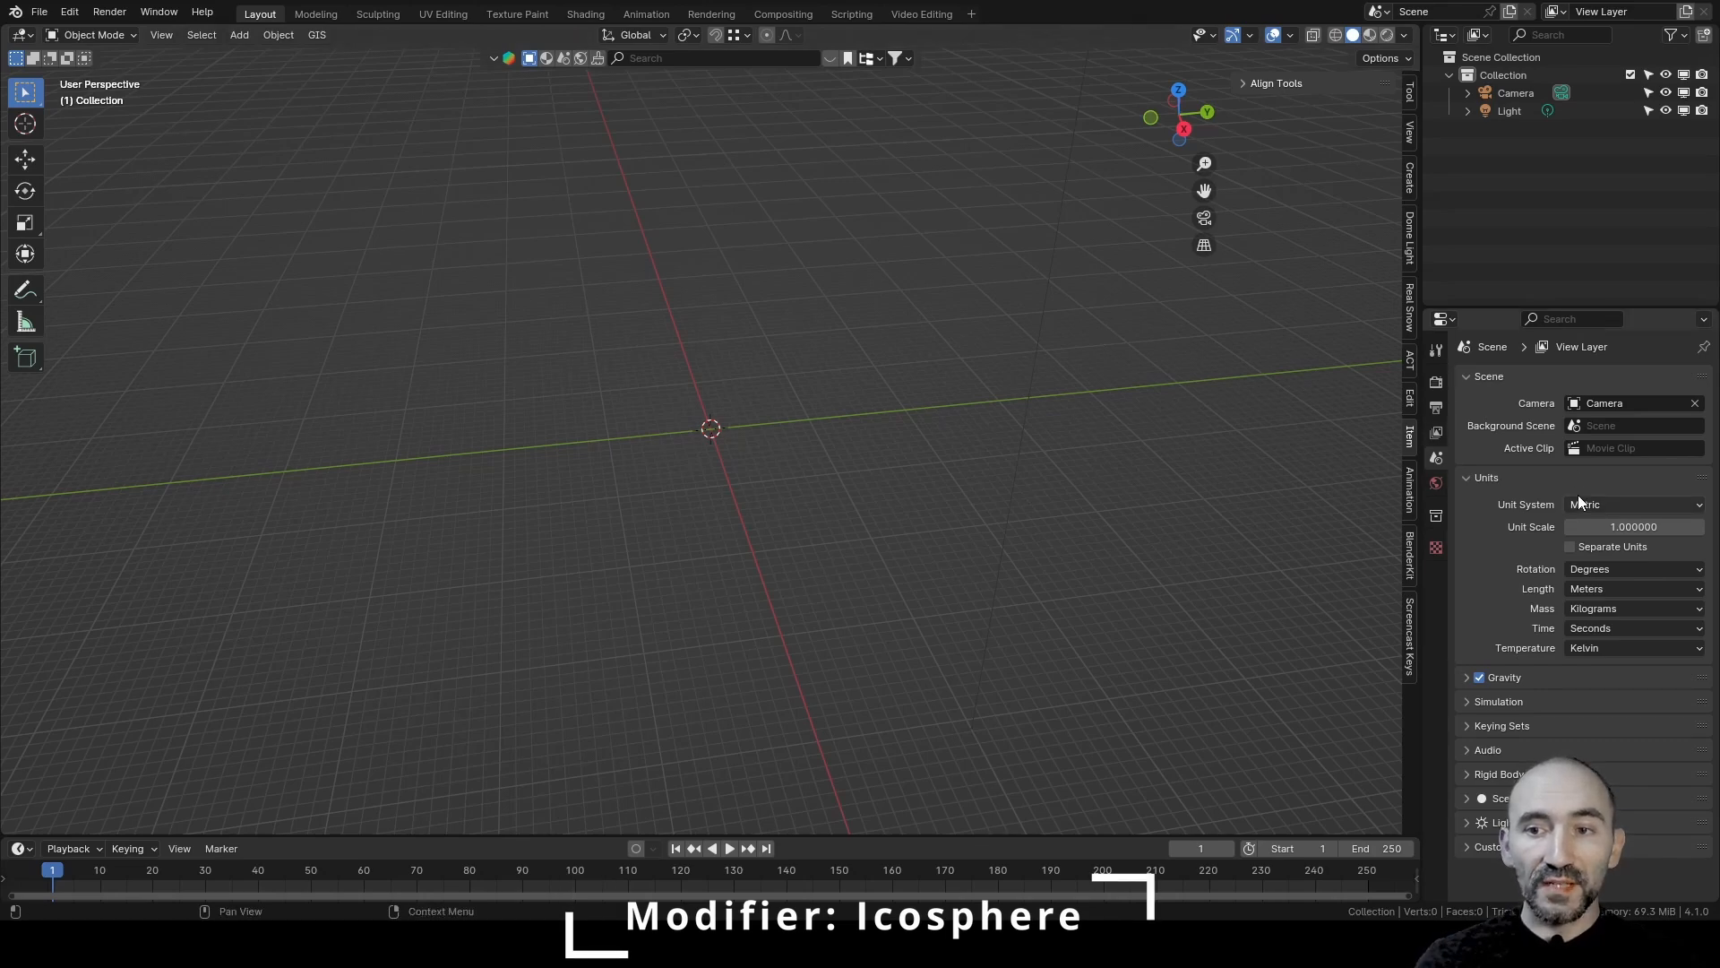
# Add an ico sphere mesh at the world origin
pyautogui.hotkey('shift', 'a')
pyautogui.moveTo(749, 364)
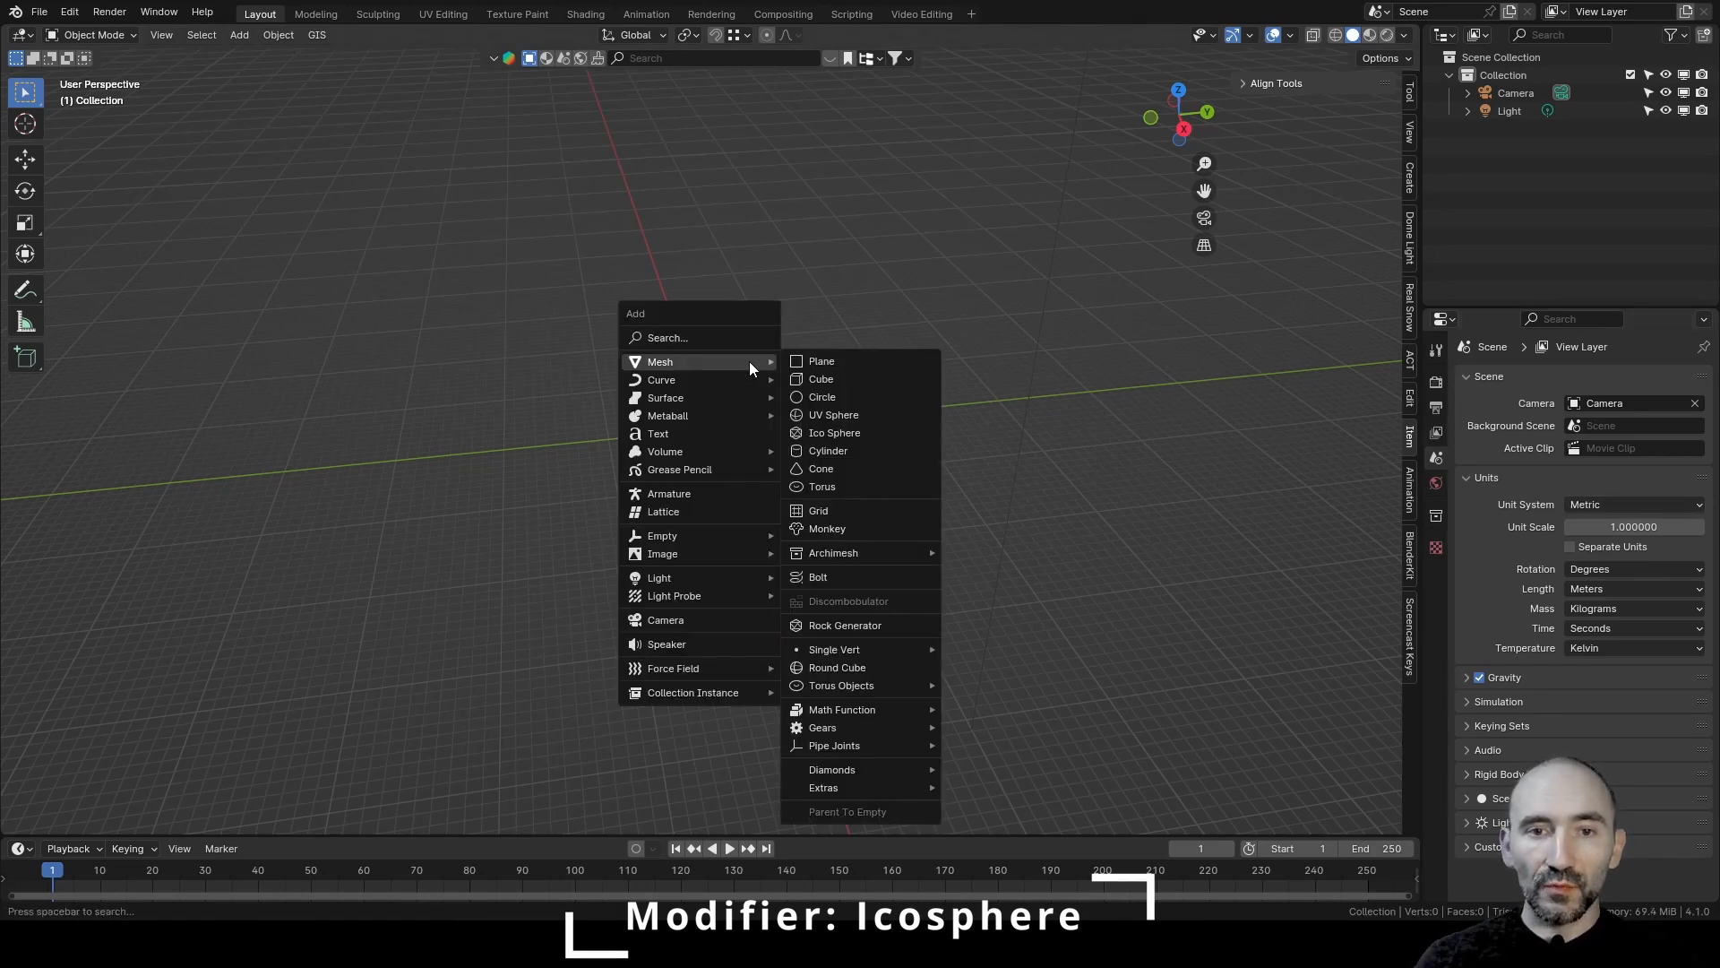
pyautogui.click(878, 432)
# Set the ico sphere's X, Y and Z dimensions to 5.8 m and apply its scale
pyautogui.moveTo(1320, 368); pyautogui.dragTo(1321, 403)
pyautogui.write('5.8')
pyautogui.press('Return')
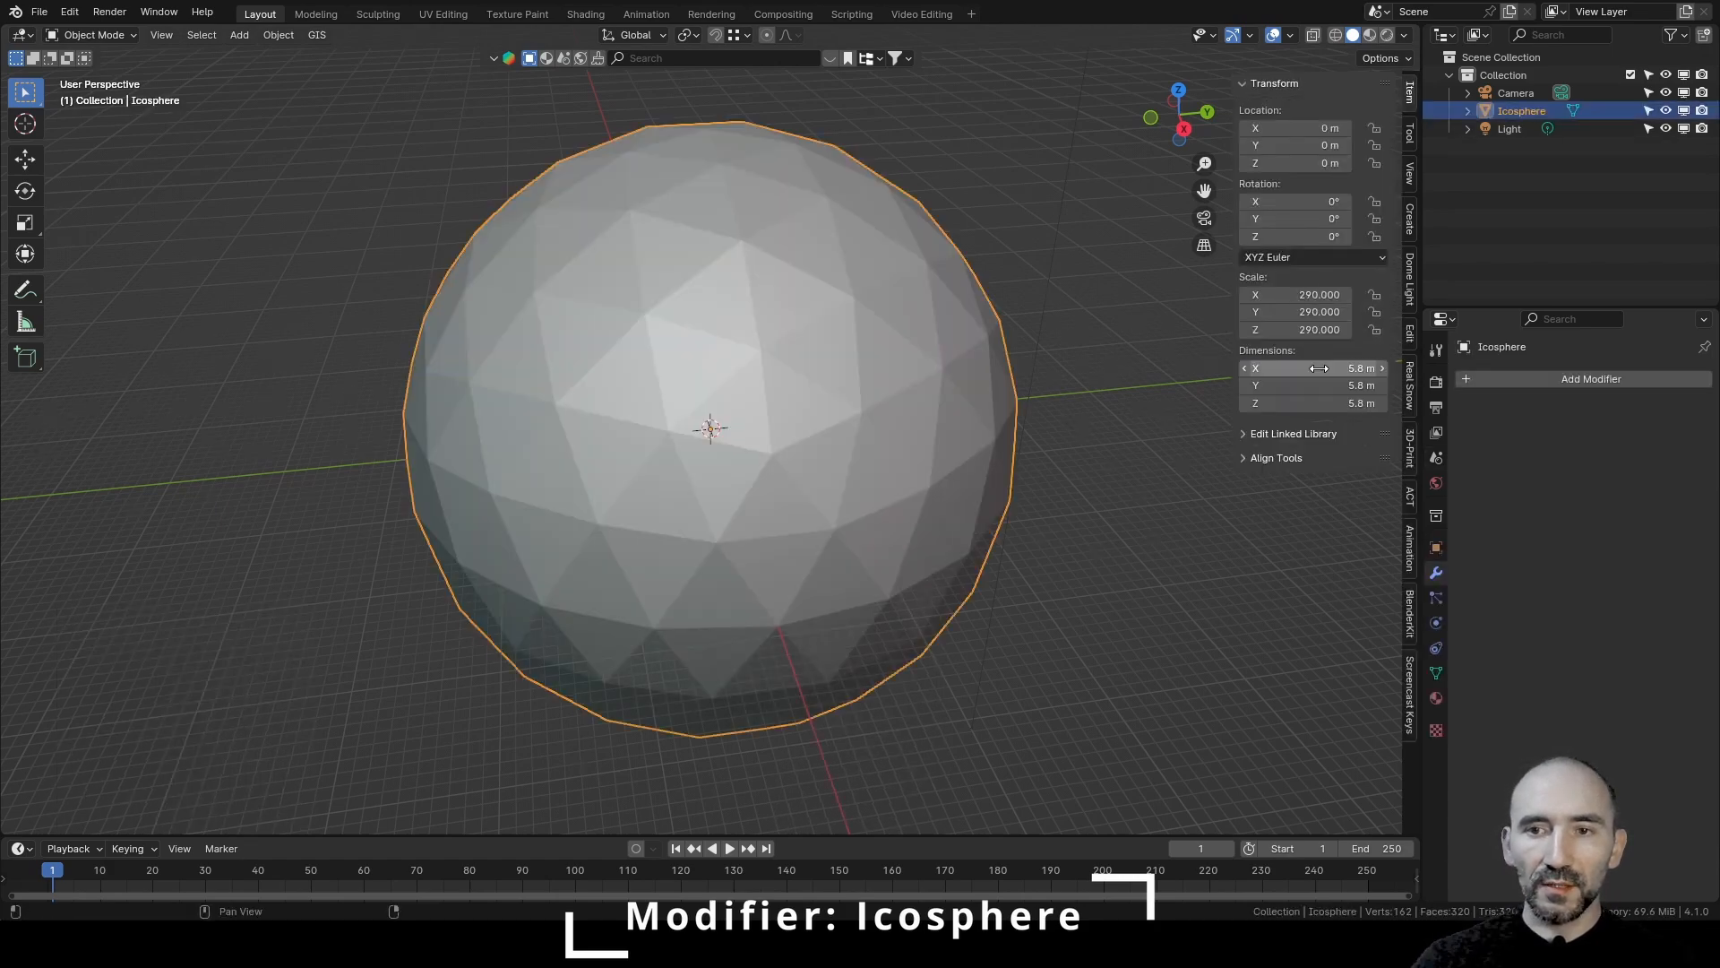
pyautogui.hotkey('ctrl', 'a')
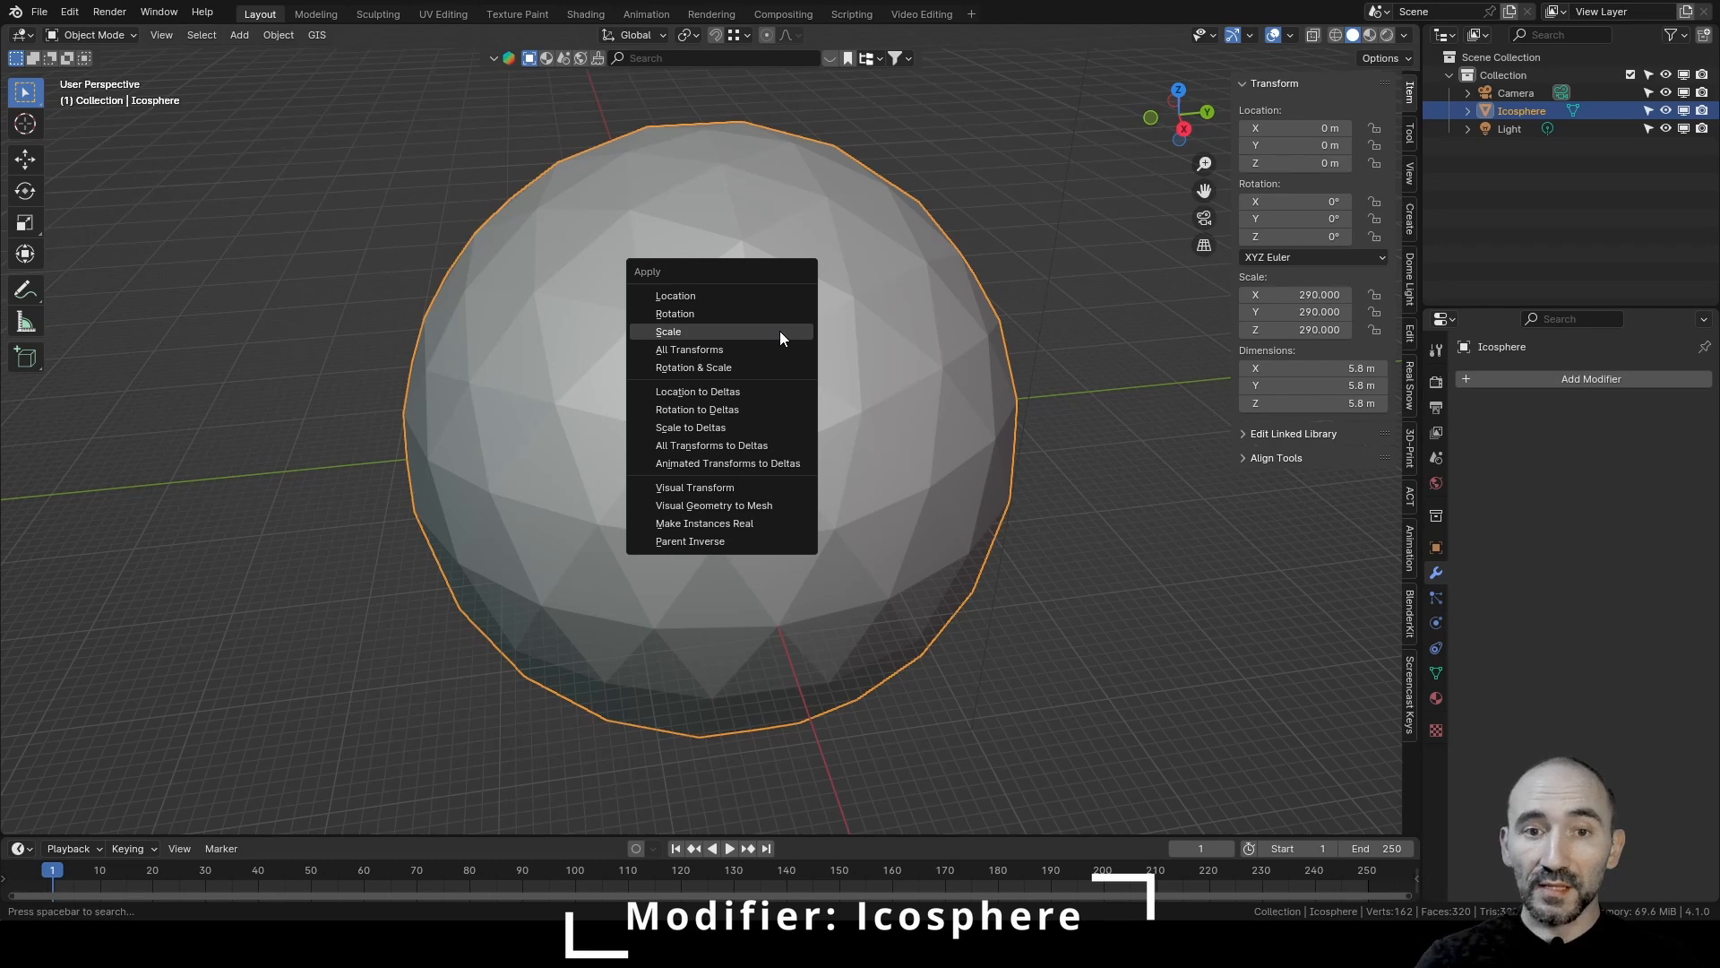
pyautogui.click(726, 332)
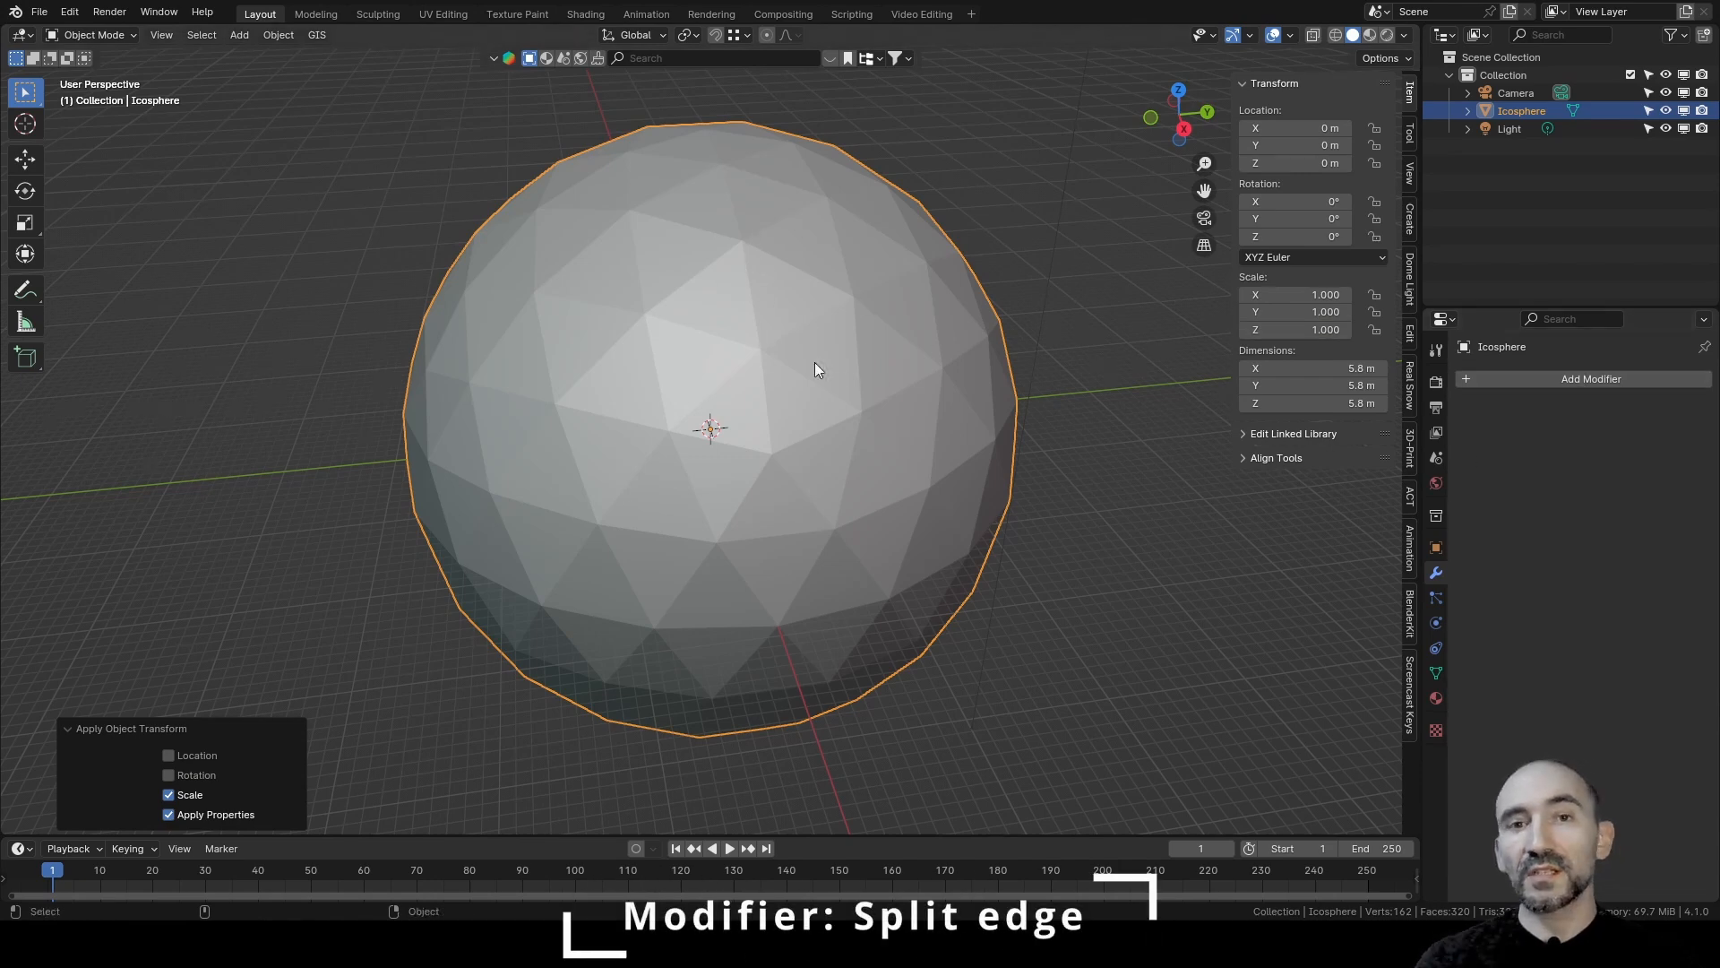
# Add an Edge Split modifier to the ico sphere and disable its Edge Angle option
pyautogui.click(1575, 379)
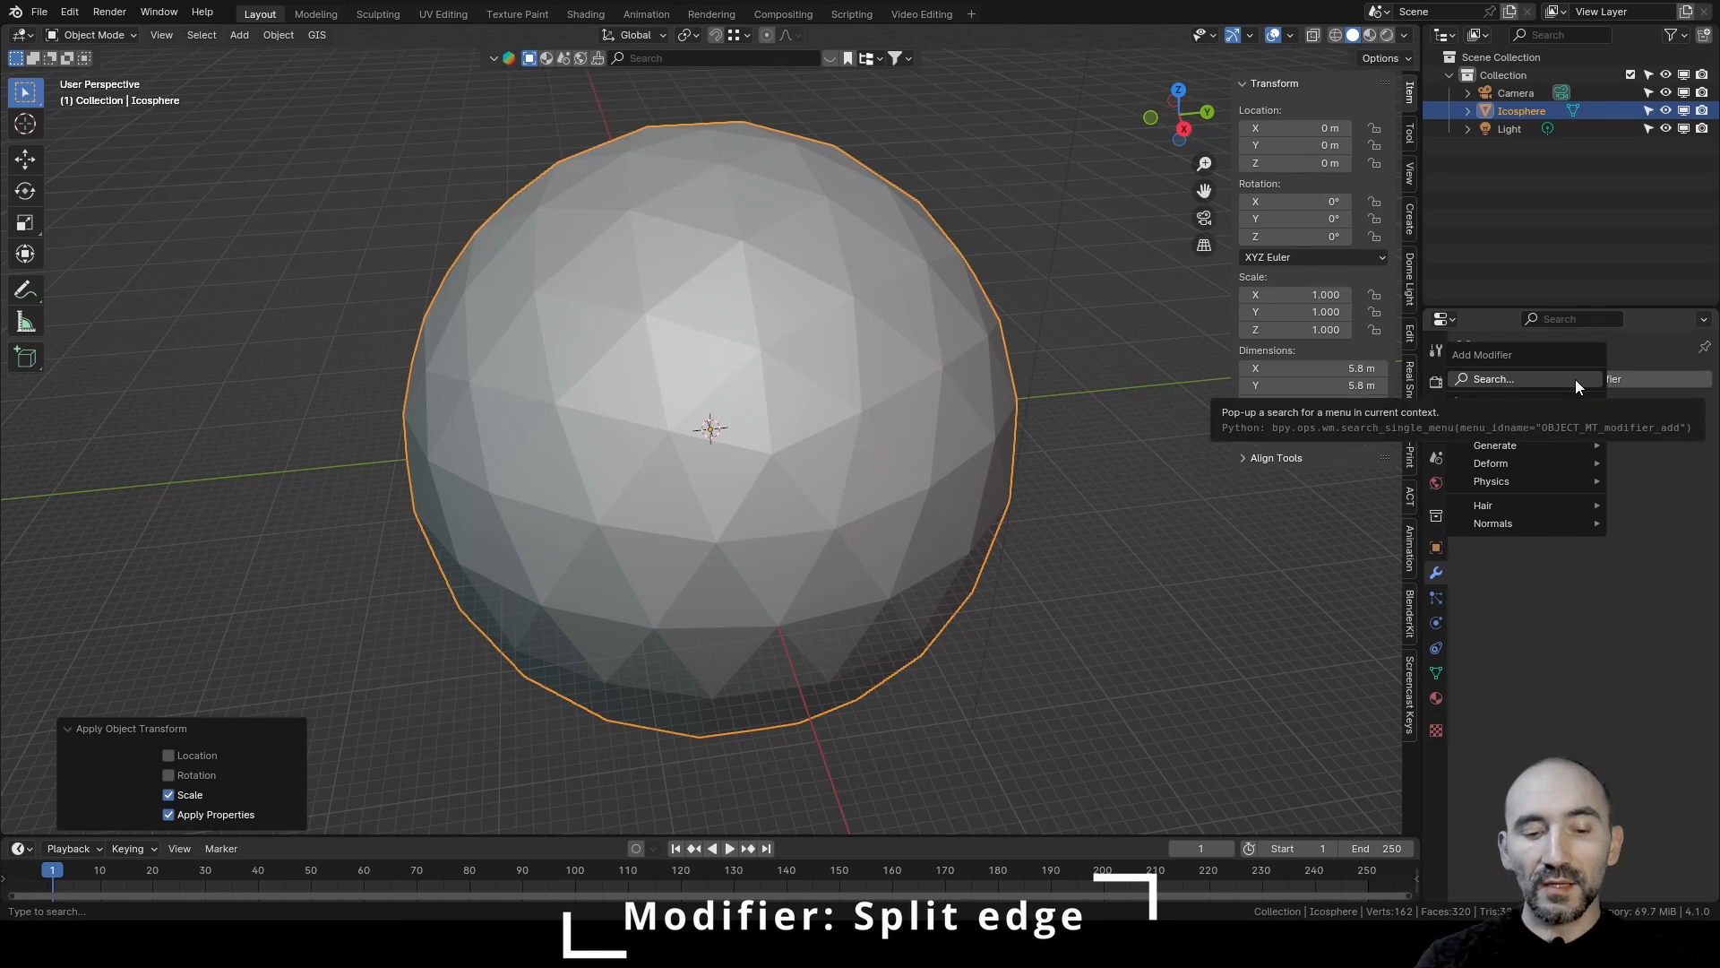
pyautogui.click(1575, 379)
pyautogui.write('edge sp')
pyautogui.press('Return')
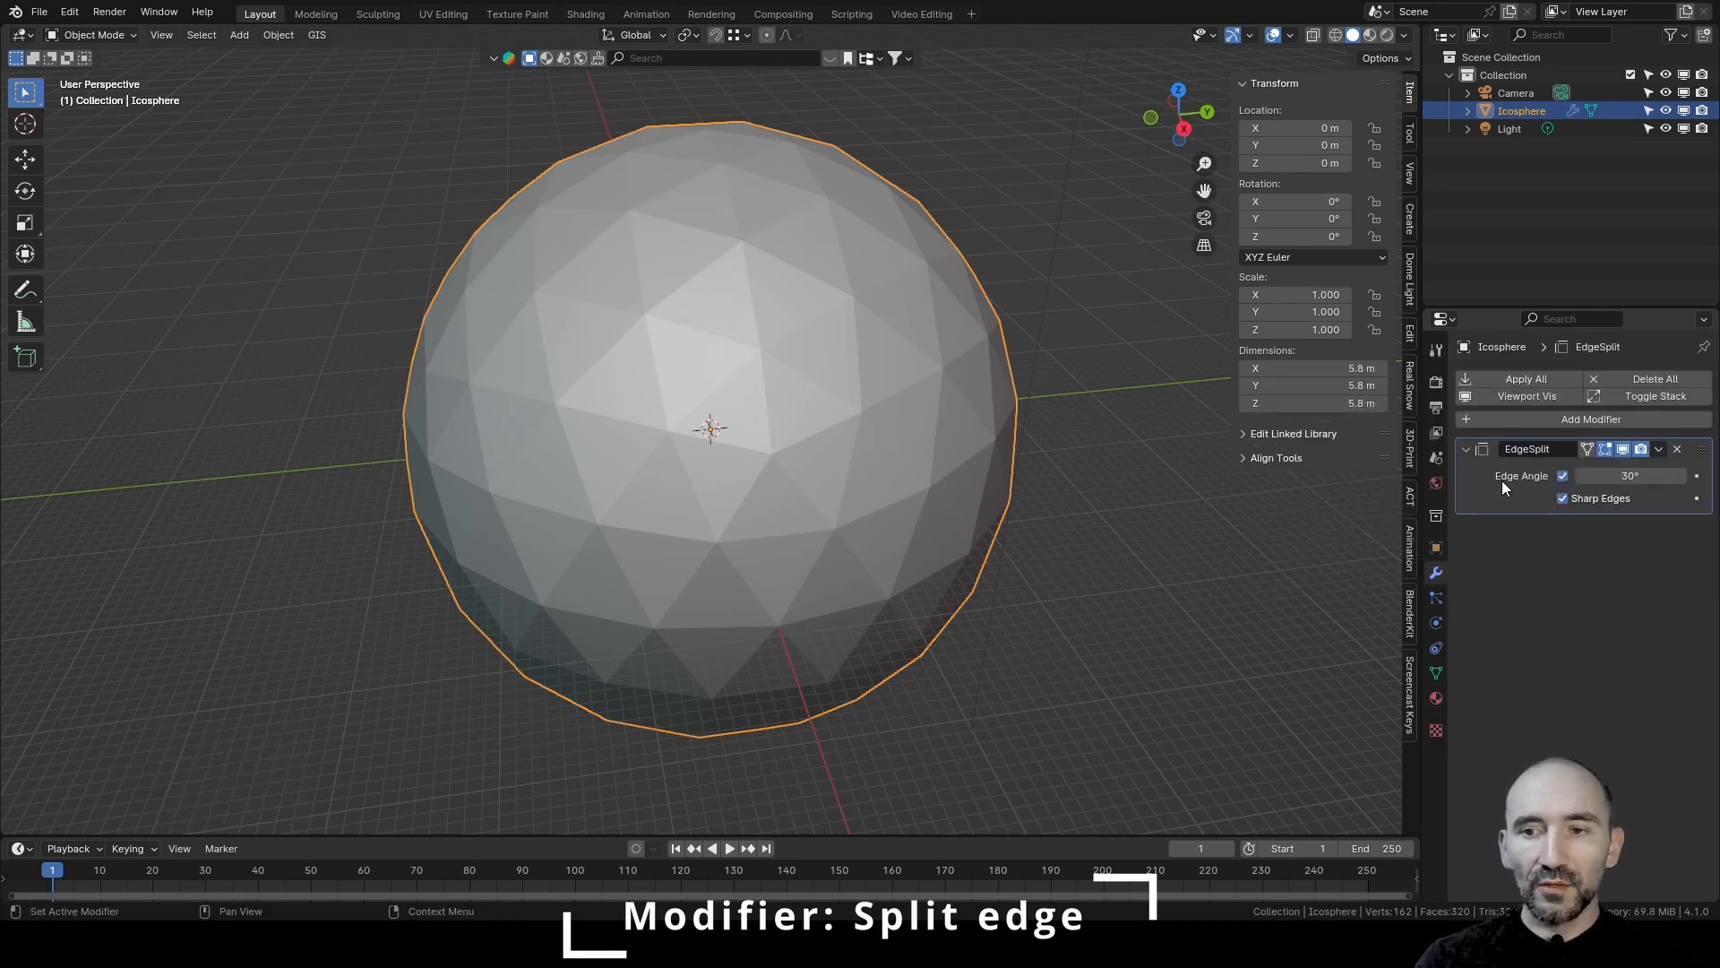
pyautogui.click(1562, 475)
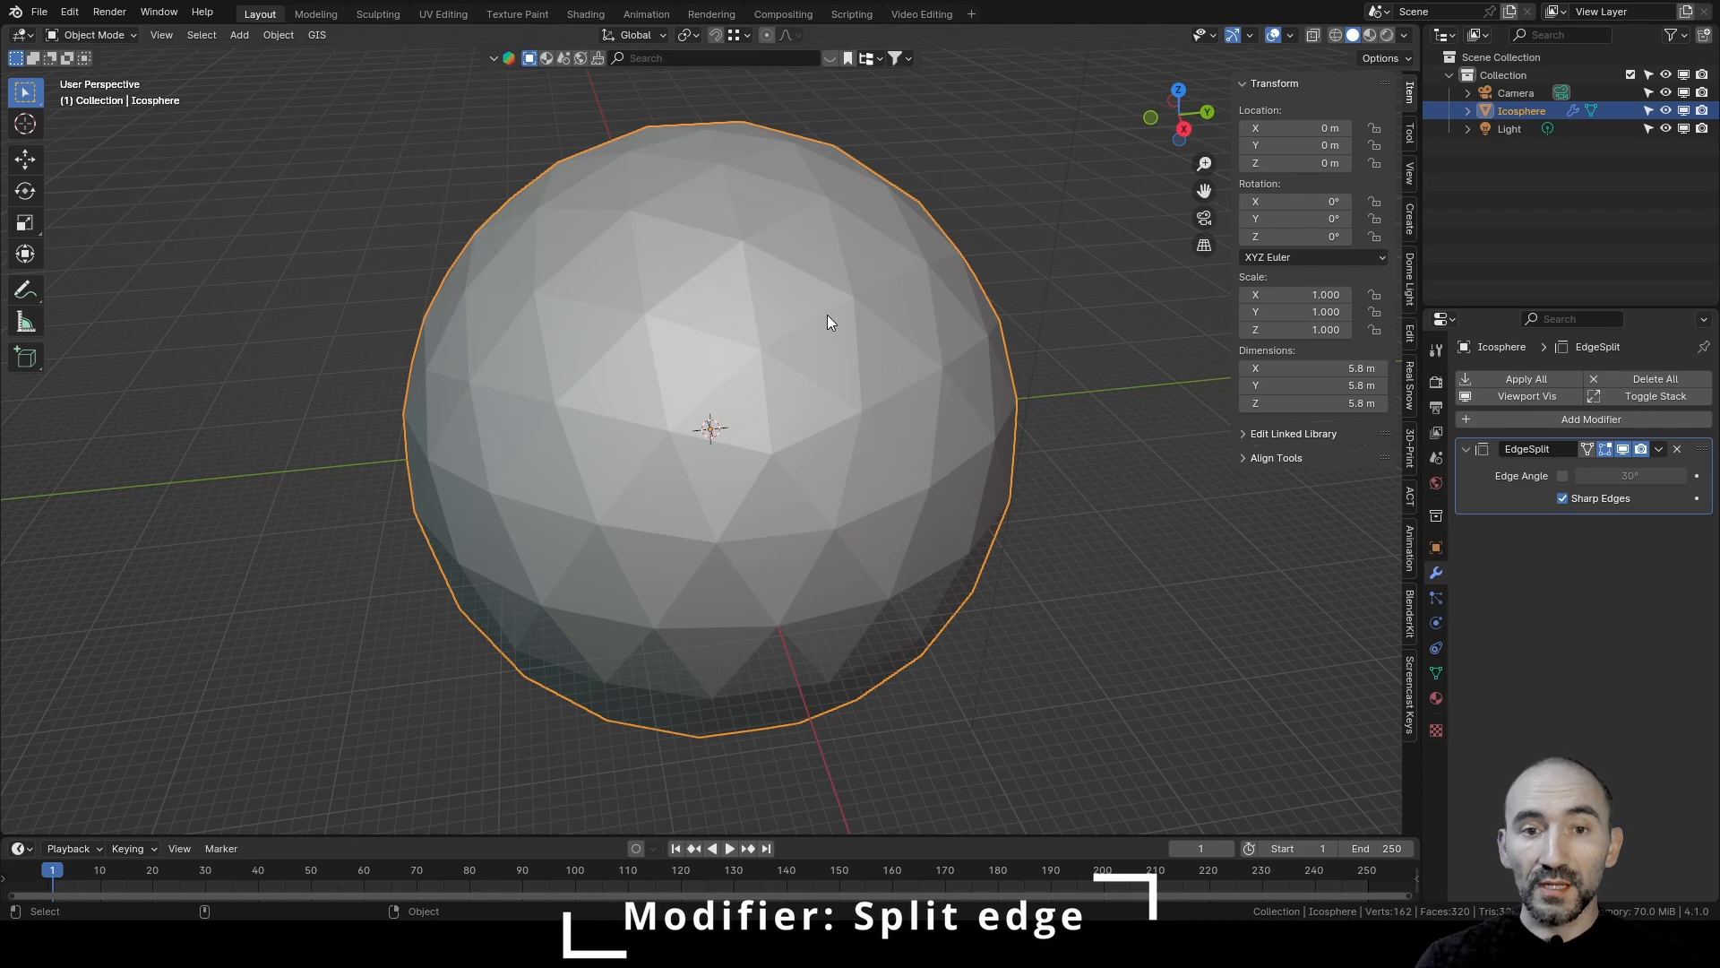
# Mark all edges of the ico sphere as sharp in Edit Mode and return to Object Mode
pyautogui.press('Tab')
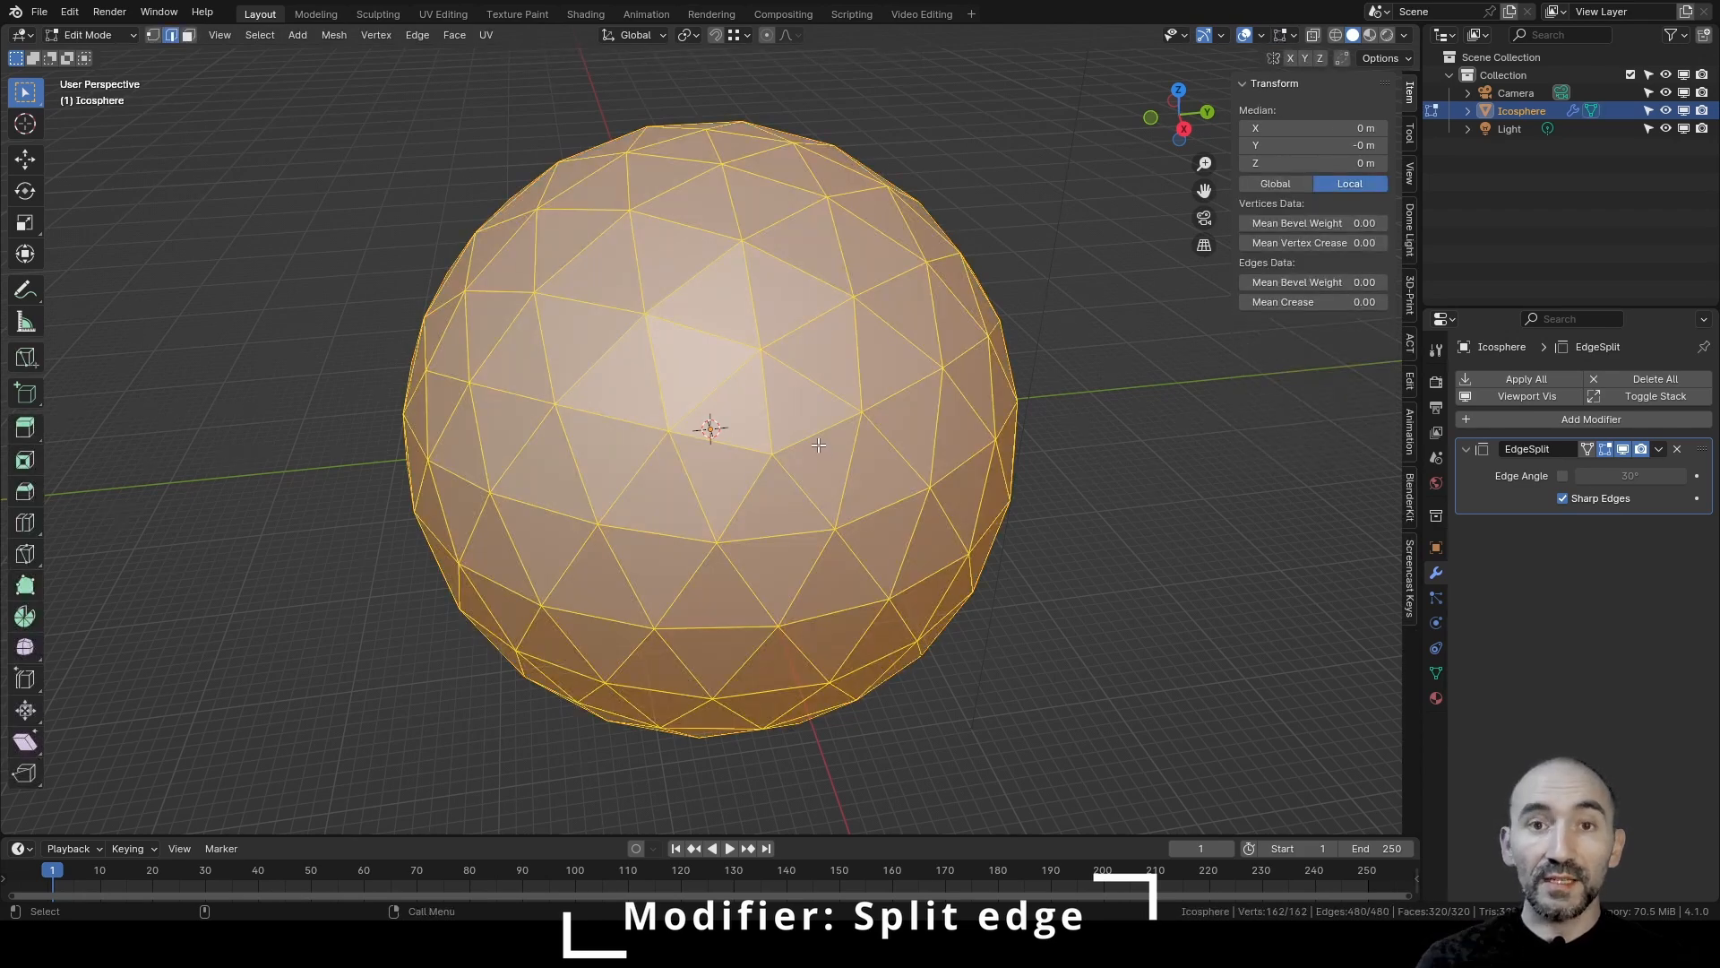
pyautogui.rightClick(656, 284)
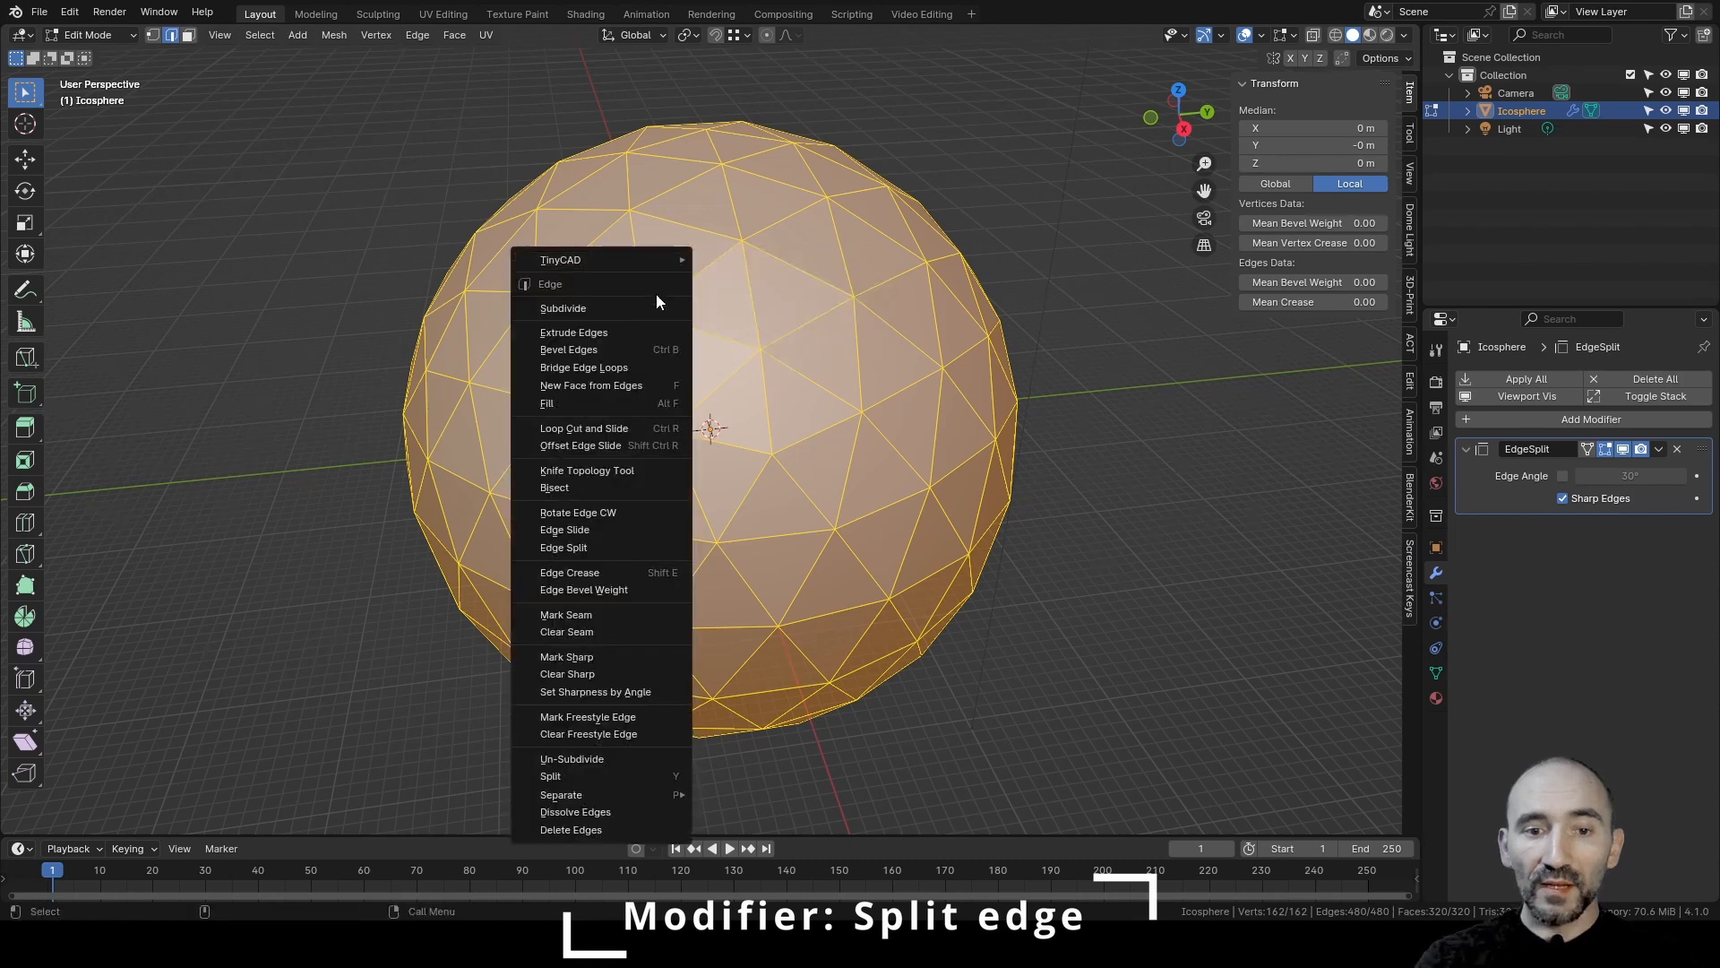
pyautogui.click(551, 659)
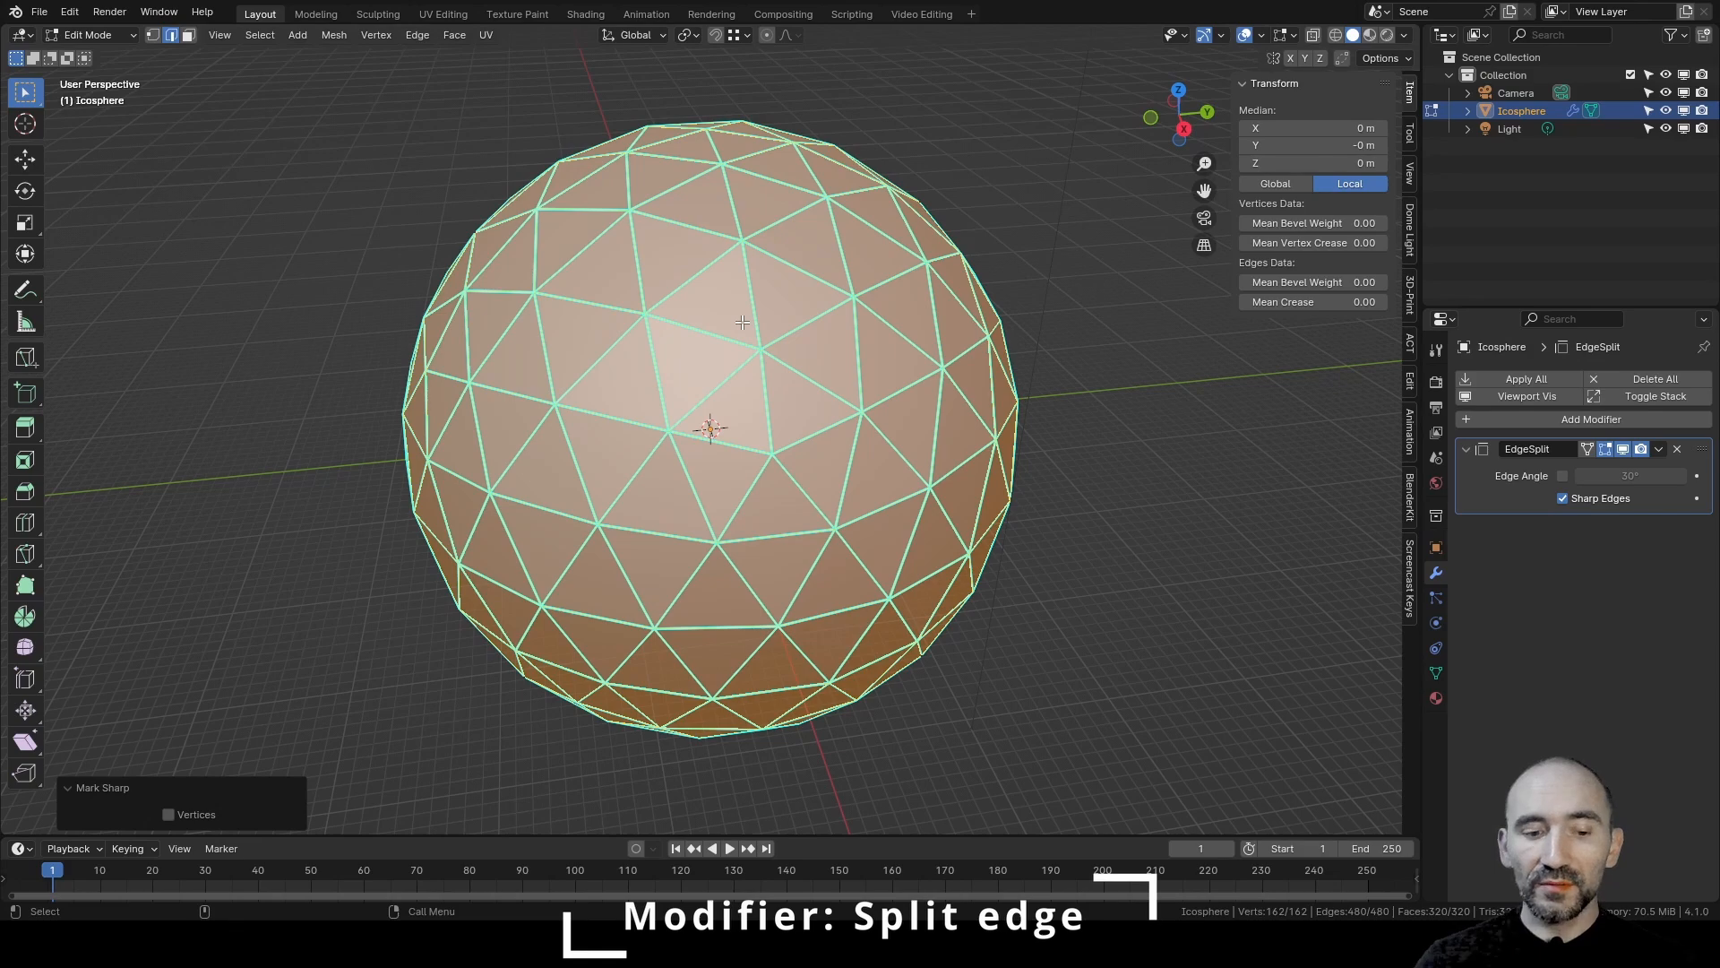
pyautogui.press('Tab')
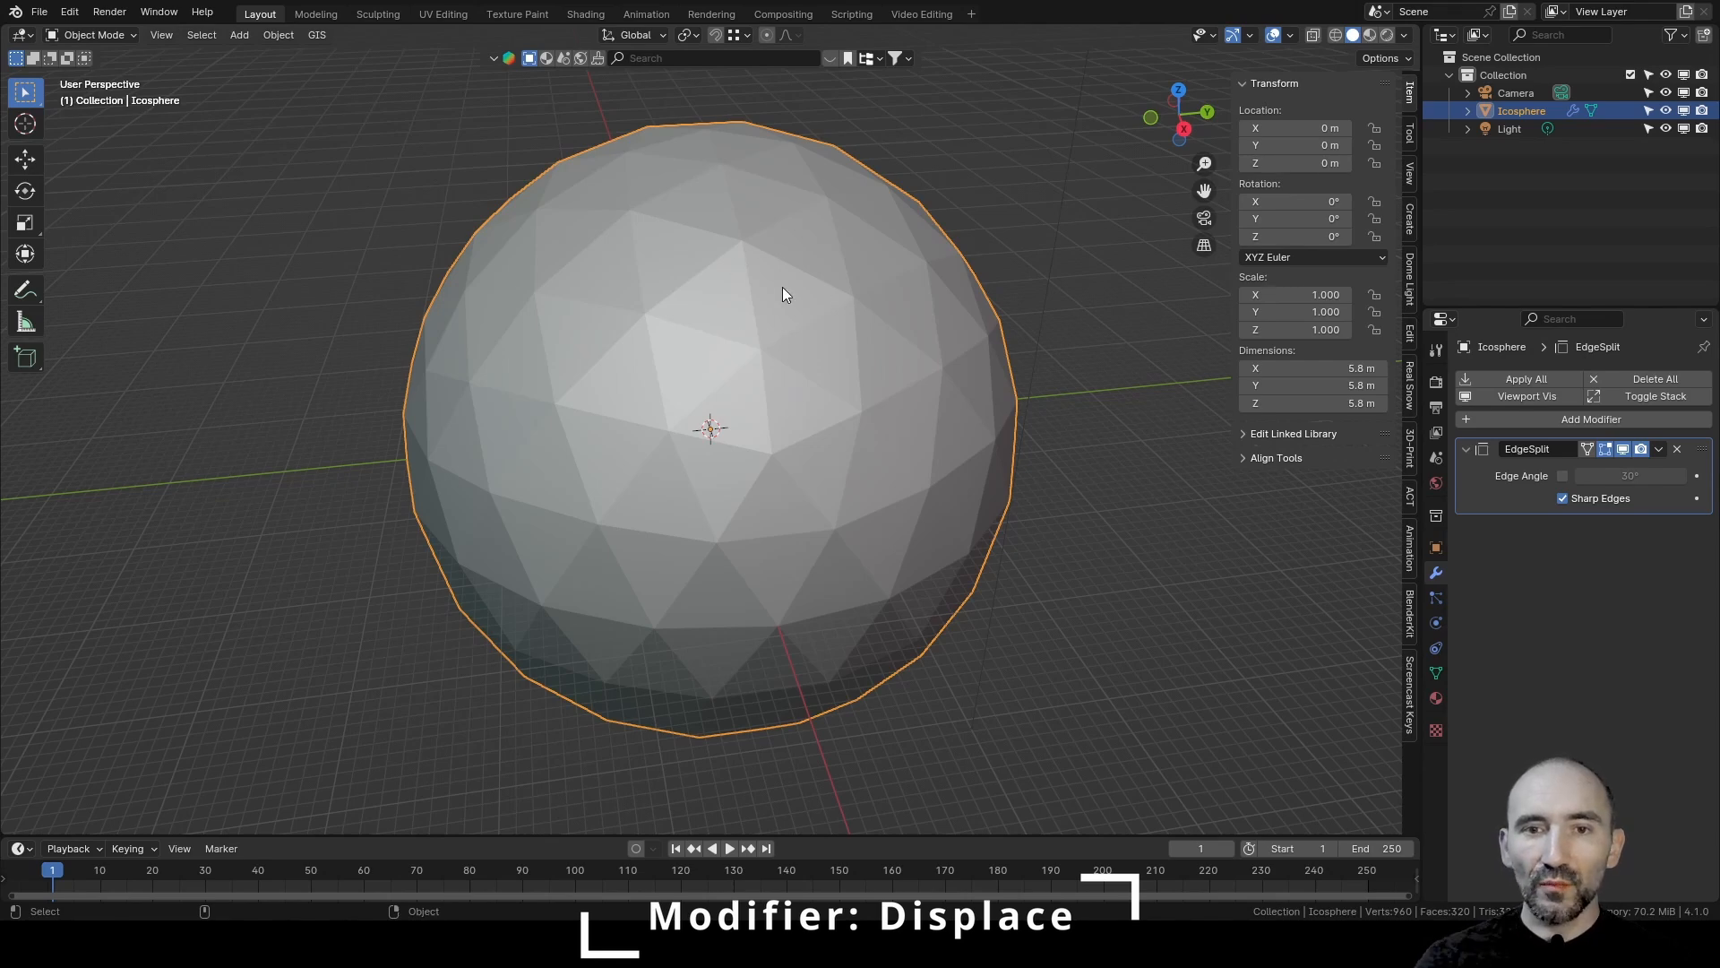
# Add a Displace modifier after the Edge Split modifier on the ico sphere
pyautogui.click(1535, 418)
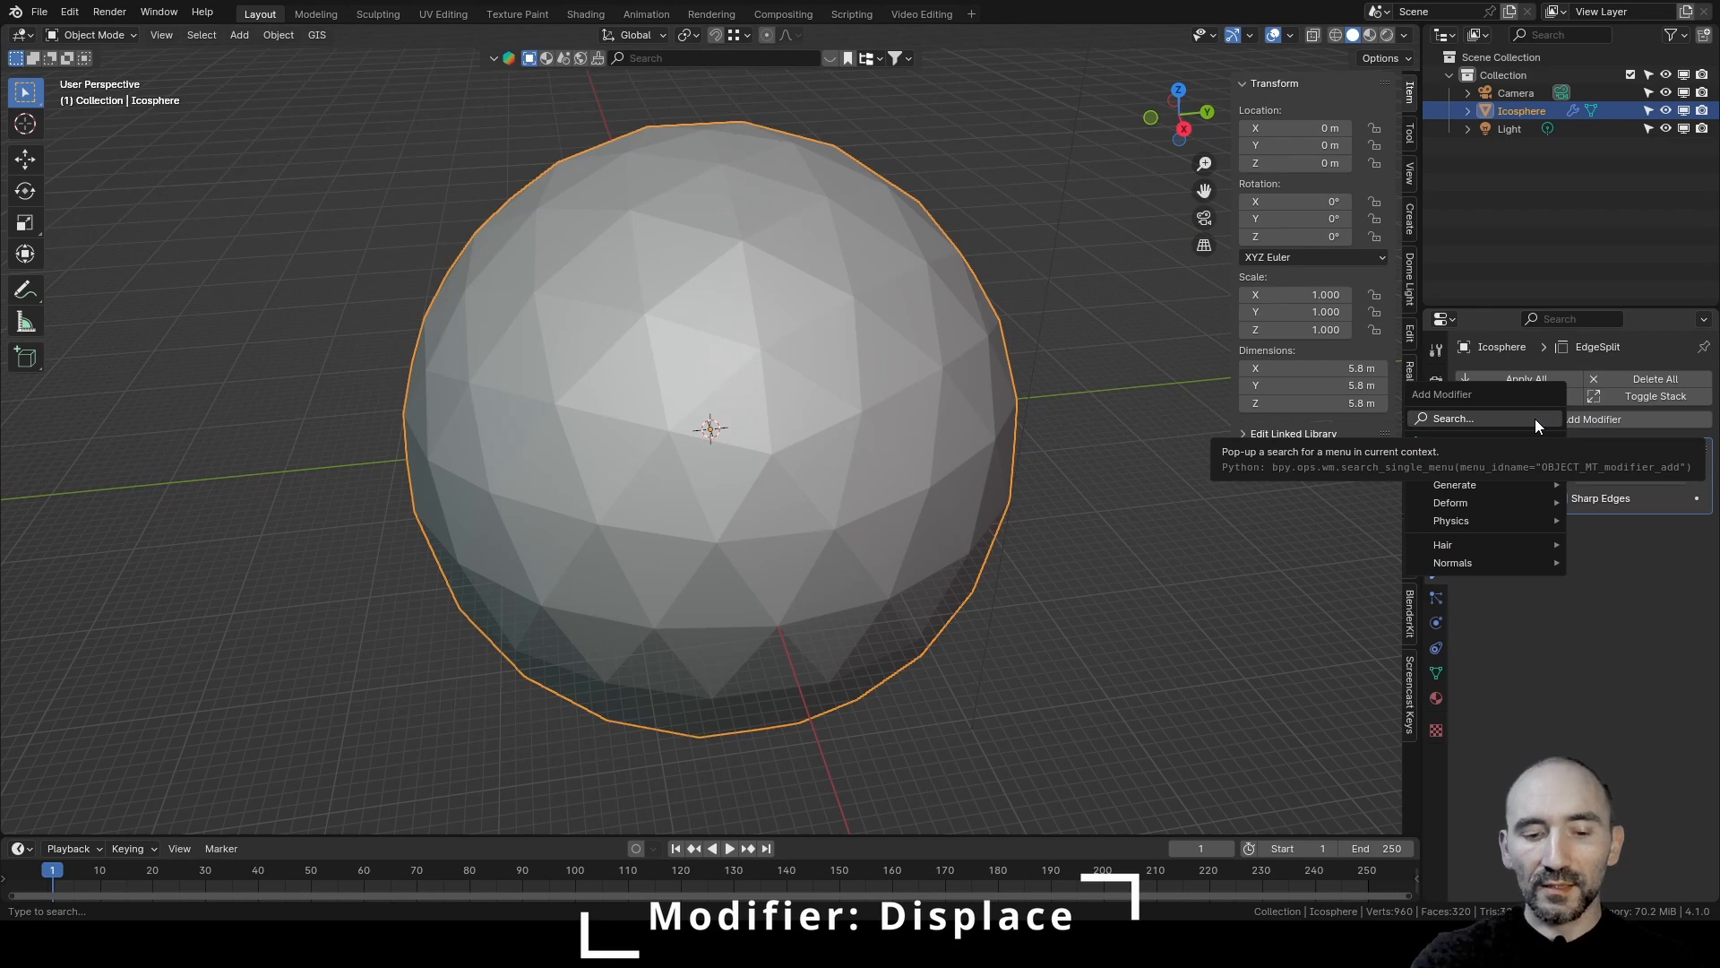
pyautogui.write('displ')
pyautogui.press('Return')
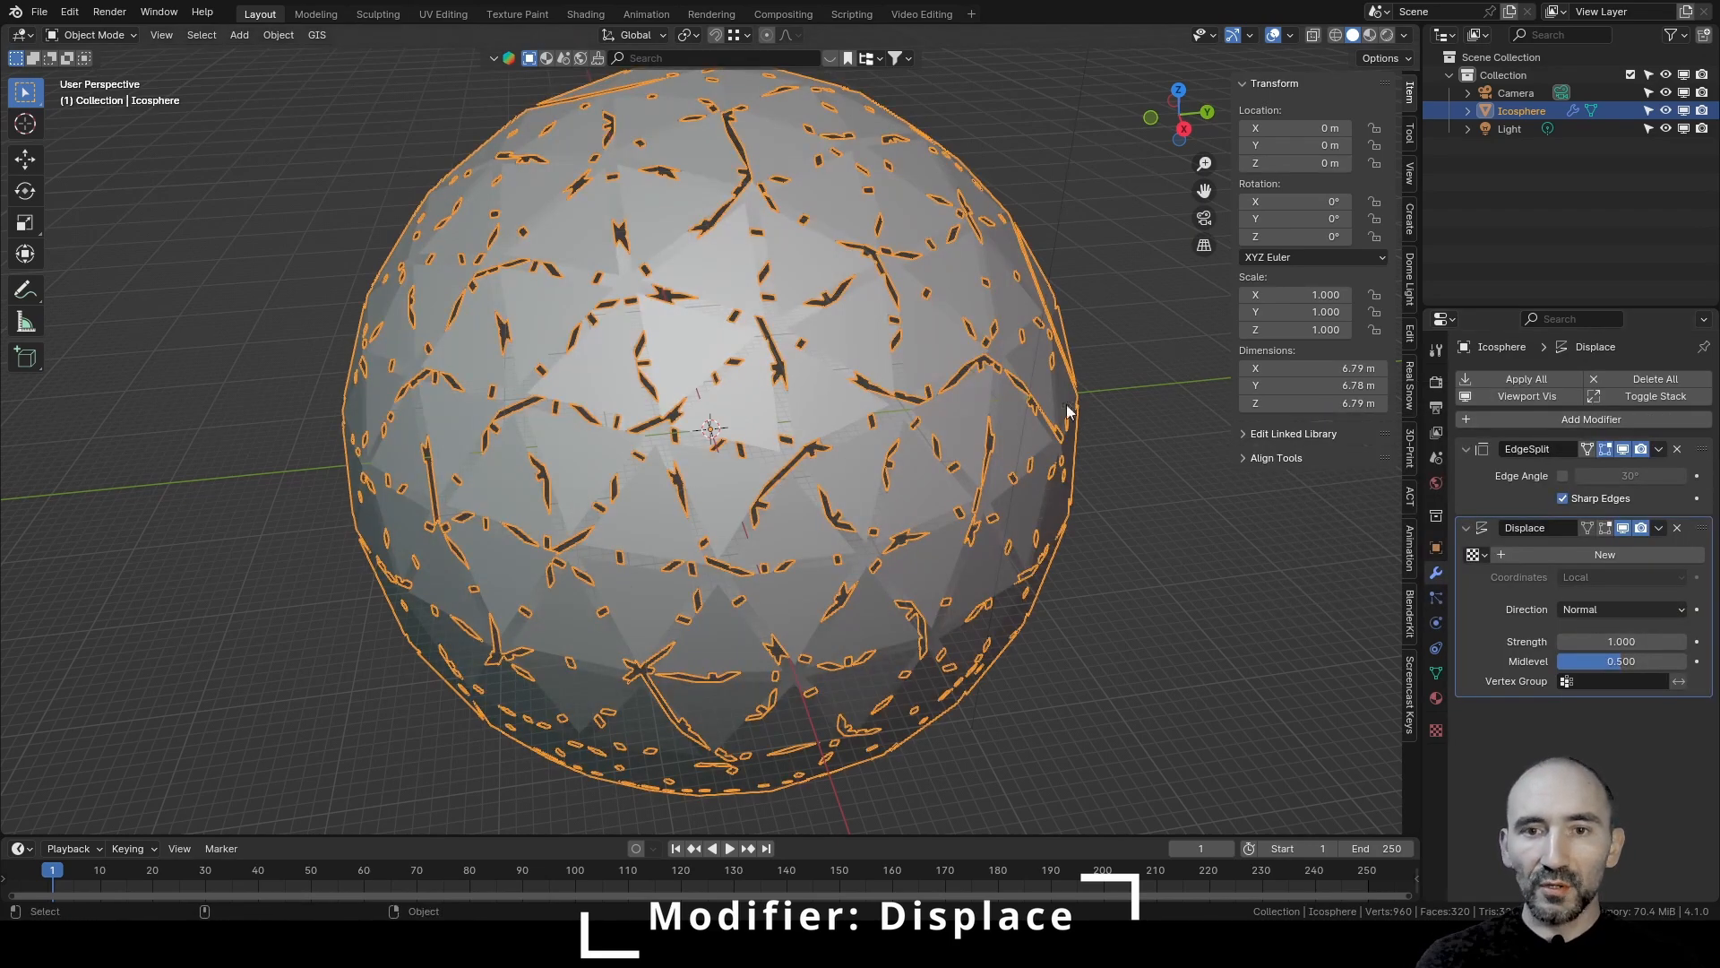
pyautogui.scroll(-1, 870, 393)
pyautogui.moveTo(869, 392); pyautogui.dragTo(804, 385, button='middle')
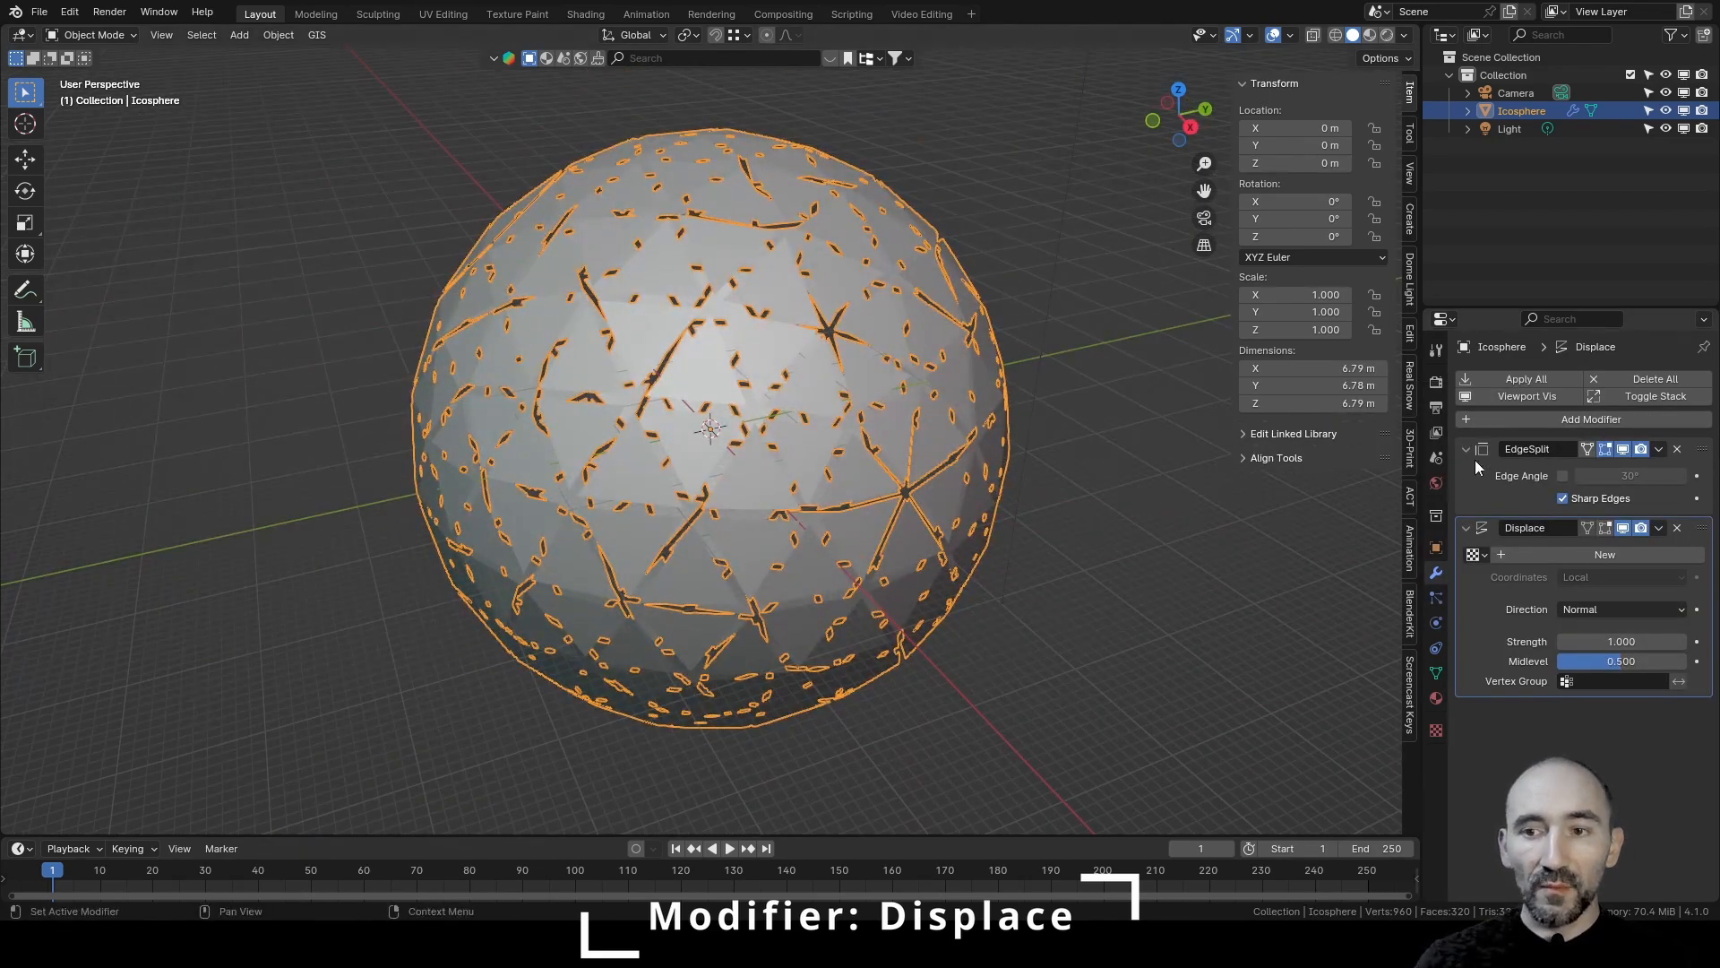
# Toggle the Edge Split modifier's Sharp Edges option off and back on to compare its effect on the displaced mesh
pyautogui.click(1598, 499)
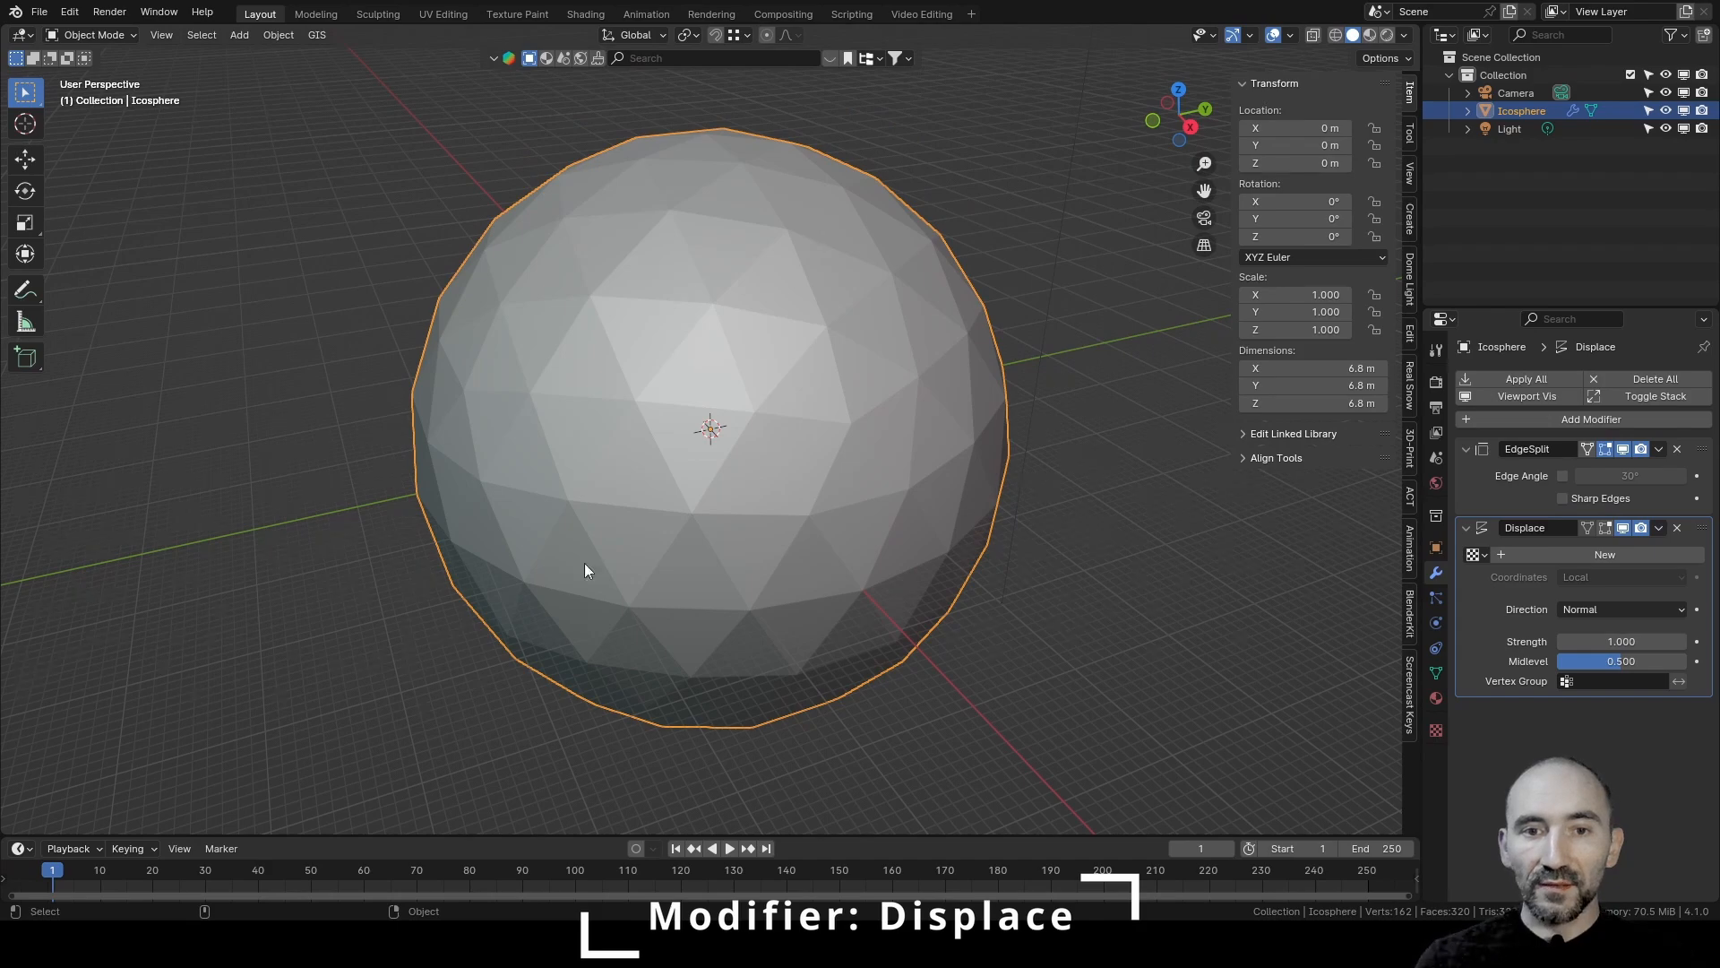
pyautogui.click(1599, 499)
pyautogui.click(1600, 498)
pyautogui.click(1599, 498)
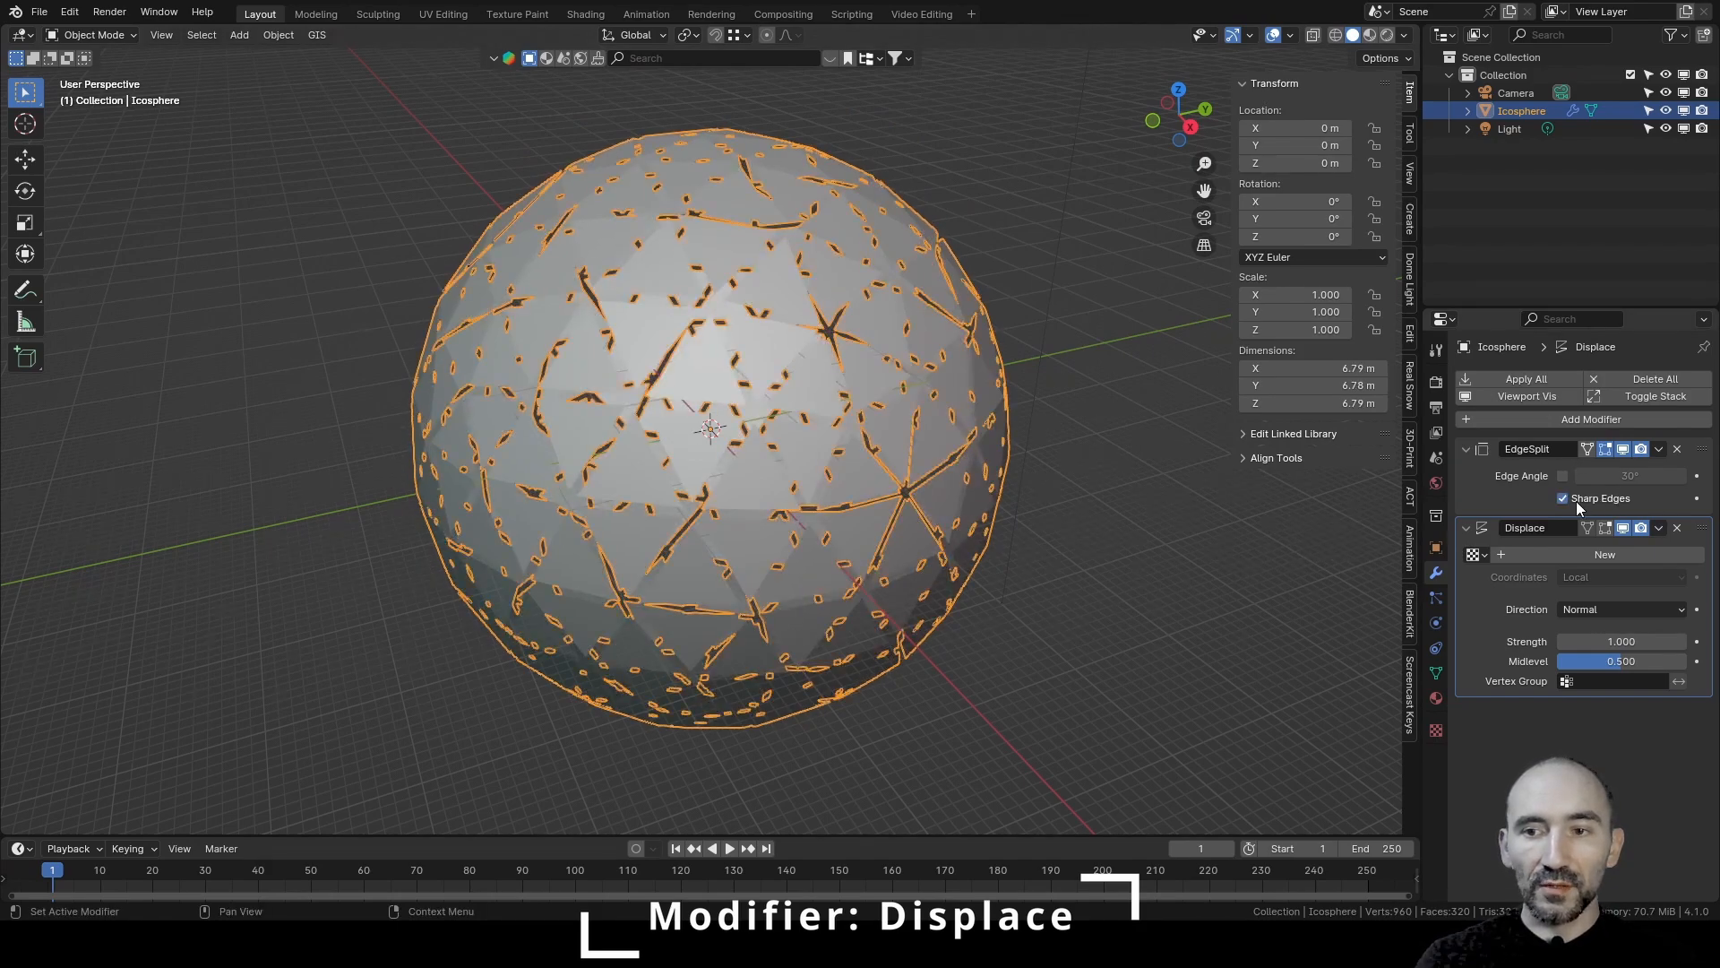
# Create a new texture for the Displace modifier and set its type to Clouds
pyautogui.click(1616, 556)
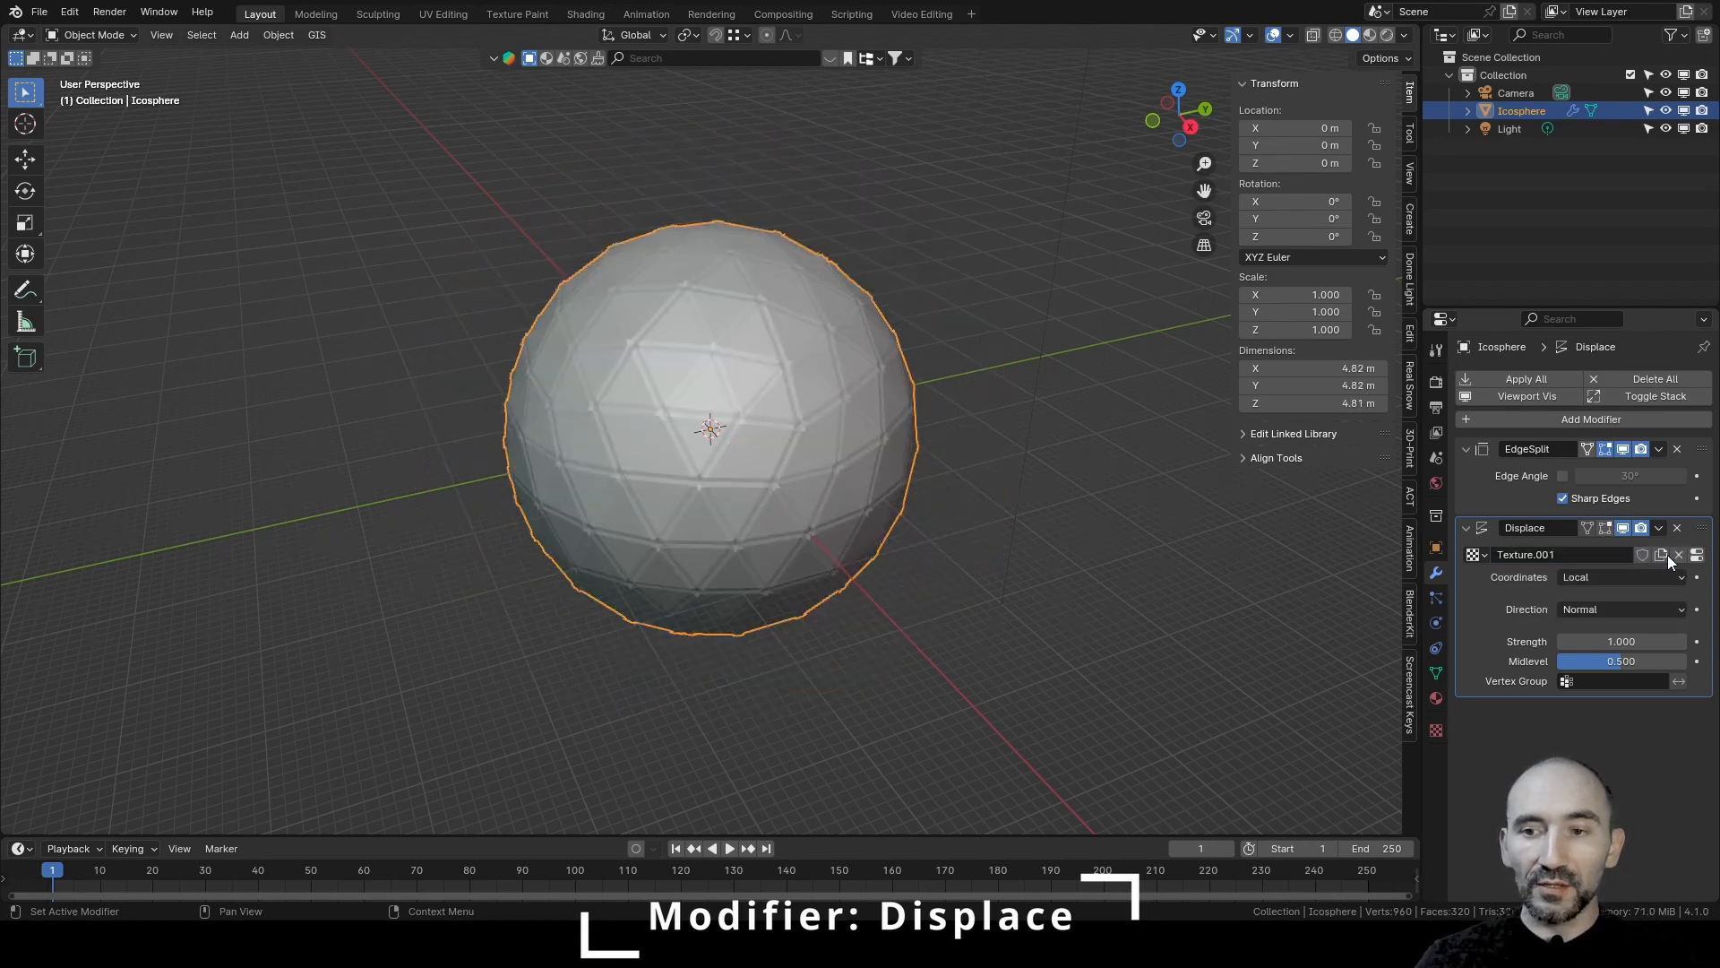
pyautogui.click(1697, 555)
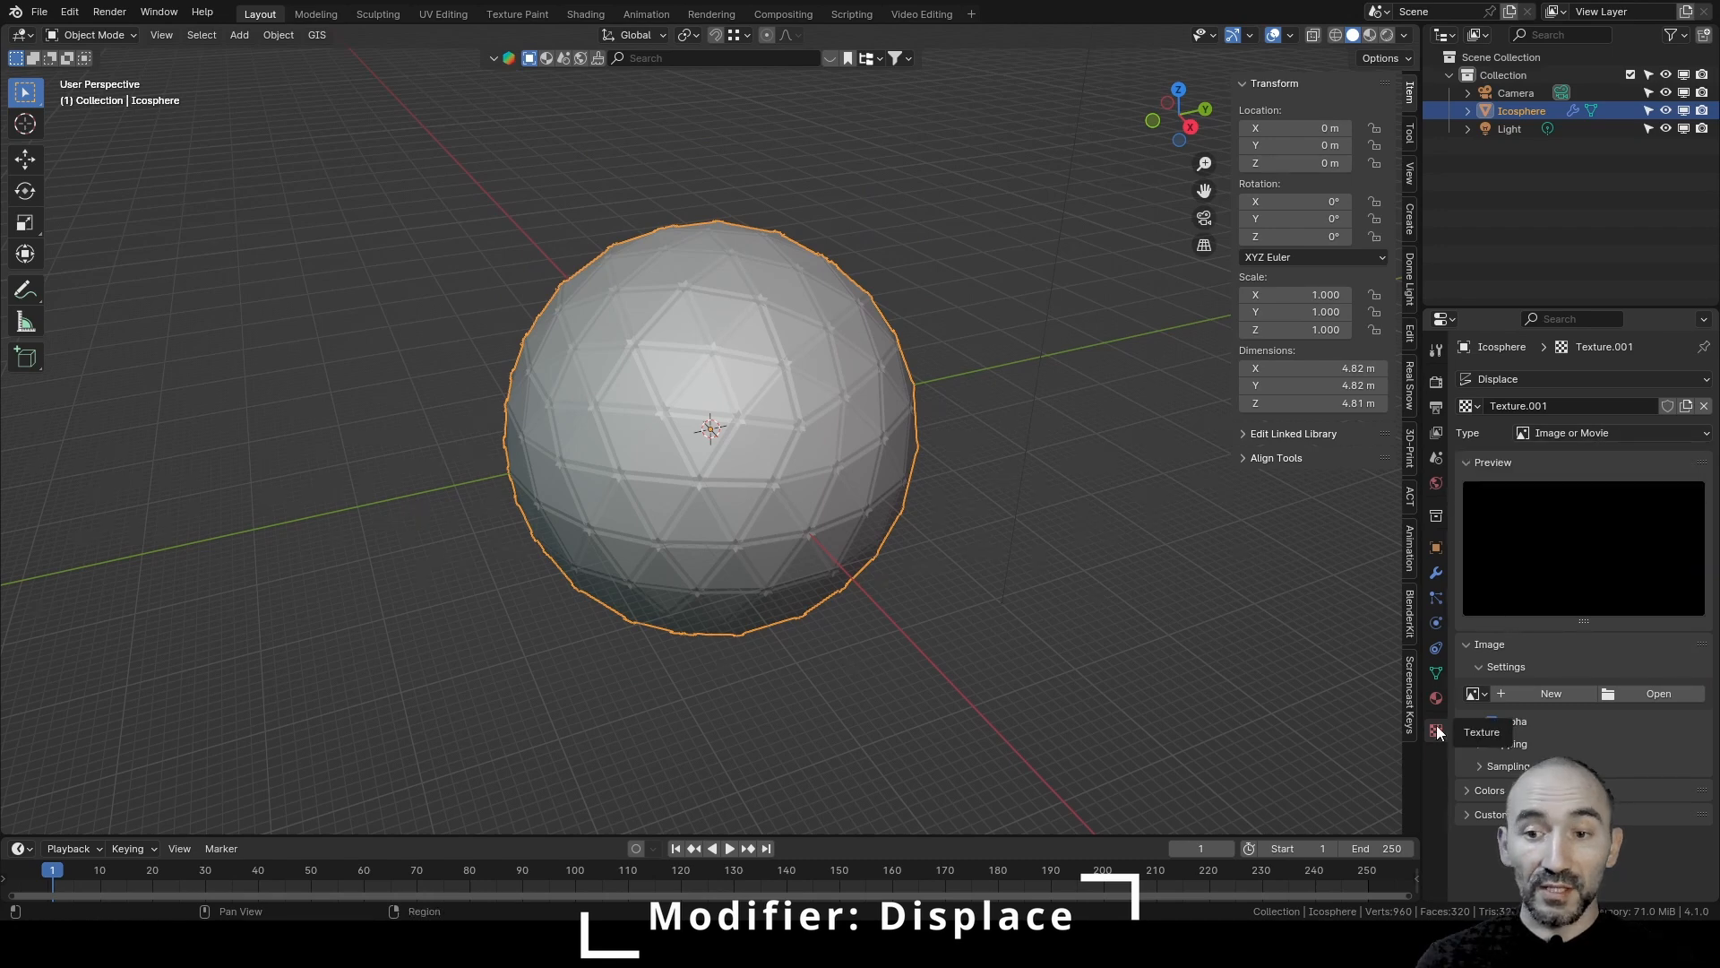
pyautogui.click(1568, 432)
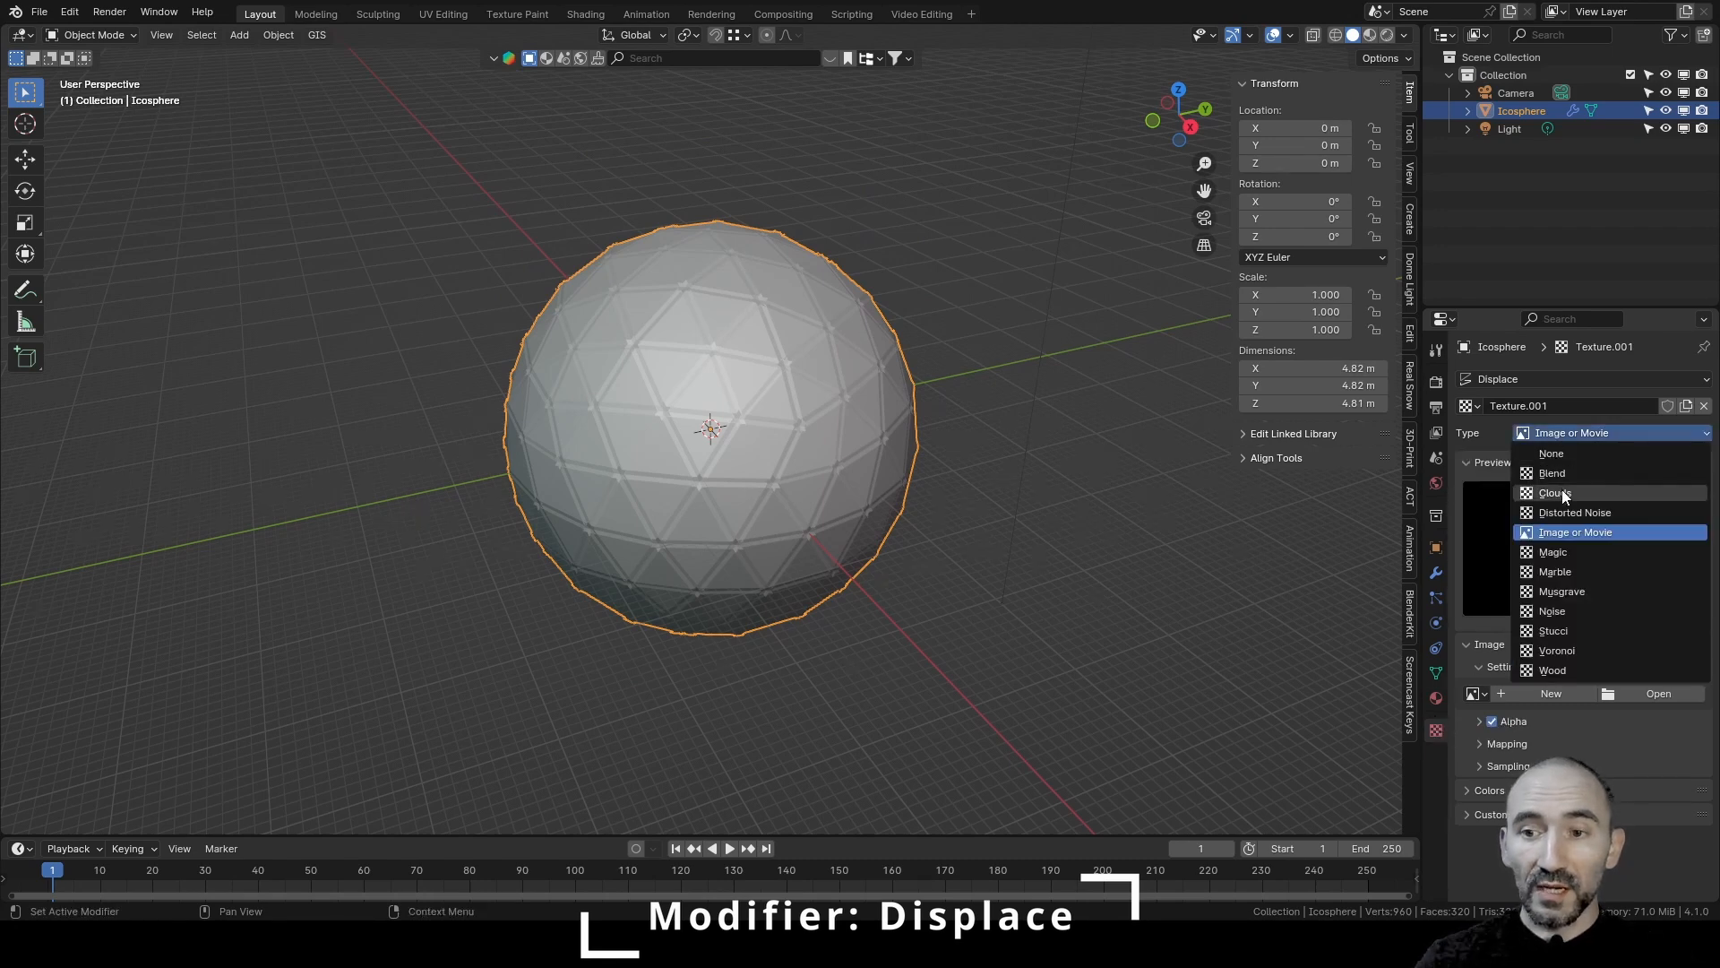
pyautogui.click(1562, 492)
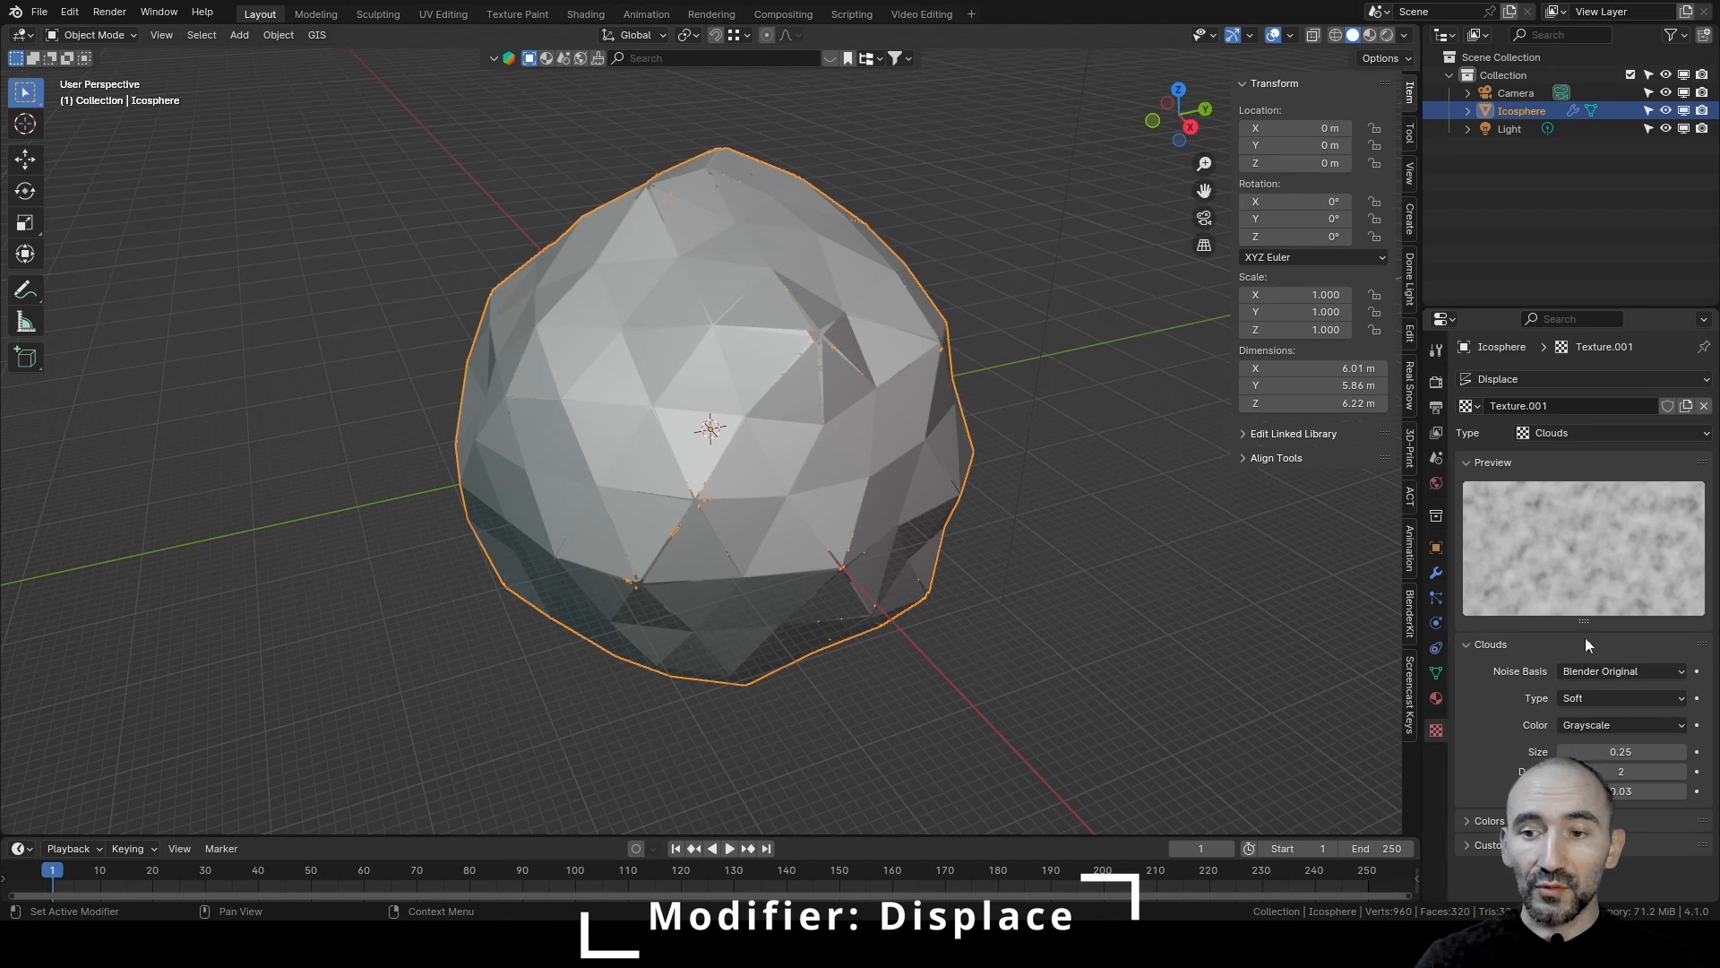
# Set the Clouds texture's size to 0.4
pyautogui.click(1609, 752)
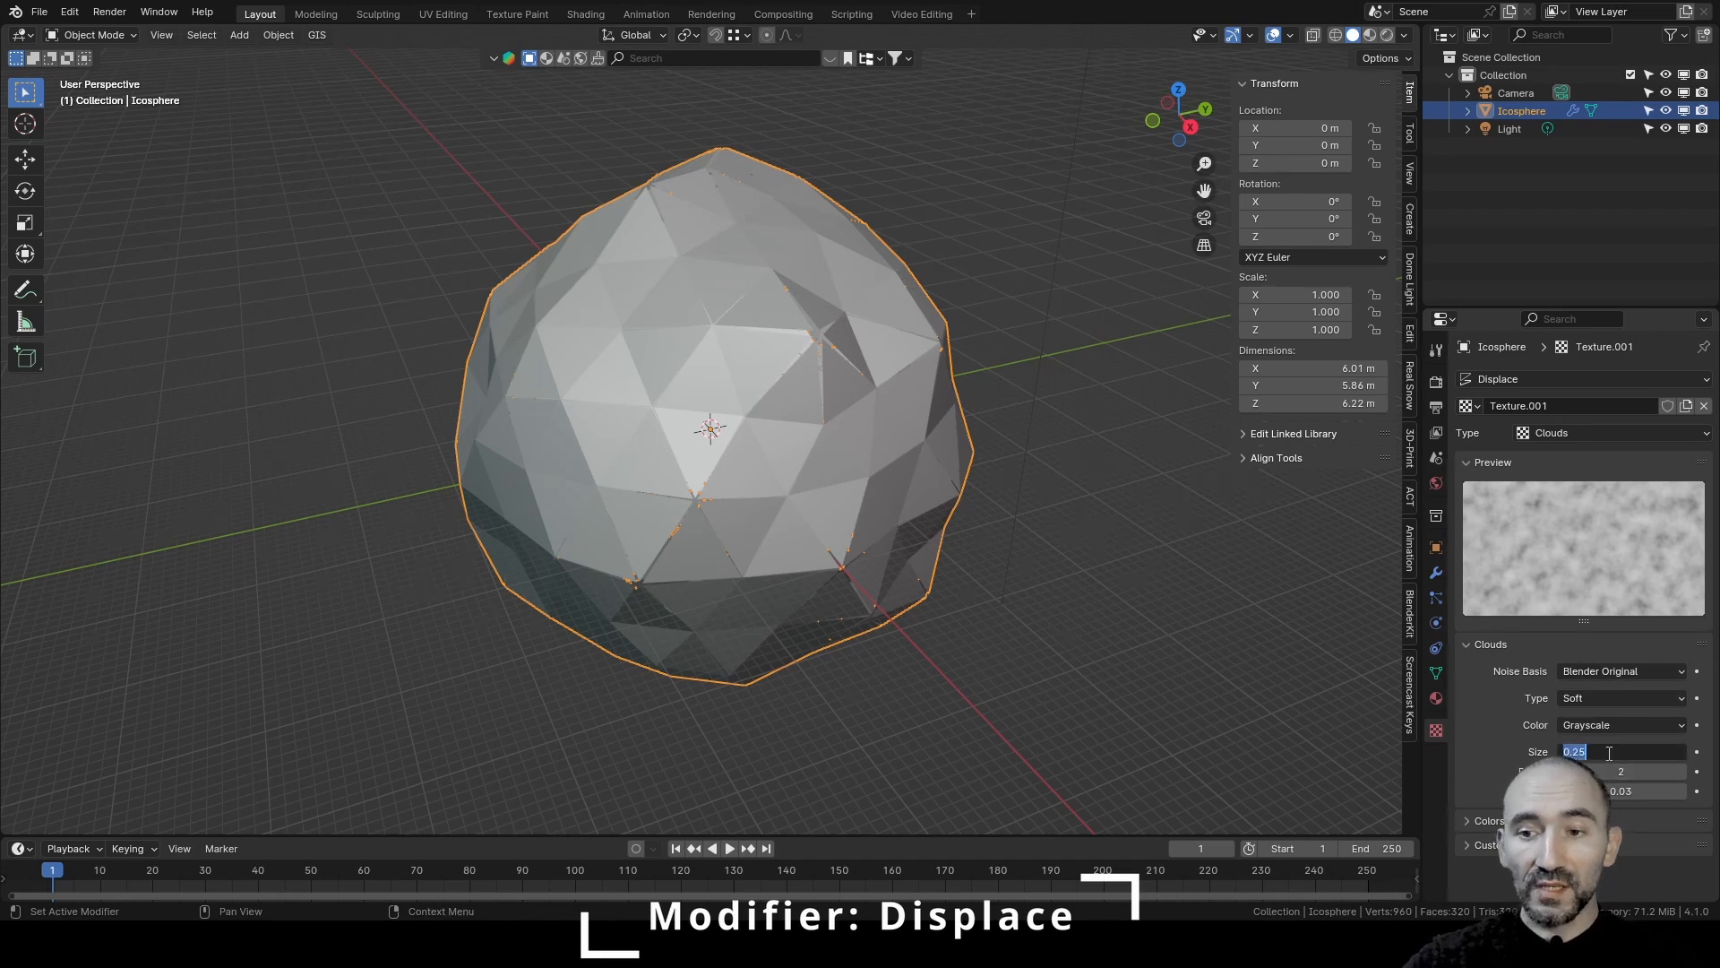
pyautogui.write('0.4')
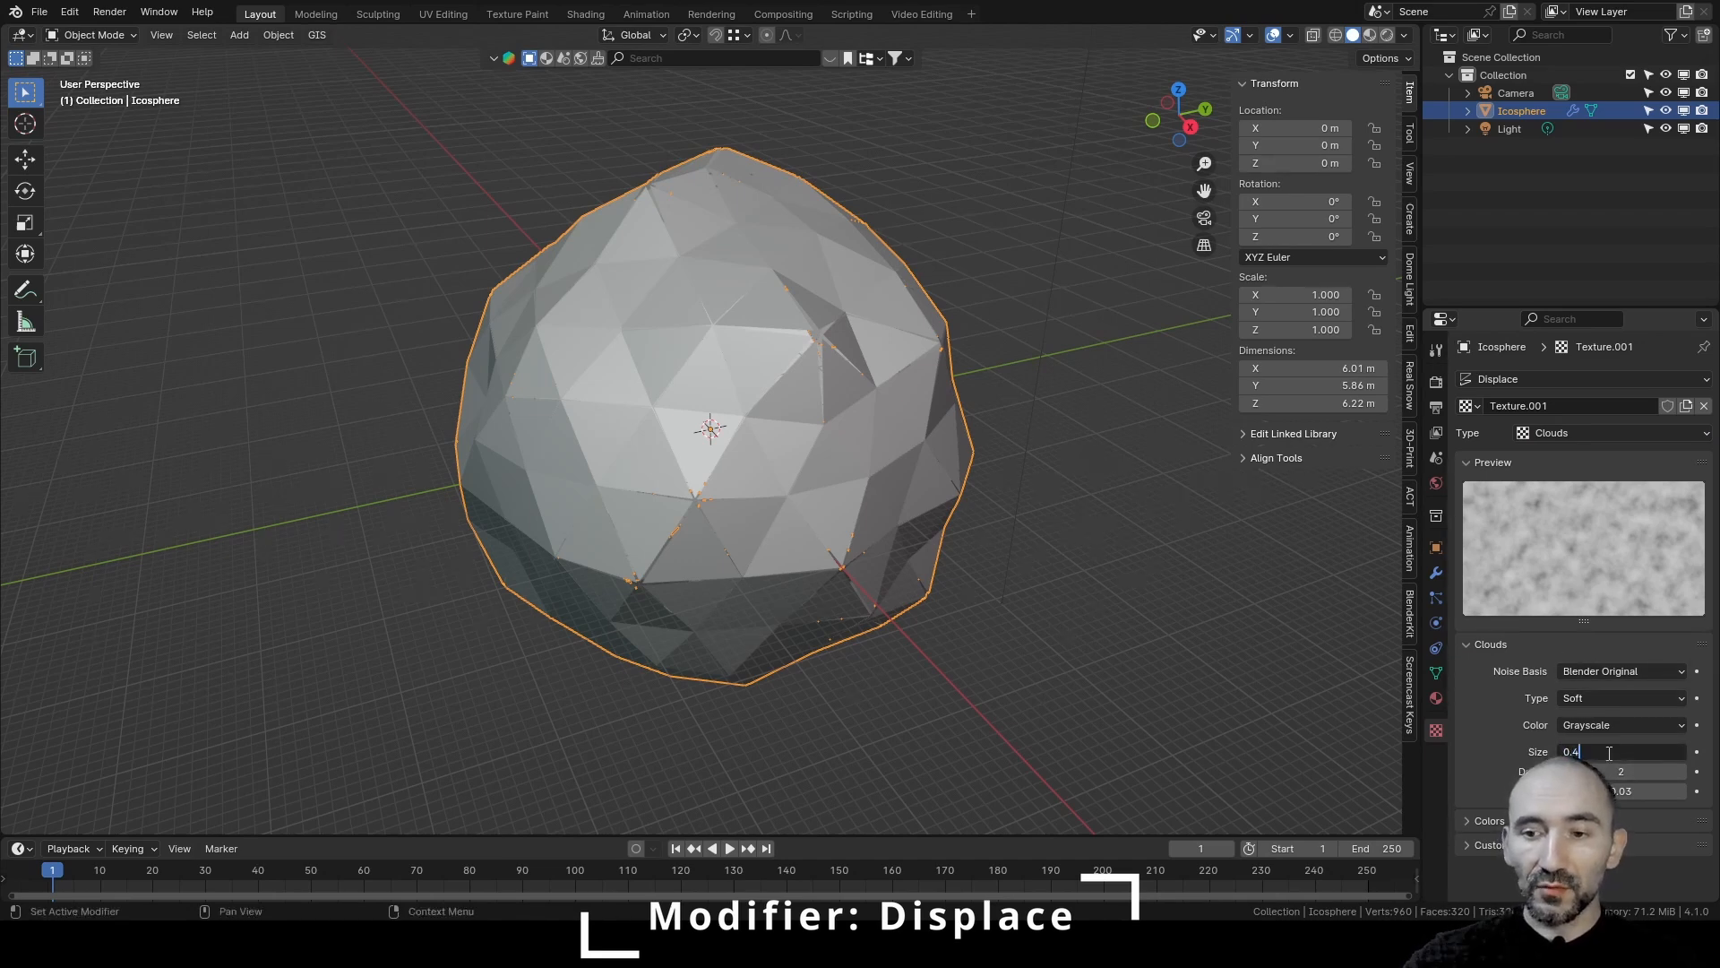
pyautogui.press('Return')
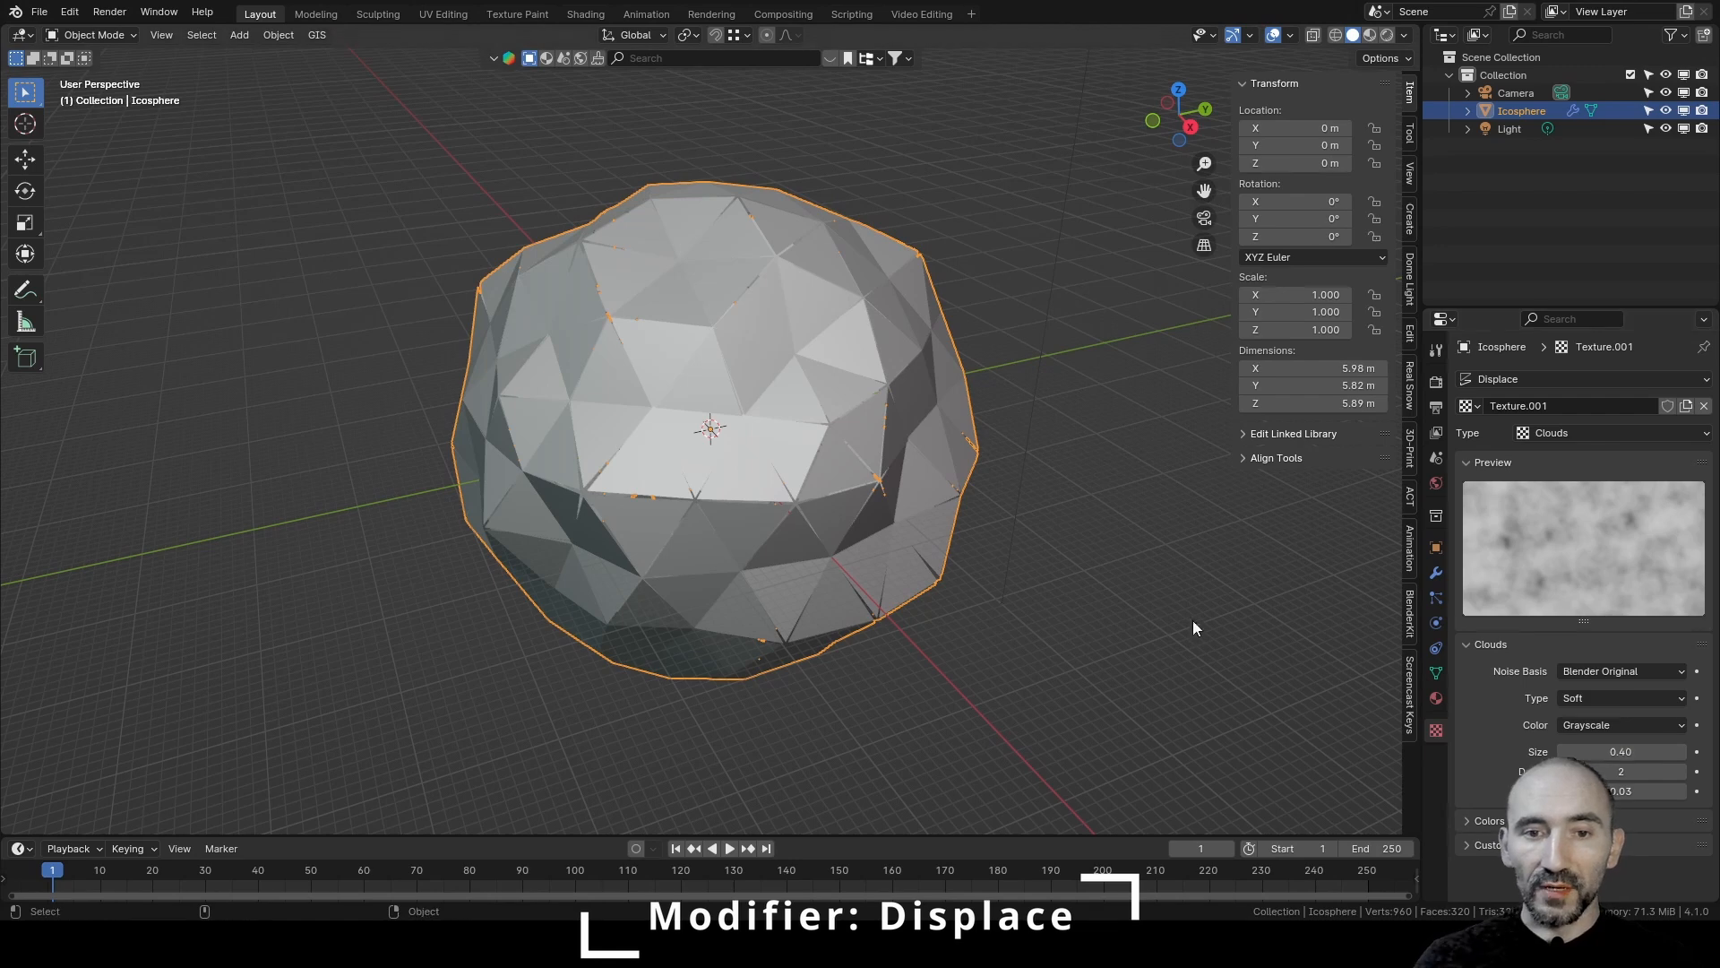
# Set the Displace modifier's strength to 1.25, its coordinates to Global and its midlevel to 0
pyautogui.click(1436, 573)
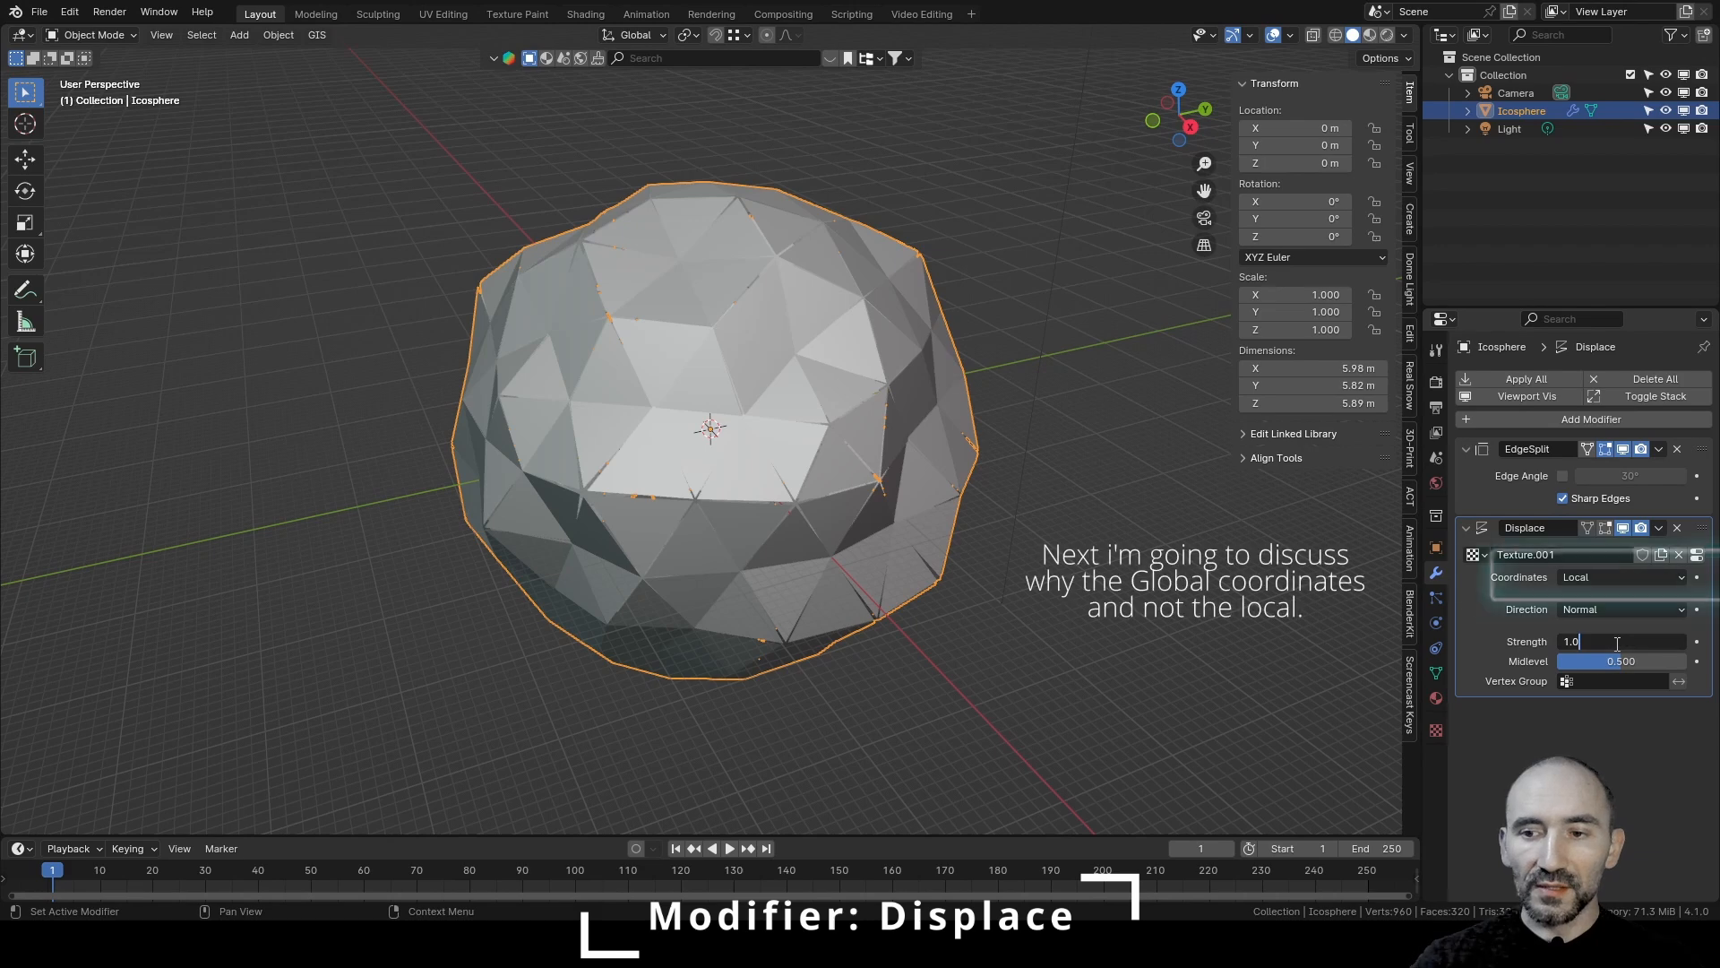
pyautogui.moveTo(1615, 642); pyautogui.dragTo(1639, 641)
pyautogui.click(1613, 577)
pyautogui.click(1613, 596)
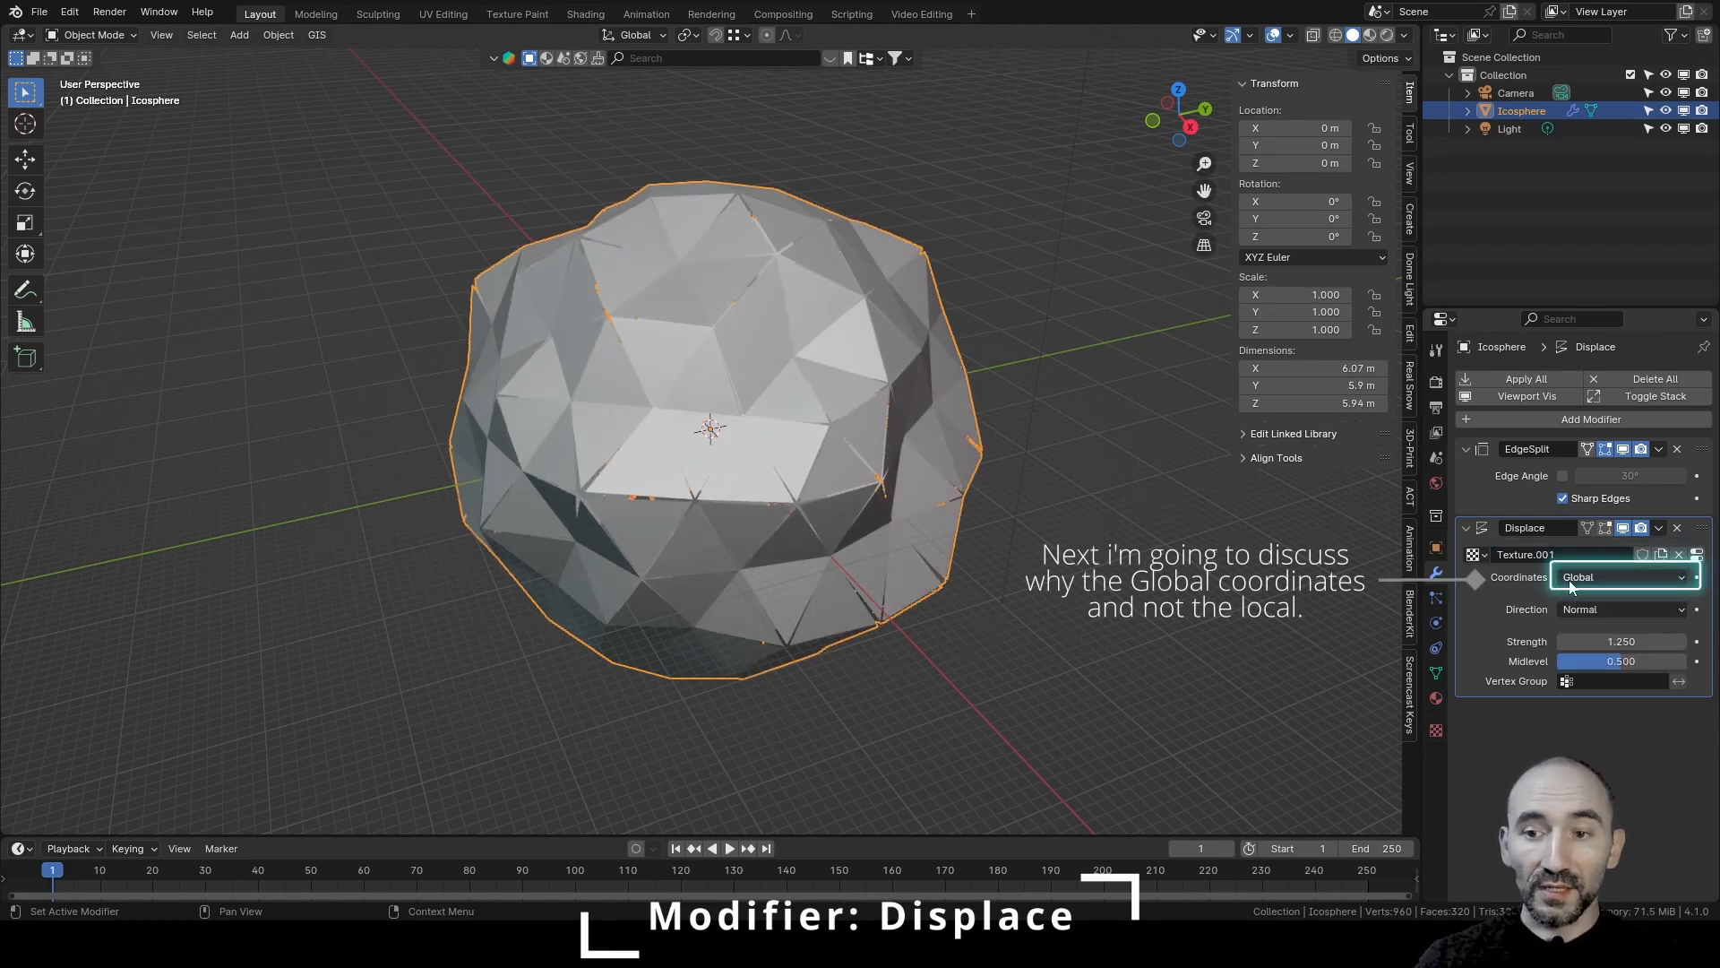
pyautogui.moveTo(1622, 662); pyautogui.dragTo(1562, 662)
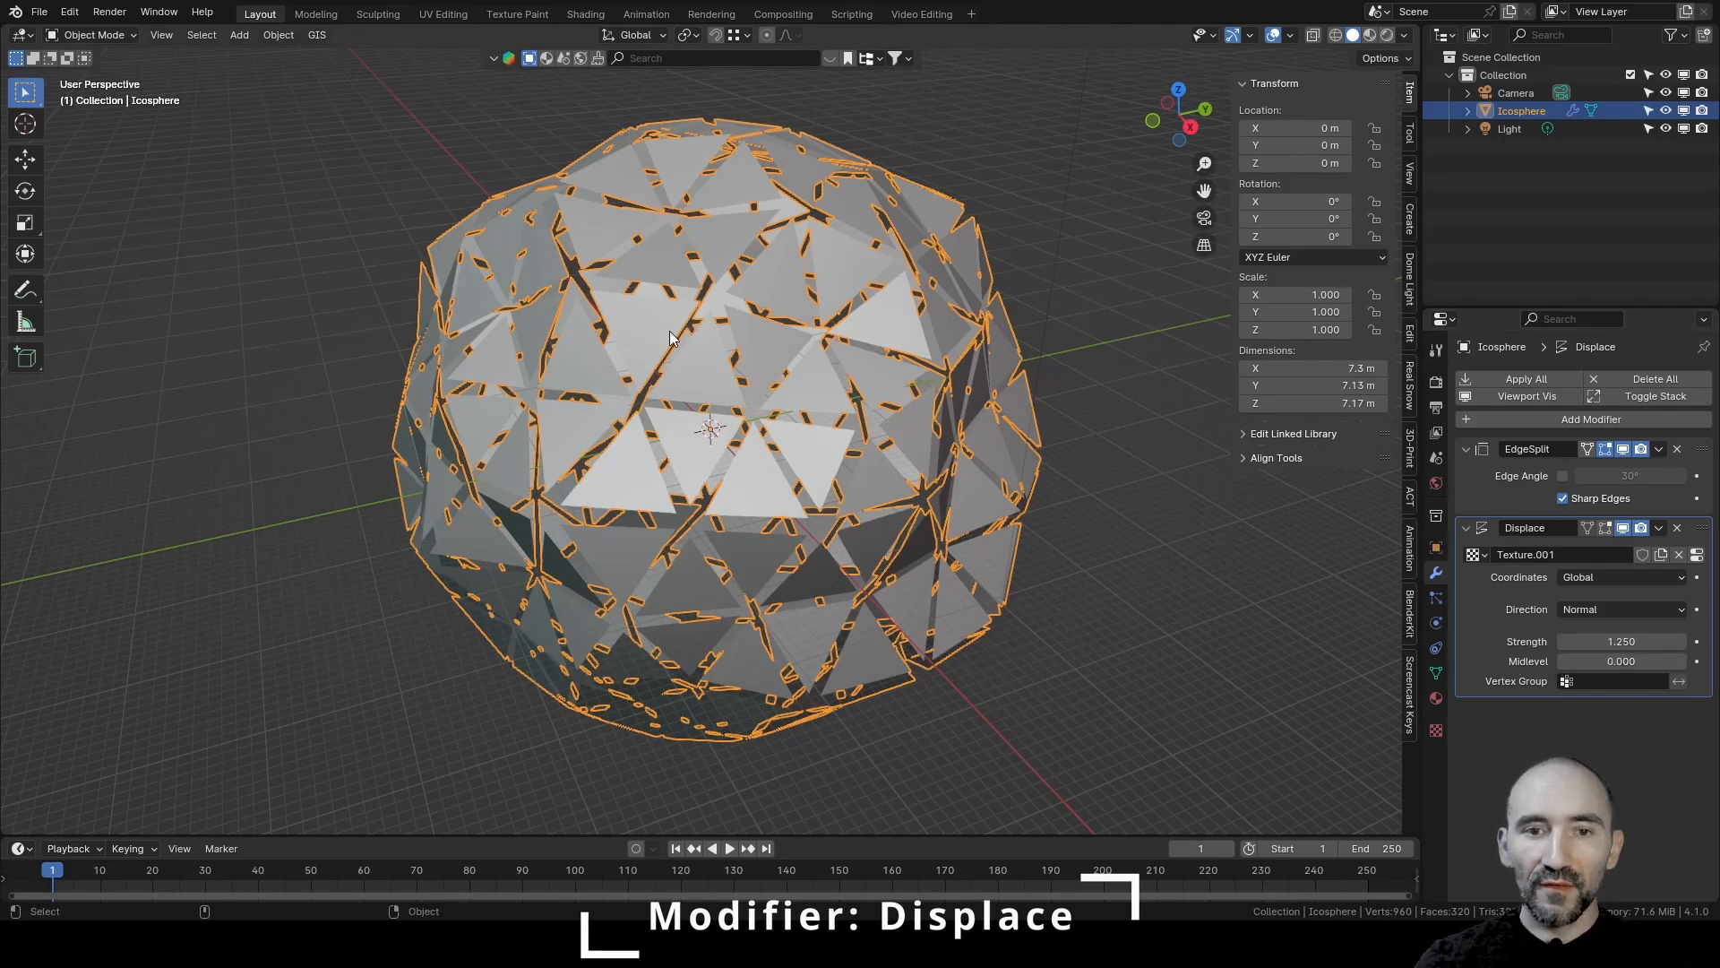
pyautogui.click(1071, 484)
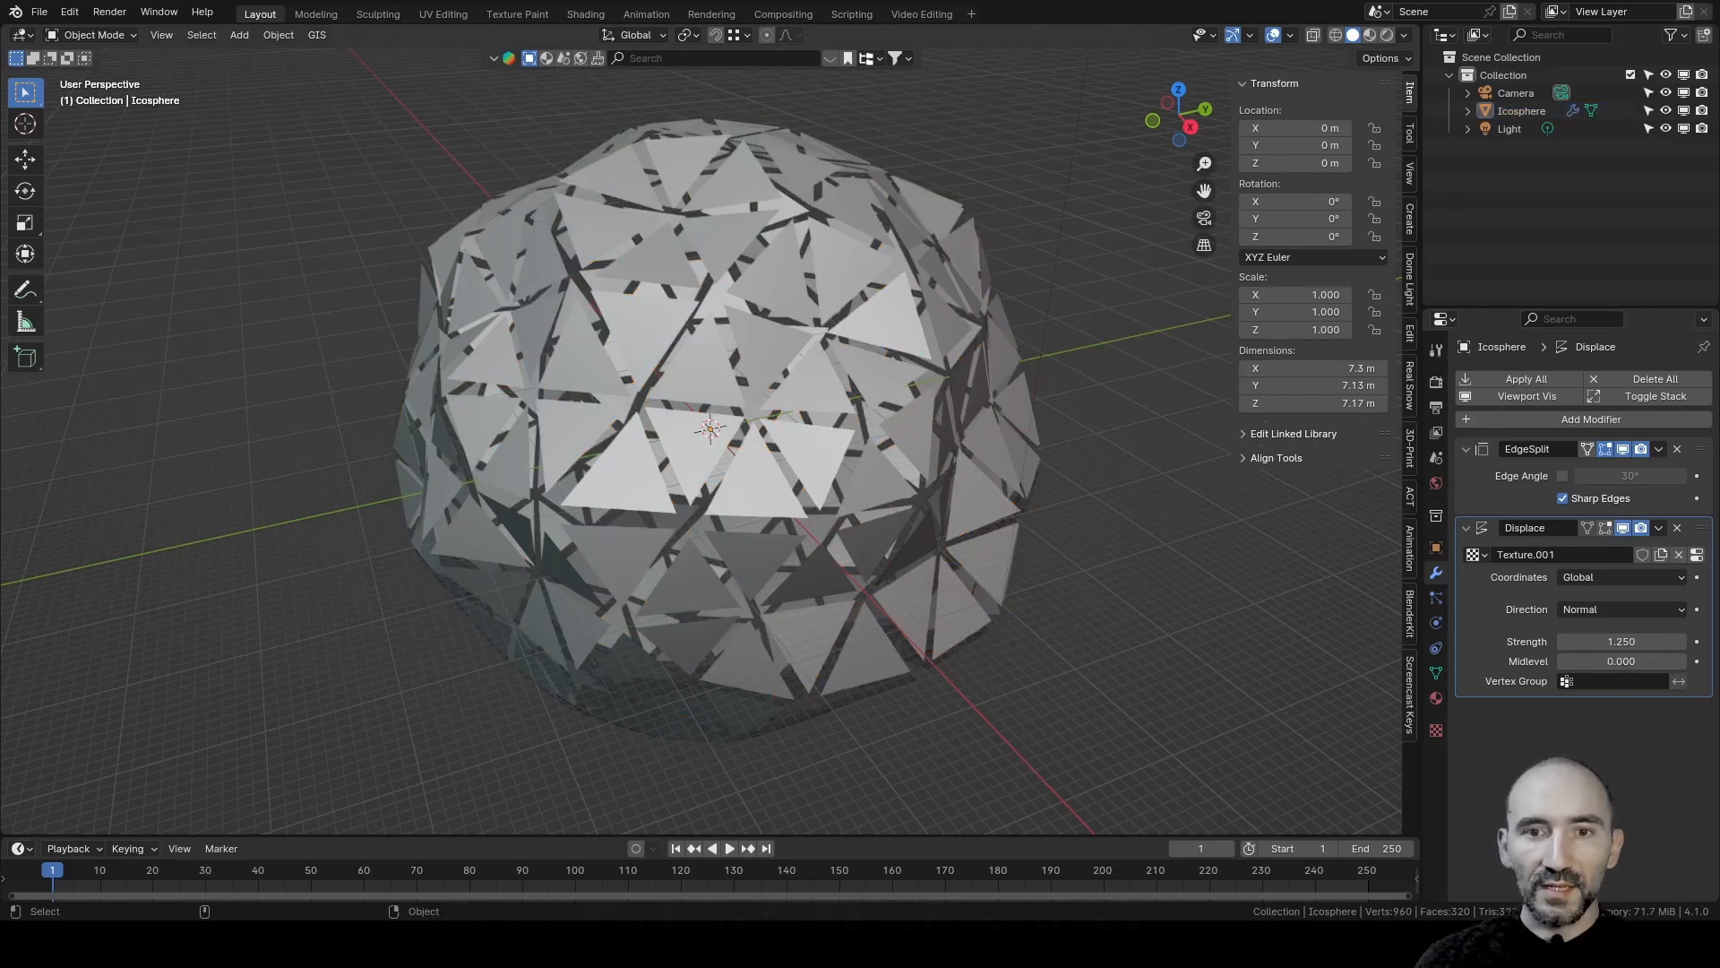
pyautogui.click(855, 245)
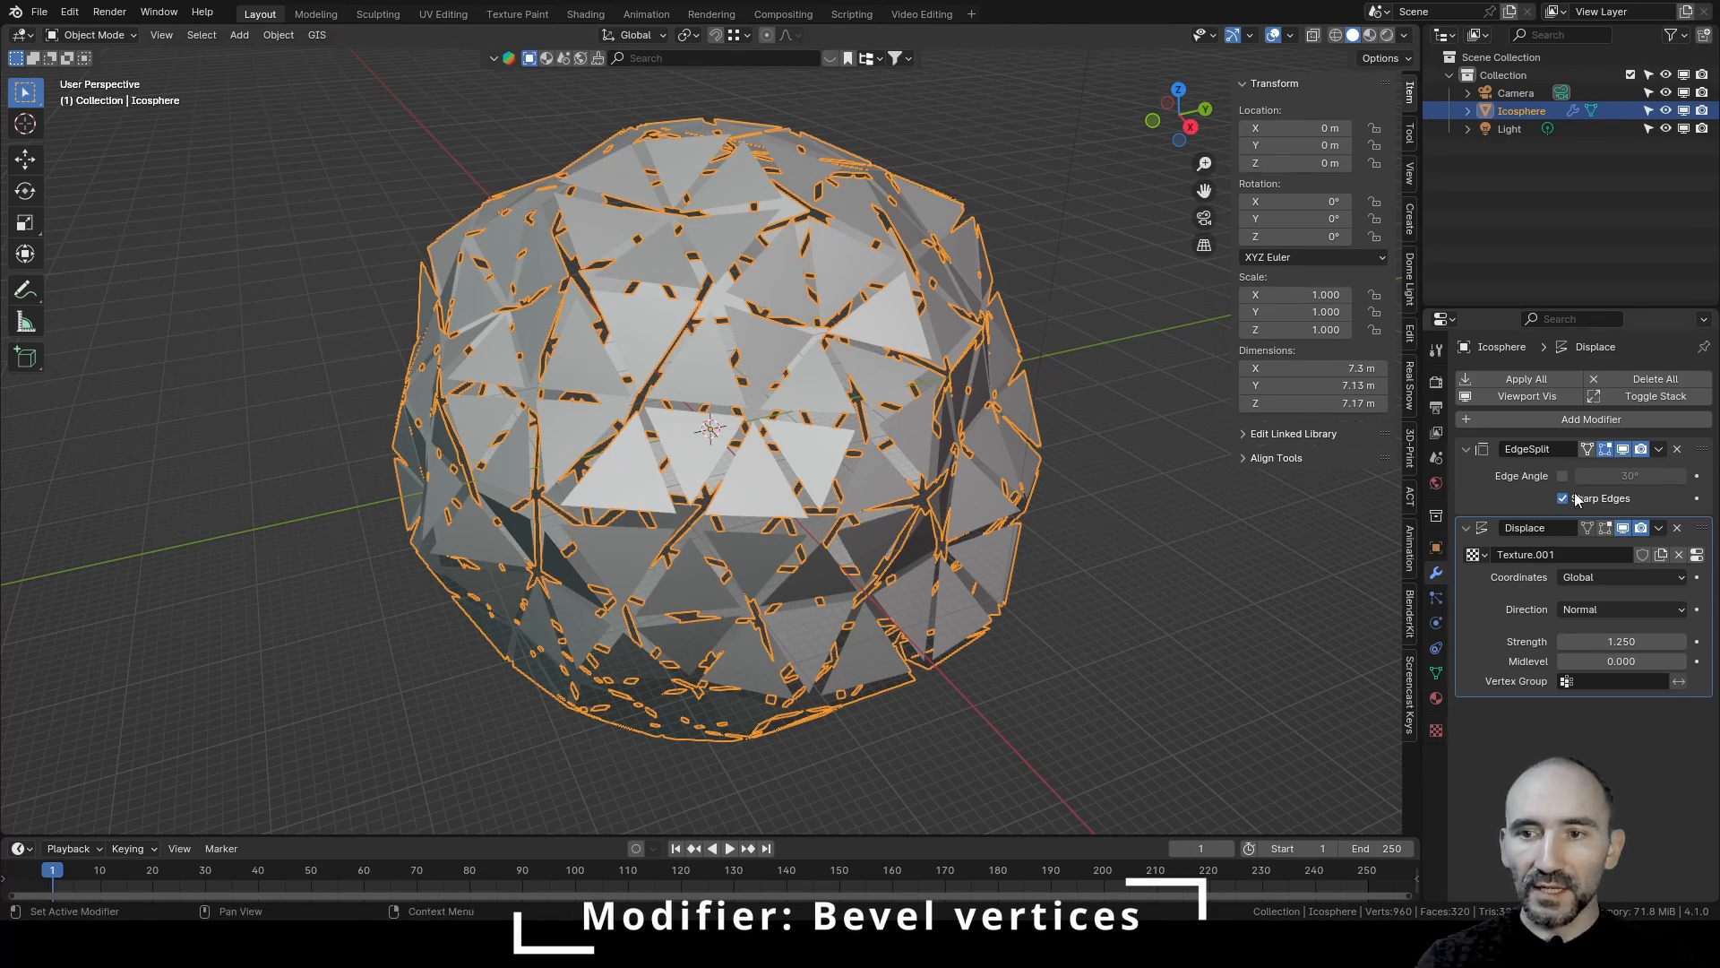
# Collapse the Edge Split and Displace modifier settings and add a Bevel modifier that affects vertices
pyautogui.click(1465, 448)
pyautogui.click(1466, 473)
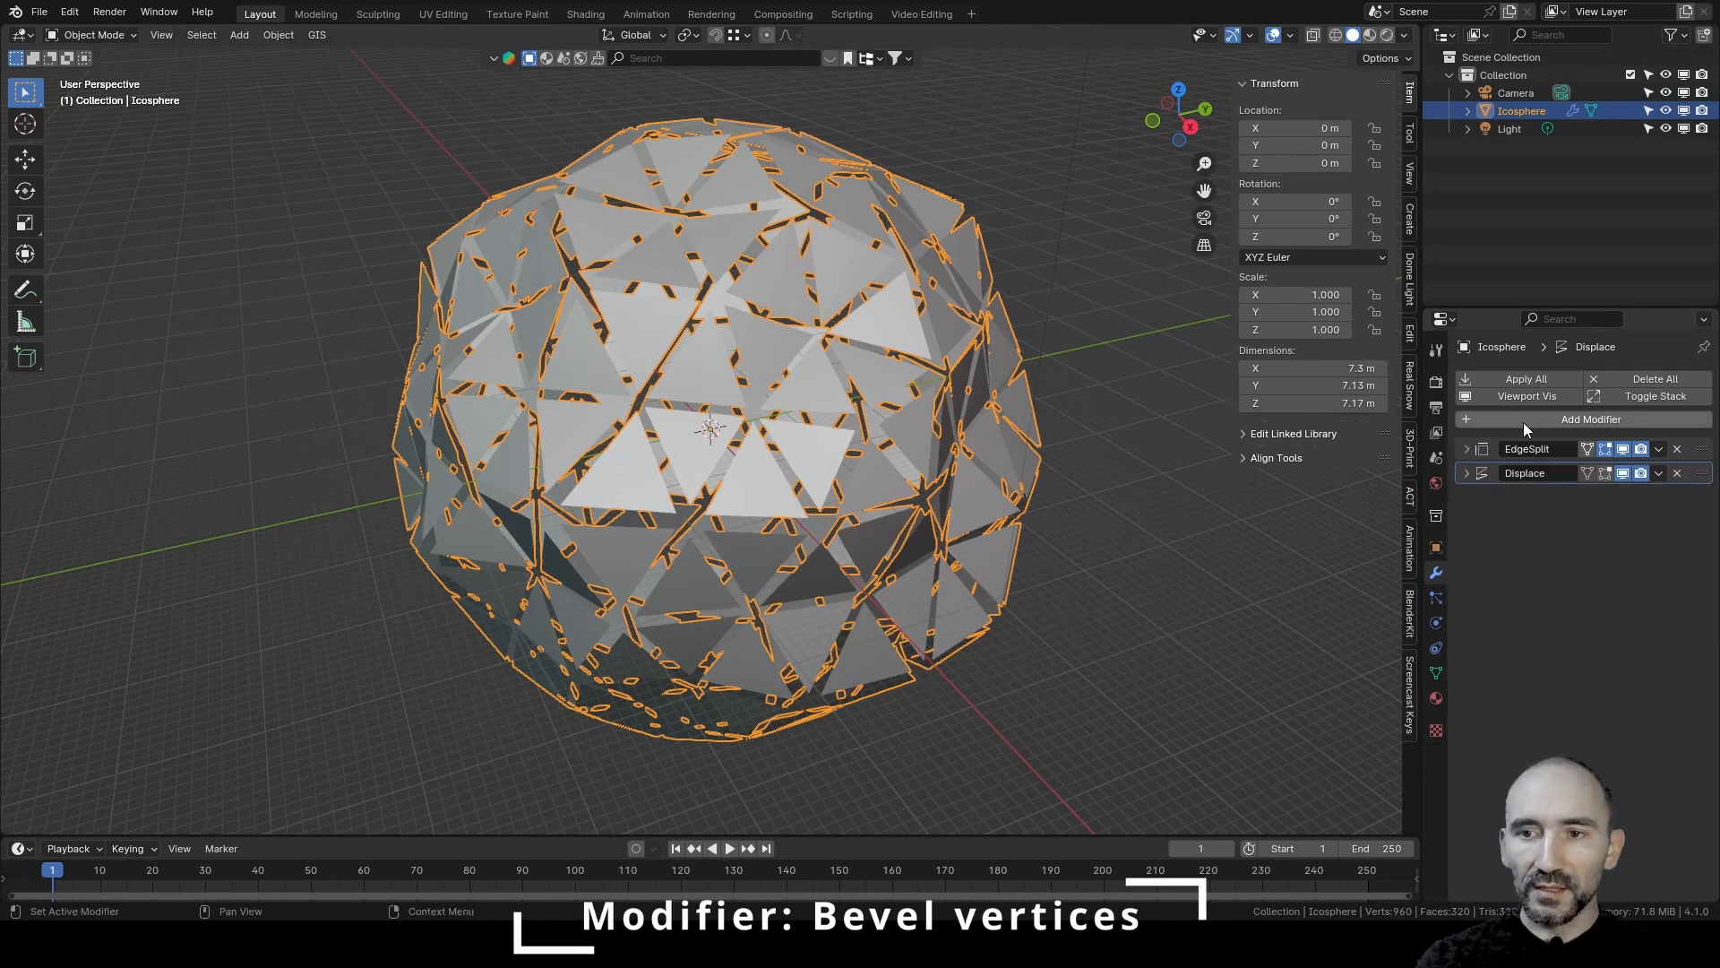
pyautogui.click(1525, 419)
pyautogui.write('beve')
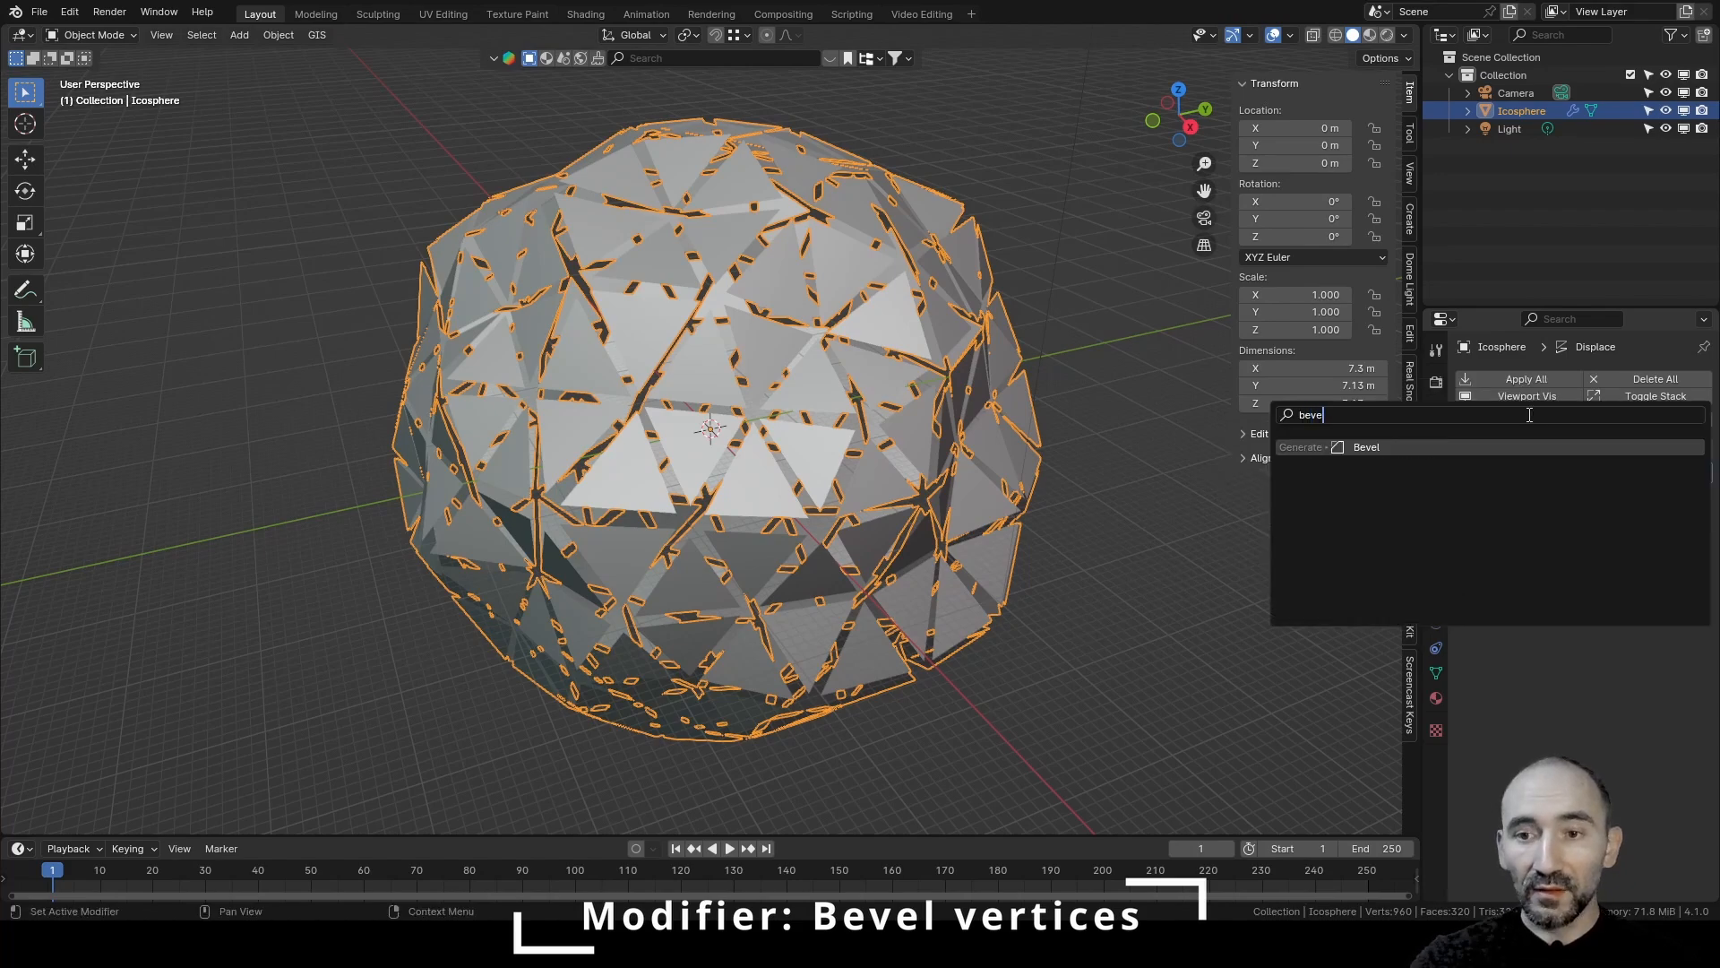
pyautogui.press('Return')
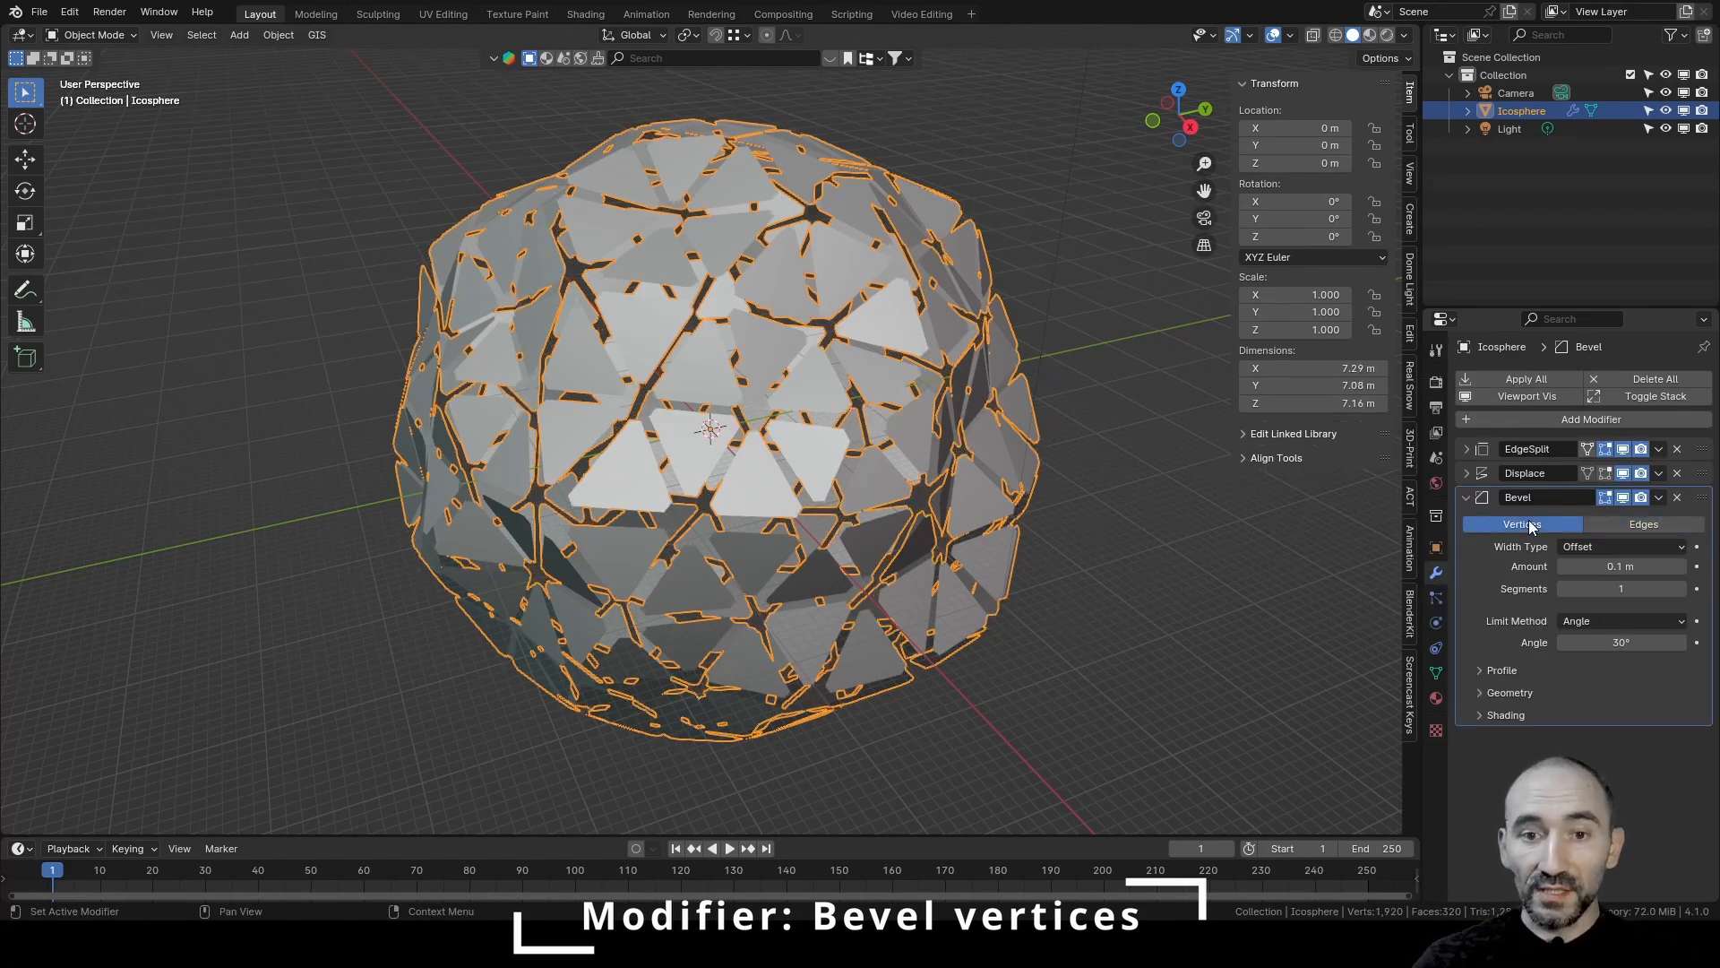
# Set the Bevel modifier's segments to 9 to round the corners of the triangular plates
pyautogui.scroll(8, 796, 408)
pyautogui.moveTo(778, 405); pyautogui.dragTo(744, 399, button='middle')
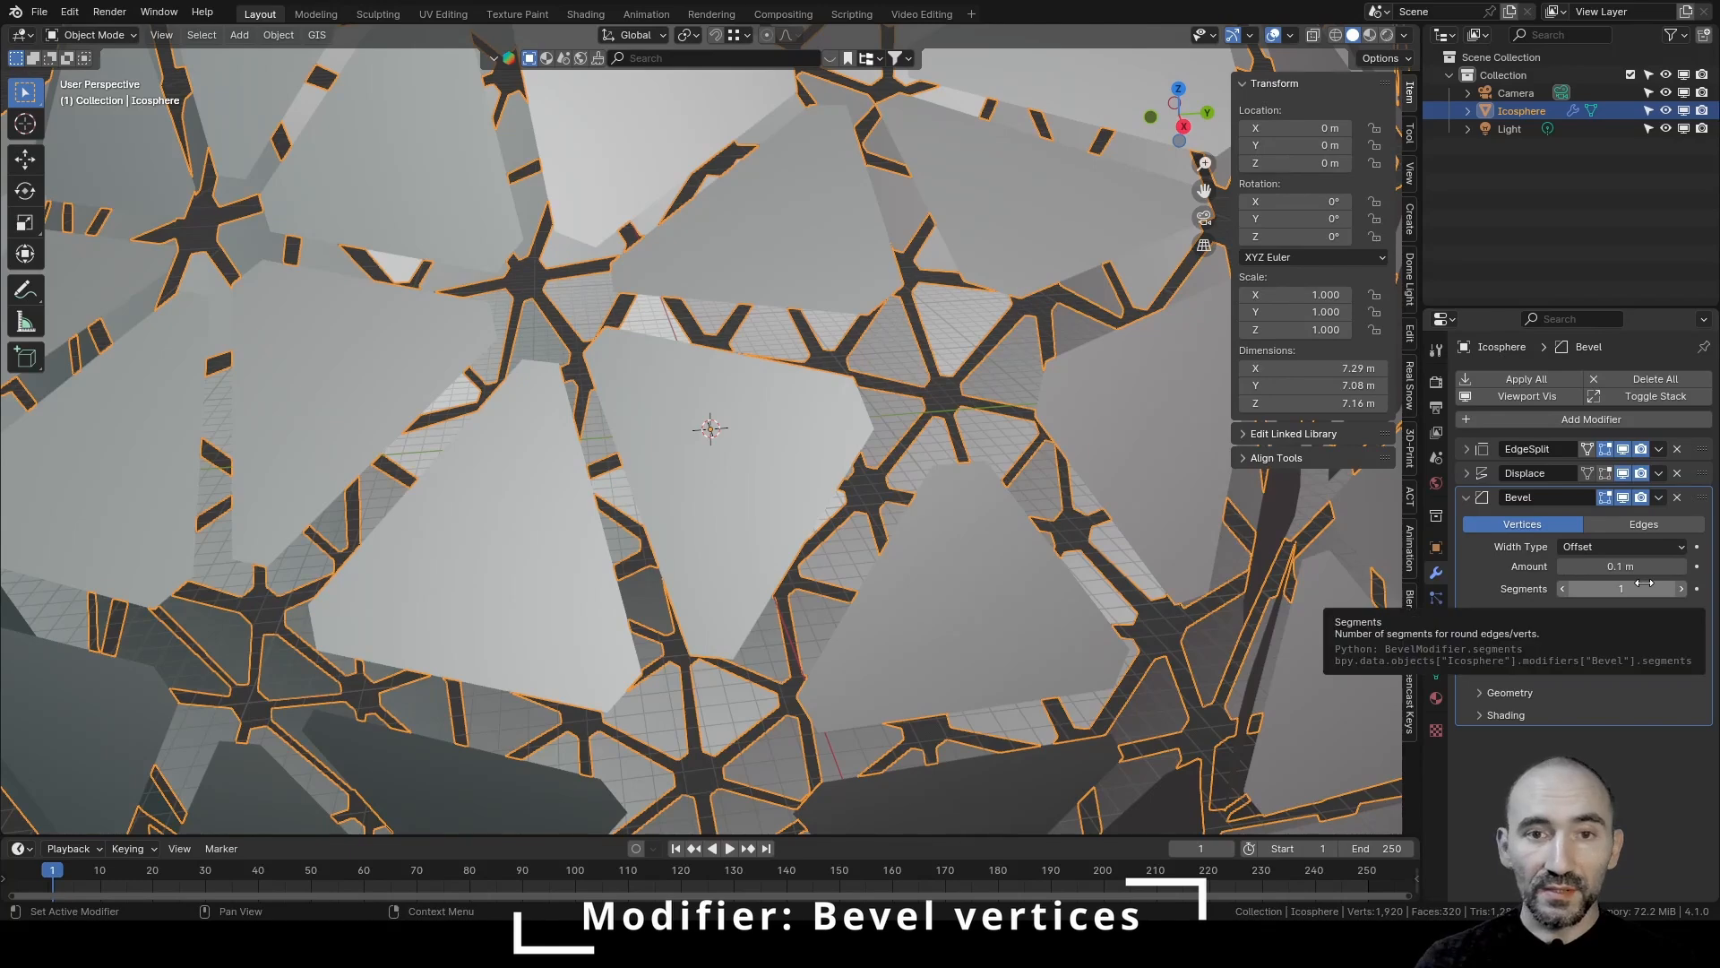
pyautogui.moveTo(1644, 584); pyautogui.dragTo(1702, 583)
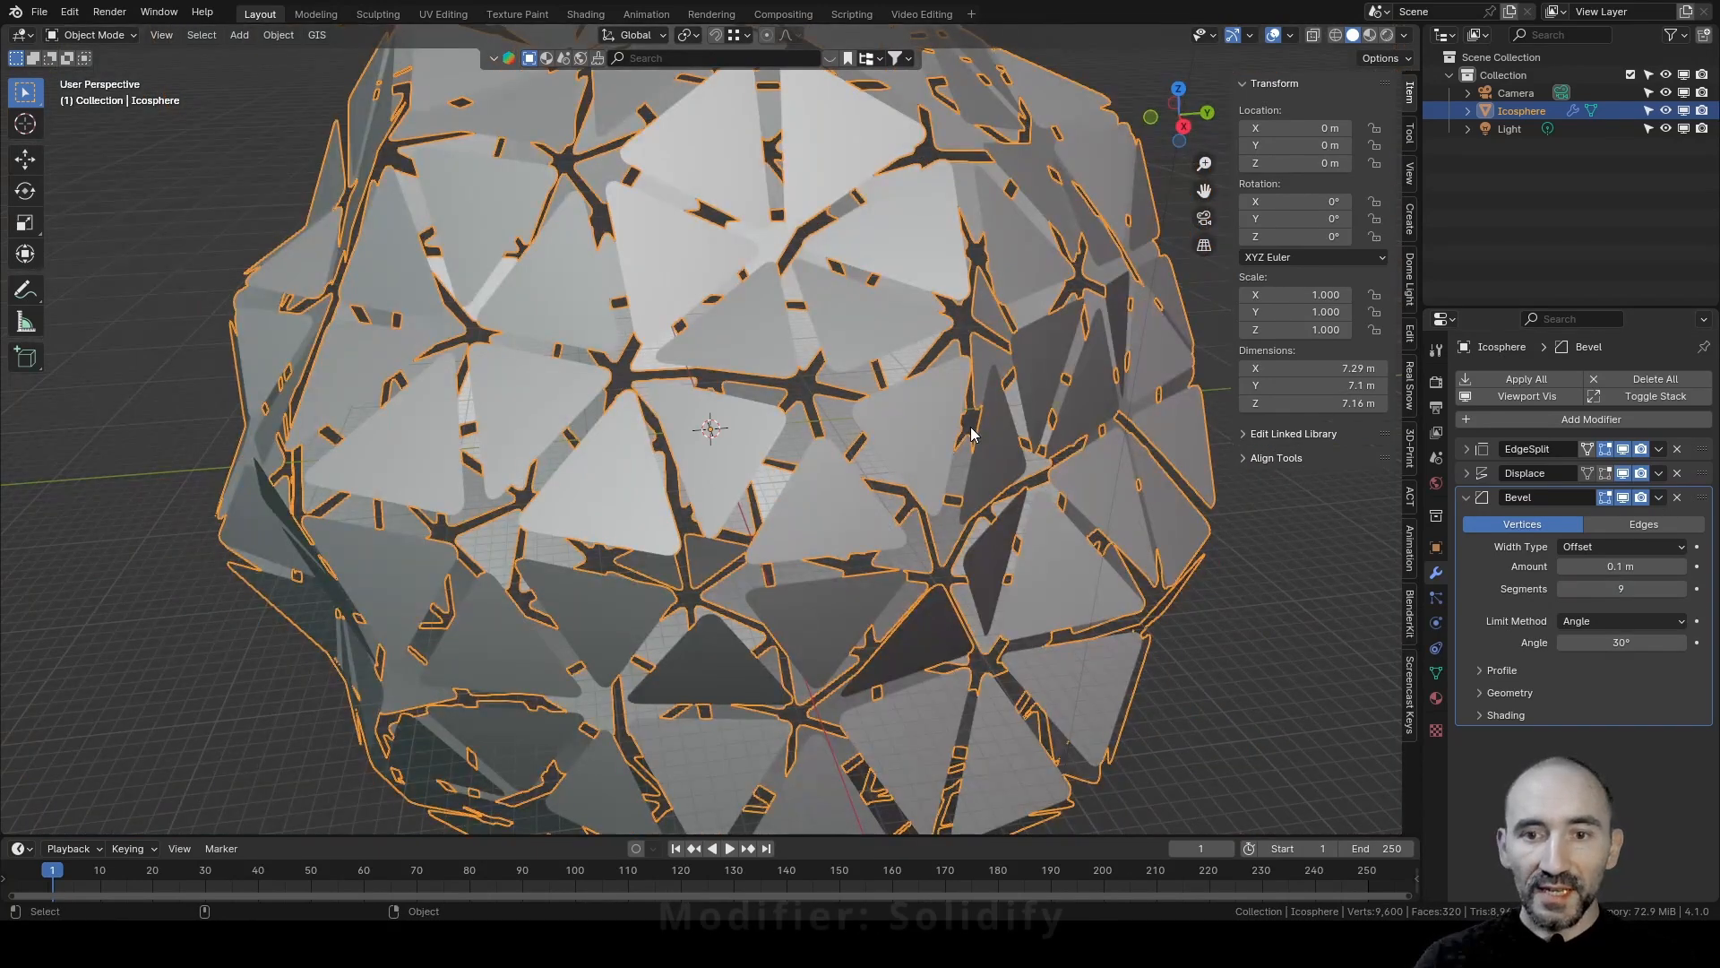
# Add a Solidify modifier after the Bevel modifier and bring its settings into view
pyautogui.click(1585, 418)
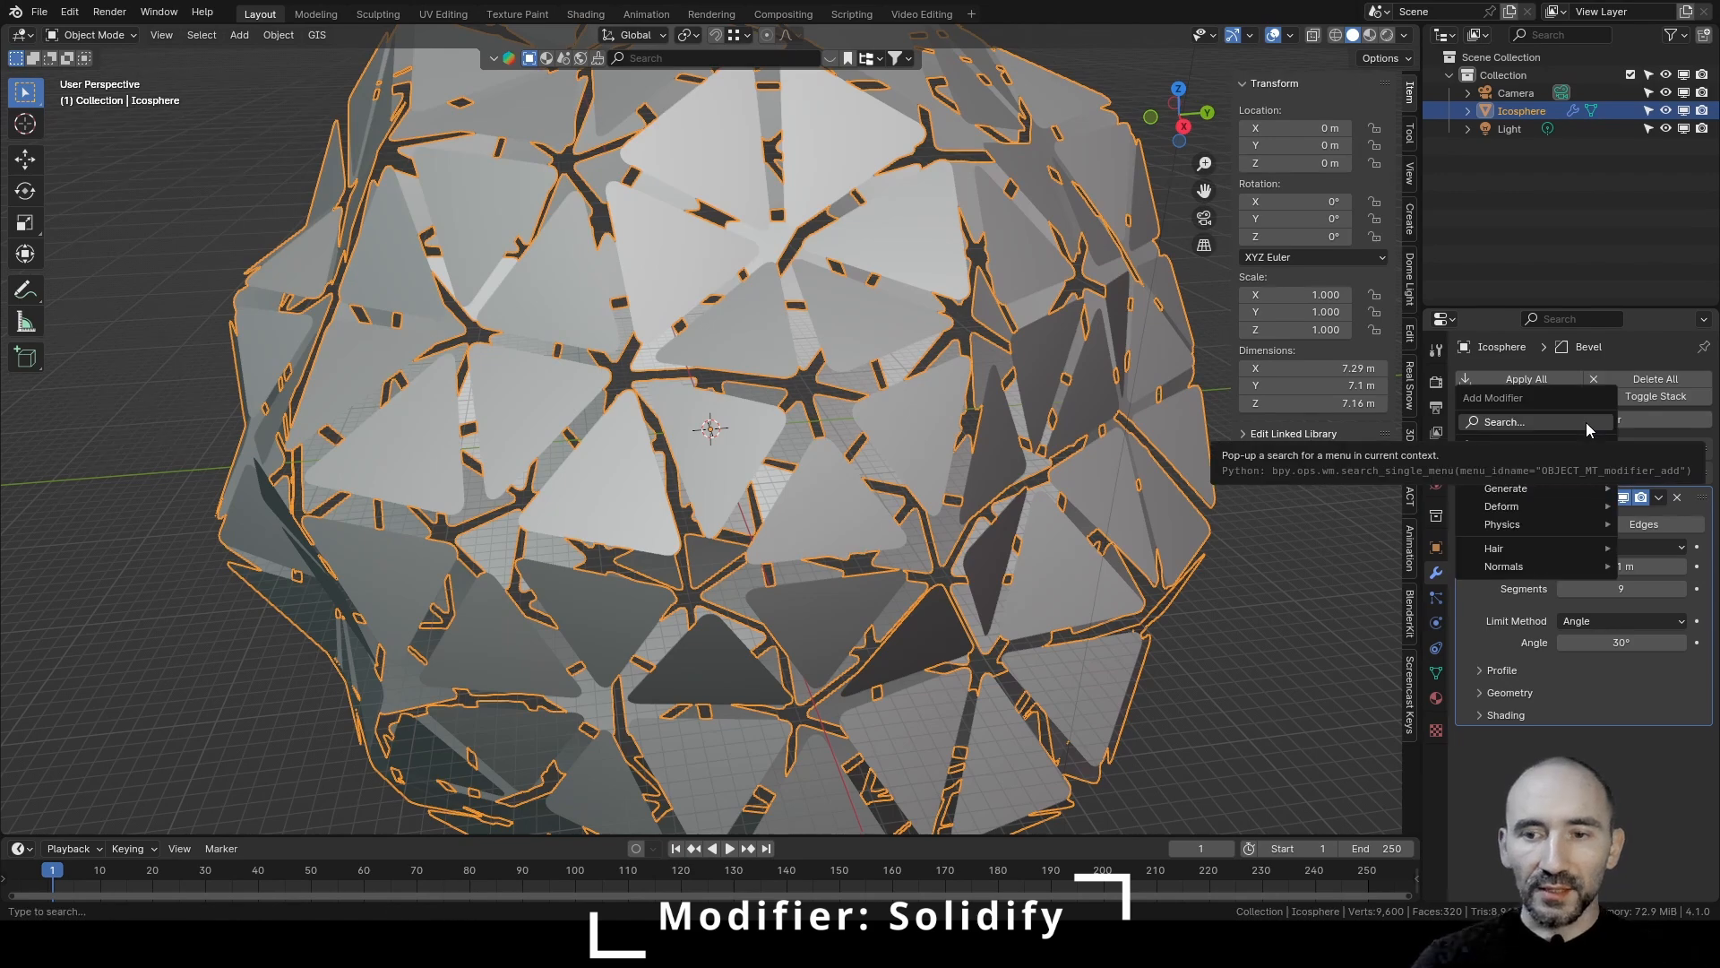
pyautogui.write('soli')
pyautogui.press('Return')
pyautogui.scroll(-5, 1561, 547)
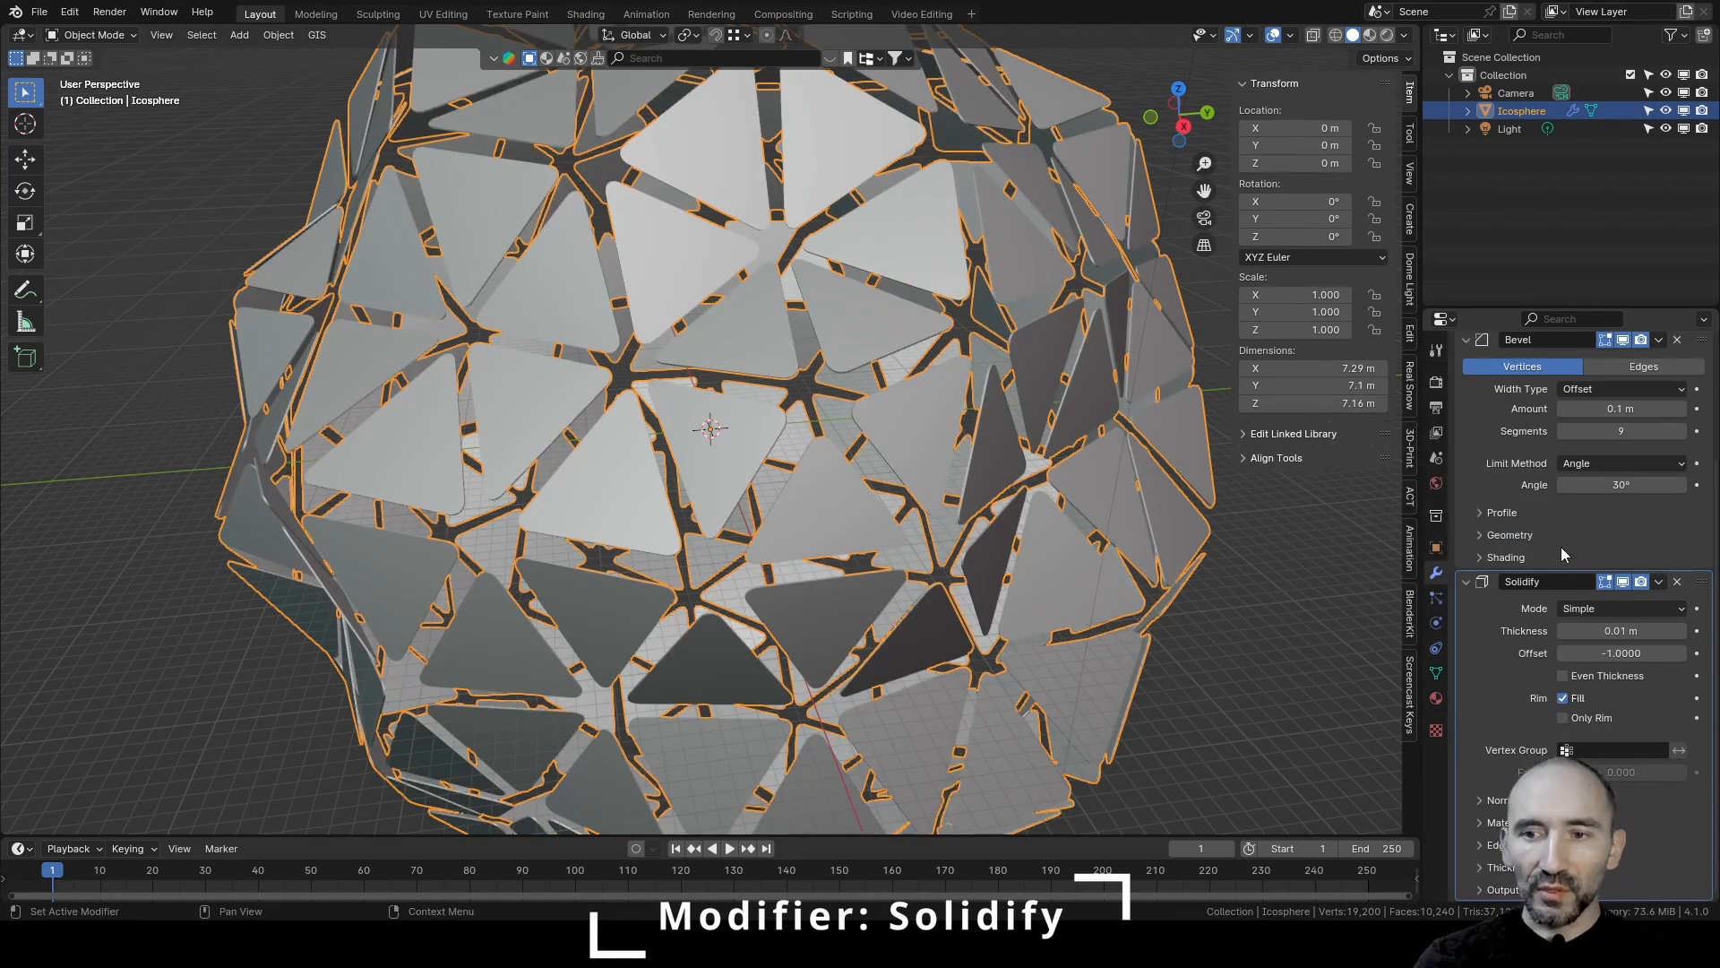
# Set the Solidify modifier's thickness to 0.083 m and briefly try a larger thickness of 0.112 m
pyautogui.click(1613, 630)
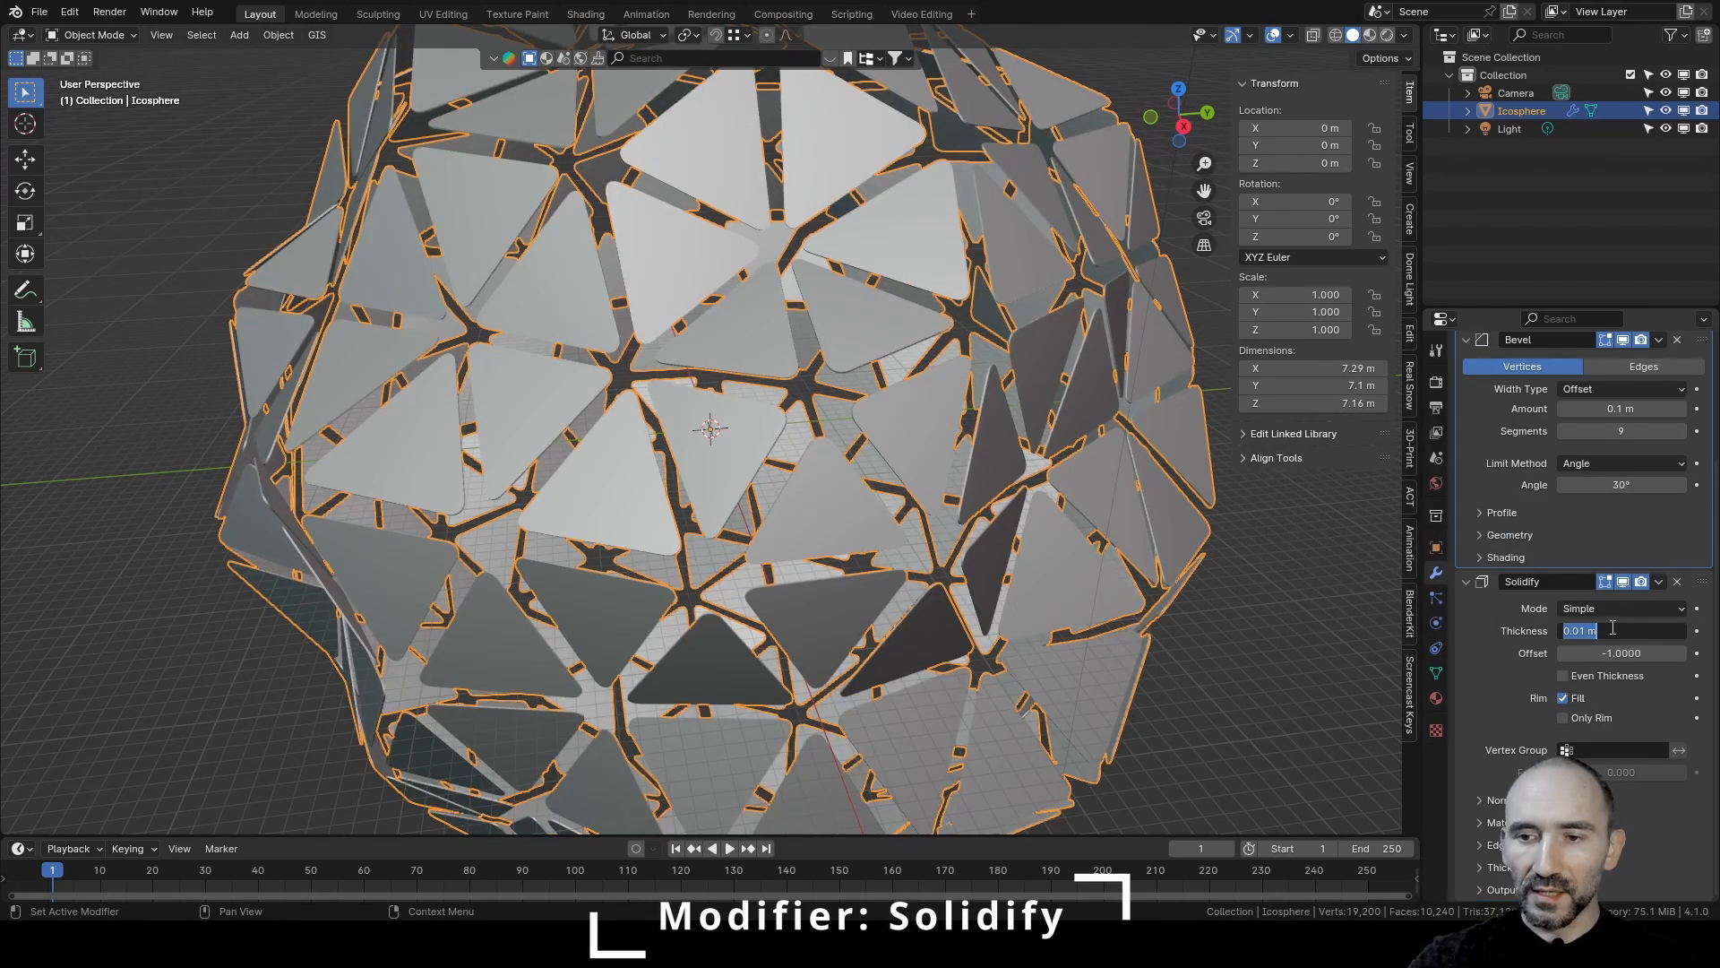
pyautogui.write('0.083')
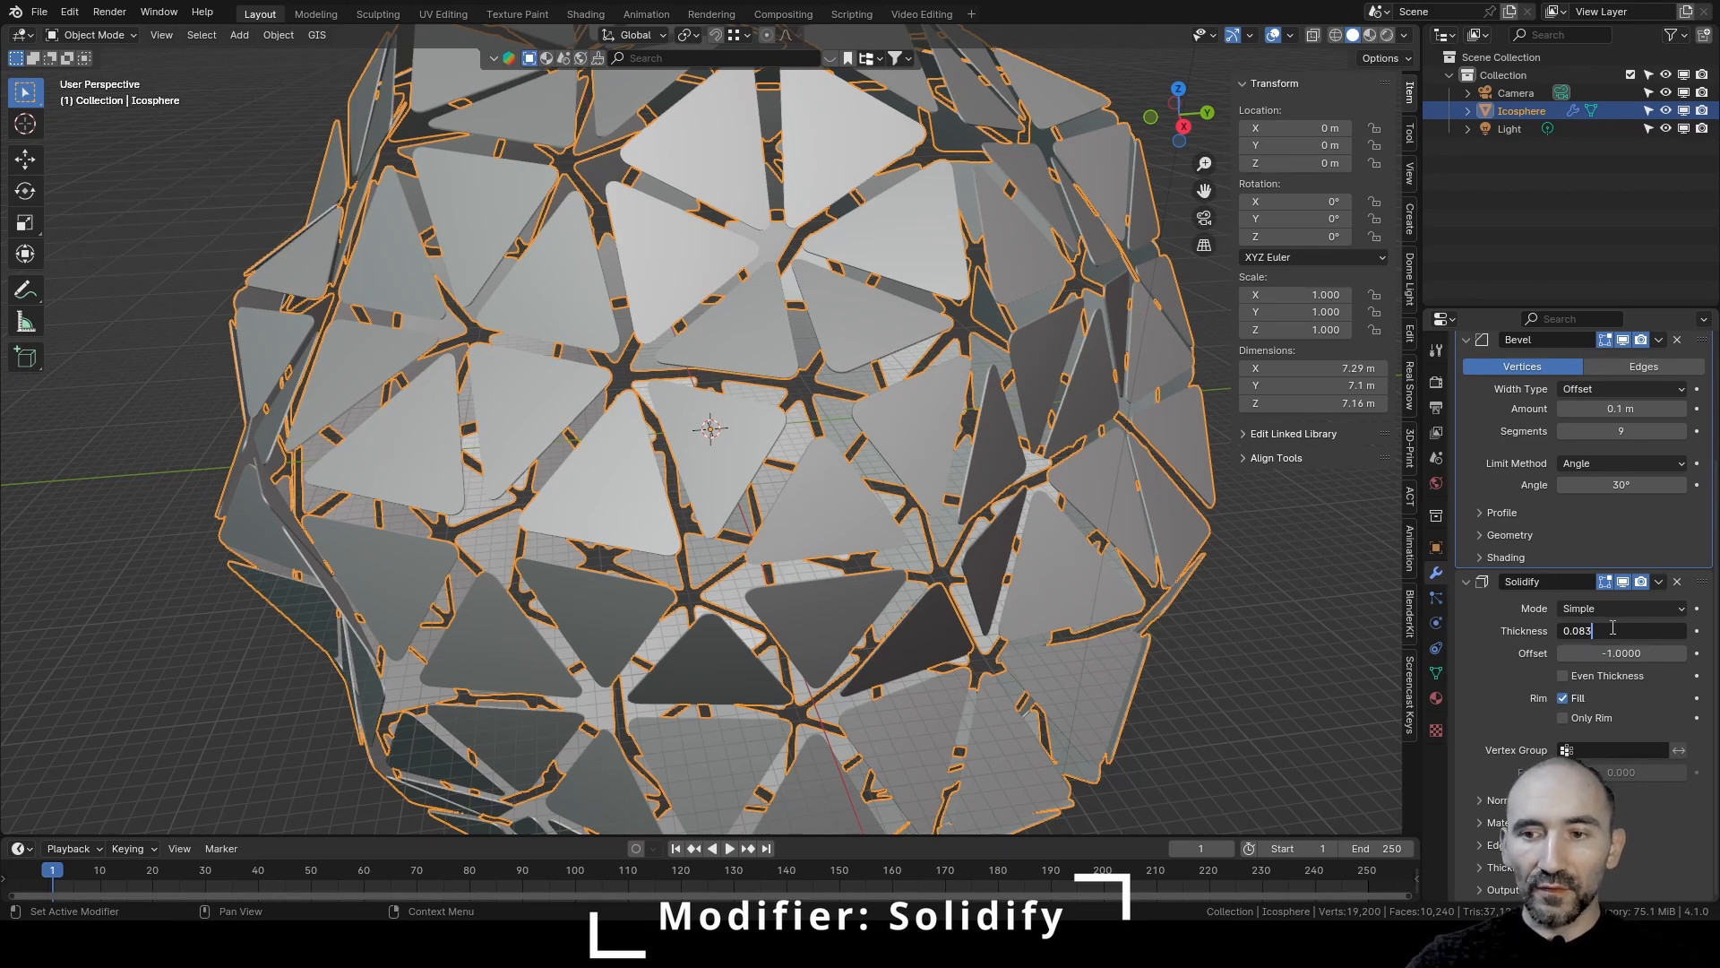
pyautogui.press('Tab')
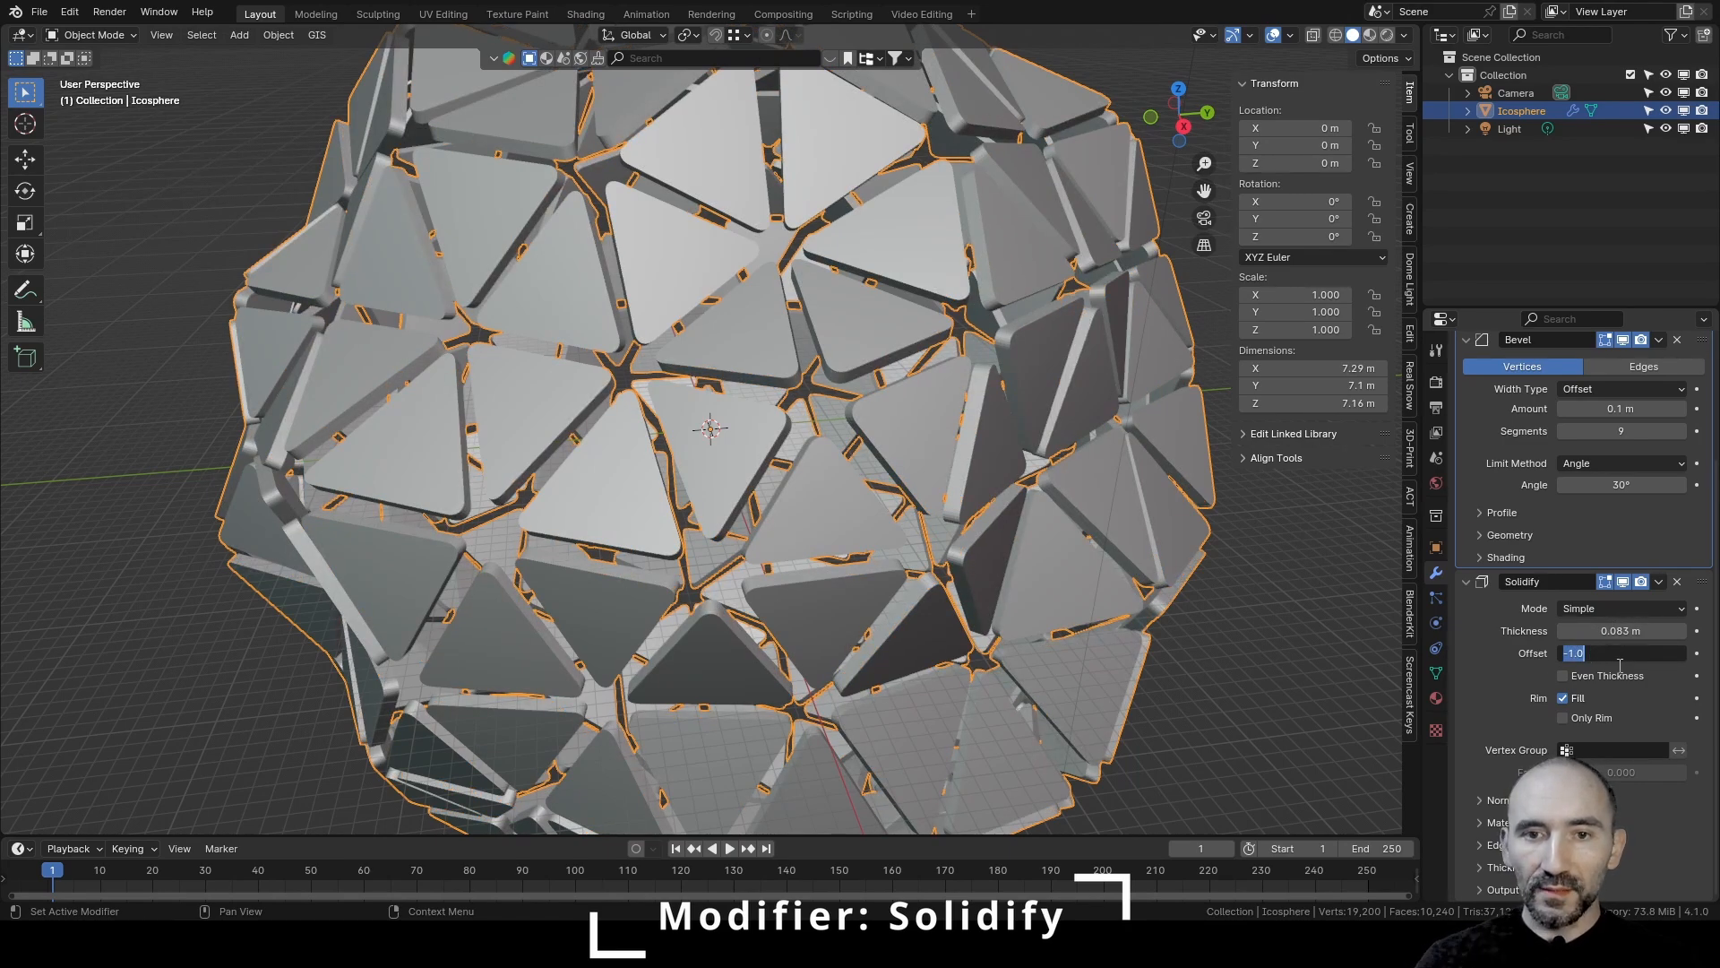
pyautogui.press('Return')
pyautogui.moveTo(1620, 630); pyautogui.dragTo(1554, 652)
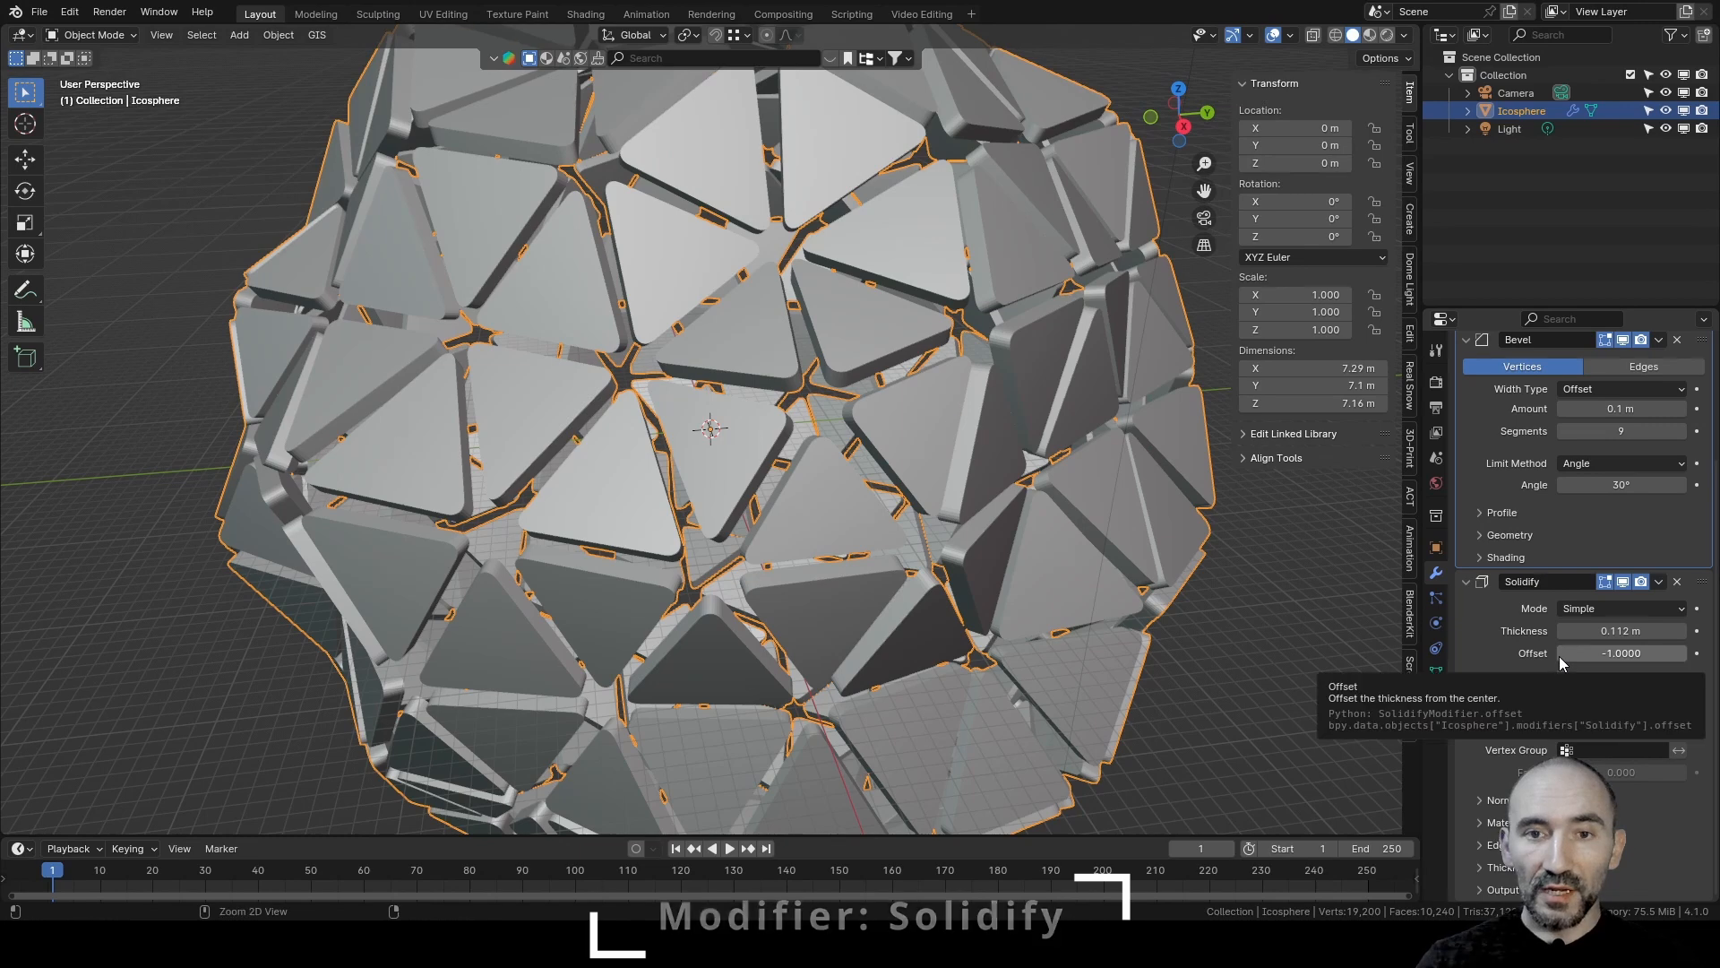
# Collapse the Solidify and Bevel modifier settings so that only the headers of the modifier stack remain
pyautogui.click(1466, 581)
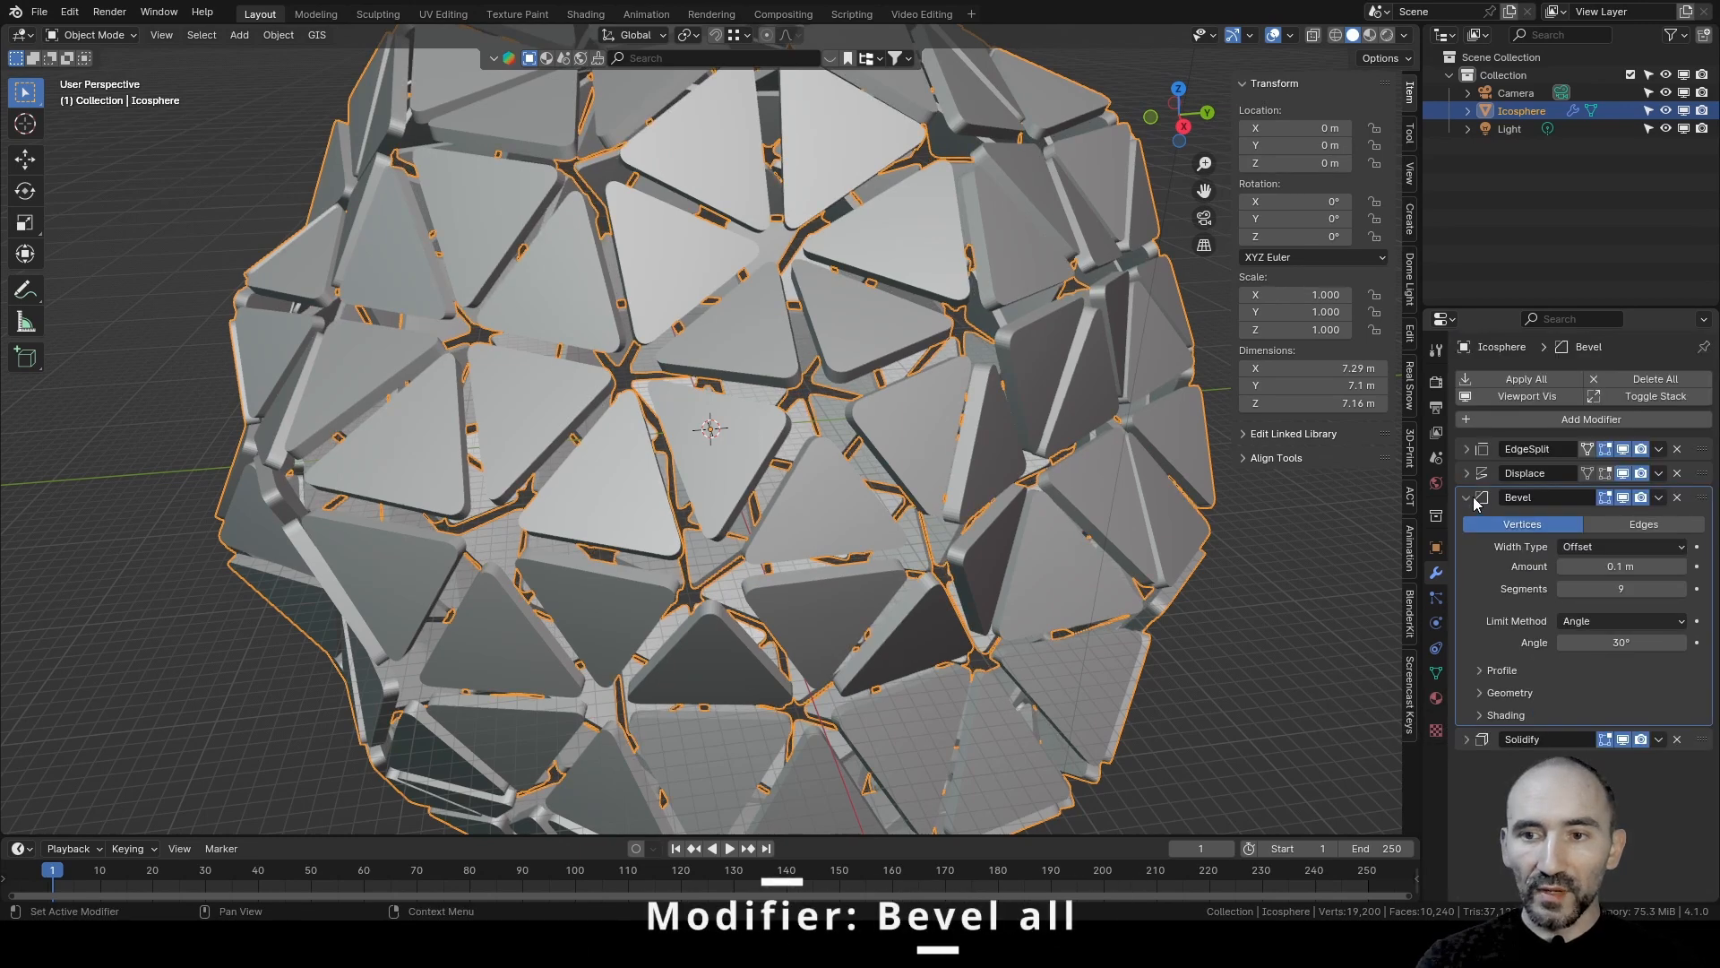
pyautogui.click(1467, 497)
pyautogui.click(1466, 477)
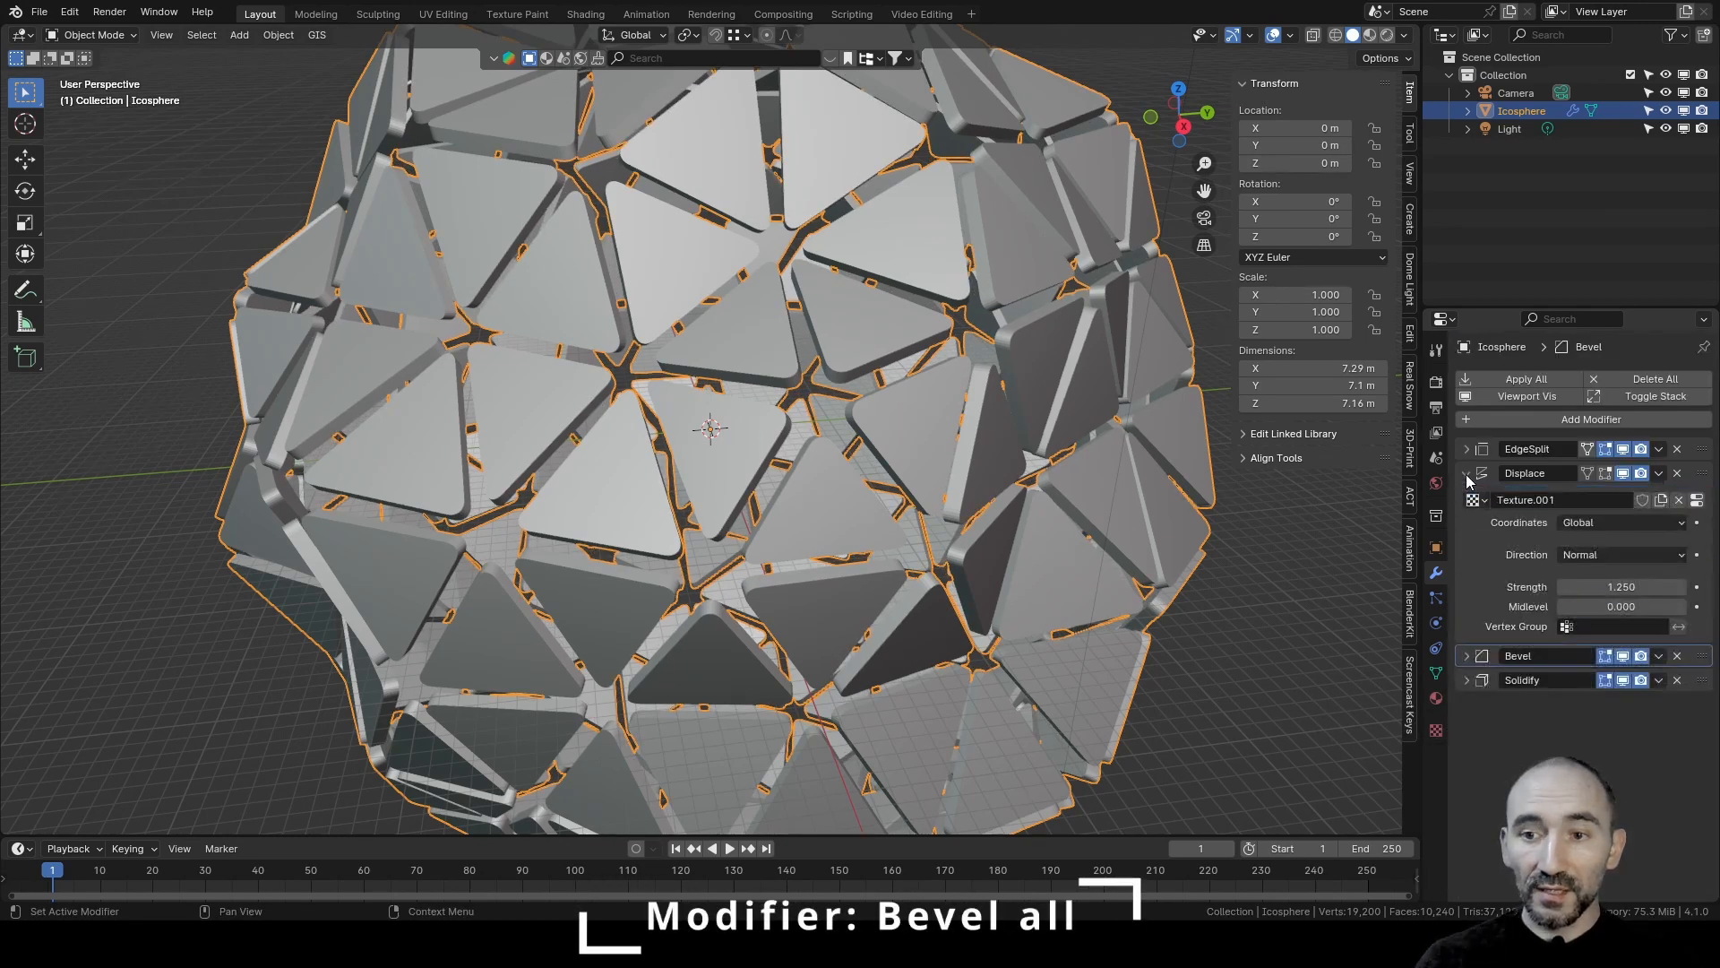
pyautogui.click(1466, 476)
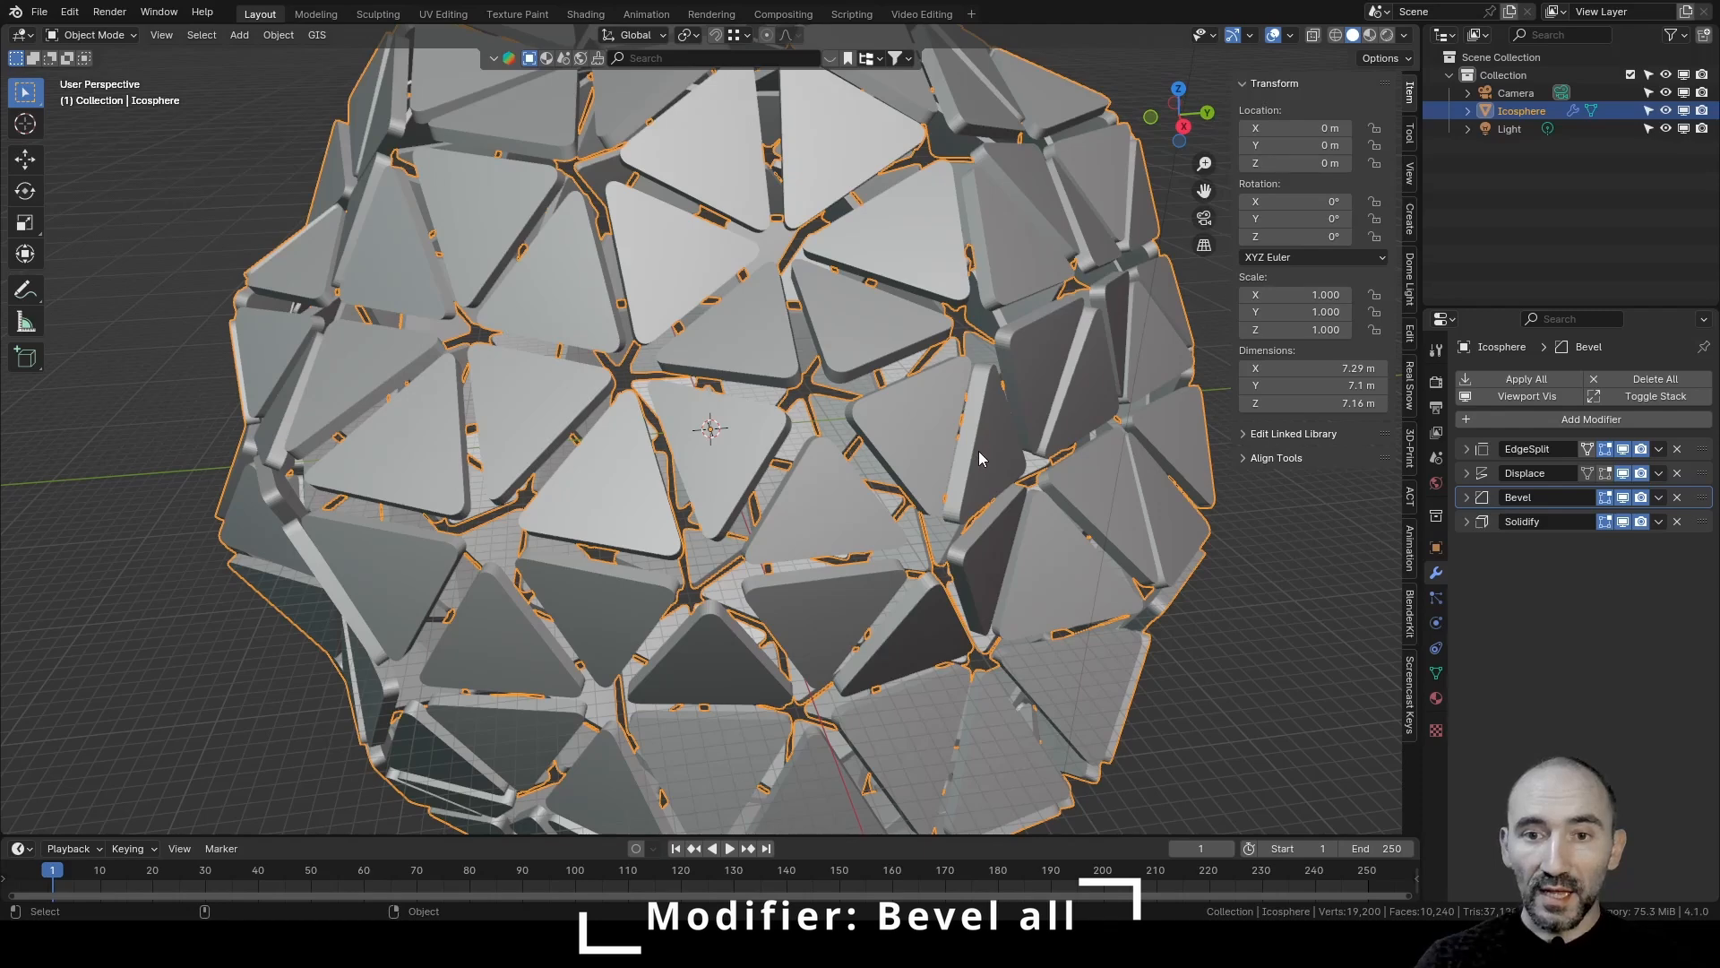
# Add a second Bevel modifier after Solidify that affects edges, and set its segments to 12
pyautogui.click(1564, 419)
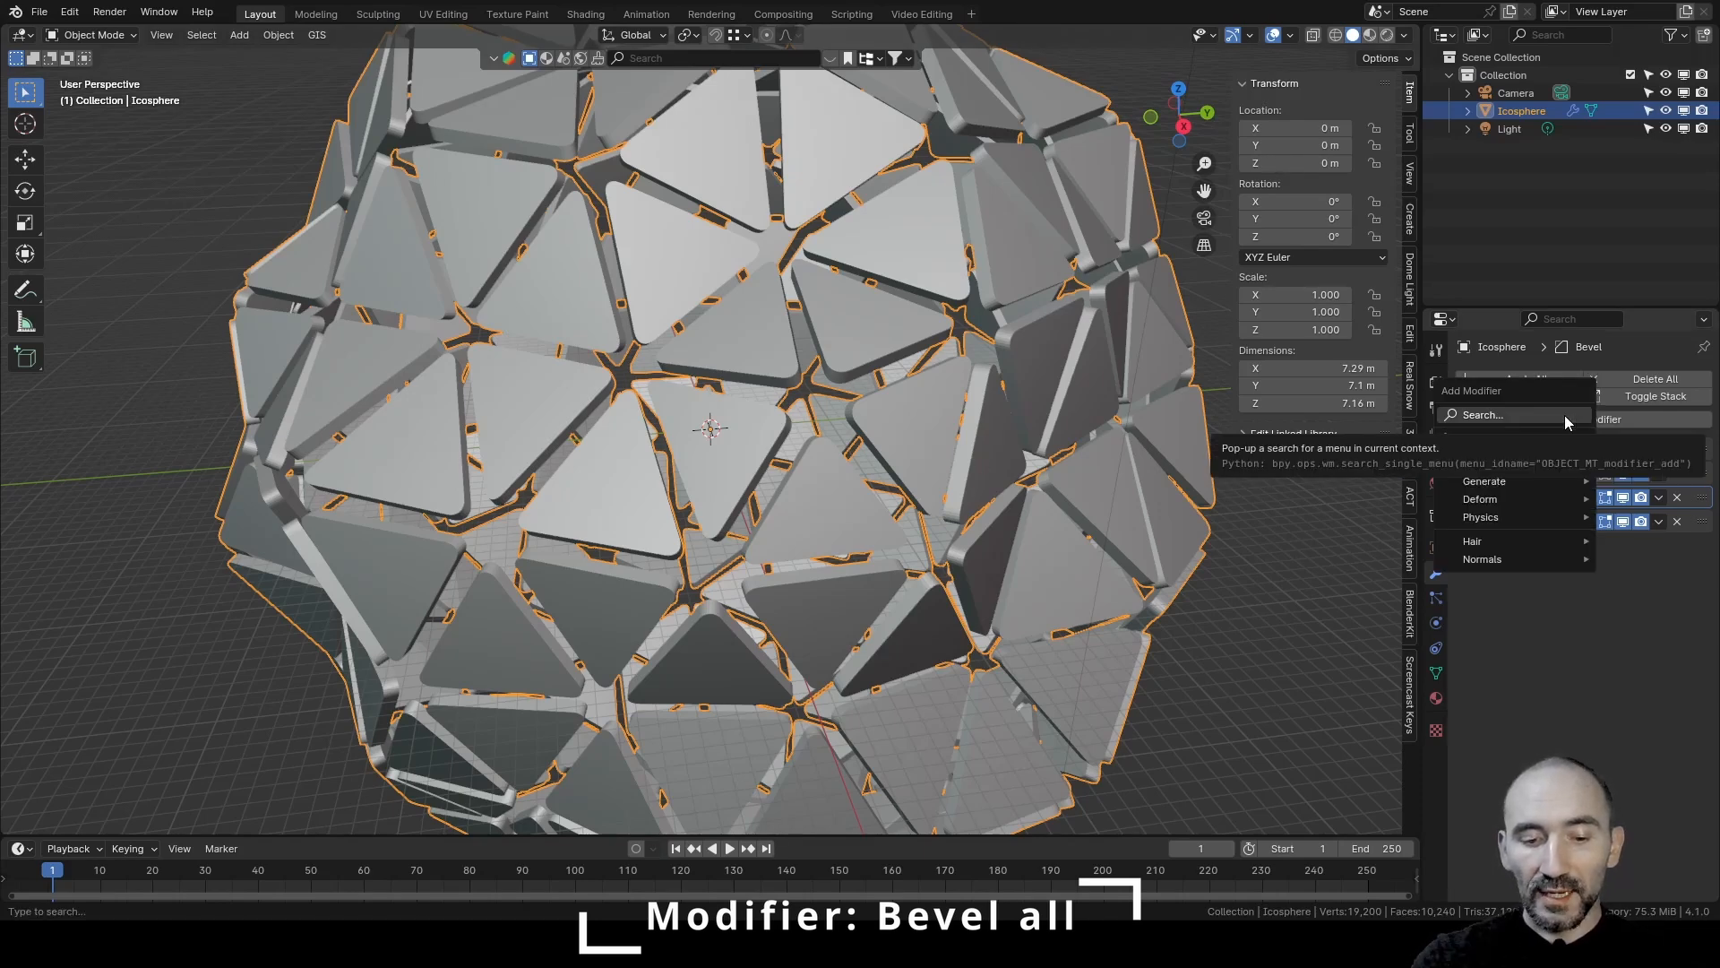
pyautogui.click(1564, 415)
pyautogui.write('beve')
pyautogui.press('Return')
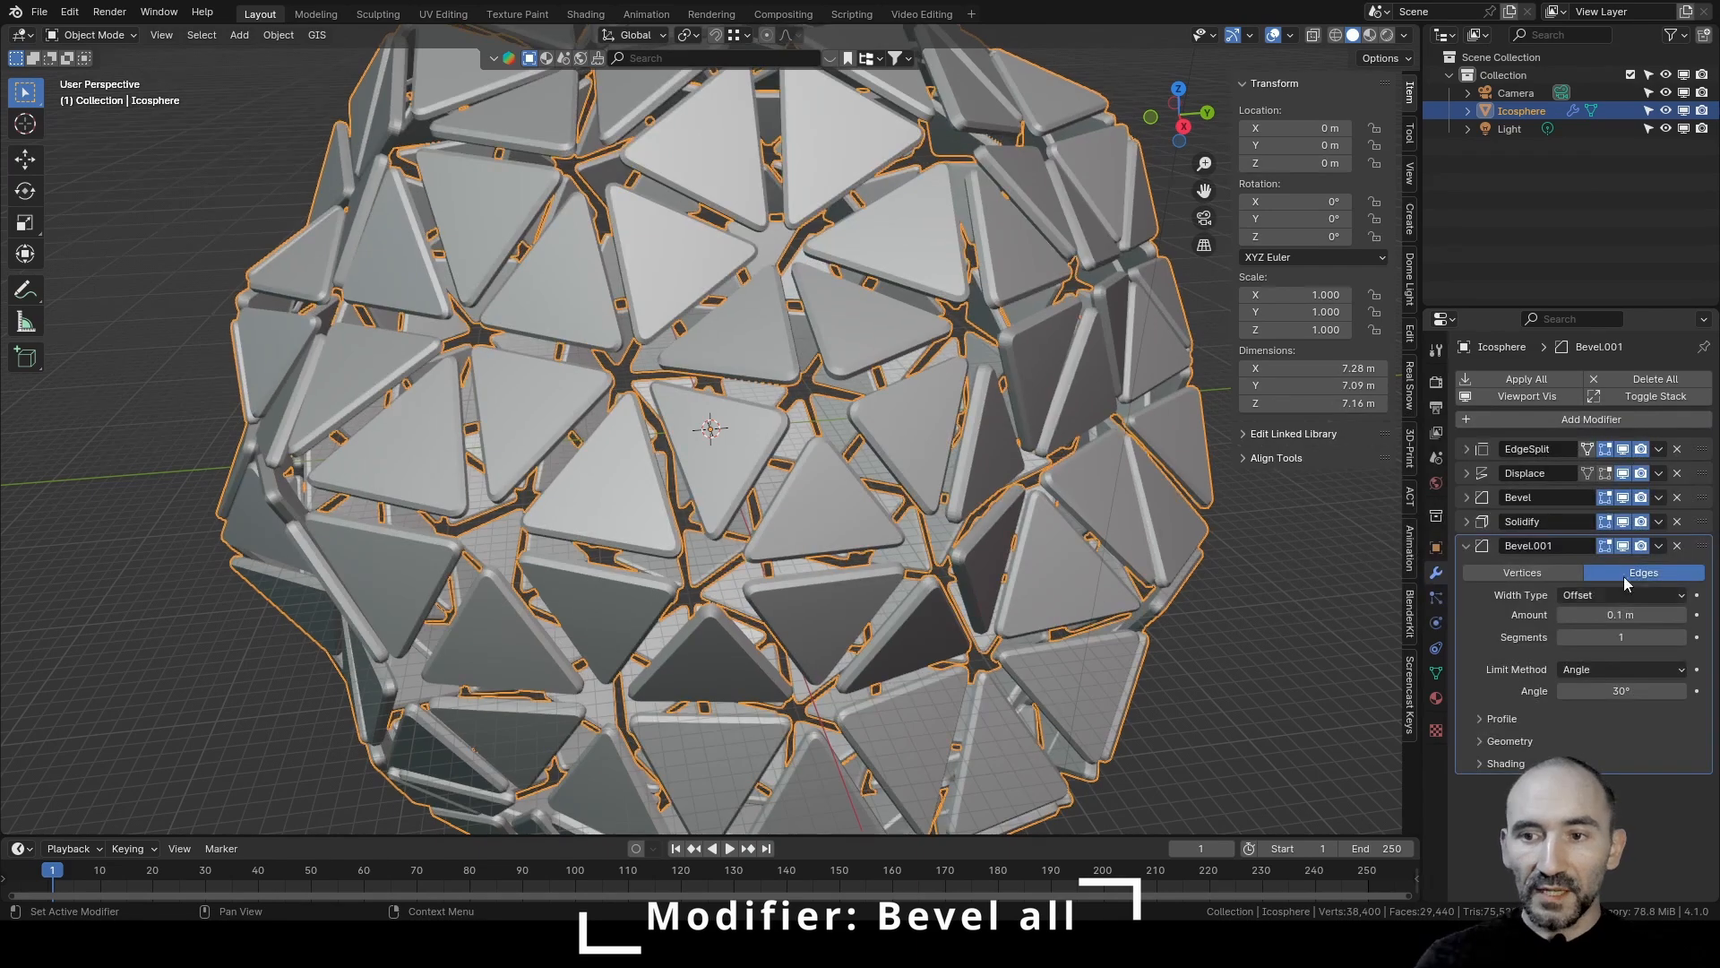
pyautogui.click(1628, 637)
pyautogui.write('12')
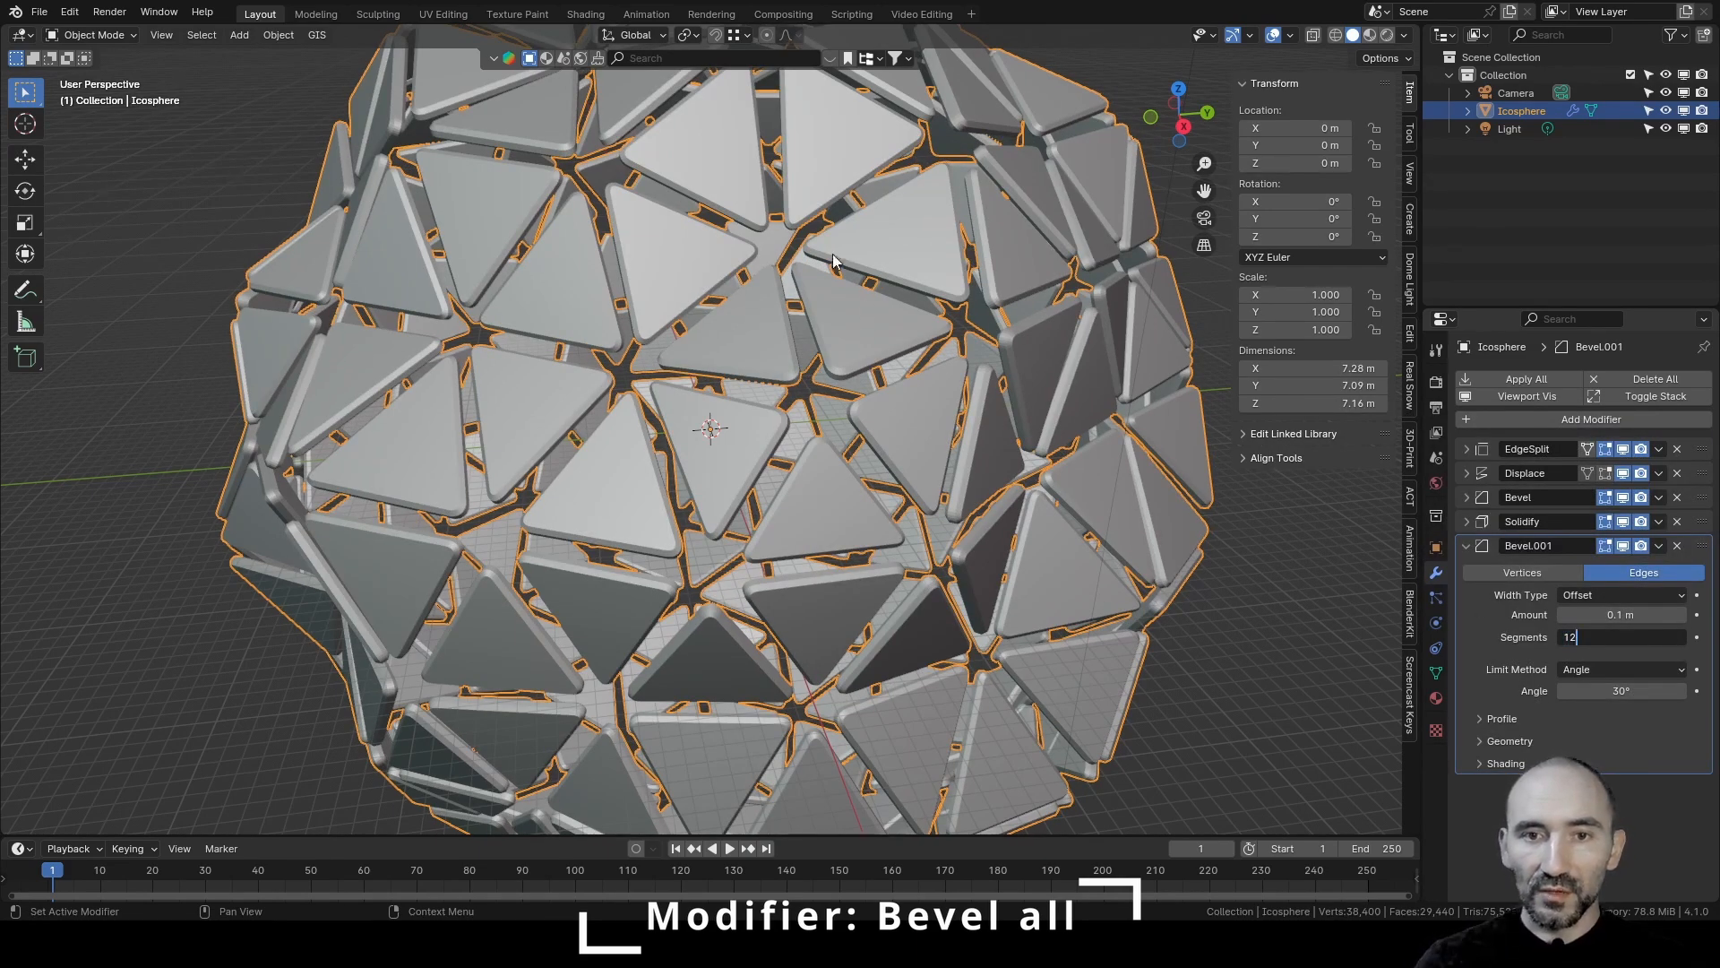
pyautogui.press('Return')
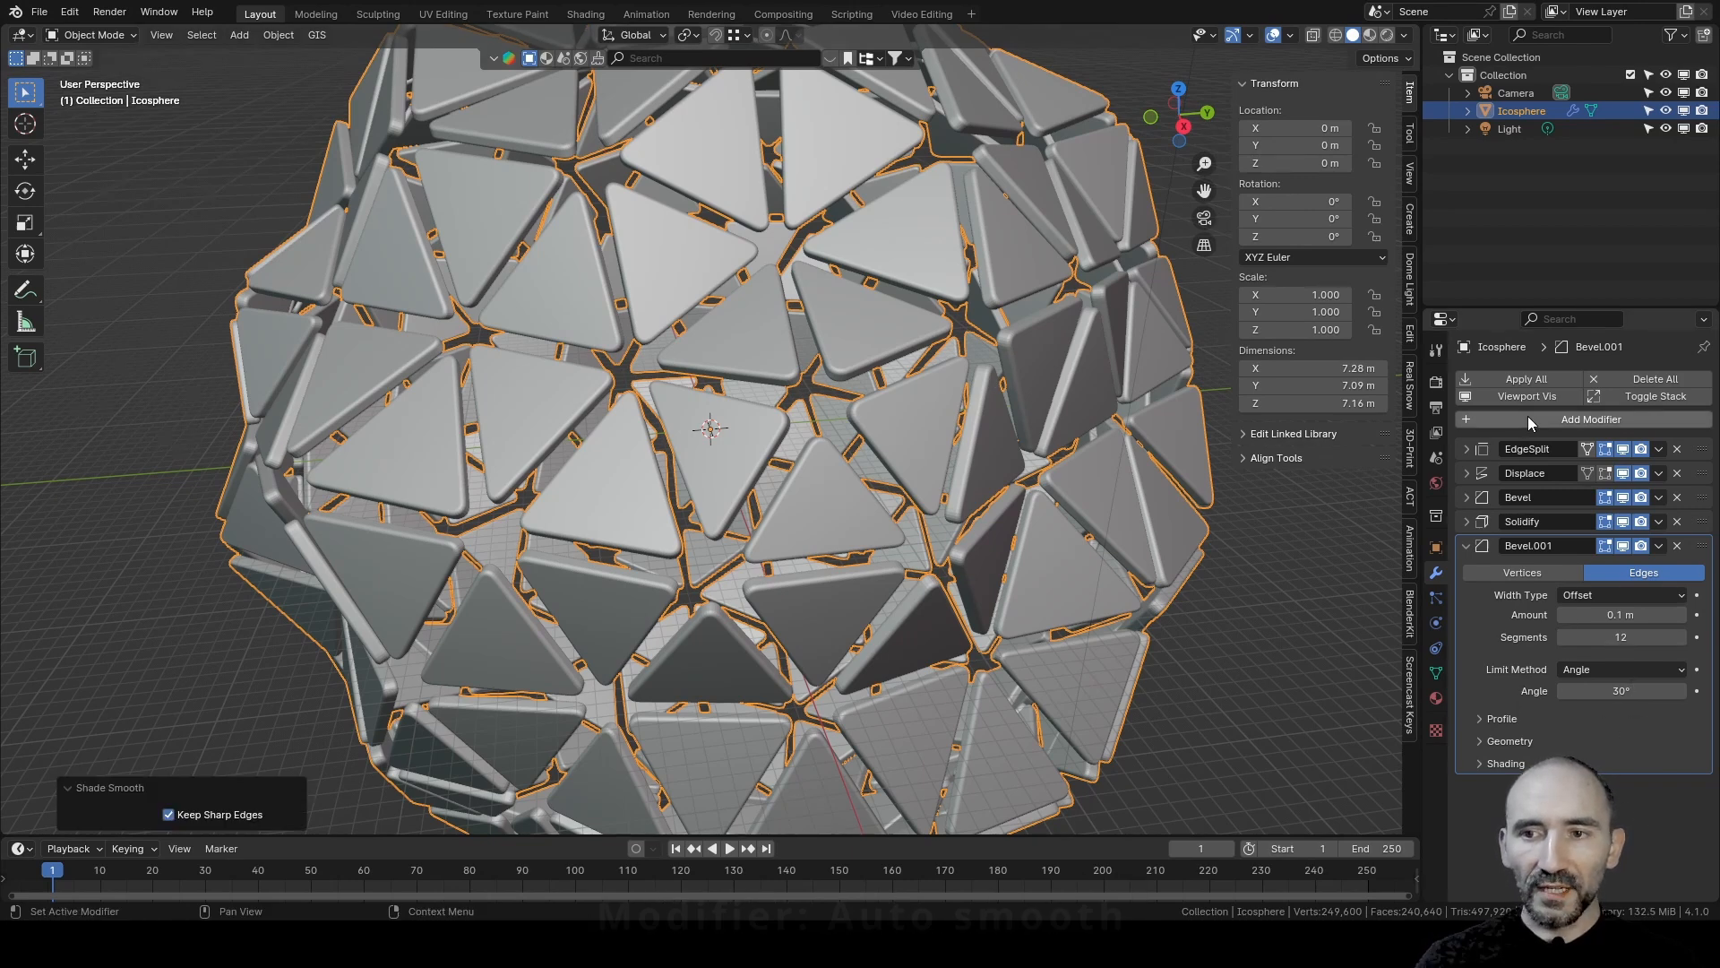
# Add a Smooth by Angle modifier at the end of the icosphere's modifier stack
pyautogui.click(1529, 416)
pyautogui.write('autos')
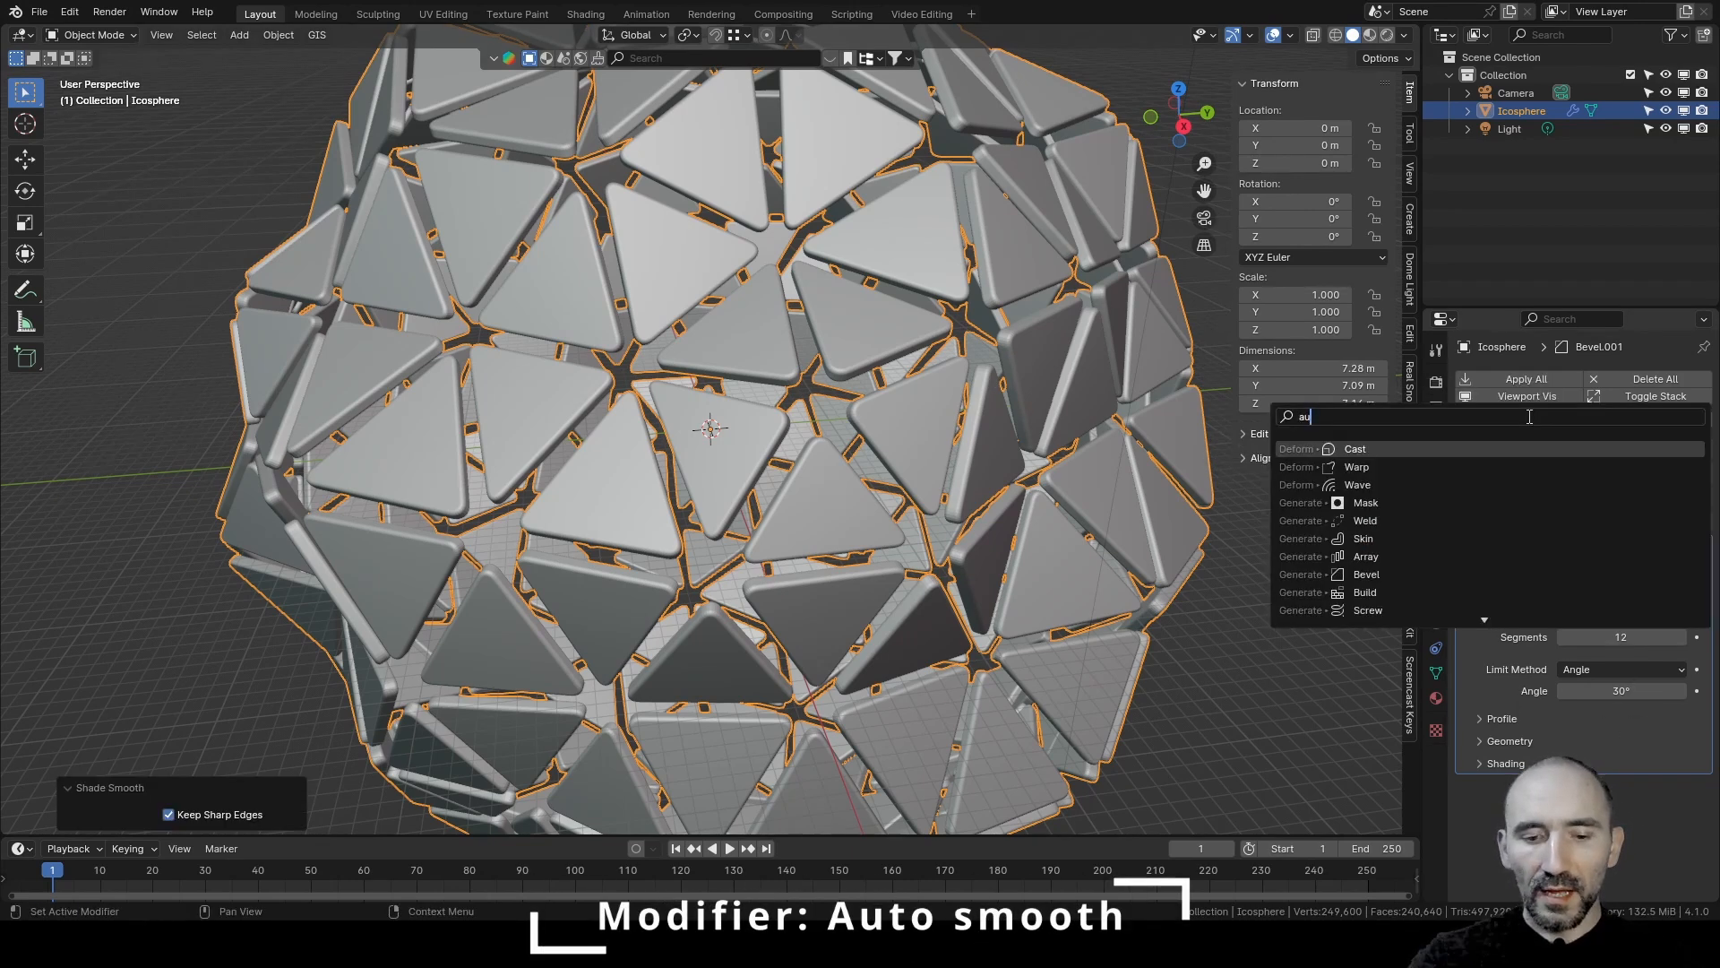
pyautogui.press('BackSpace')
pyautogui.press('BackSpace')
pyautogui.press('BackSpace')
pyautogui.press('BackSpace')
pyautogui.press('BackSpace')
pyautogui.write('smoo')
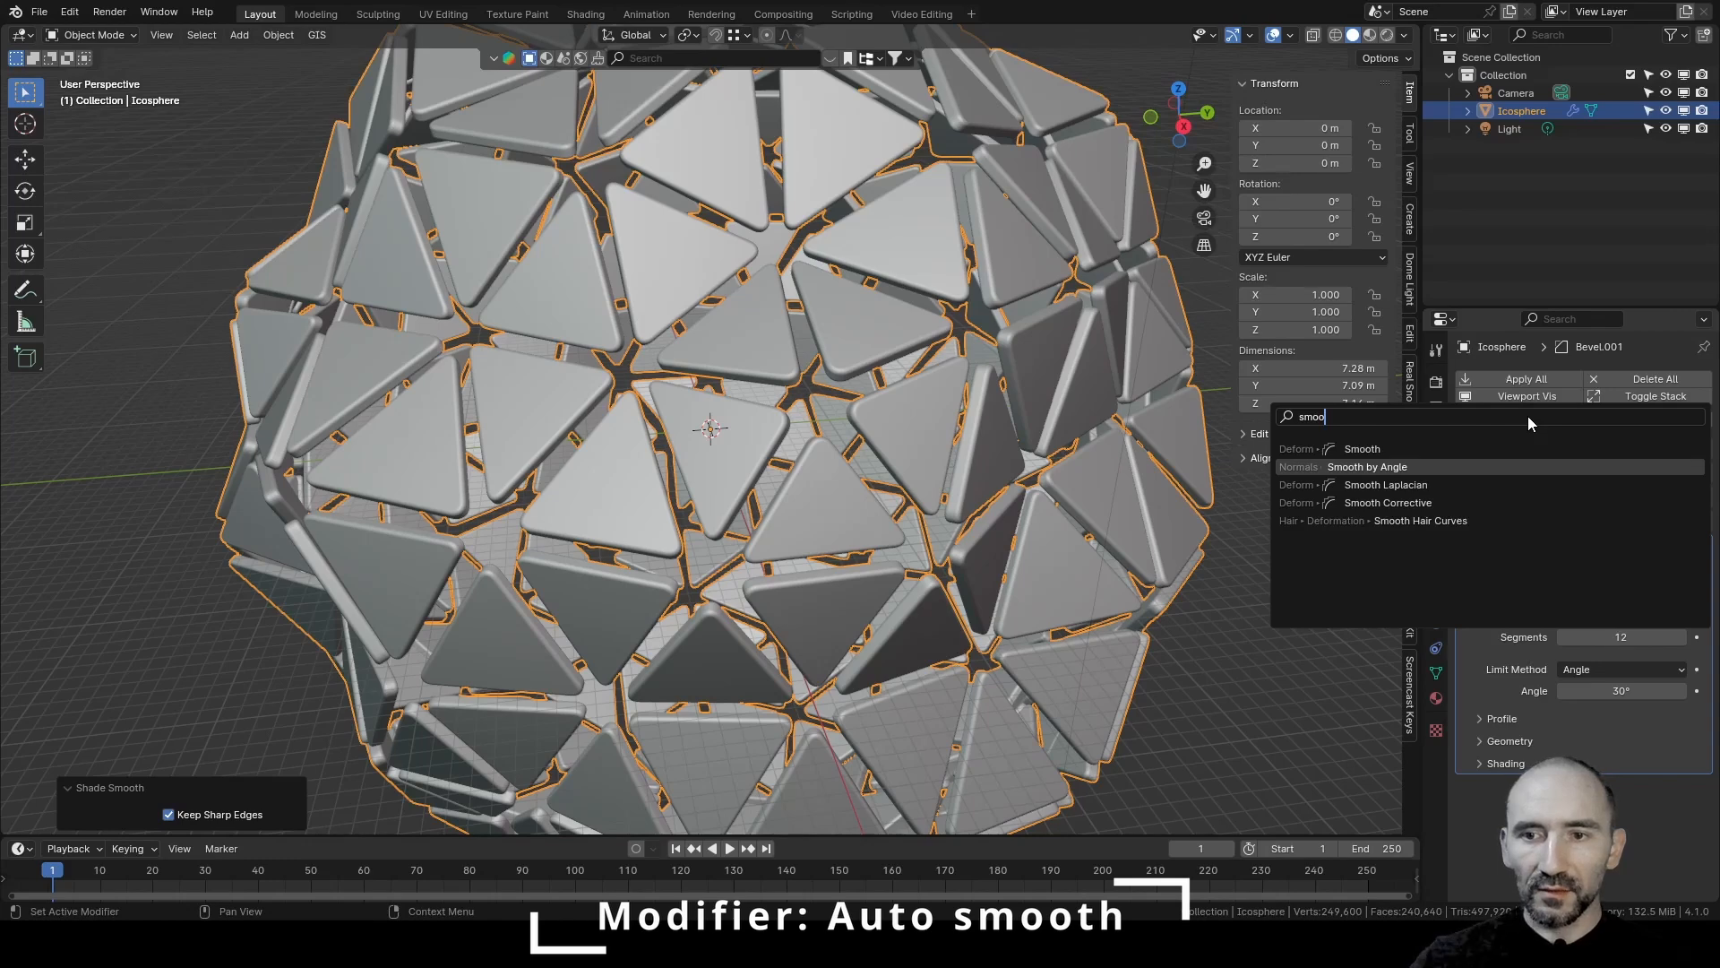
pyautogui.press('Return')
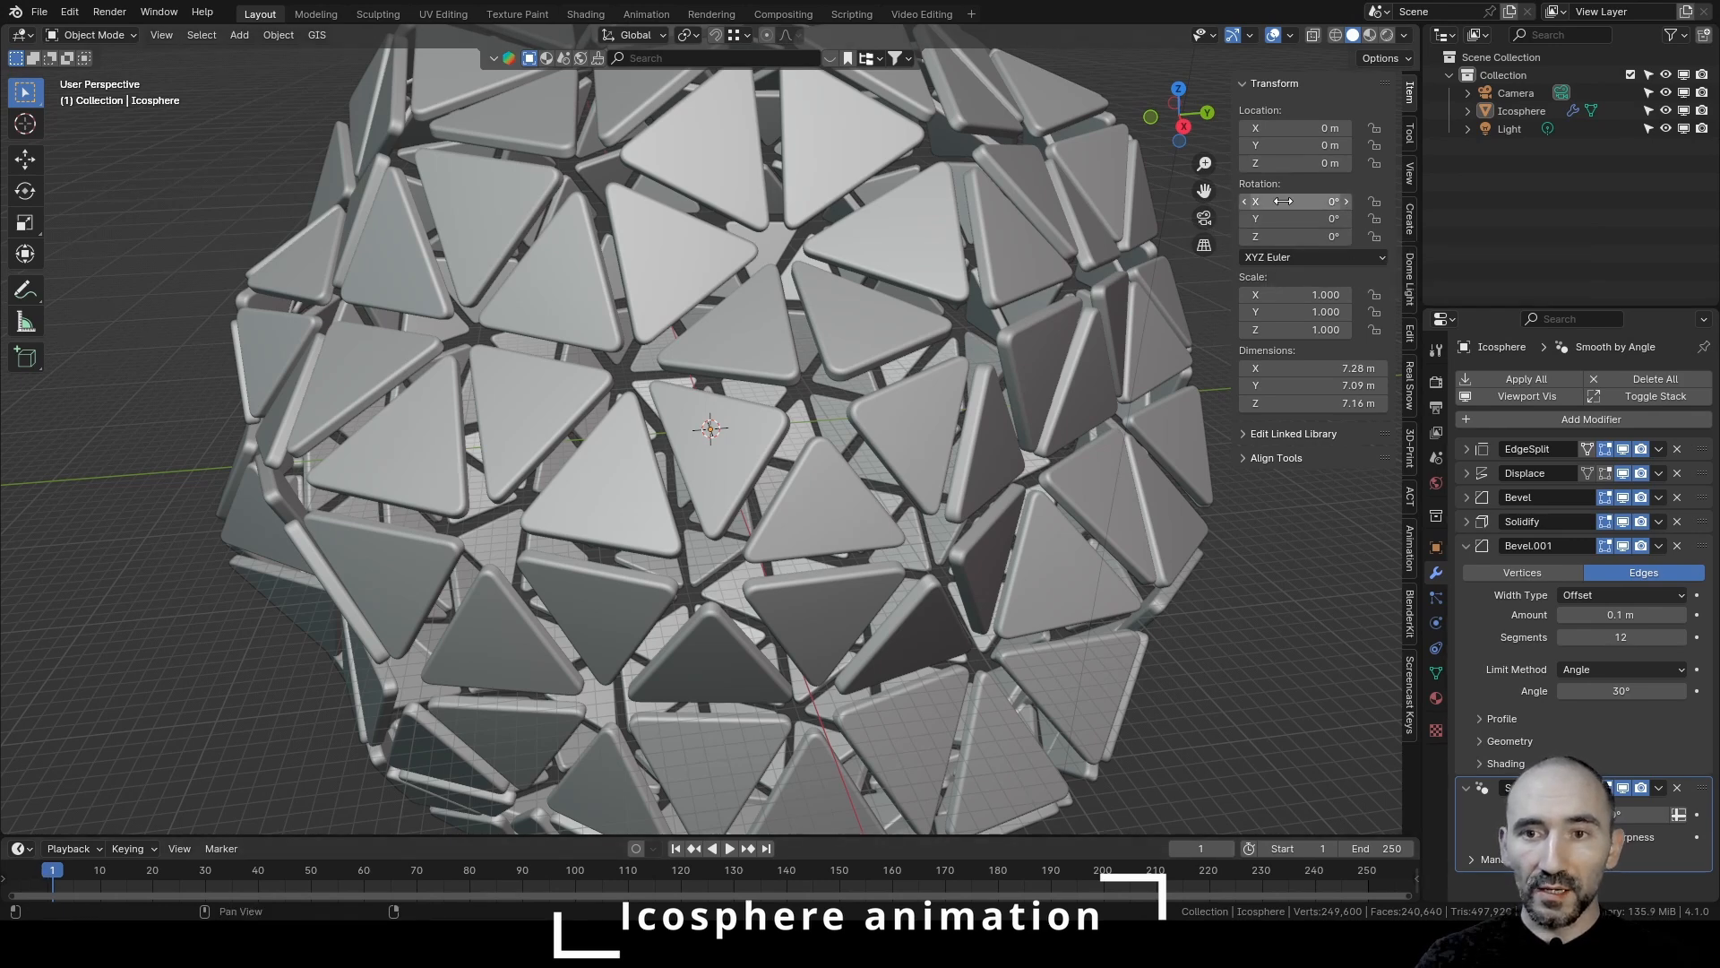
# Keyframe the icosphere's rotation at 0° on frame 1 and with a Y rotation of -50° on frame 100
pyautogui.press('i')
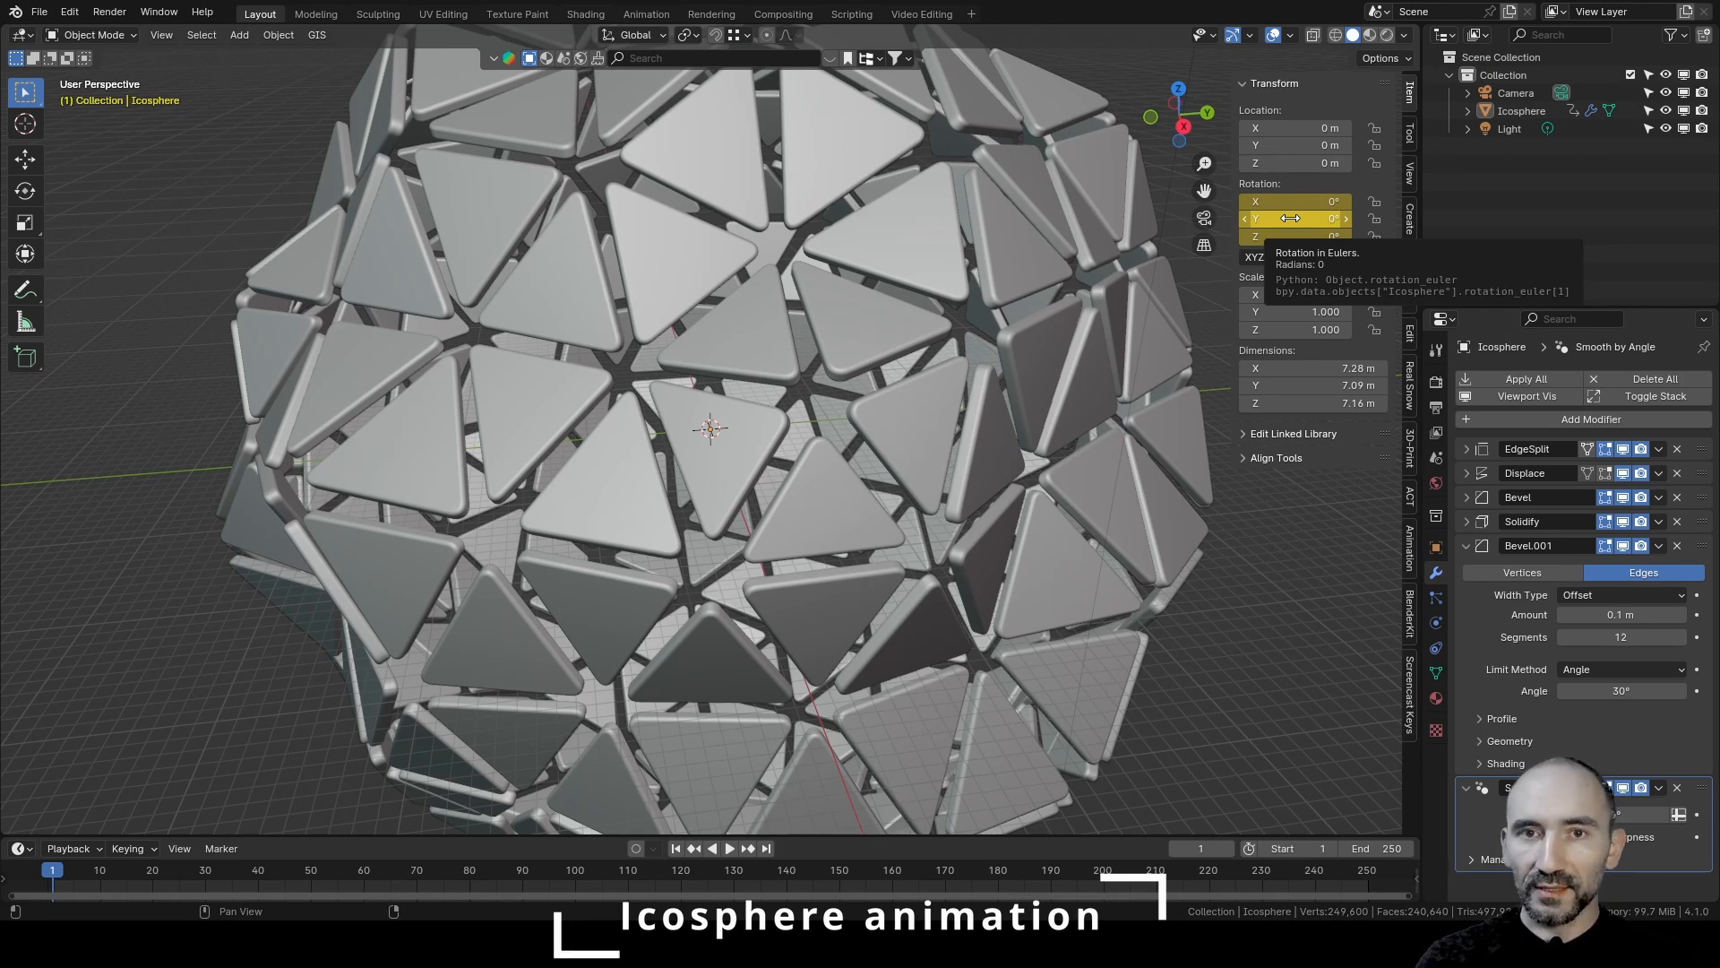
pyautogui.press('k')
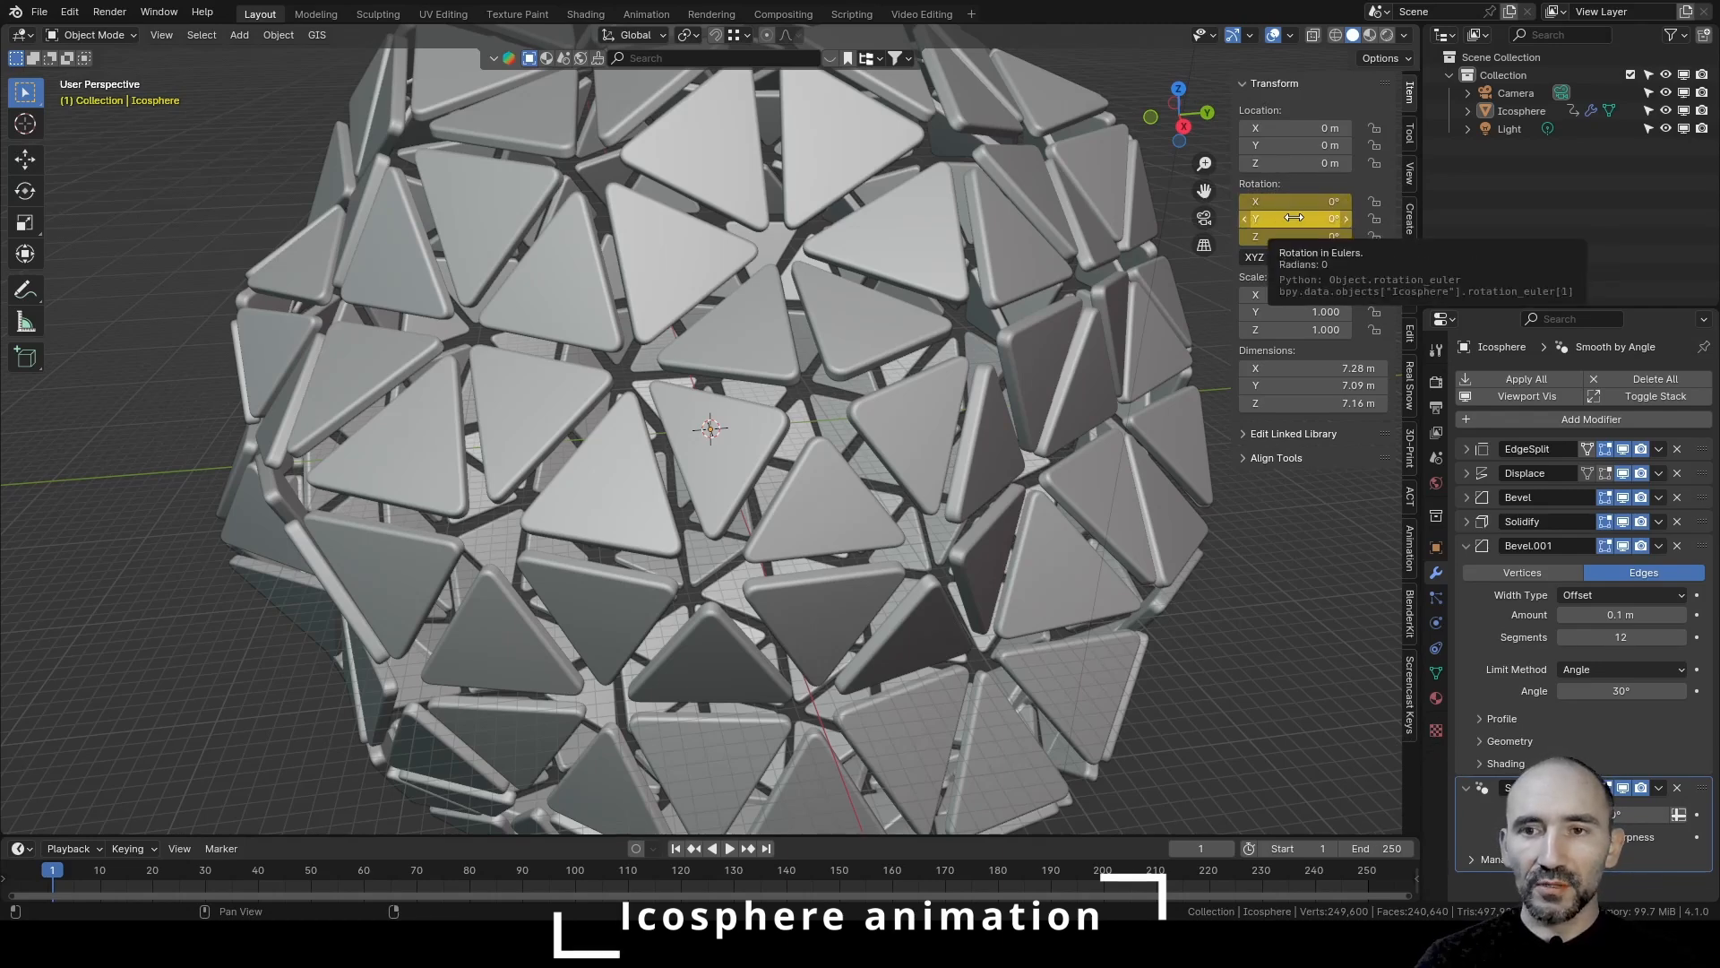
pyautogui.click(573, 868)
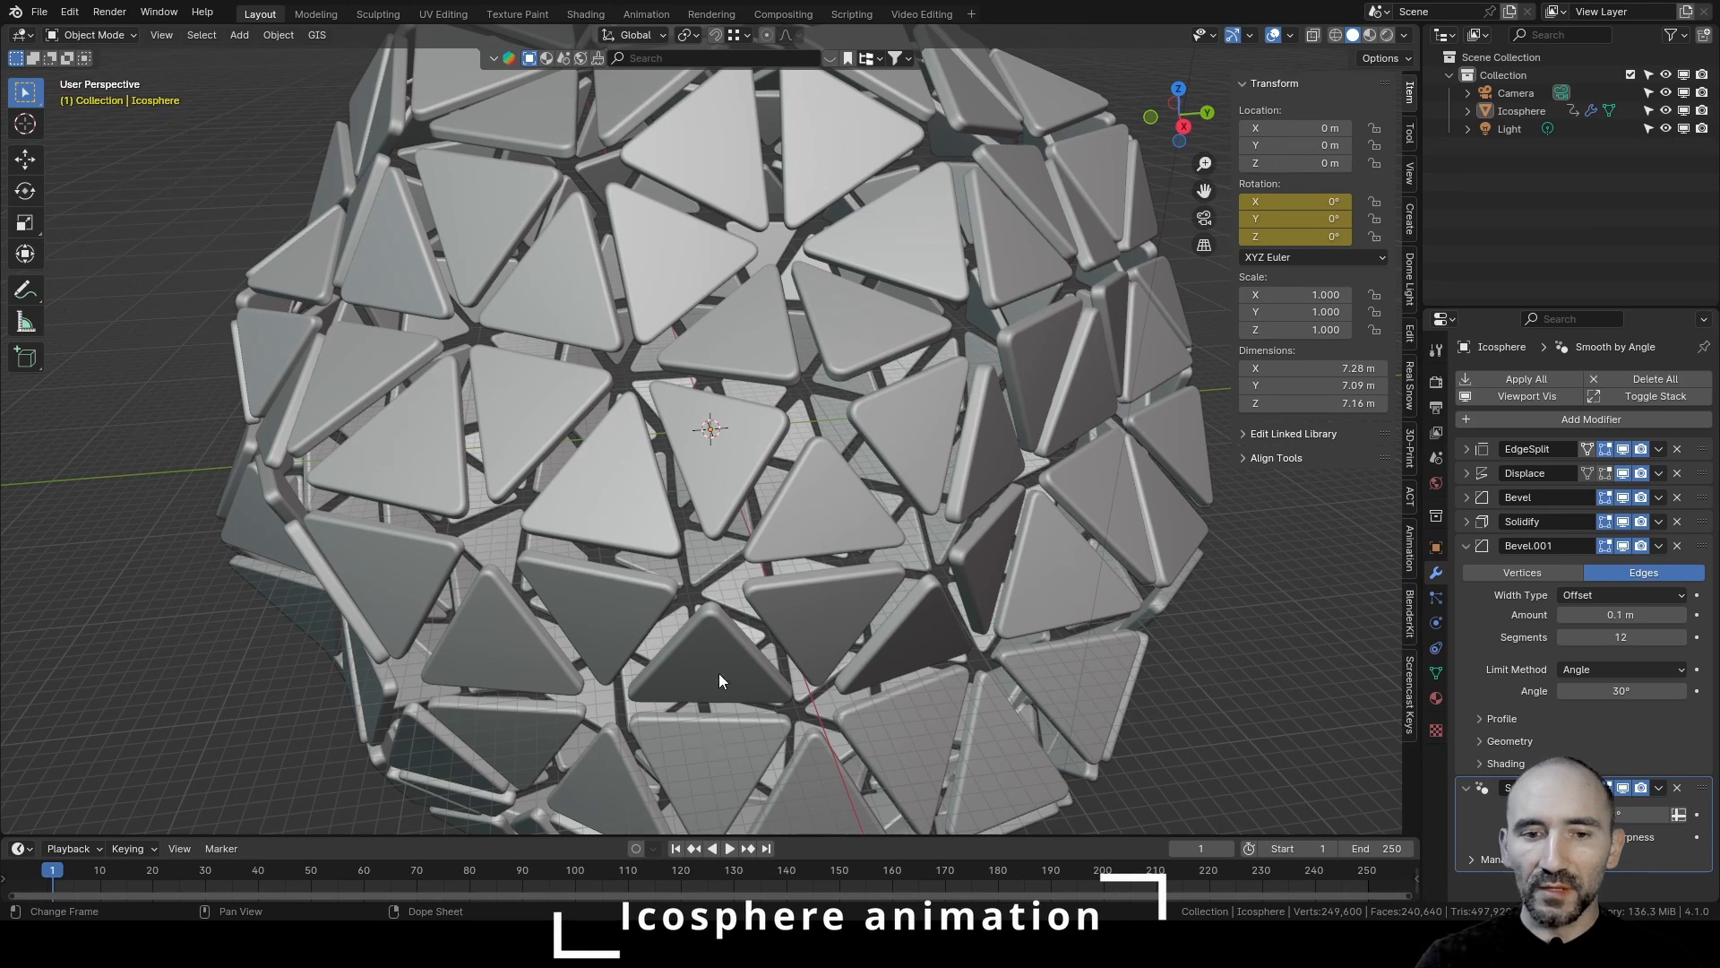
pyautogui.click(1289, 217)
pyautogui.press('BackSpace')
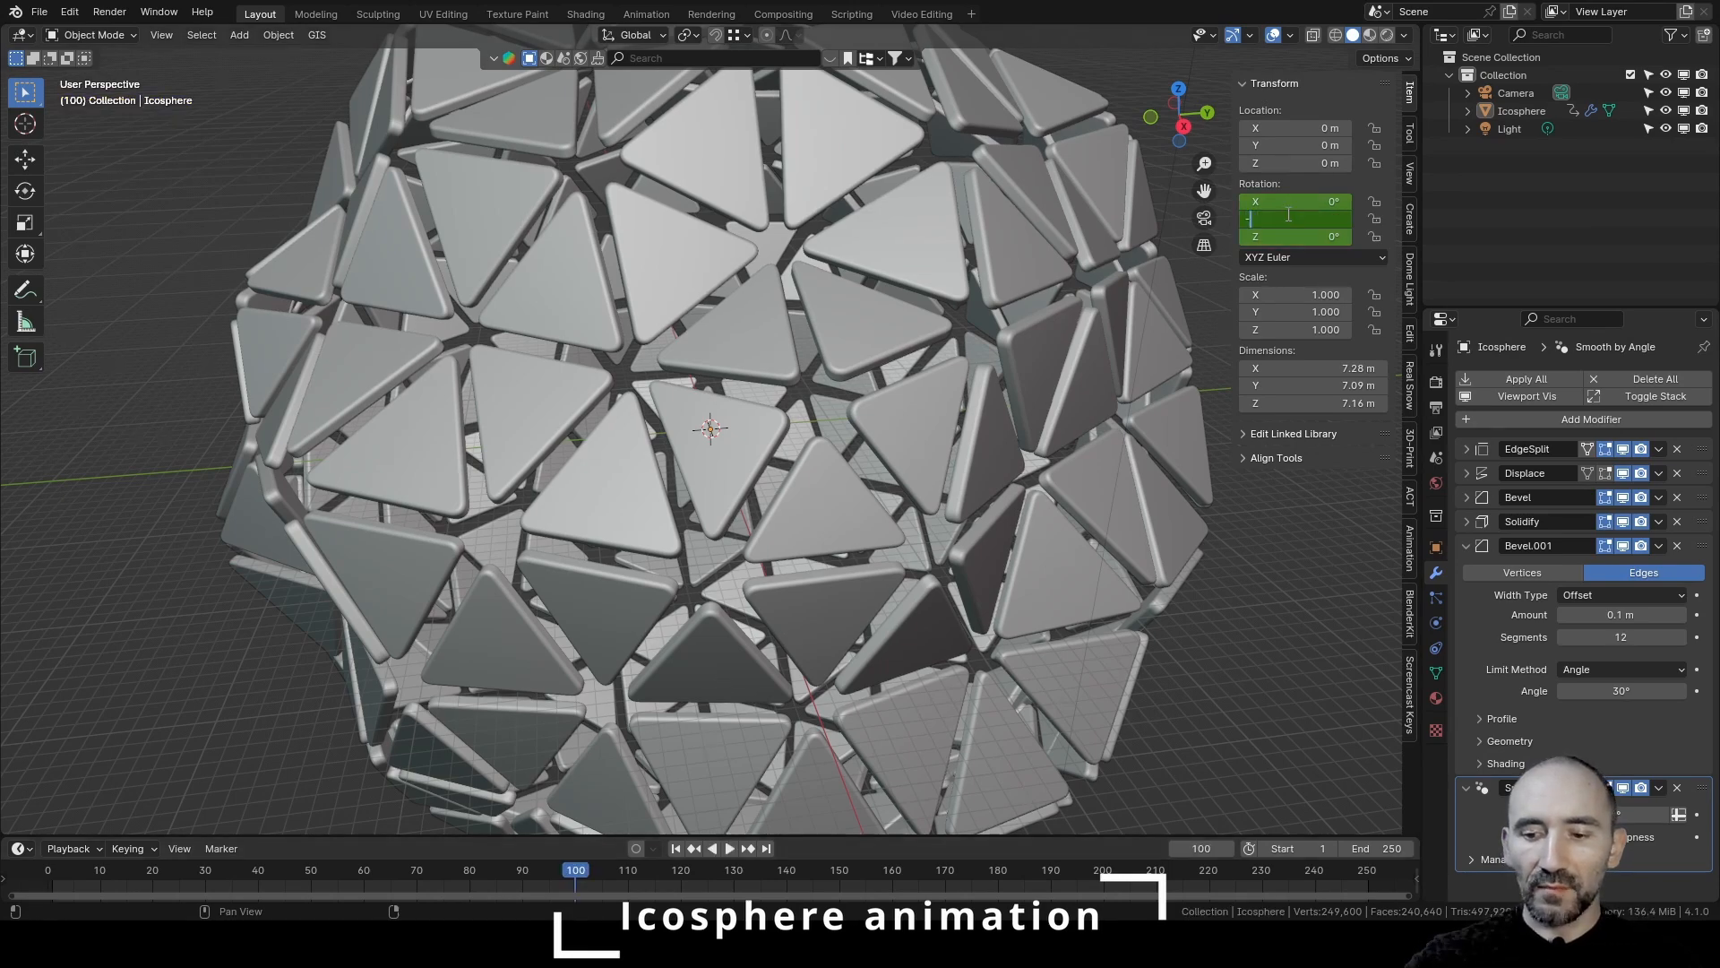
pyautogui.write('-50')
pyautogui.press('Return')
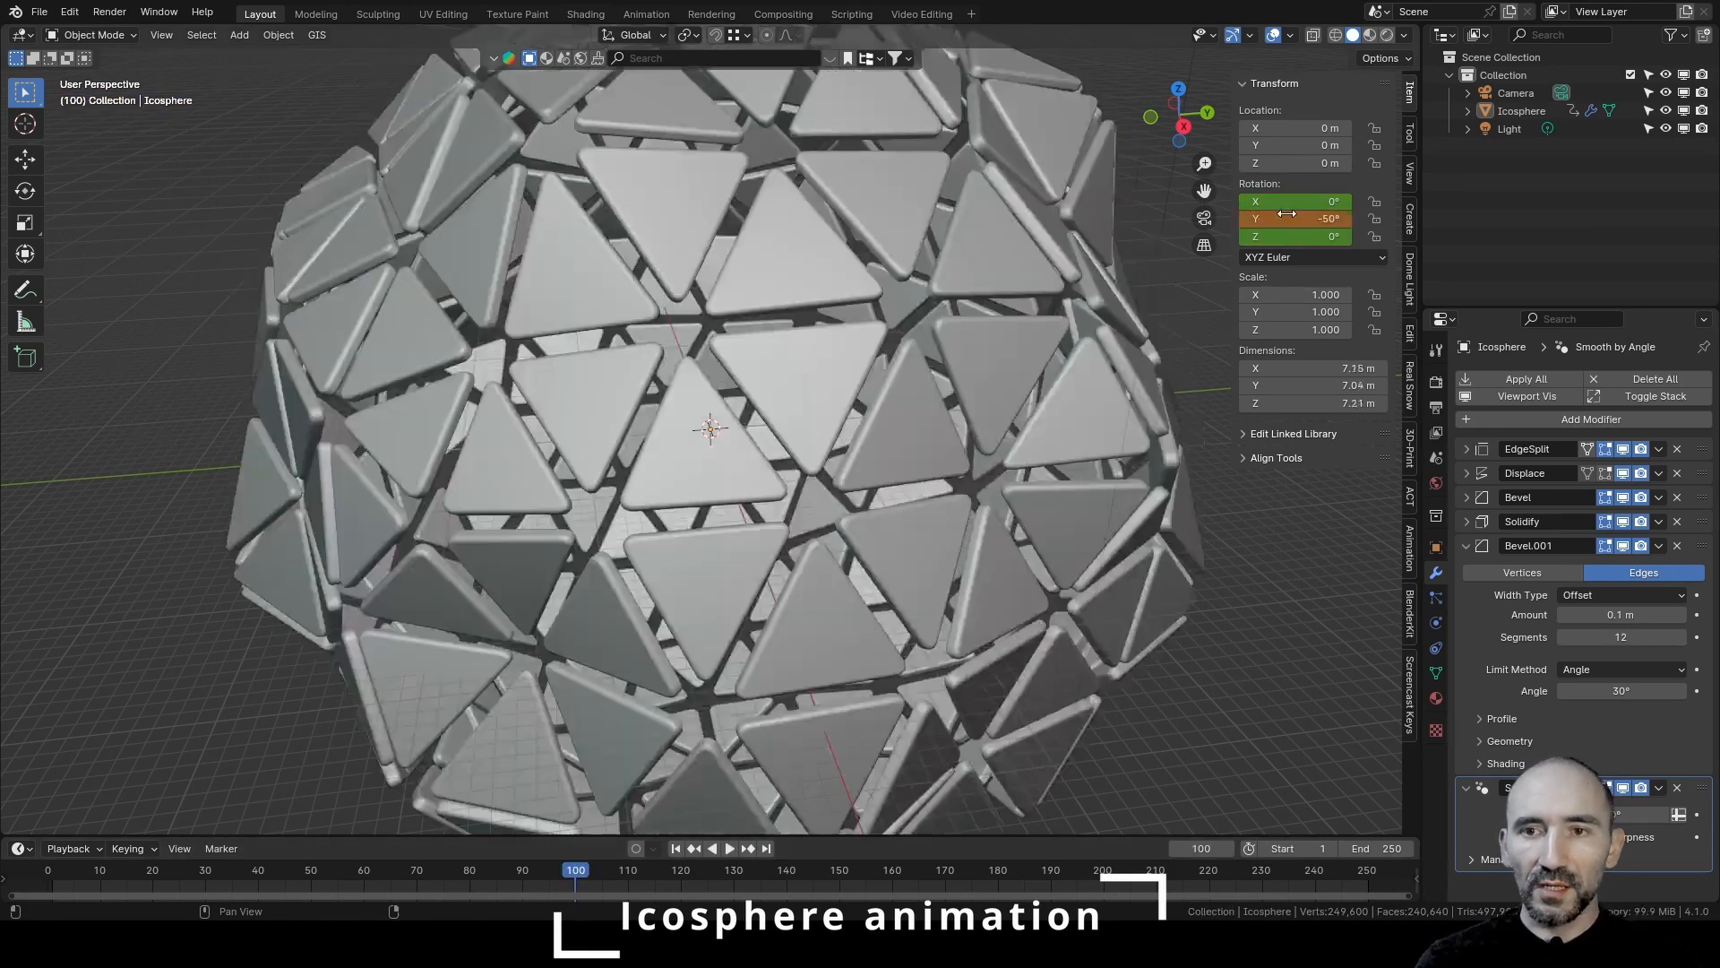
pyautogui.press('i')
pyautogui.press('i')
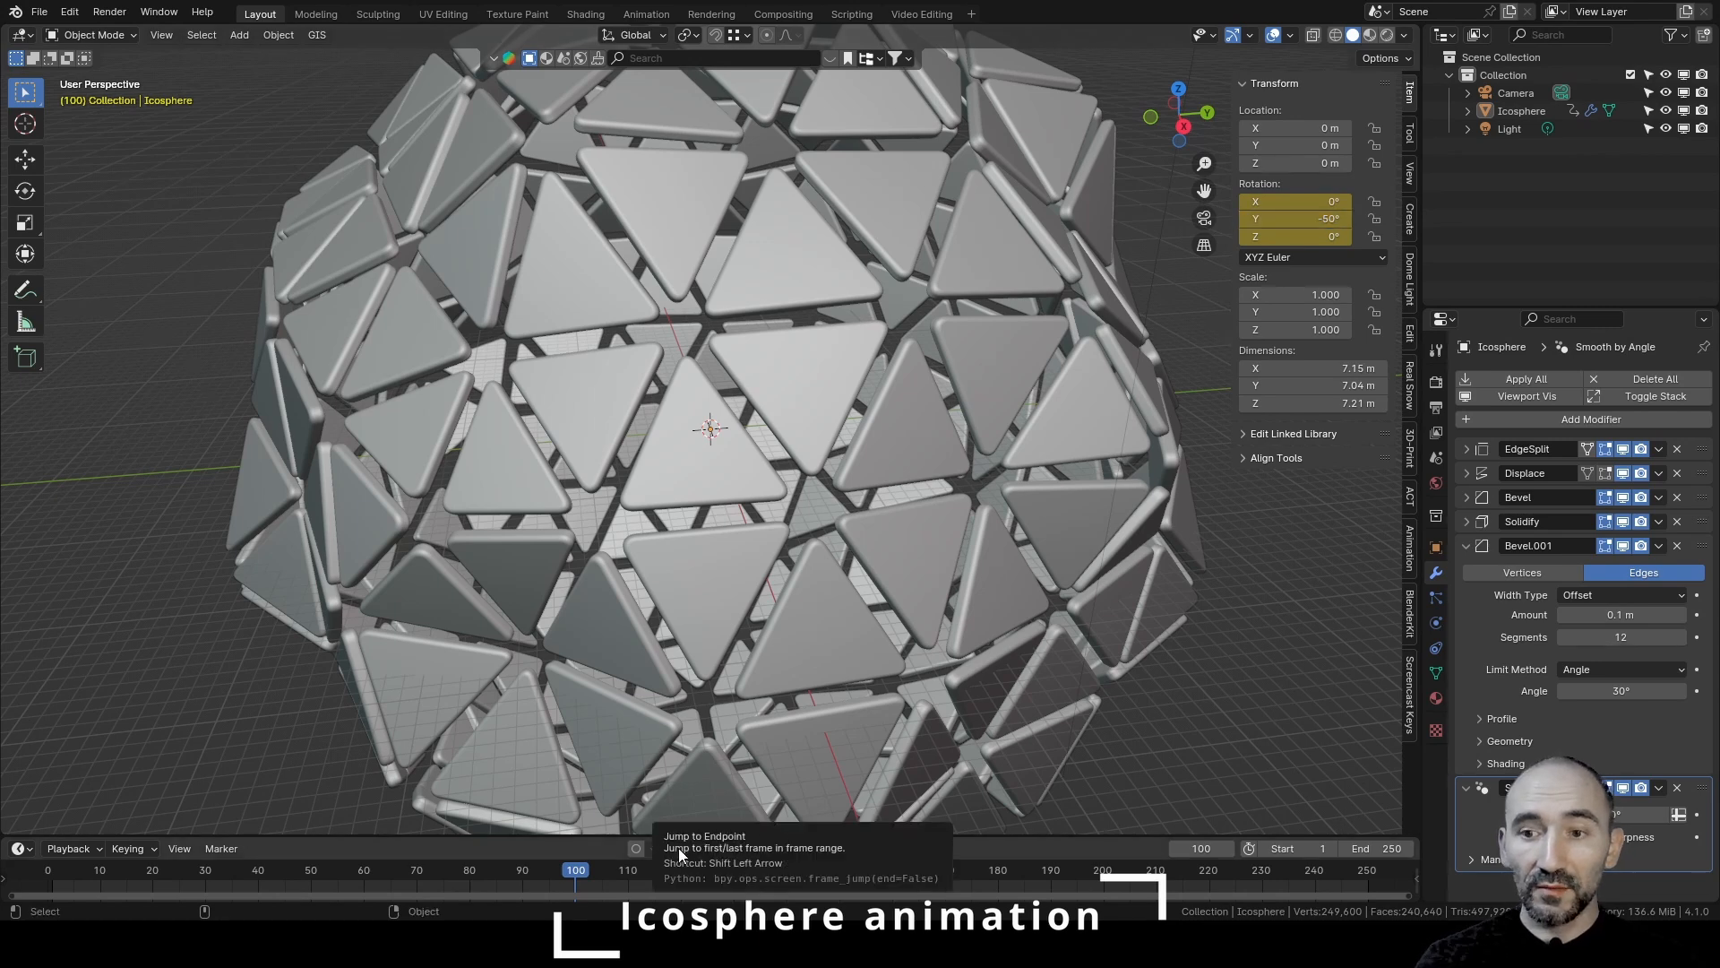
# Change the Displace modifier's texture coordinates to Local
pyautogui.click(1466, 475)
pyautogui.click(1578, 523)
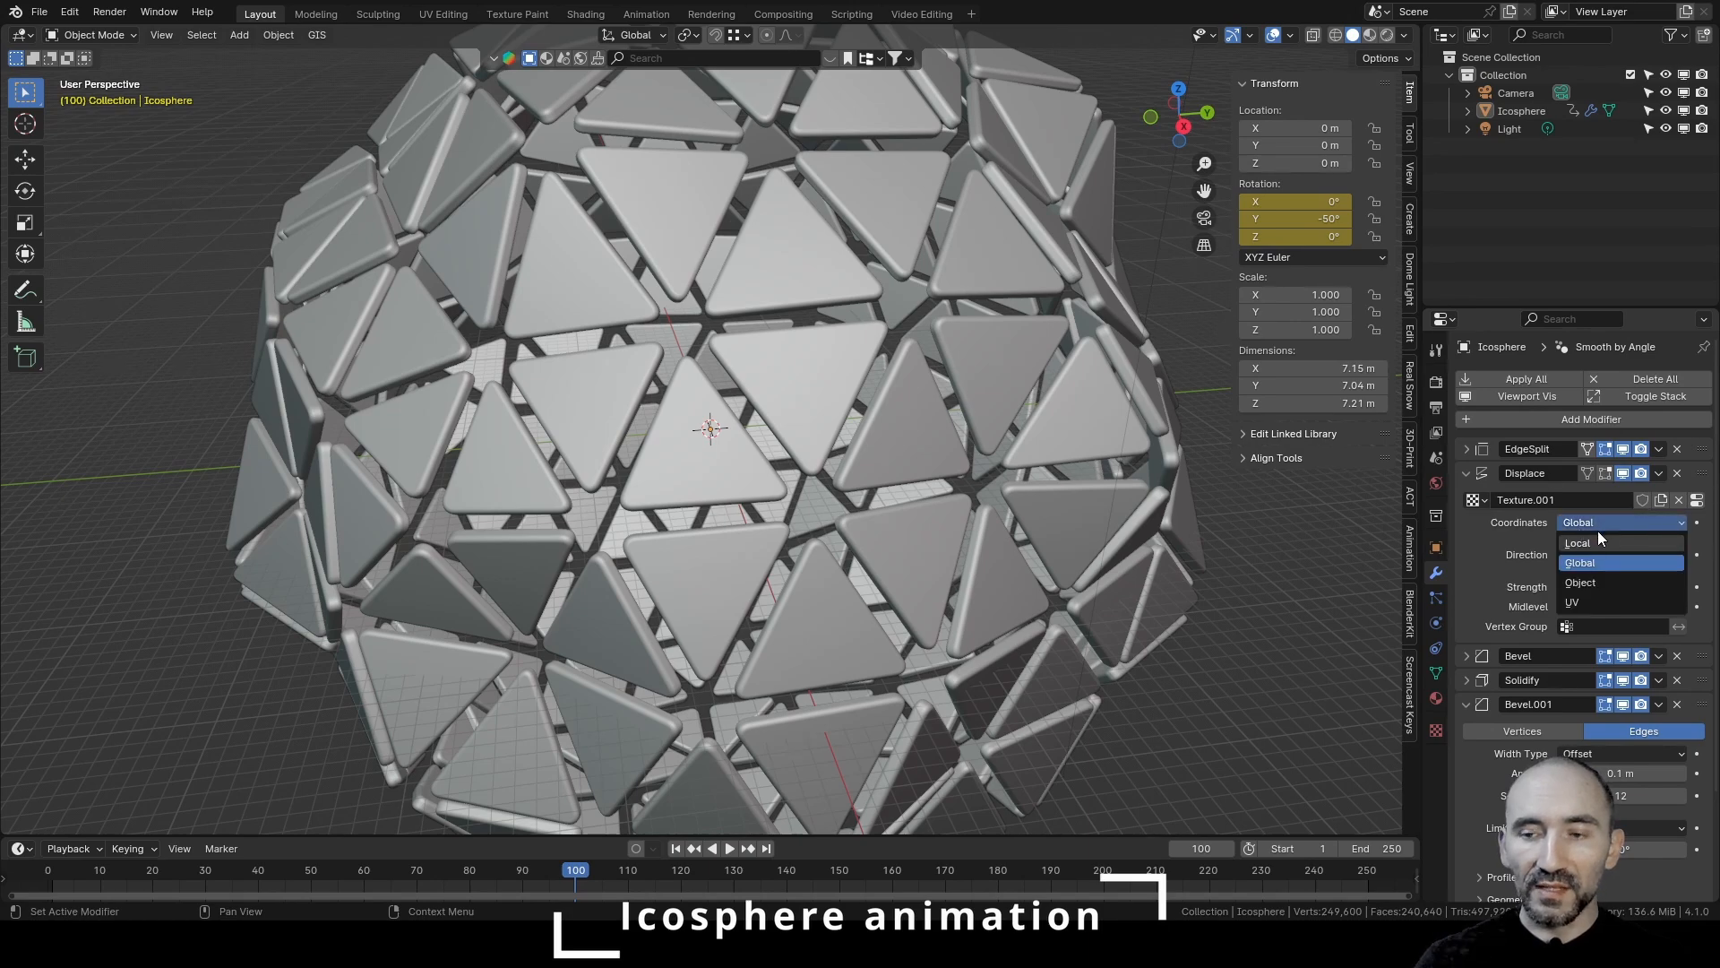
pyautogui.click(1598, 541)
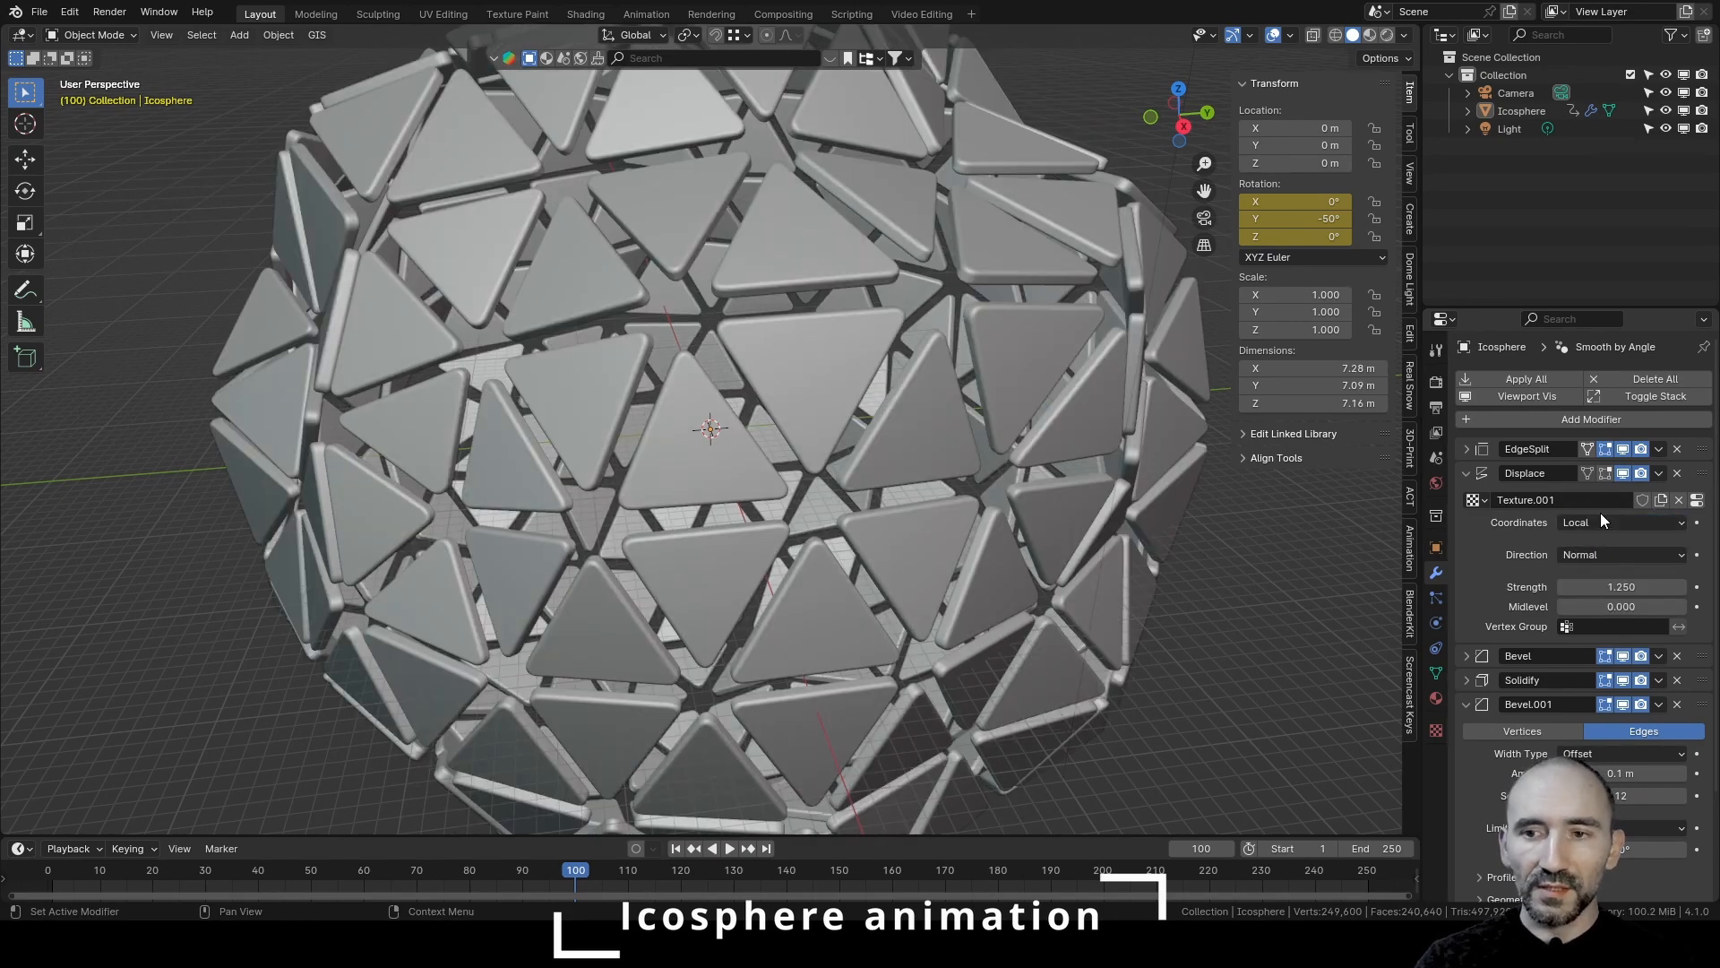
# Play the rotation animation from the first frame to check the displacement, then stop it
pyautogui.click(675, 848)
pyautogui.click(729, 848)
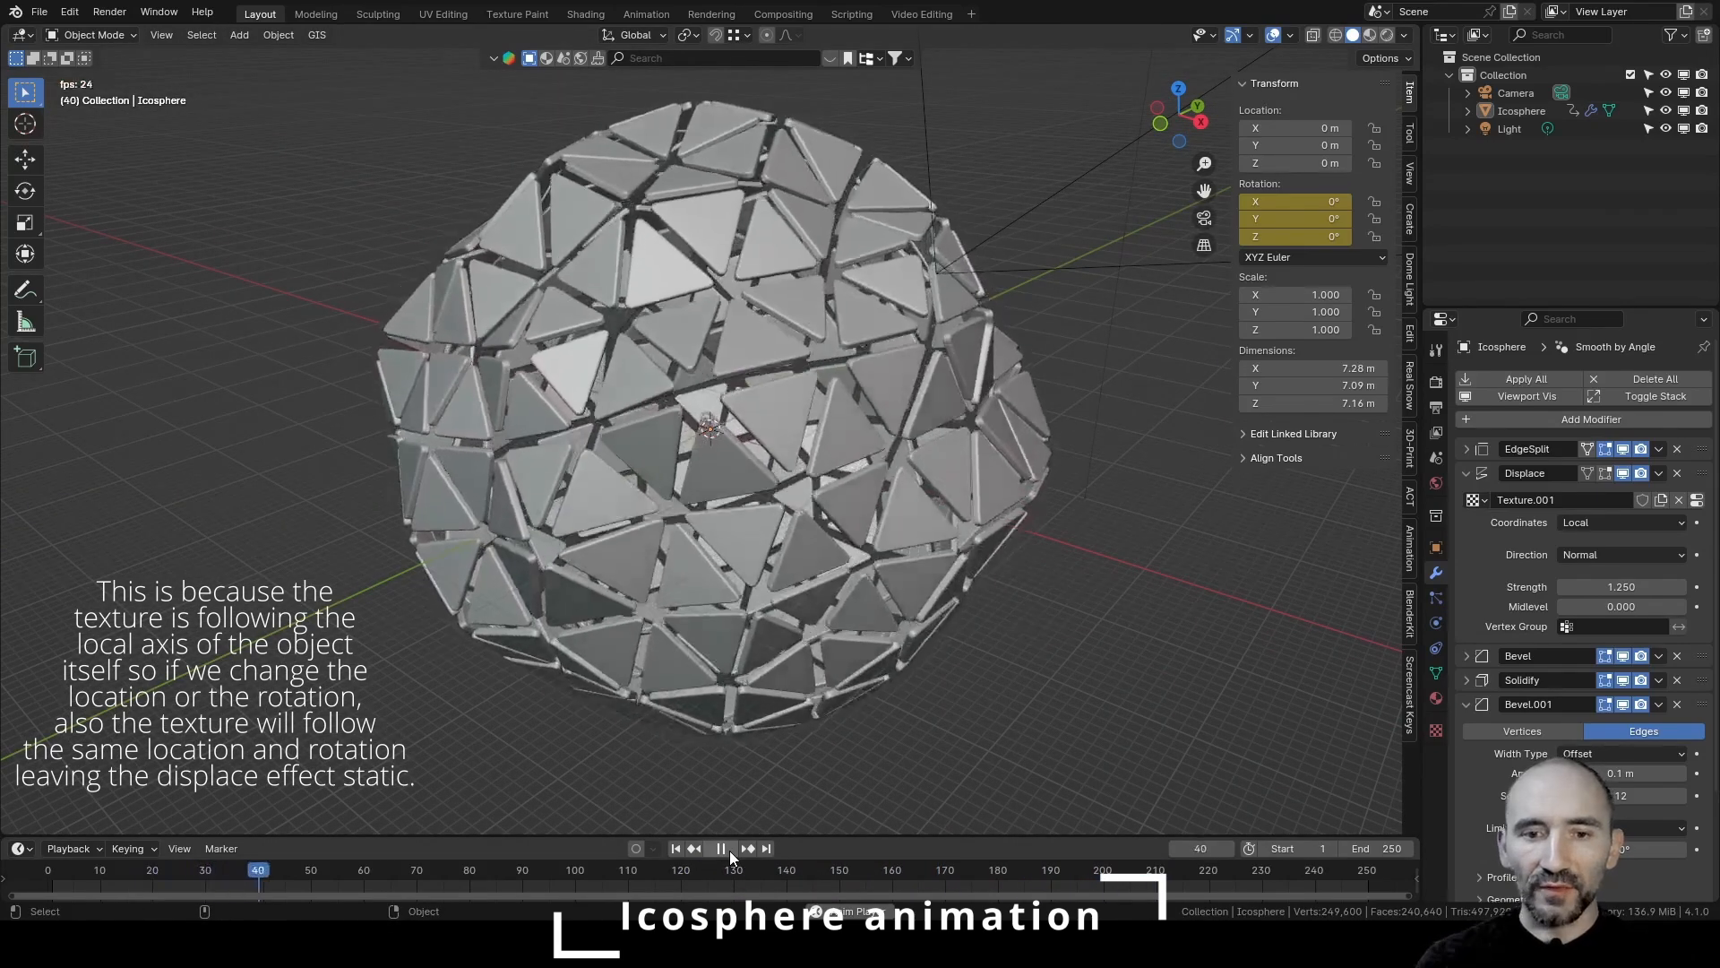
pyautogui.click(728, 852)
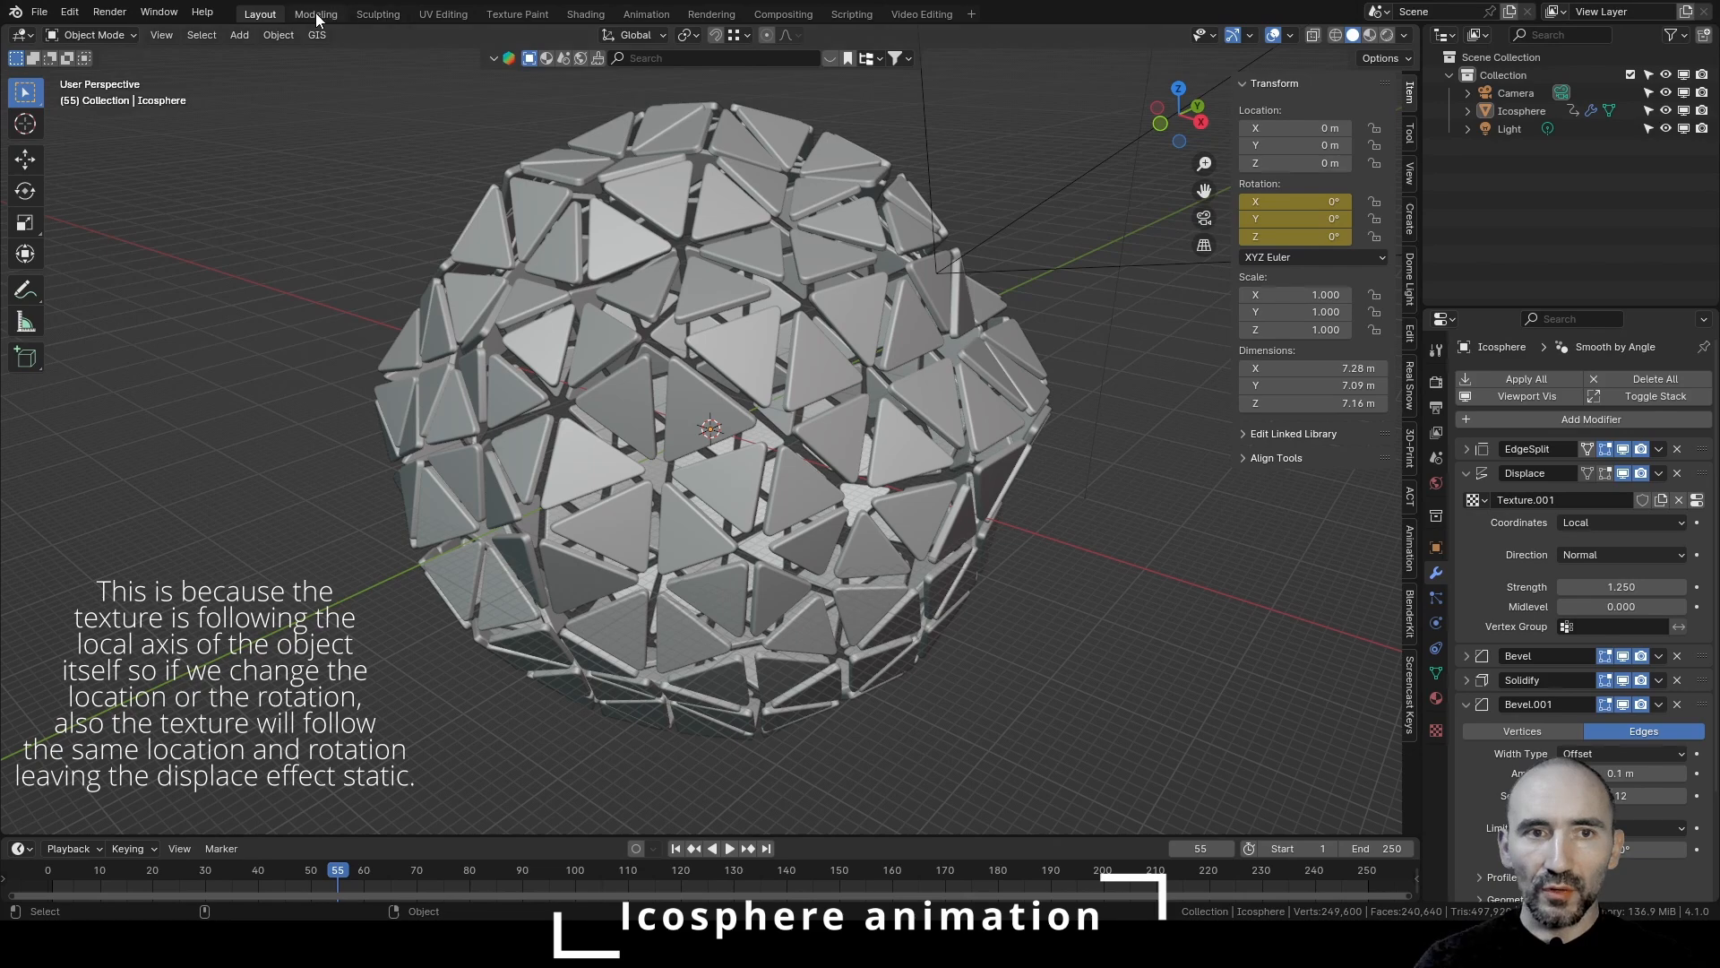
# Switch to the Animation workspace and set the handle type of the icosphere's rotation keyframes to Vector
pyautogui.click(646, 14)
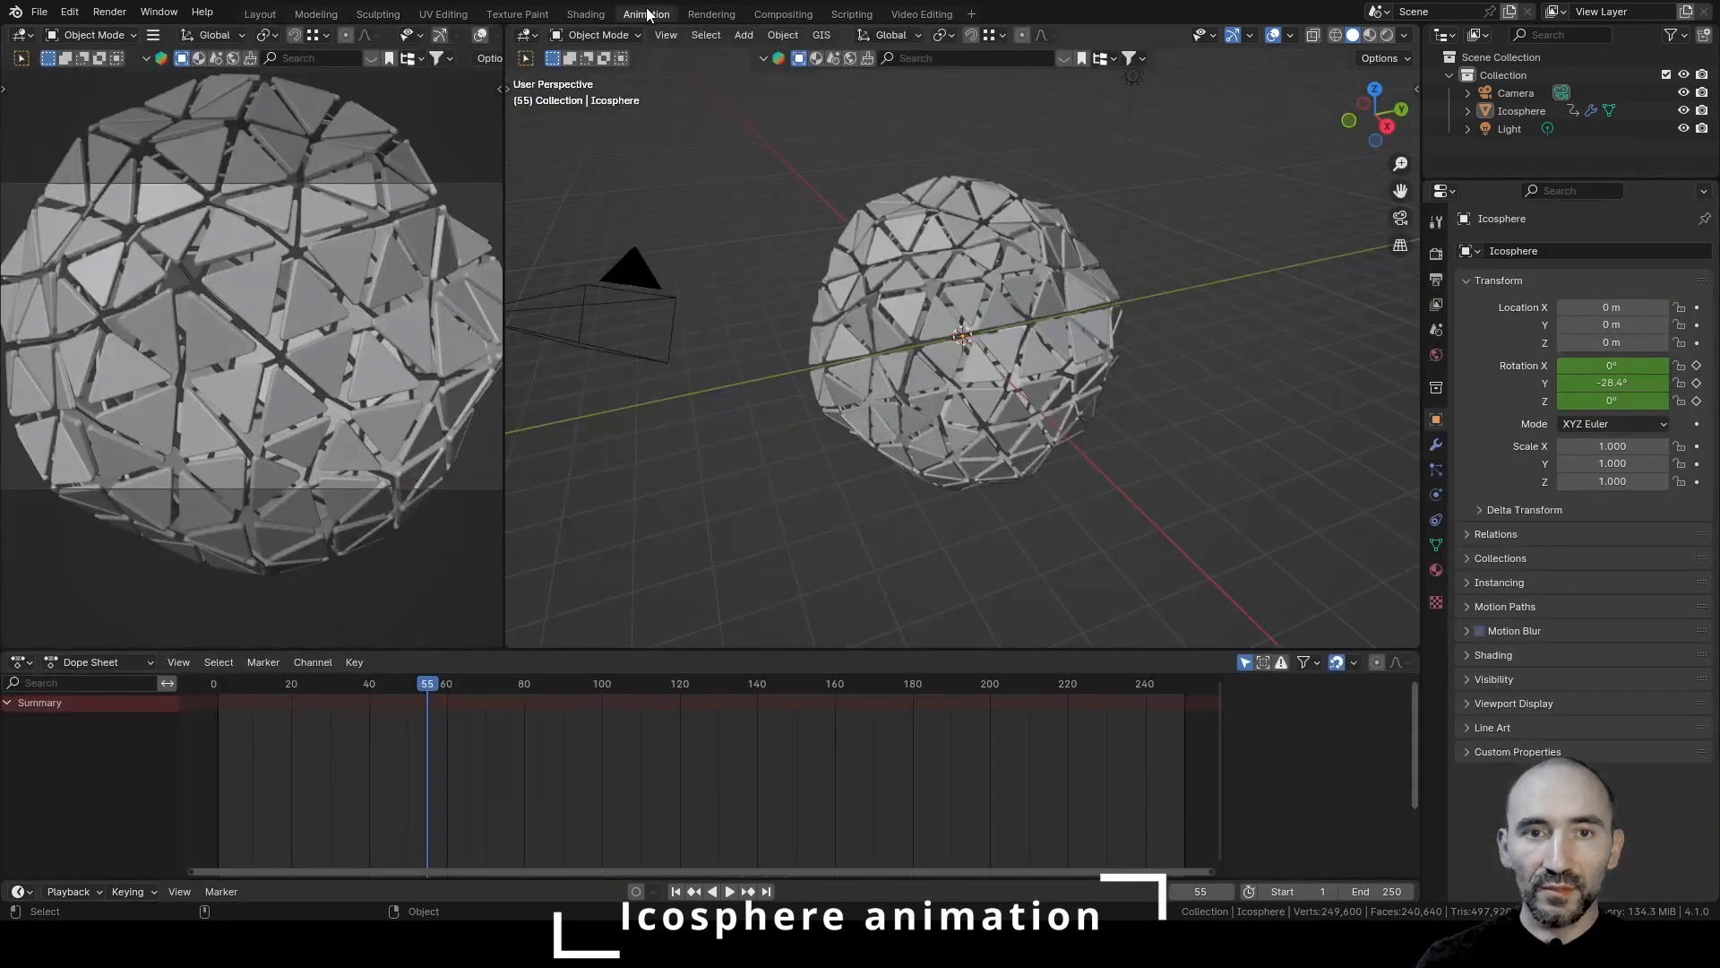
pyautogui.moveTo(664, 790); pyautogui.dragTo(180, 682)
pyautogui.press('v')
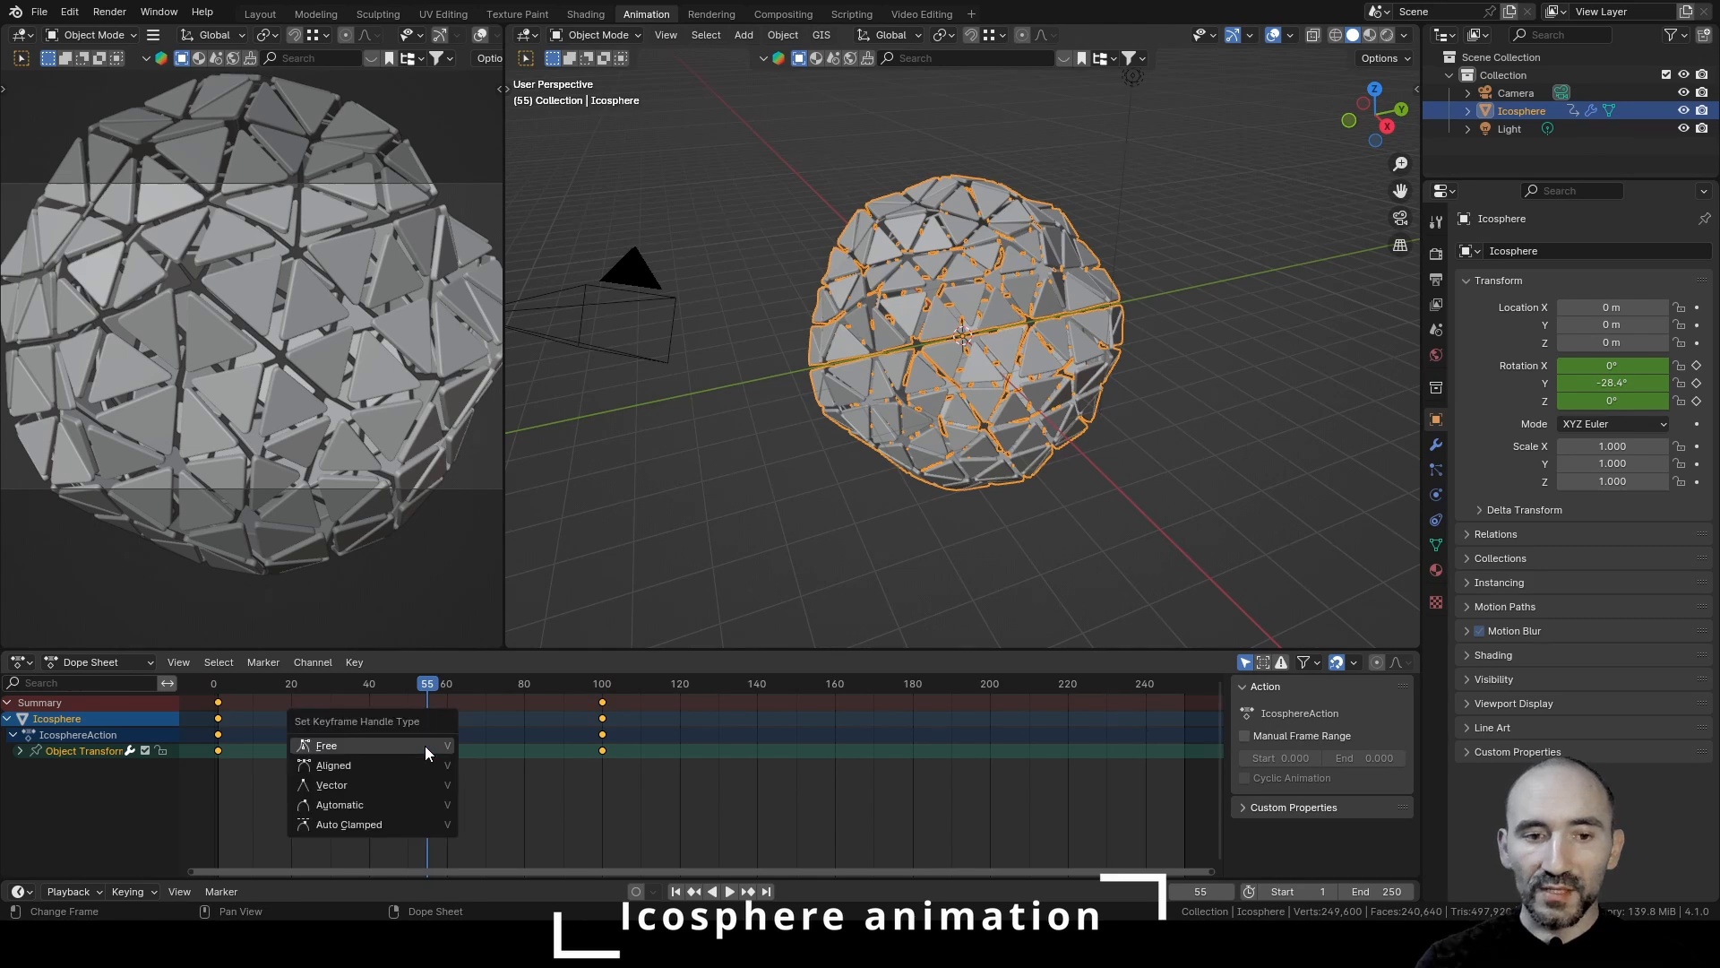
pyautogui.click(373, 792)
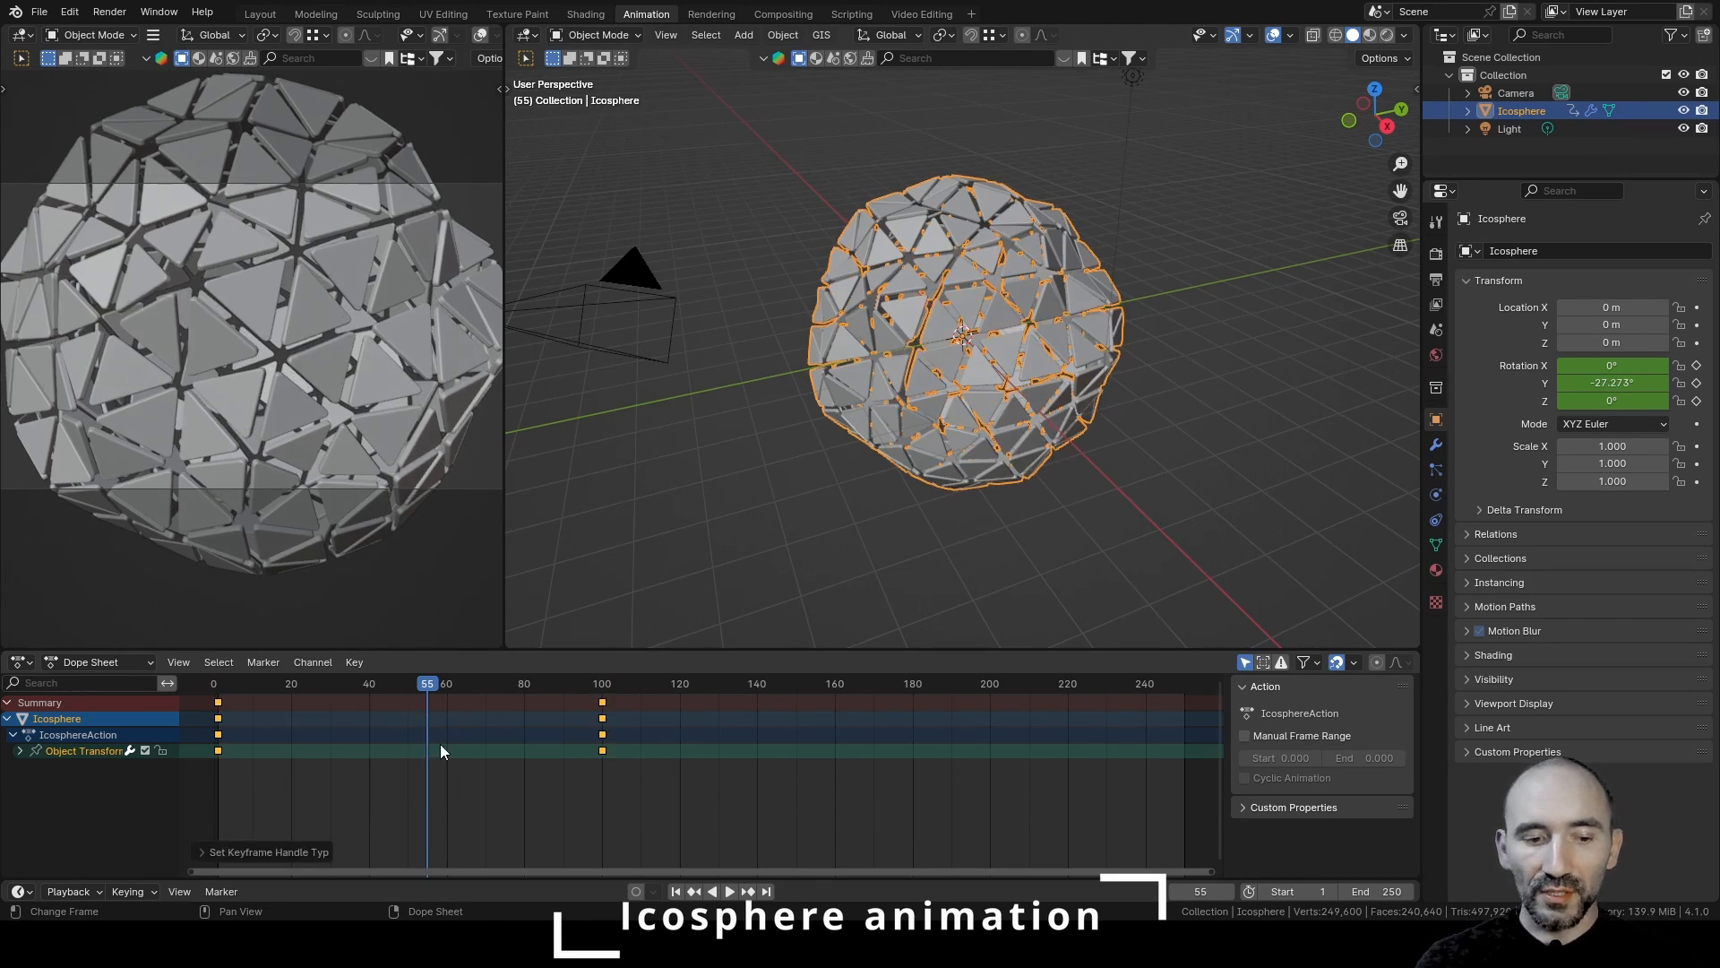
# Show the rotation curves in the Graph Editor and examine the shape of the Y rotation curve
pyautogui.hotkey('ctrl', 'Tab')
pyautogui.press('Home')
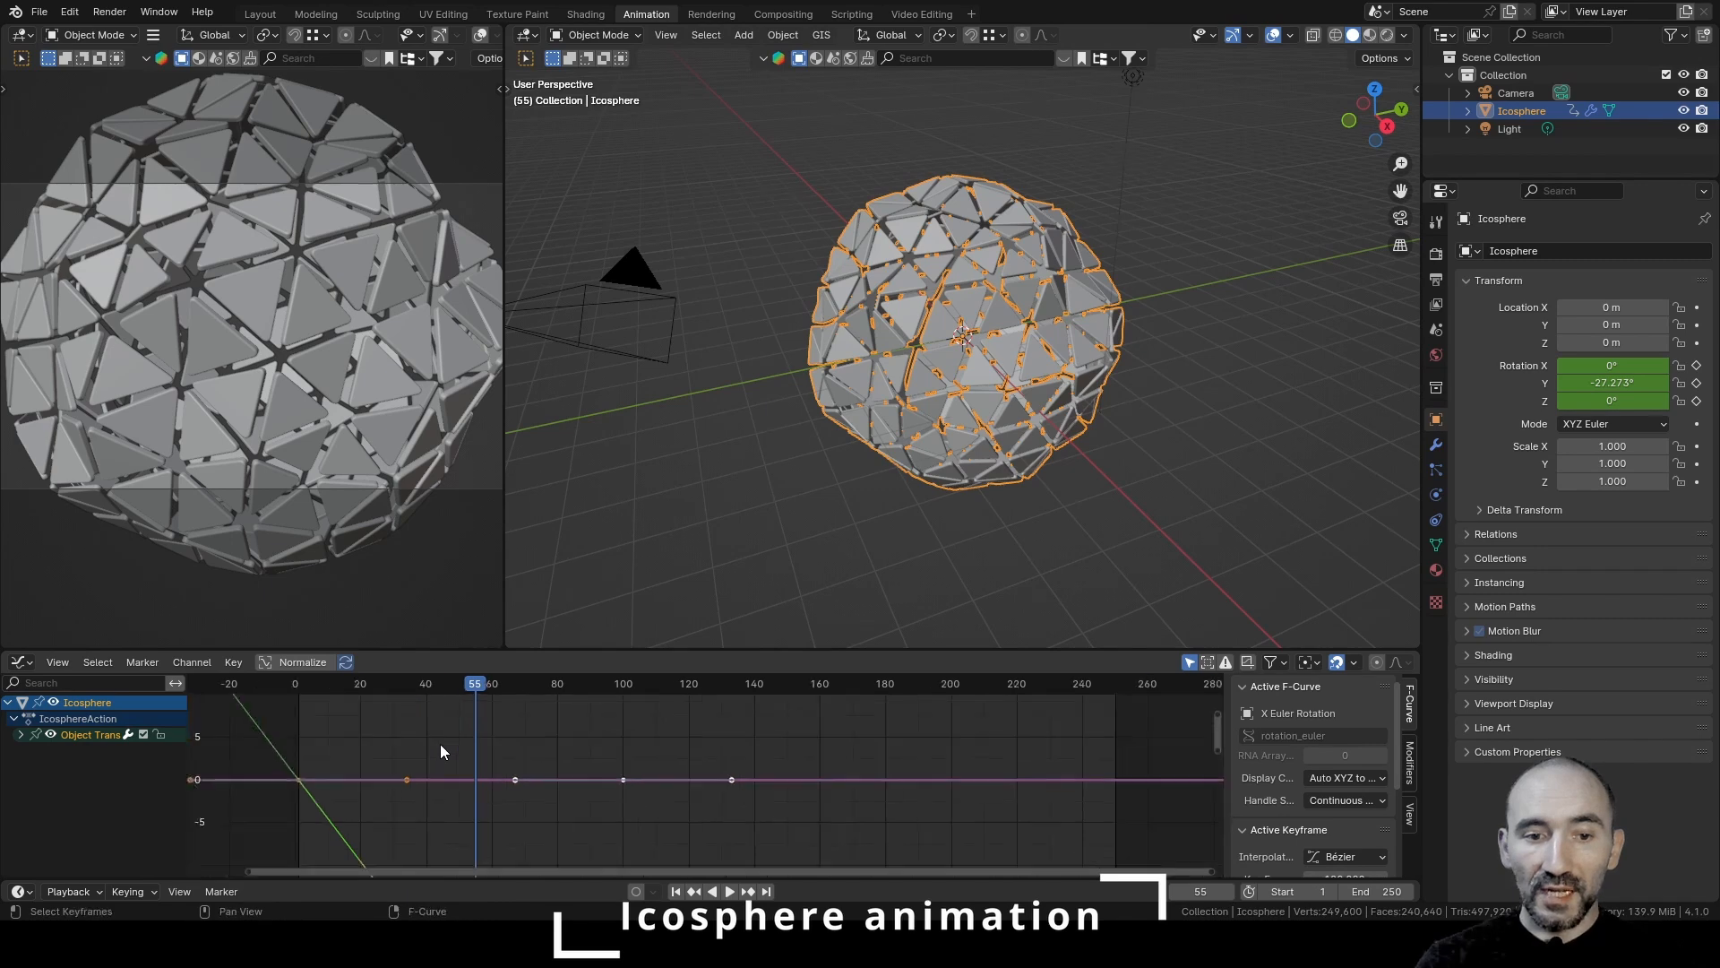
pyautogui.scroll(-4, 439, 744)
pyautogui.moveTo(439, 744); pyautogui.dragTo(486, 670, button='middle')
pyautogui.scroll(-5, 534, 749)
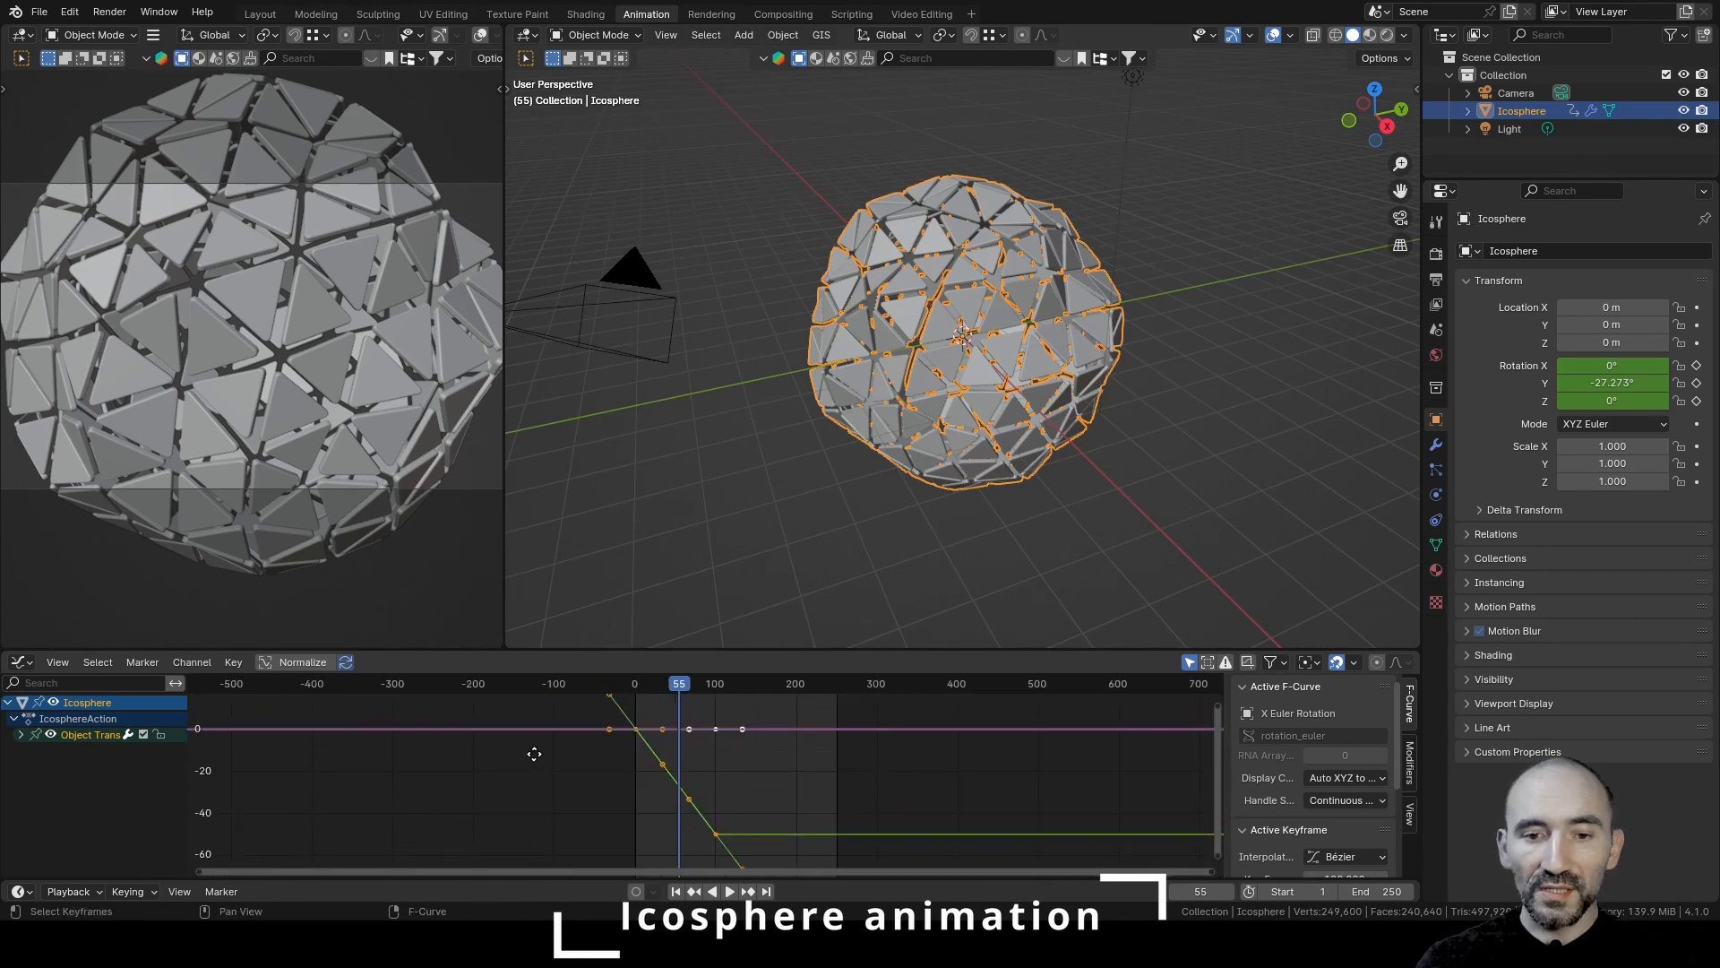
pyautogui.scroll(1, 545, 755)
# Undo the keyframe handle change and apply the Vector handle type again in the Graph Editor
pyautogui.hotkey('ctrl', 'z')
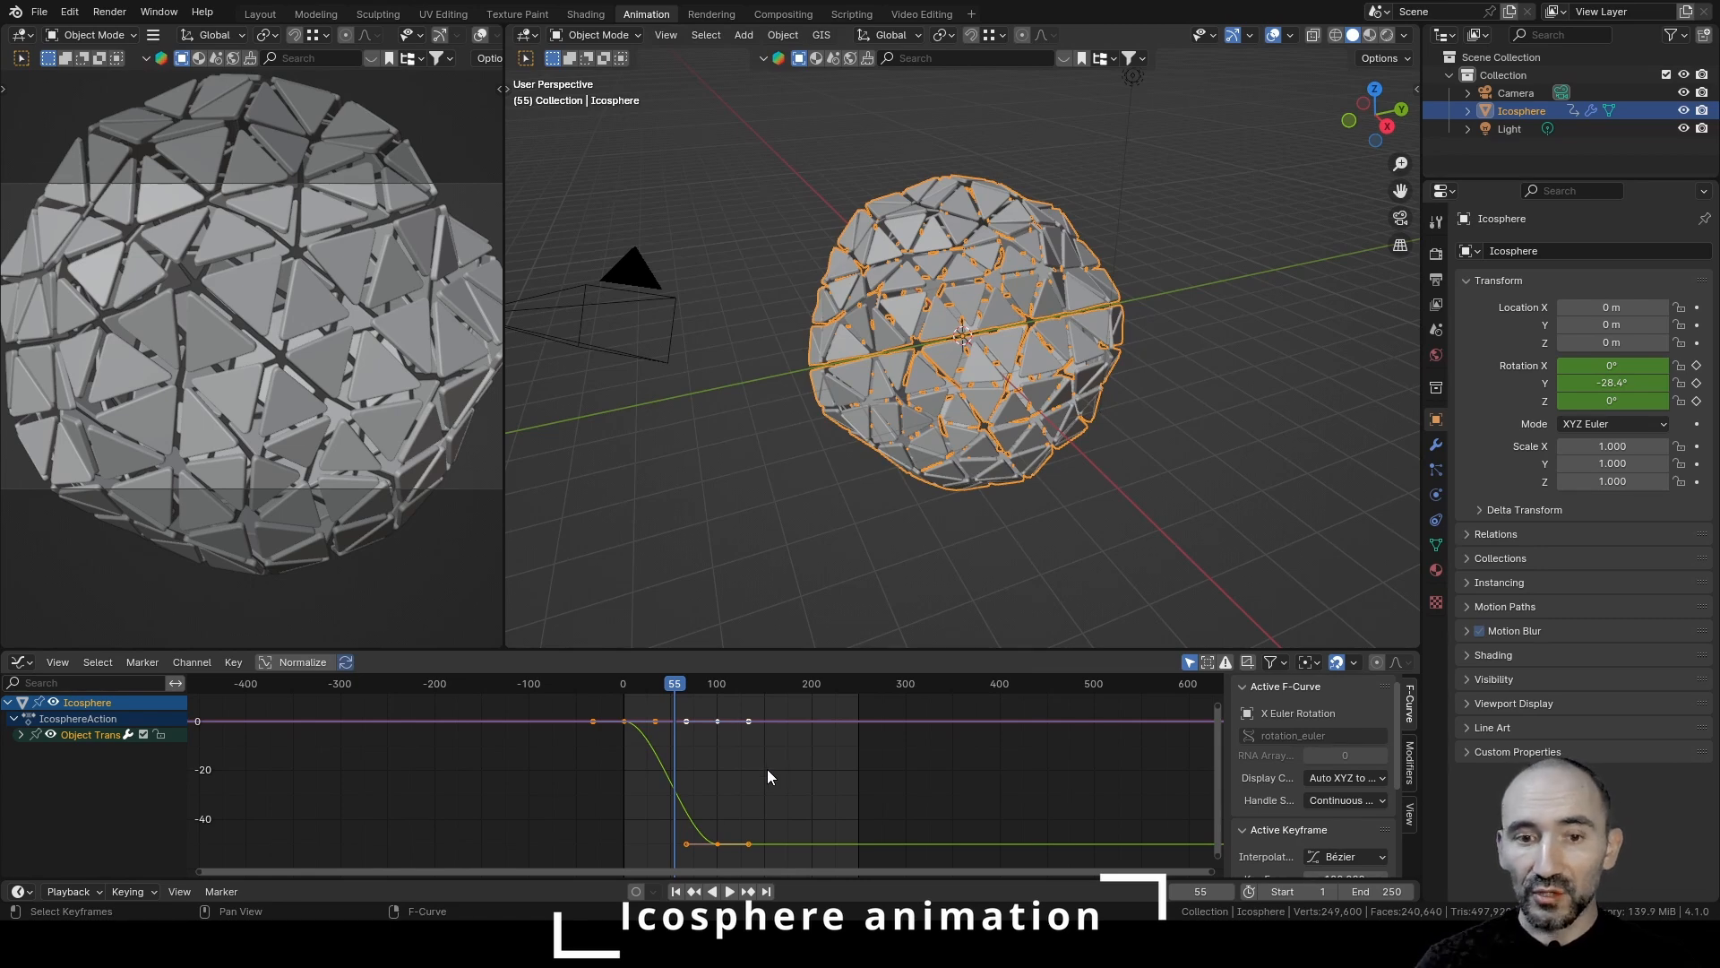
pyautogui.press('v')
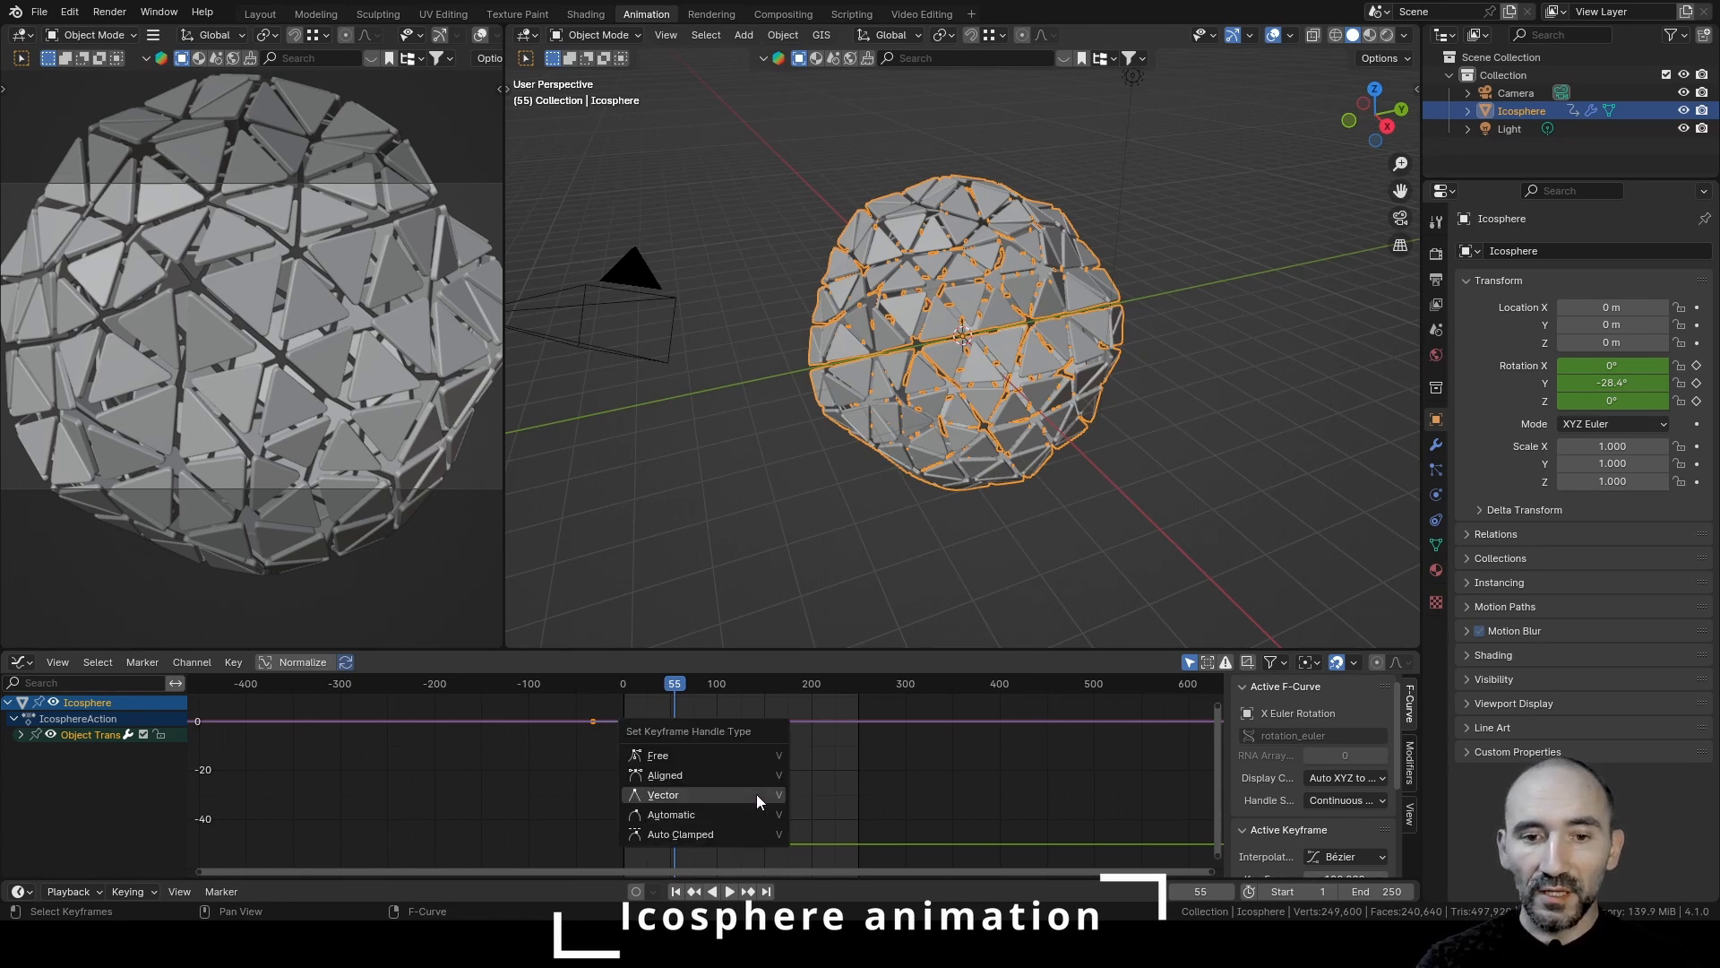
pyautogui.click(673, 794)
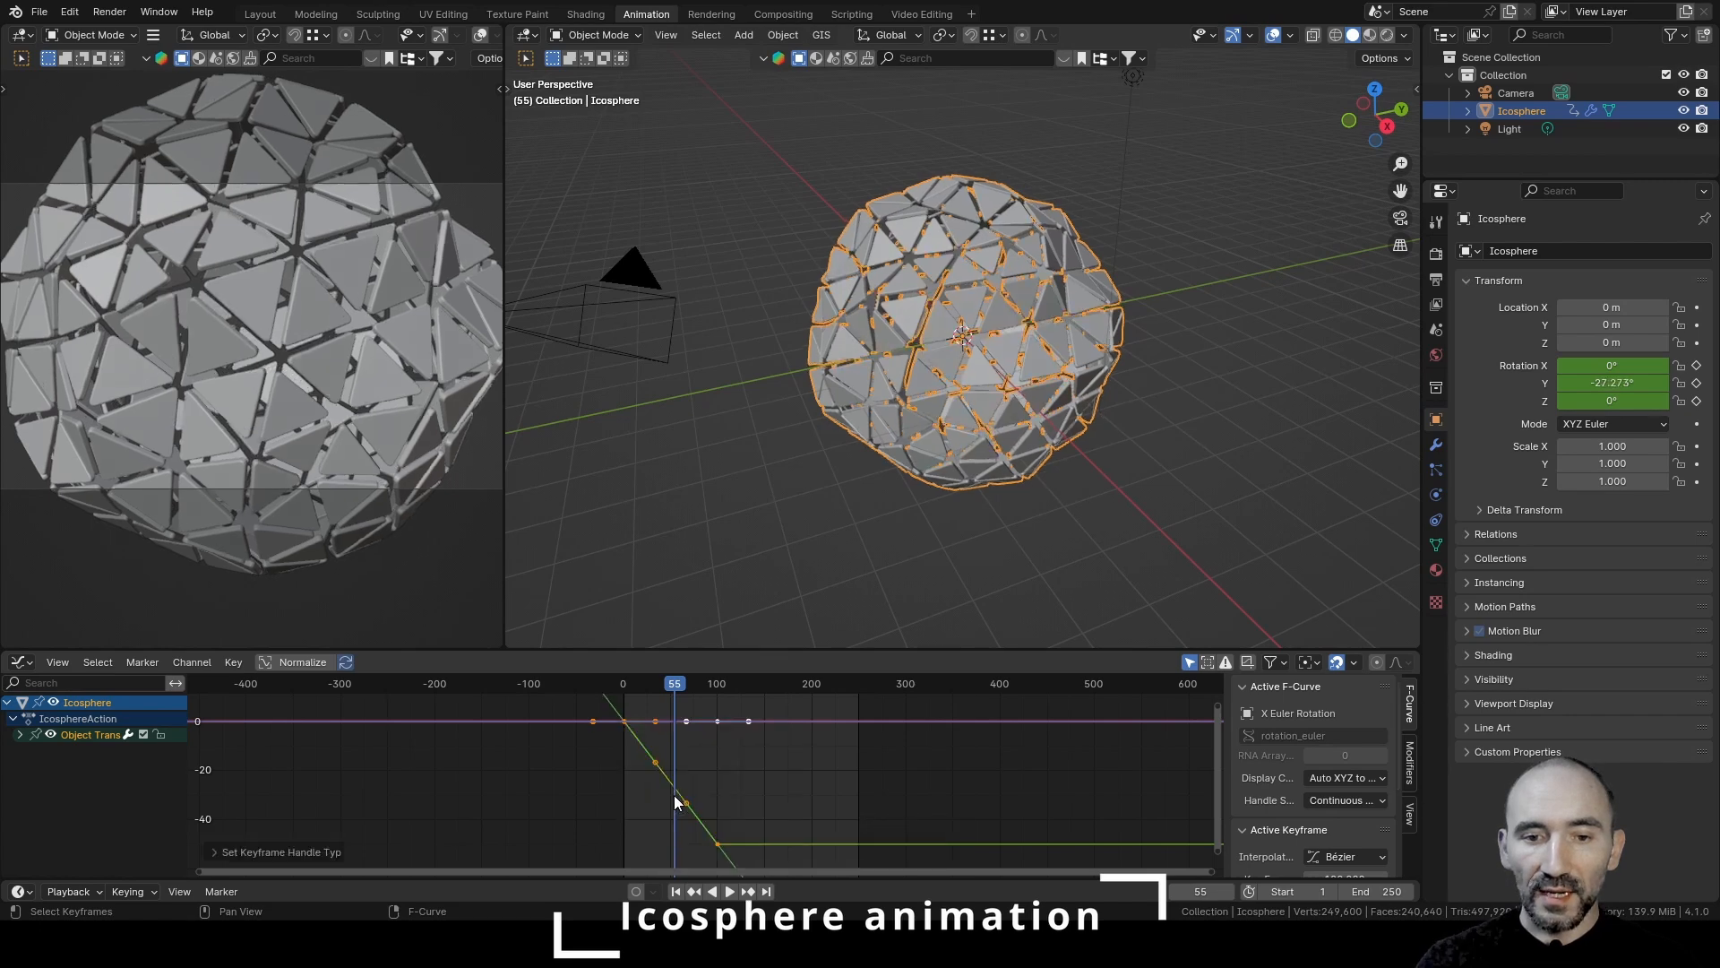
# Play the animation from the first frame to check the linear rotation, and stop it
pyautogui.click(675, 890)
pyautogui.click(729, 891)
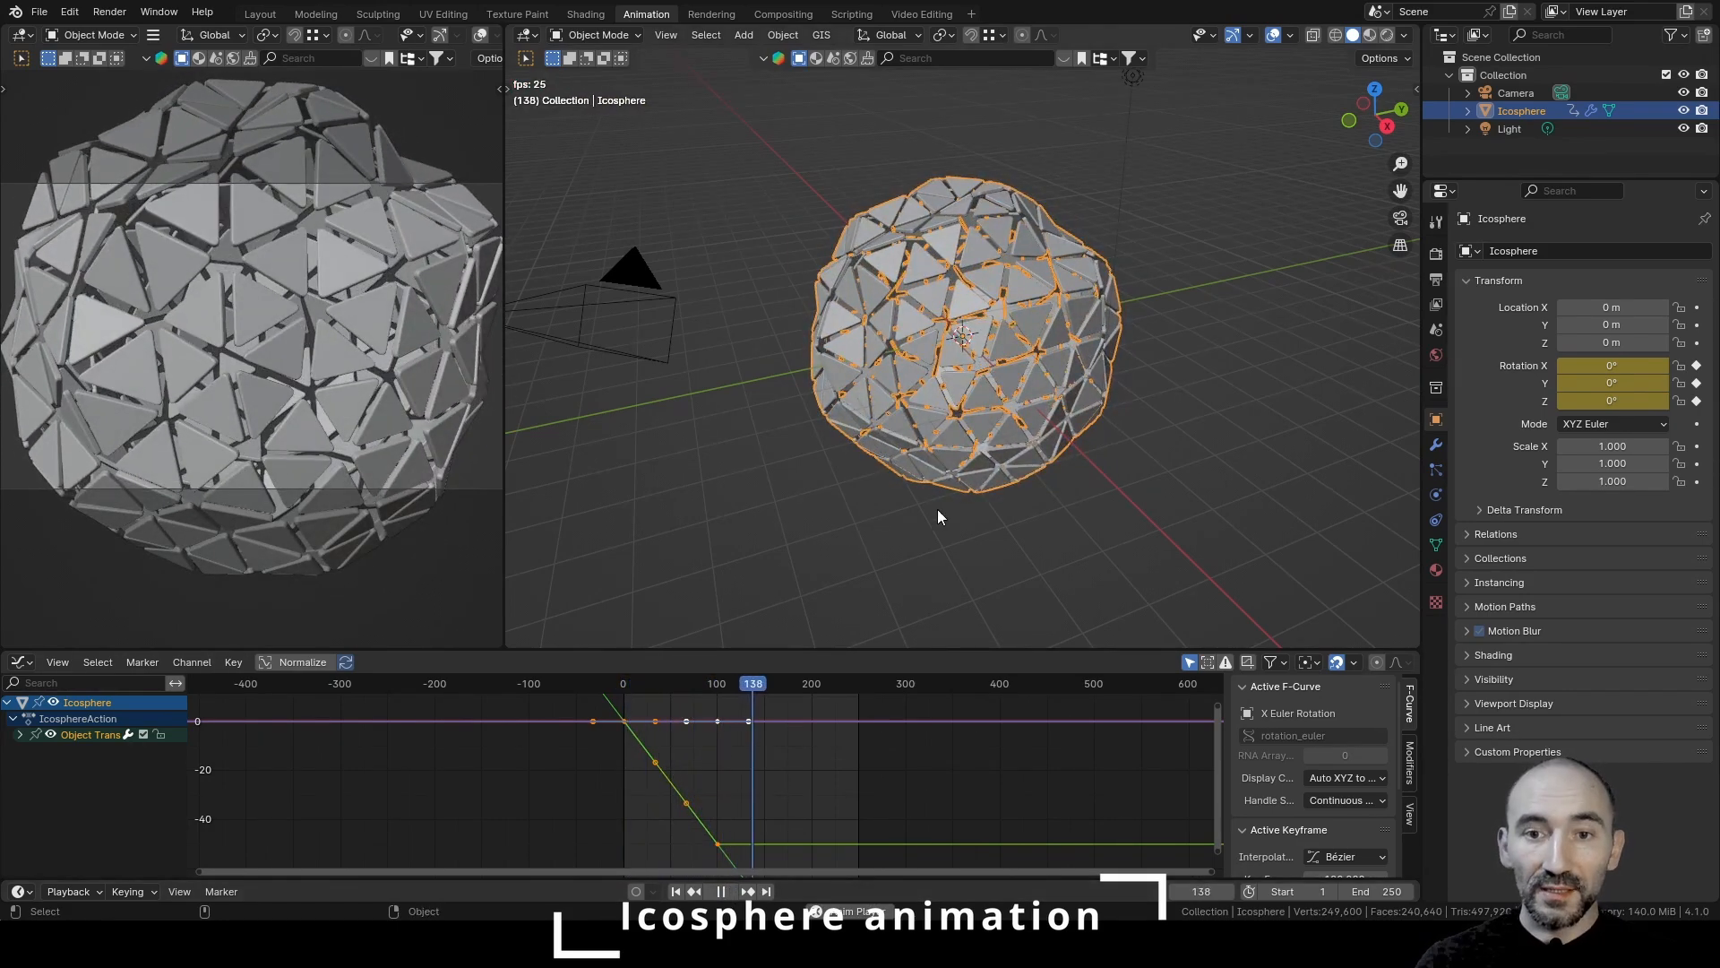
pyautogui.press('space')
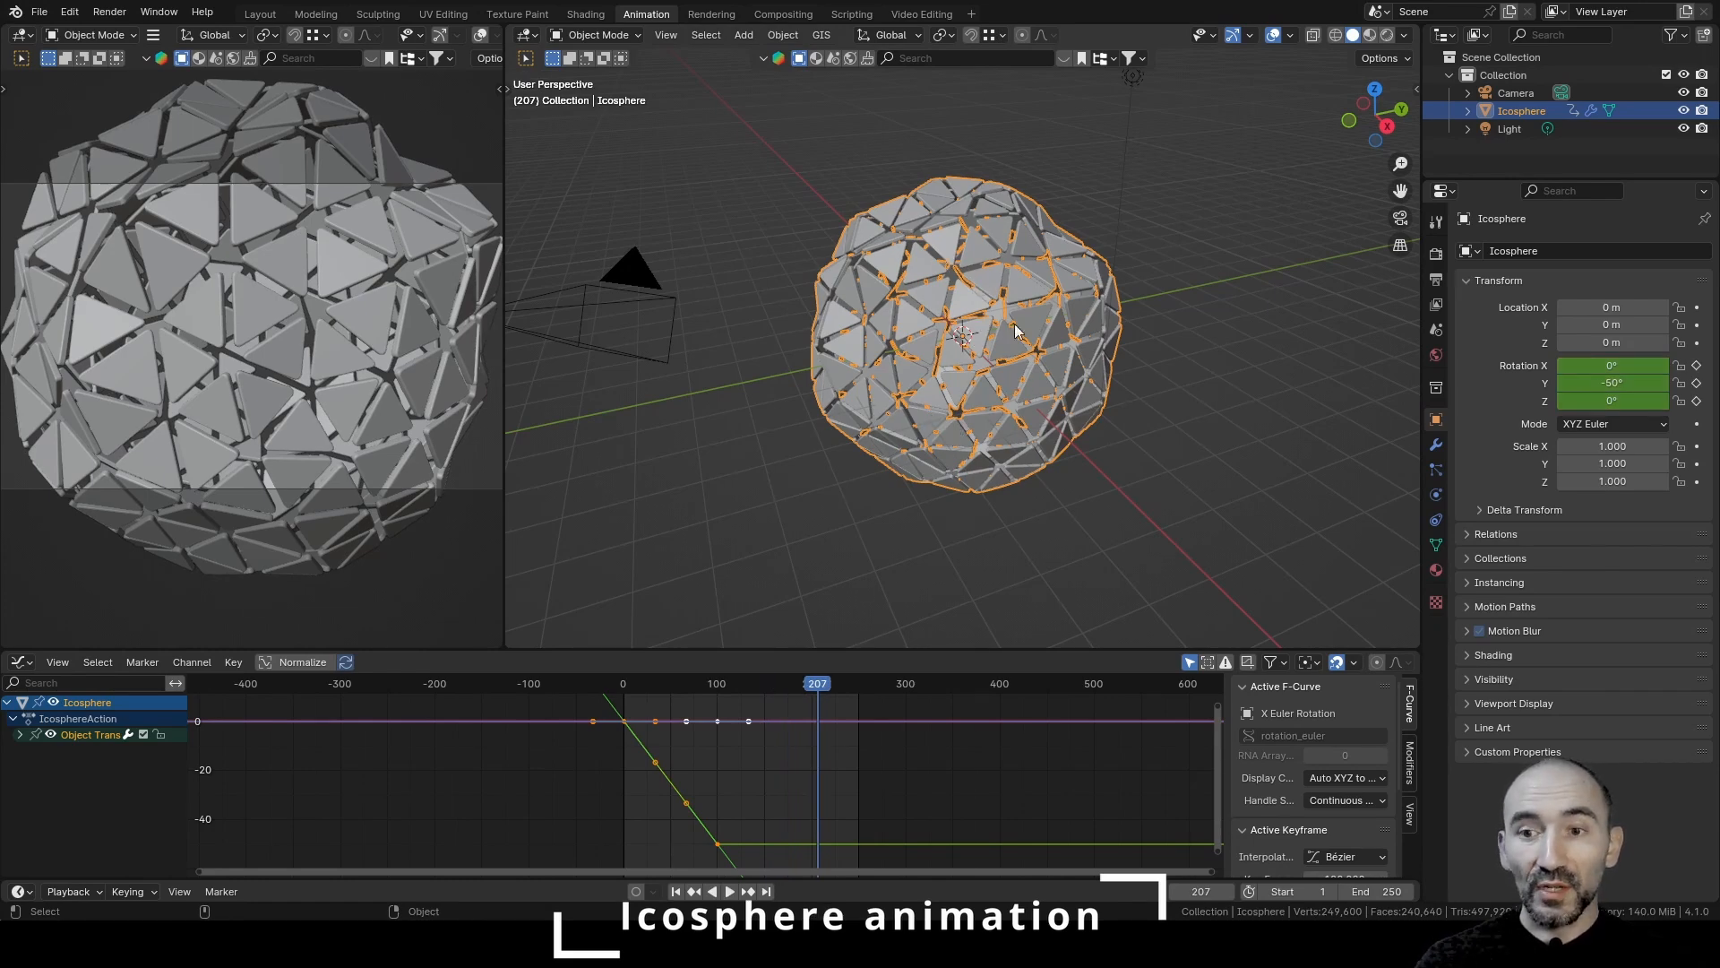
# Set the icosphere's Displace modifier coordinates to Global and return to the first frame with the transform sidebar shown
pyautogui.click(1436, 444)
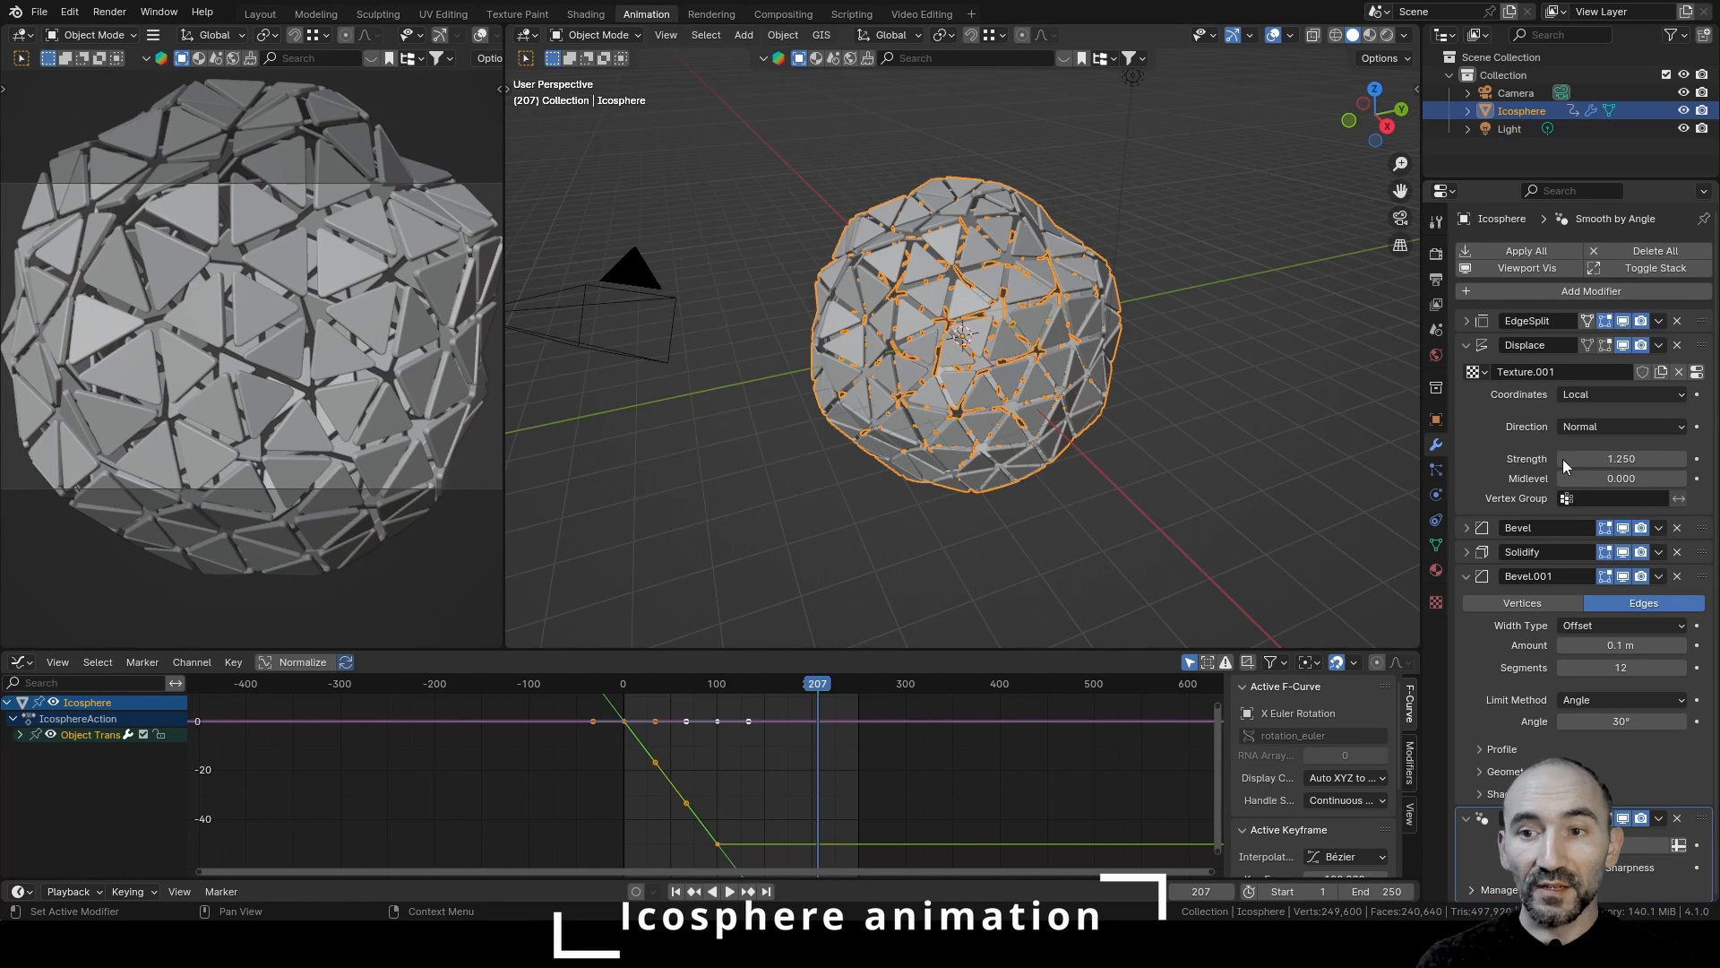
pyautogui.click(1577, 396)
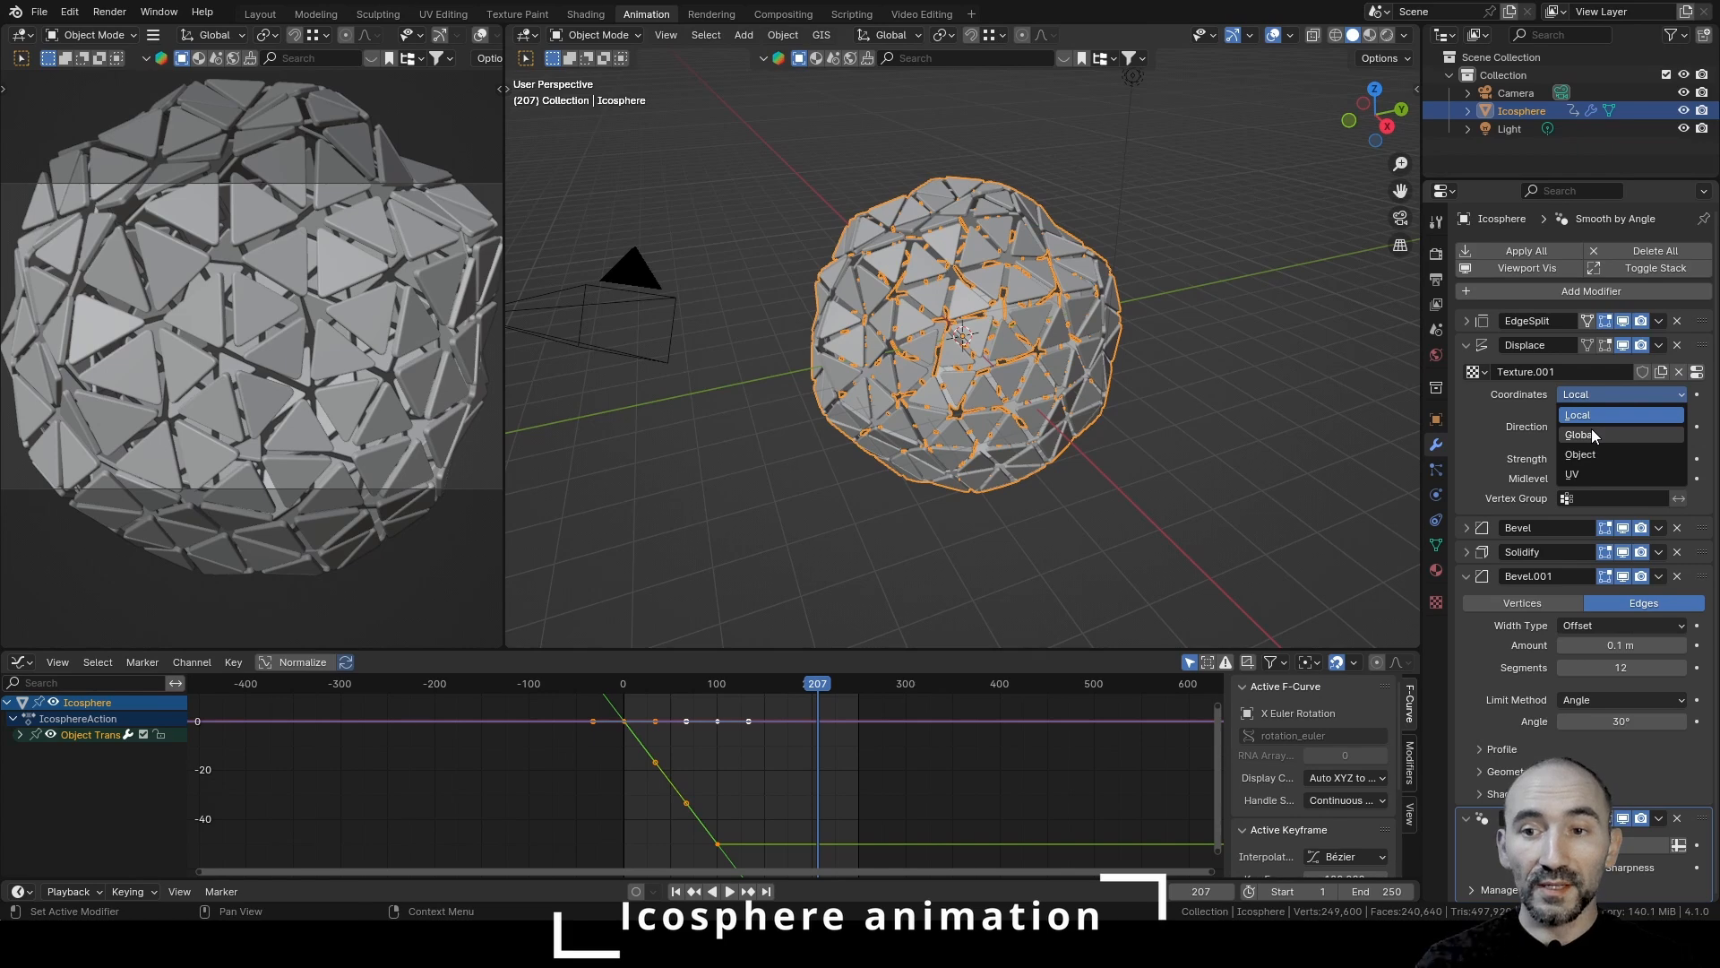
pyautogui.click(1591, 434)
pyautogui.hotkey('shift', 'Left')
pyautogui.press('n')
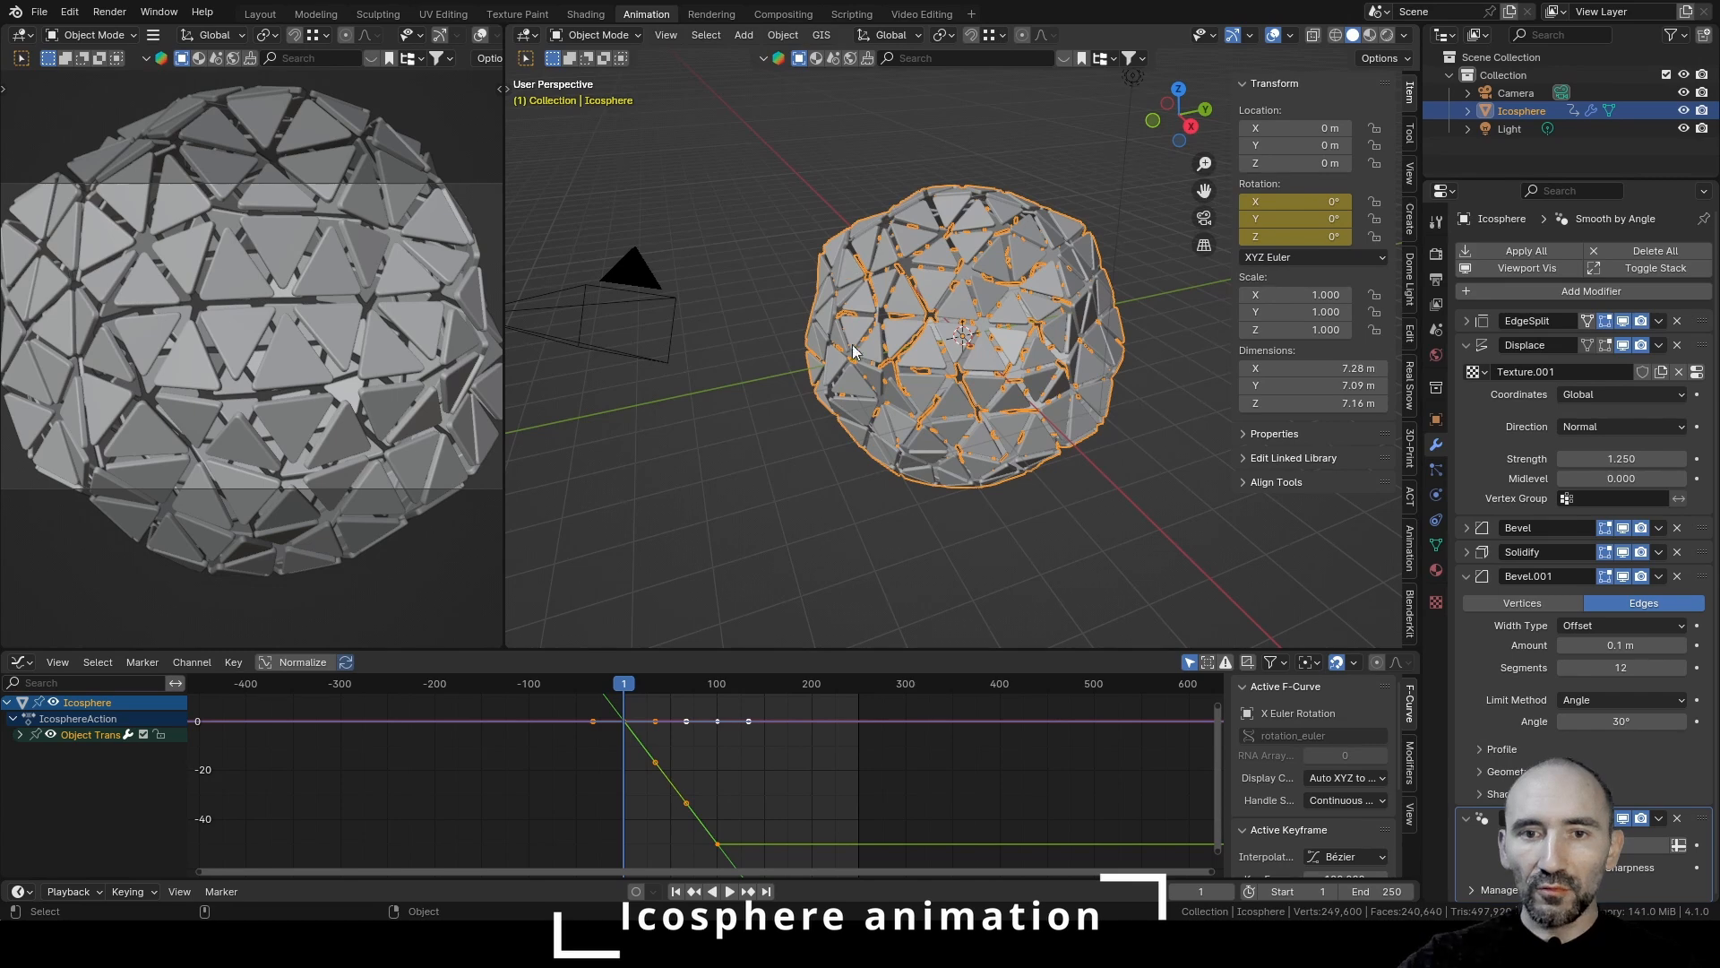
# Disable the Bevel.001 modifier in the viewport and play the animation to check the moving displacement
pyautogui.scroll(2, 1018, 353)
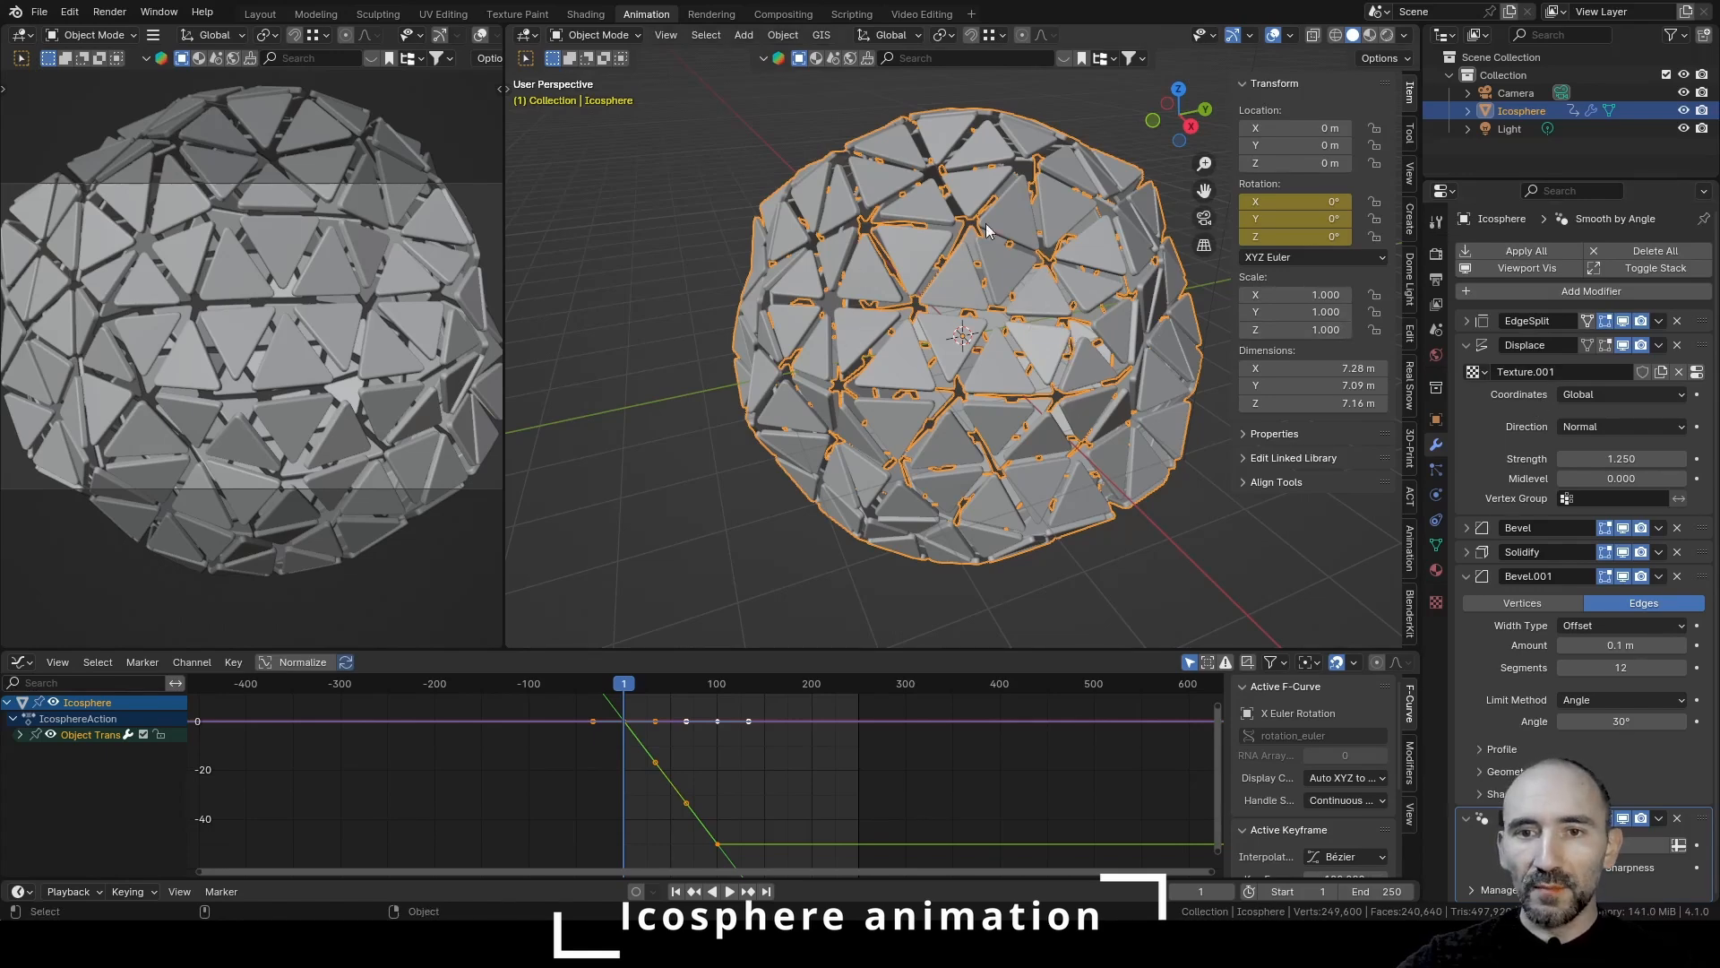
pyautogui.click(1623, 576)
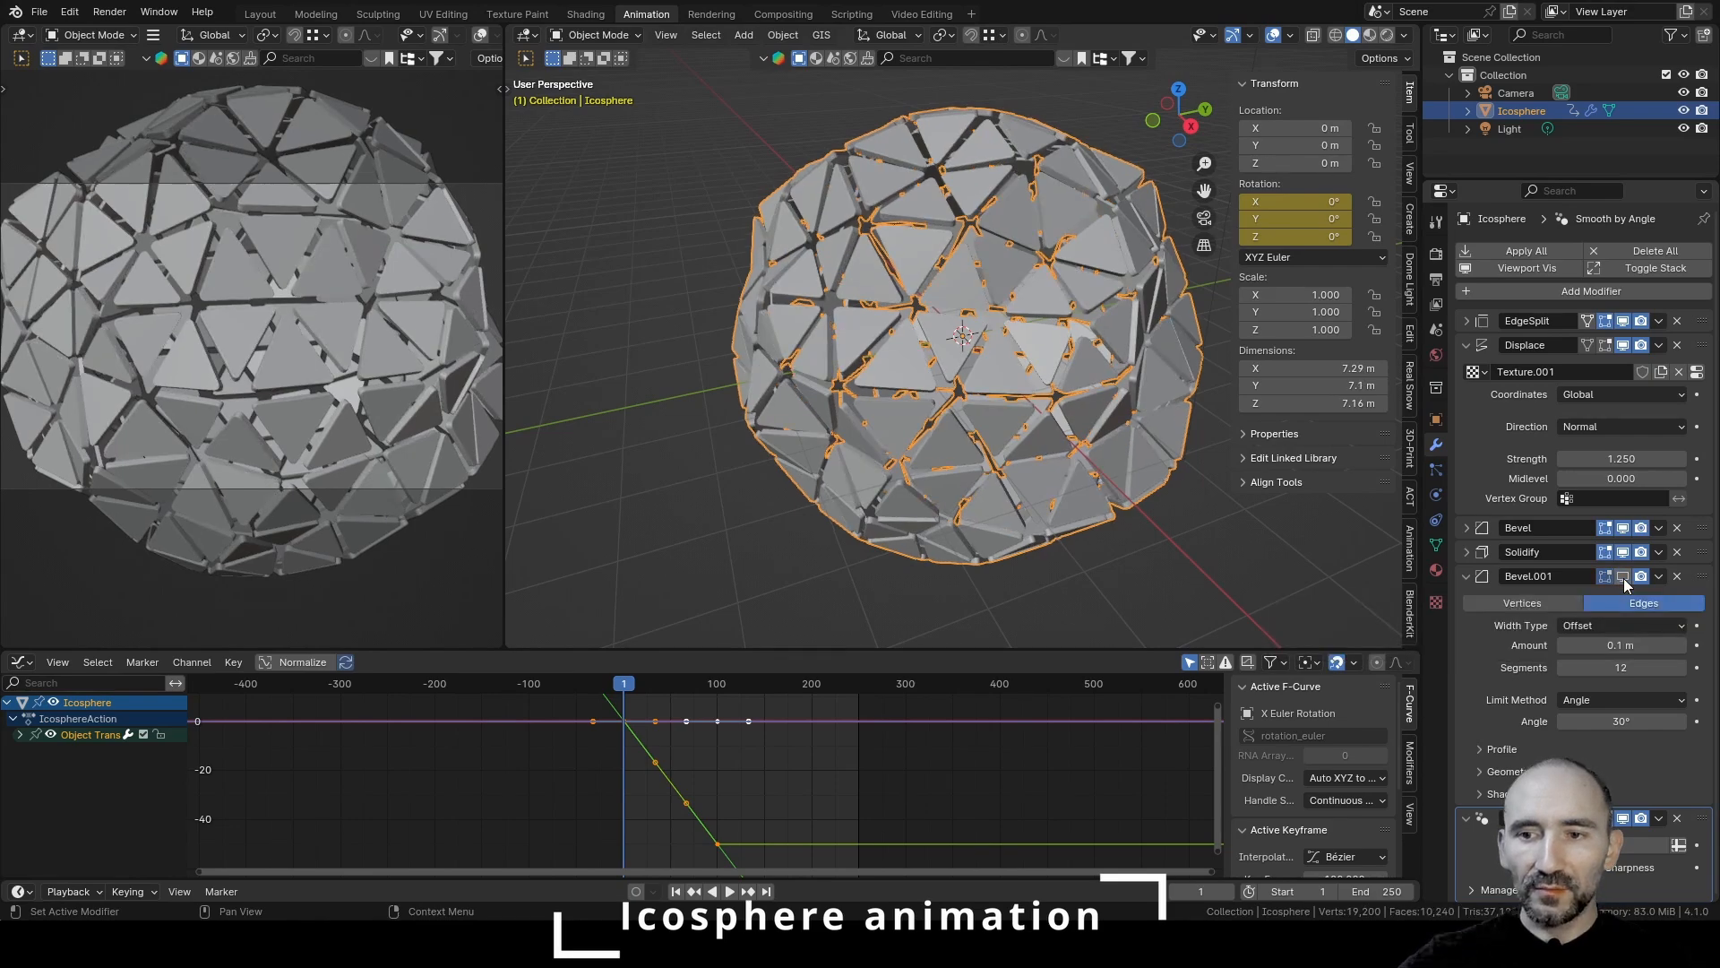
pyautogui.press('space')
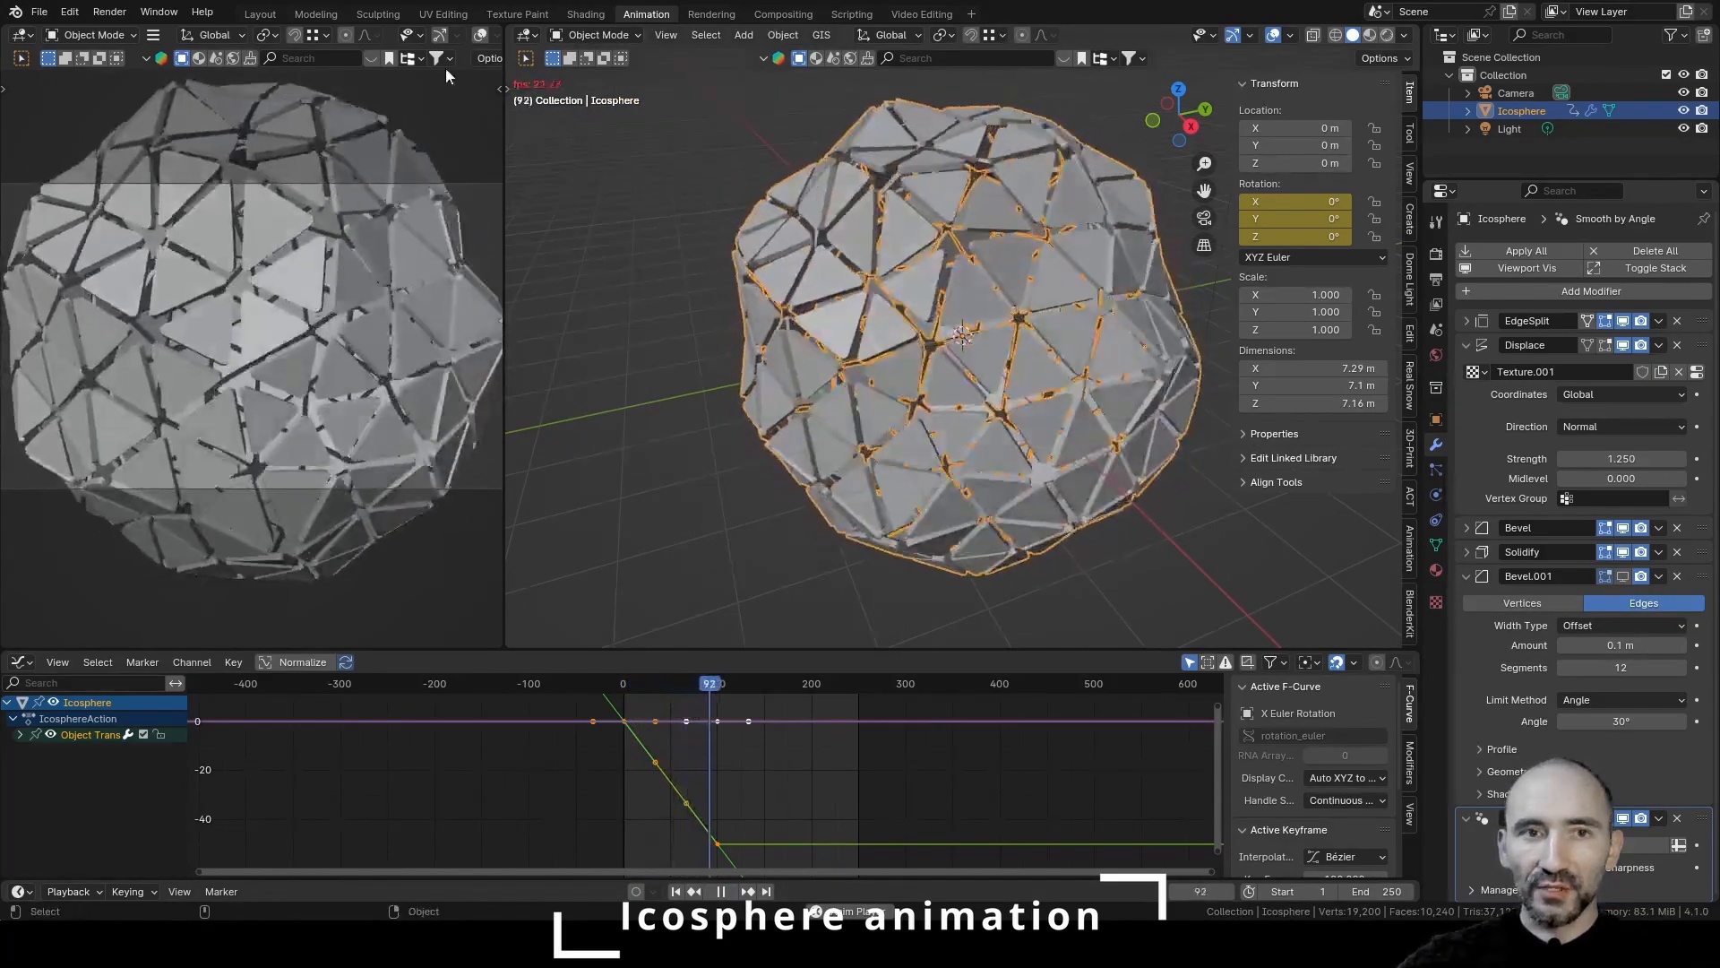
pyautogui.press('Escape')
# Set the animation's end frame to 100
pyautogui.click(1379, 891)
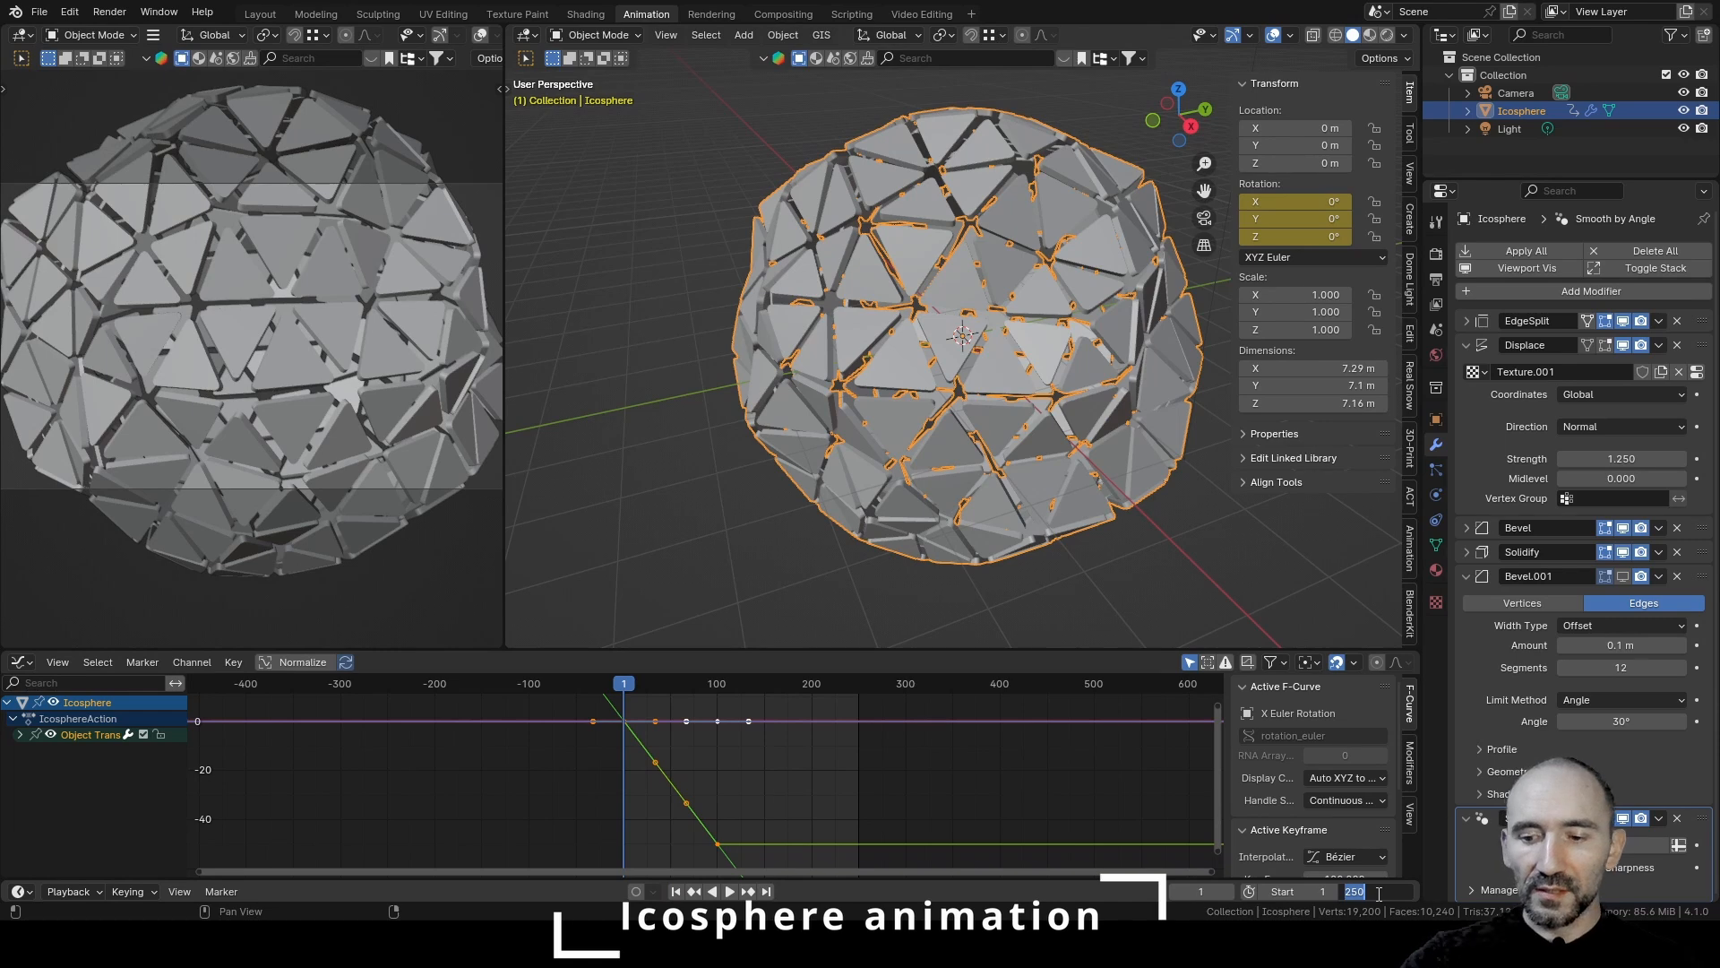
pyautogui.write('100')
pyautogui.press('Return')
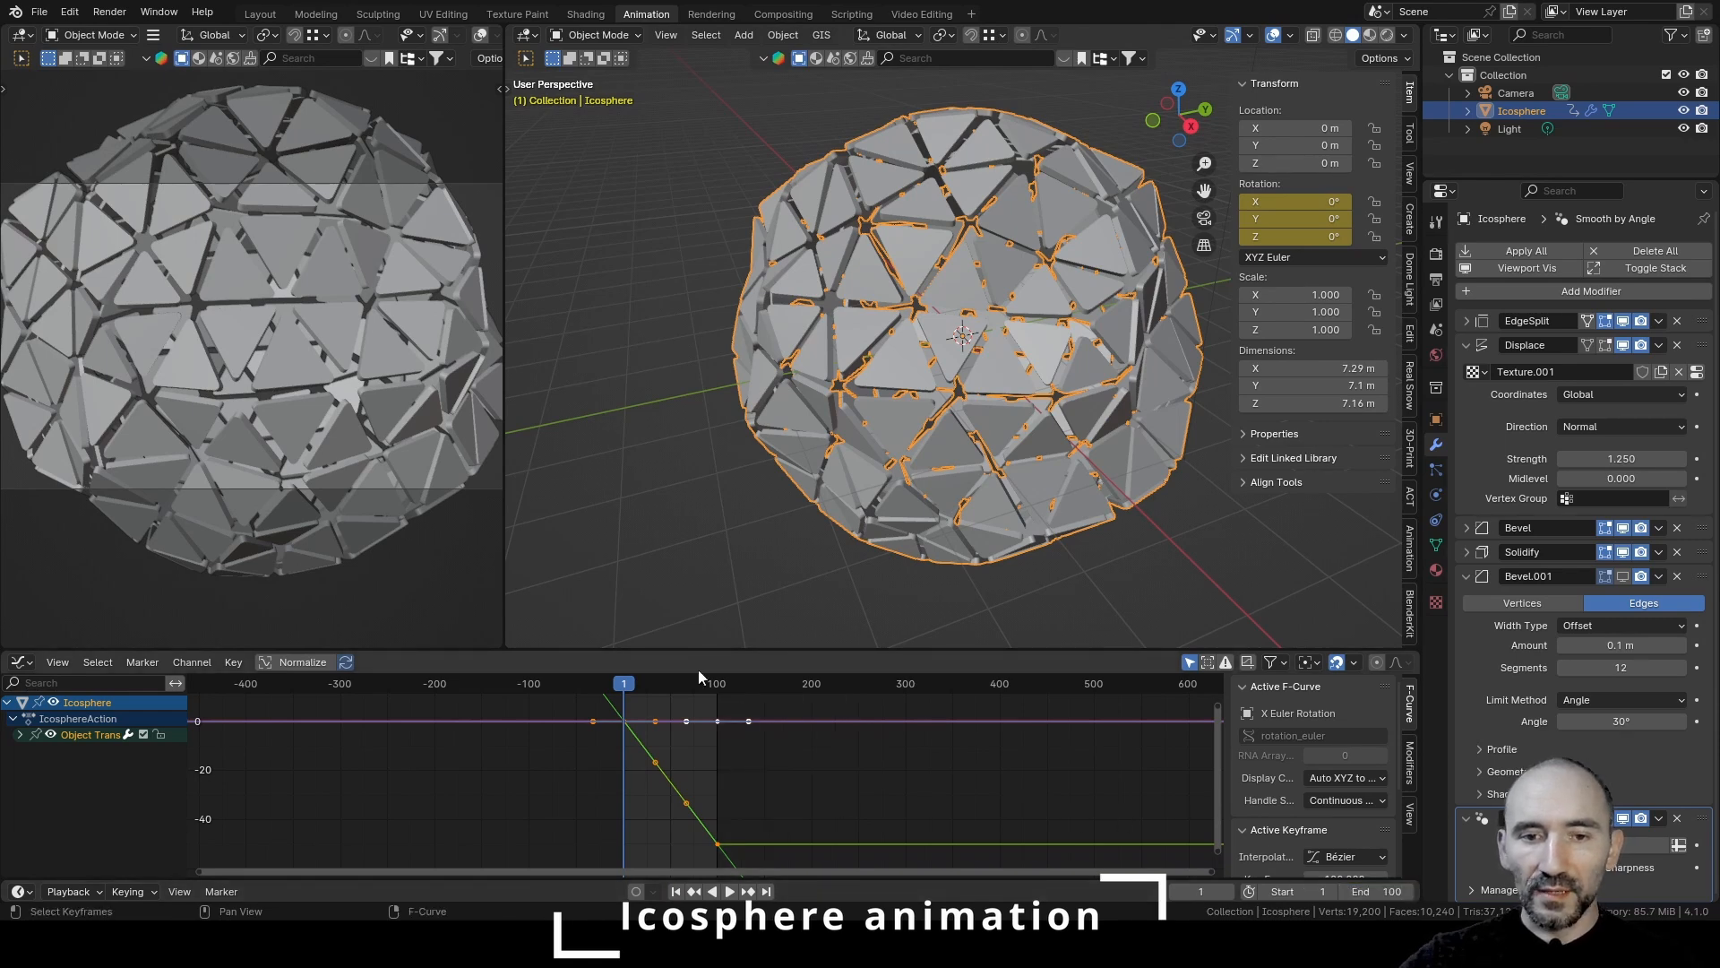
# Switch to the Layout workspace and play the shortened animation while viewing the sphere from another angle
pyautogui.click(260, 13)
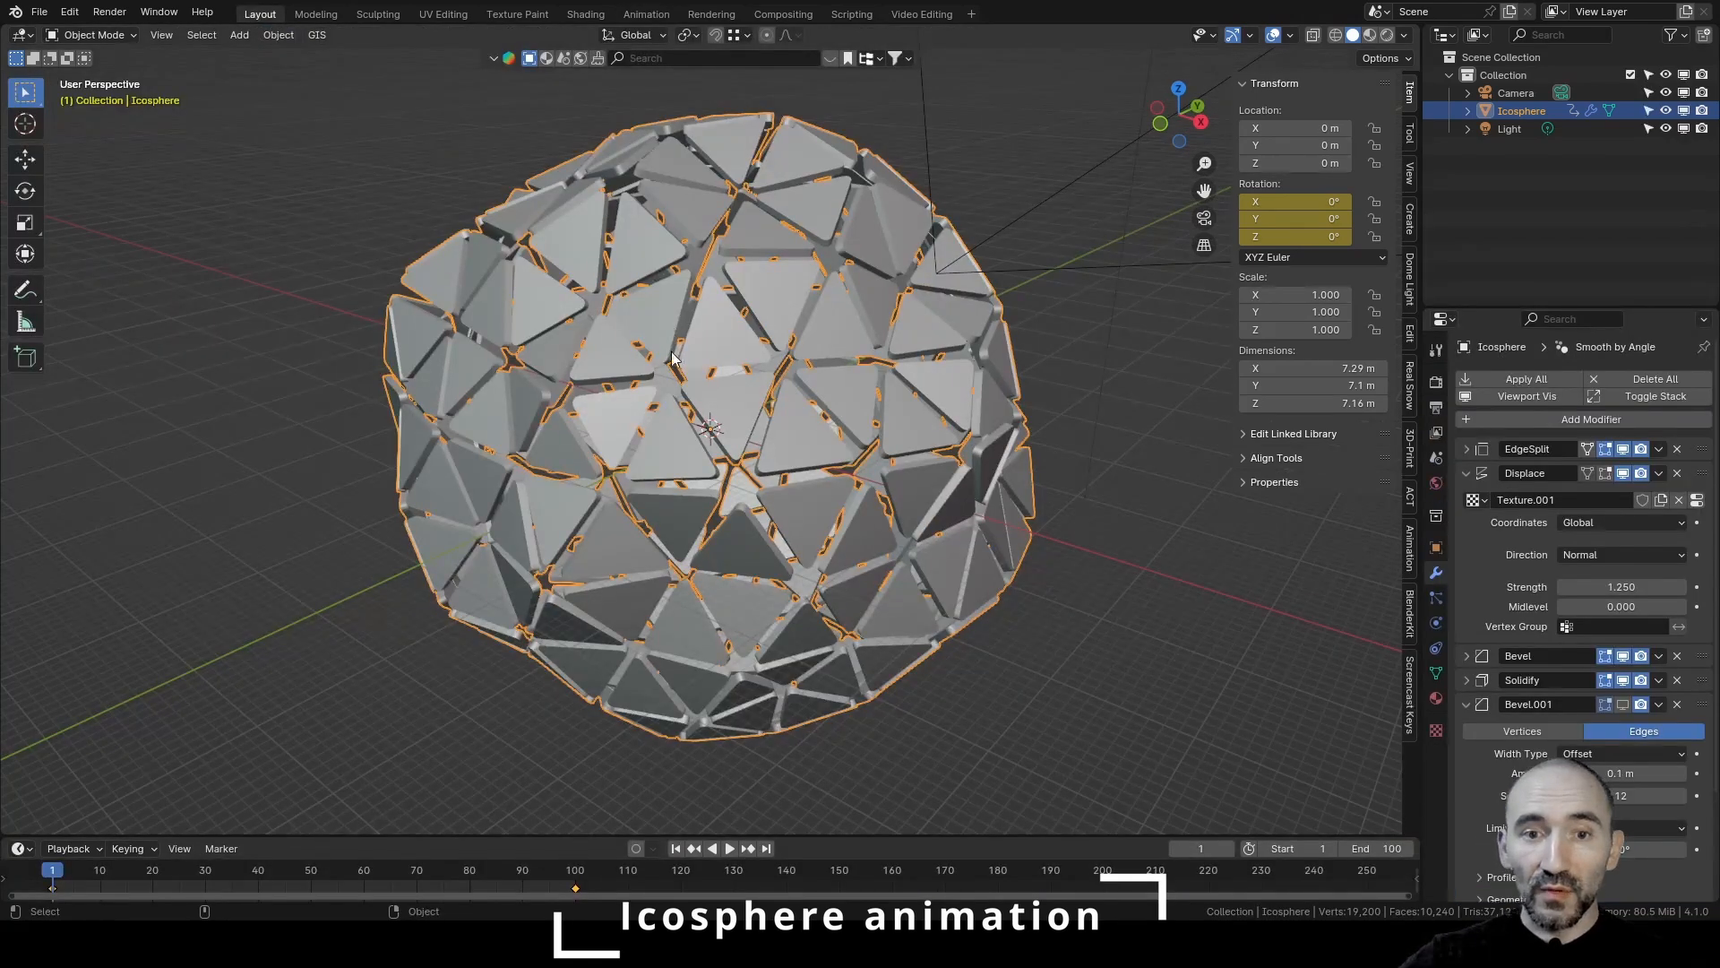
pyautogui.rightClick(674, 358)
pyautogui.click(729, 848)
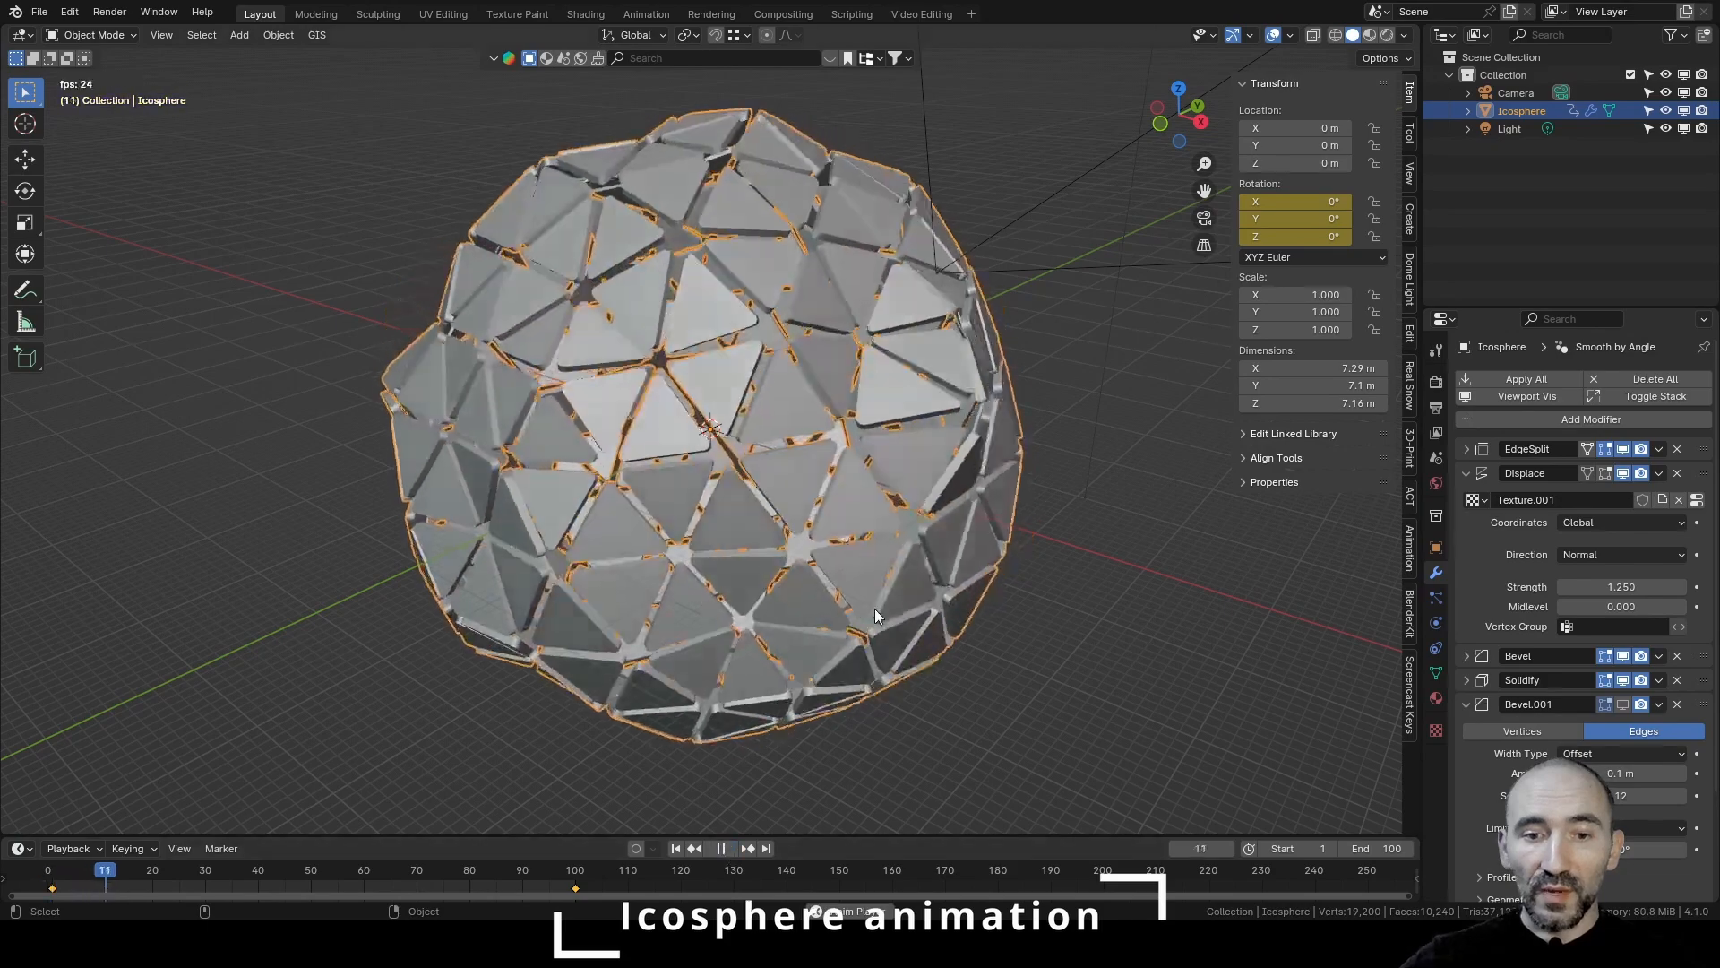
pyautogui.moveTo(830, 442); pyautogui.dragTo(745, 449, button='middle')
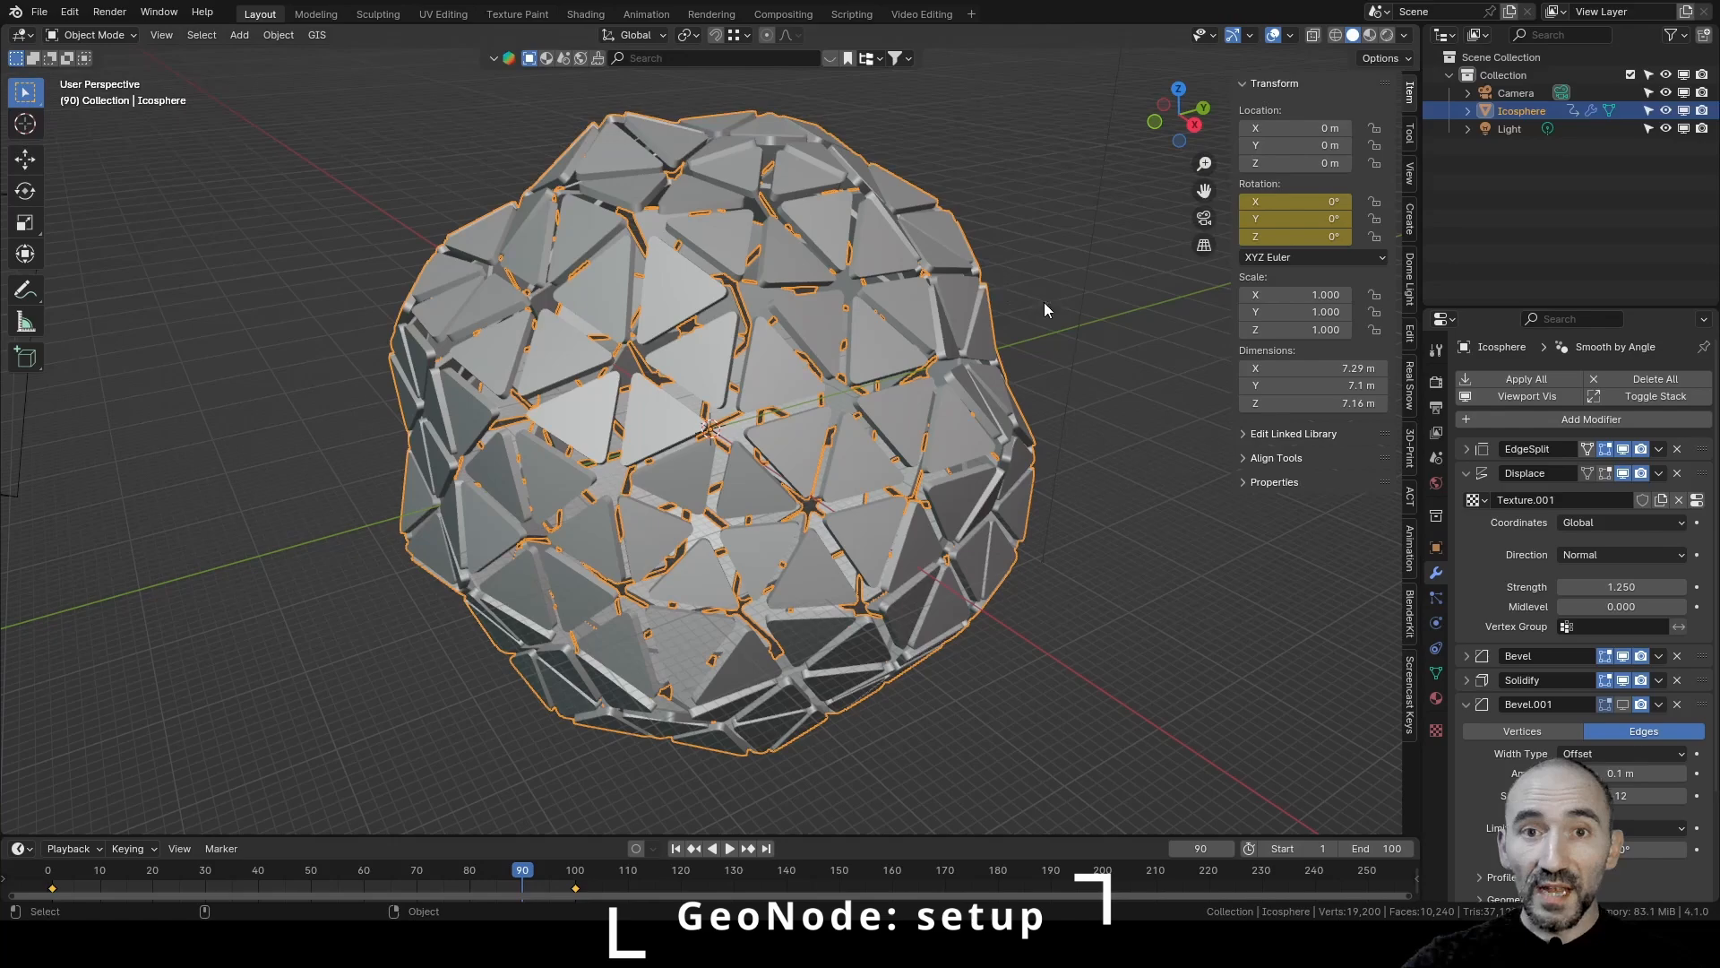
# Deselect the icosphere and save the file
pyautogui.click(1044, 302)
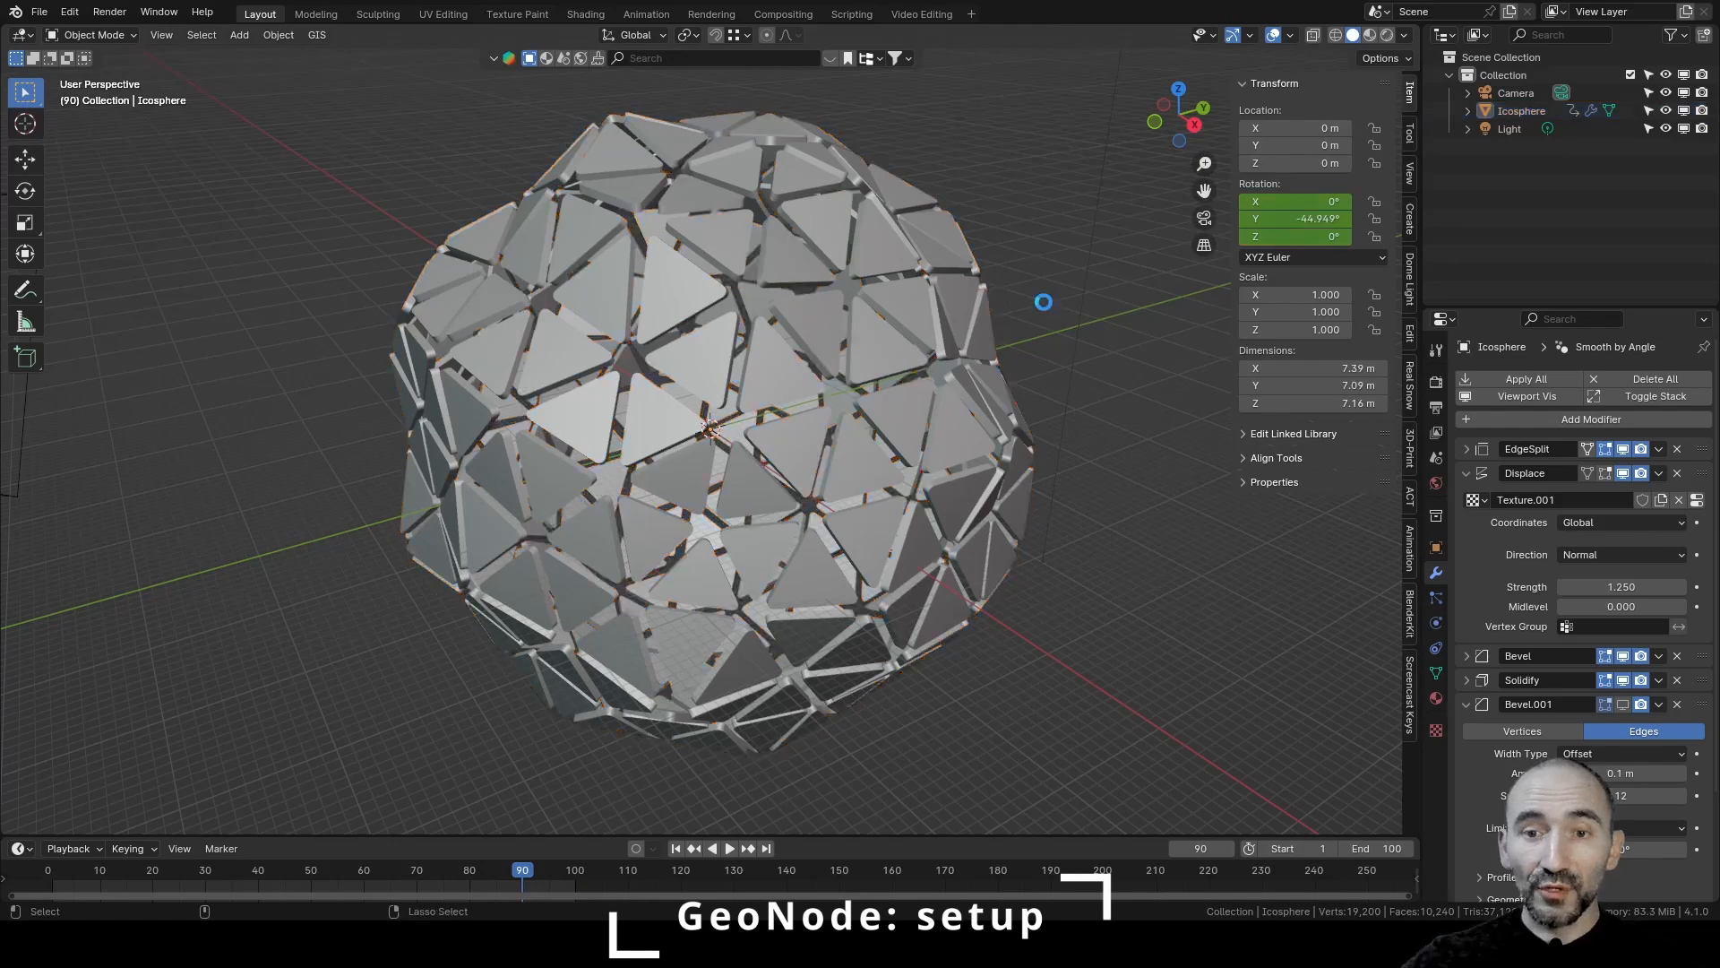
pyautogui.hotkey('ctrl', 's')
pyautogui.scroll(2, 1026, 310)
pyautogui.scroll(-3, 1026, 313)
pyautogui.moveTo(1026, 316); pyautogui.dragTo(960, 331, button='middle')
pyautogui.keyDown('shift'); pyautogui.moveTo(896, 351); pyautogui.dragTo(690, 364, button='middle'); pyautogui.keyUp('shift')
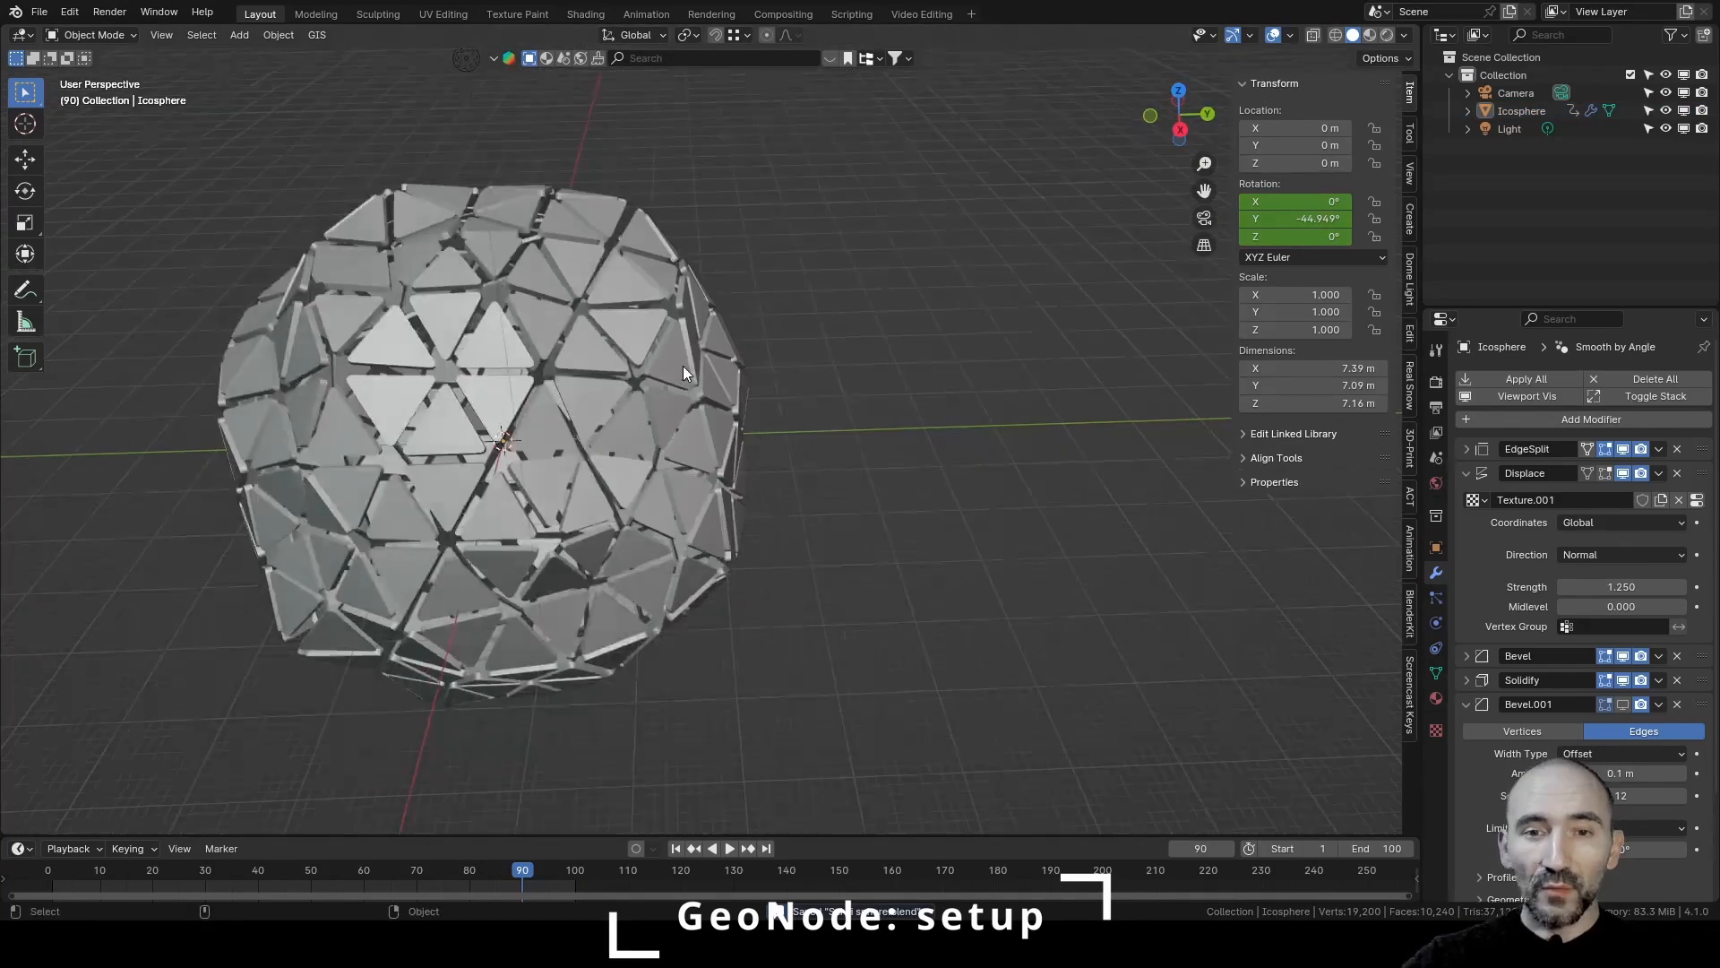
pyautogui.moveTo(883, 411); pyautogui.dragTo(779, 382, button='middle')
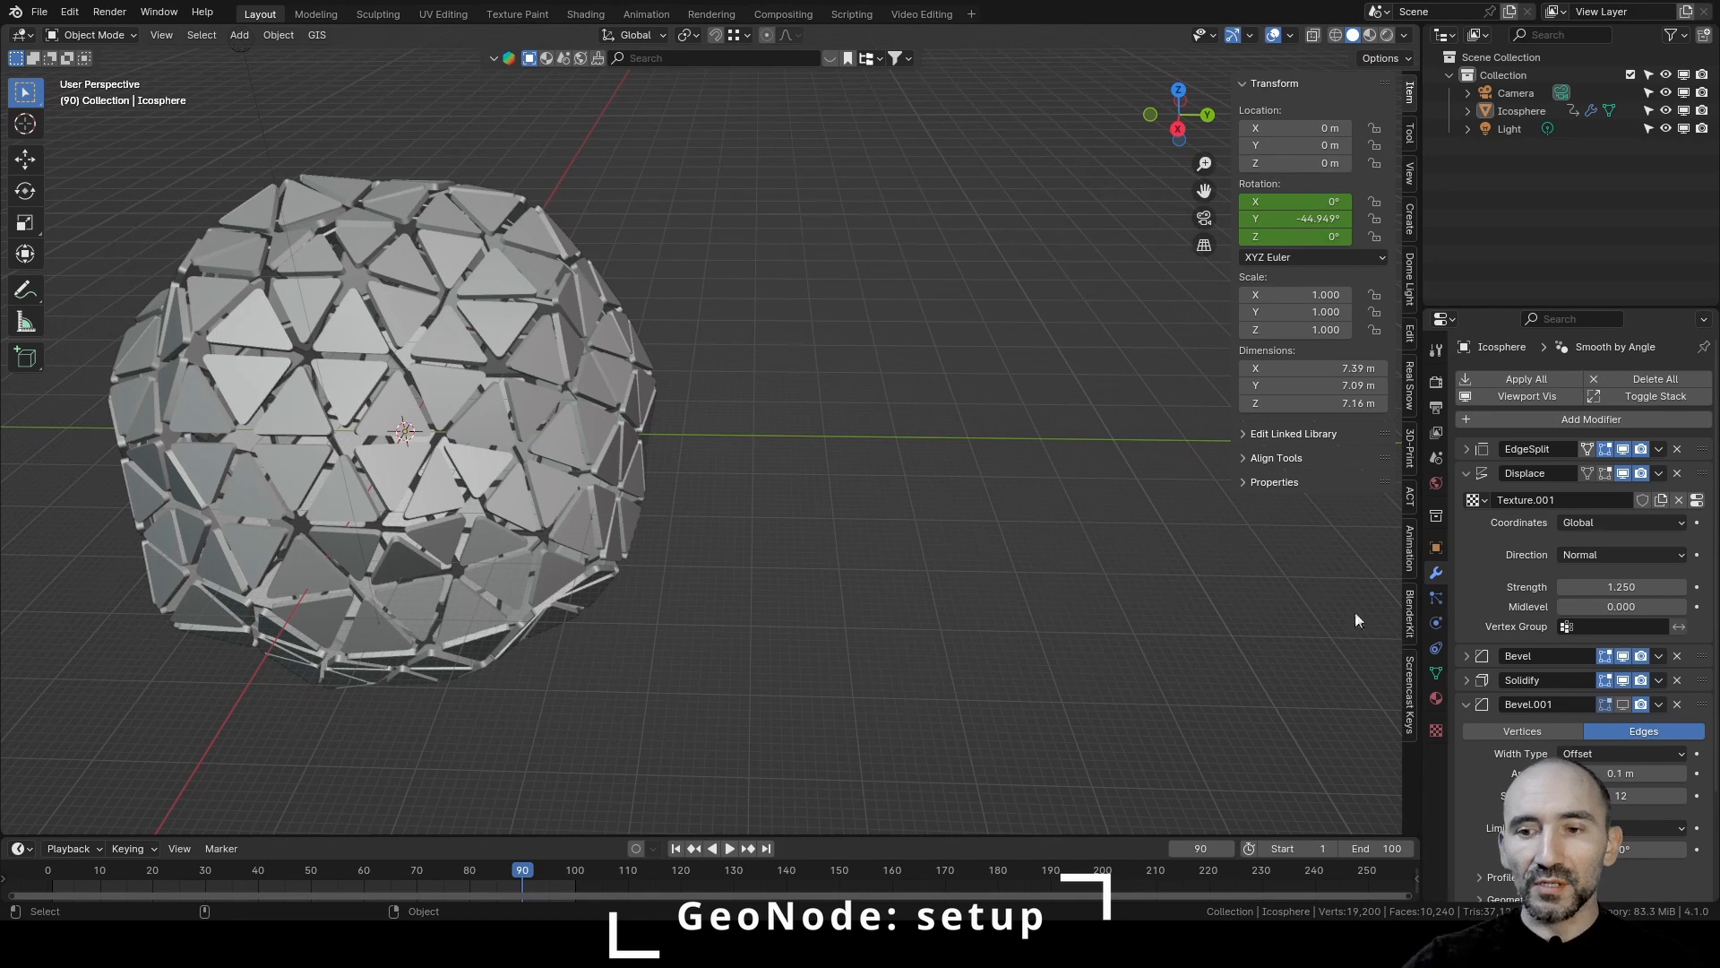
# Review the icosphere's modifier stack and collapse the Displace modifier's settings
pyautogui.scroll(-4, 1601, 648)
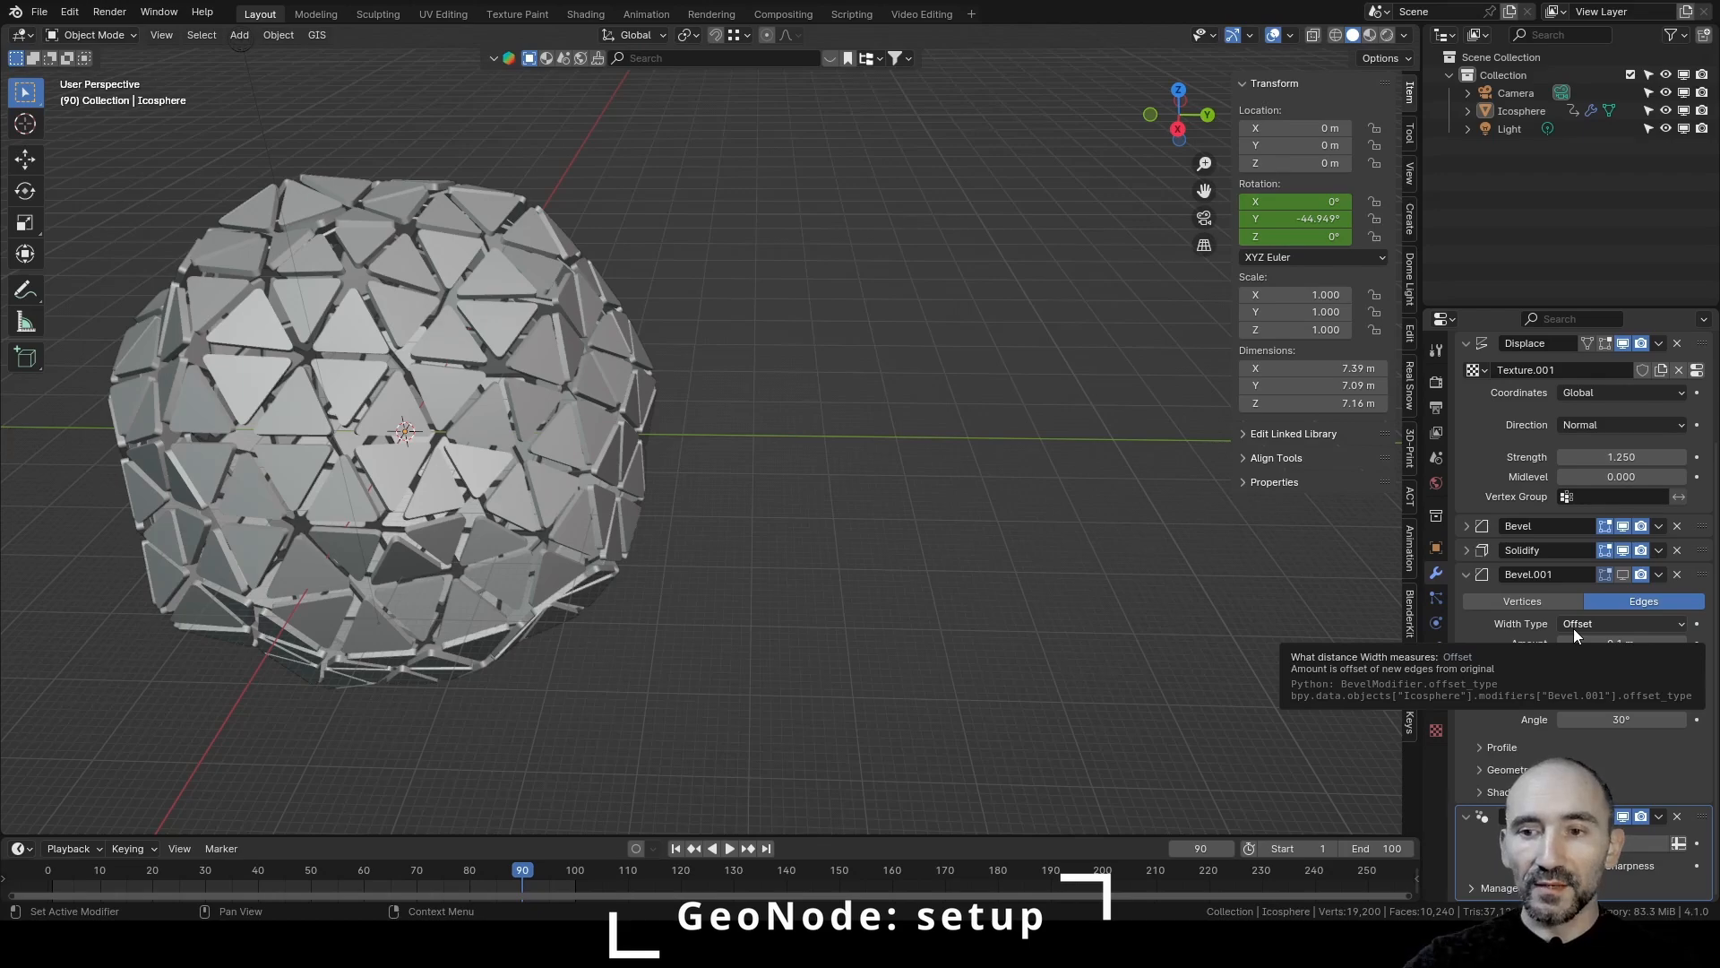
pyautogui.scroll(3, 449, 459)
pyautogui.keyDown('shift'); pyautogui.moveTo(449, 459); pyautogui.dragTo(582, 477, button='middle'); pyautogui.keyUp('shift')
pyautogui.scroll(-4, 869, 486)
pyautogui.scroll(4, 1567, 448)
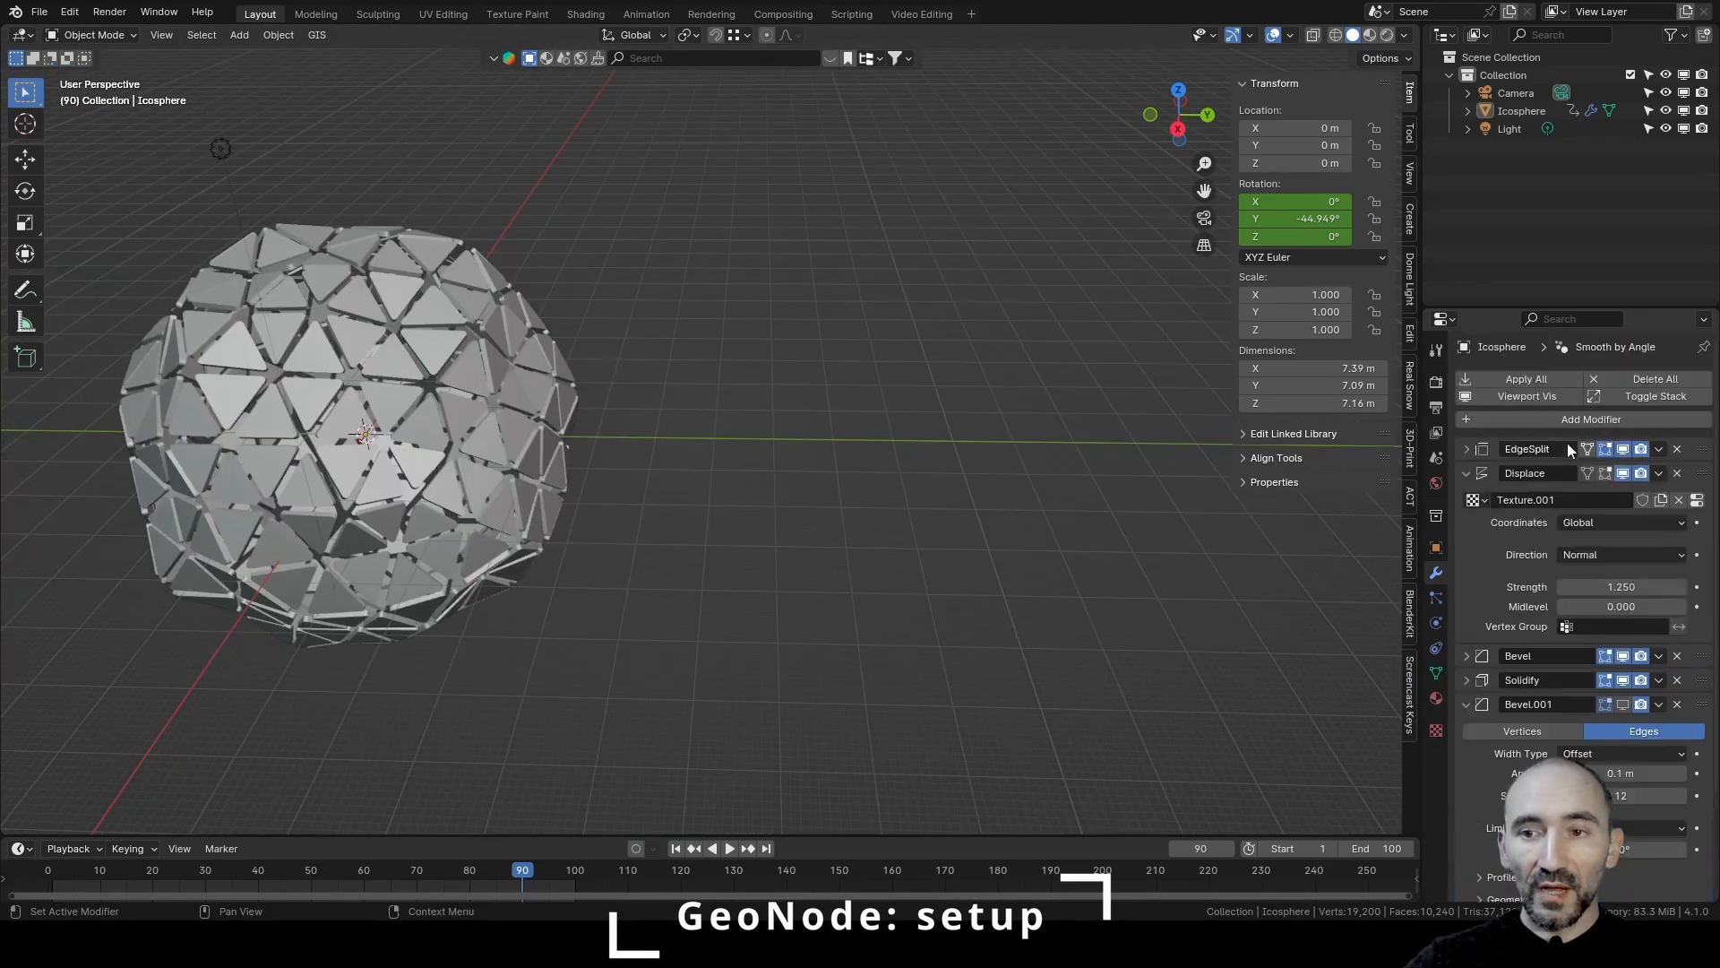
pyautogui.click(1469, 473)
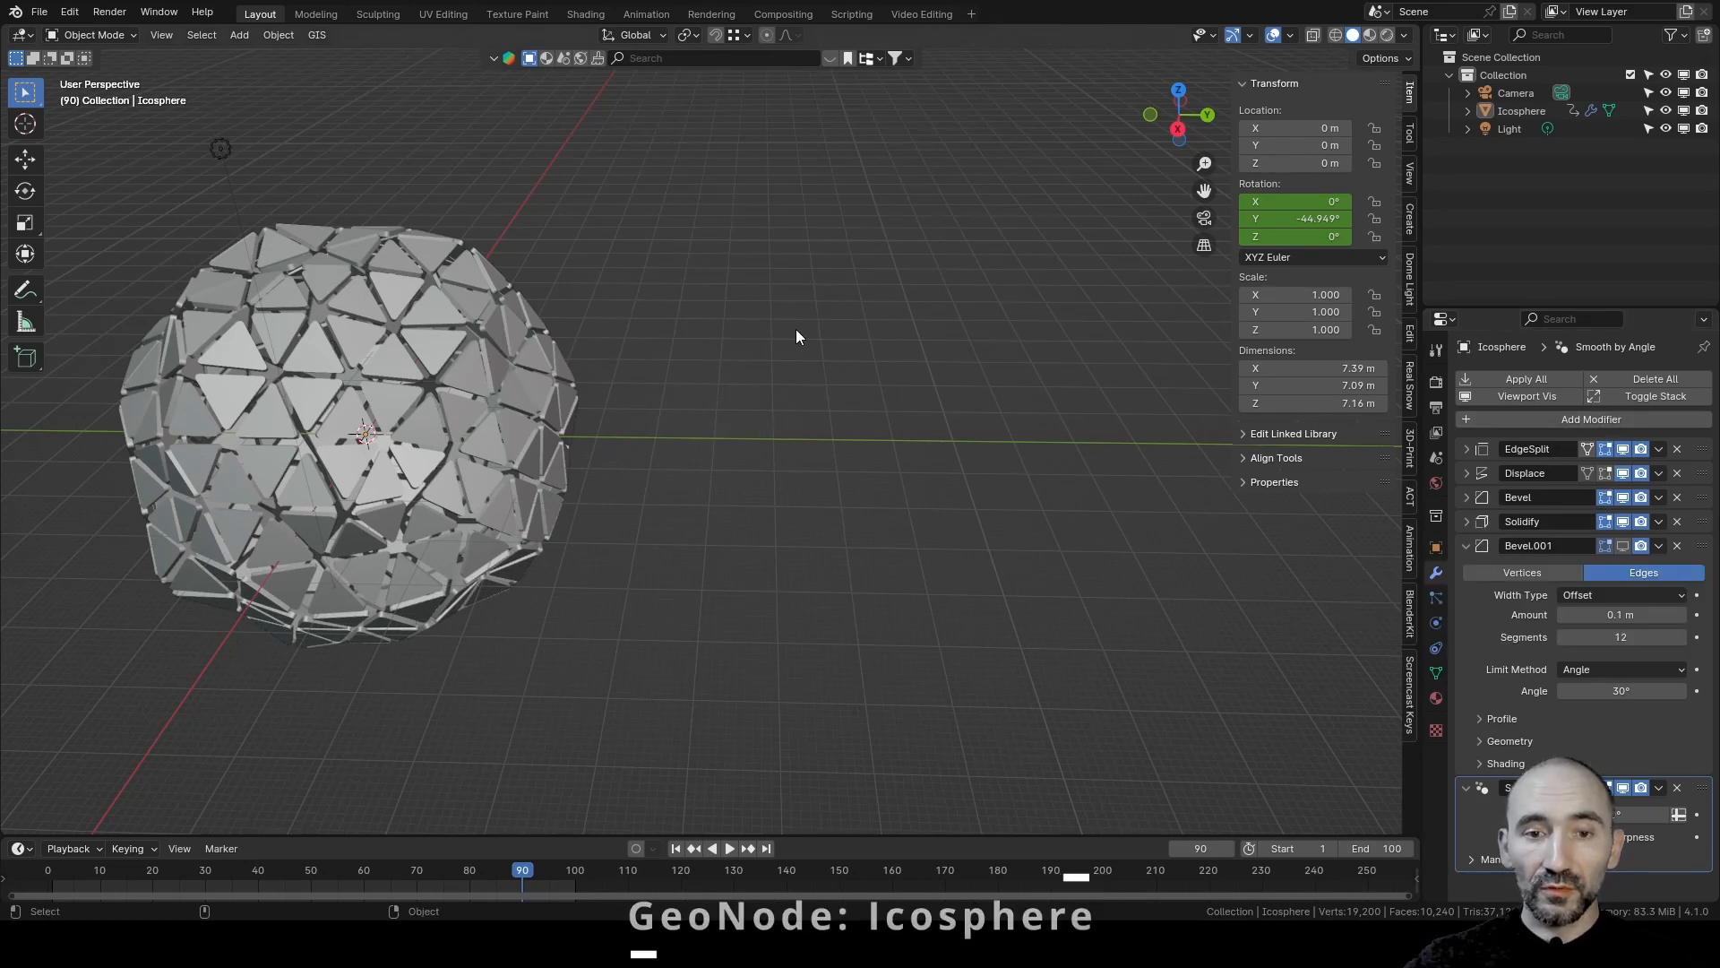
# Add a mesh plane and set its Y location to 8 m
pyautogui.hotkey('shift', 'a')
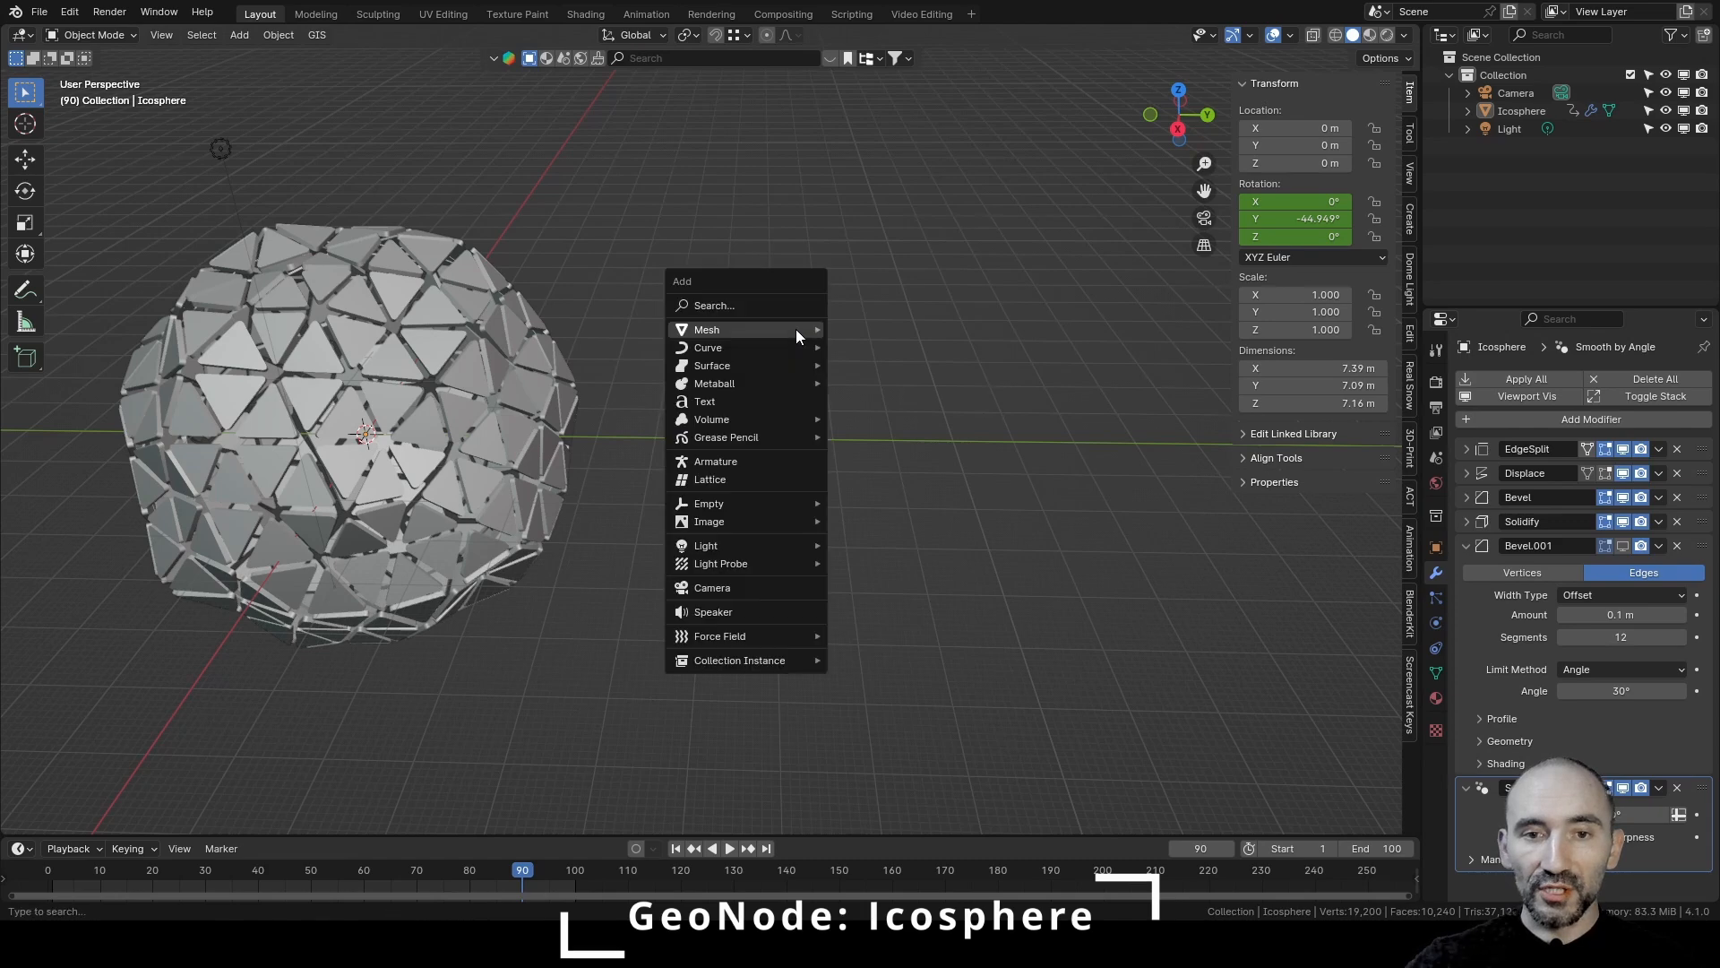
pyautogui.moveTo(796, 331)
pyautogui.click(868, 330)
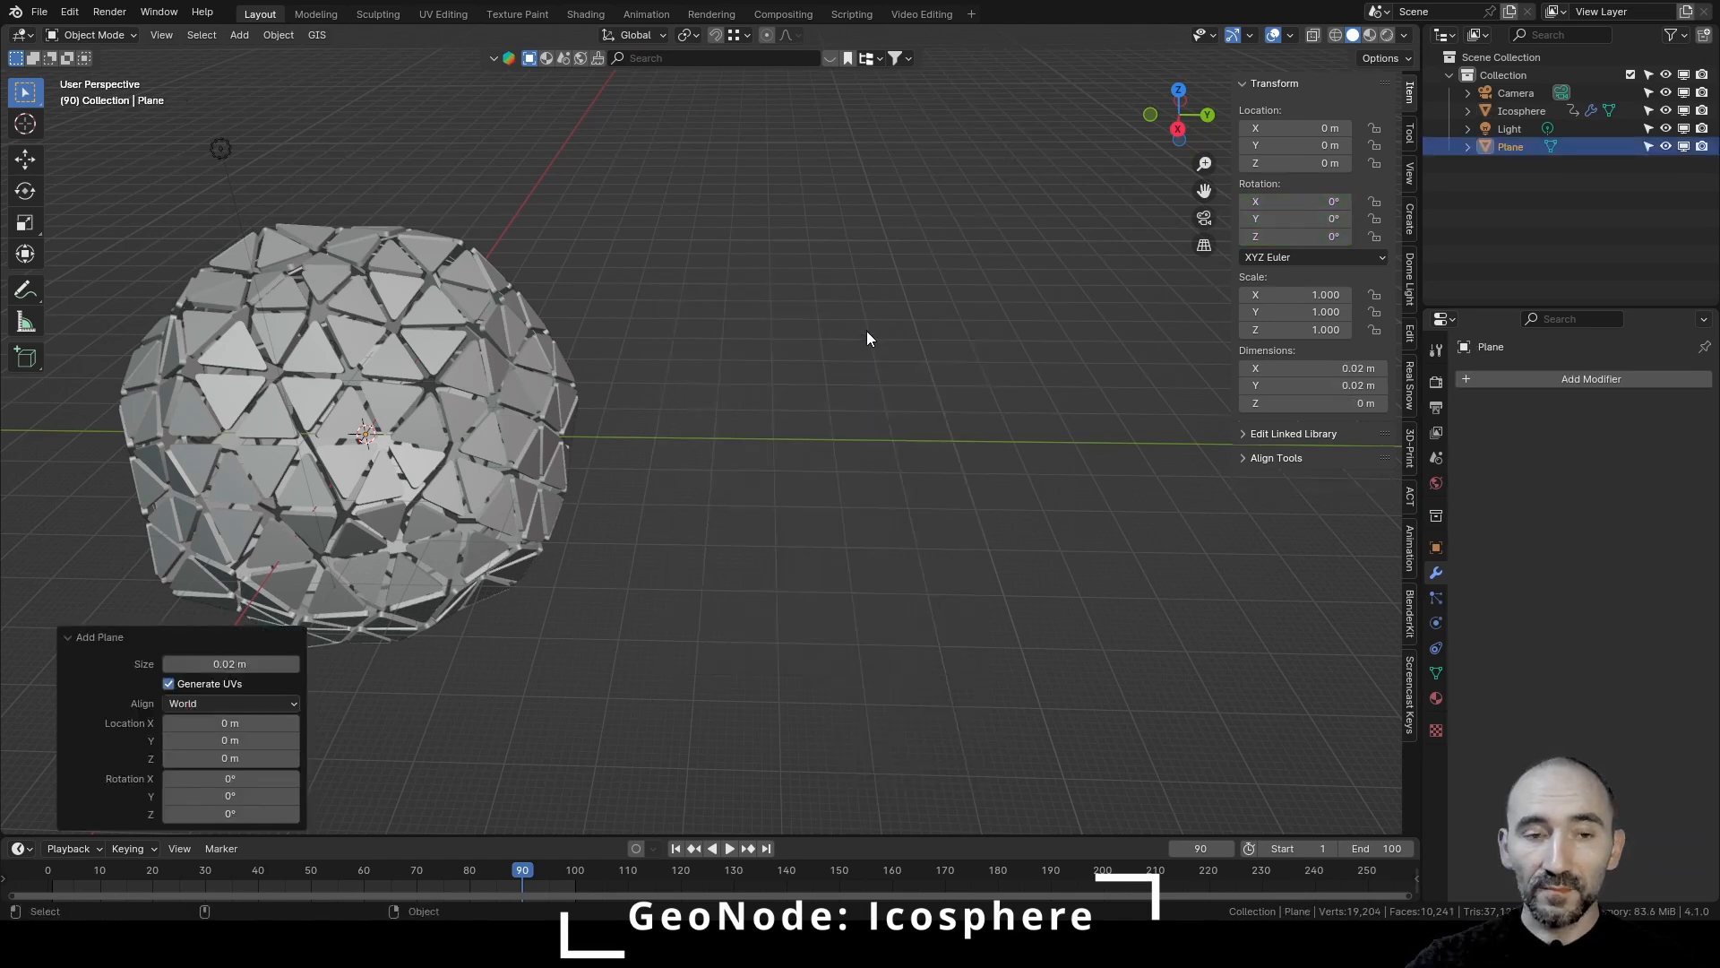
pyautogui.moveTo(1308, 145); pyautogui.dragTo(1380, 145)
pyautogui.click(1295, 145)
pyautogui.write('8')
pyautogui.press('Return')
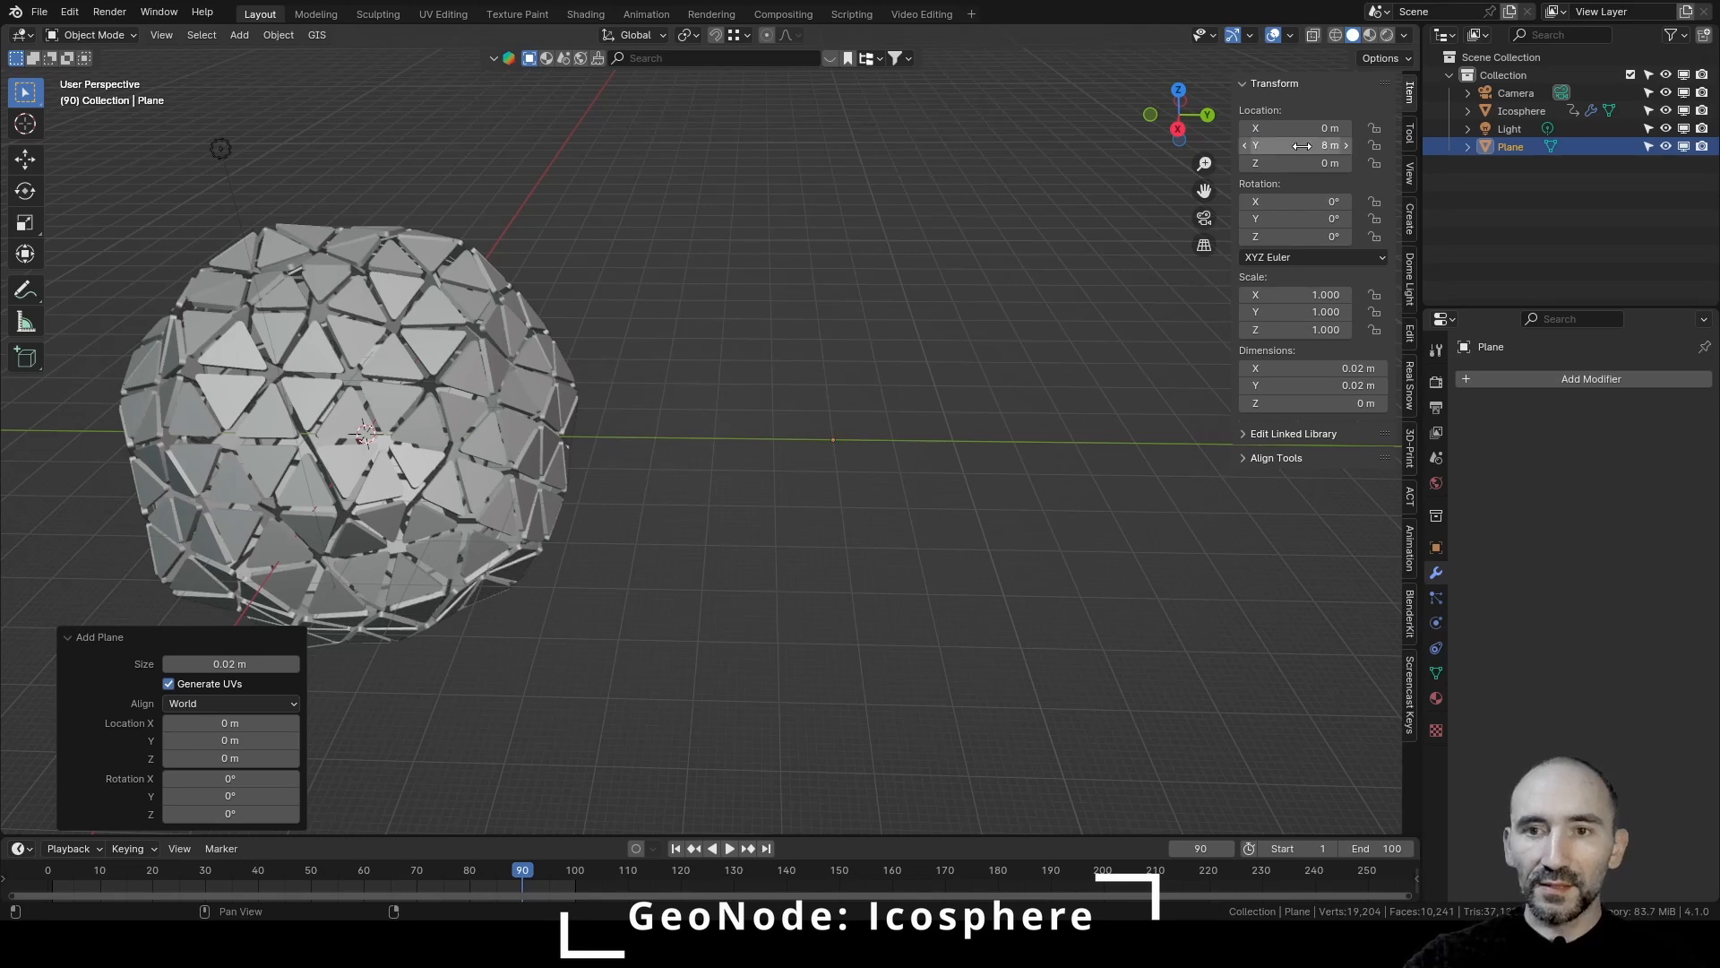
# Add a Geometry Nodes workspace and create a new geometry node tree for the plane
pyautogui.click(972, 15)
pyautogui.moveTo(967, 49)
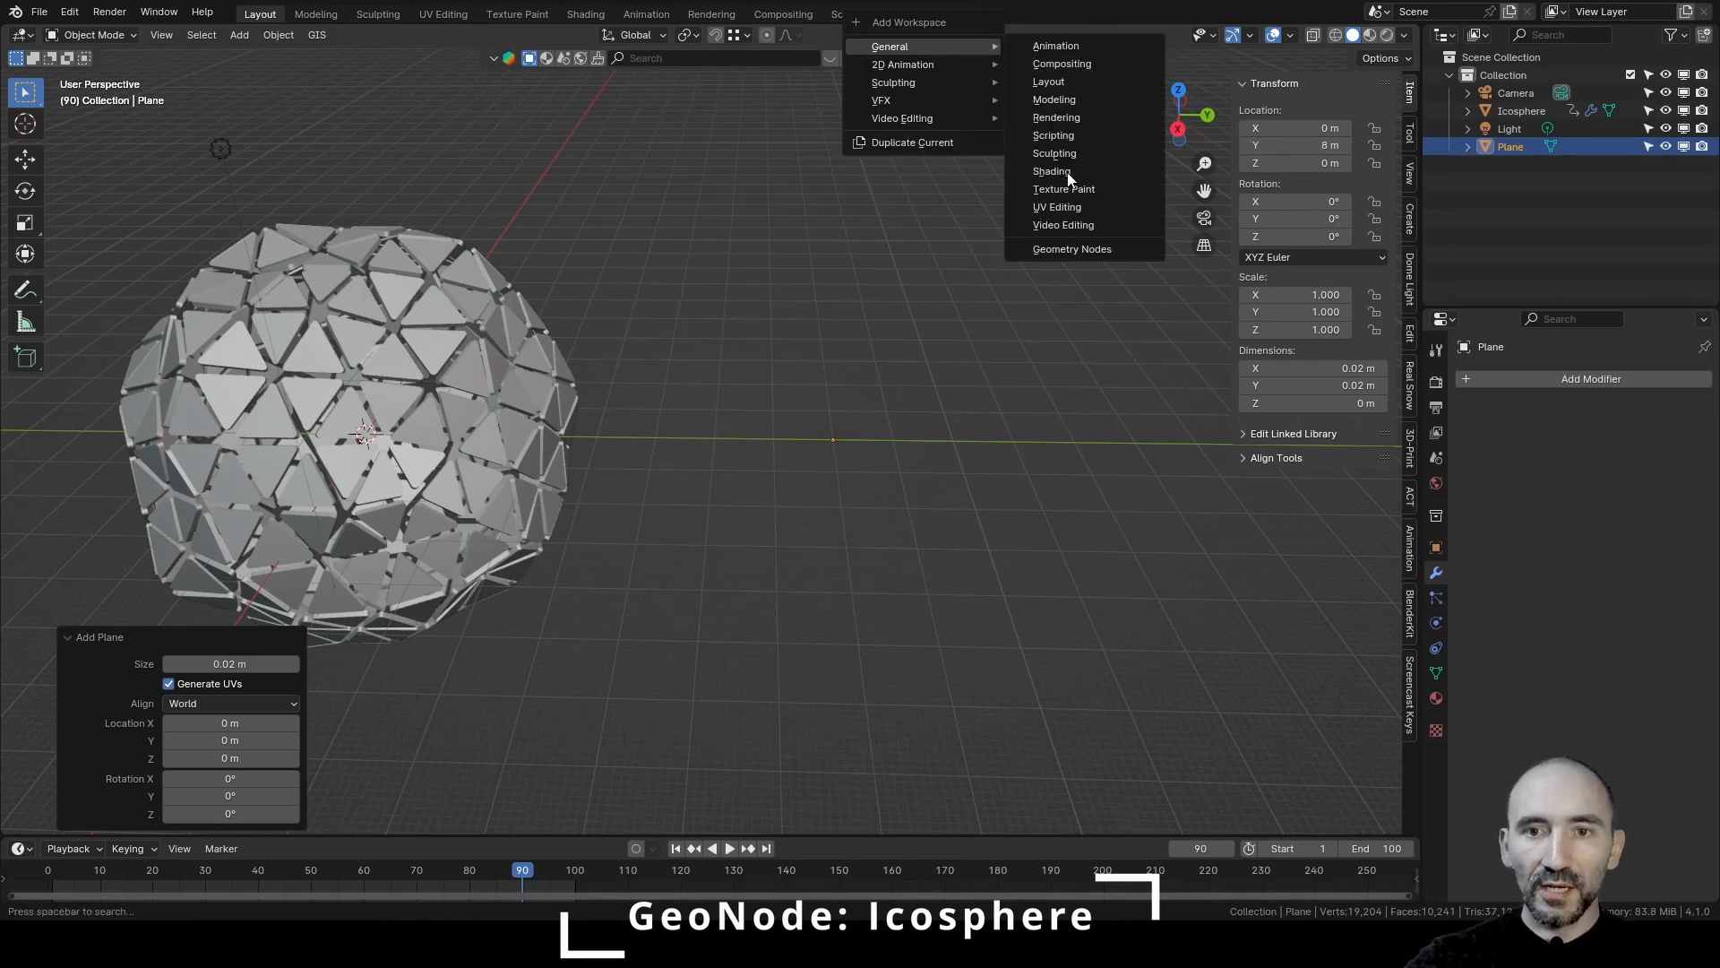
pyautogui.click(1067, 251)
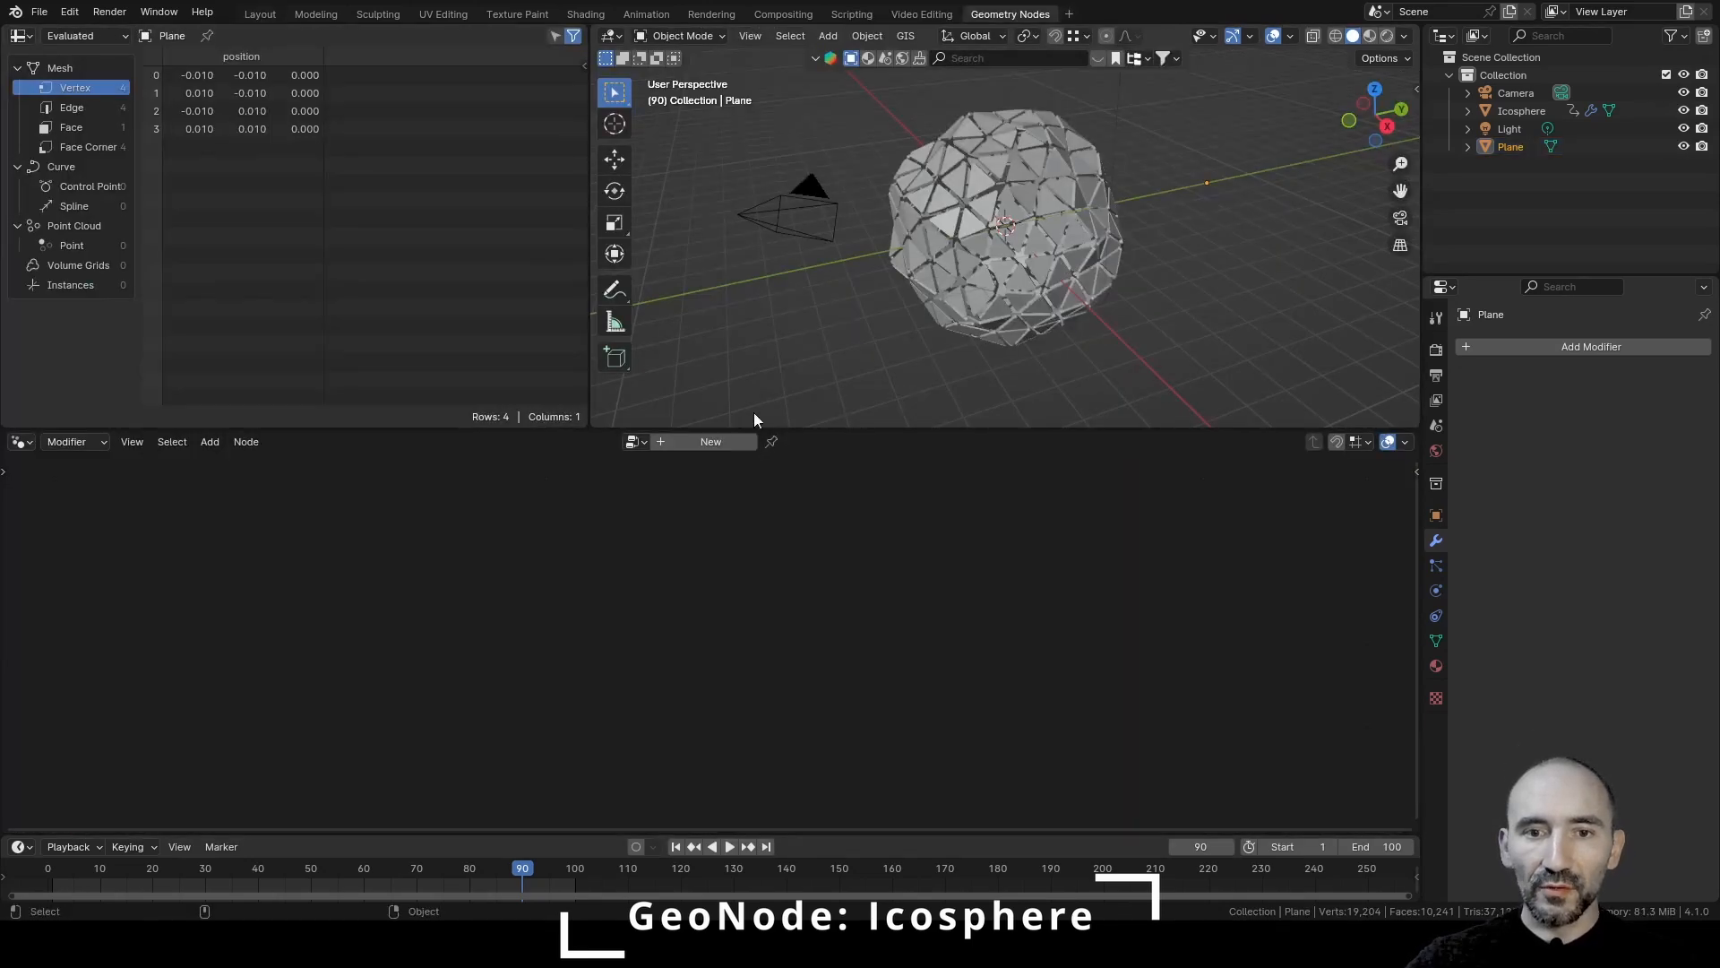
pyautogui.click(694, 444)
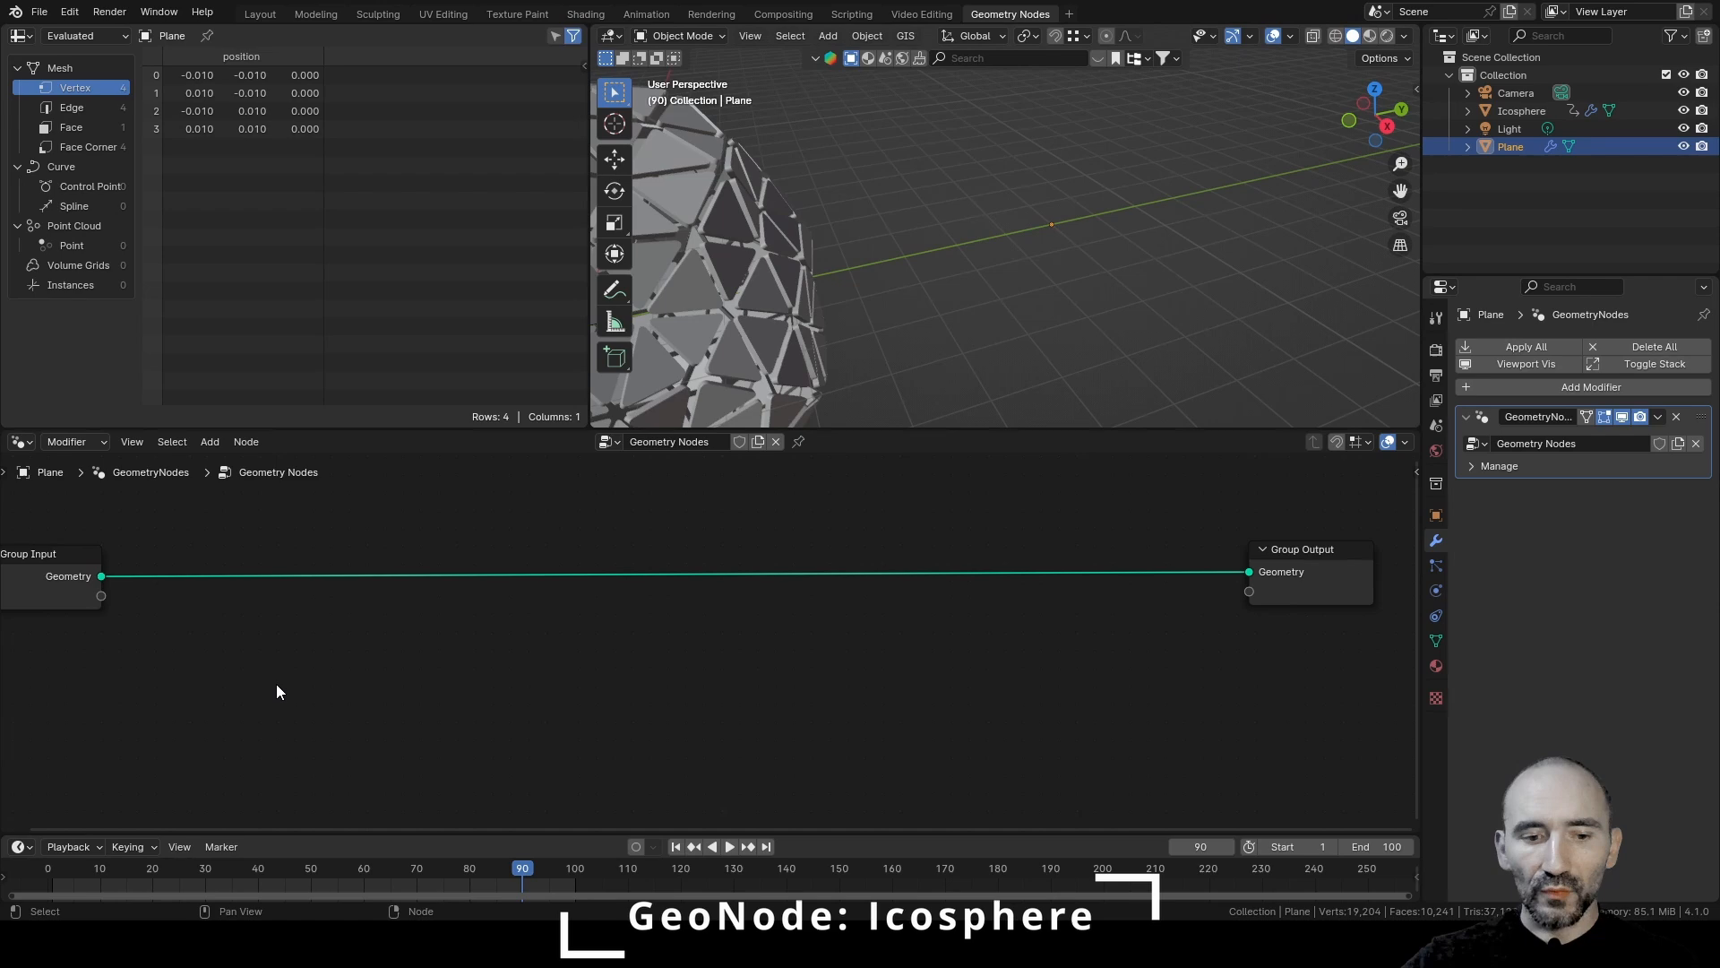
# Insert an Ico Sphere node feeding the Group Output and delete the Group Input node
pyautogui.press('F3')
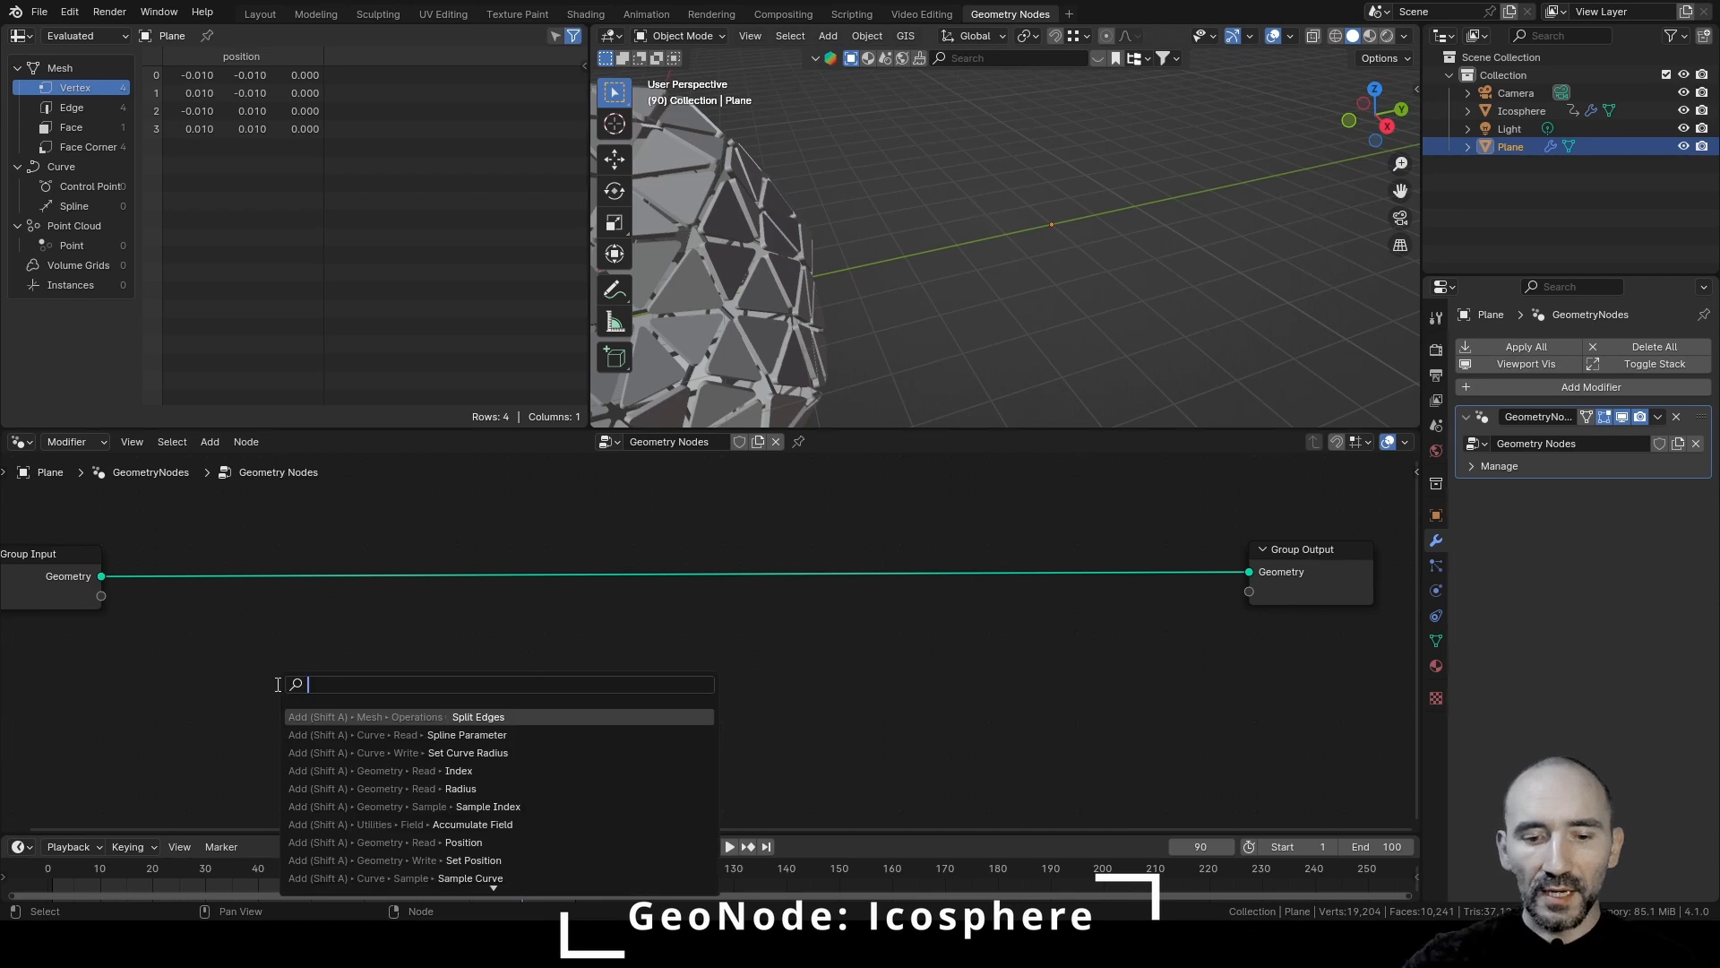
pyautogui.write('icos')
pyautogui.press('Return')
pyautogui.click(136, 526)
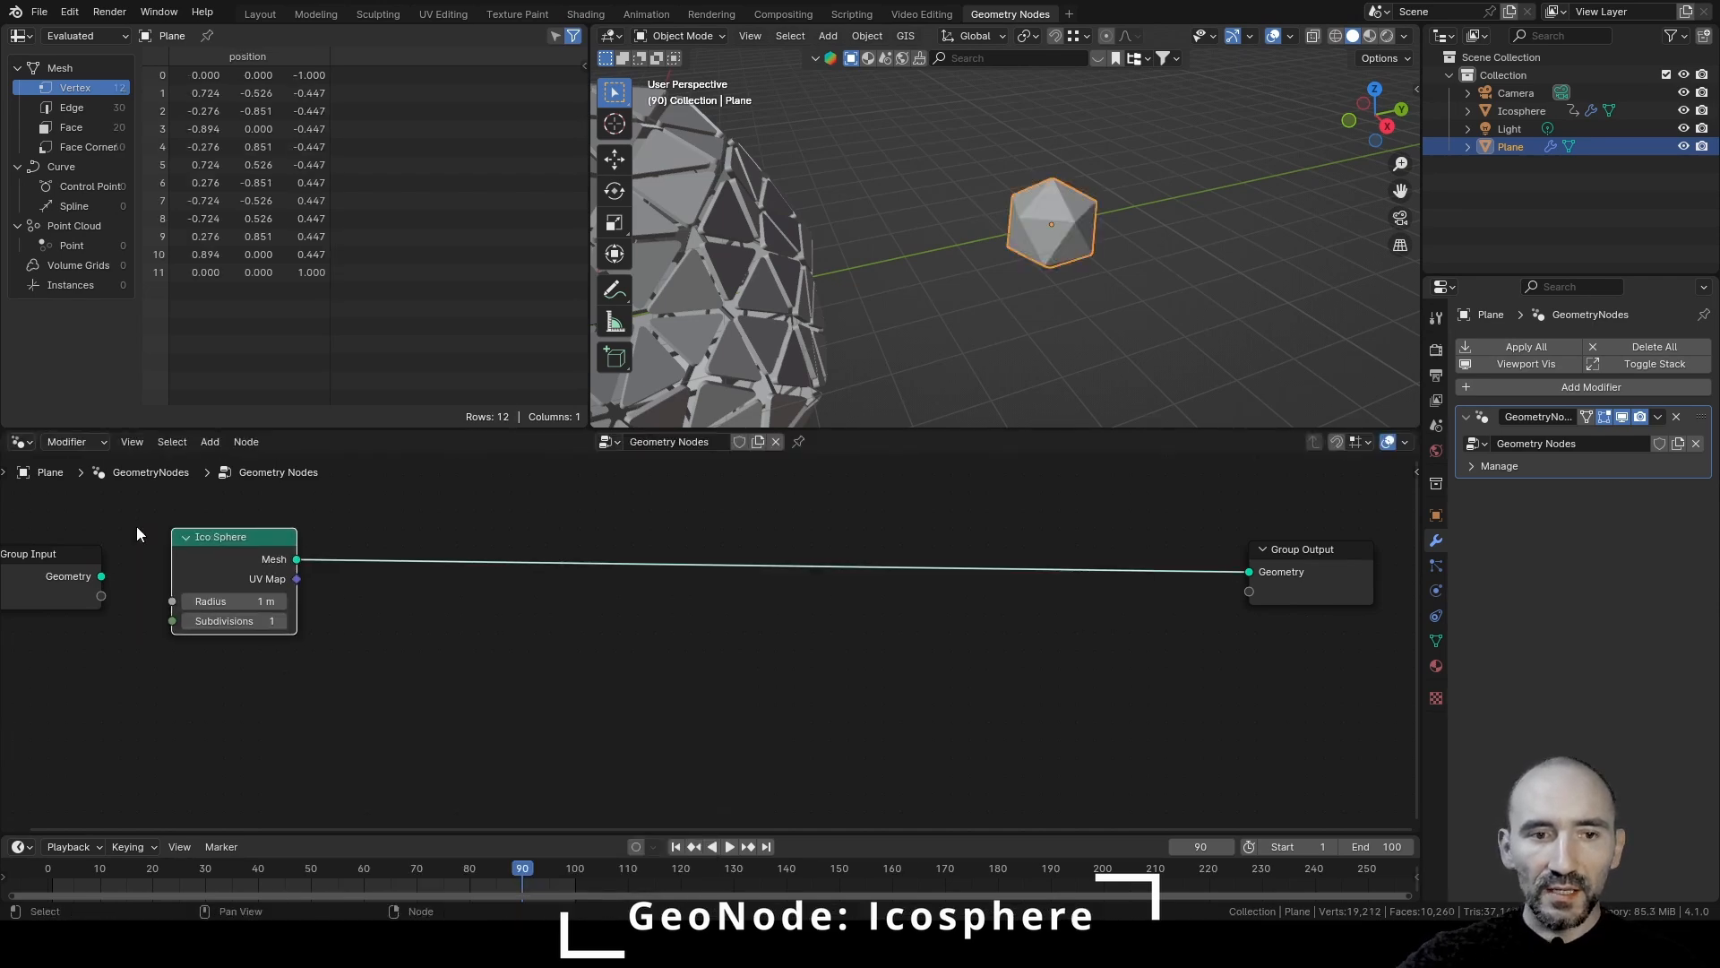
pyautogui.click(66, 574)
pyautogui.press('x')
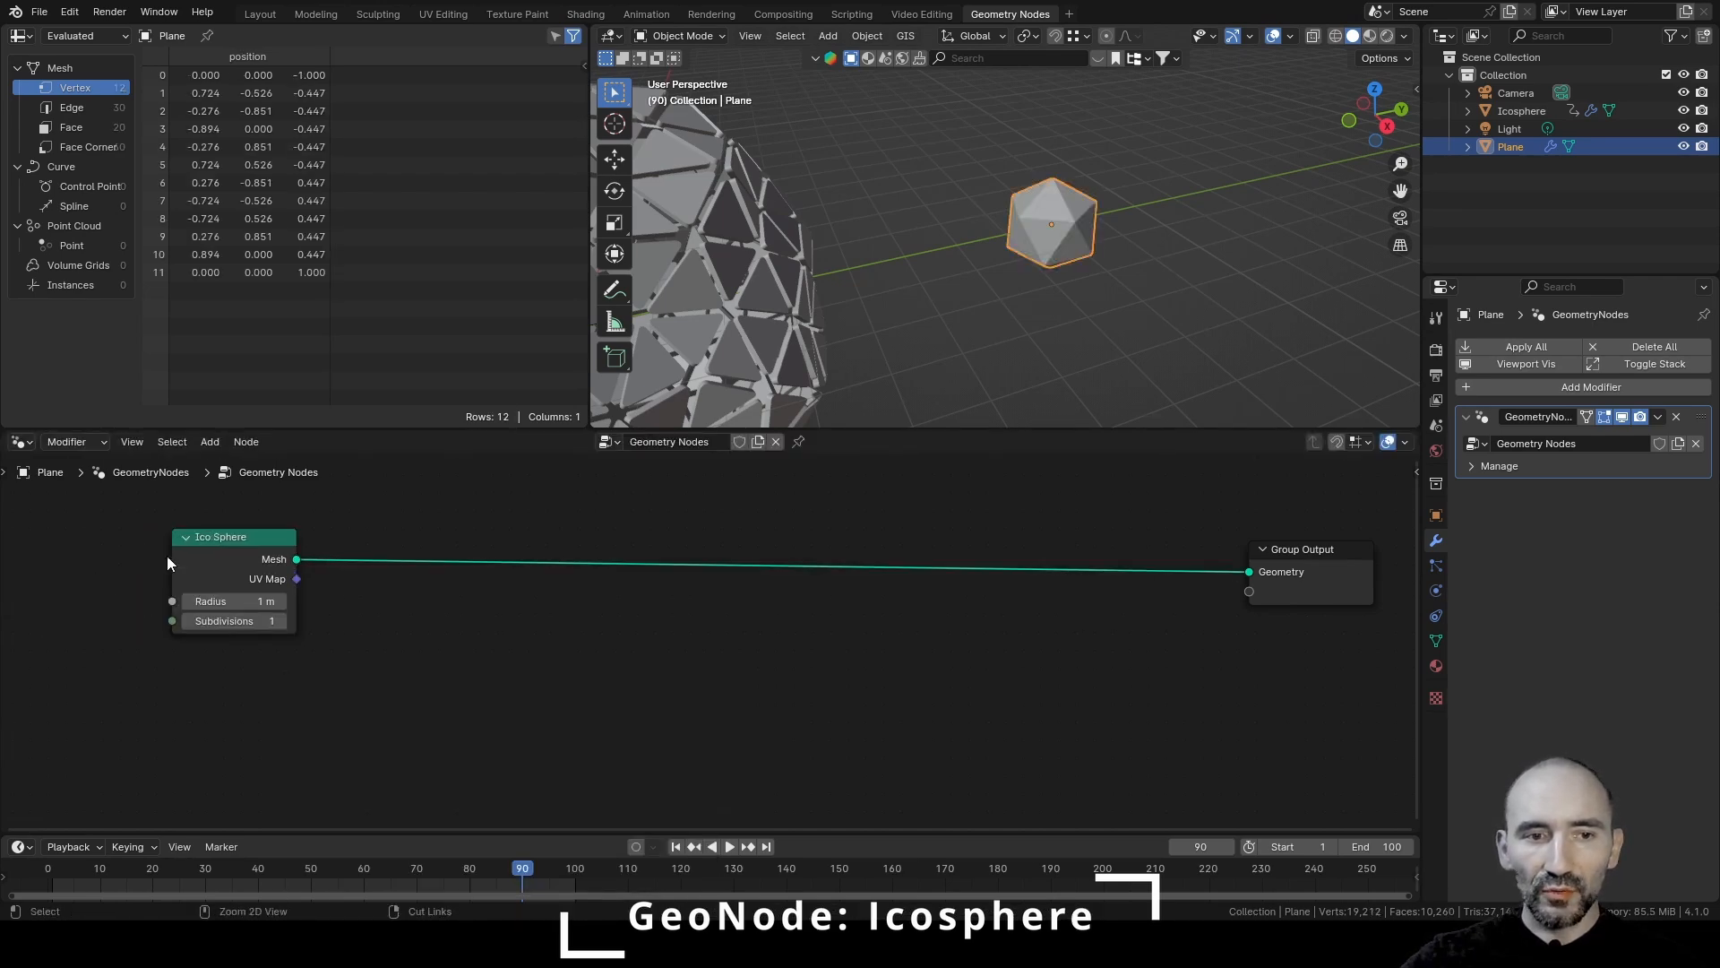
# Move the Ico Sphere node to the start of the tree and set its subdivisions to 3
pyautogui.moveTo(170, 555); pyautogui.dragTo(50, 557)
pyautogui.click(160, 621)
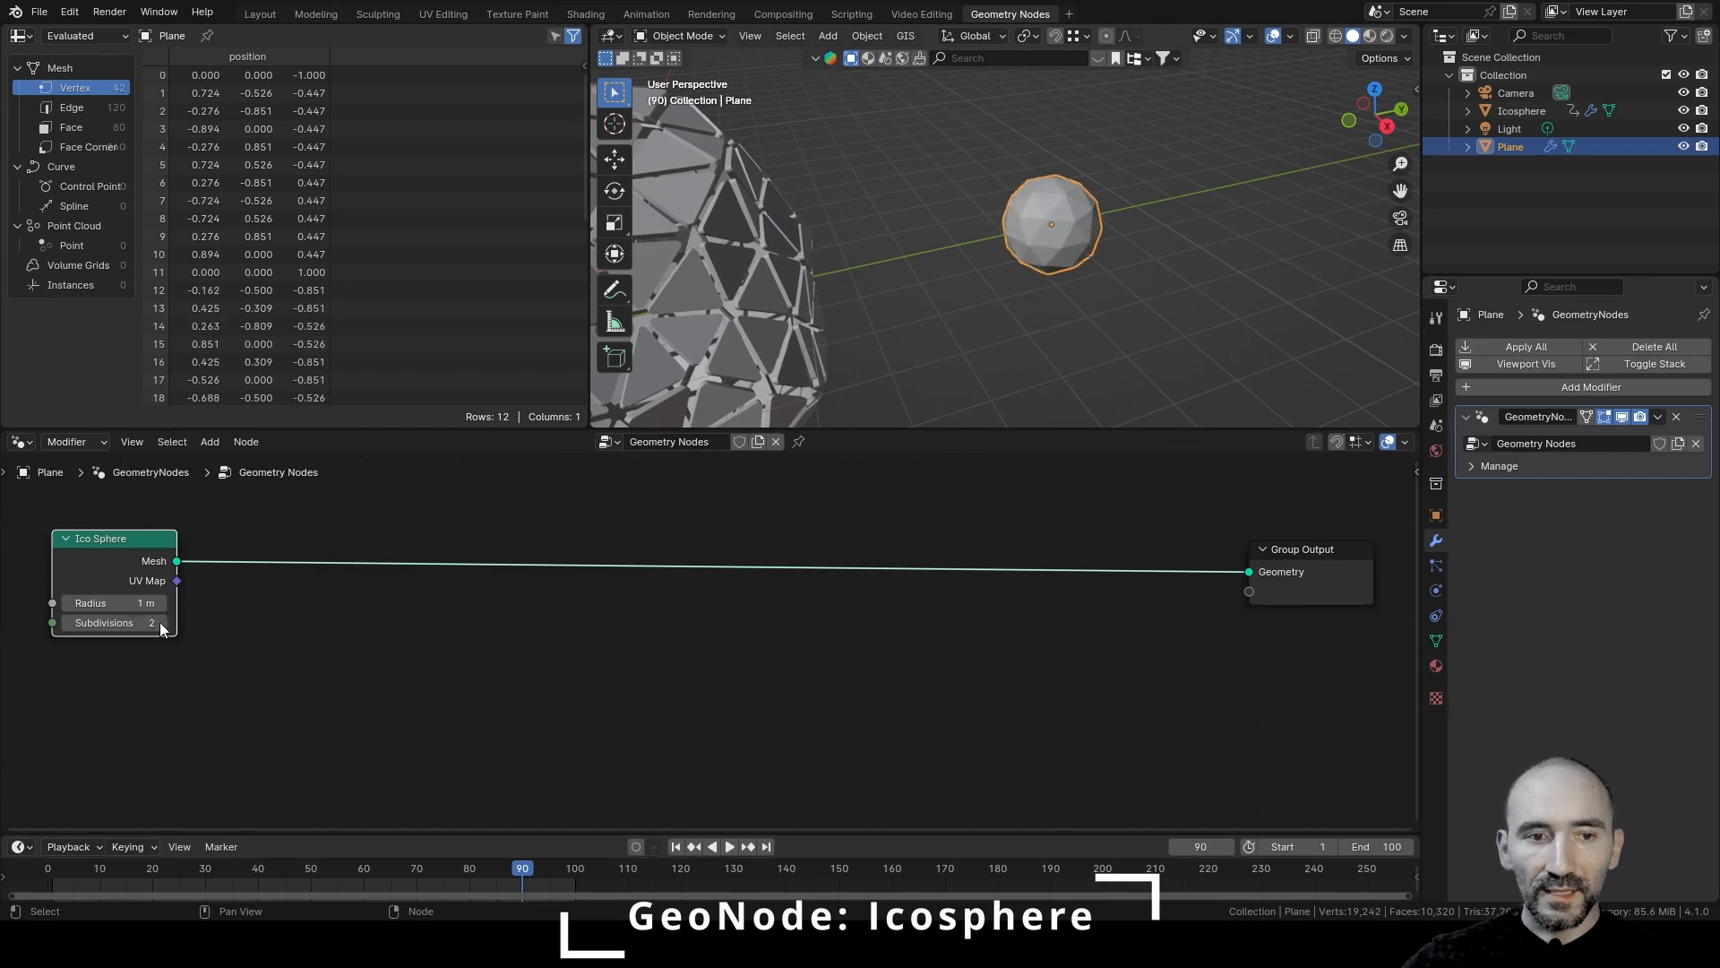
pyautogui.click(159, 622)
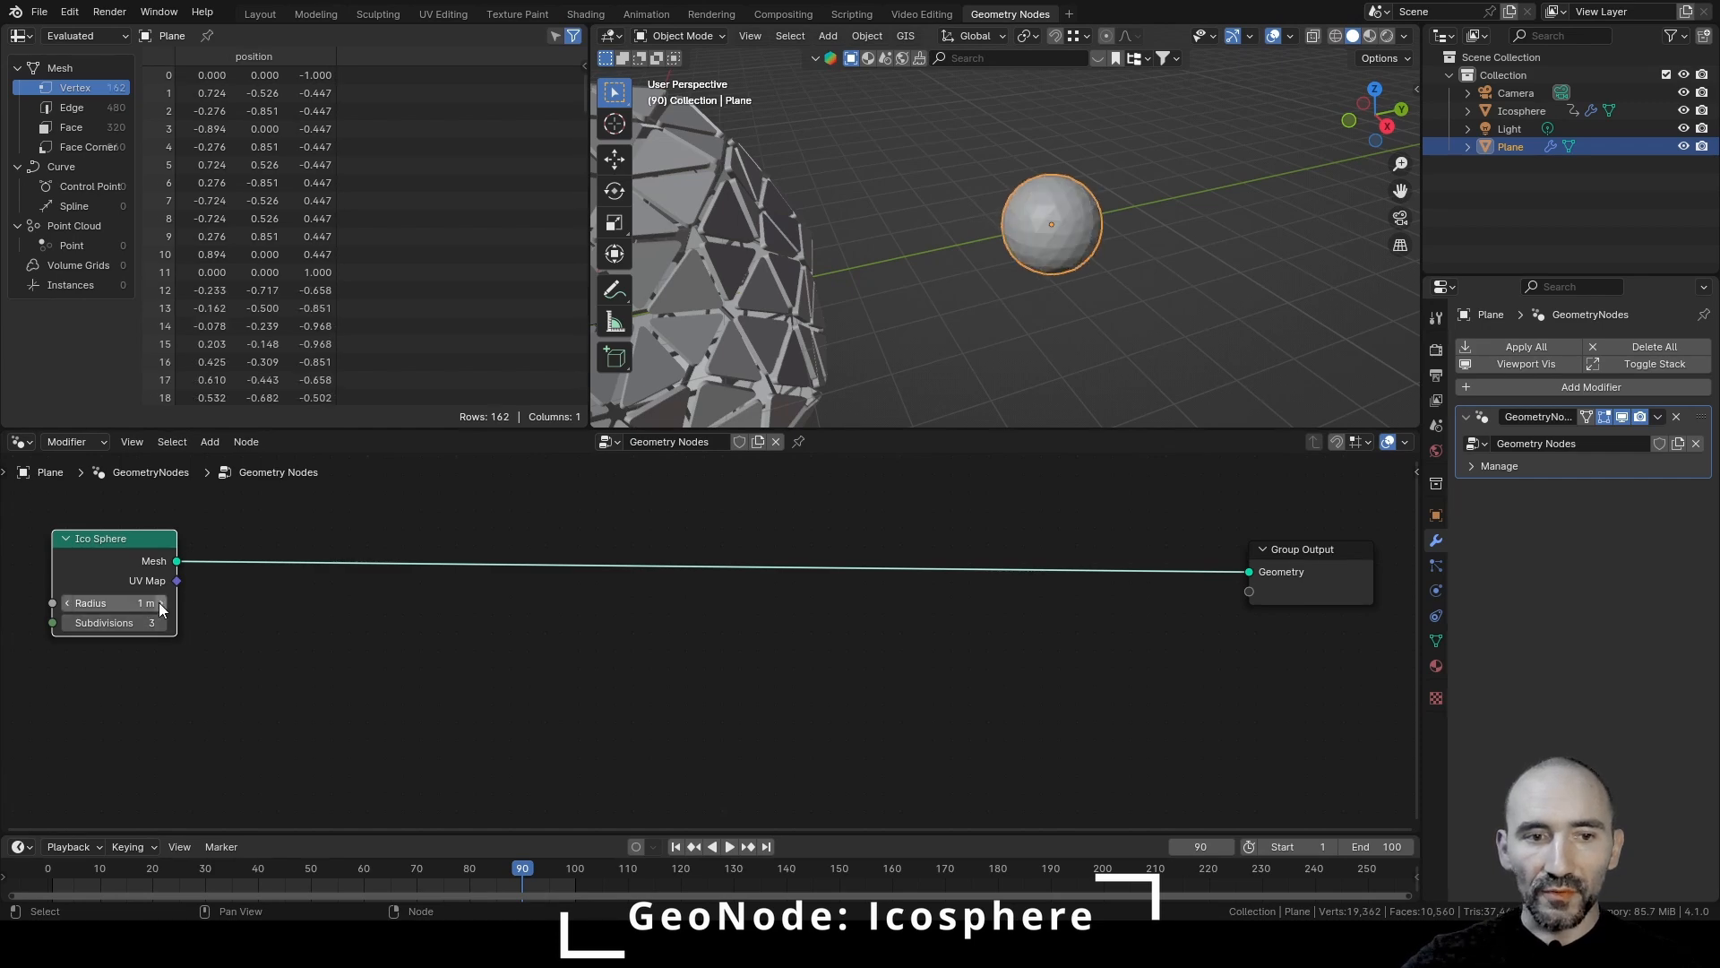
# Disable the original icosphere's Solidify, Bevel and Displace modifiers in the viewport to examine its base dimensions
pyautogui.press('n')
pyautogui.click(722, 149)
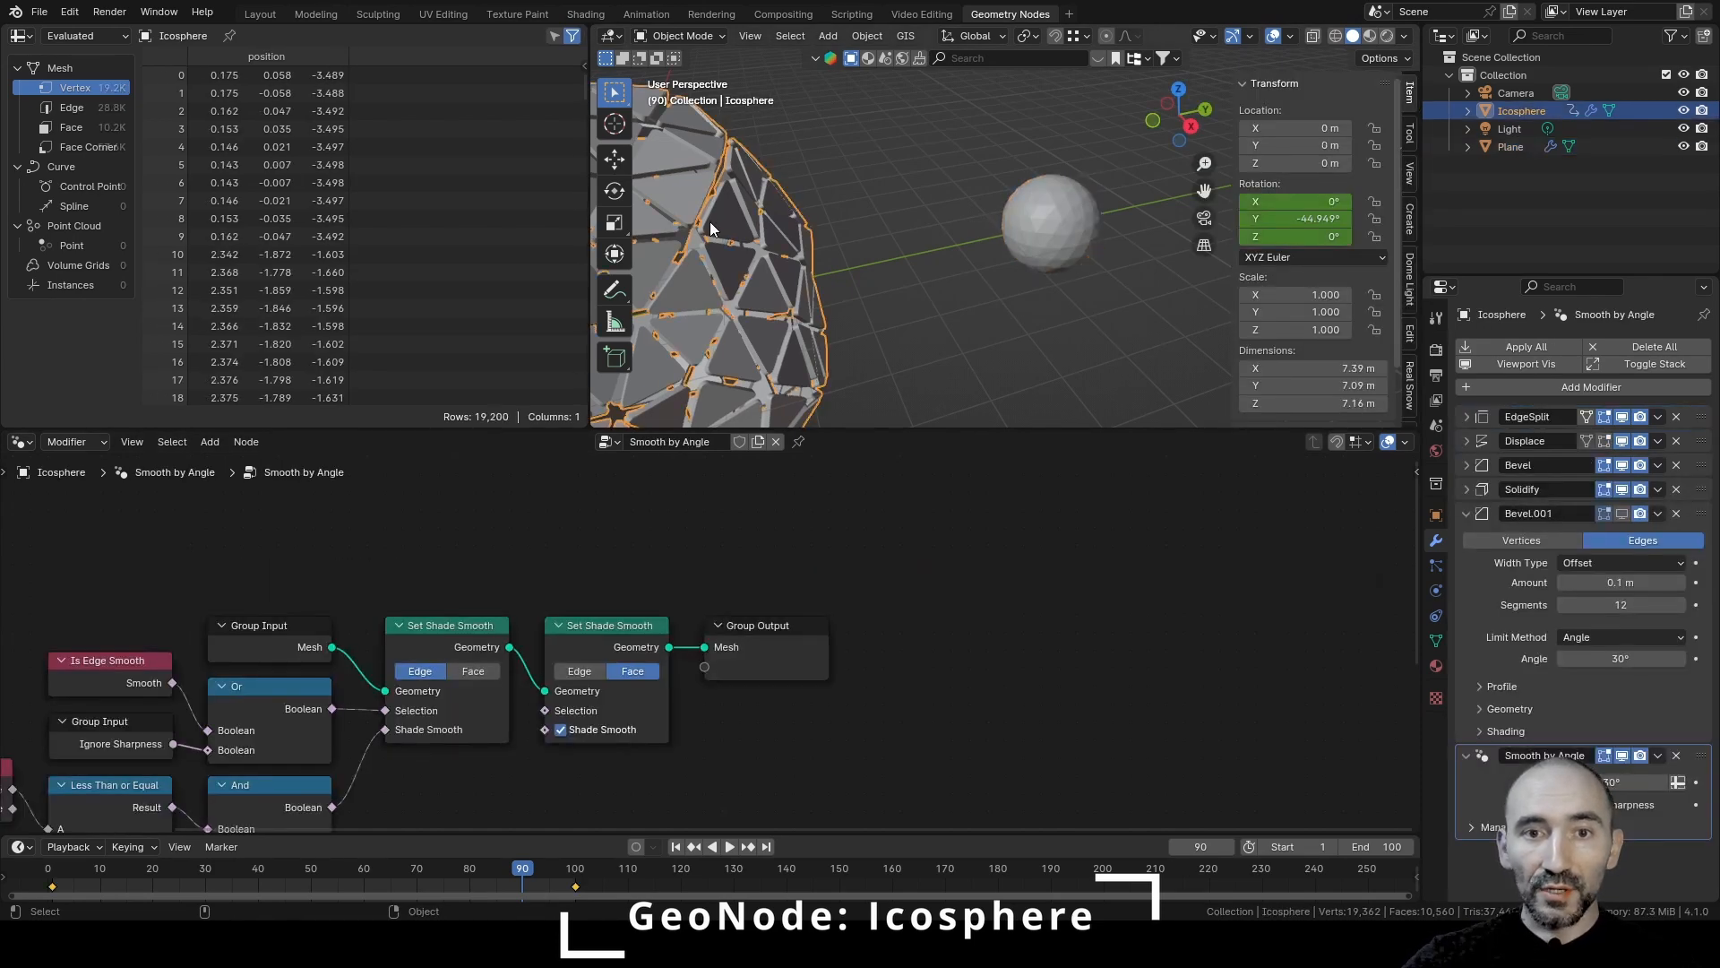
pyautogui.click(1622, 489)
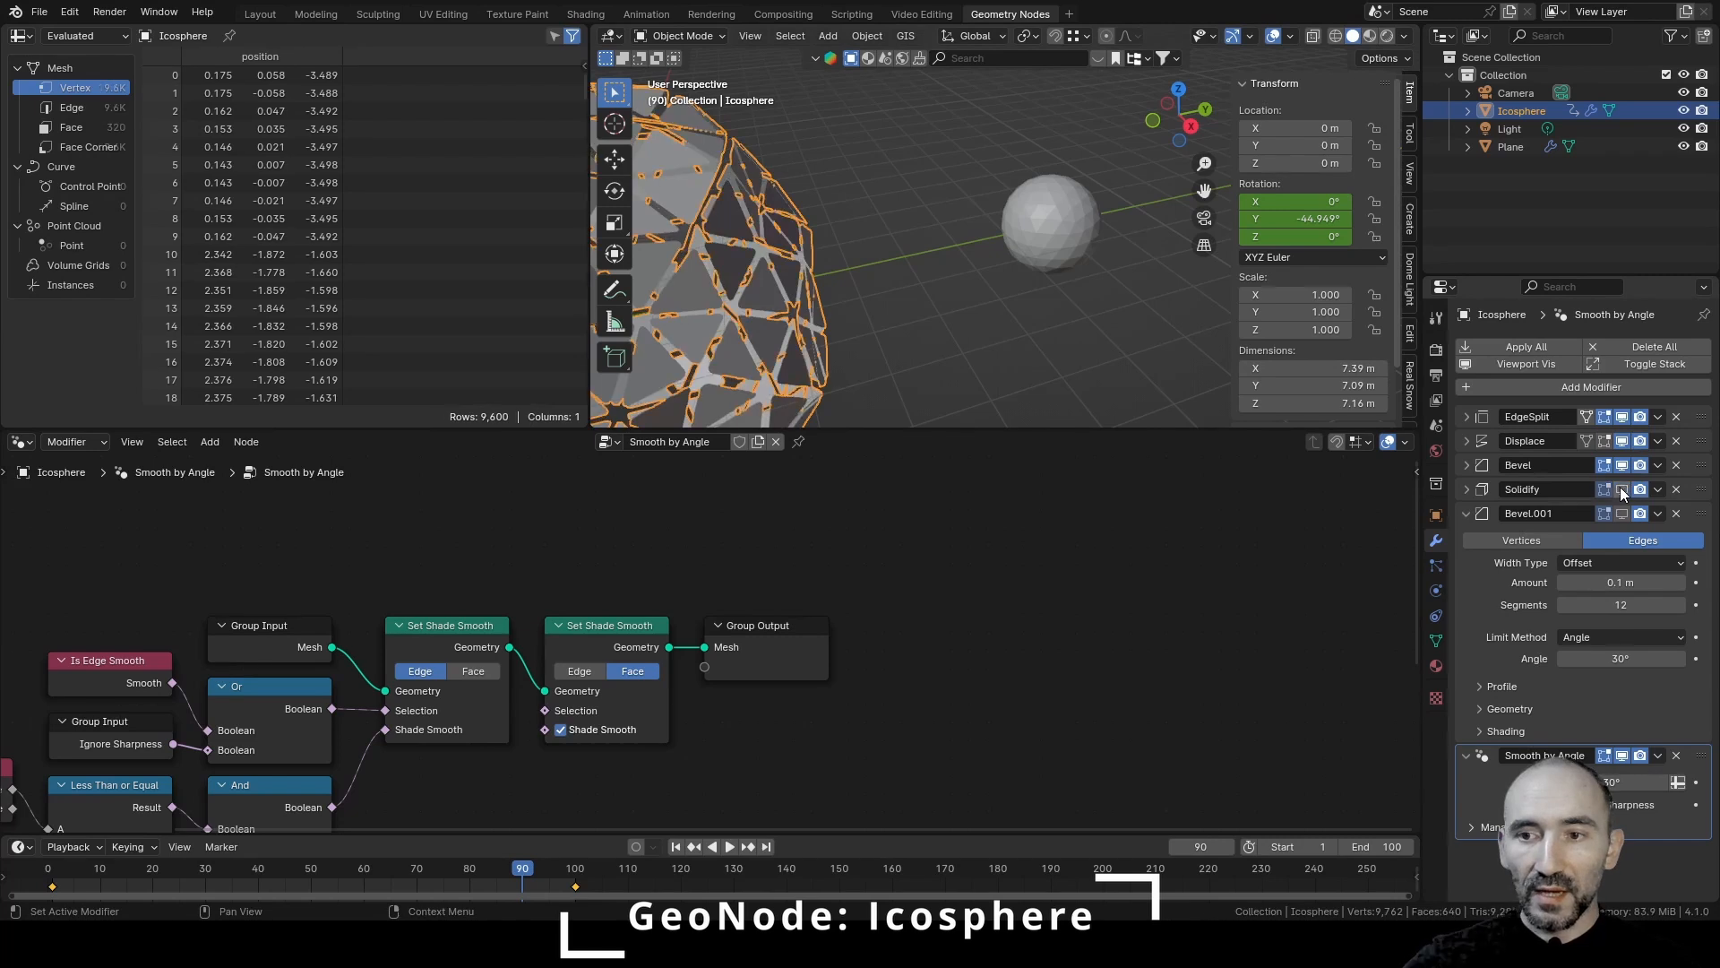
pyautogui.click(1620, 465)
pyautogui.click(1621, 441)
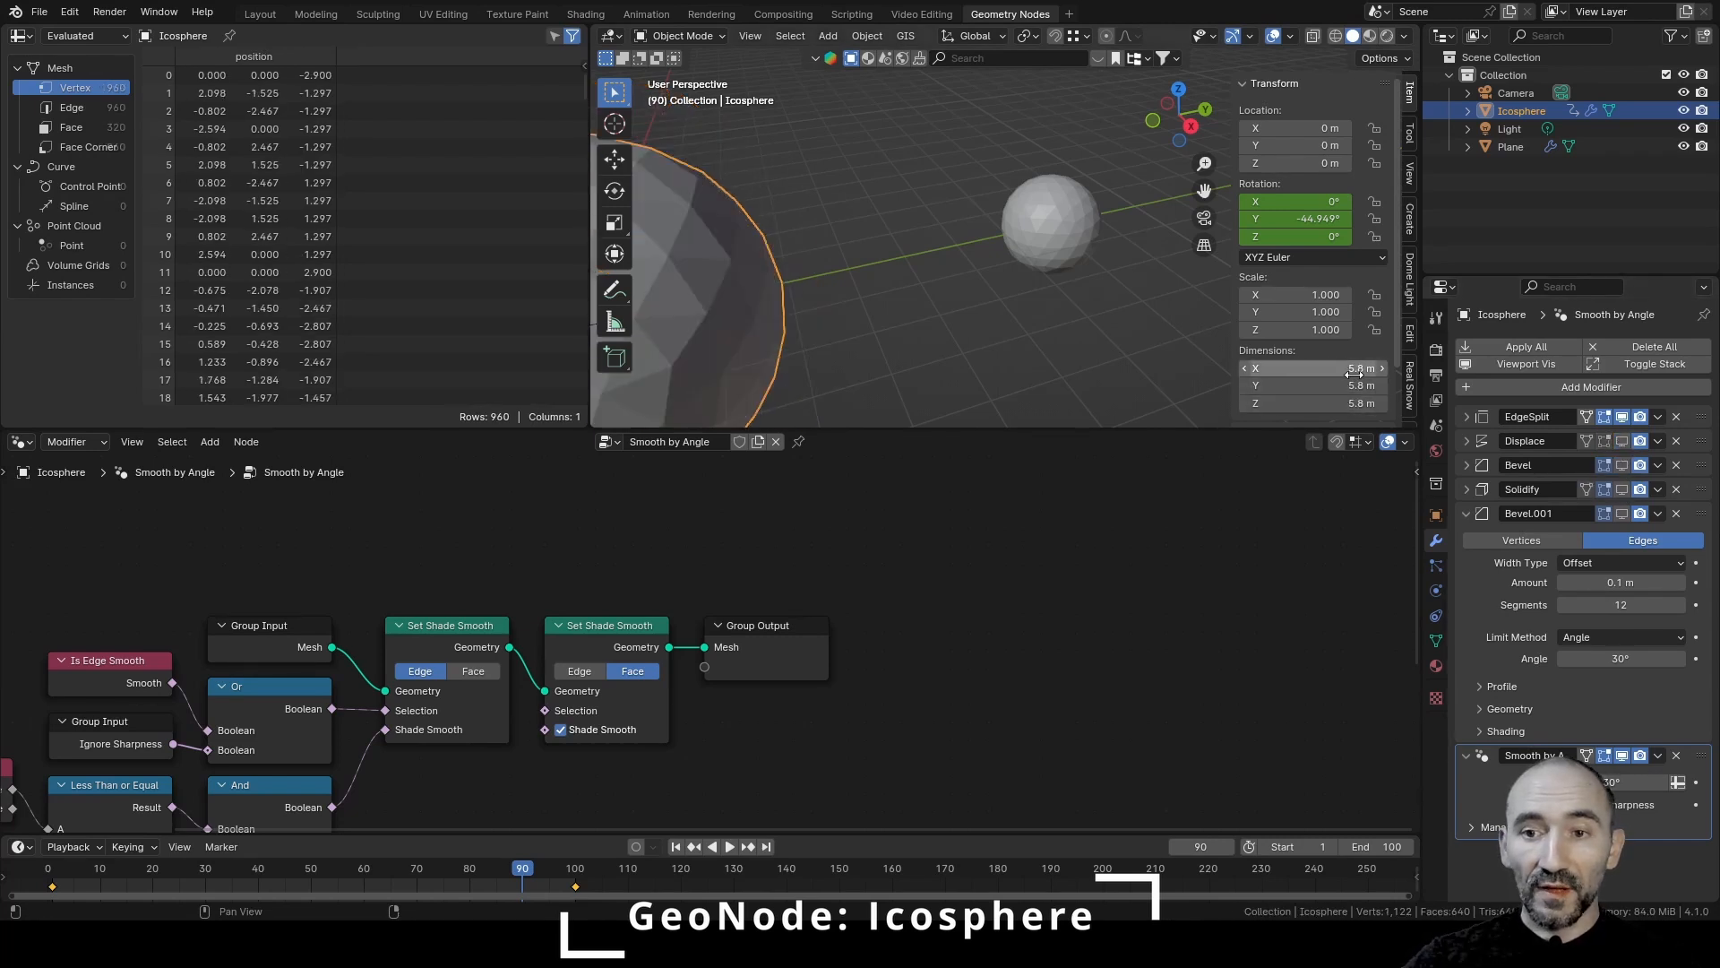
# Select the plane and set the Ico Sphere node's radius to 5.8/2 (2.9 m)
pyautogui.click(1030, 238)
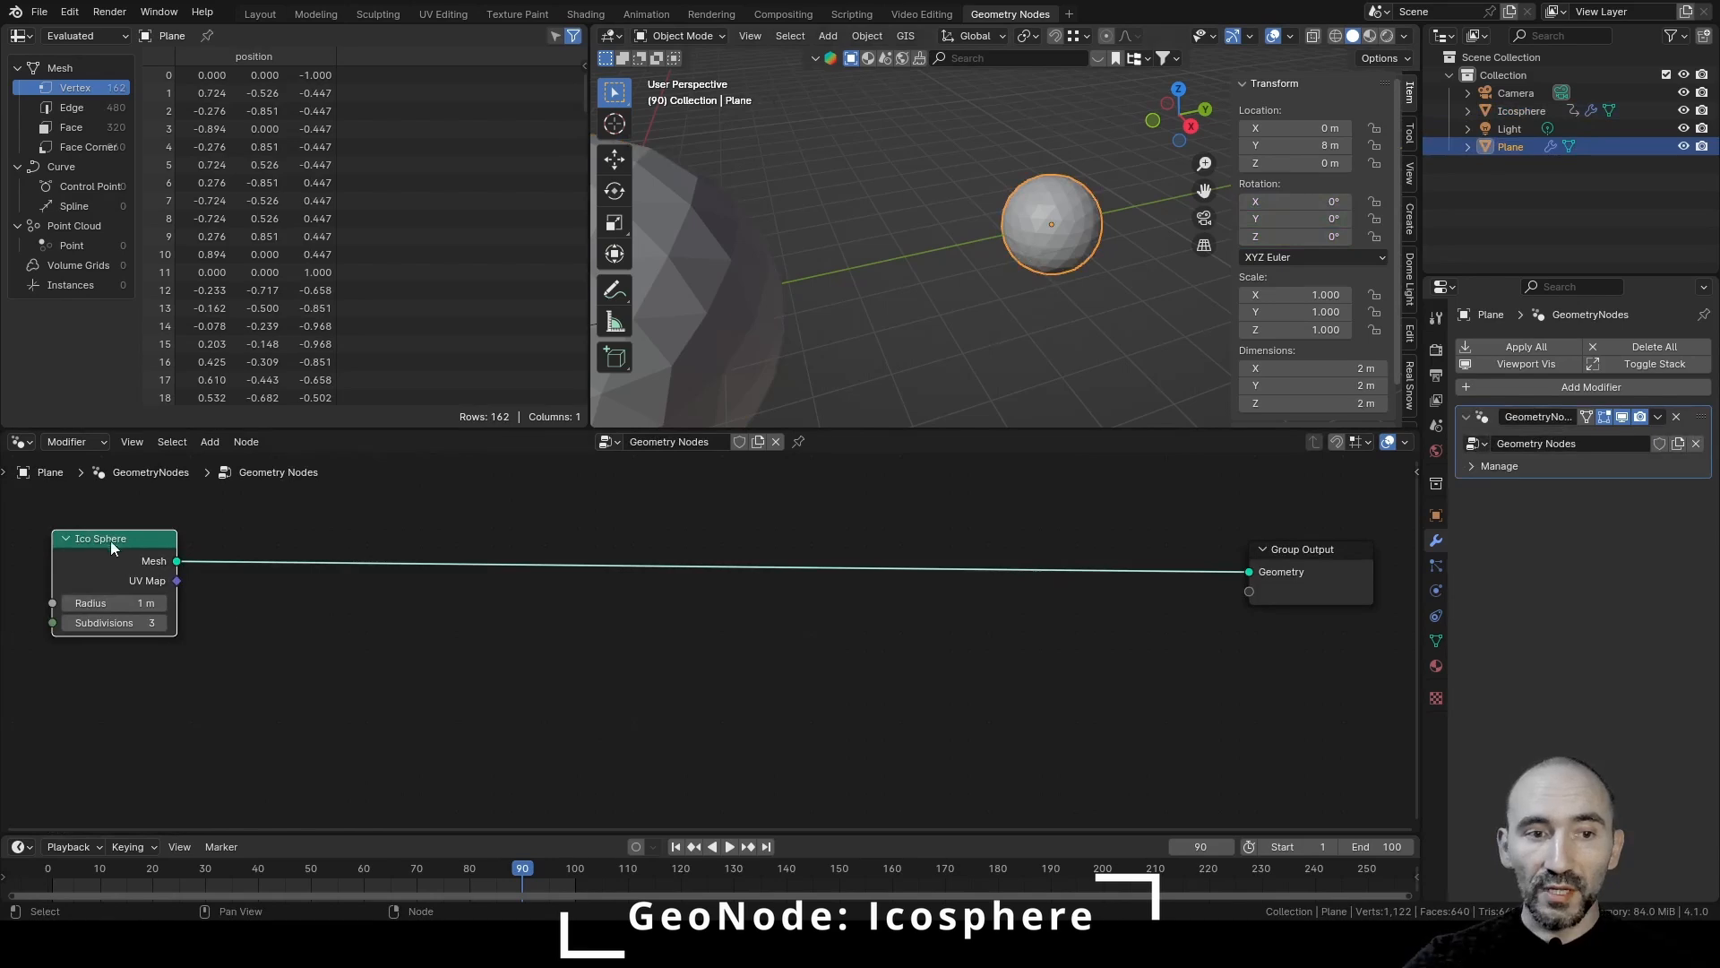
pyautogui.doubleClick(117, 603)
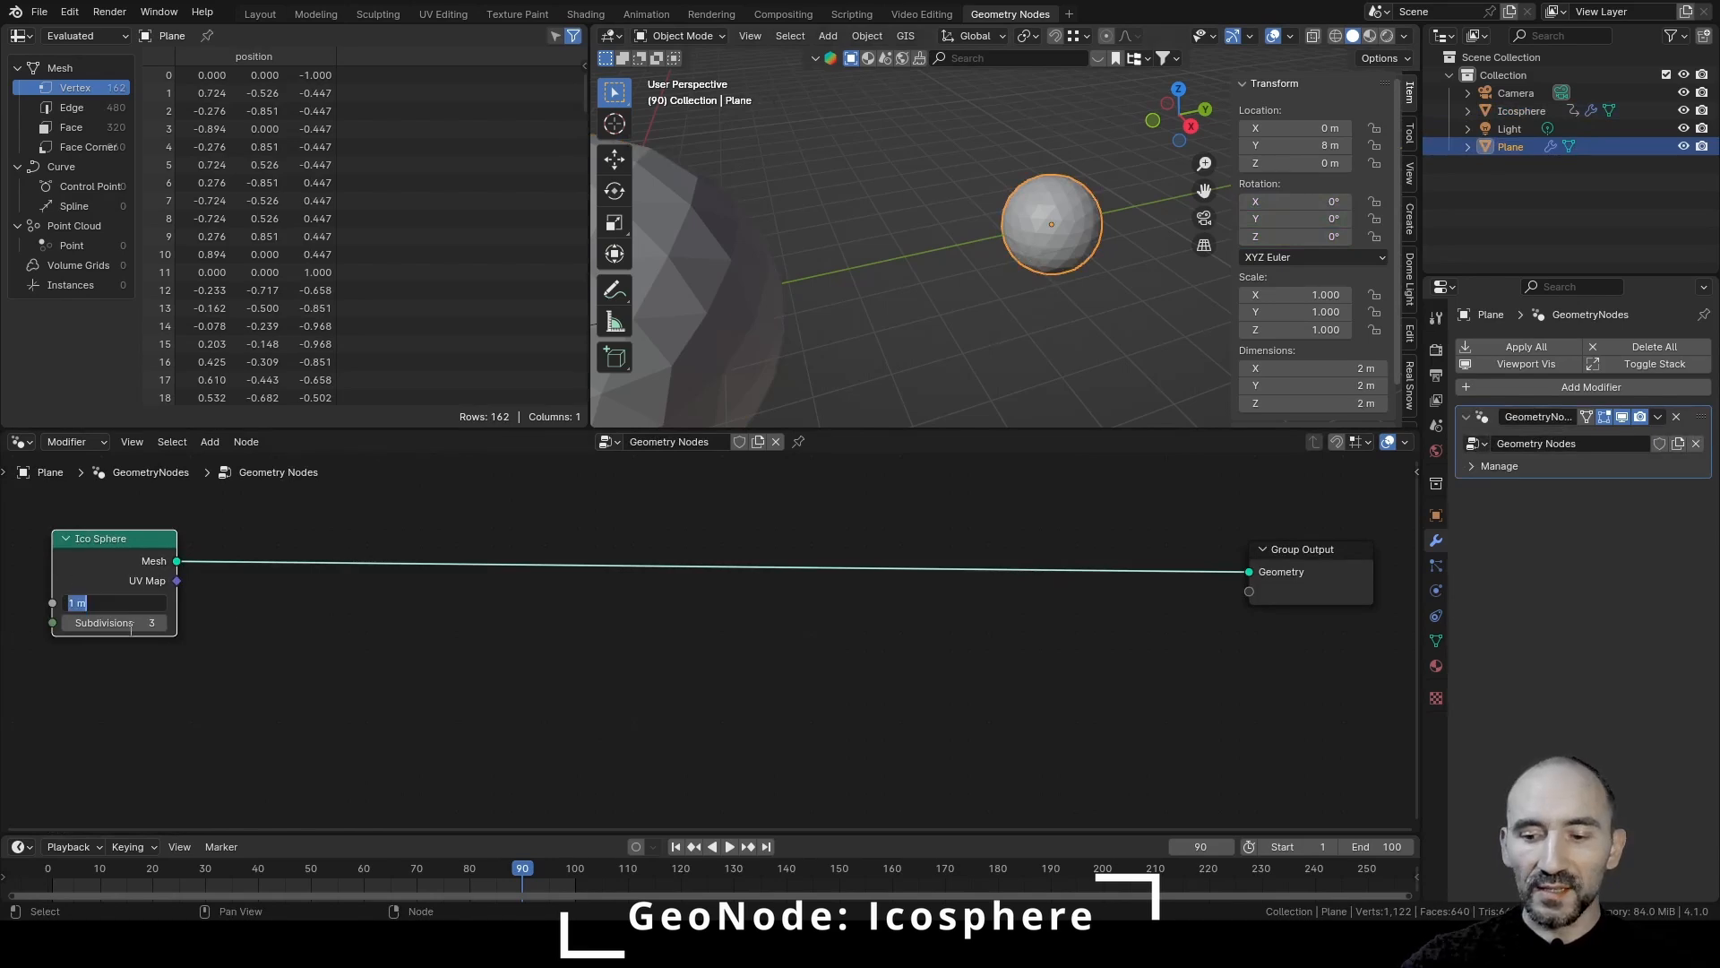
pyautogui.write('5.8')
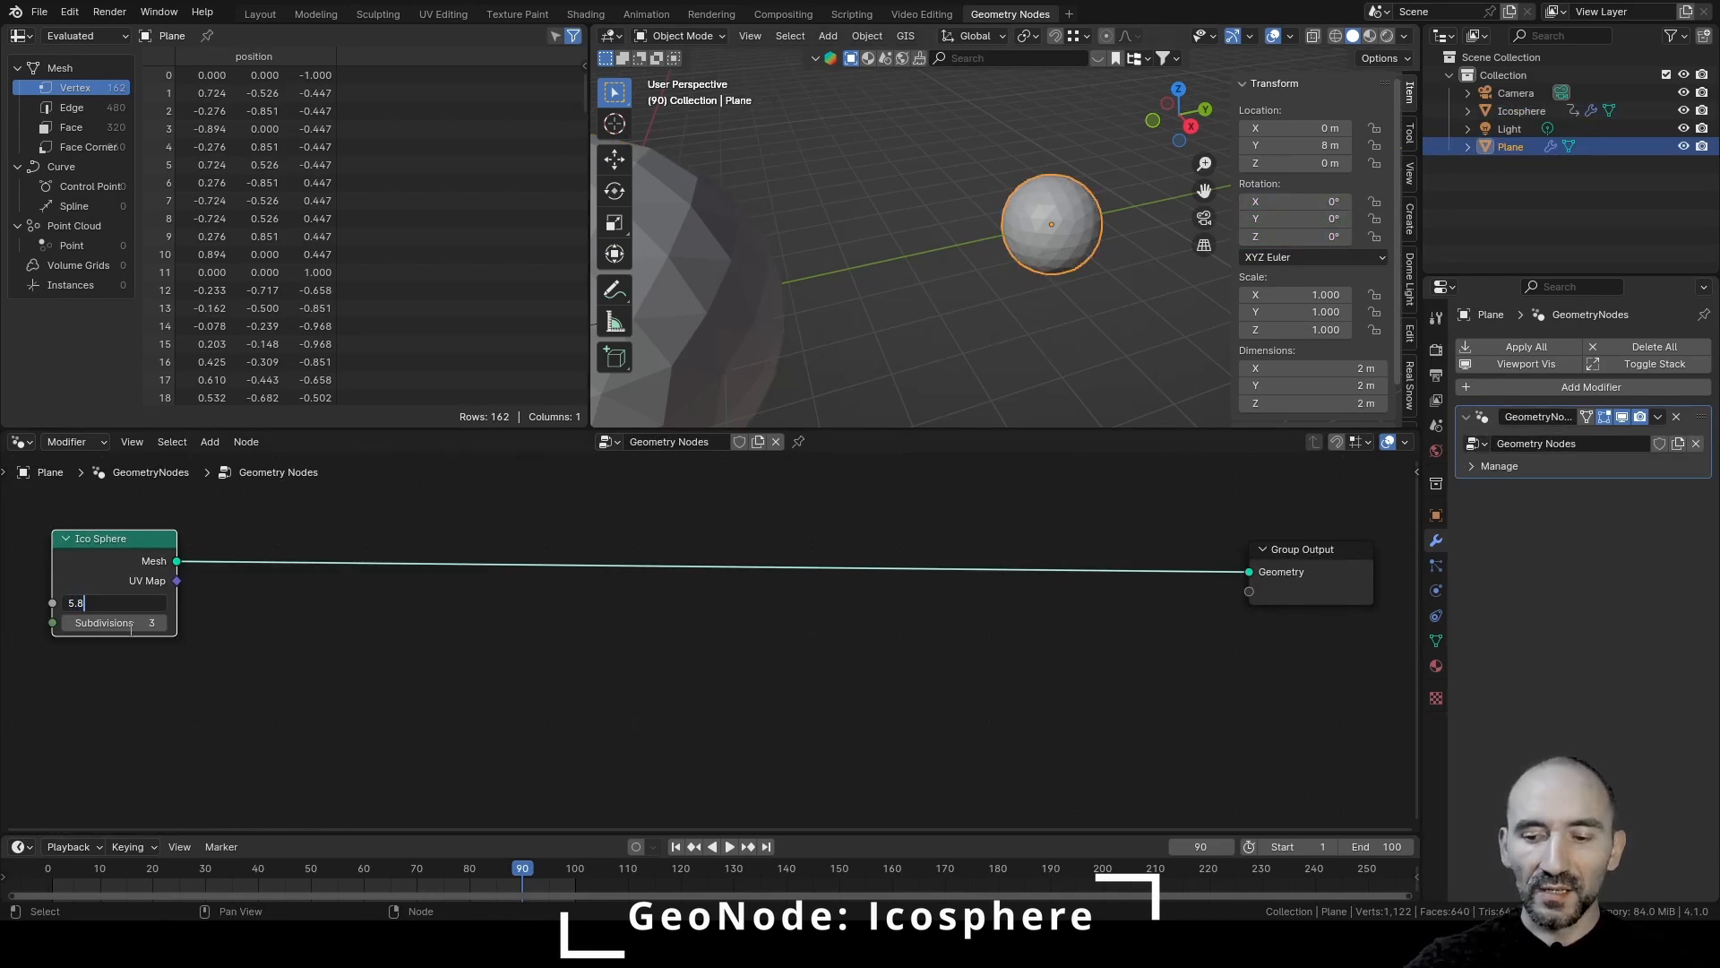
pyautogui.write('/2')
pyautogui.press('Return')
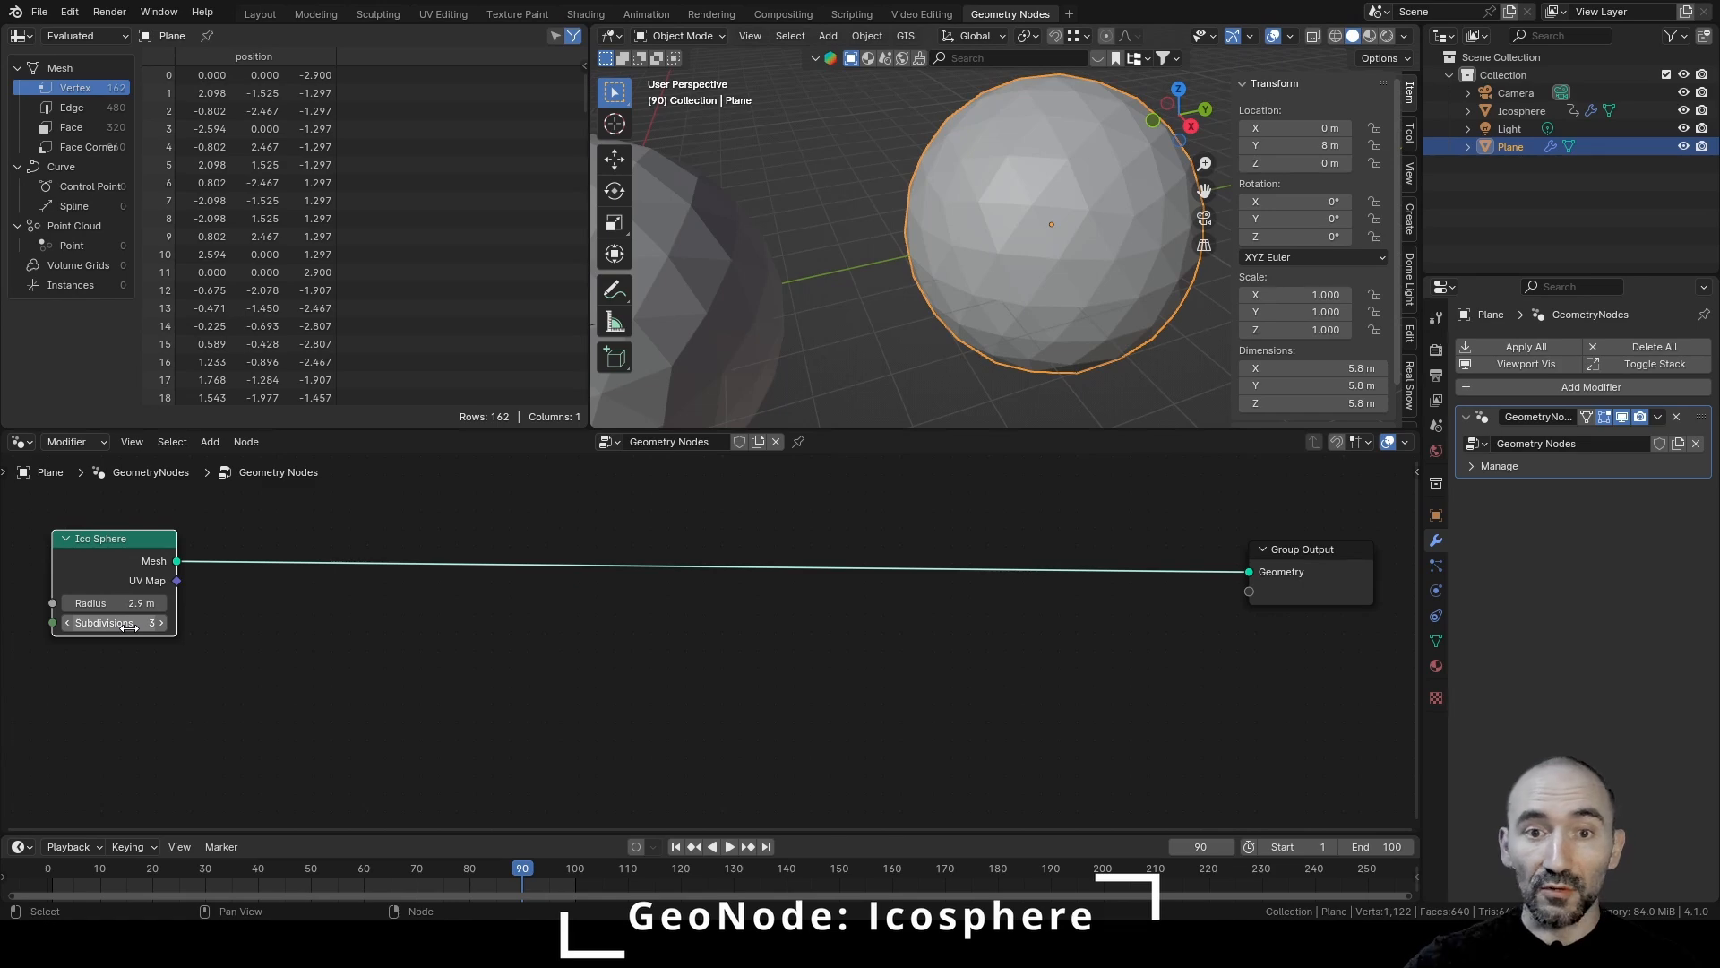
# Insert a Split Edges node directly after the Ico Sphere node in the plane's geometry nodes tree
pyautogui.click(734, 251)
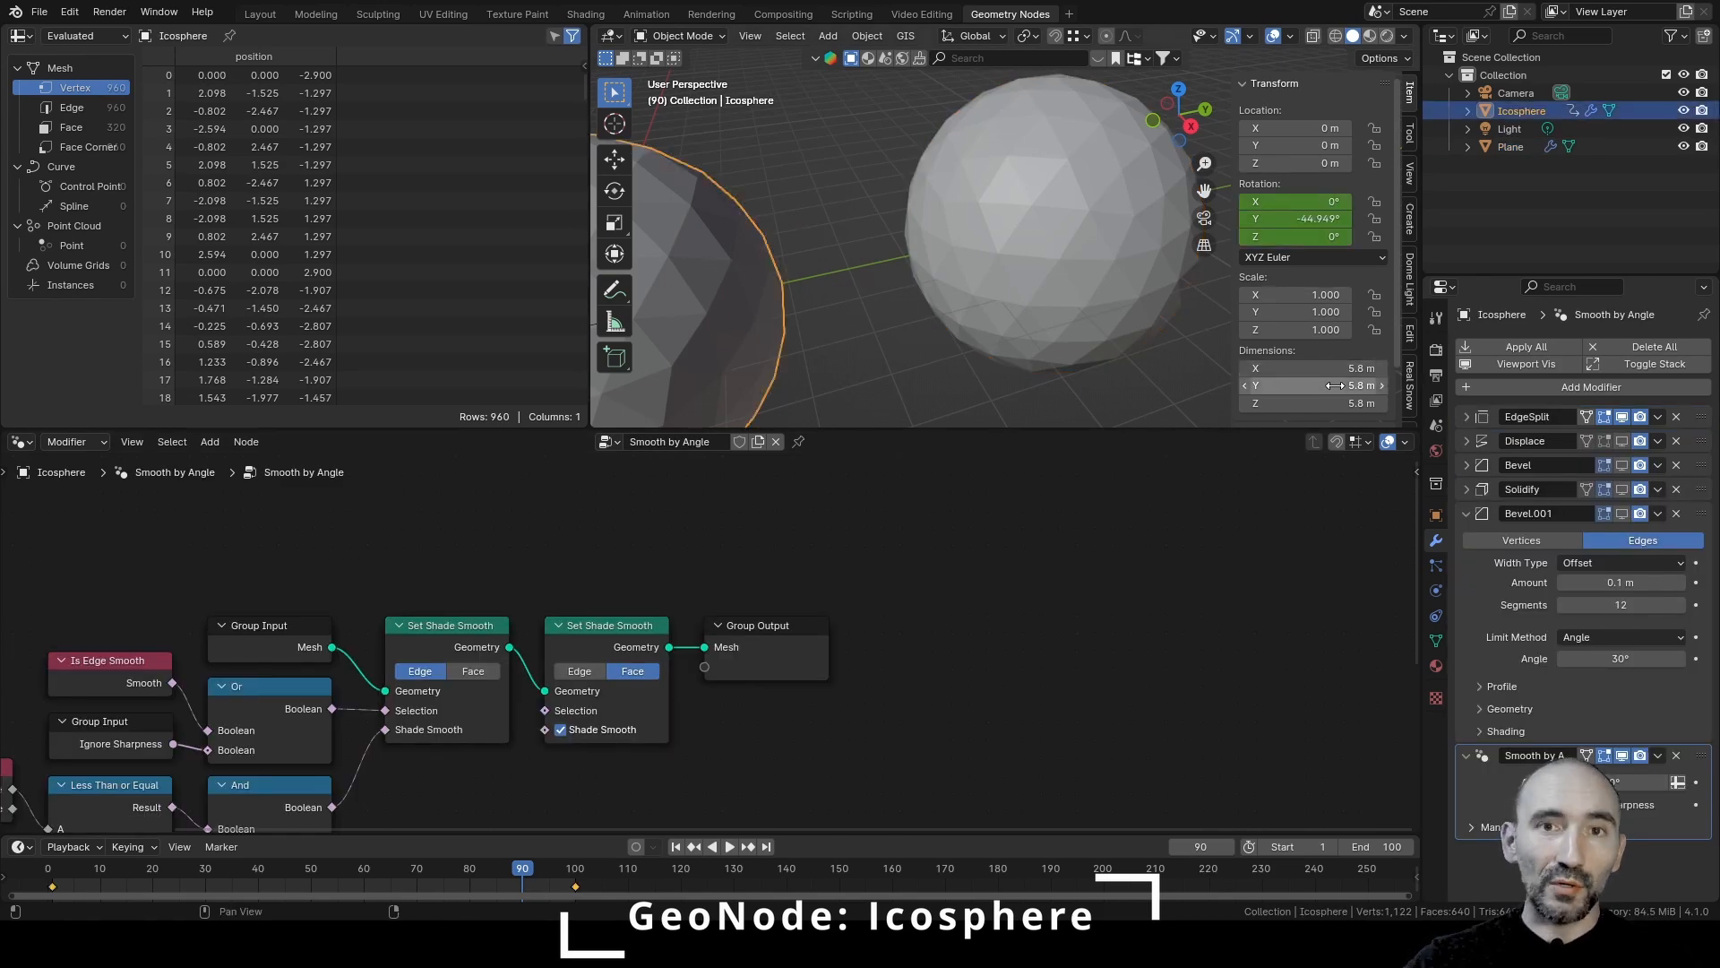
pyautogui.scroll(-2, 825, 287)
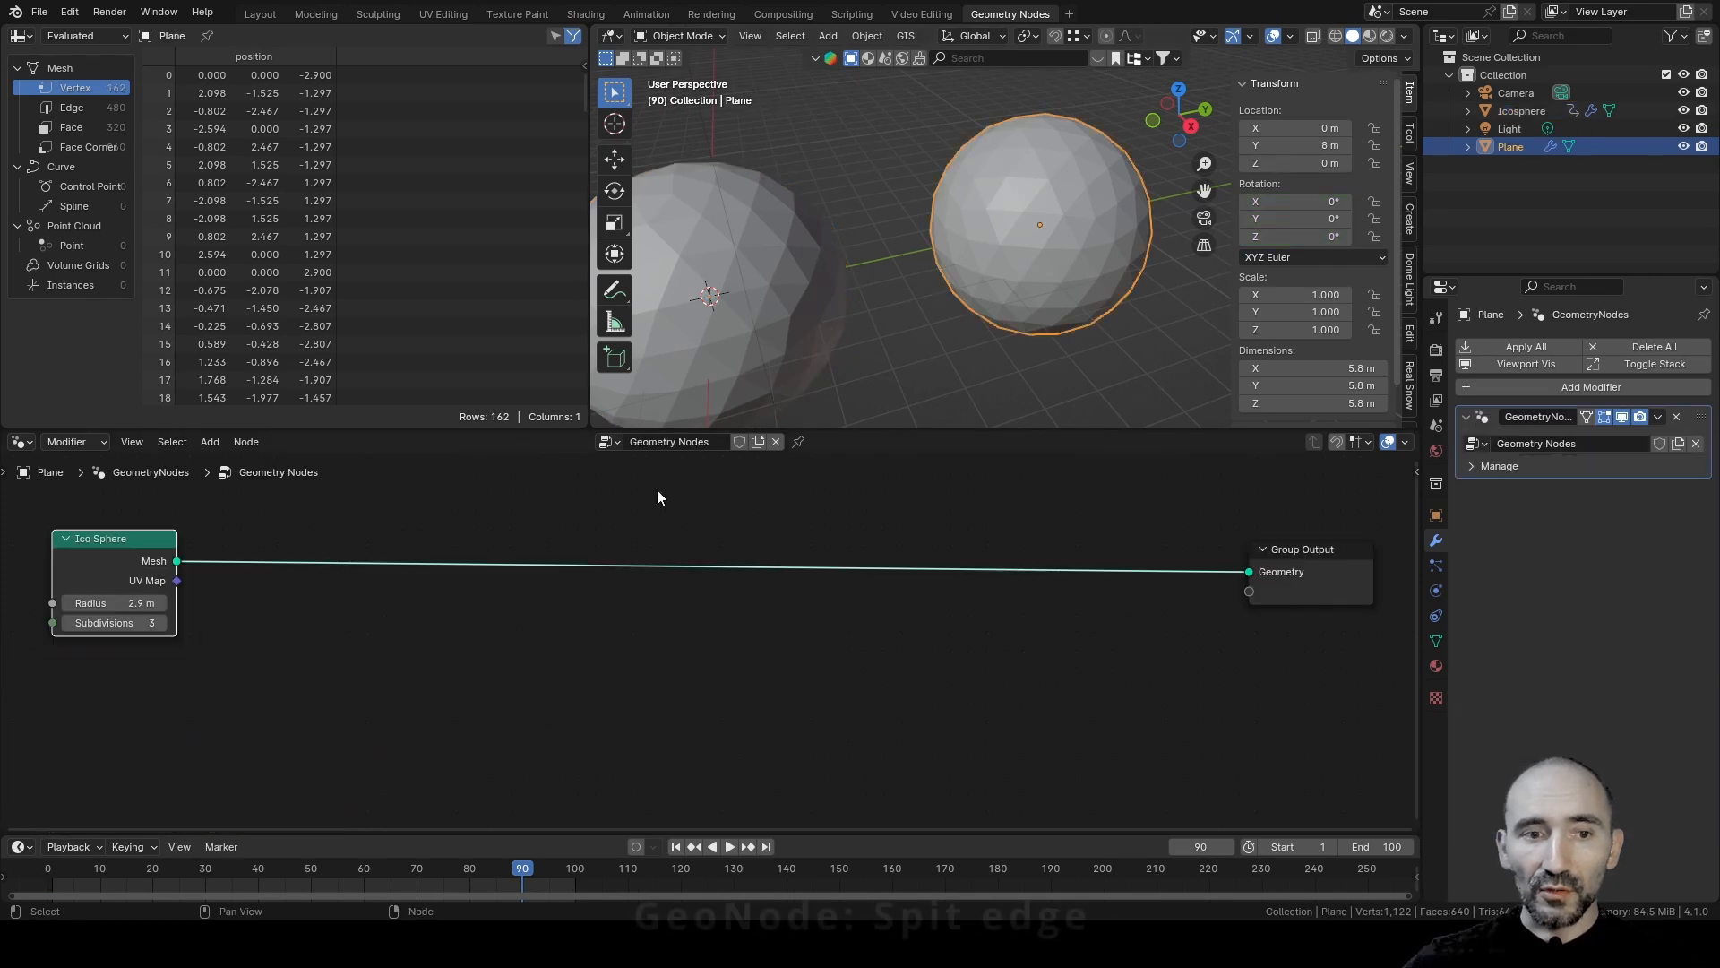
pyautogui.click(307, 647)
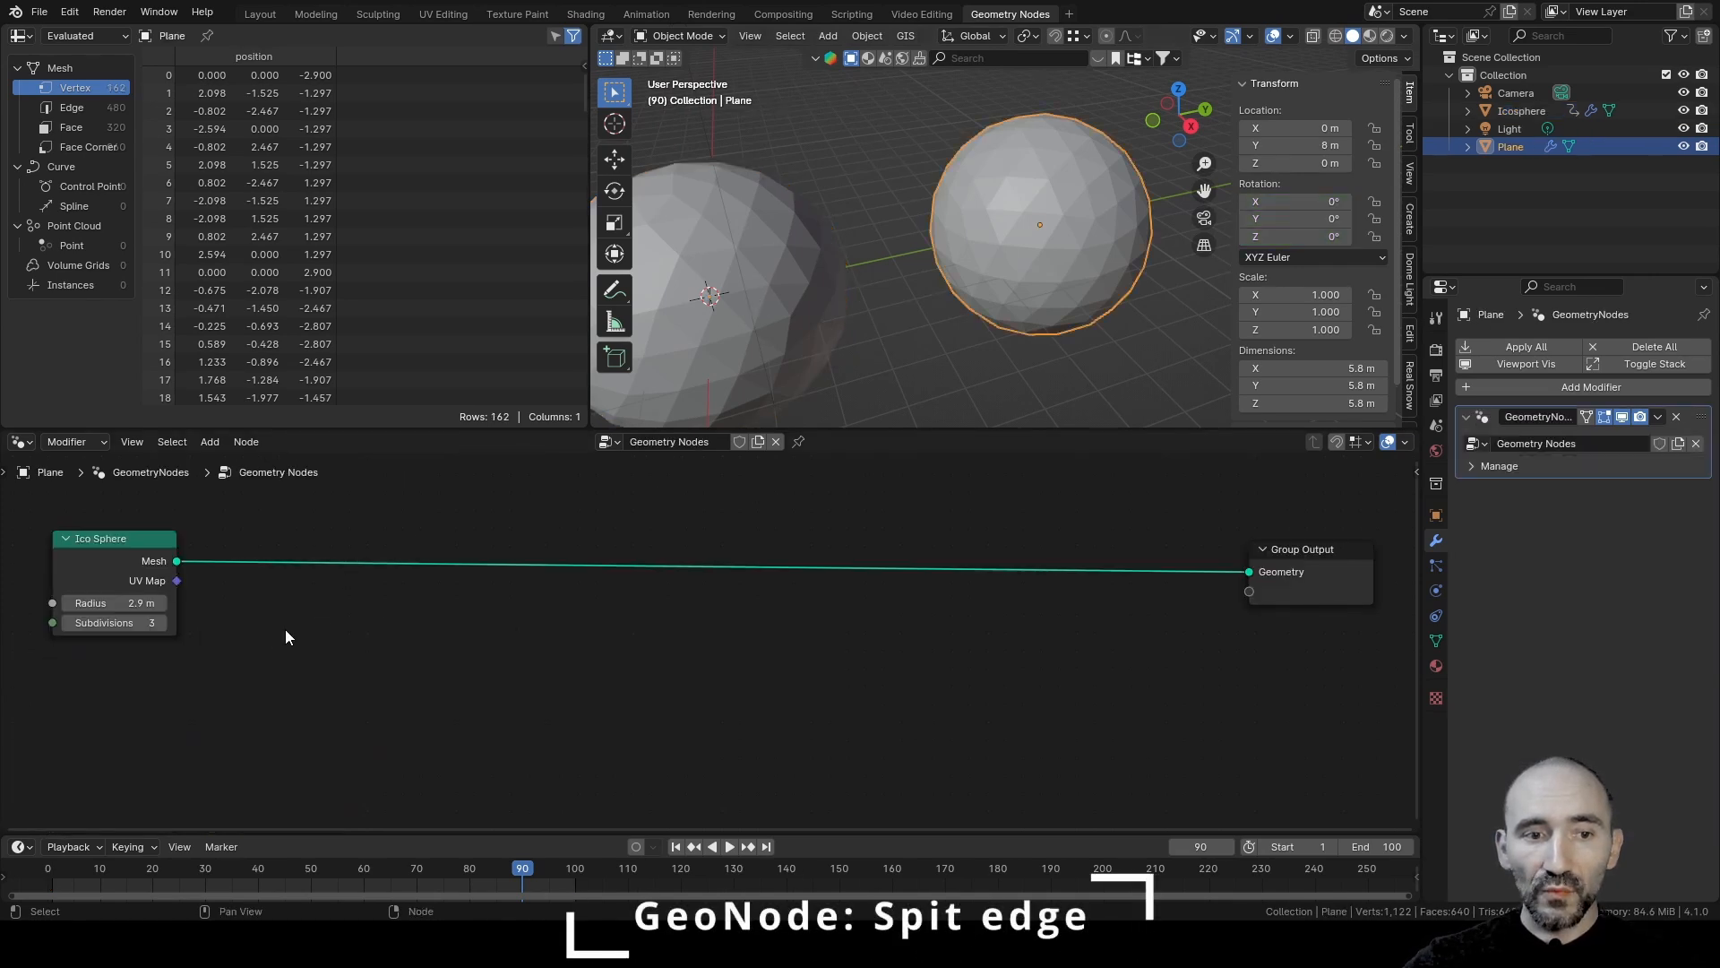
pyautogui.press('F3')
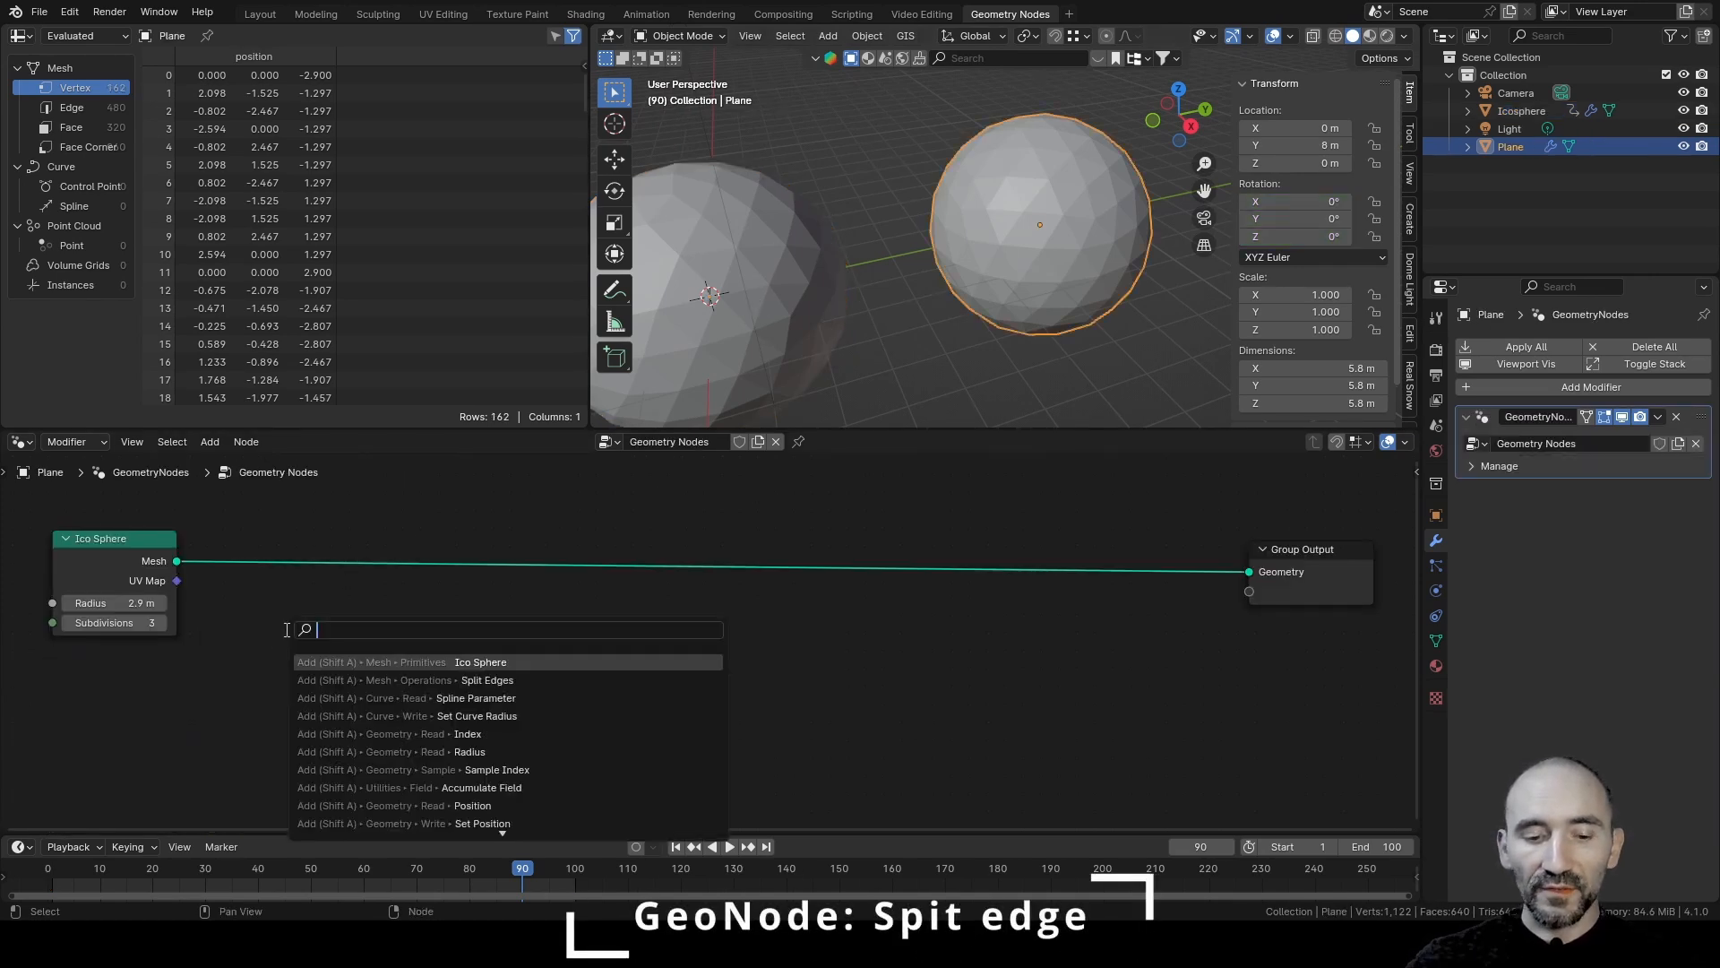
pyautogui.write('split')
pyautogui.press('Return')
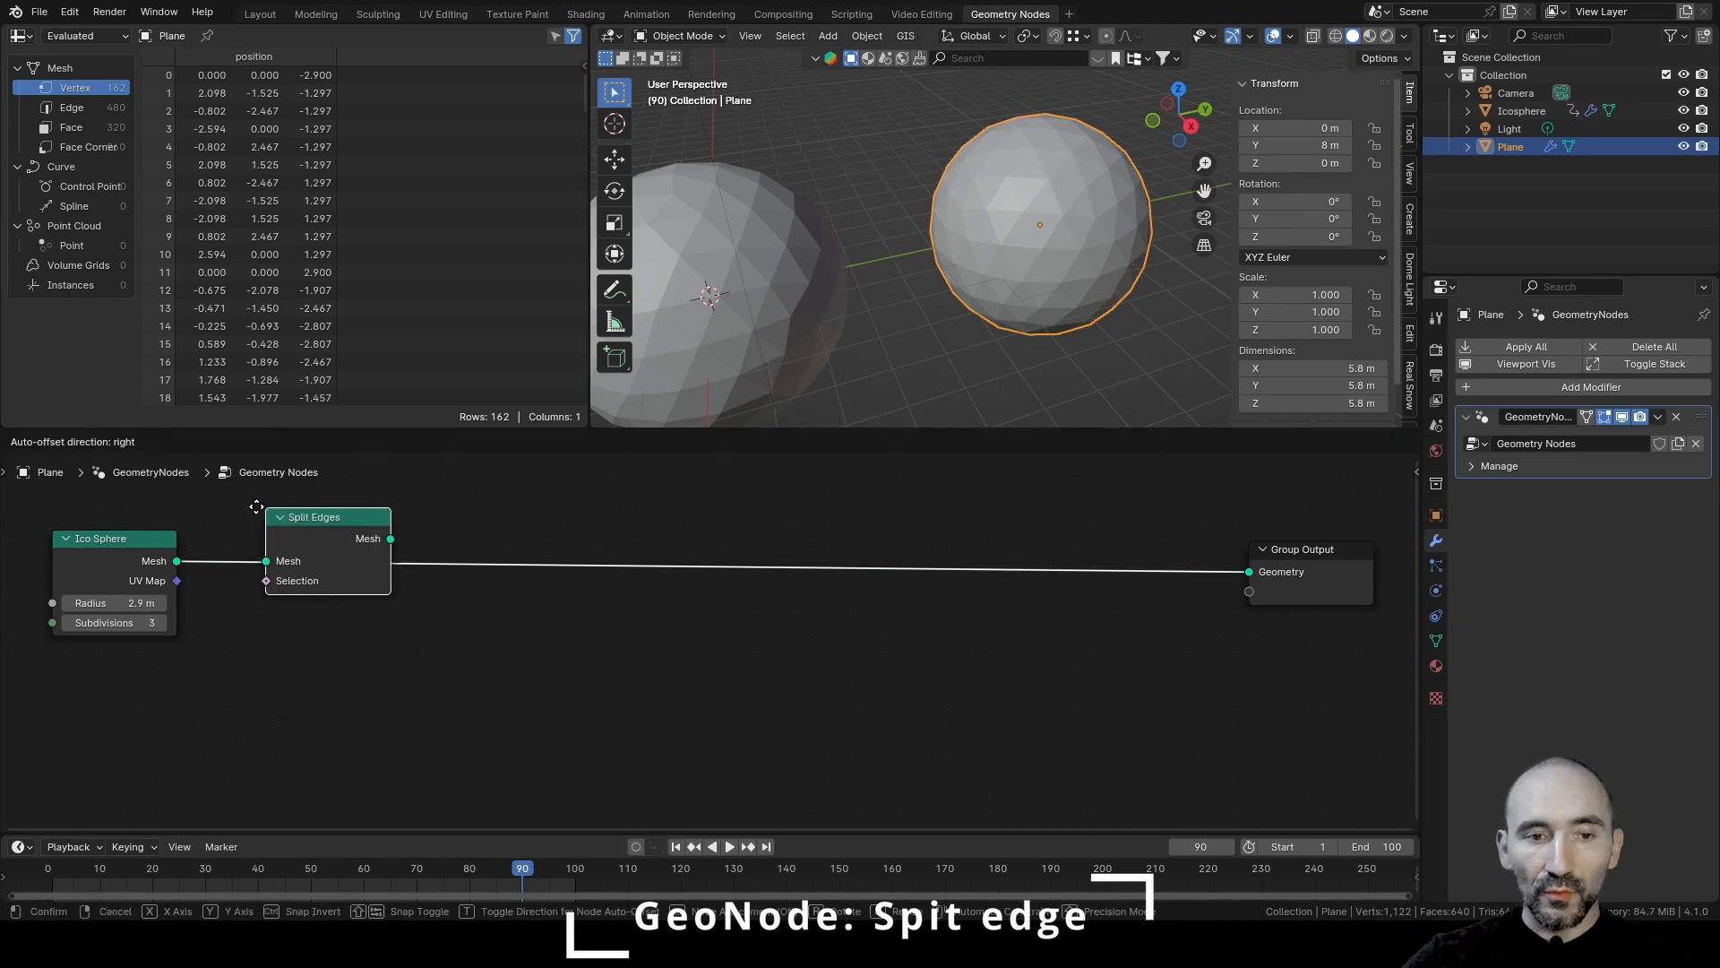
pyautogui.click(238, 545)
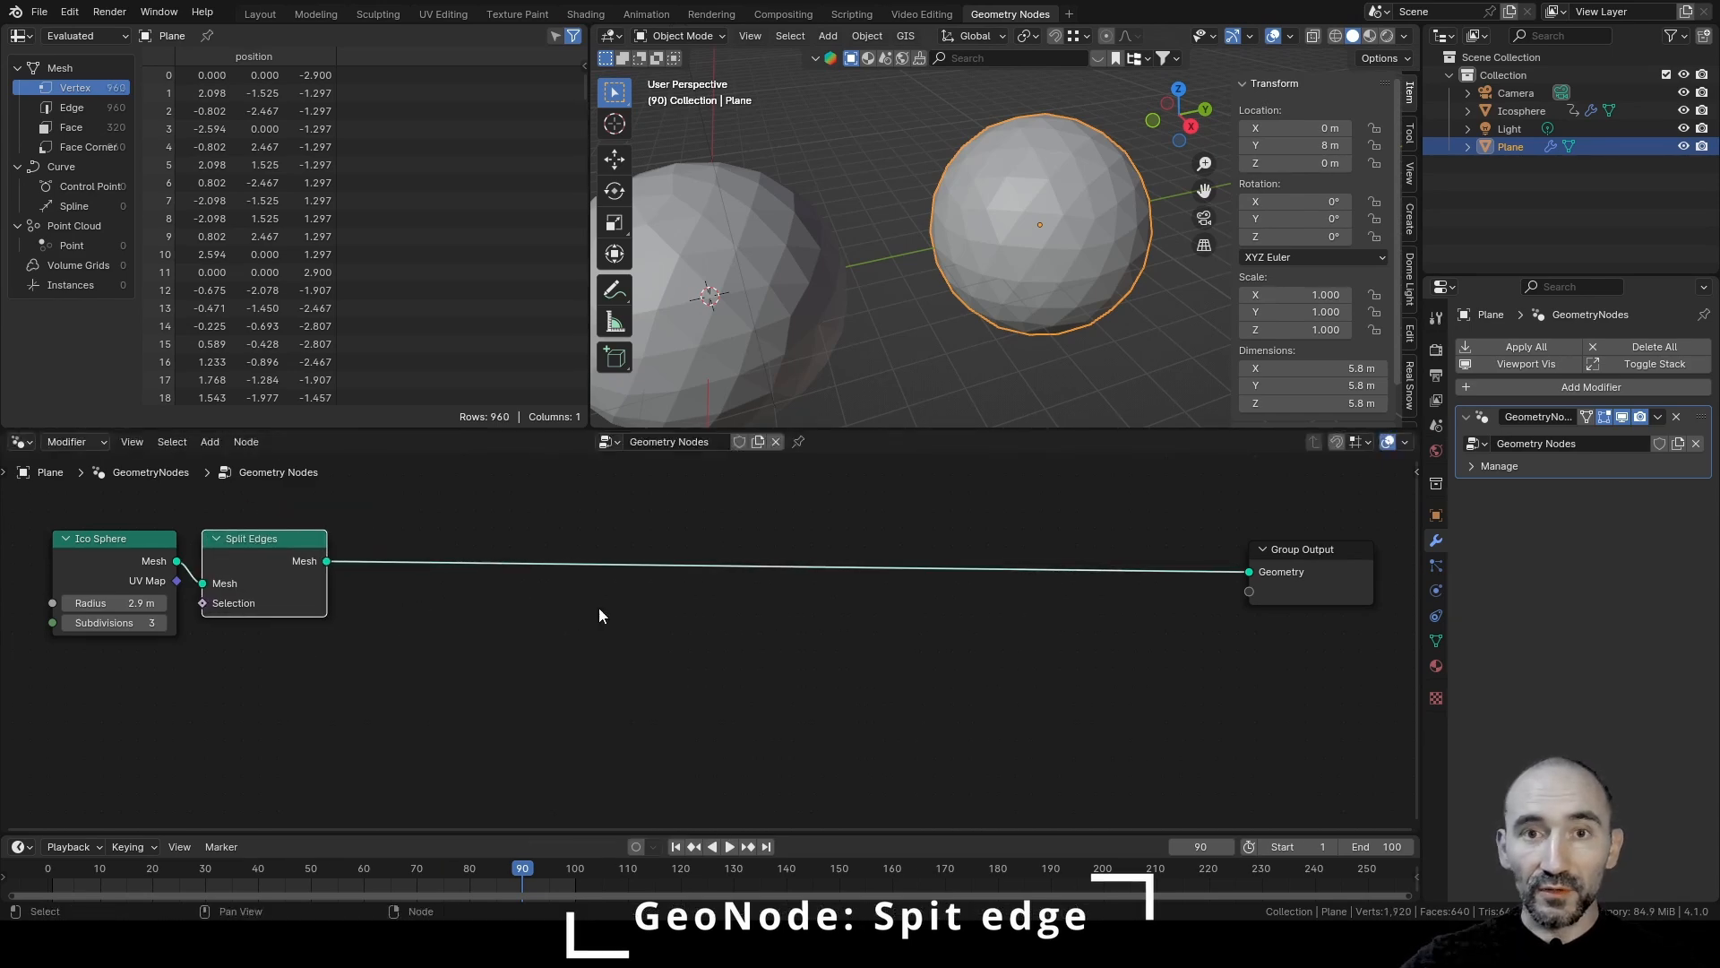
# Move the Group Output node farther along and insert a Set Position node between Split Edges and Group Output
pyautogui.moveTo(744, 650); pyautogui.dragTo(668, 640, button='middle')
pyautogui.scroll(-2, 763, 643)
pyautogui.moveTo(1035, 581); pyautogui.dragTo(1223, 574)
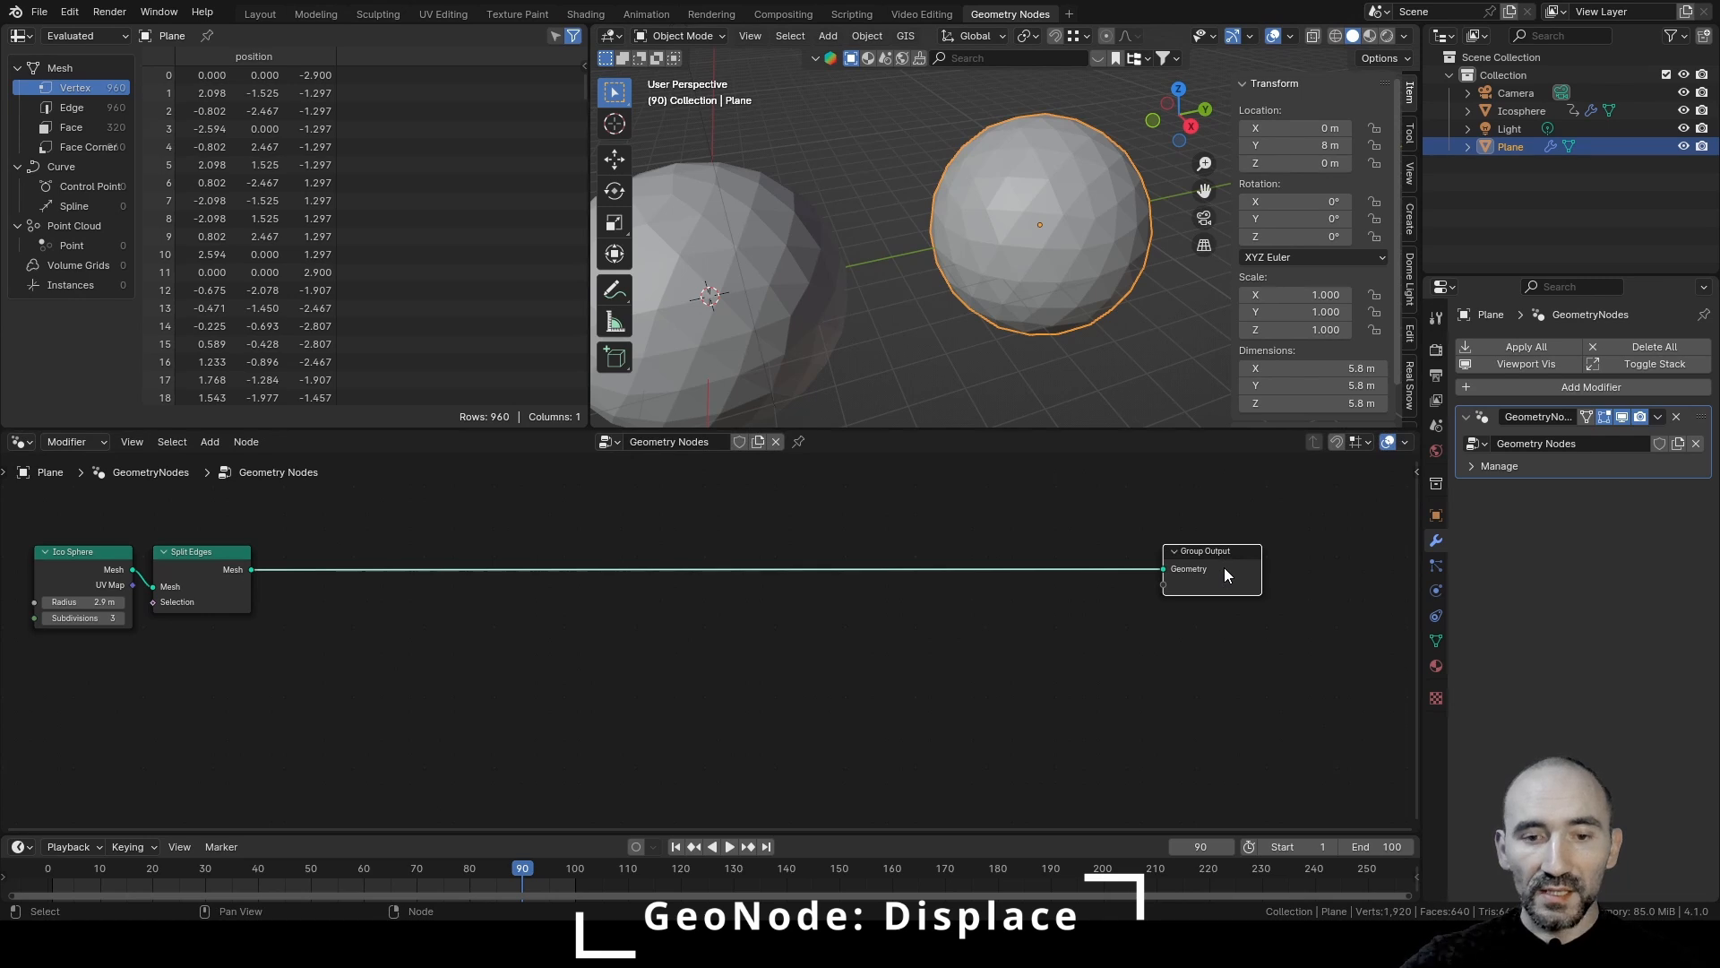
pyautogui.click(805, 654)
pyautogui.press('F3')
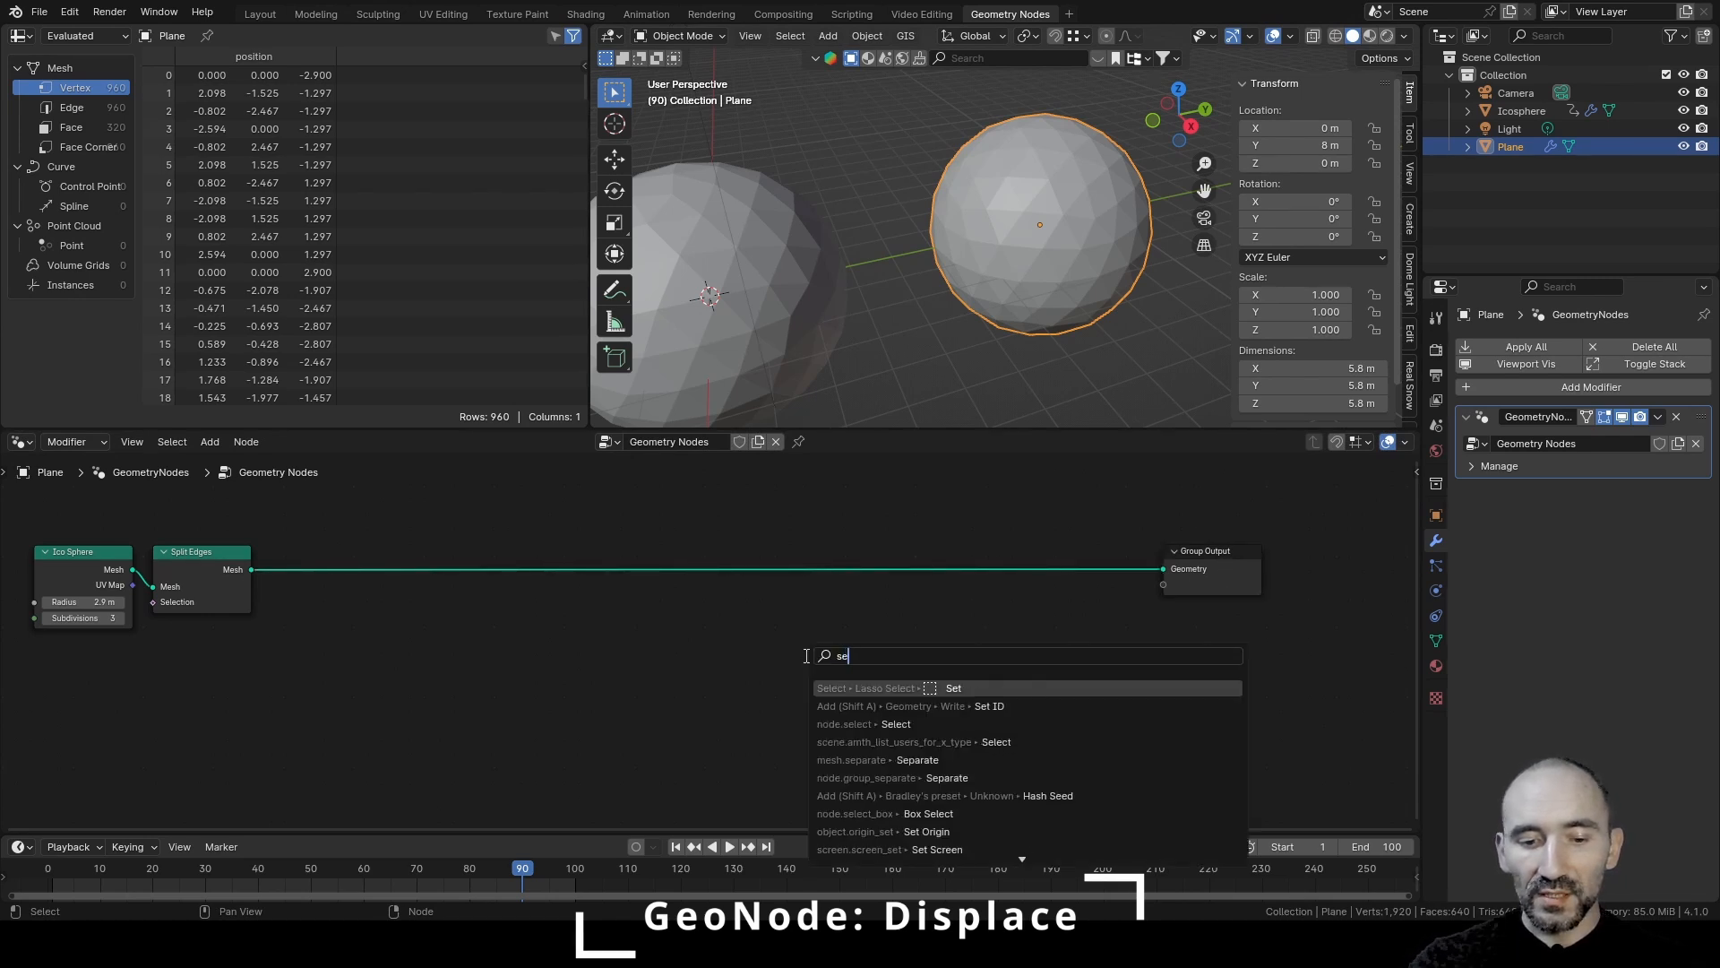
pyautogui.write('set pos')
pyautogui.press('Return')
pyautogui.click(733, 548)
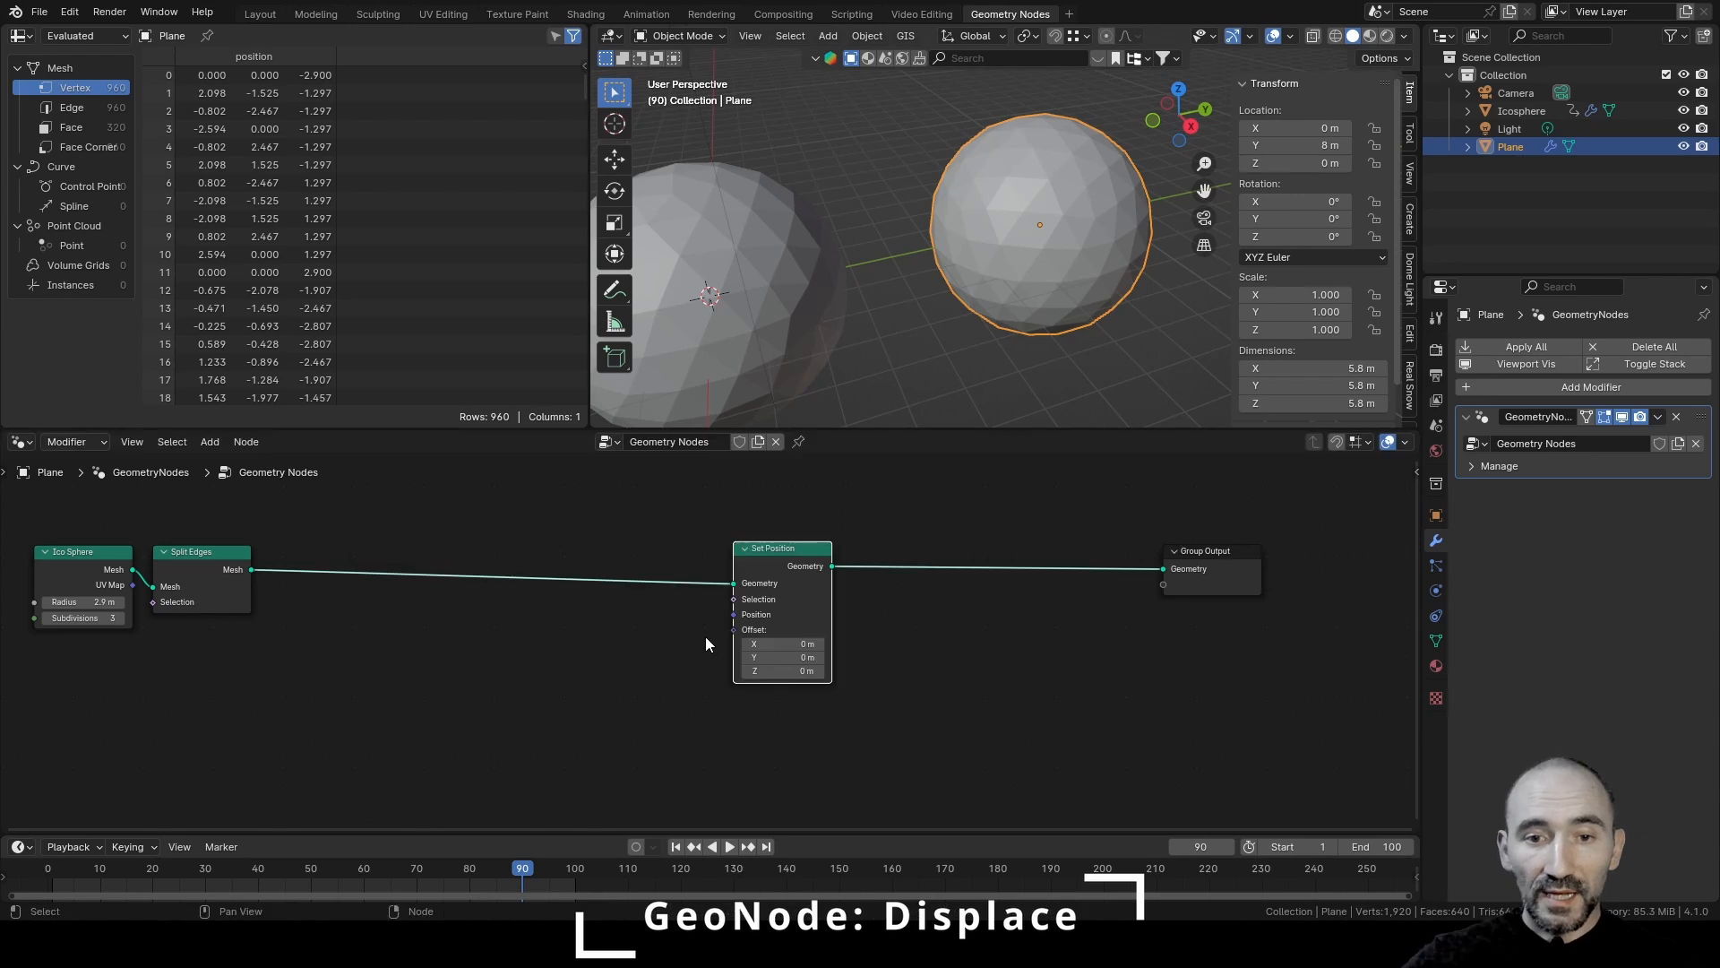
# Add a Noise Texture node below the main node chain and set its dimensions to 4D
pyautogui.press('F3')
pyautogui.write('noise tex')
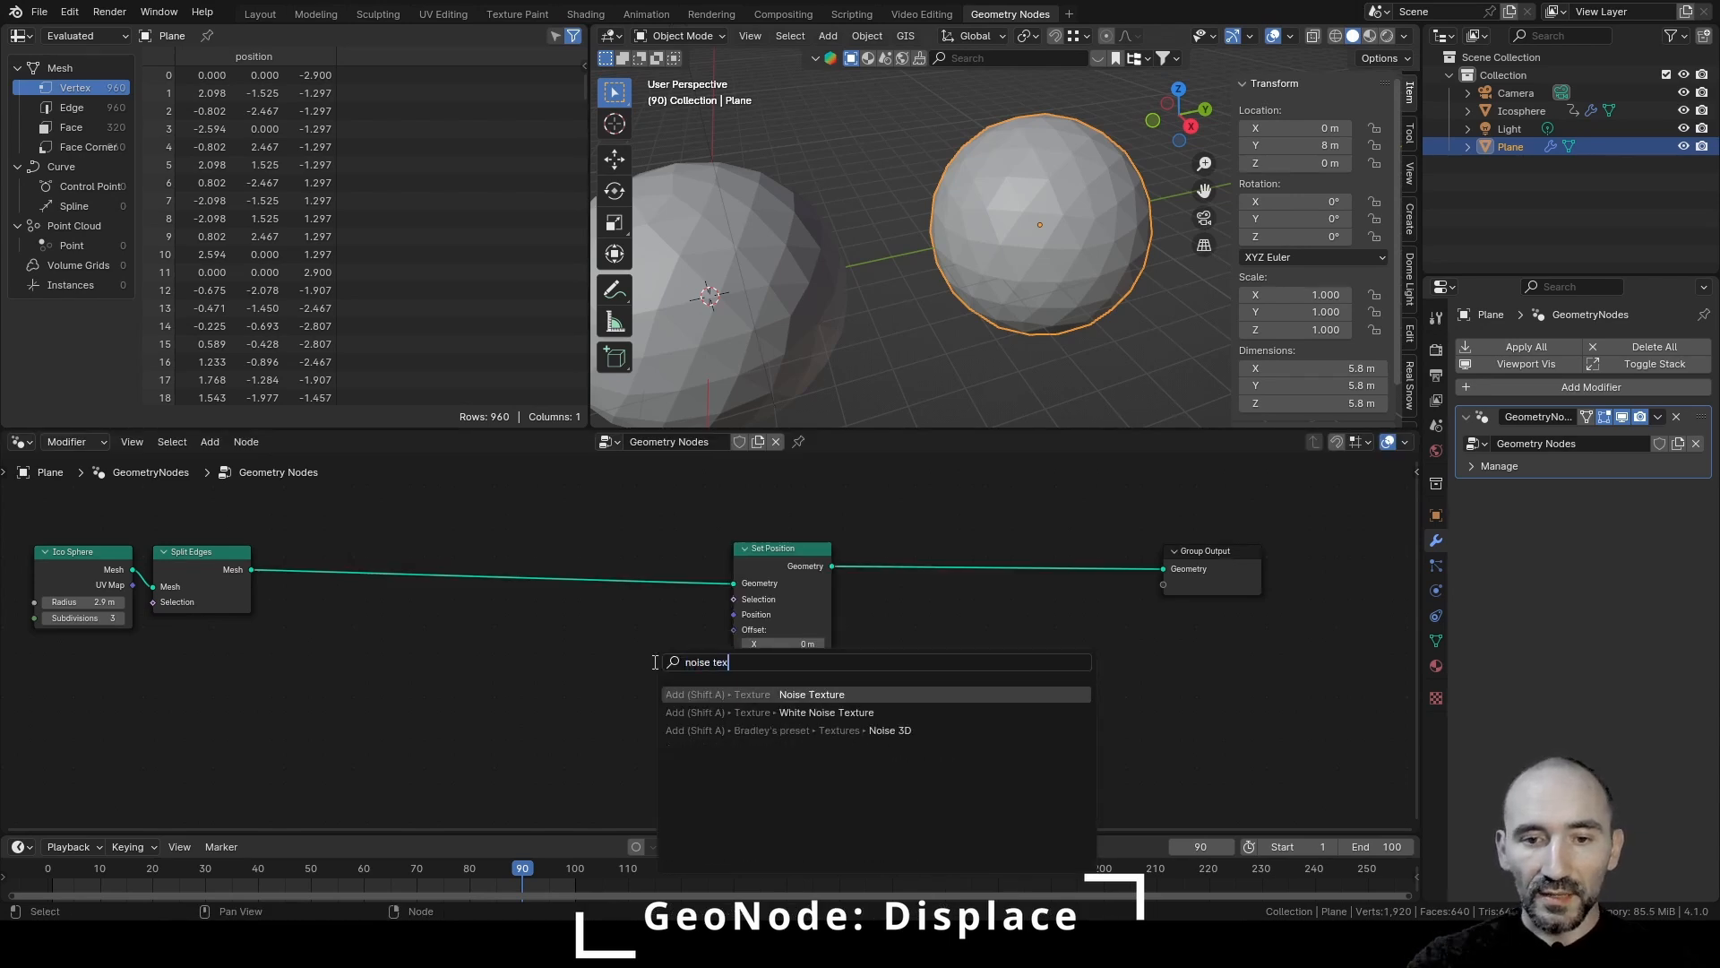
pyautogui.press('Return')
pyautogui.scroll(1, 549, 659)
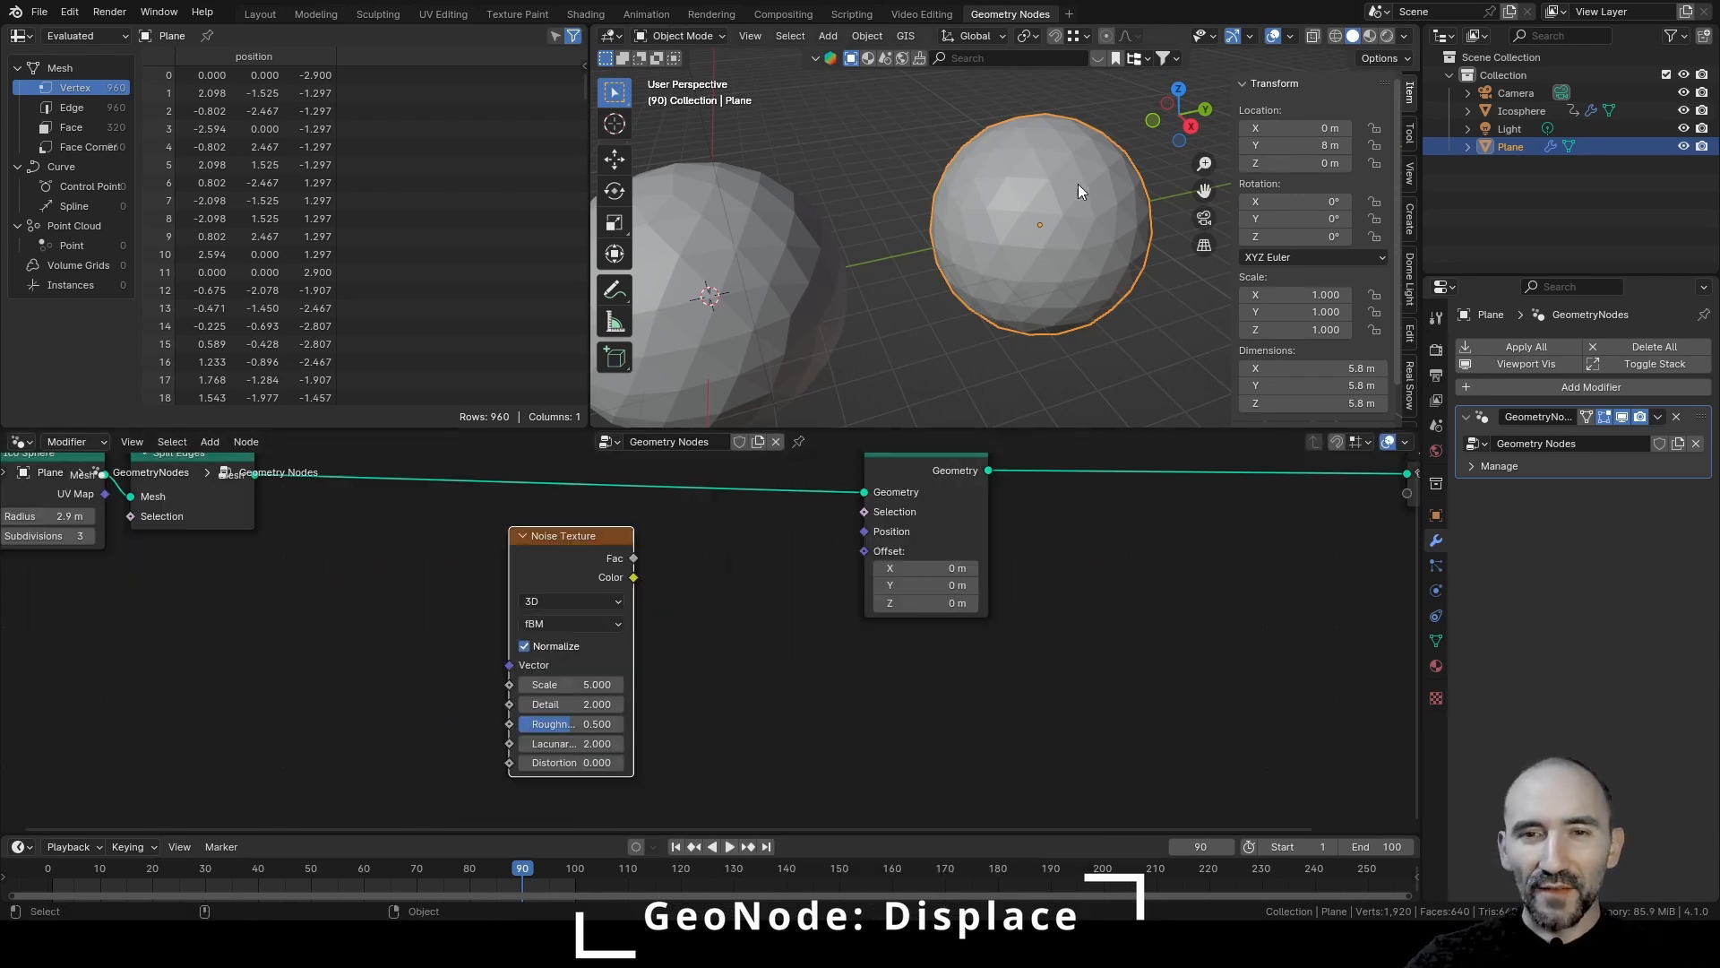
pyautogui.click(758, 222)
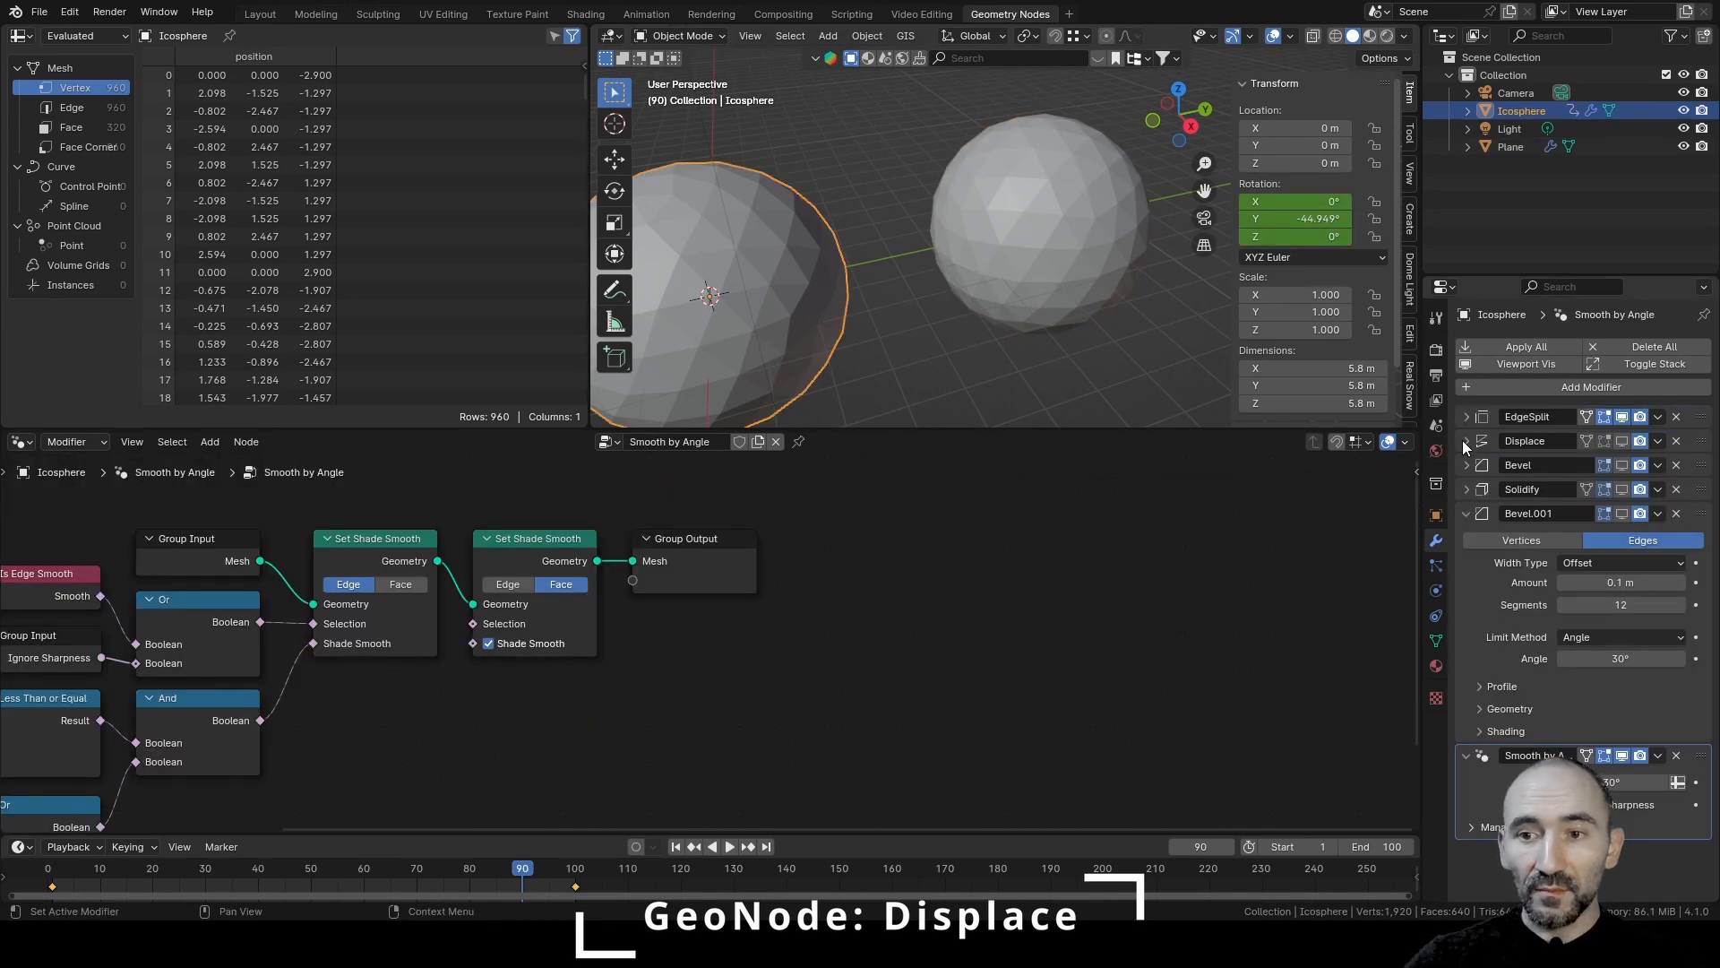
pyautogui.click(933, 209)
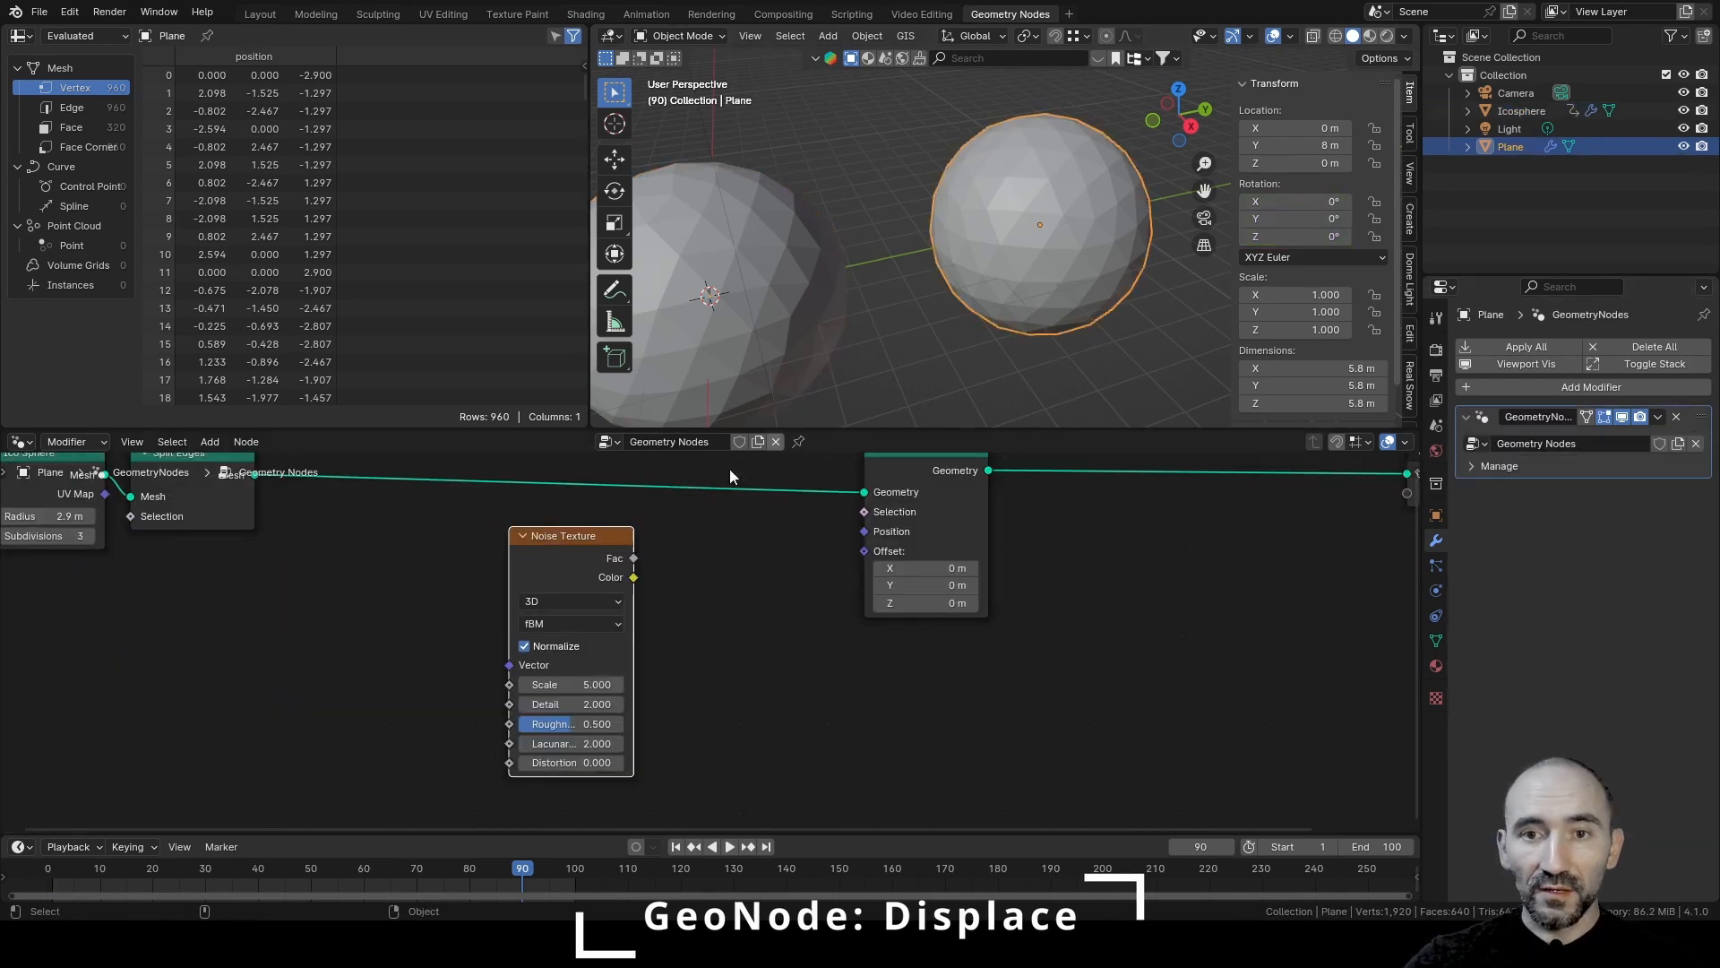
pyautogui.click(568, 599)
pyautogui.click(561, 703)
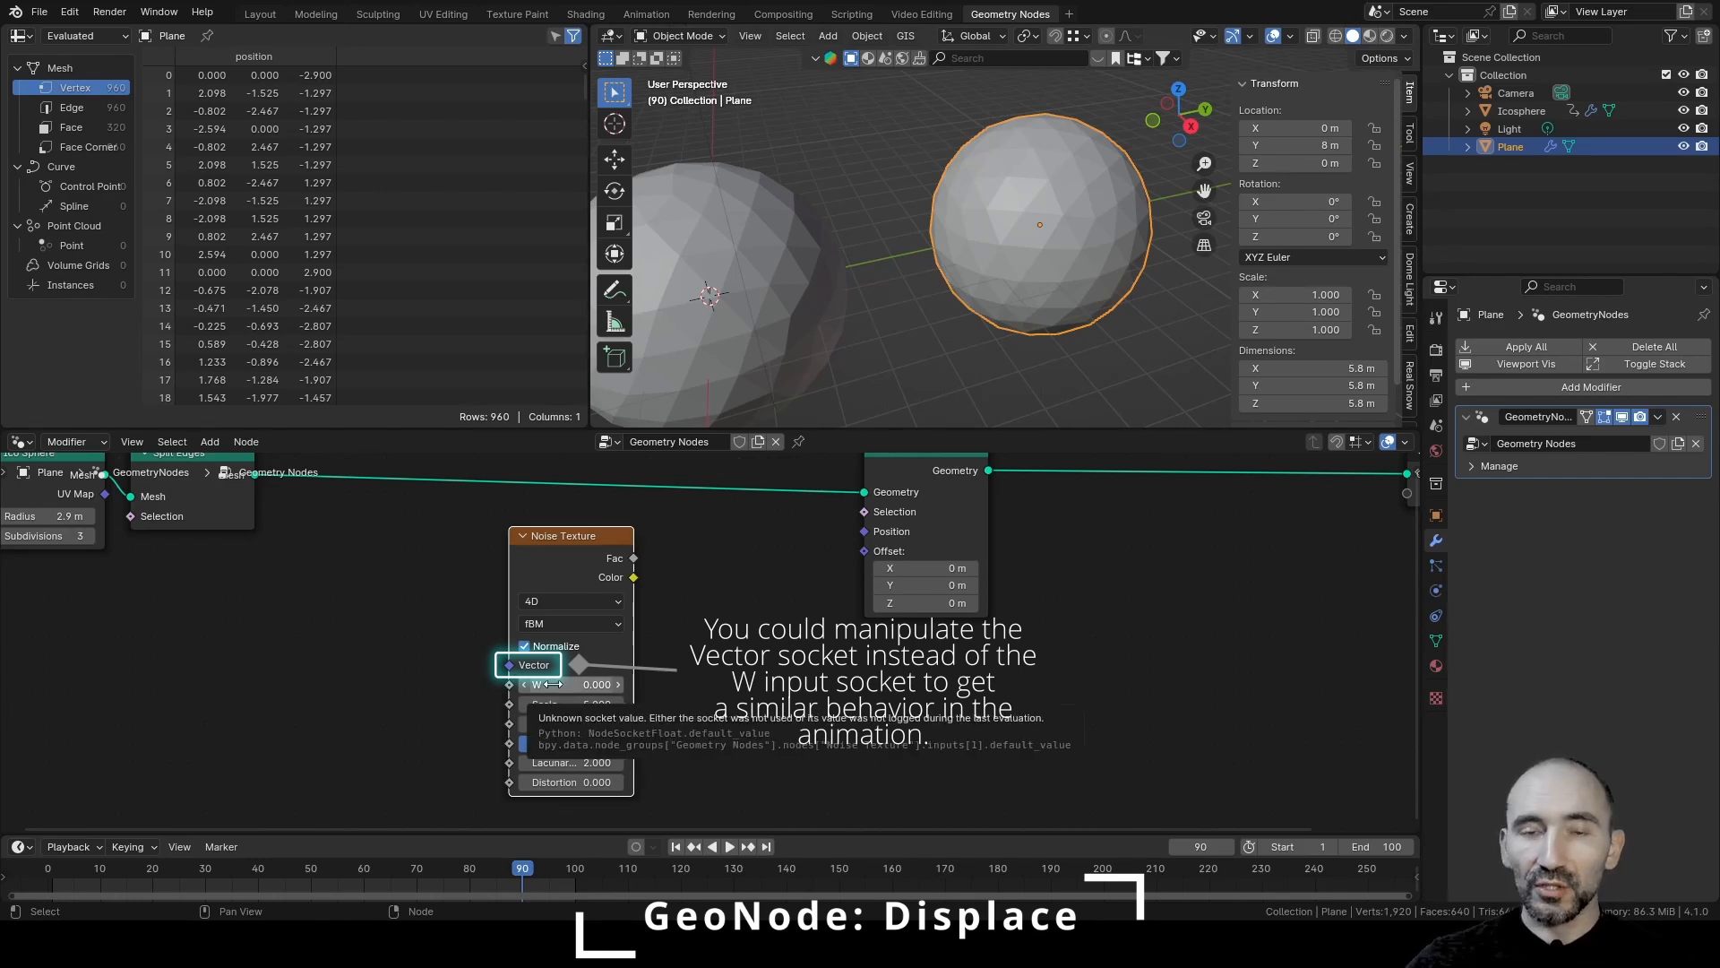
# Add a Scene Time node and feed its Seconds output into the Noise Texture's W input
pyautogui.moveTo(551, 683); pyautogui.dragTo(639, 650, button='middle')
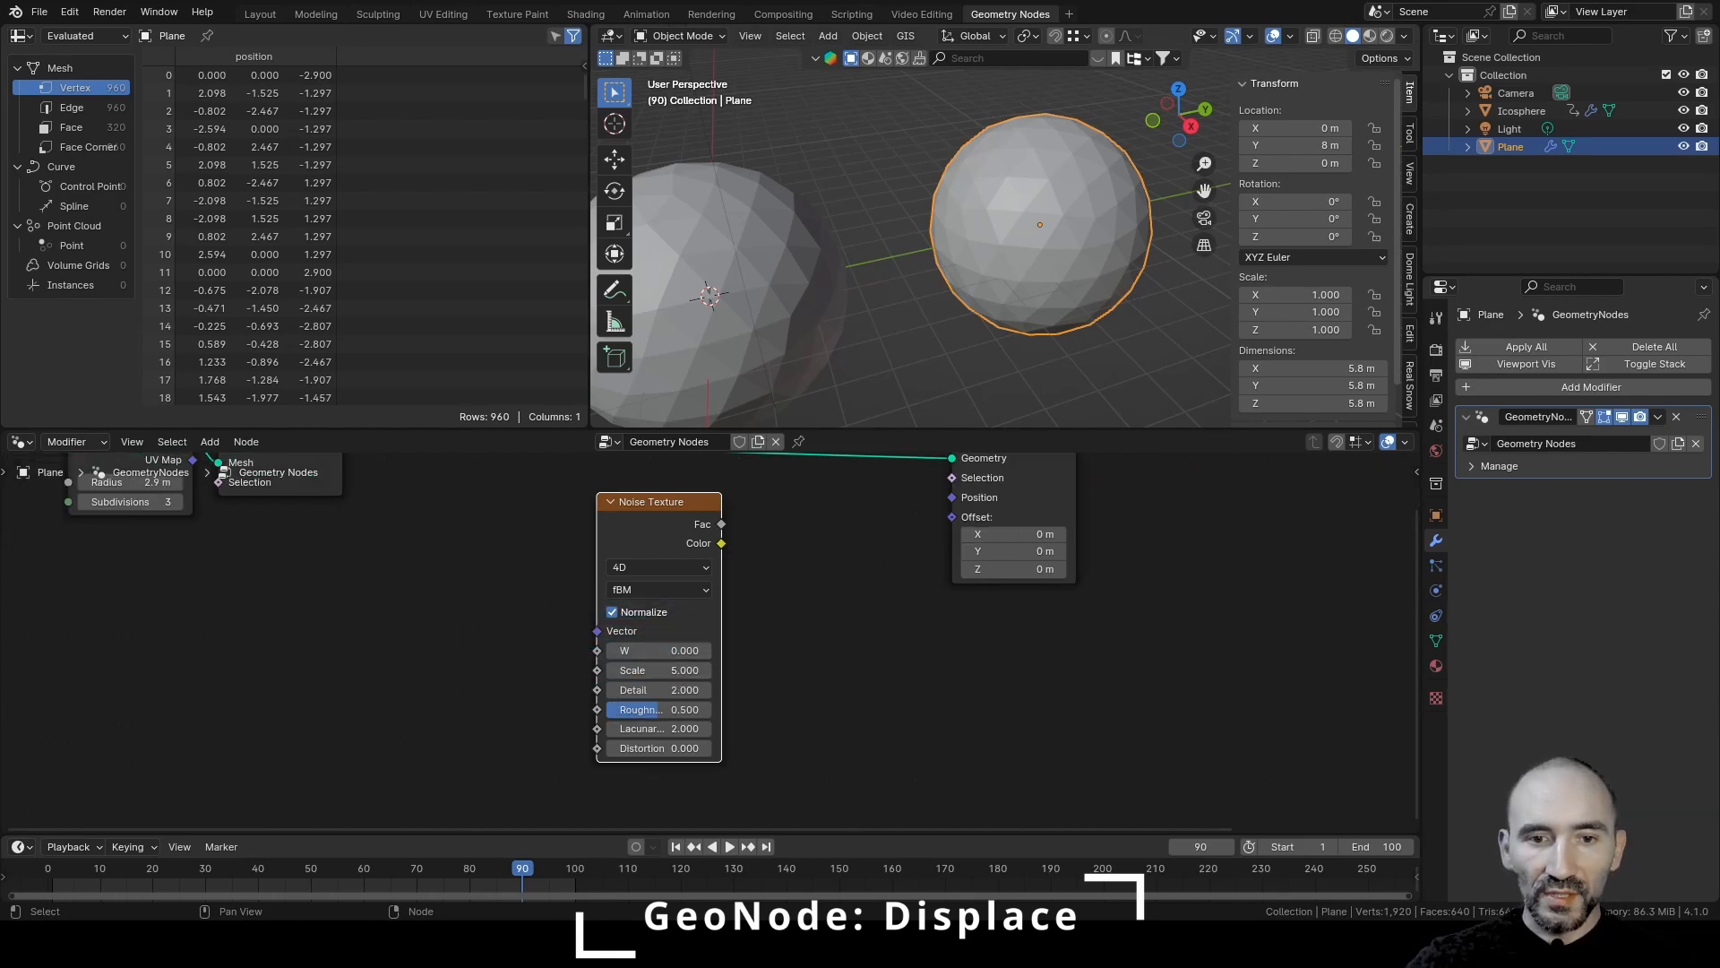
pyautogui.moveTo(597, 650); pyautogui.dragTo(521, 644)
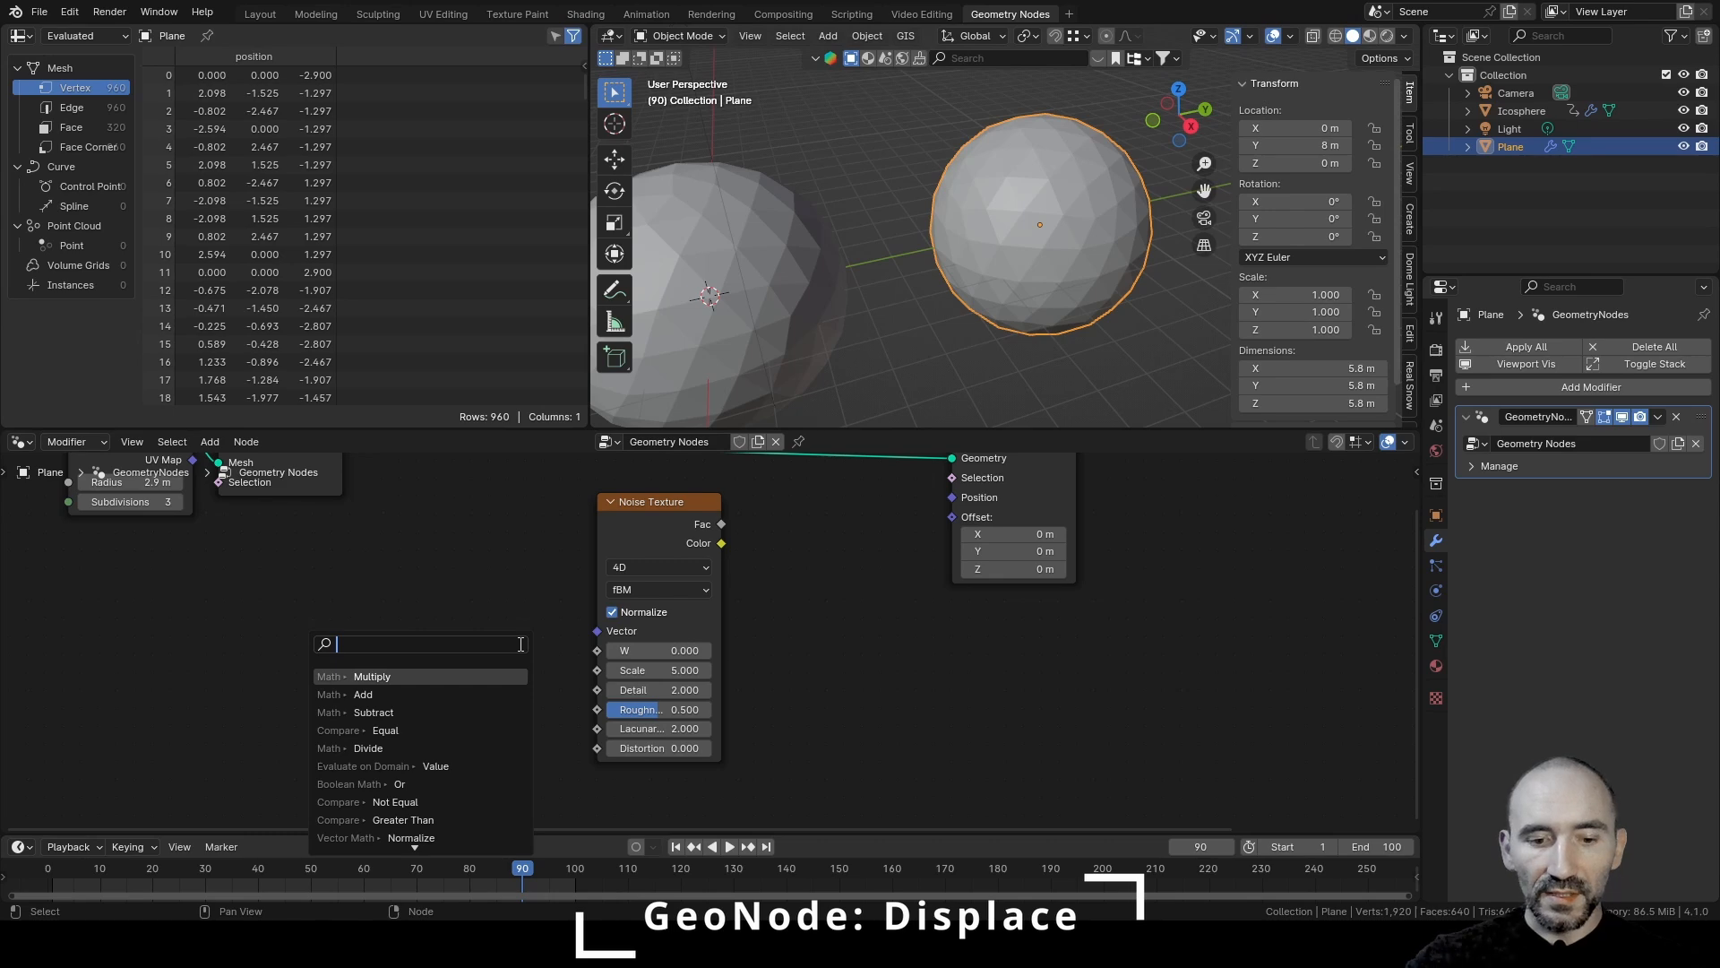
pyautogui.write('scene')
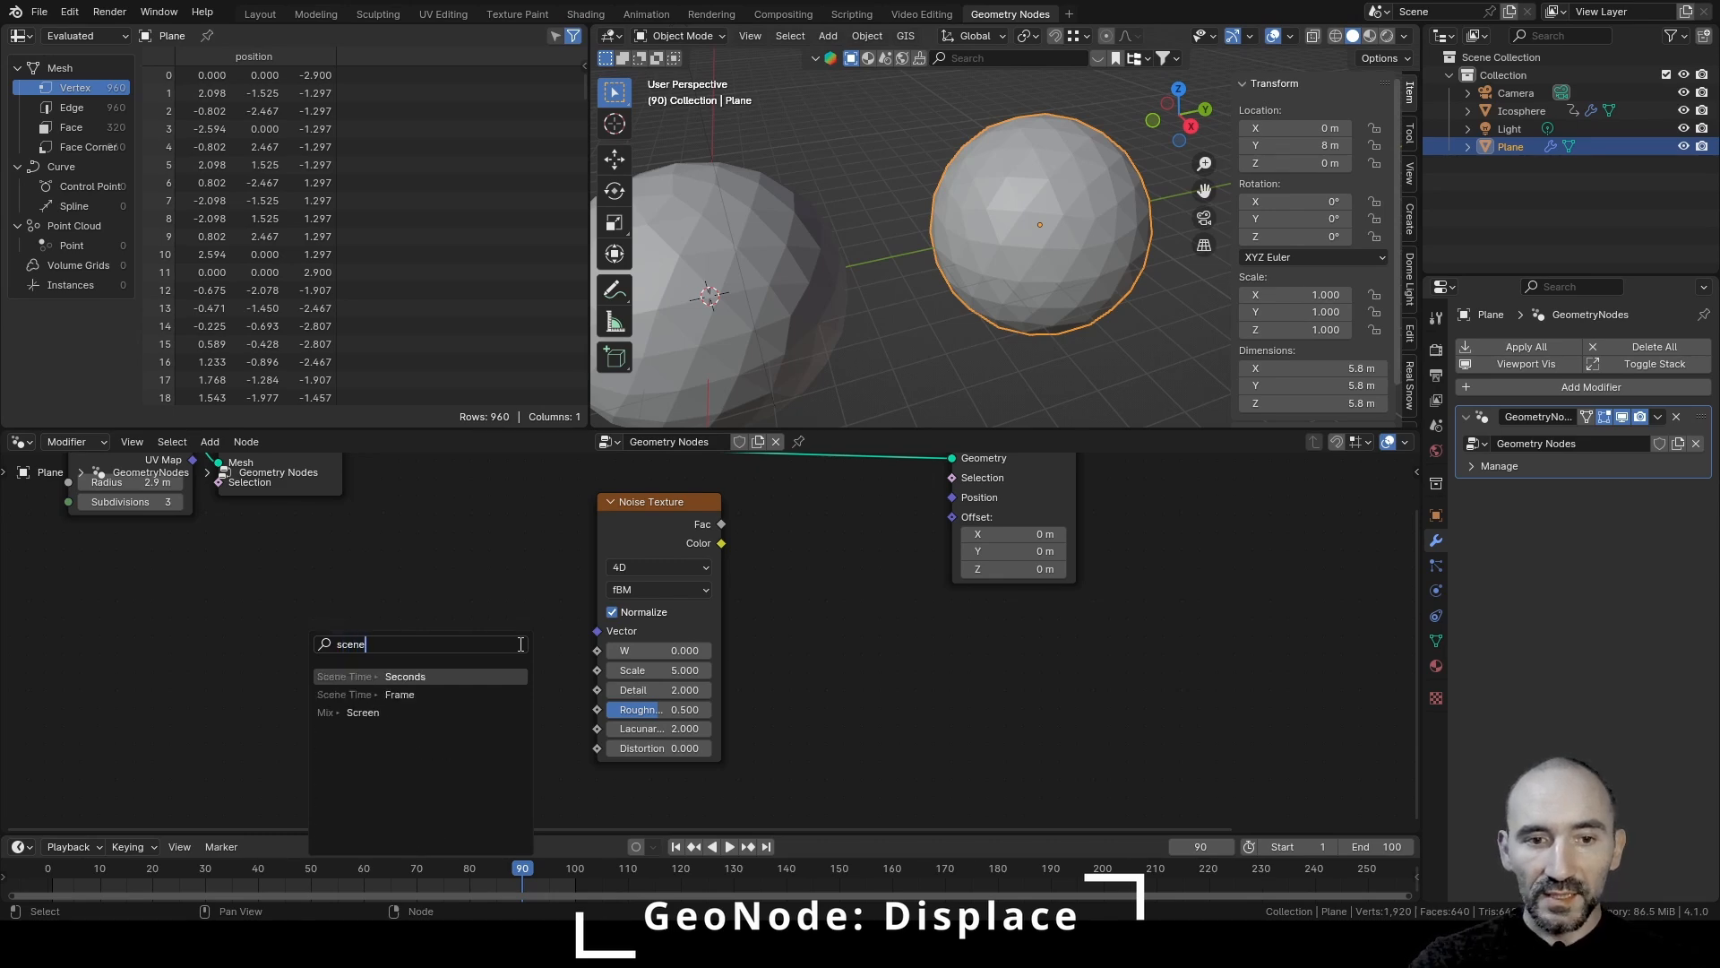
pyautogui.press('Return')
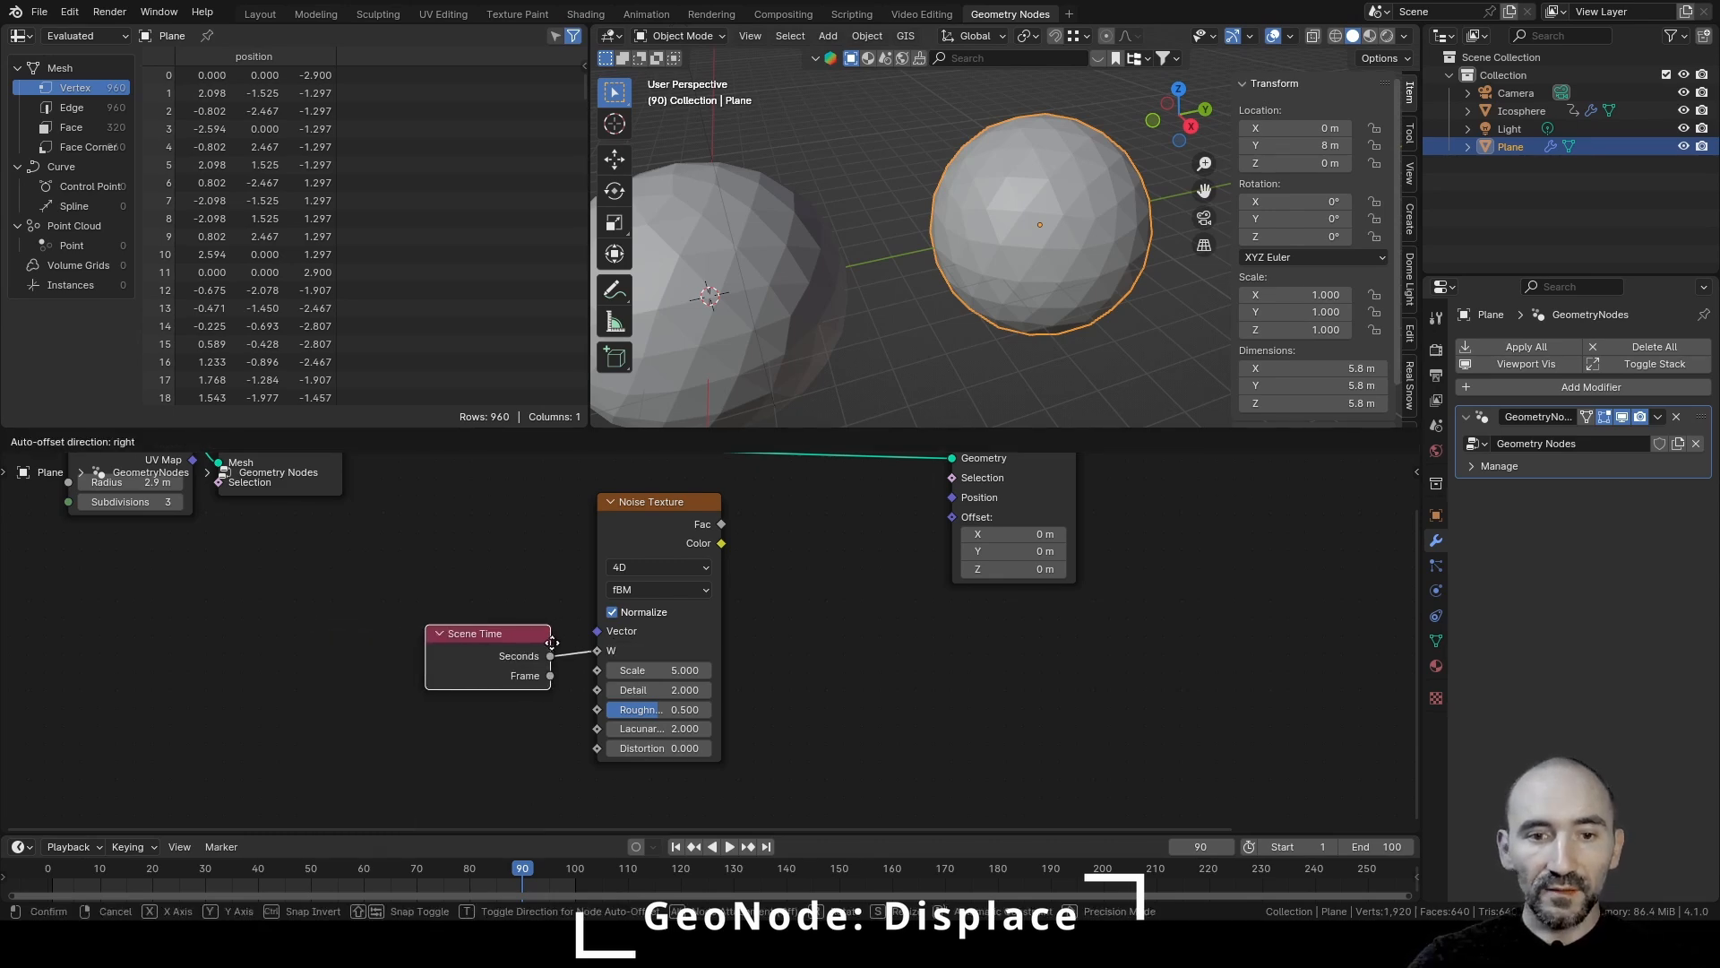
pyautogui.click(572, 645)
# Set the Noise Texture's scale to 2 and its roughness to 0
pyautogui.click(655, 671)
pyautogui.write('2')
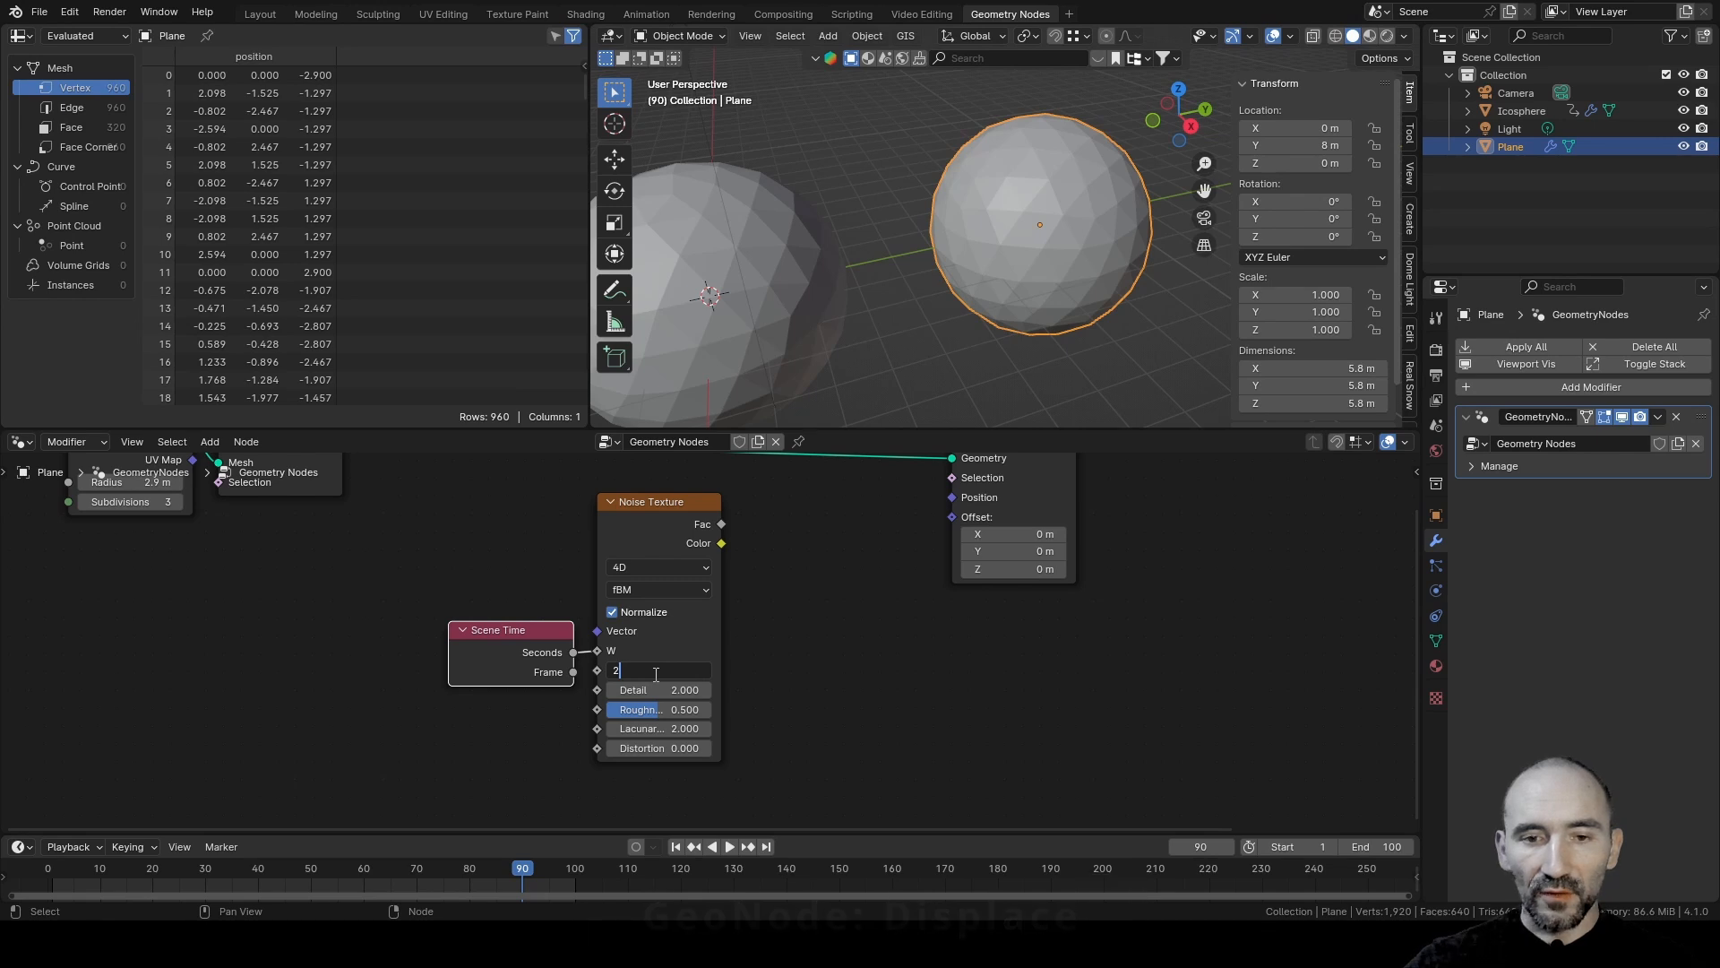
pyautogui.press('Return')
pyautogui.moveTo(677, 708); pyautogui.dragTo(608, 709)
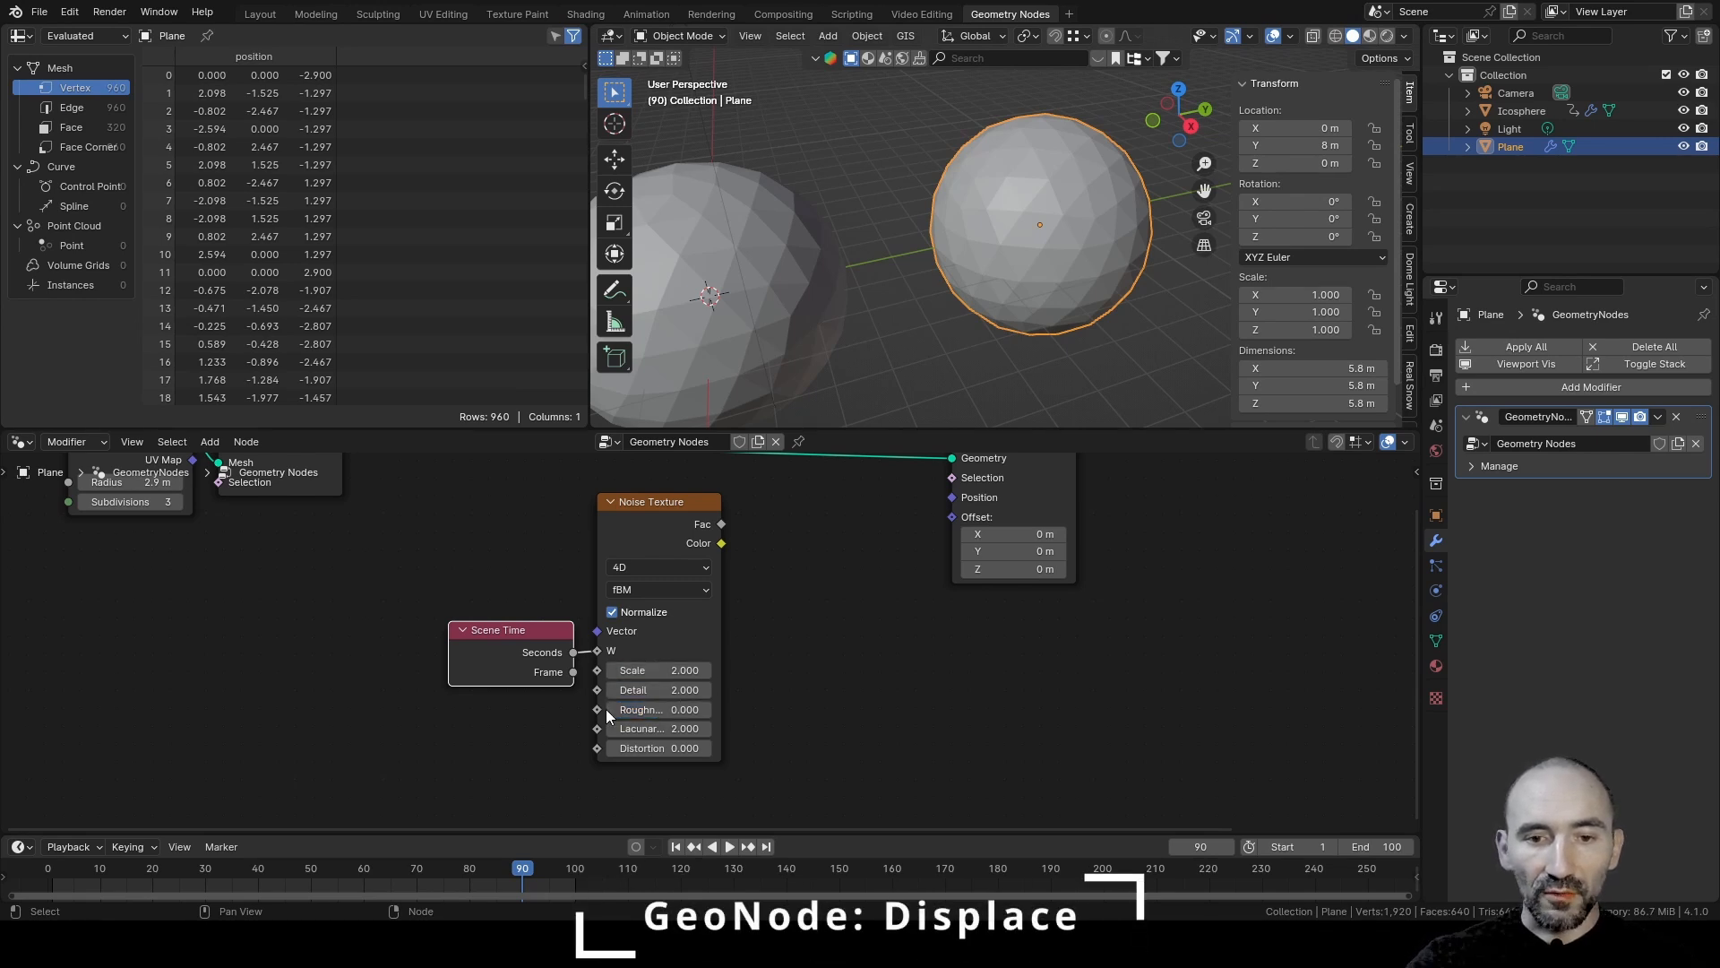
# Shift the Set Position node toward the output and add a Math Multiply node fed by the Noise Texture's Fac output
pyautogui.moveTo(827, 574); pyautogui.dragTo(551, 631, button='middle')
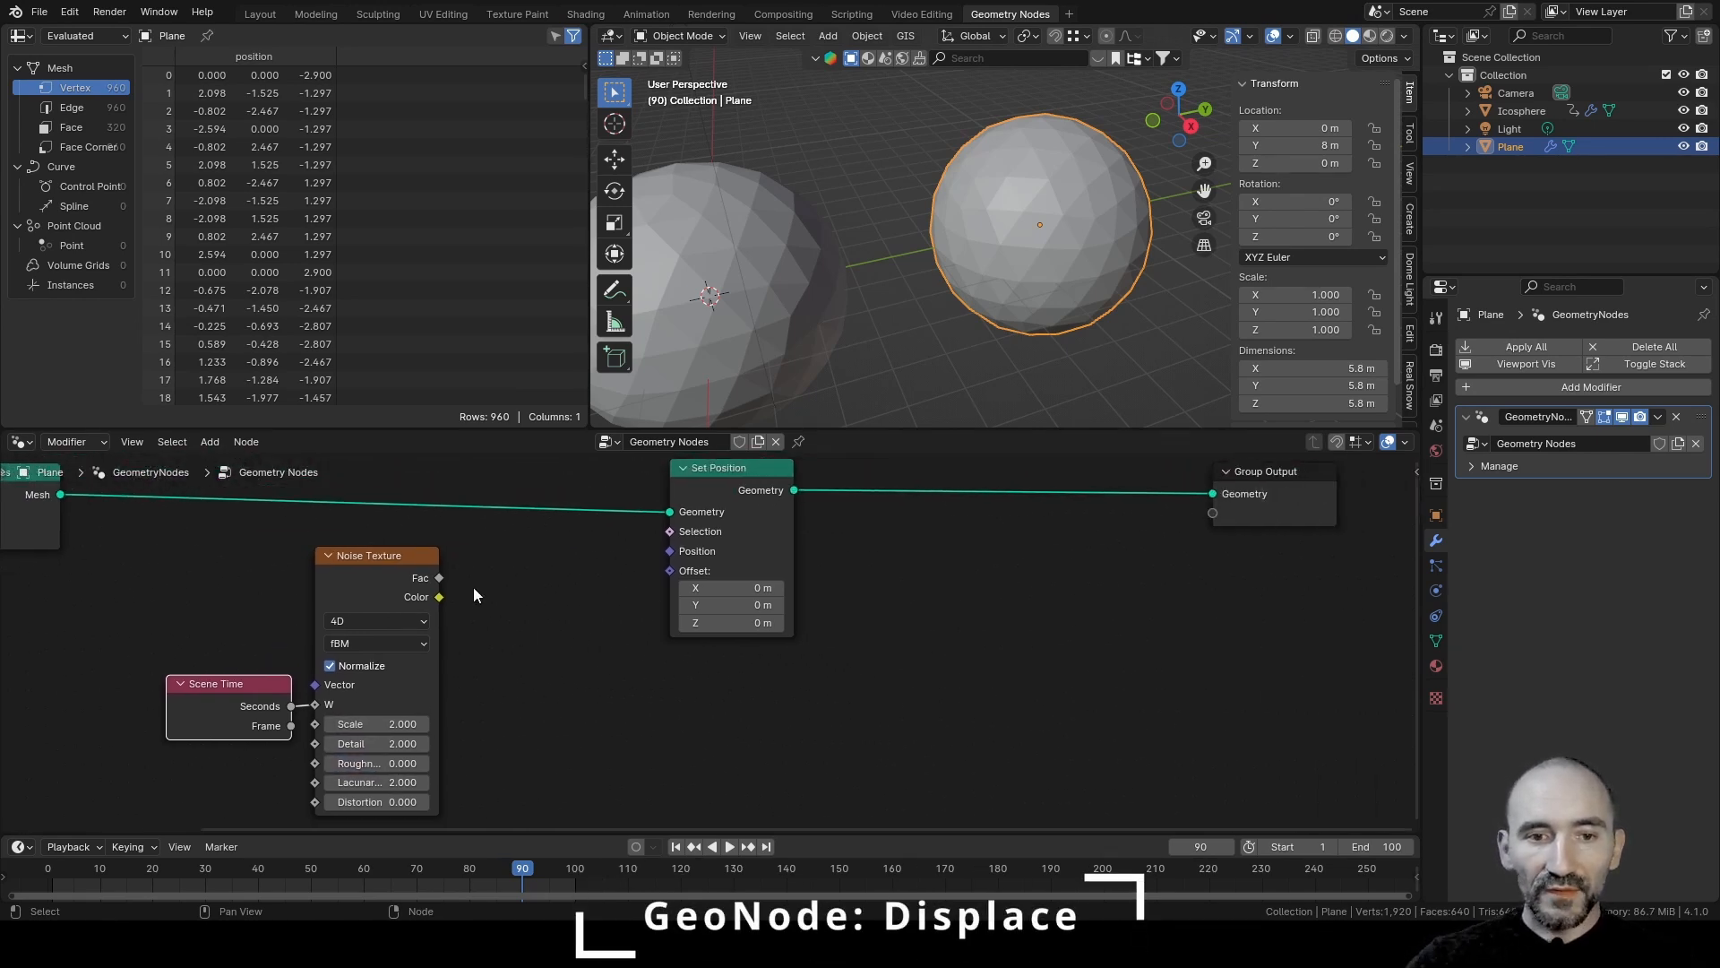
pyautogui.moveTo(708, 484); pyautogui.dragTo(881, 475)
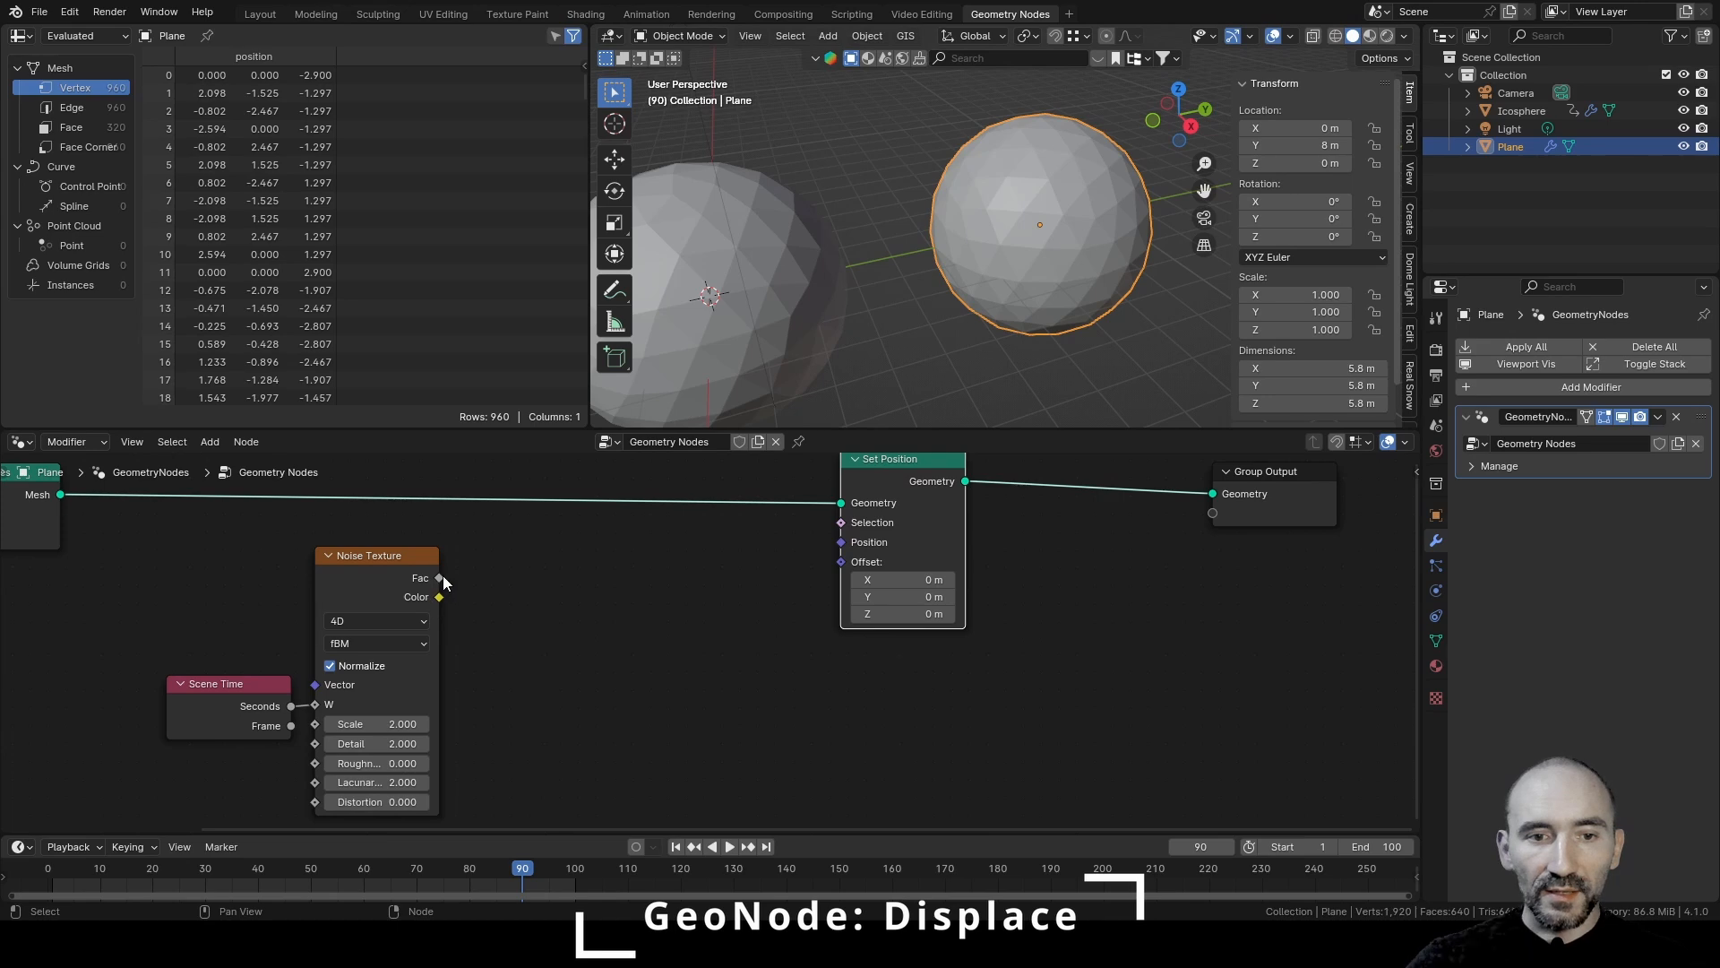
pyautogui.moveTo(439, 577); pyautogui.dragTo(511, 634)
pyautogui.write('multi')
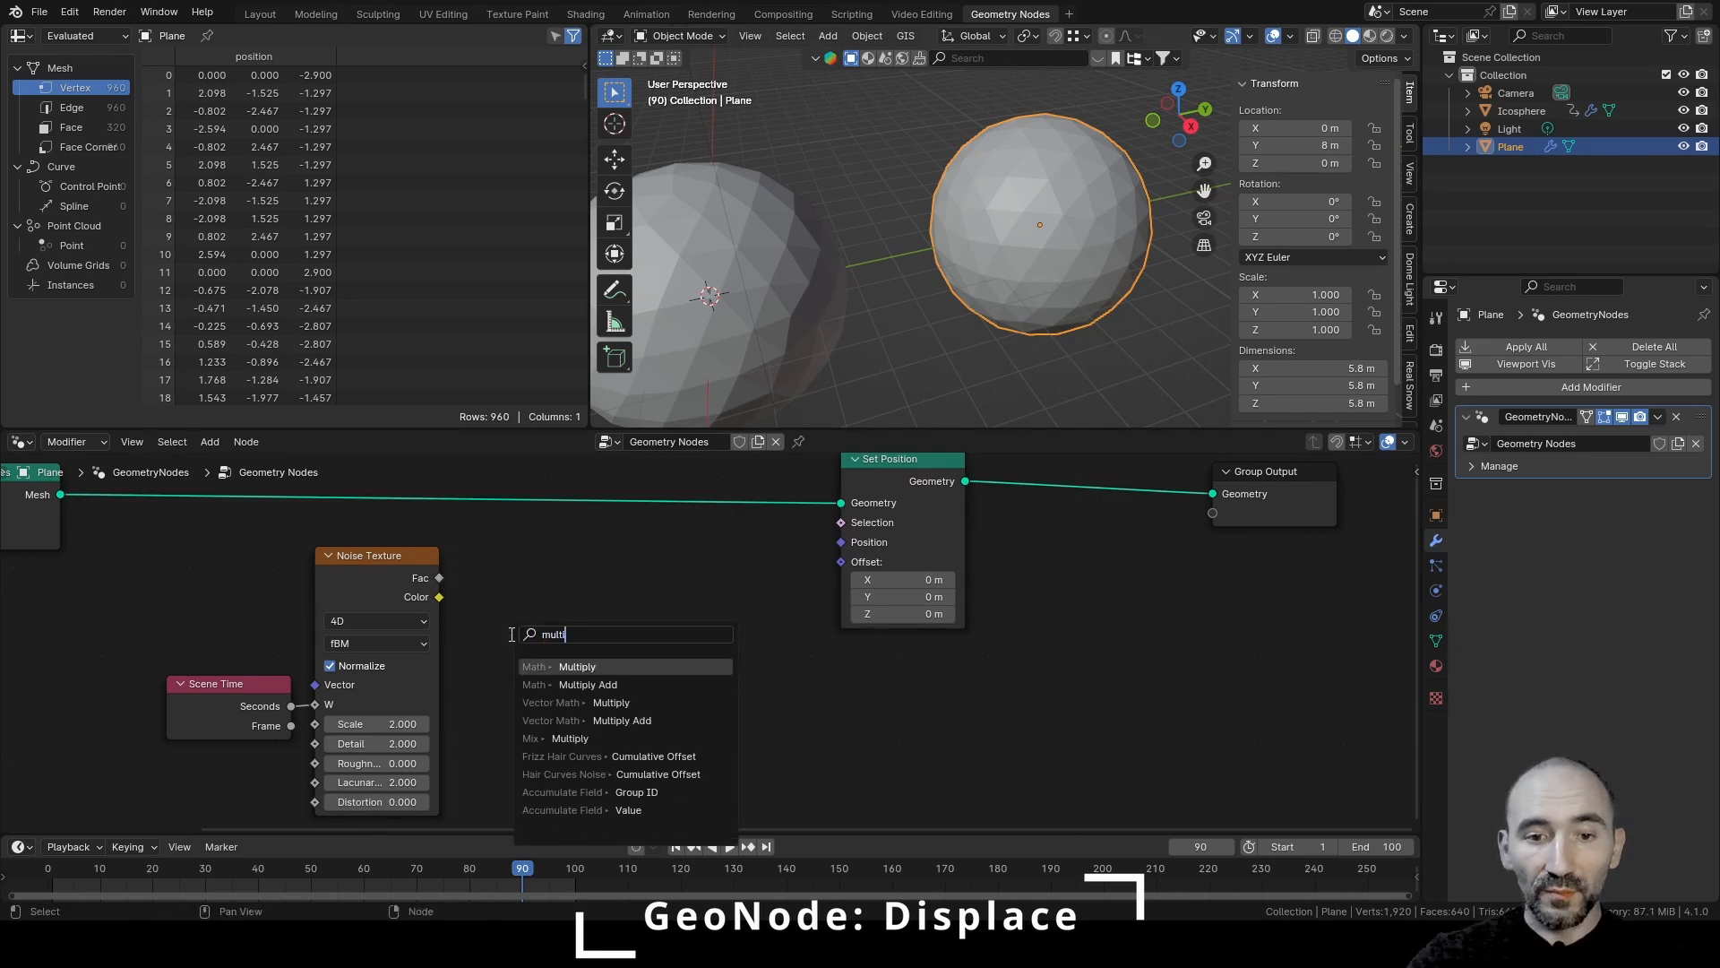
pyautogui.press('Return')
pyautogui.click(456, 560)
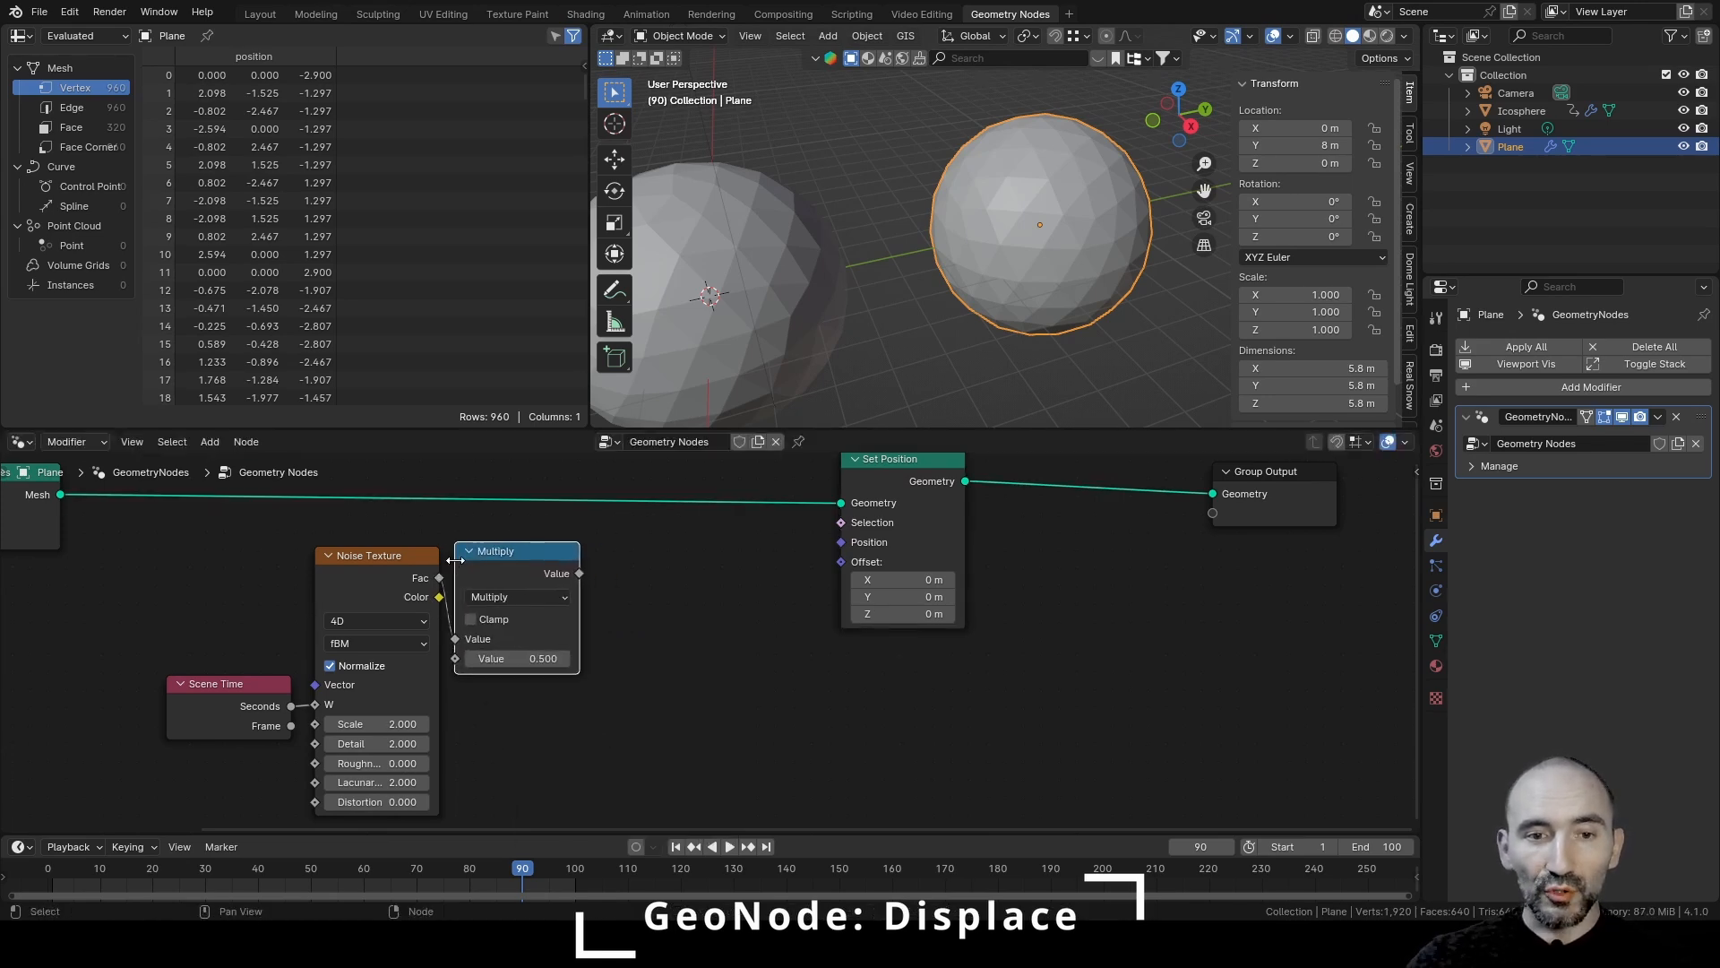
pyautogui.moveTo(488, 554); pyautogui.dragTo(498, 621)
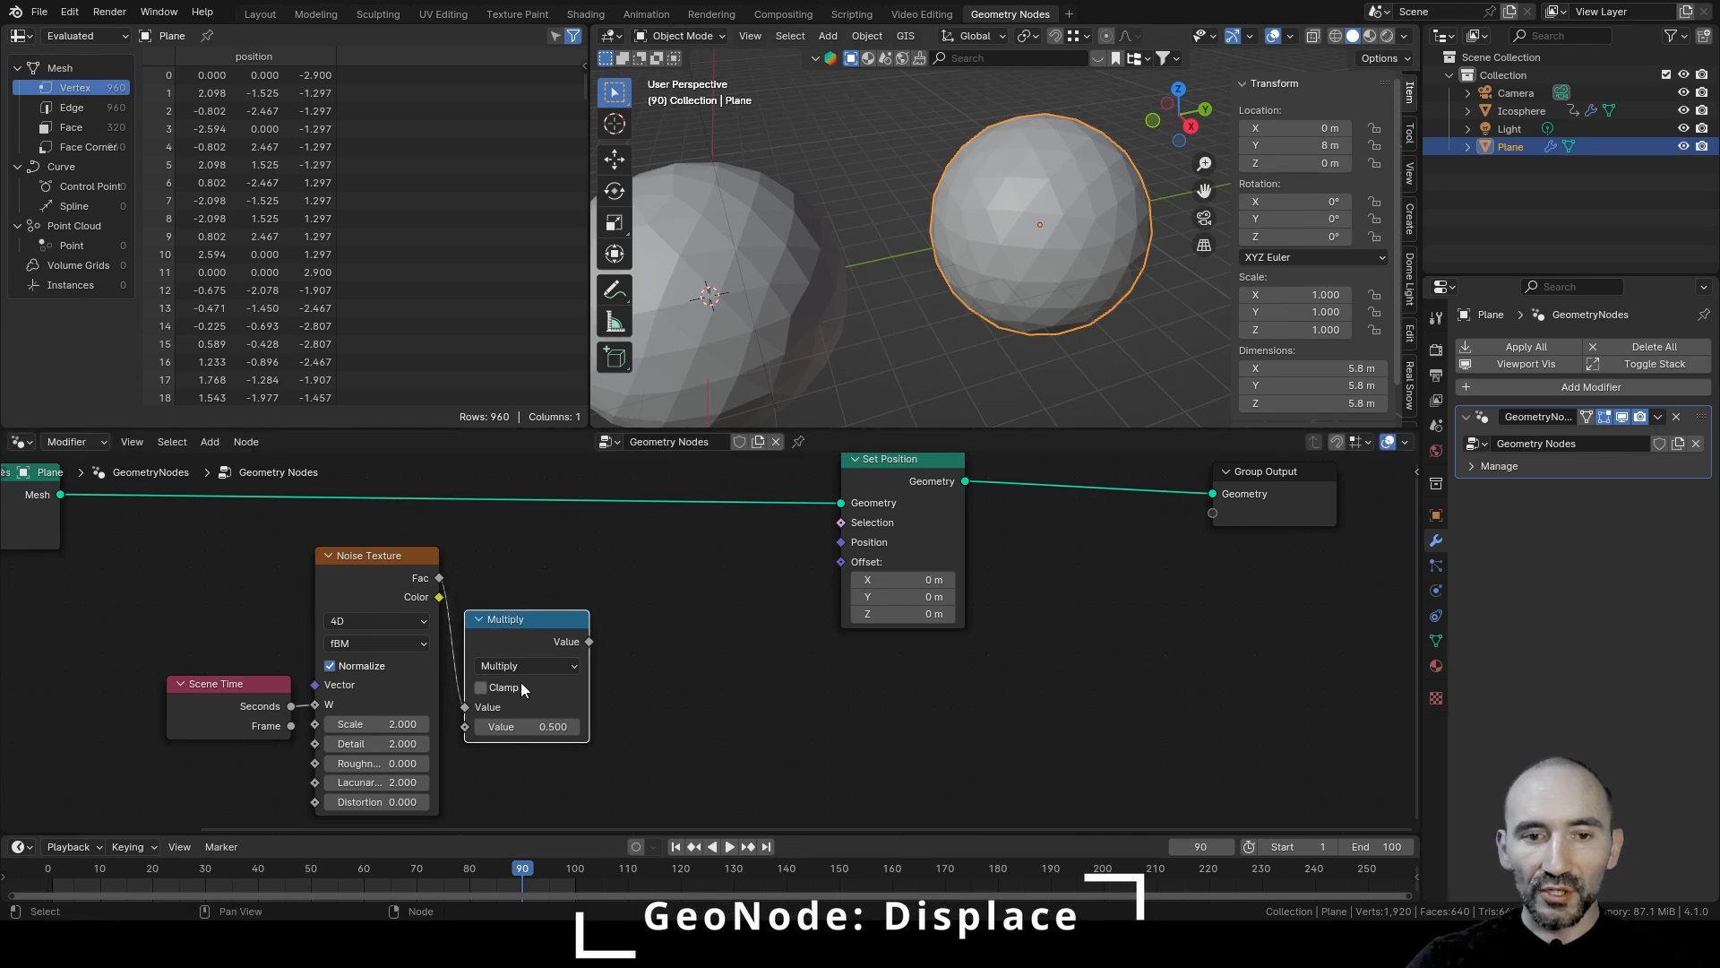
# Check the original icosphere's Displace modifier and set the Multiply node's value to 1.25 on the plane
pyautogui.click(778, 294)
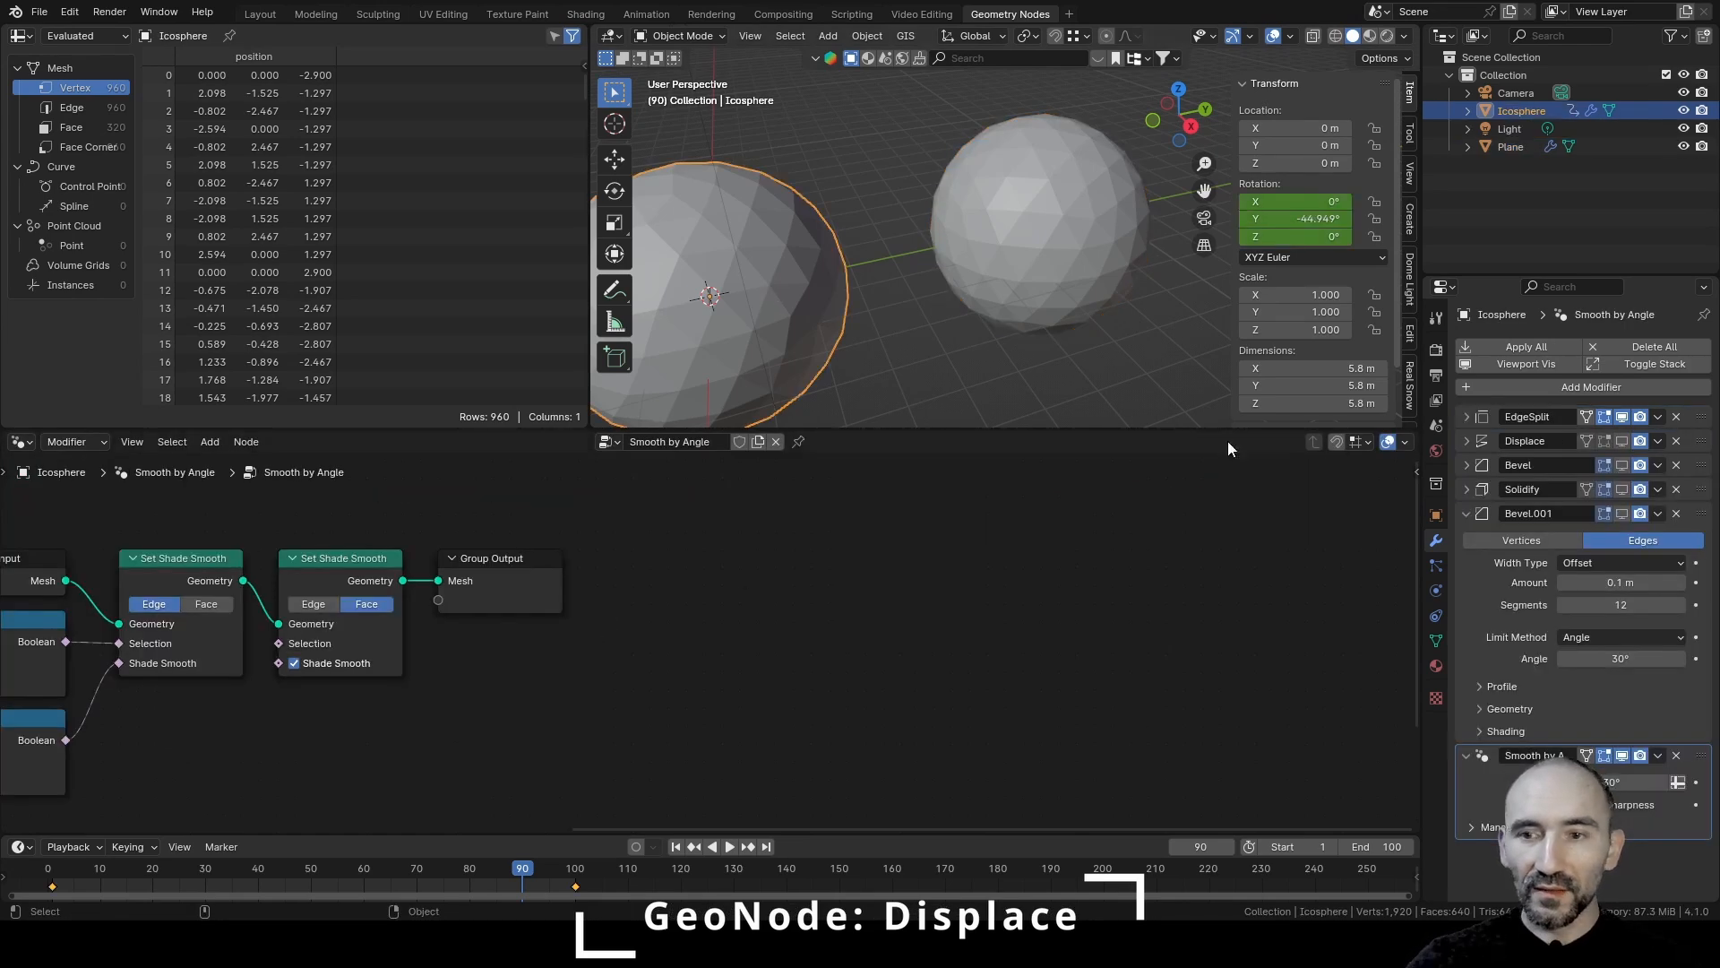
pyautogui.click(1467, 440)
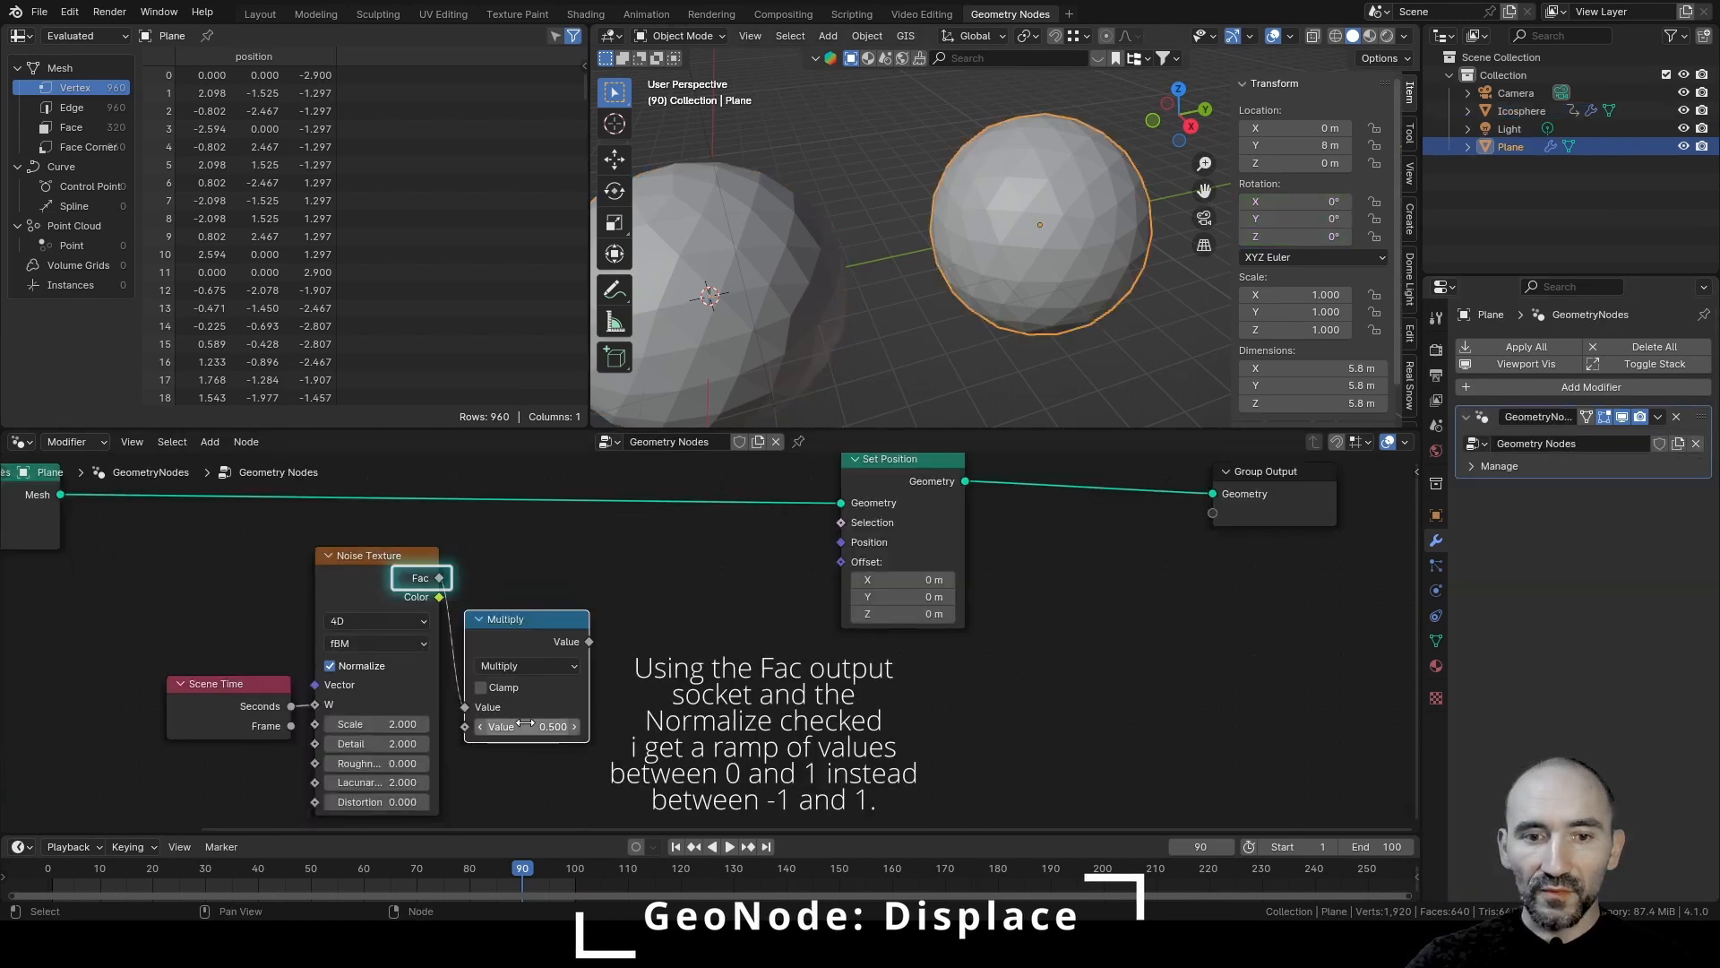
pyautogui.click(526, 724)
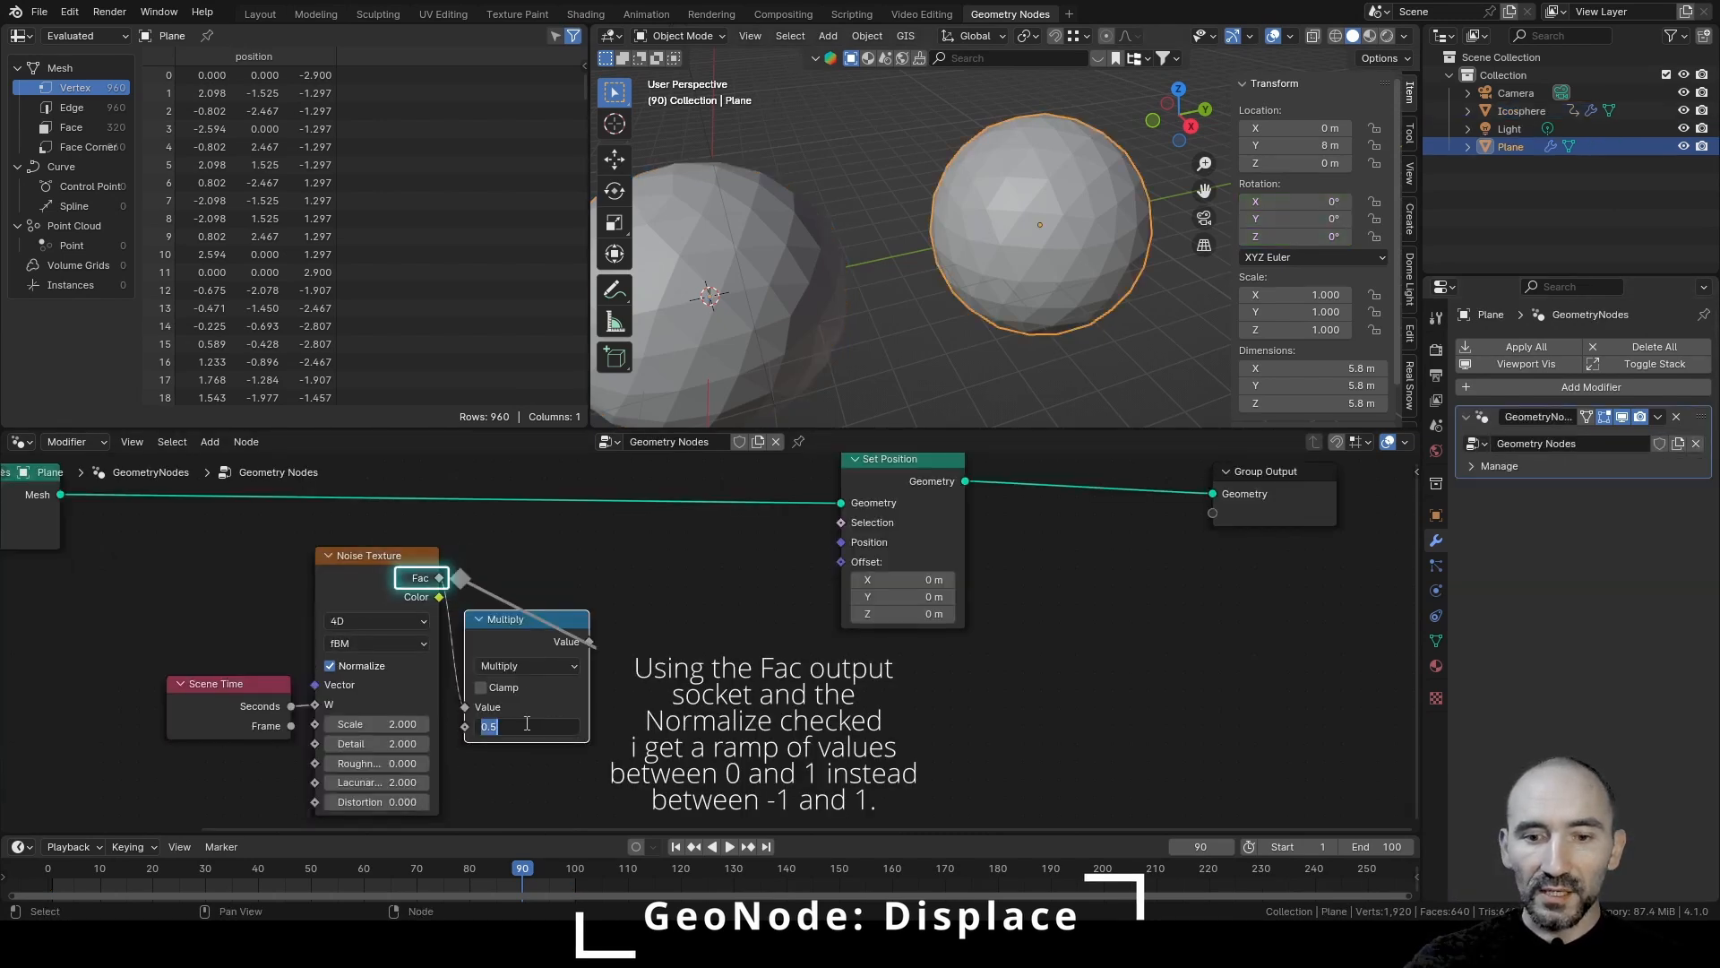
pyautogui.write('1.25')
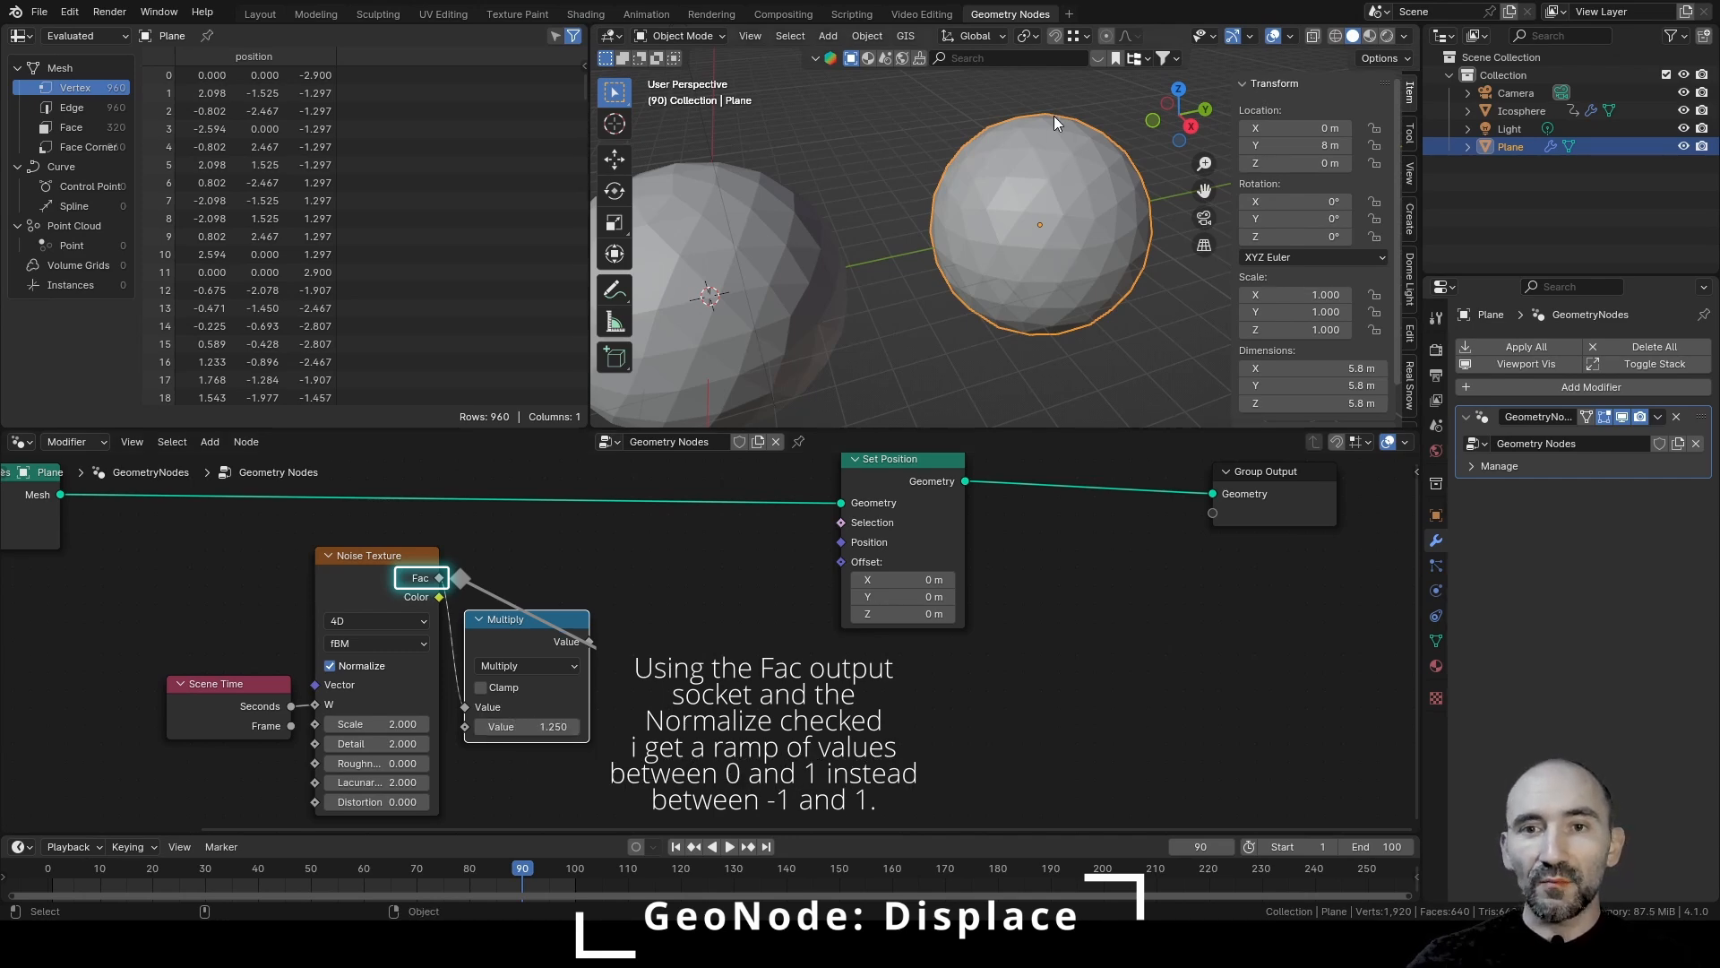
# Add a Normal node and place it directly above the Multiply node
pyautogui.scroll(1, 1109, 197)
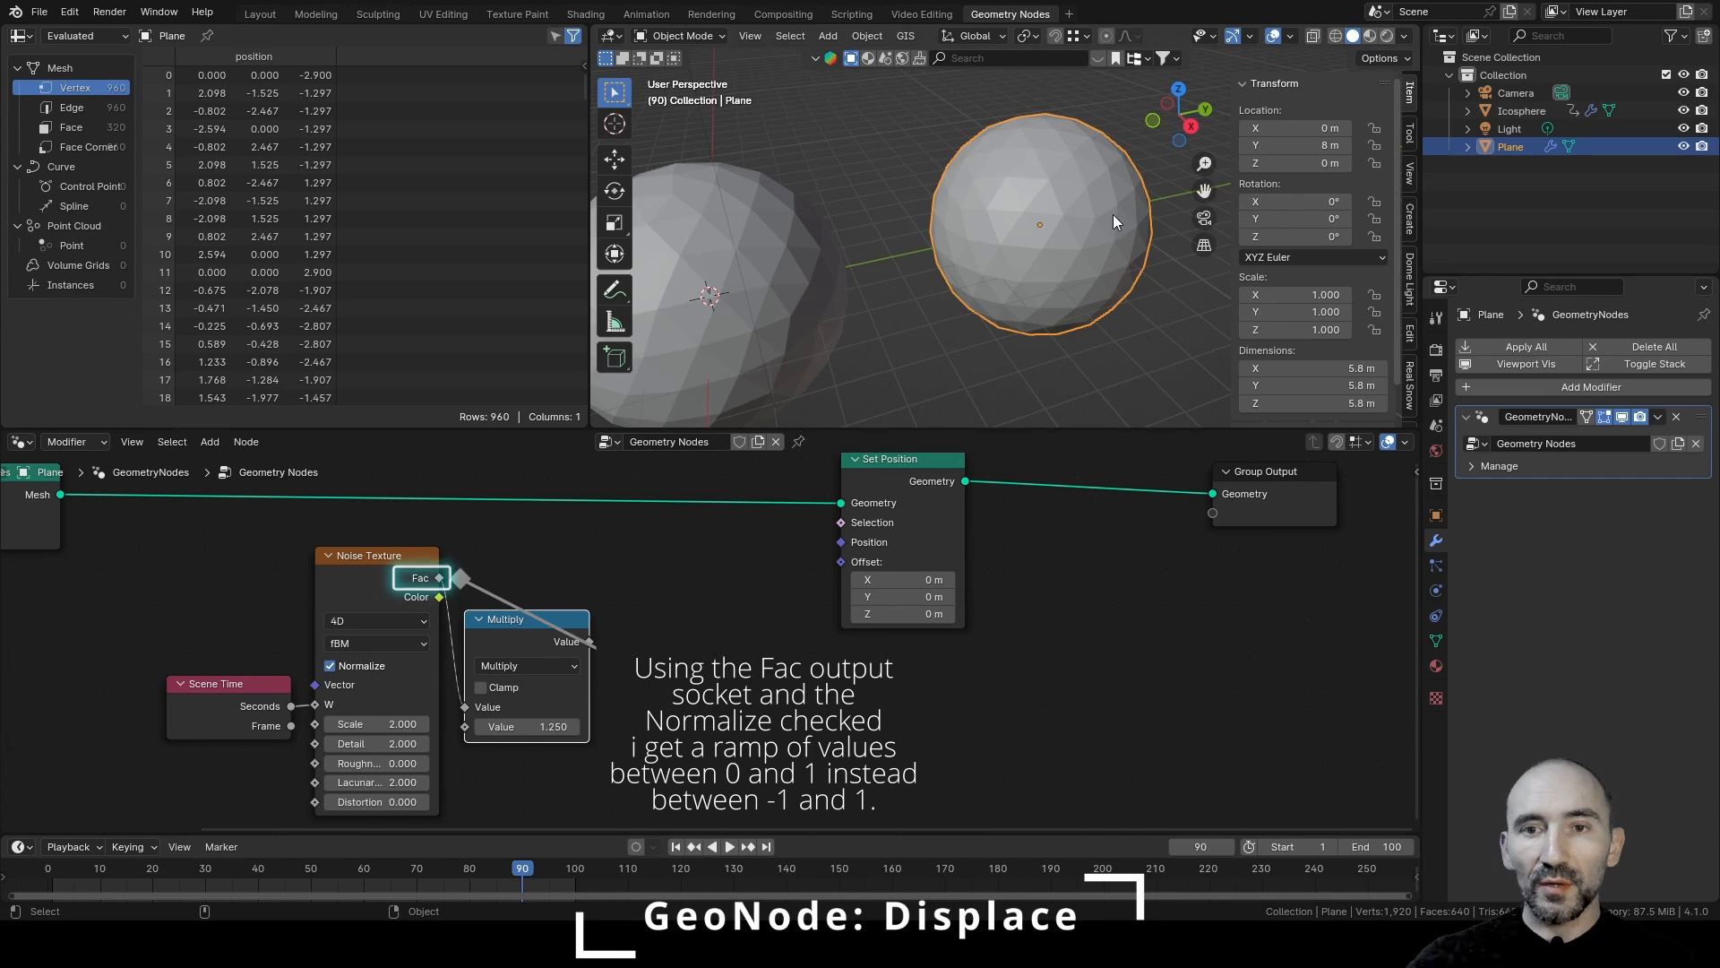
pyautogui.moveTo(1113, 213); pyautogui.dragTo(1069, 212, button='middle')
pyautogui.keyDown('shift'); pyautogui.moveTo(1069, 212); pyautogui.dragTo(966, 235, button='middle'); pyautogui.keyUp('shift')
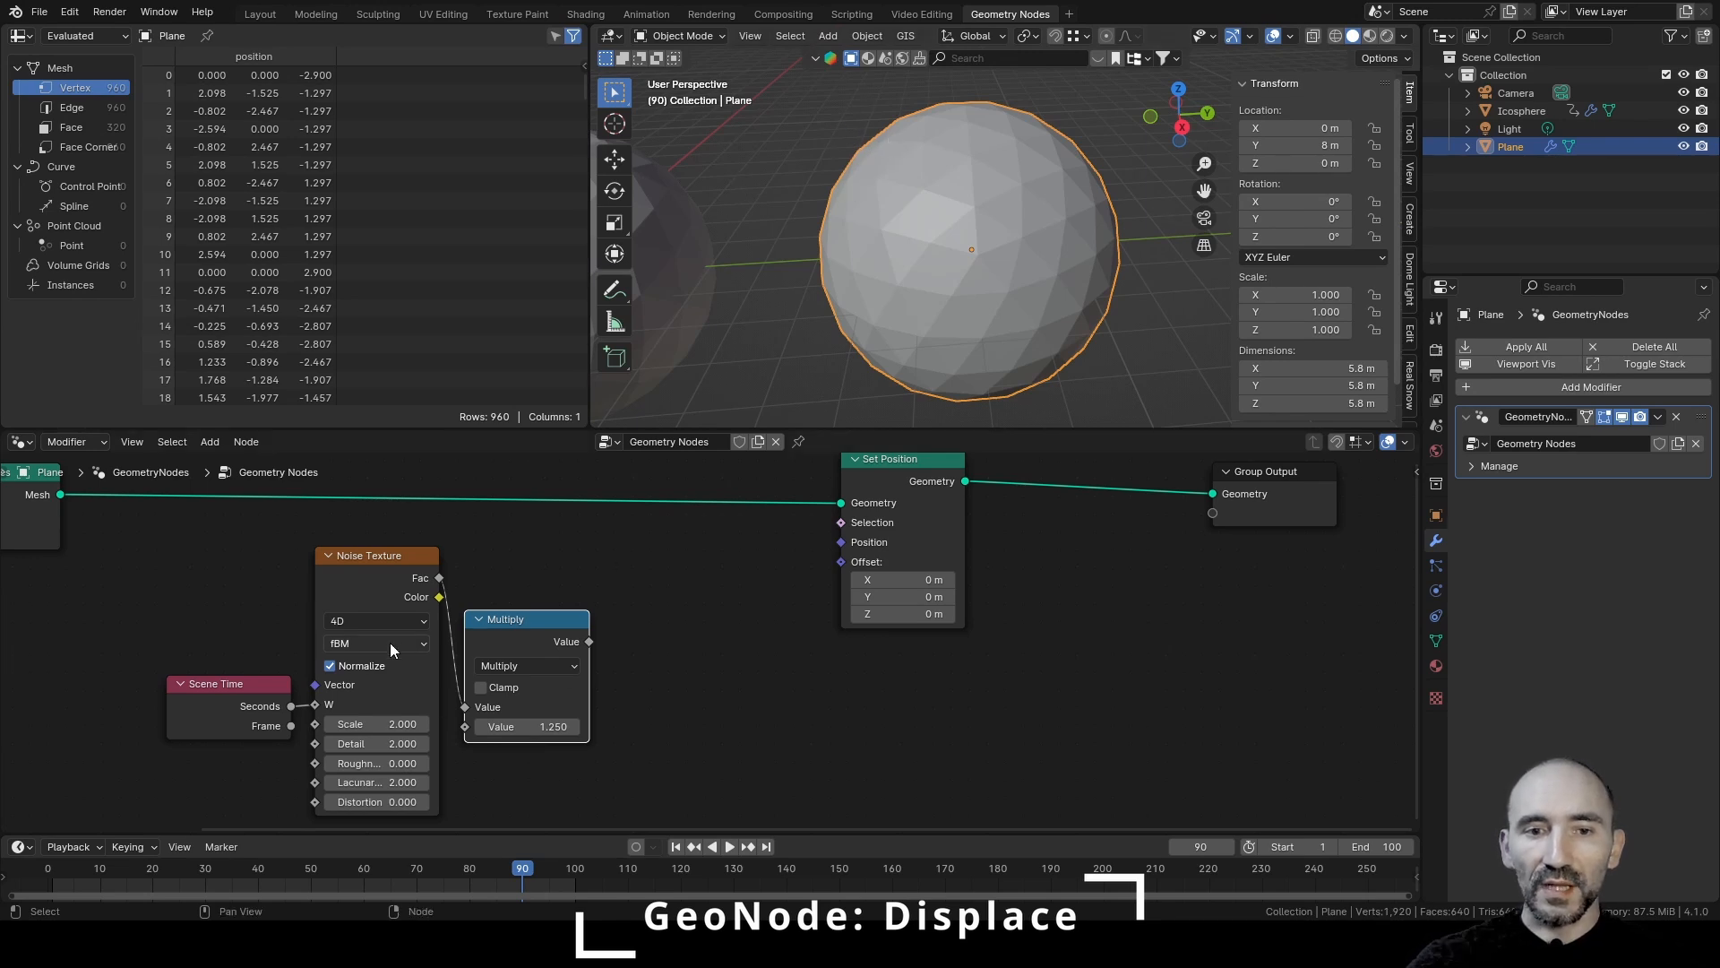
pyautogui.press('F3')
pyautogui.write('norma')
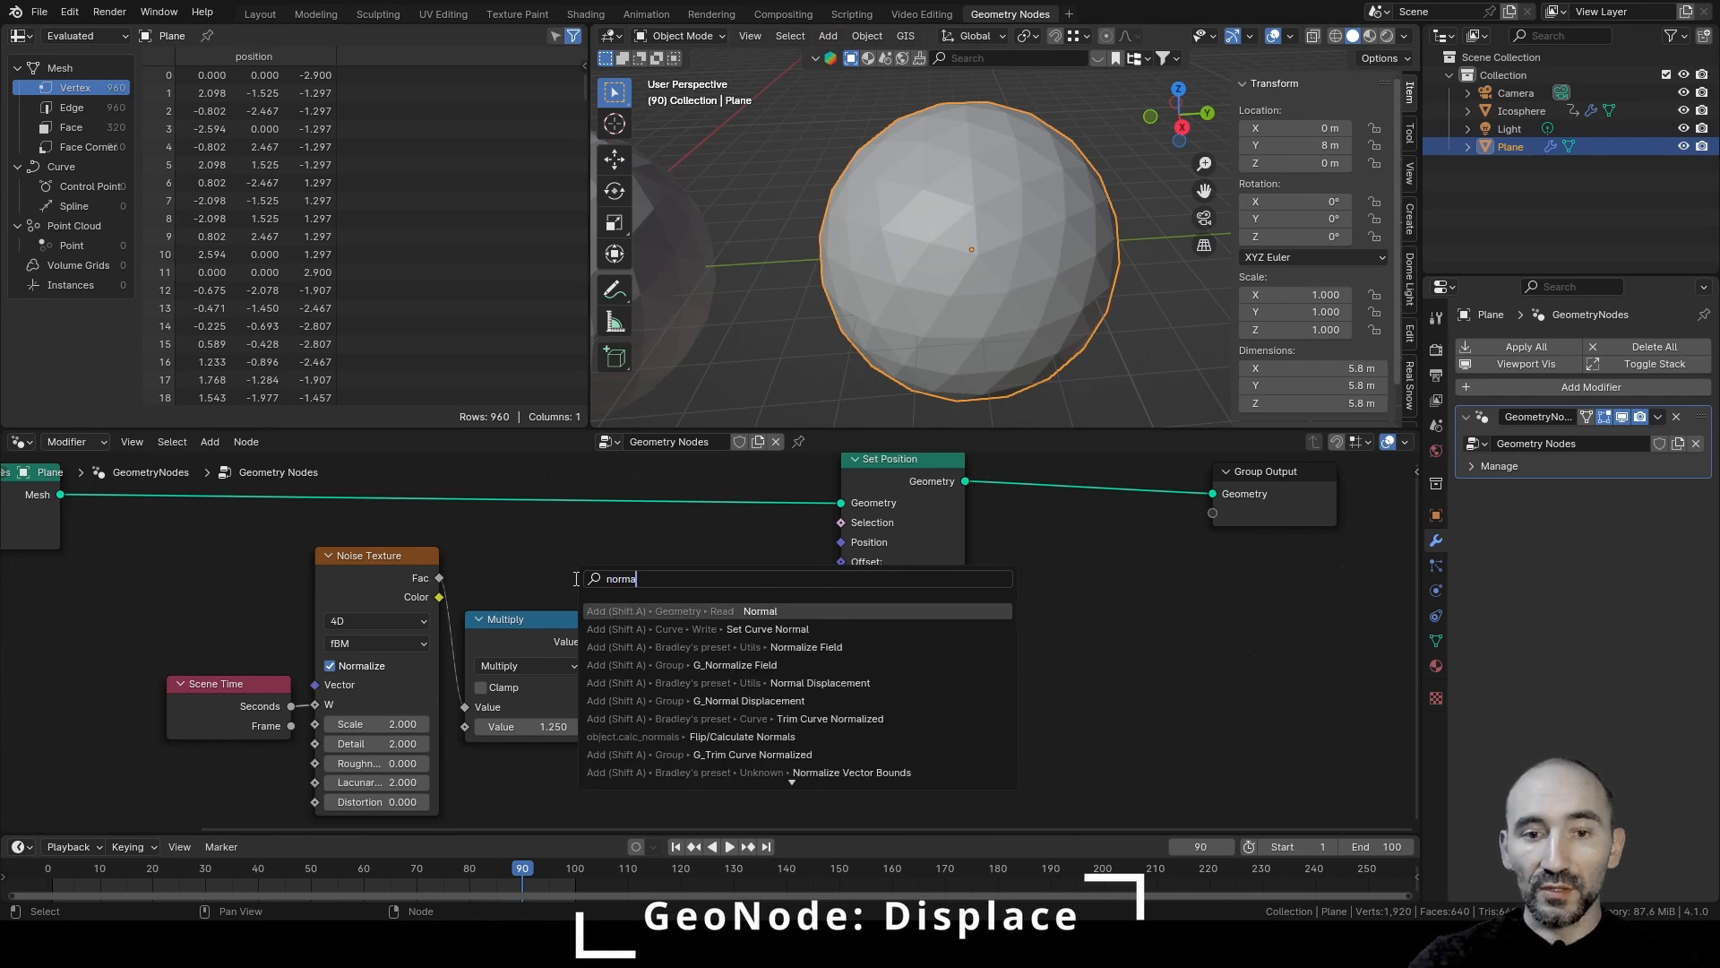
pyautogui.write('l')
pyautogui.press('Return')
pyautogui.click(544, 538)
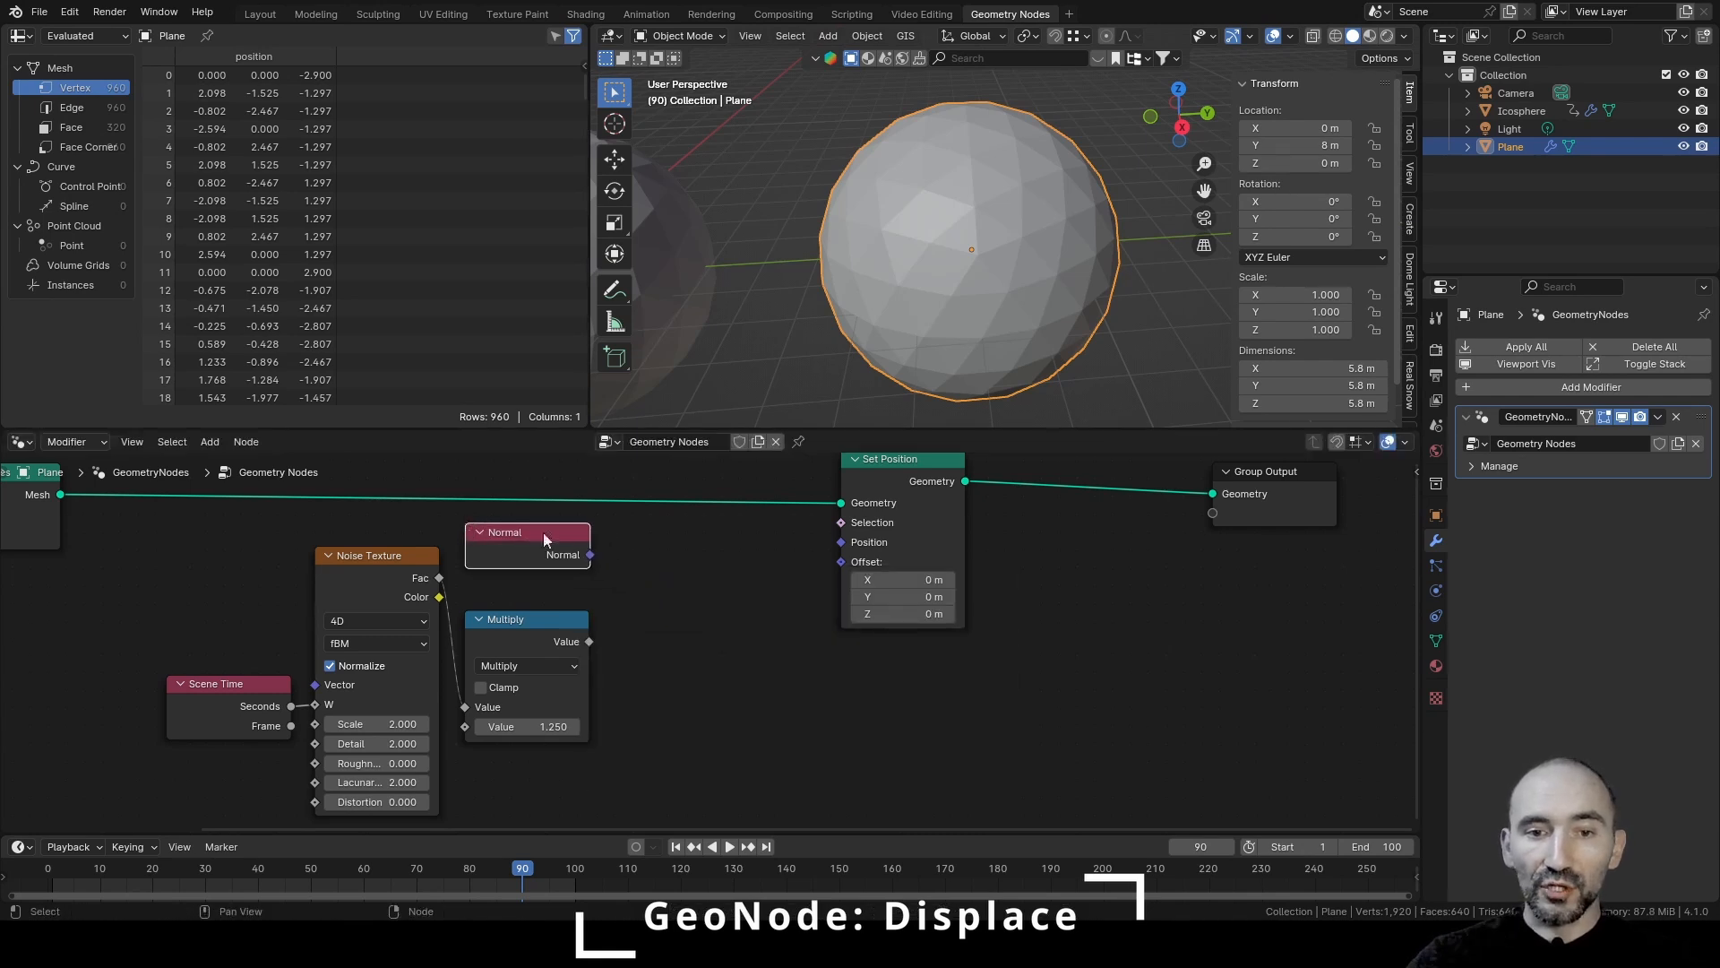
# Add a Vector Math Scale node fed by the Normal output and place it beside the Multiply node
pyautogui.press('F3')
pyautogui.write('sca')
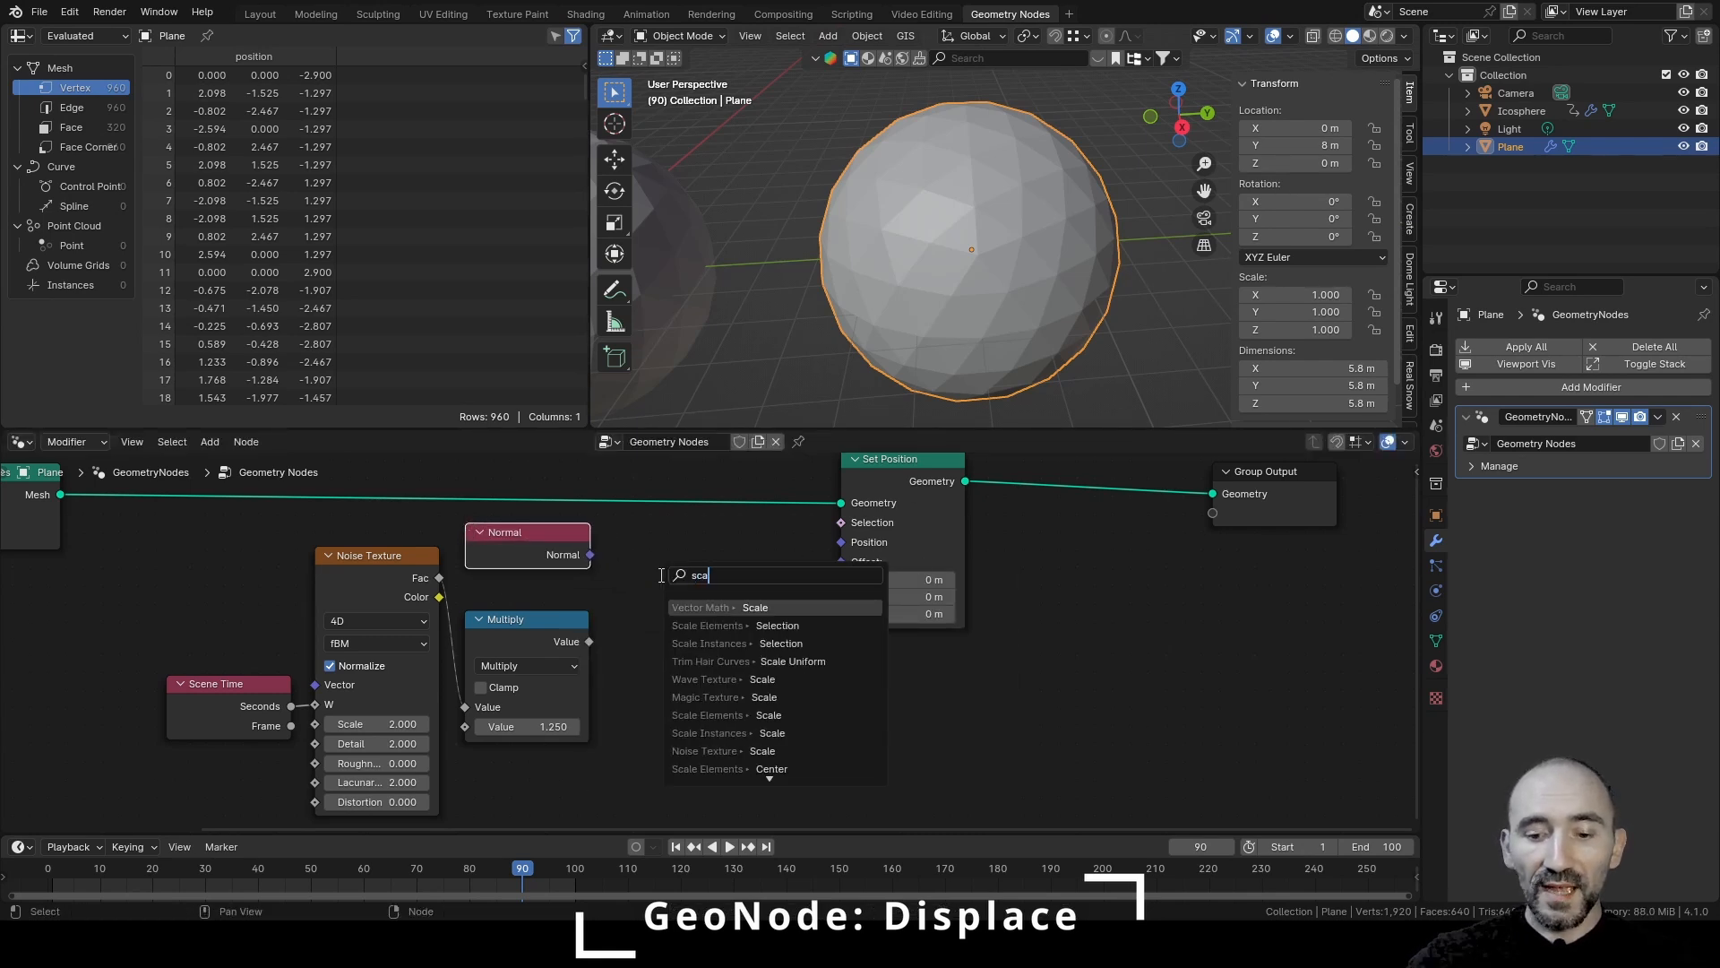
pyautogui.press('Return')
pyautogui.click(614, 567)
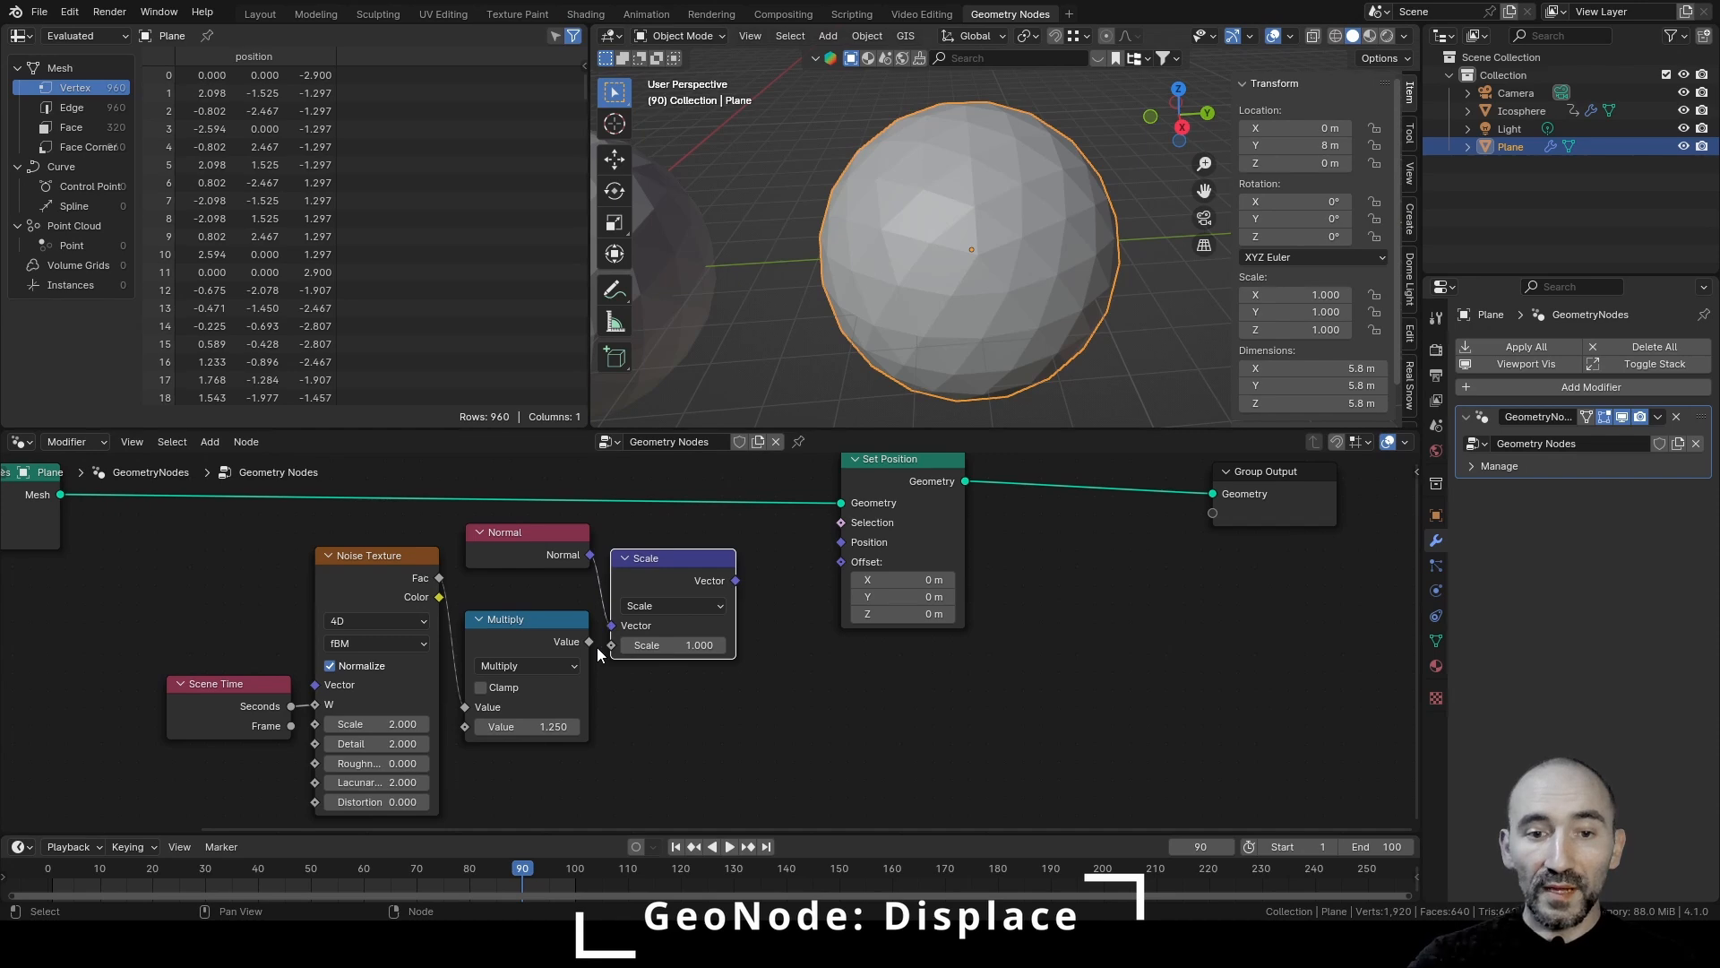
# Feed the Multiply value into the Scale node, link its Vector to Set Position's Offset, and move Set Position beside it
pyautogui.moveTo(588, 641); pyautogui.dragTo(615, 654)
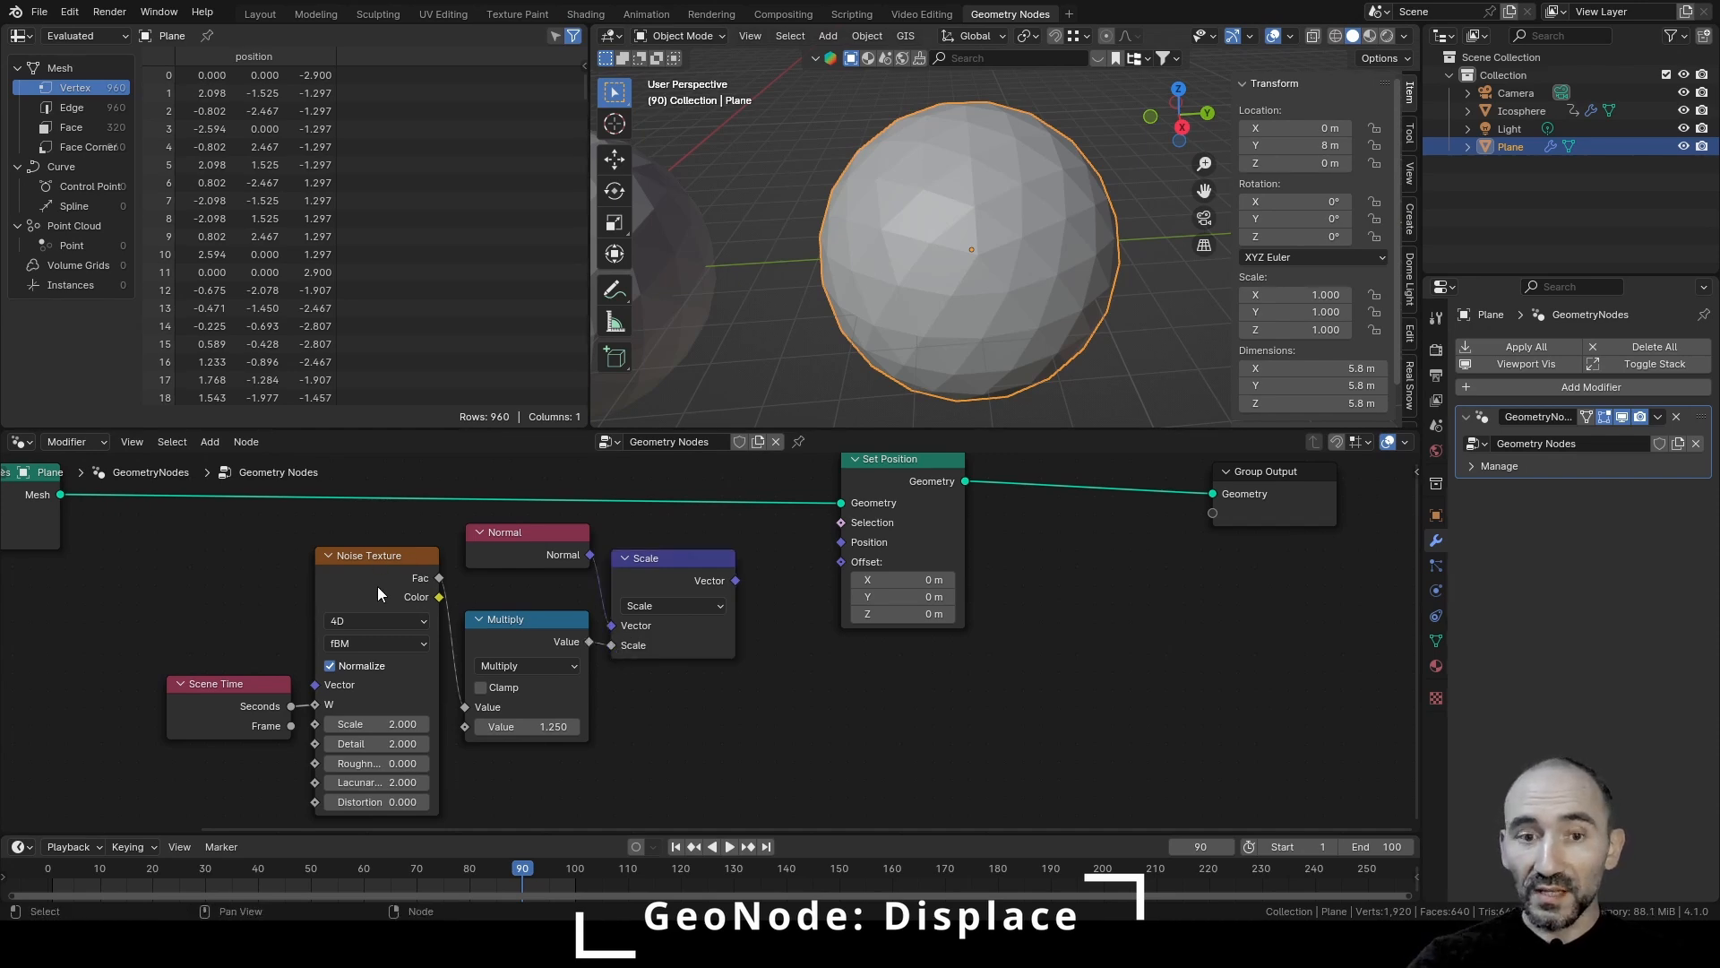
pyautogui.moveTo(735, 581); pyautogui.dragTo(840, 562)
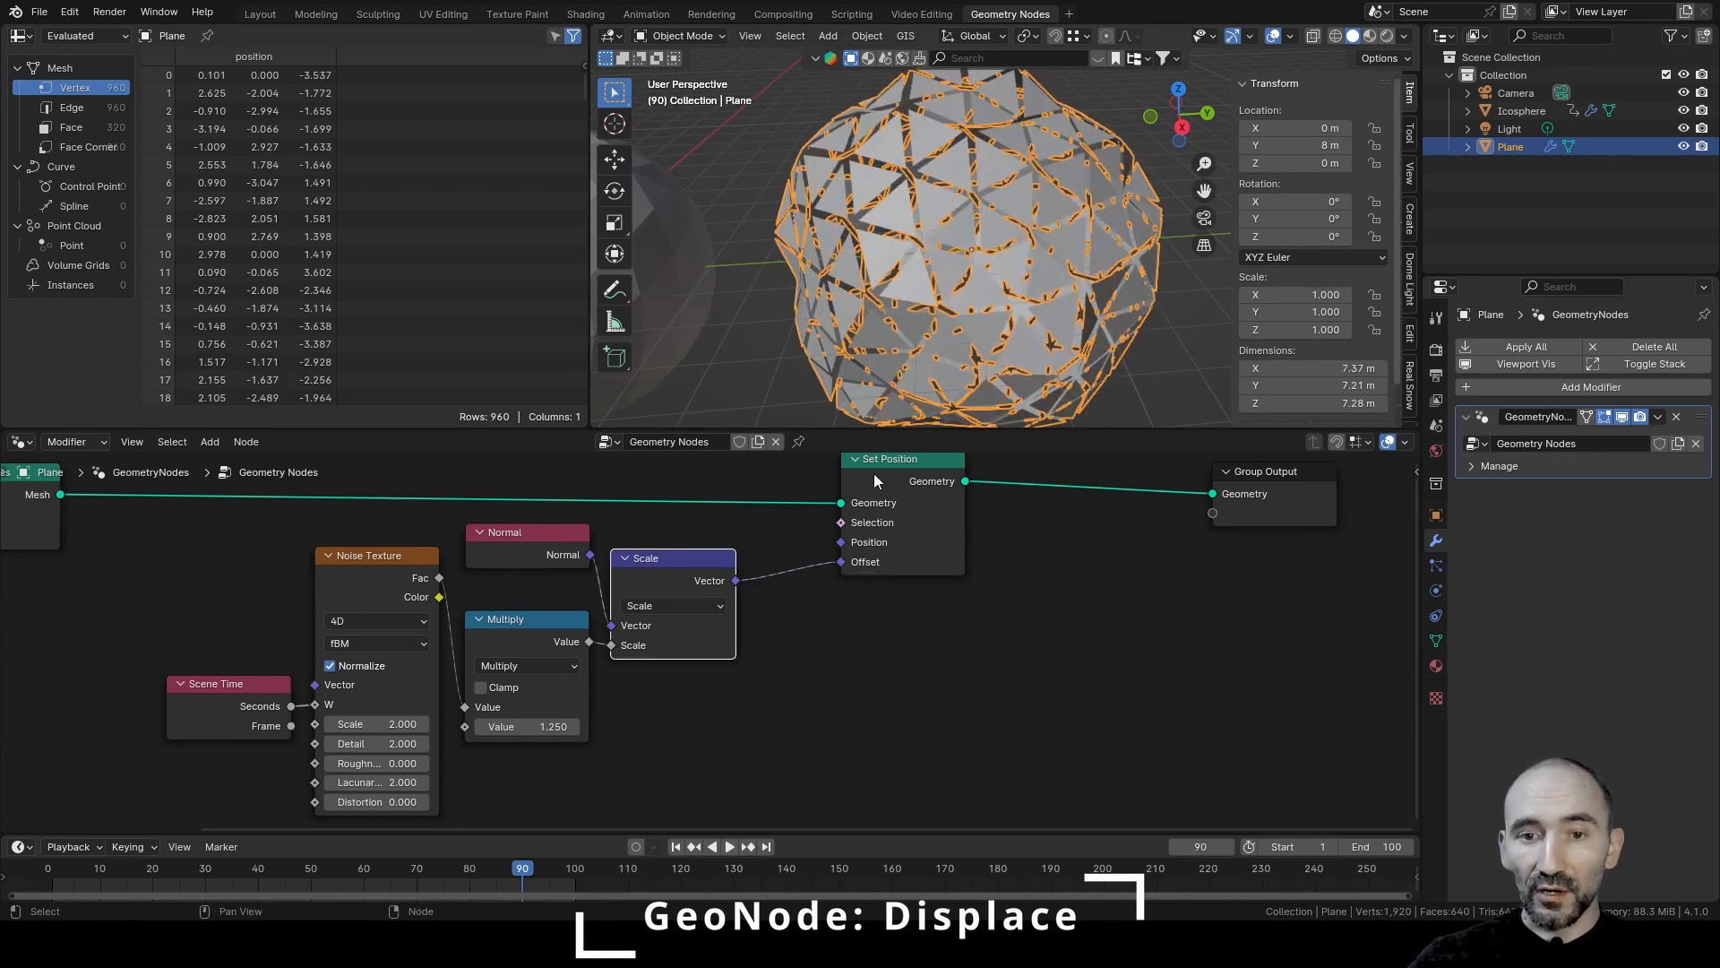
pyautogui.moveTo(871, 474); pyautogui.dragTo(788, 471)
# Turn on viewport display of the original icosphere's Displace modifier for comparison
pyautogui.keyDown('shift'); pyautogui.moveTo(924, 271); pyautogui.dragTo(1012, 271, button='middle'); pyautogui.keyUp('shift')
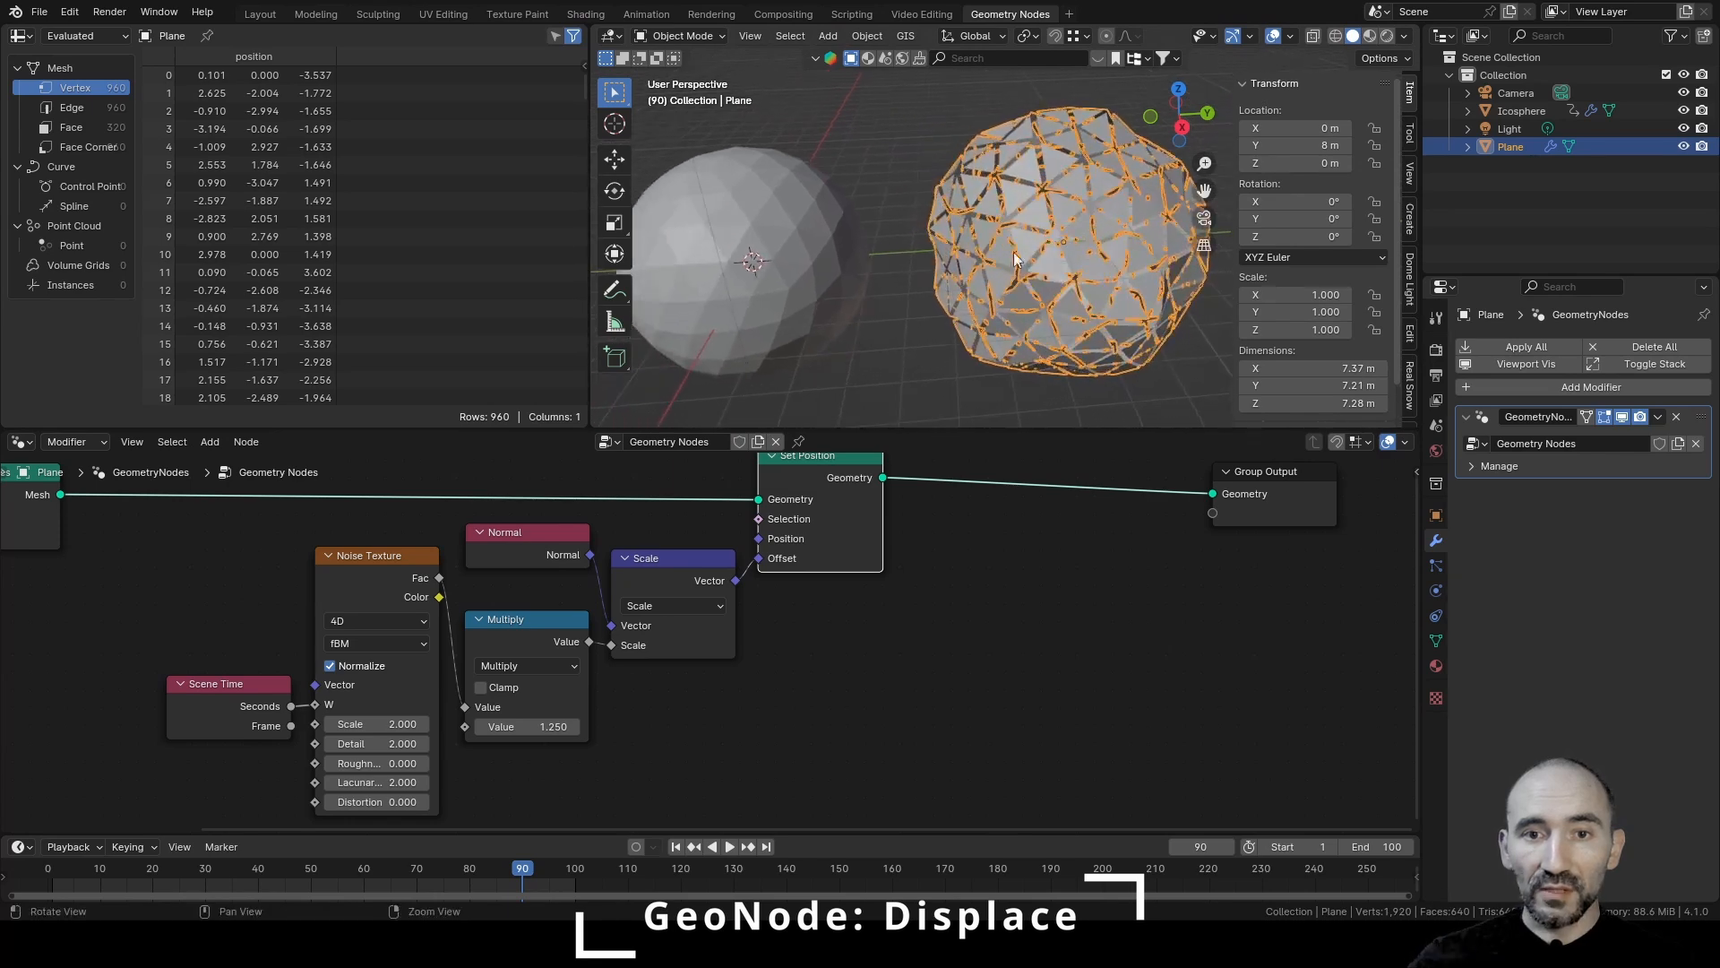
pyautogui.click(801, 217)
pyautogui.click(1622, 439)
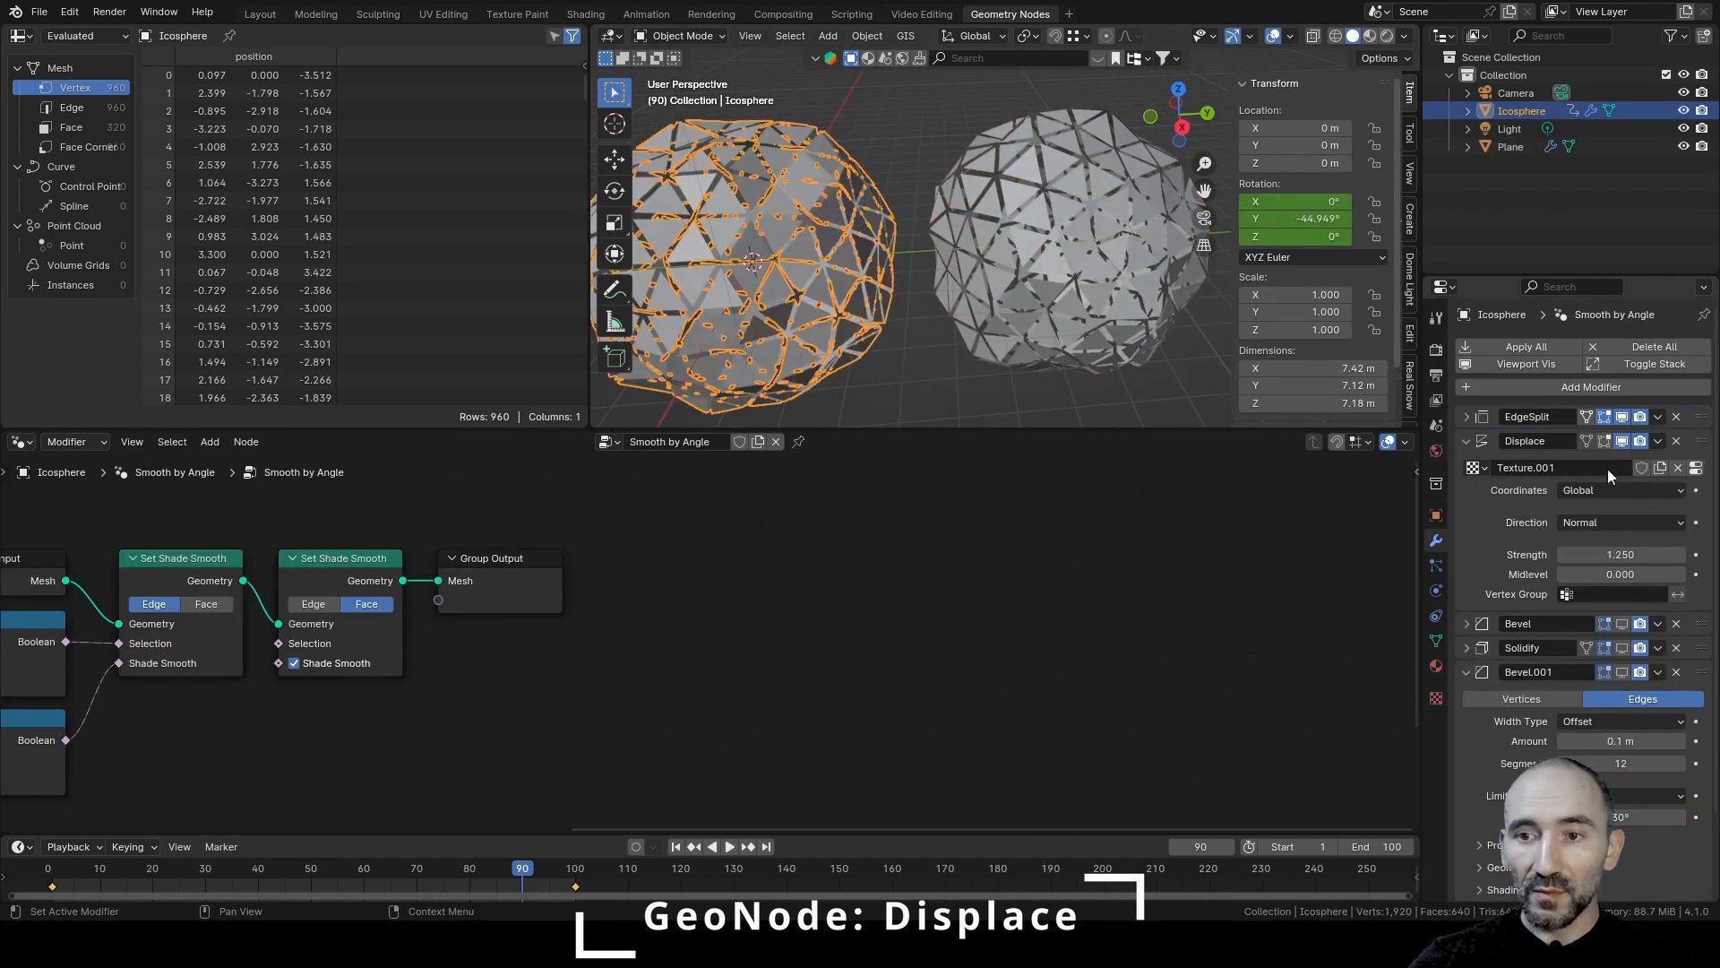
# Group the plane's displacement nodes, from Scene Time to Set Position, in a frame labelled "Displace"
pyautogui.click(949, 351)
pyautogui.moveTo(242, 528); pyautogui.dragTo(841, 783)
pyautogui.hotkey('ctrl', 'j')
pyautogui.press('F2')
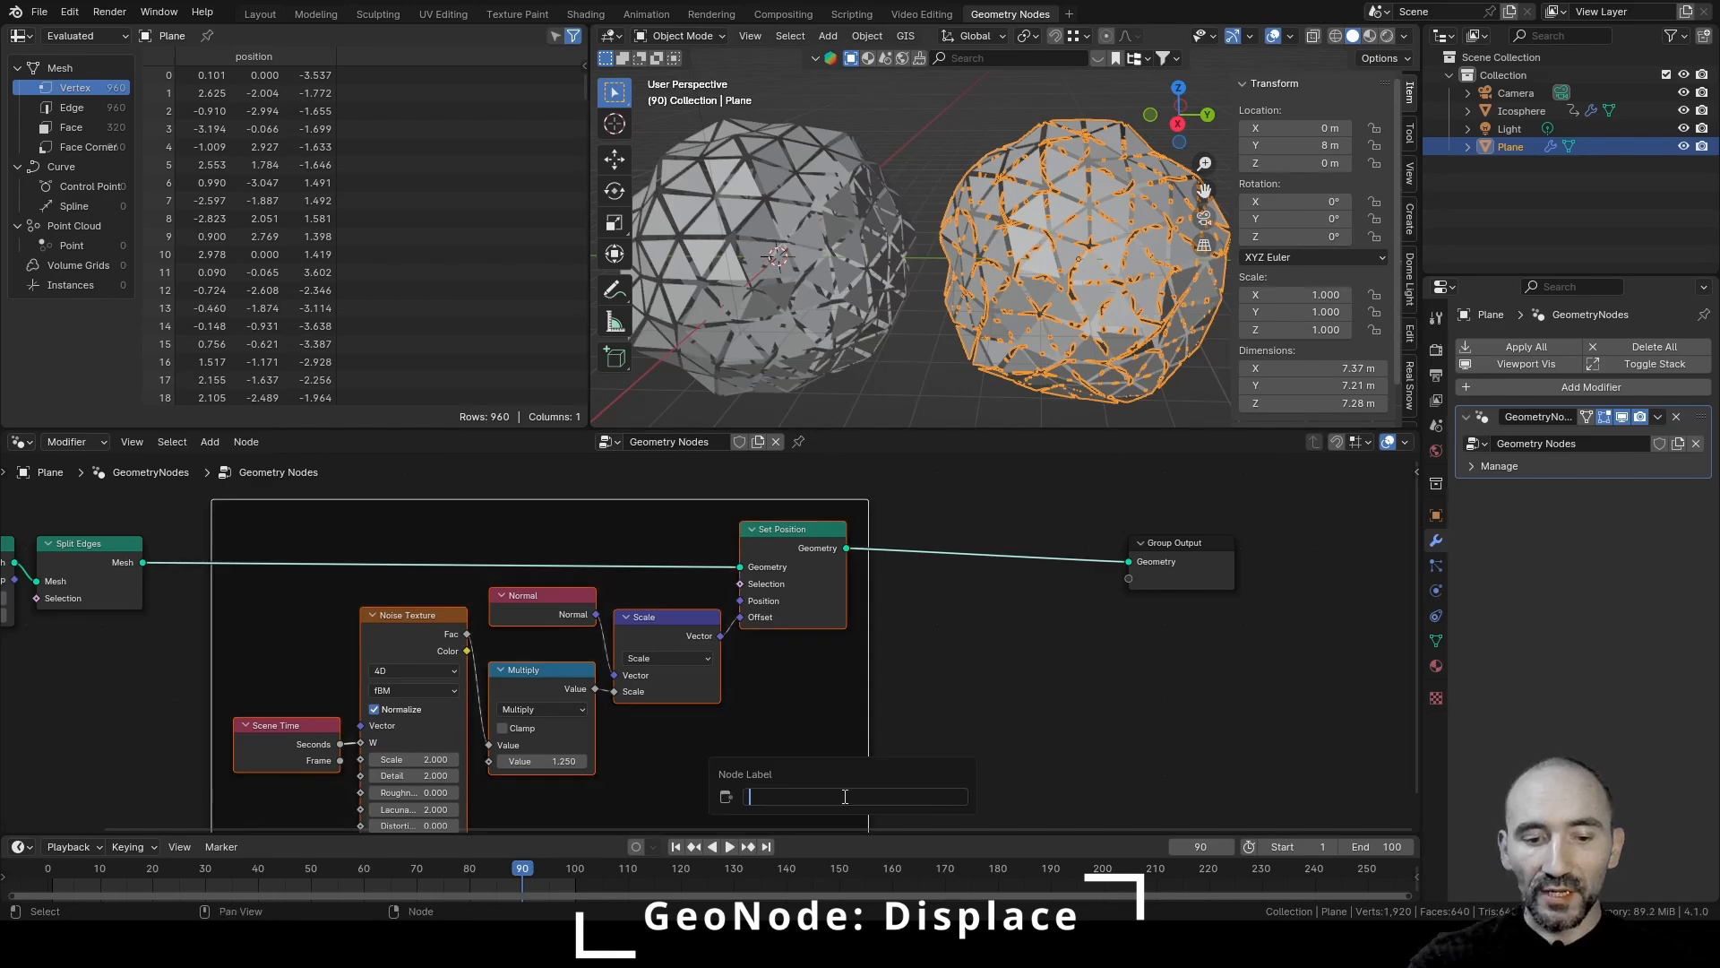
pyautogui.write('Displace')
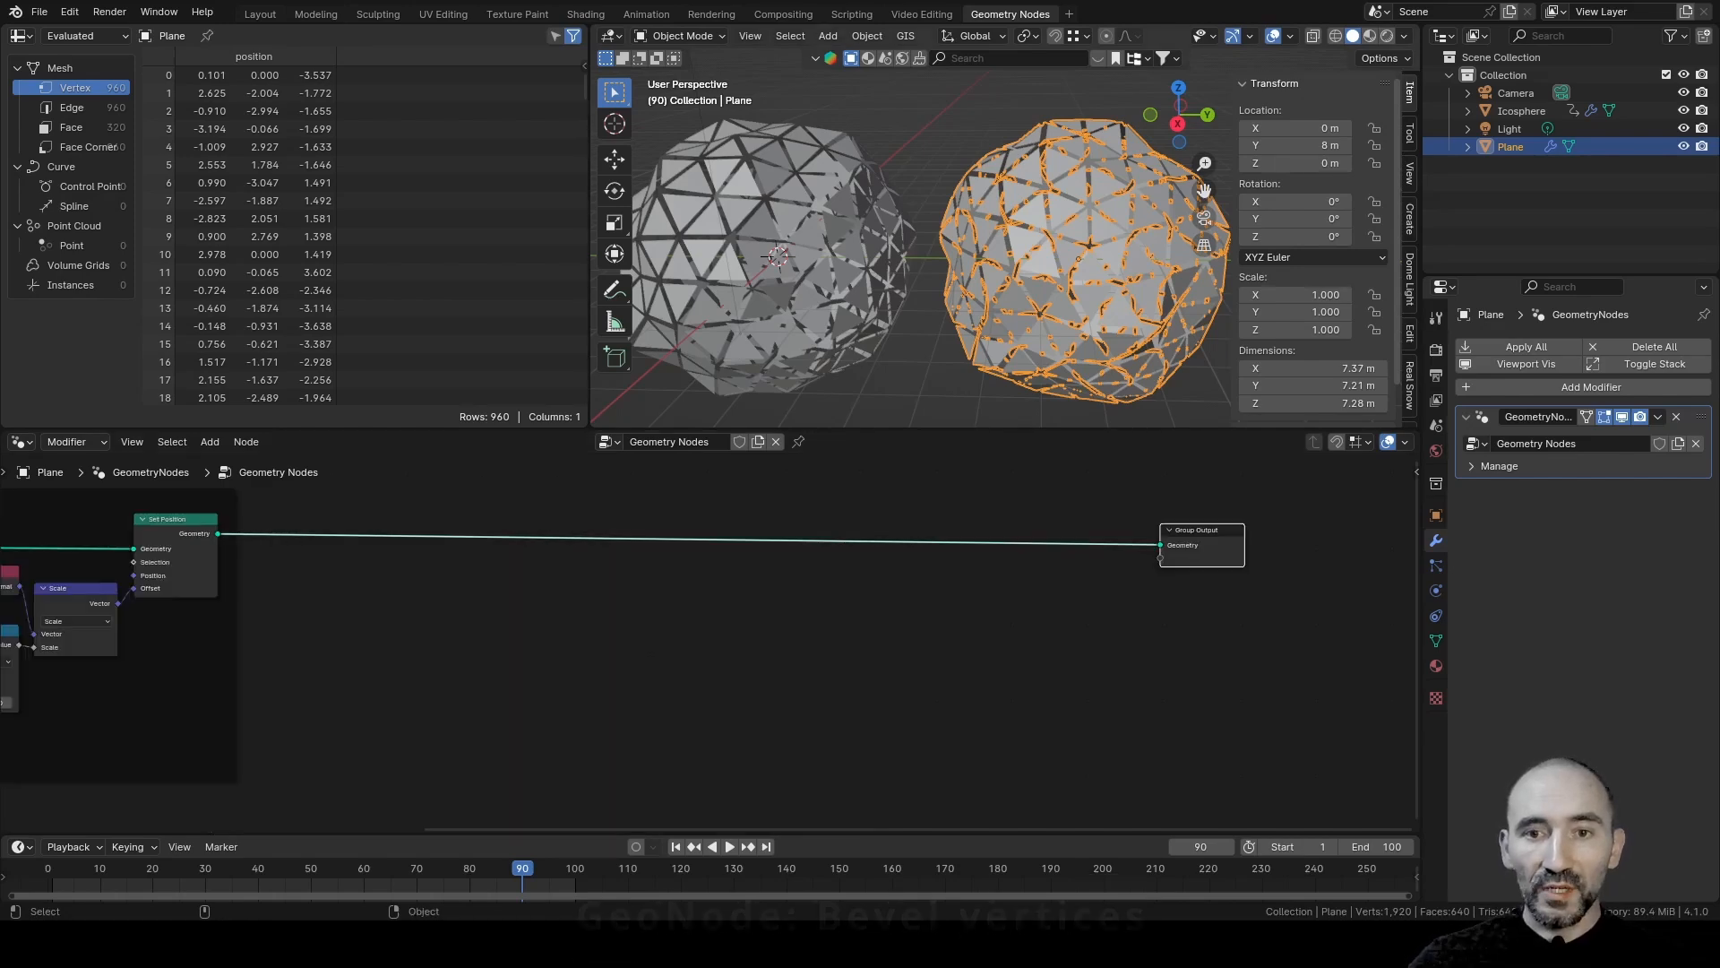
# Examine the corners and gaps of the plane's displaced triangular plates up close
pyautogui.click(998, 333)
pyautogui.click(1065, 264)
pyautogui.scroll(8, 1065, 264)
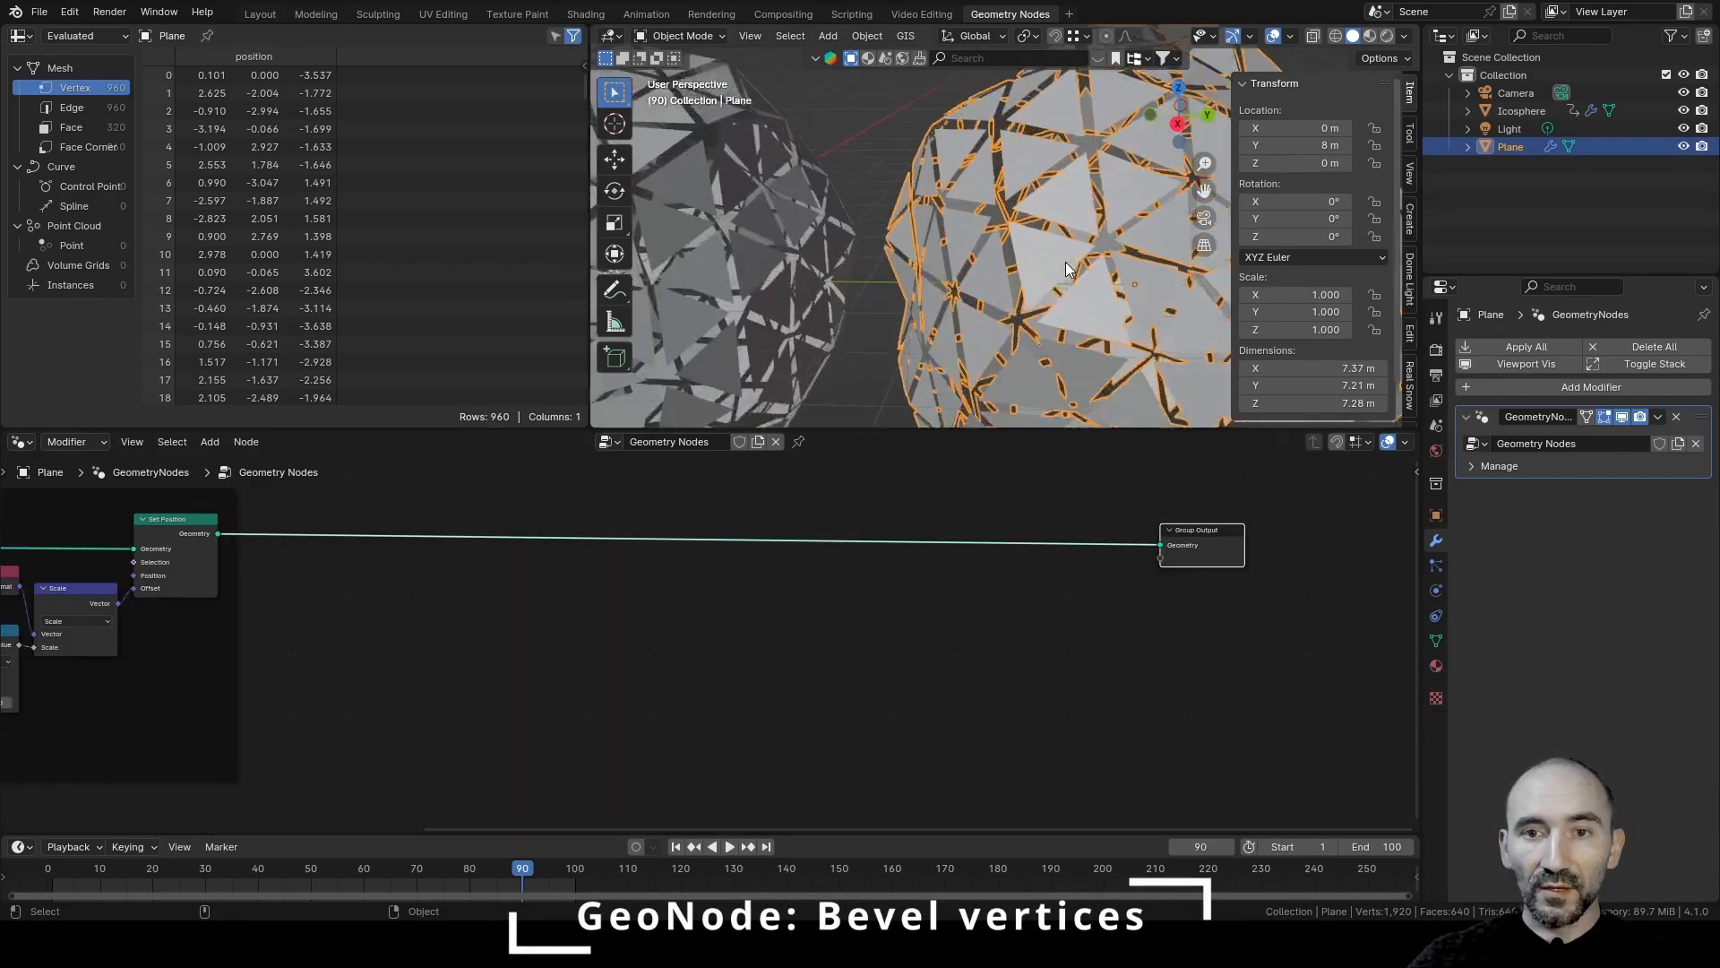
pyautogui.moveTo(863, 234); pyautogui.dragTo(899, 242, button='middle')
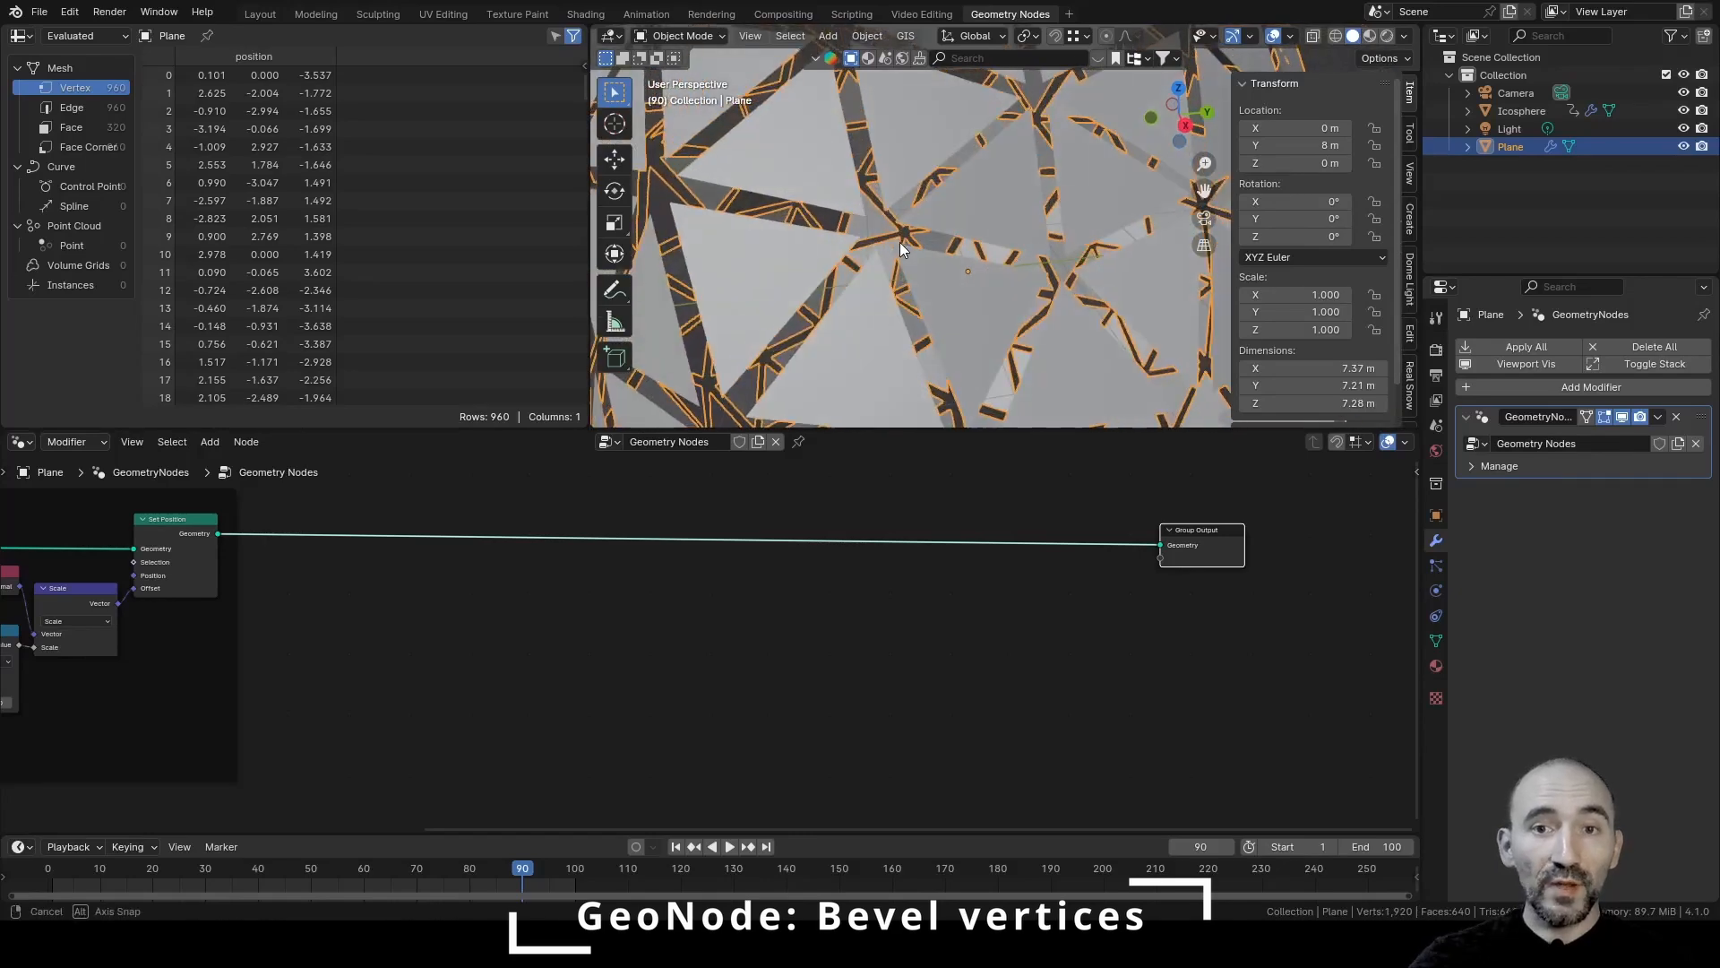
pyautogui.scroll(-2, 899, 242)
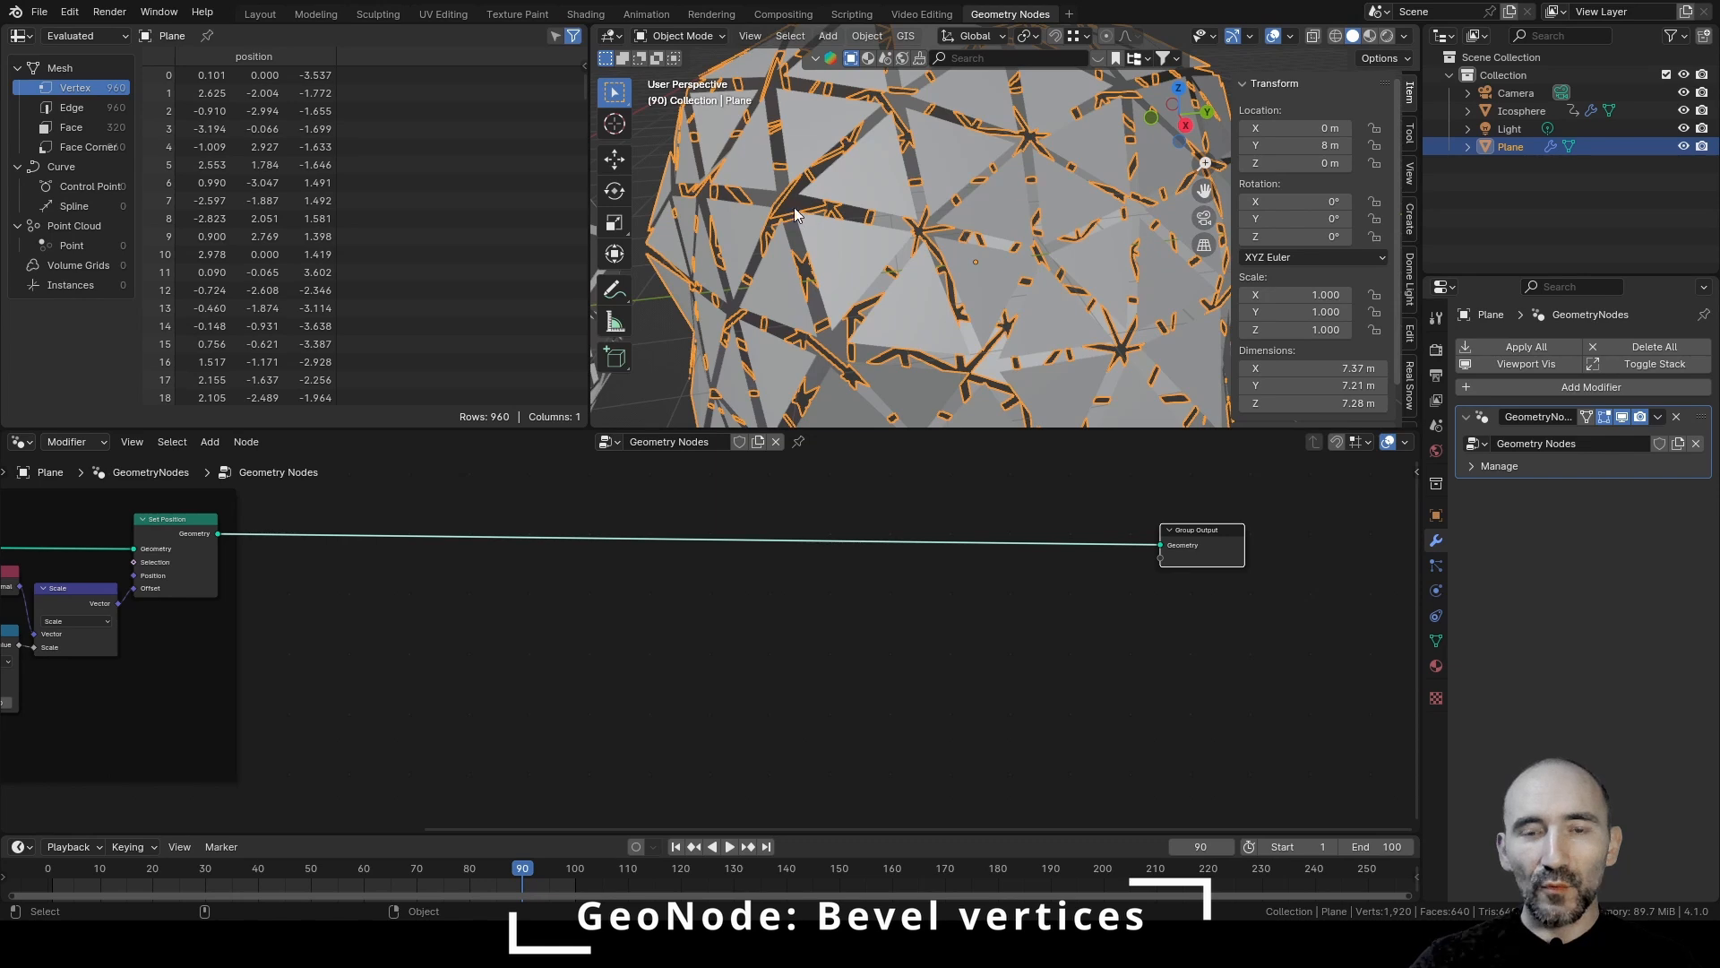
pyautogui.click(699, 584)
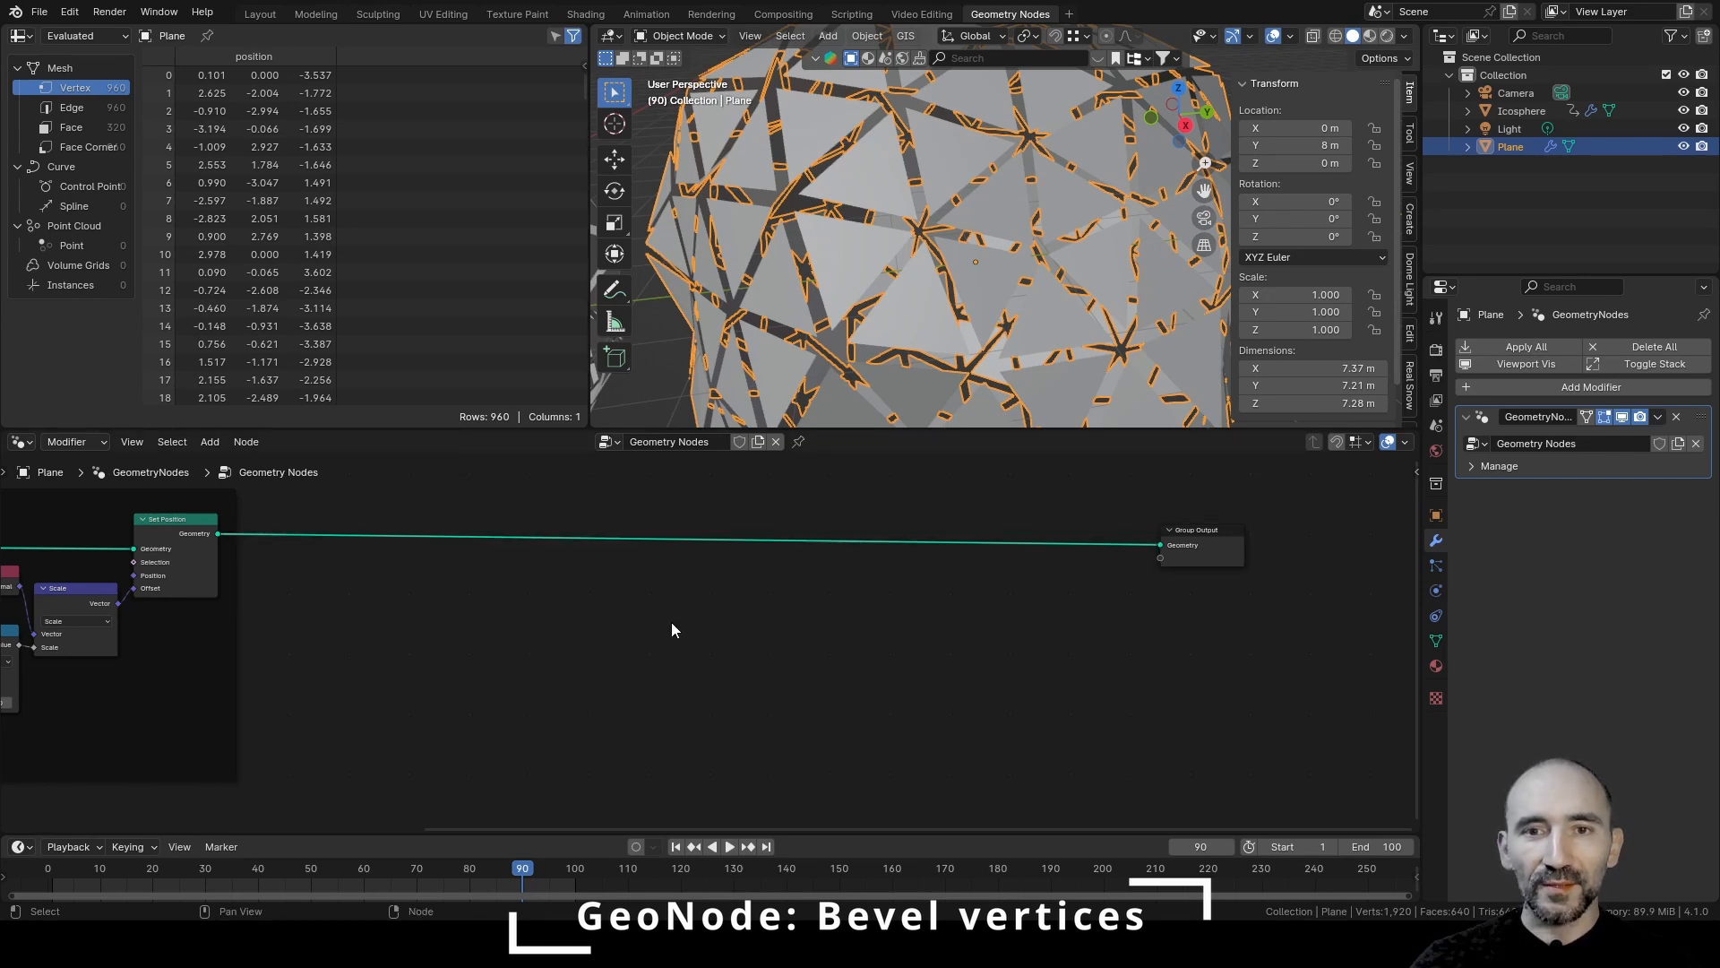
pyautogui.scroll(3, 900, 267)
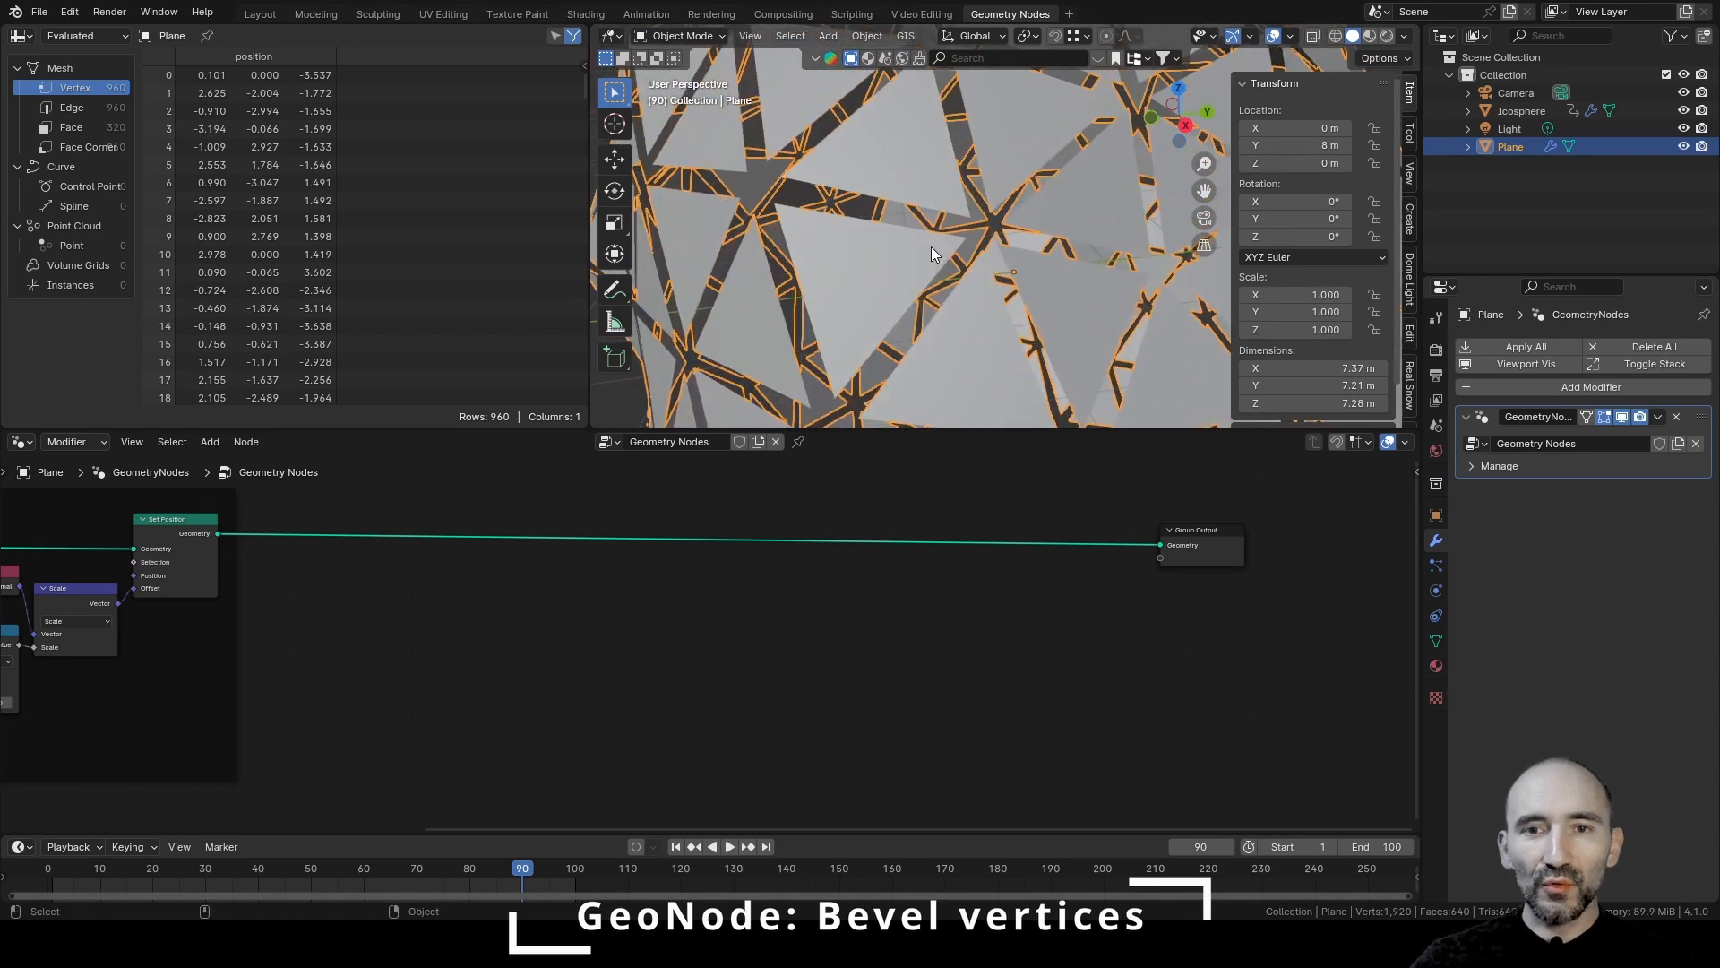
pyautogui.scroll(-6, 851, 228)
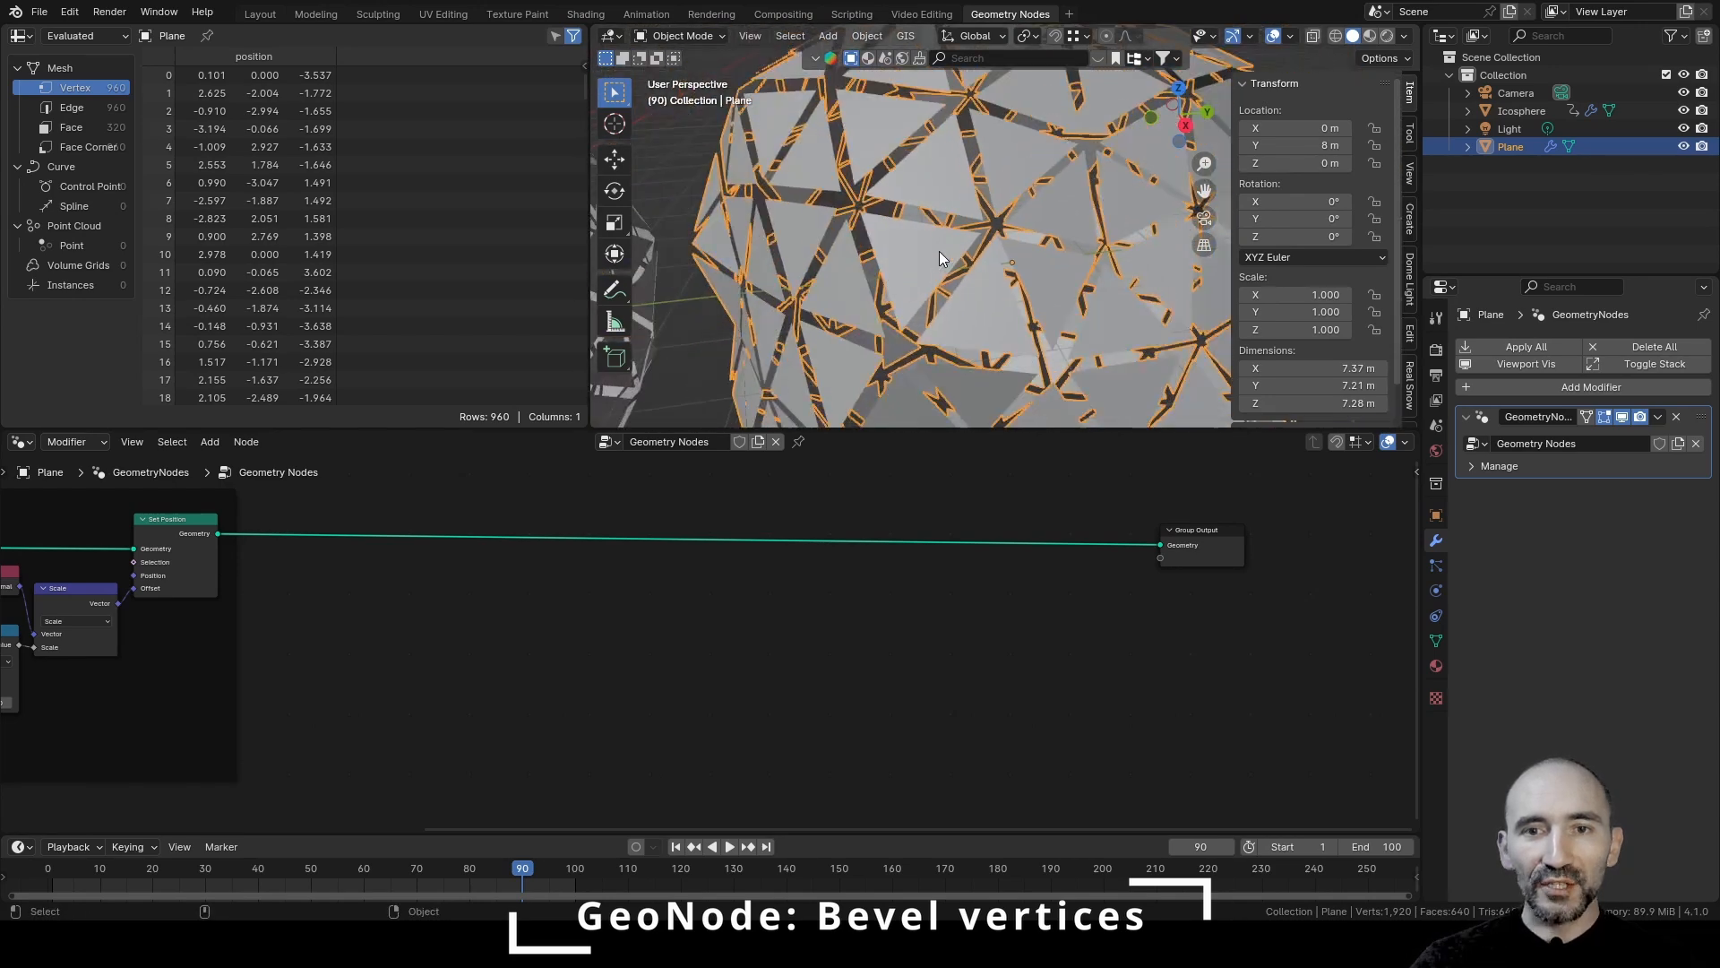
pyautogui.scroll(2, 896, 222)
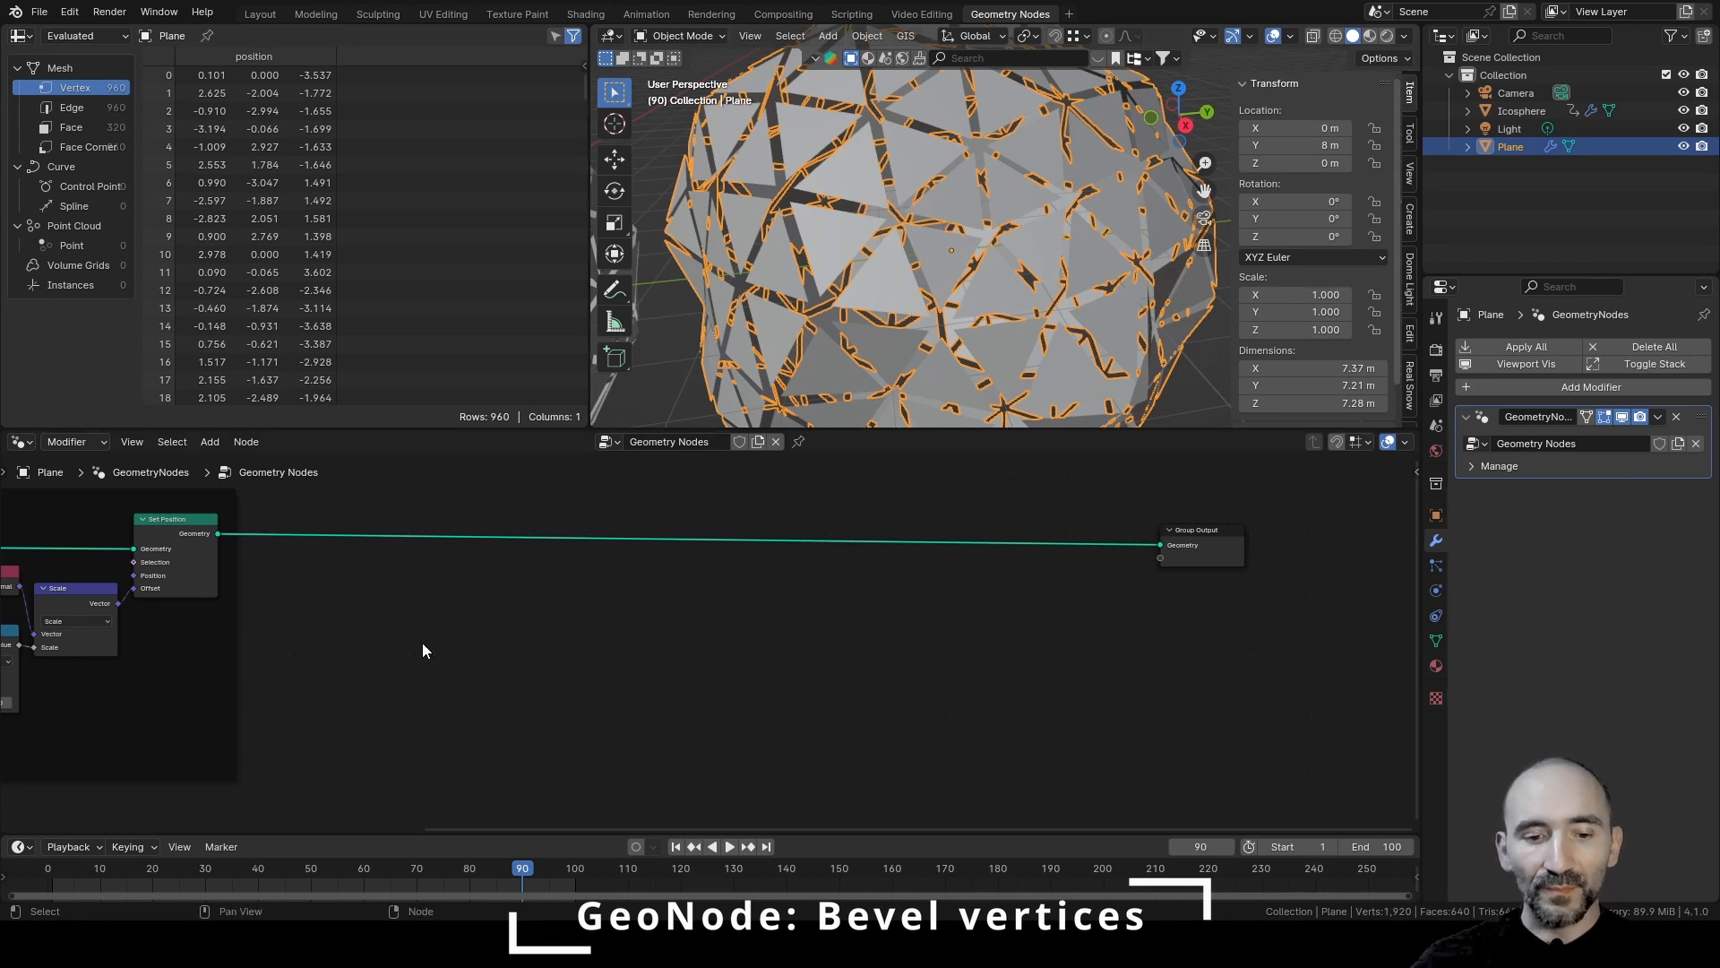
# Add a Mesh to Curve node on the link between Set Position and Group Output
pyautogui.press('F3')
pyautogui.write('mesh')
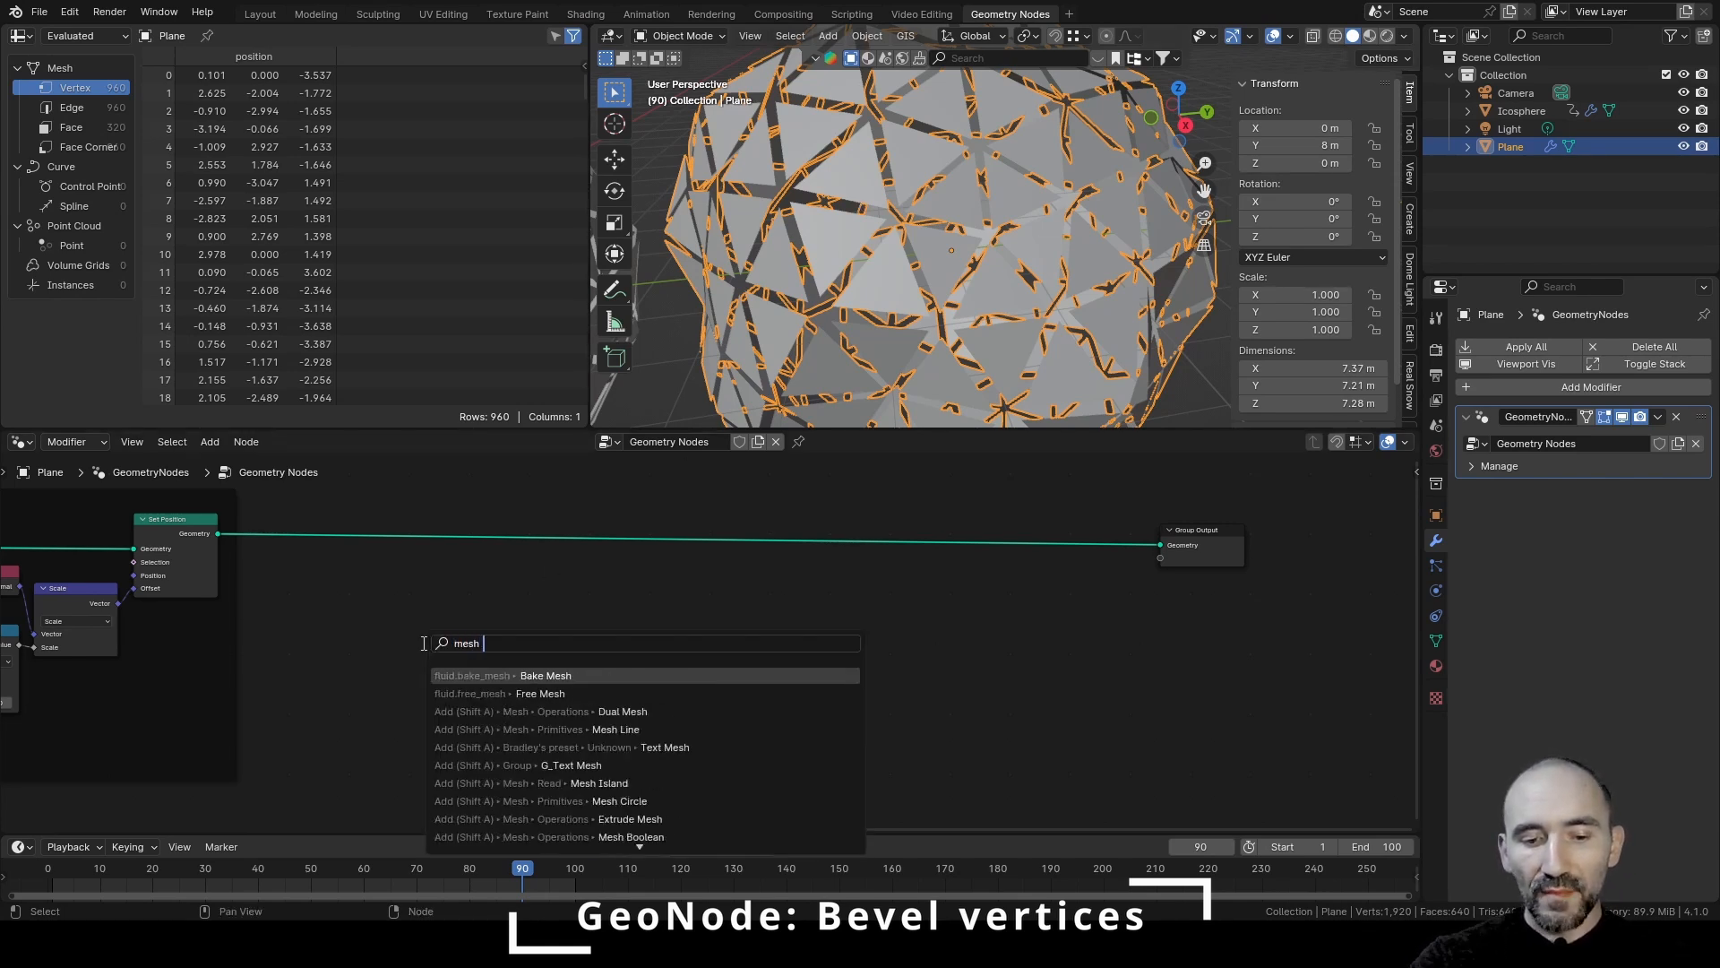
pyautogui.write('to curve')
pyautogui.press('Return')
pyautogui.click(328, 514)
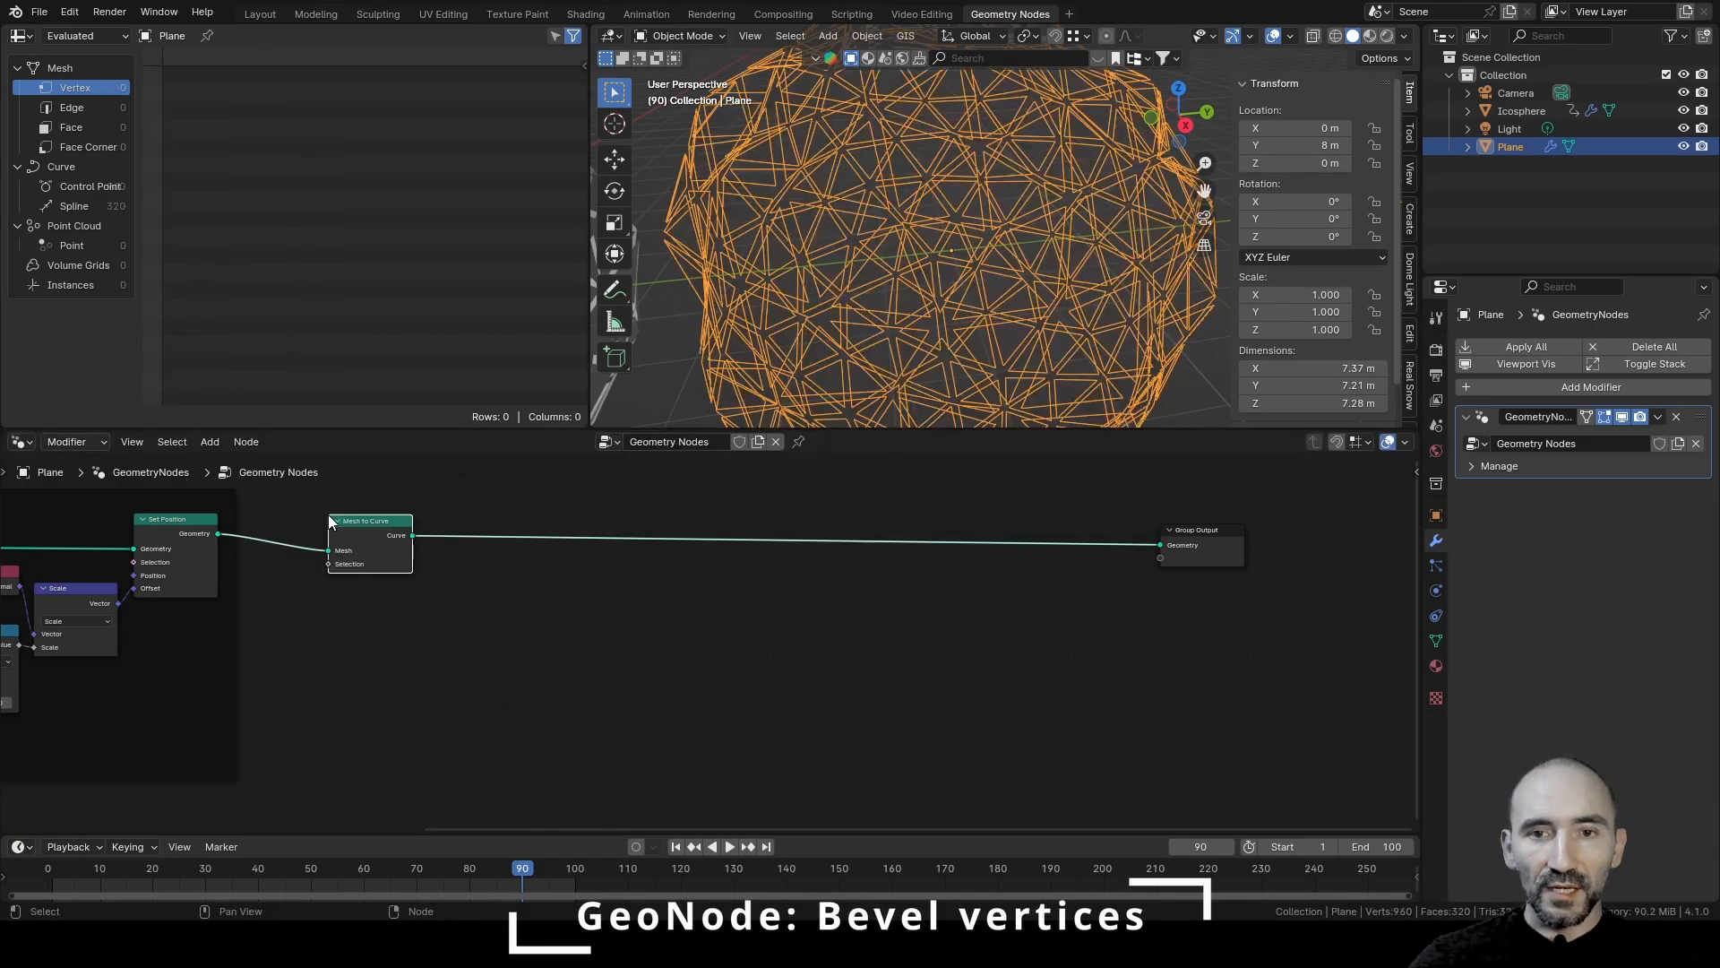
pyautogui.moveTo(865, 243); pyautogui.dragTo(885, 233, button='middle')
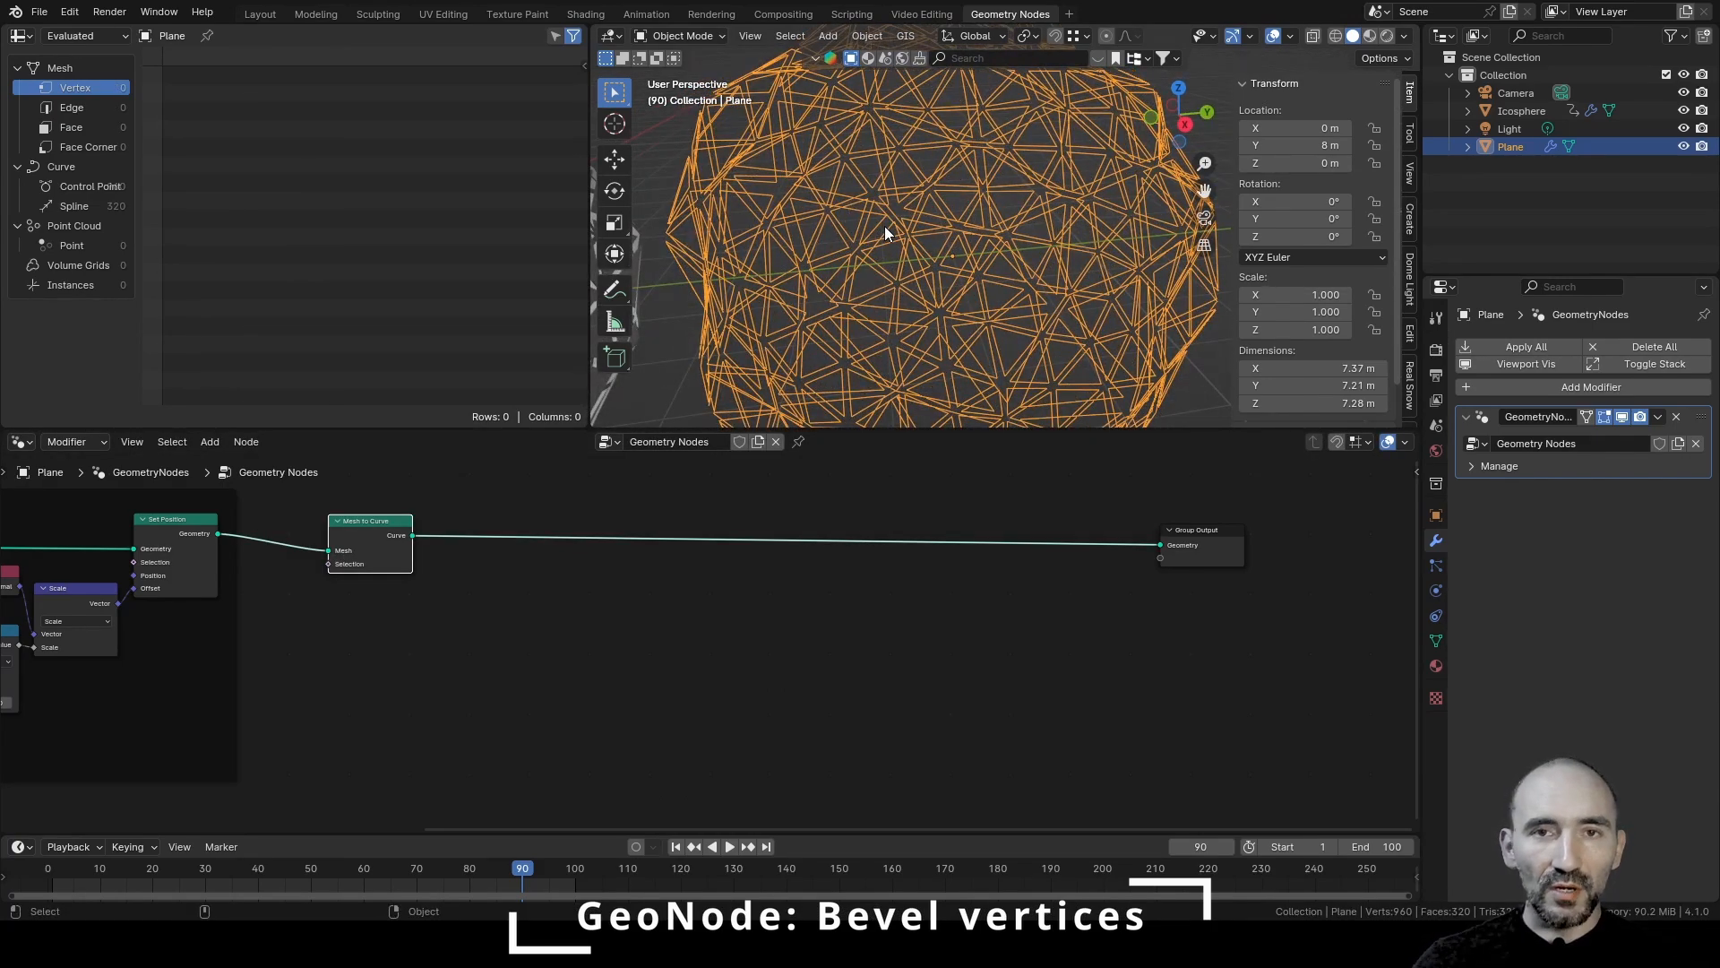
# Add a Fillet Curve node between Mesh to Curve and Group Output
pyautogui.scroll(2, 537, 573)
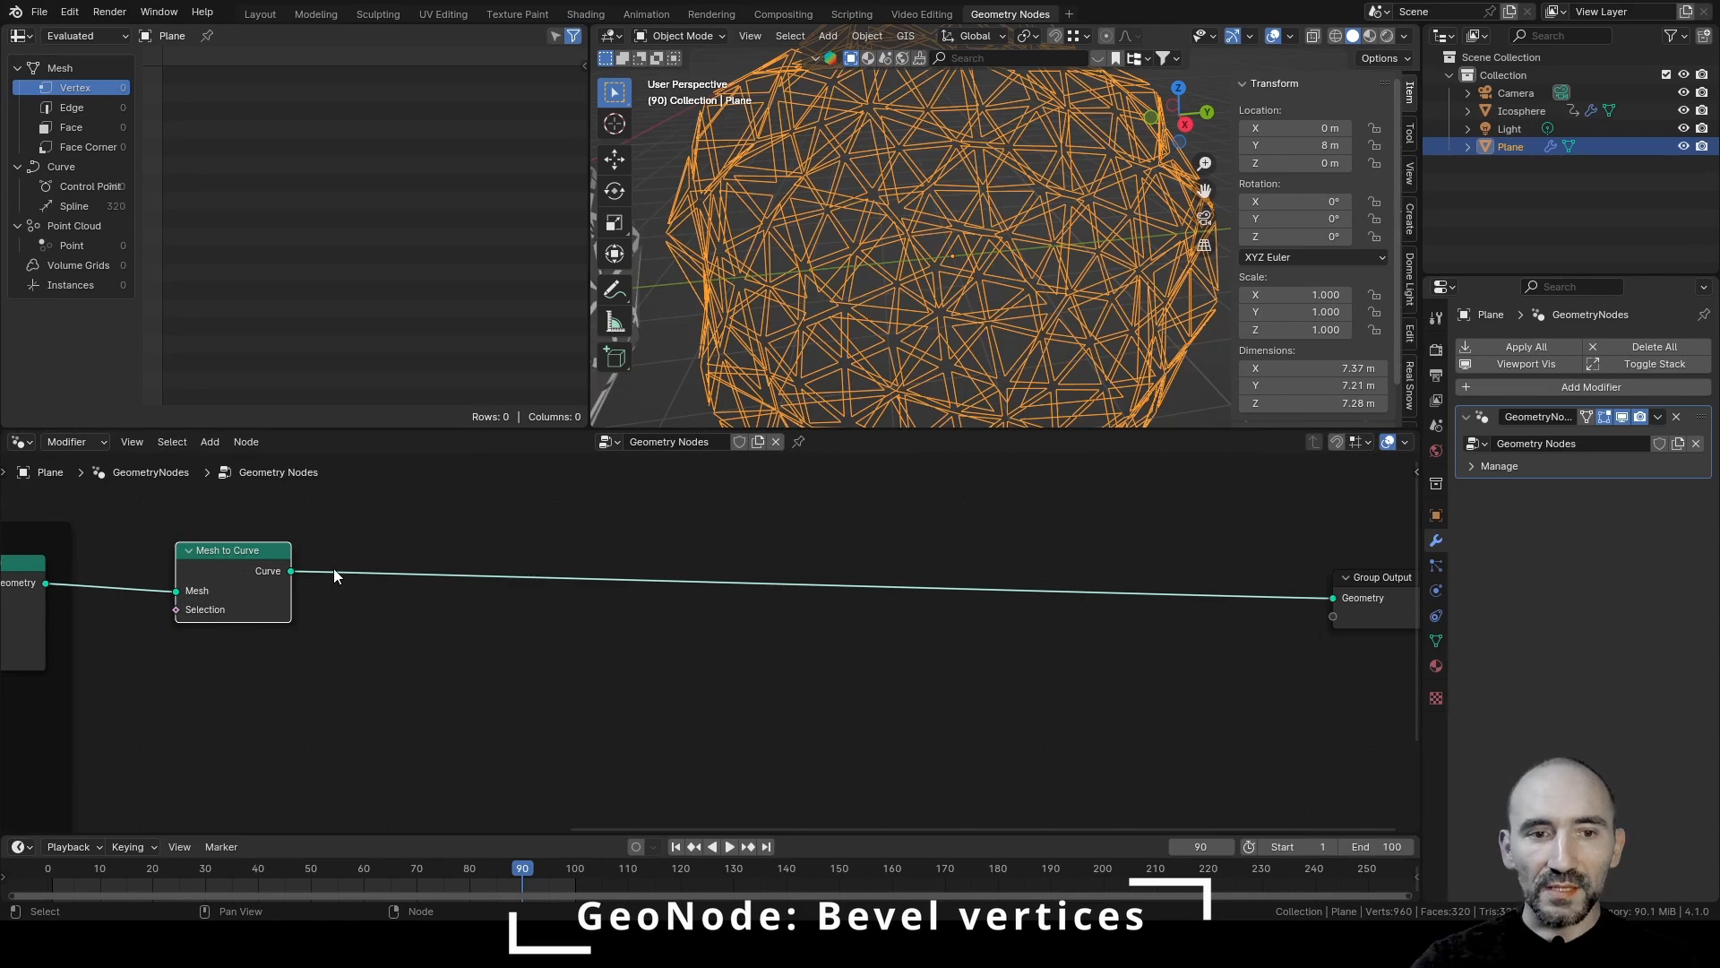
pyautogui.moveTo(288, 559); pyautogui.dragTo(368, 609)
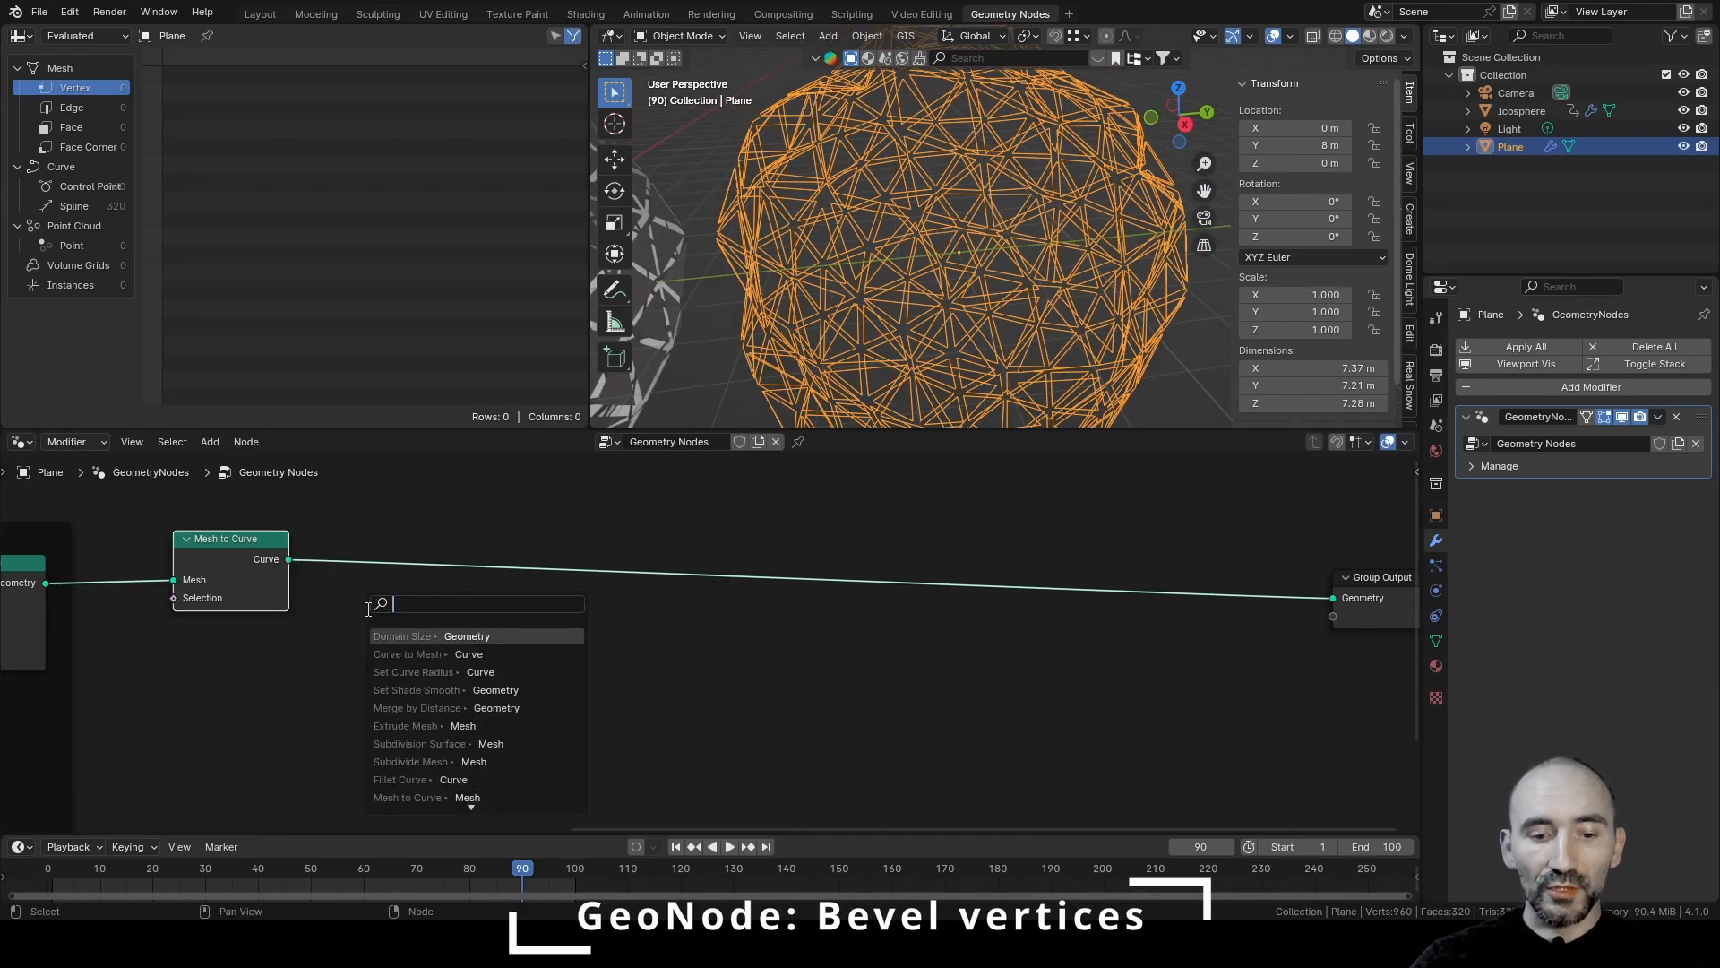
pyautogui.write('fillet')
pyautogui.press('Return')
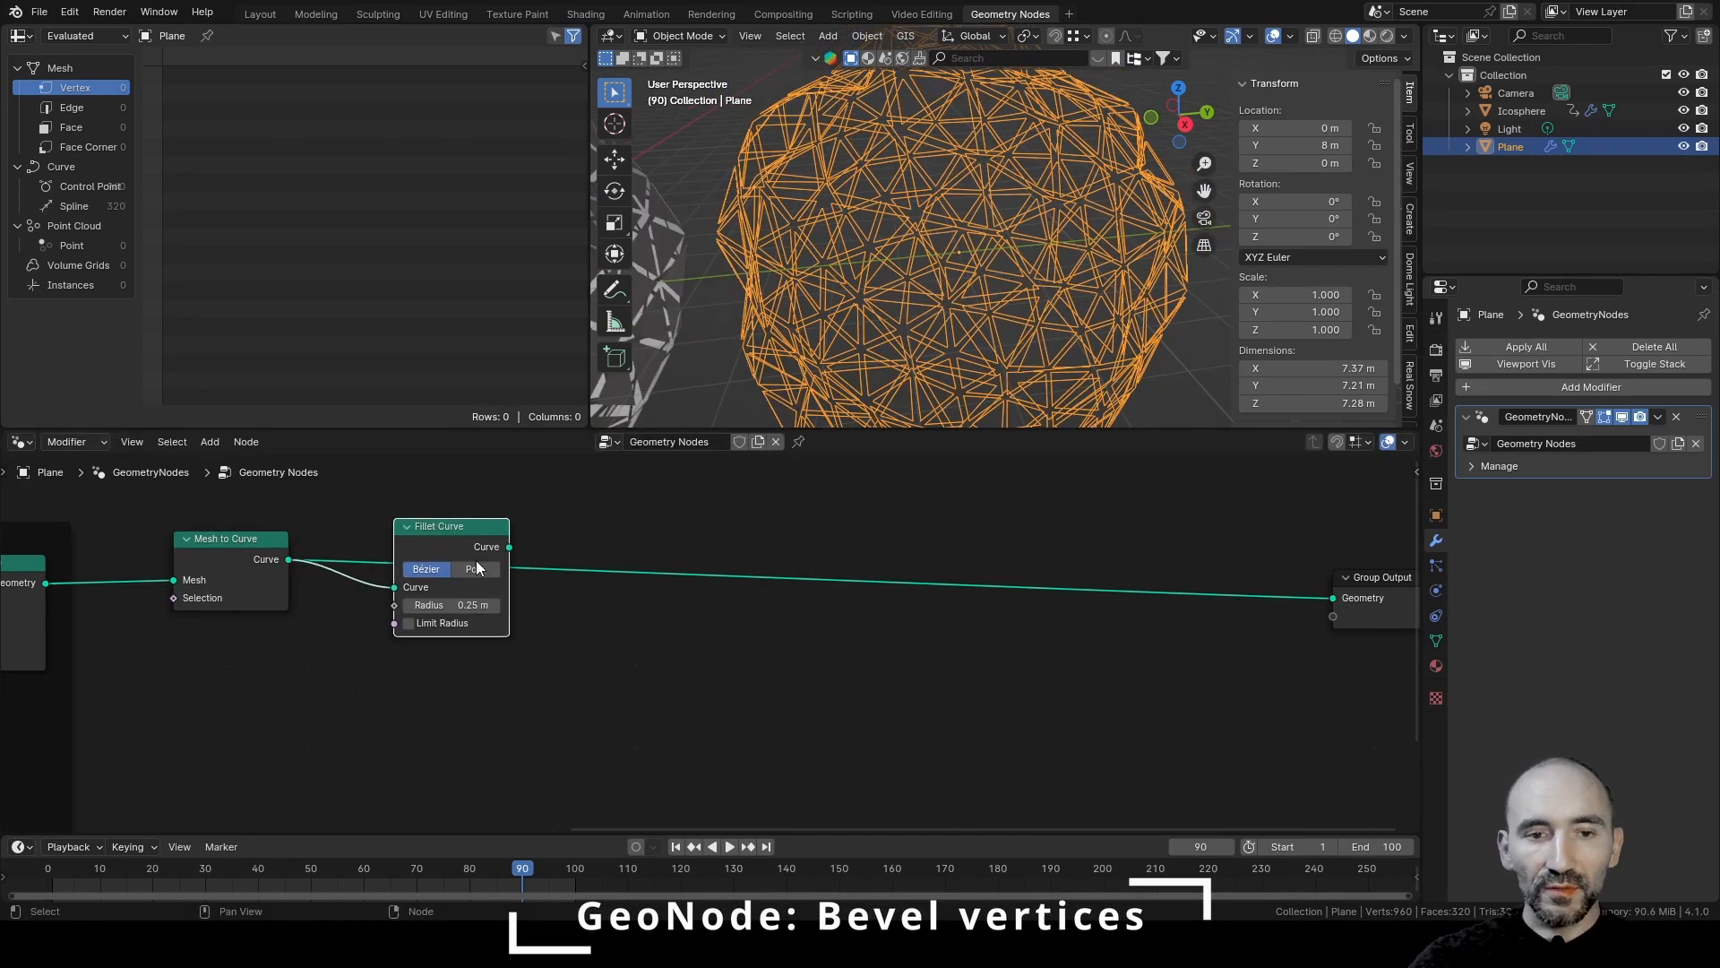
pyautogui.click(477, 567)
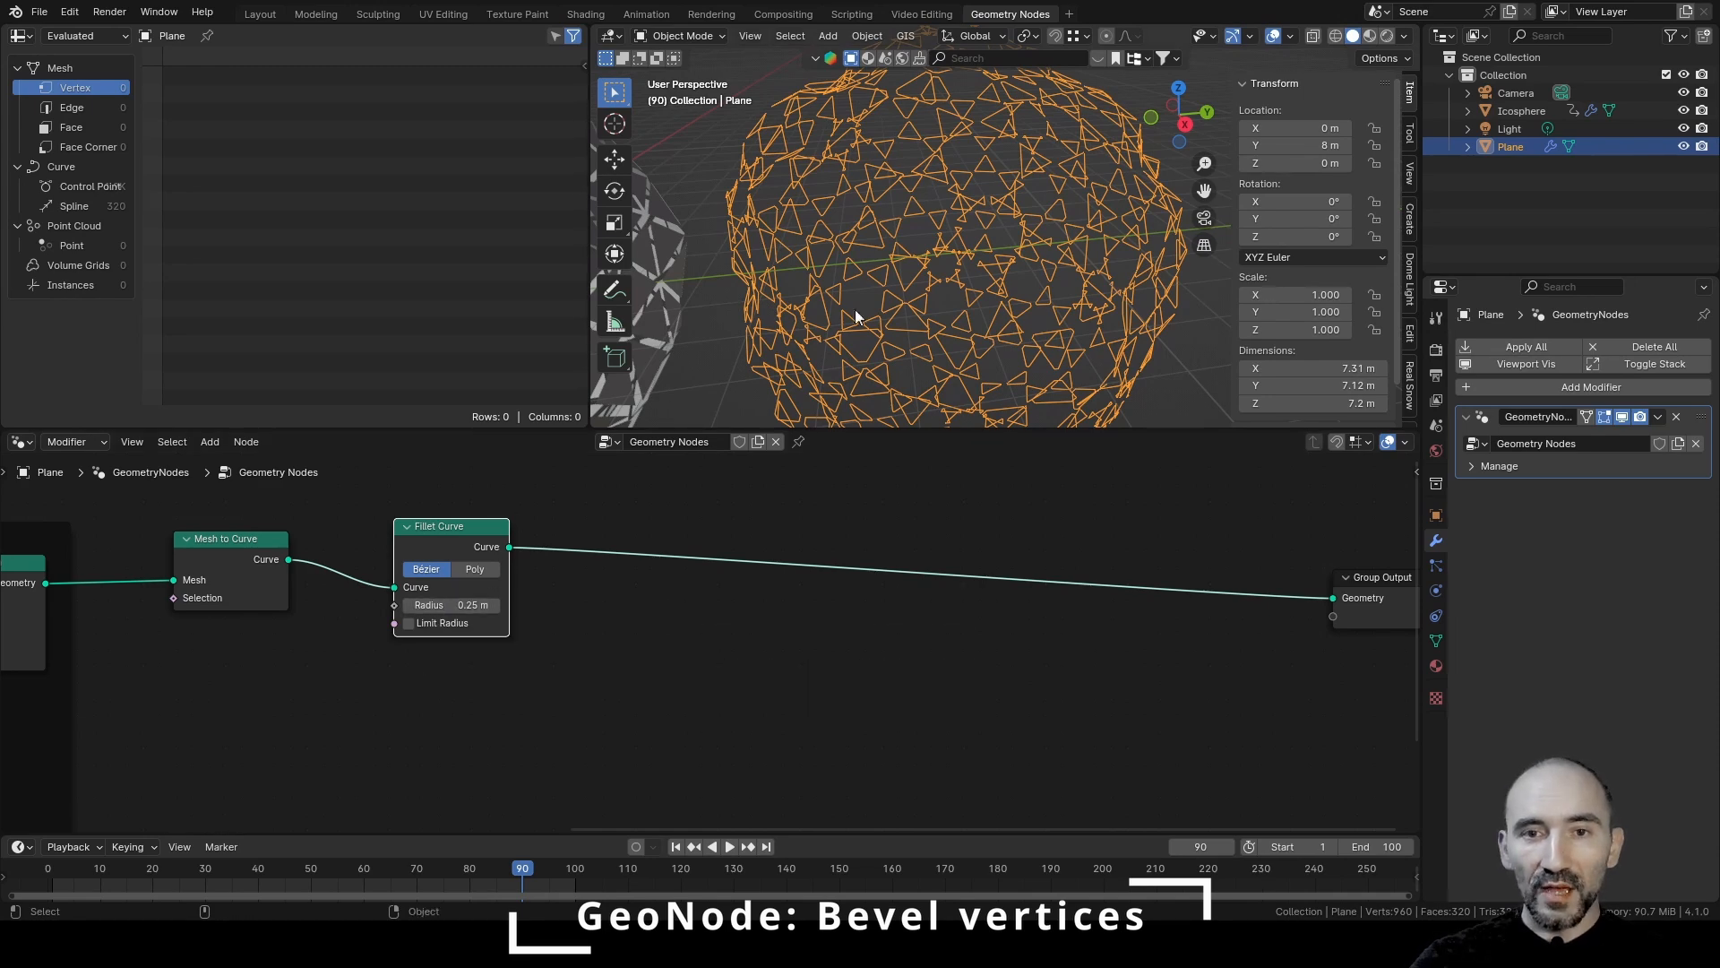
# Turn on viewport display of the original icosphere's first Bevel modifier for comparison
pyautogui.keyDown('shift'); pyautogui.moveTo(855, 309); pyautogui.dragTo(1131, 243, button='middle'); pyautogui.keyUp('shift')
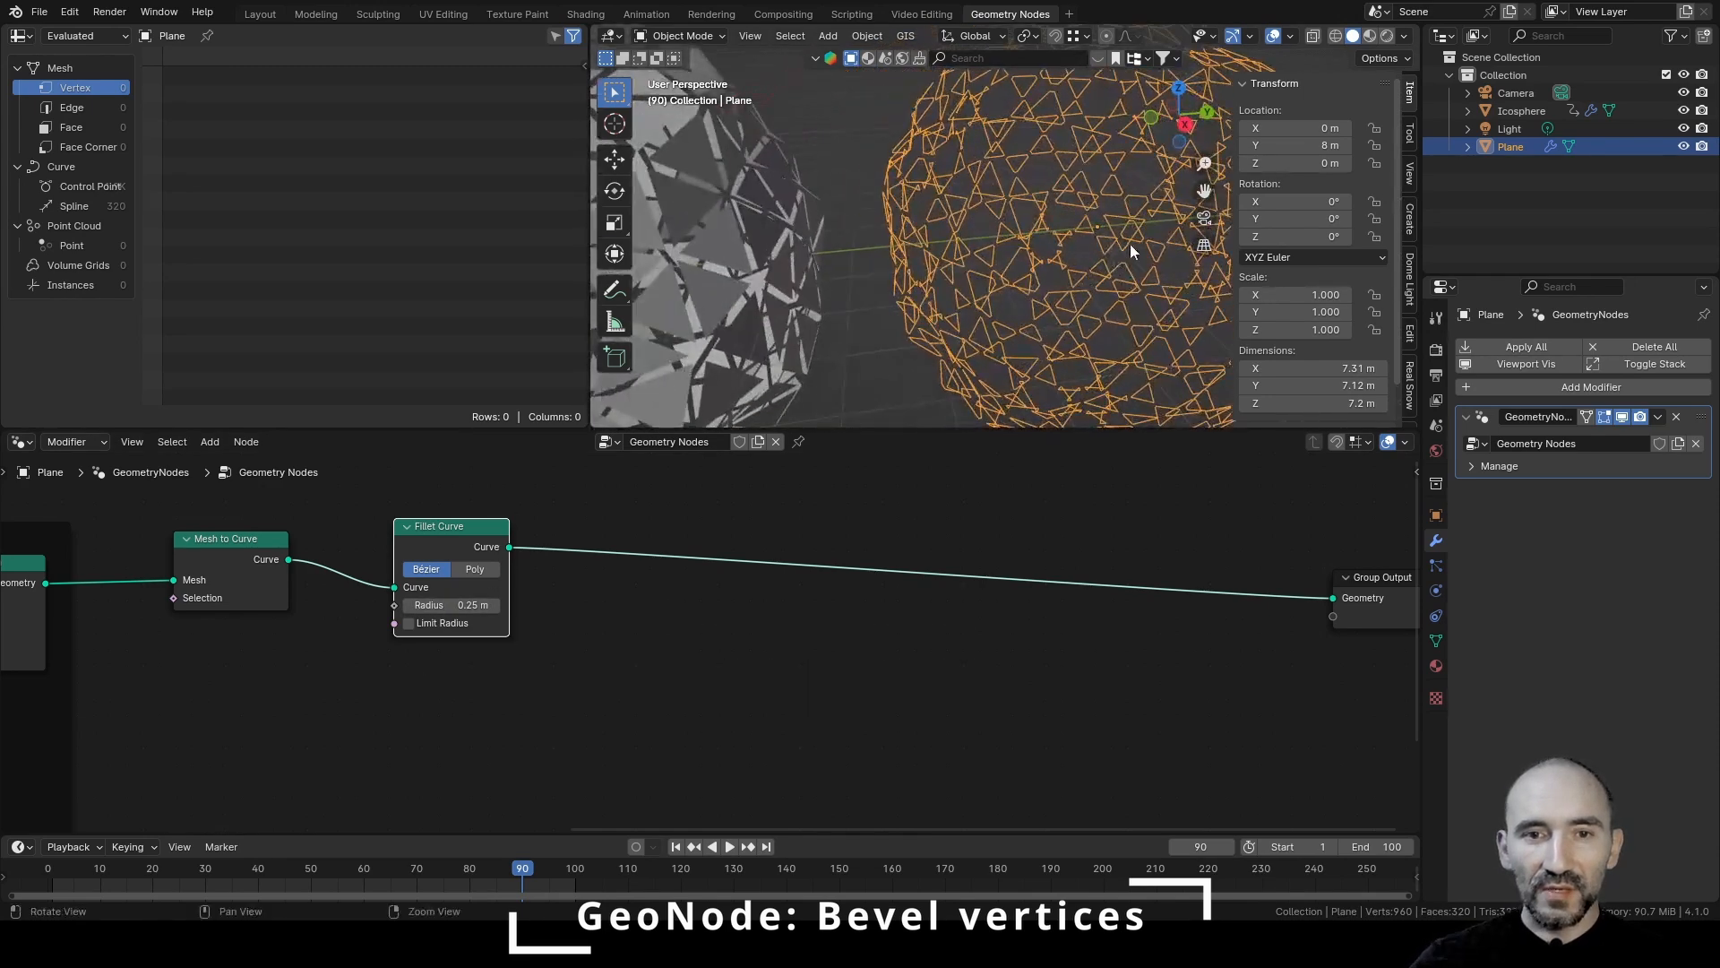
pyautogui.click(738, 258)
pyautogui.click(1625, 622)
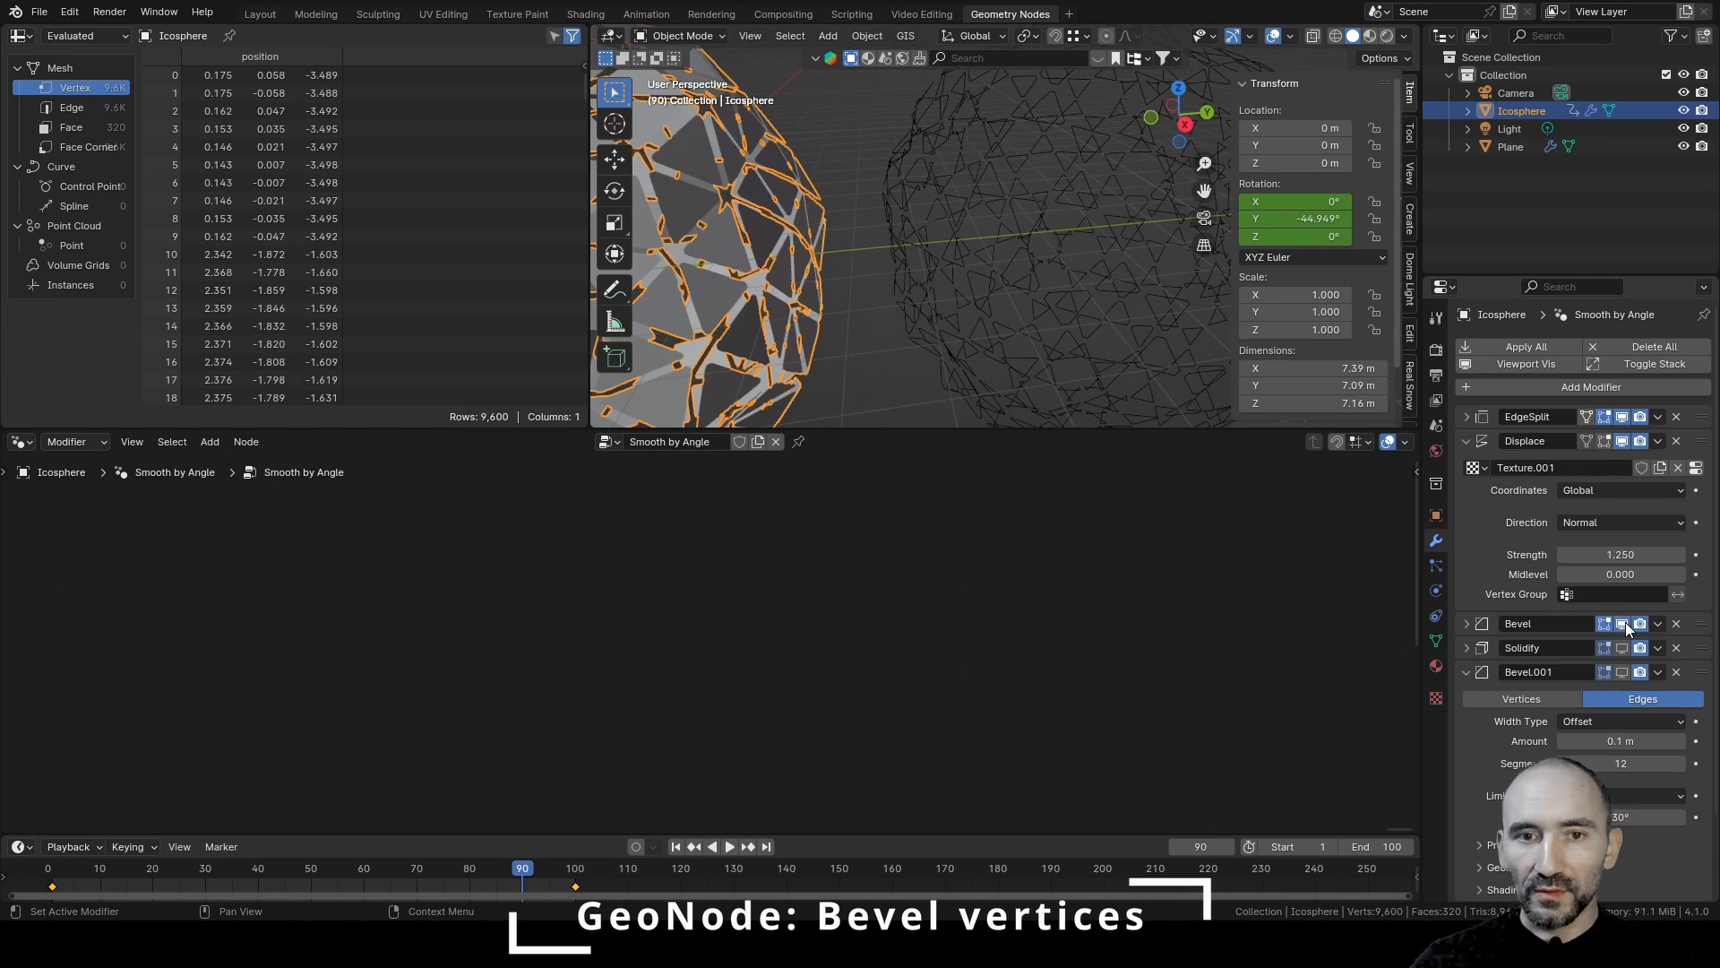
# Select the plane again and switch its Fillet Curve node to Poly mode
pyautogui.moveTo(858, 218)
pyautogui.mouseDown(button='middle')
pyautogui.moveTo(992, 233)
pyautogui.moveTo(921, 242)
pyautogui.moveTo(864, 220)
pyautogui.mouseUp(button='middle')
pyautogui.click(1030, 237)
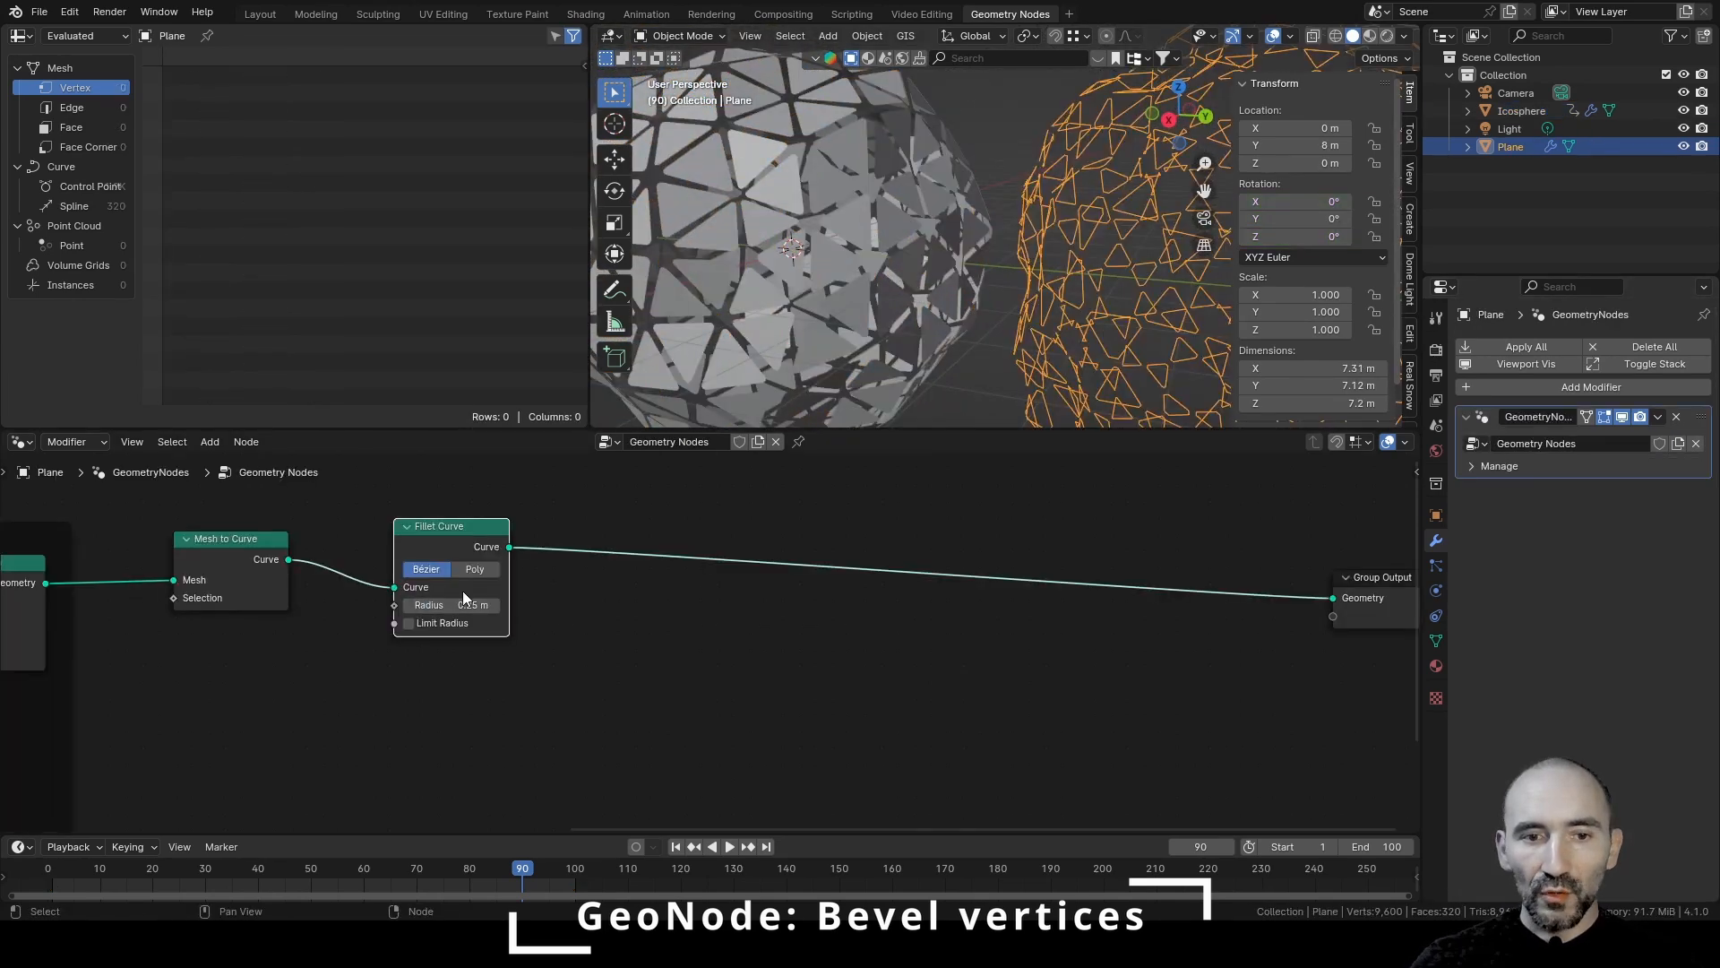
pyautogui.click(480, 568)
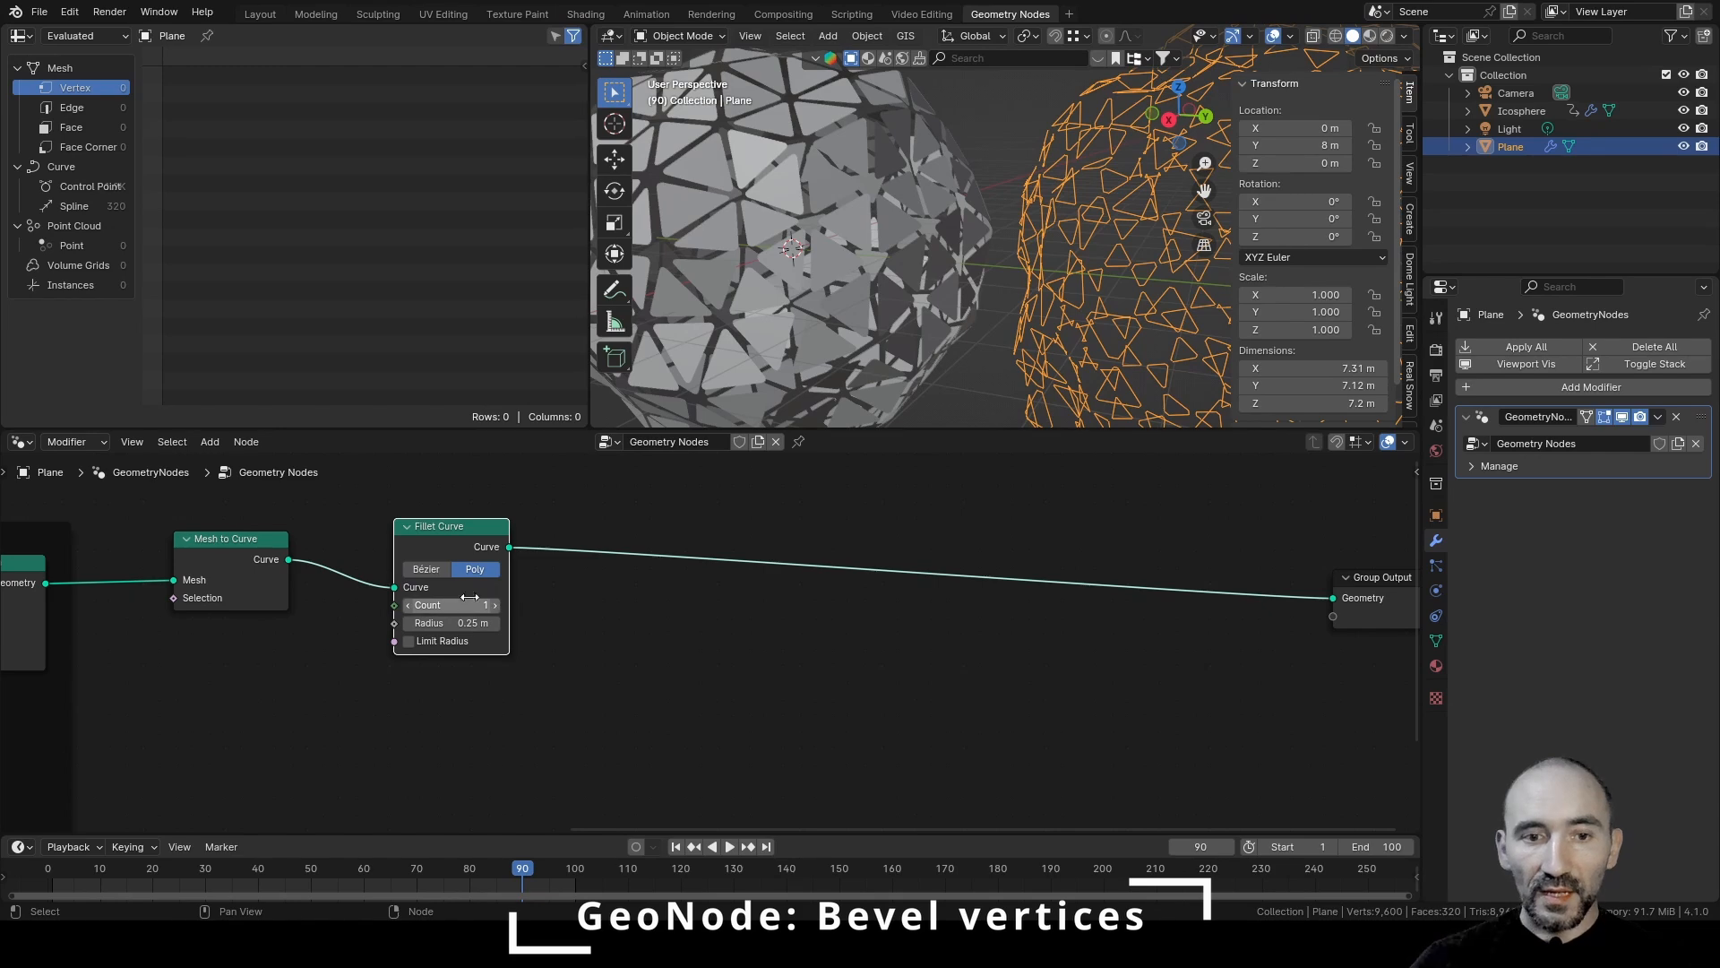
# Expand the icosphere's first Bevel modifier to check its settings and collapse its Displace modifier
pyautogui.click(731, 207)
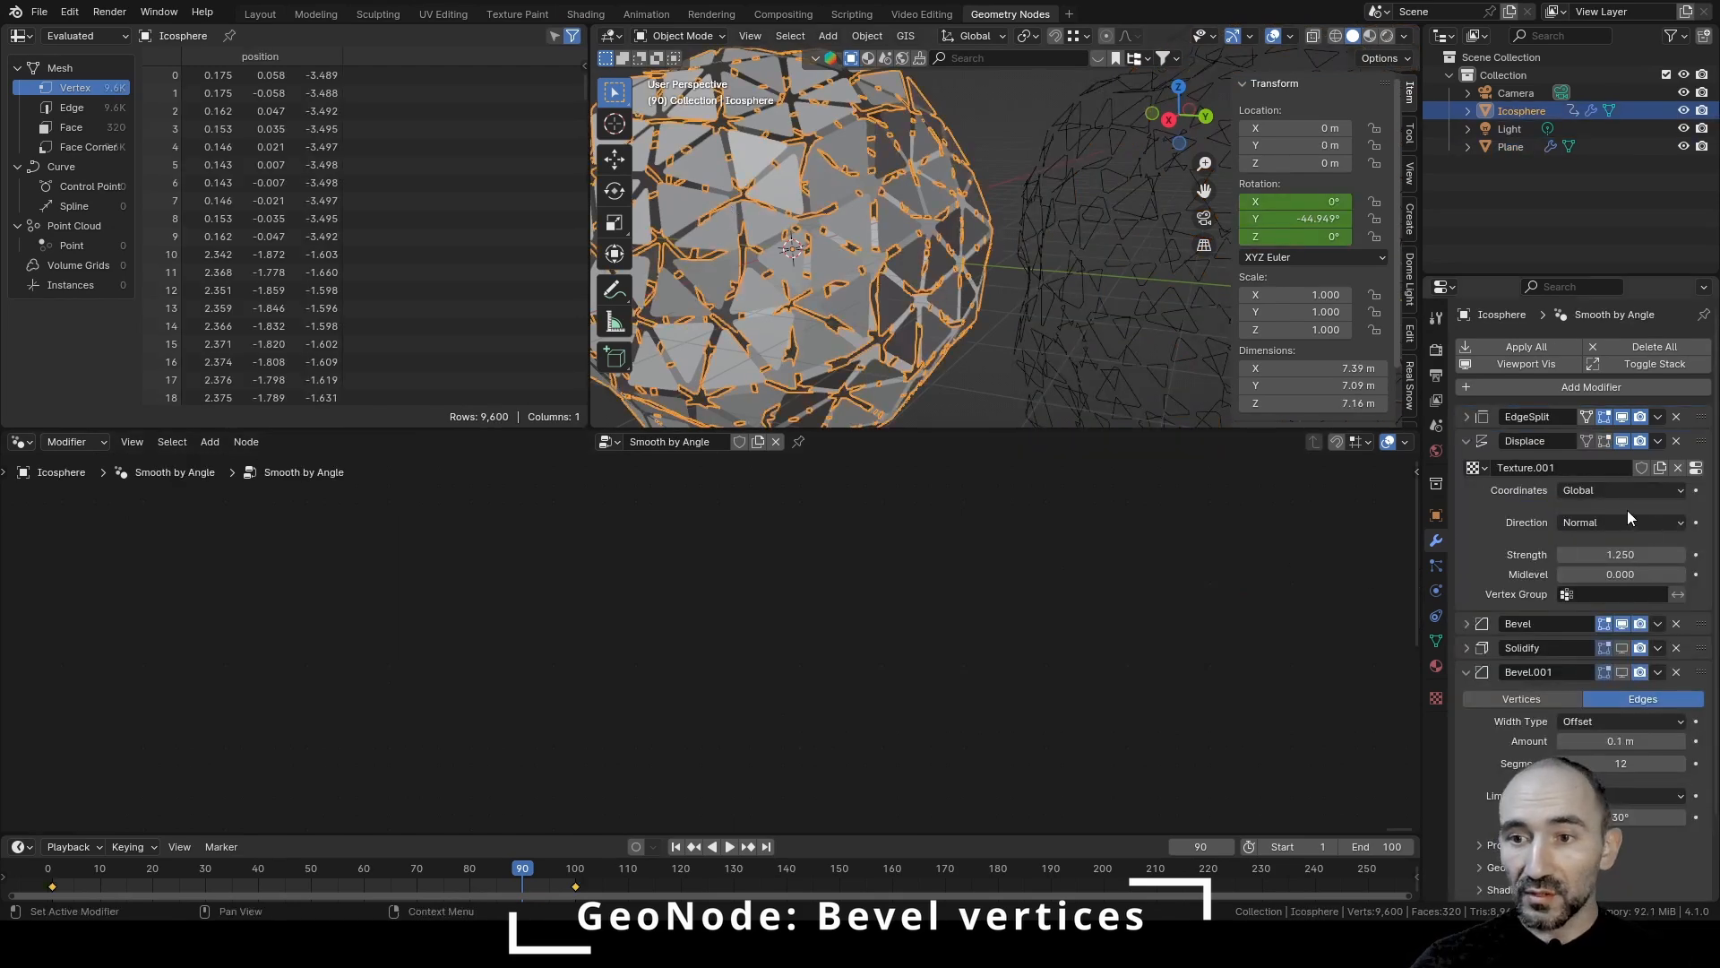
pyautogui.click(1467, 624)
pyautogui.click(1467, 441)
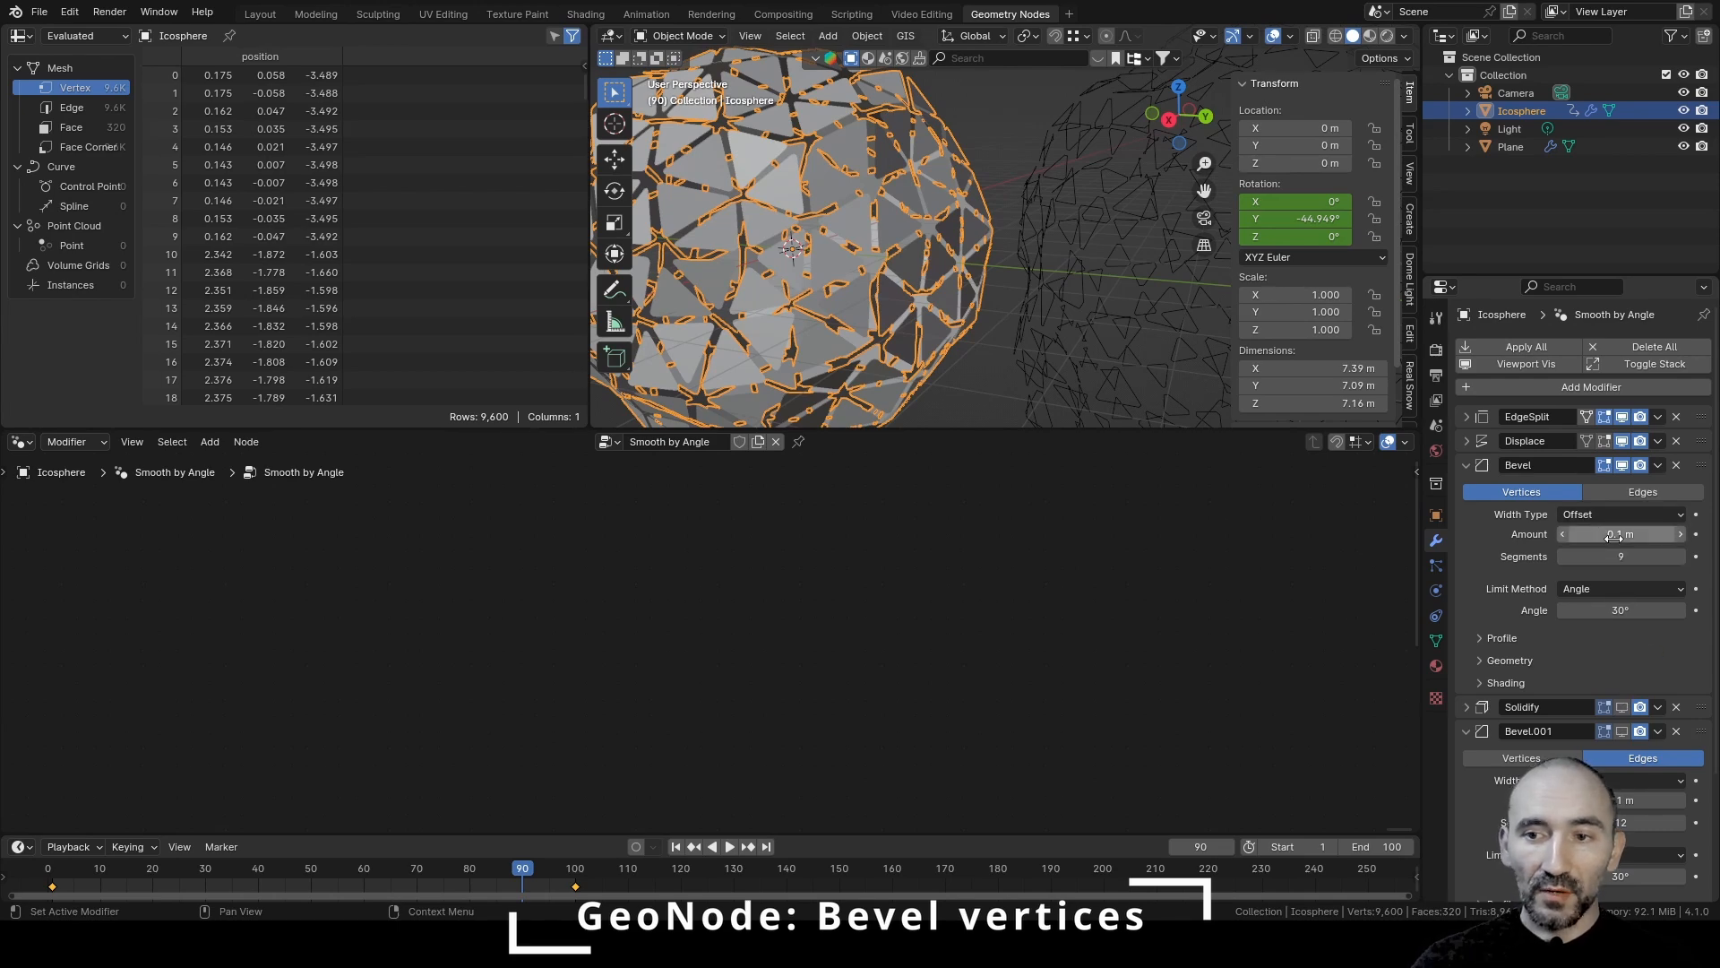
# Set the count of the plane's Fillet Curve node to 9
pyautogui.click(1111, 163)
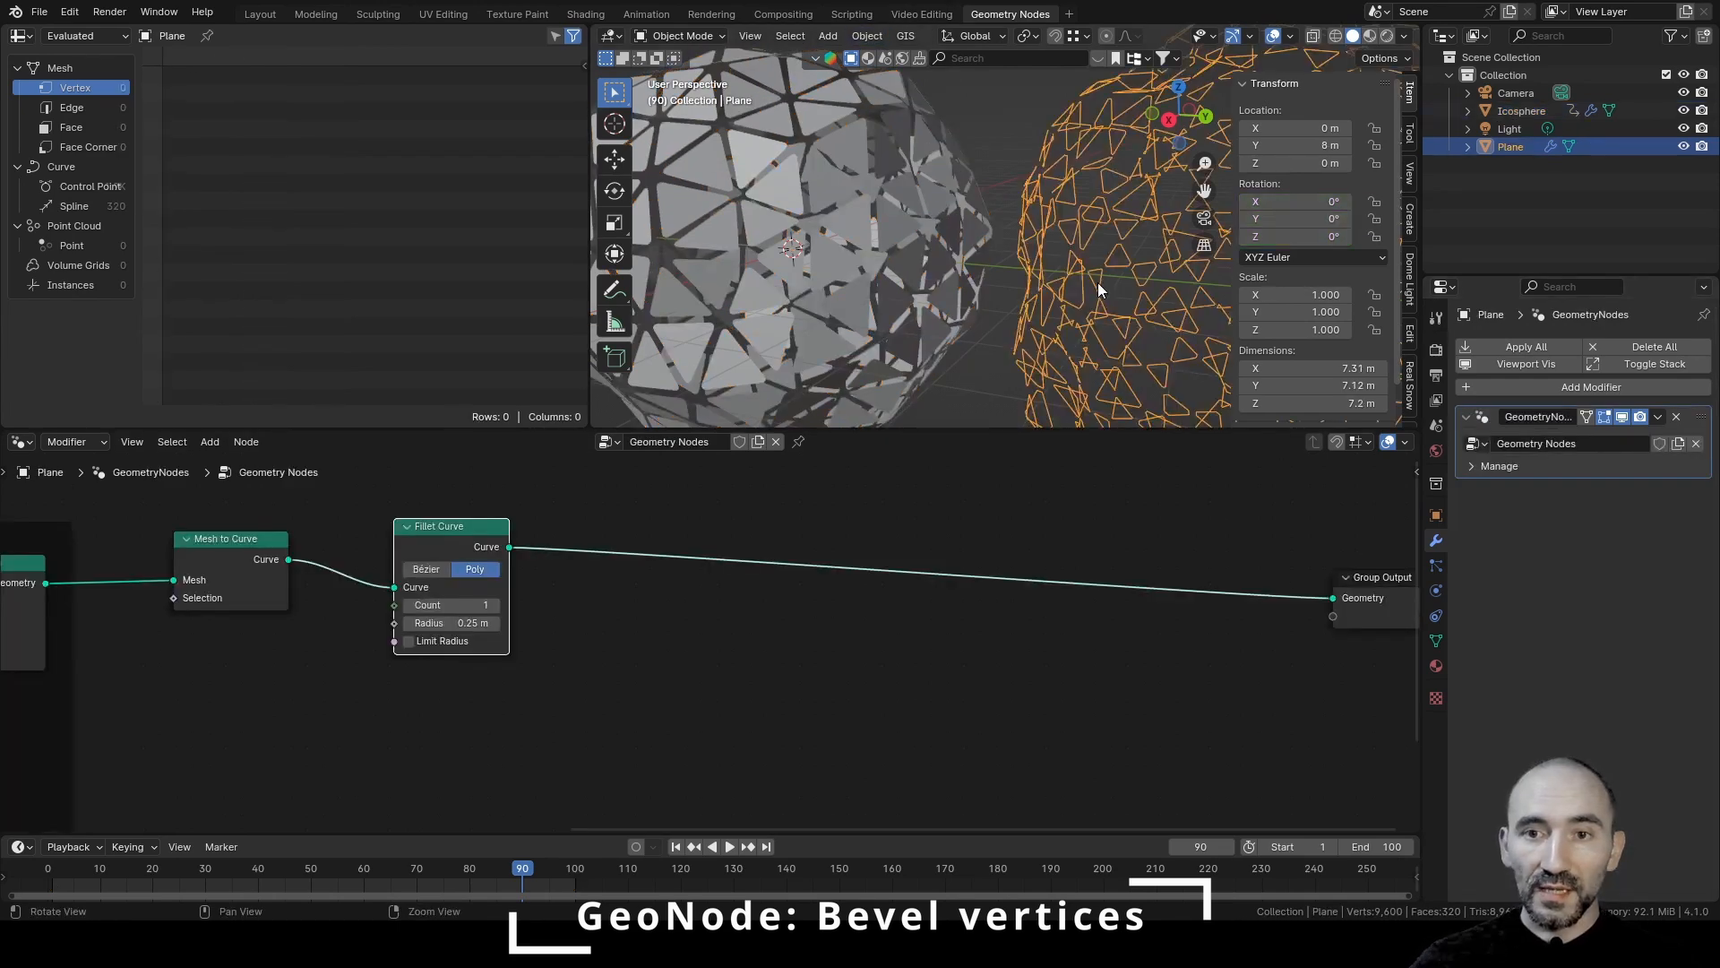
pyautogui.scroll(3, 1099, 282)
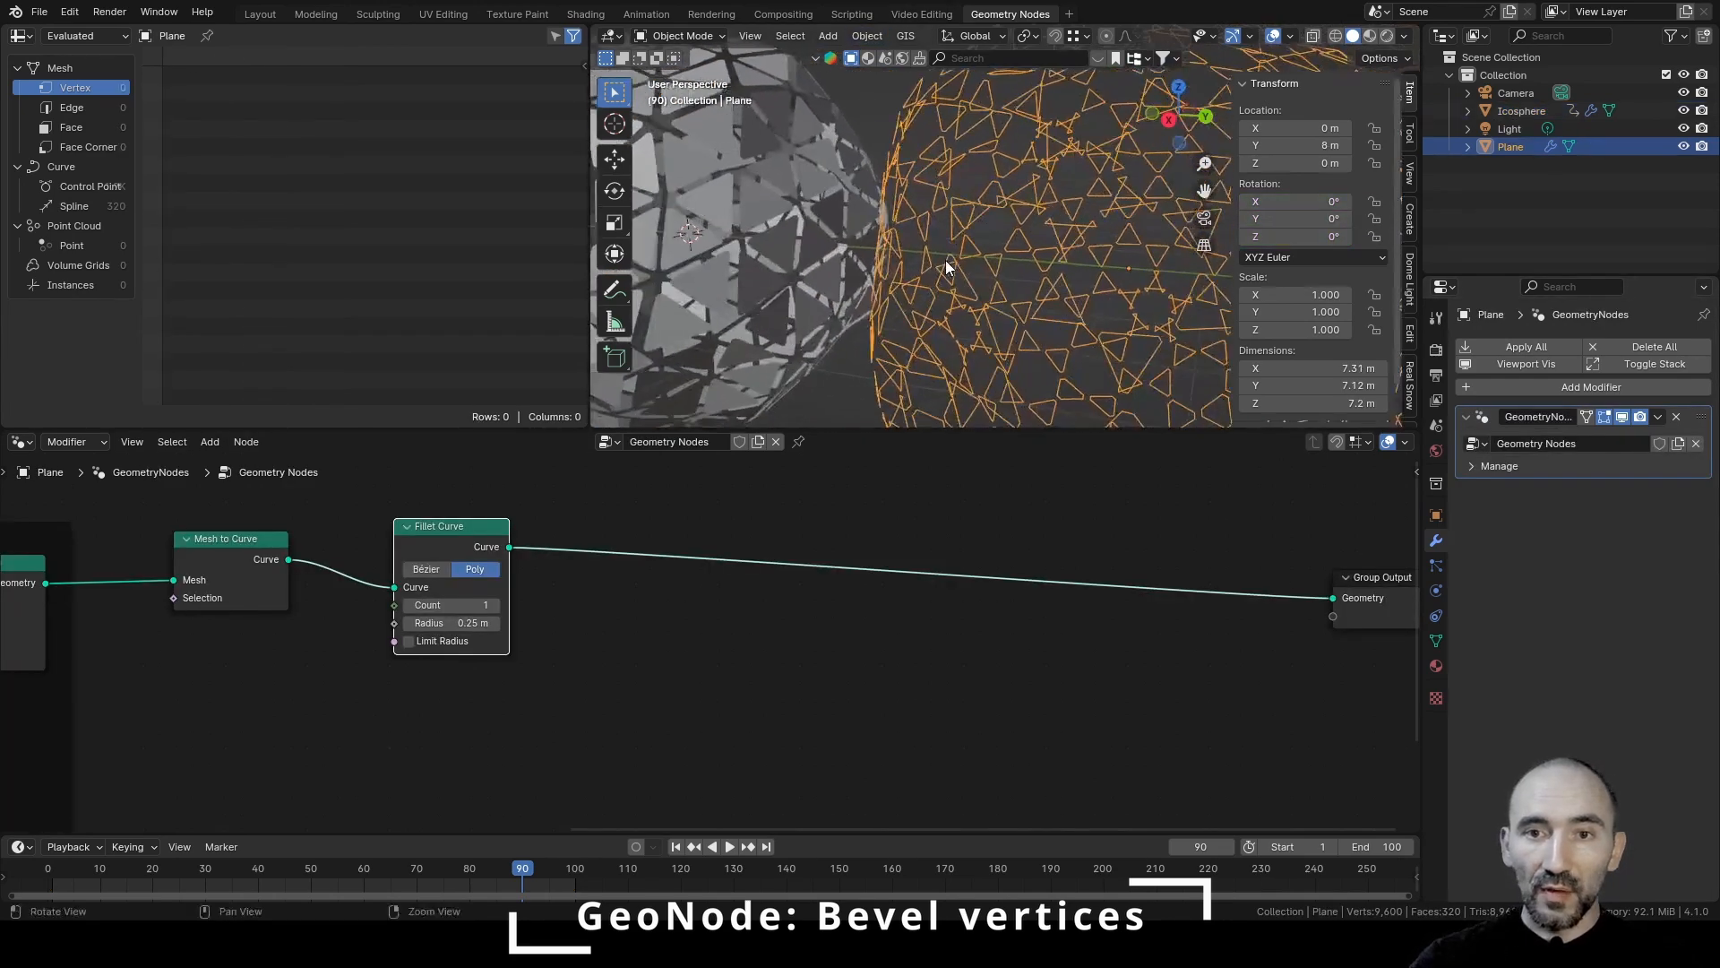
pyautogui.click(462, 605)
pyautogui.write('9')
pyautogui.press('Return')
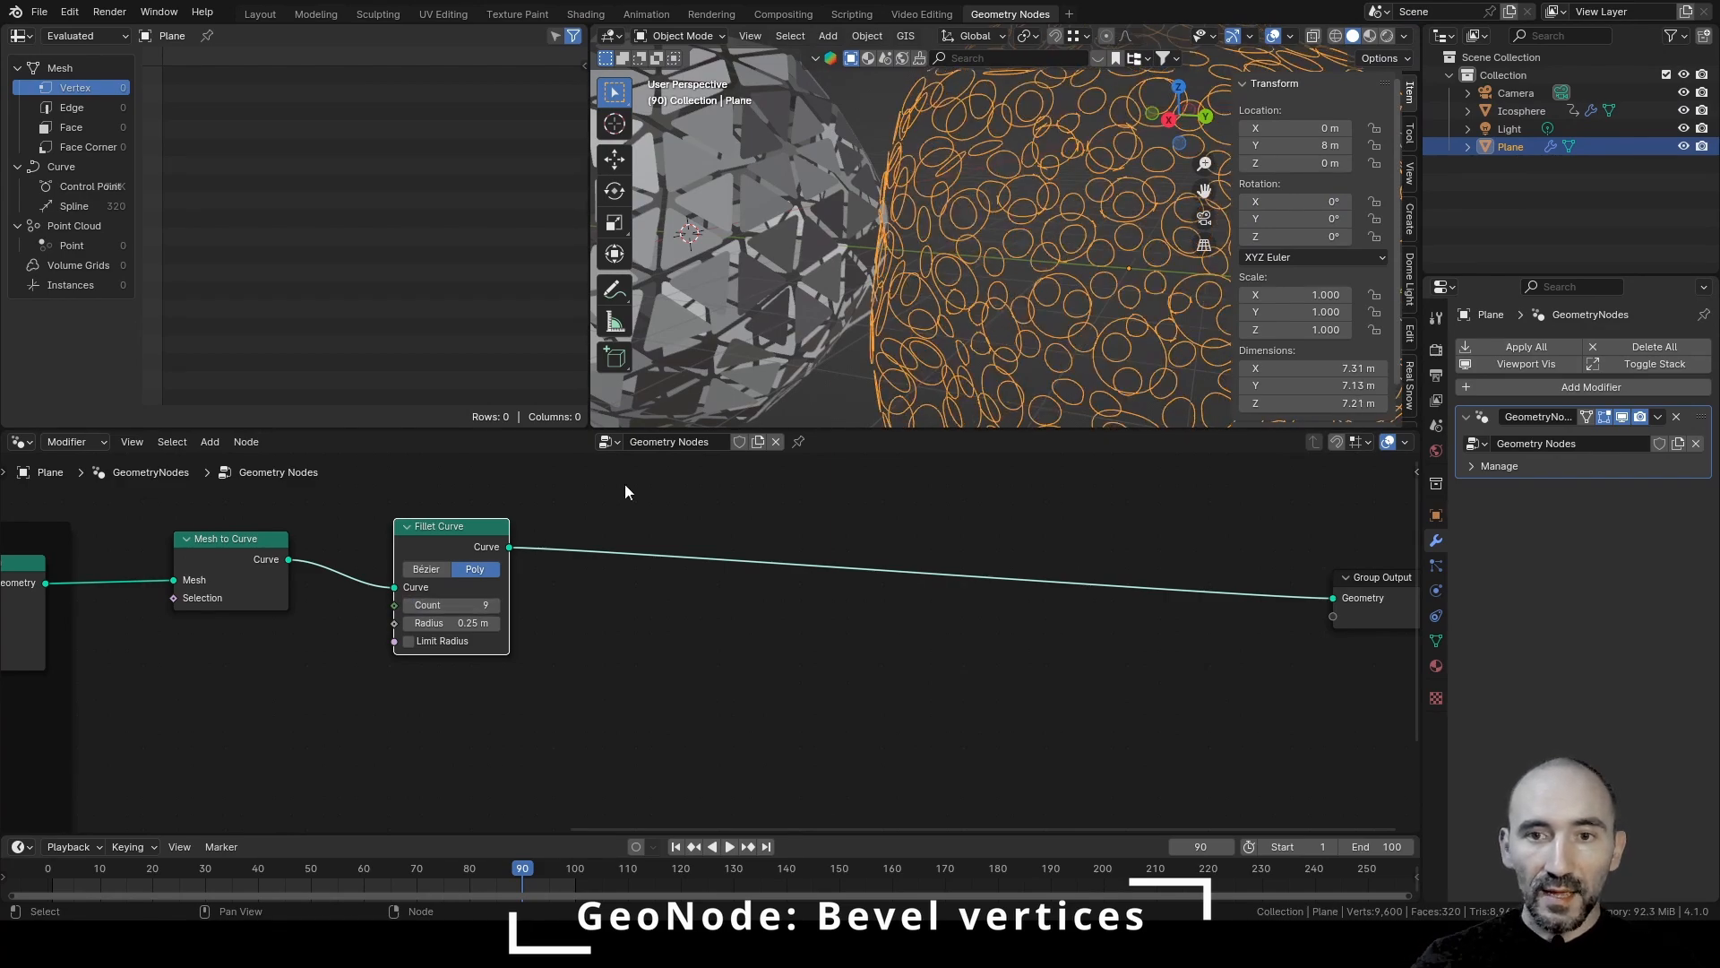
# Set the Fillet Curve node's radius to 0.05 m
pyautogui.moveTo(958, 287)
pyautogui.mouseDown(button='middle')
pyautogui.moveTo(984, 269)
pyautogui.moveTo(1013, 294)
pyautogui.moveTo(972, 273)
pyautogui.mouseUp(button='middle')
pyautogui.click(463, 620)
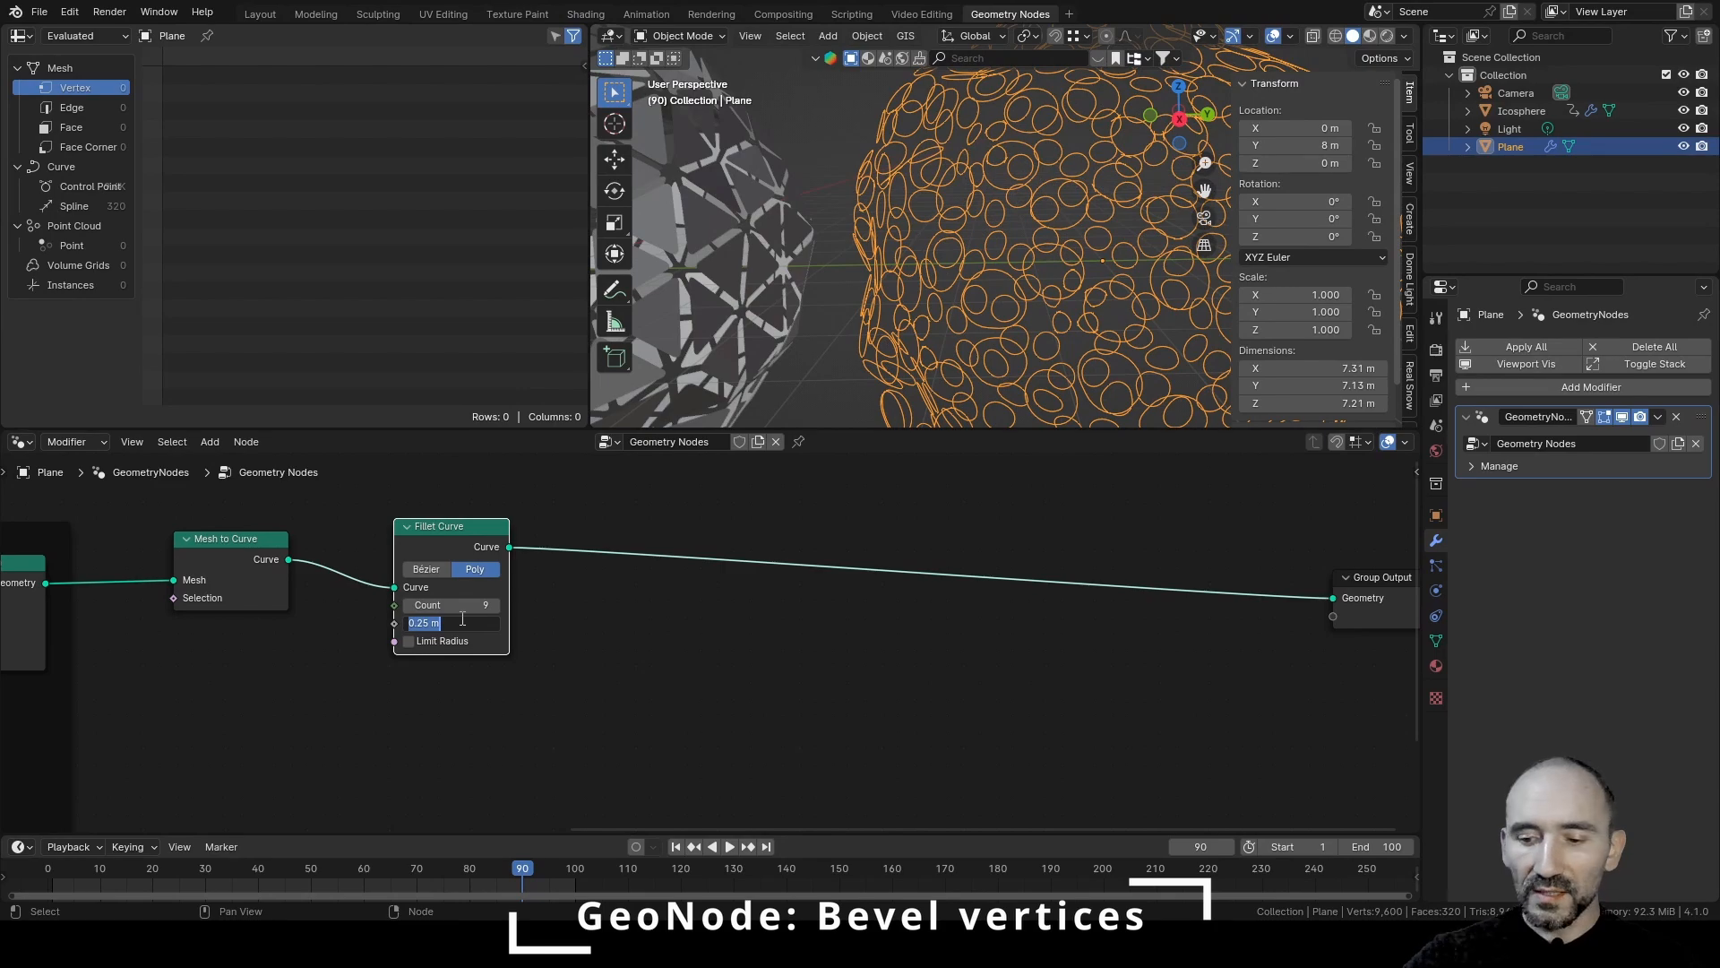
pyautogui.write('0.05')
pyautogui.press('Return')
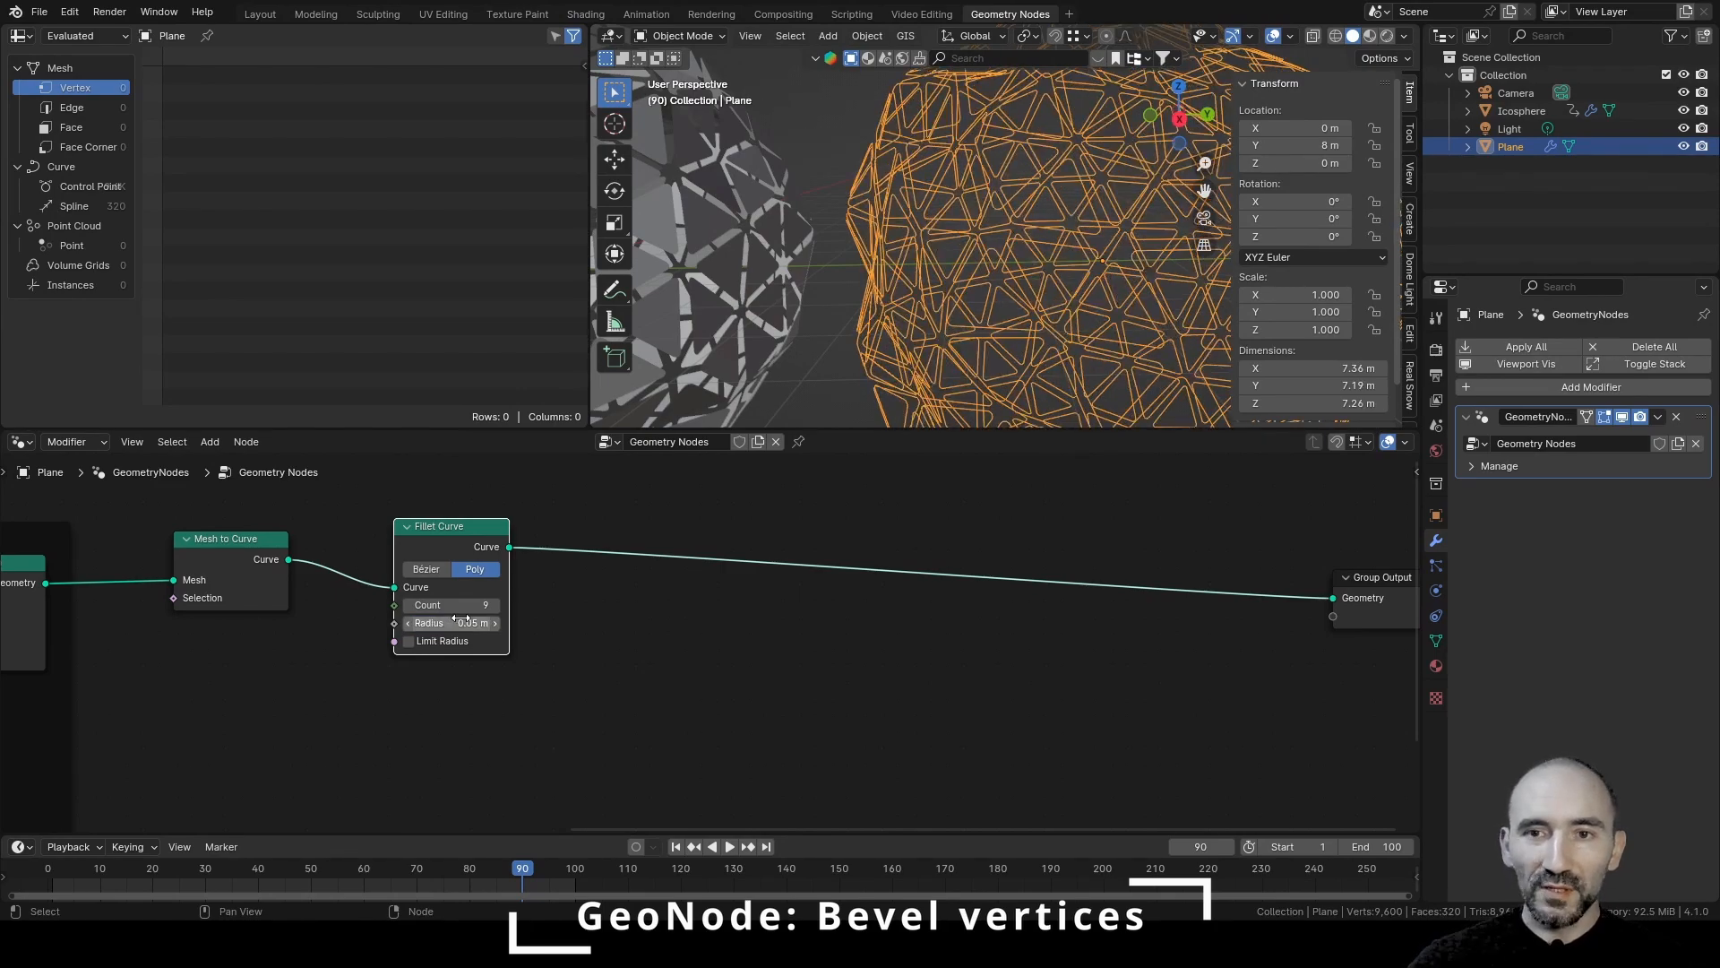
pyautogui.moveTo(994, 278)
pyautogui.mouseDown(button='middle')
pyautogui.moveTo(1062, 297)
pyautogui.moveTo(1024, 287)
pyautogui.moveTo(1047, 249)
pyautogui.moveTo(982, 287)
pyautogui.mouseUp(button='middle')
# Move Fillet Curve next to Mesh to Curve and add a Fill Curve node between it and Group Output
pyautogui.moveTo(451, 536); pyautogui.dragTo(704, 614)
pyautogui.write('fill')
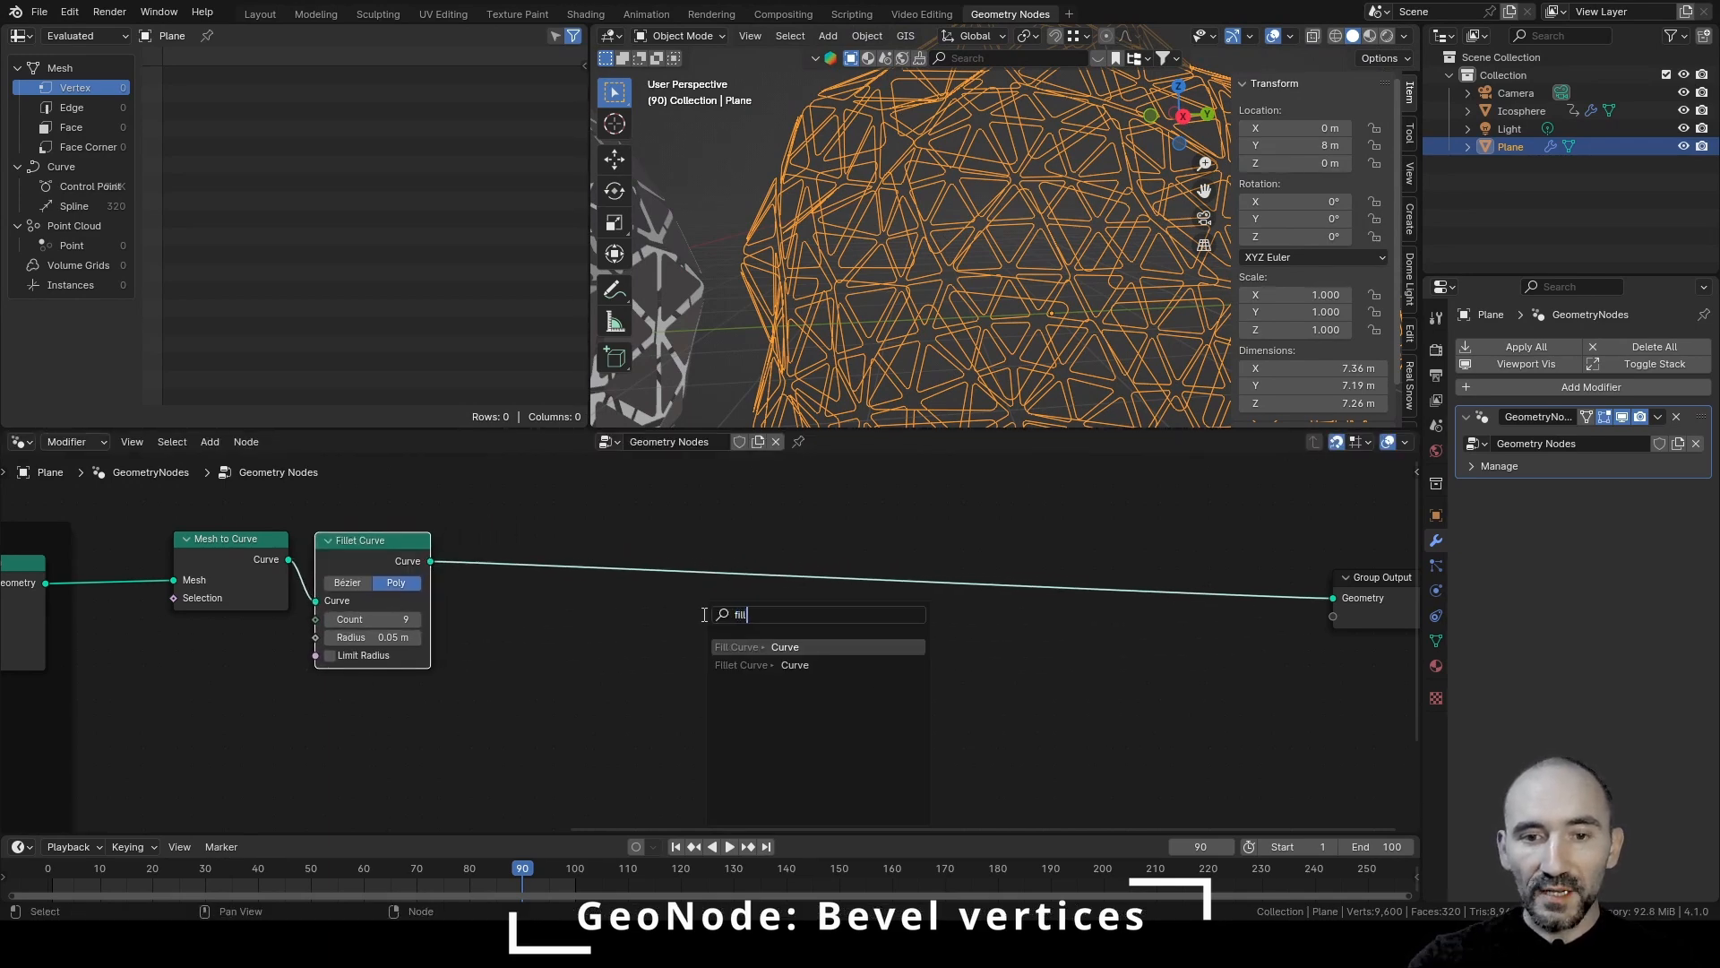
pyautogui.press('Return')
pyautogui.moveTo(929, 425); pyautogui.dragTo(968, 302, button='middle')
pyautogui.scroll(-4, 968, 303)
# Save the file and switch the Fill Curve node to N-gons
pyautogui.press('KP_Decimal')
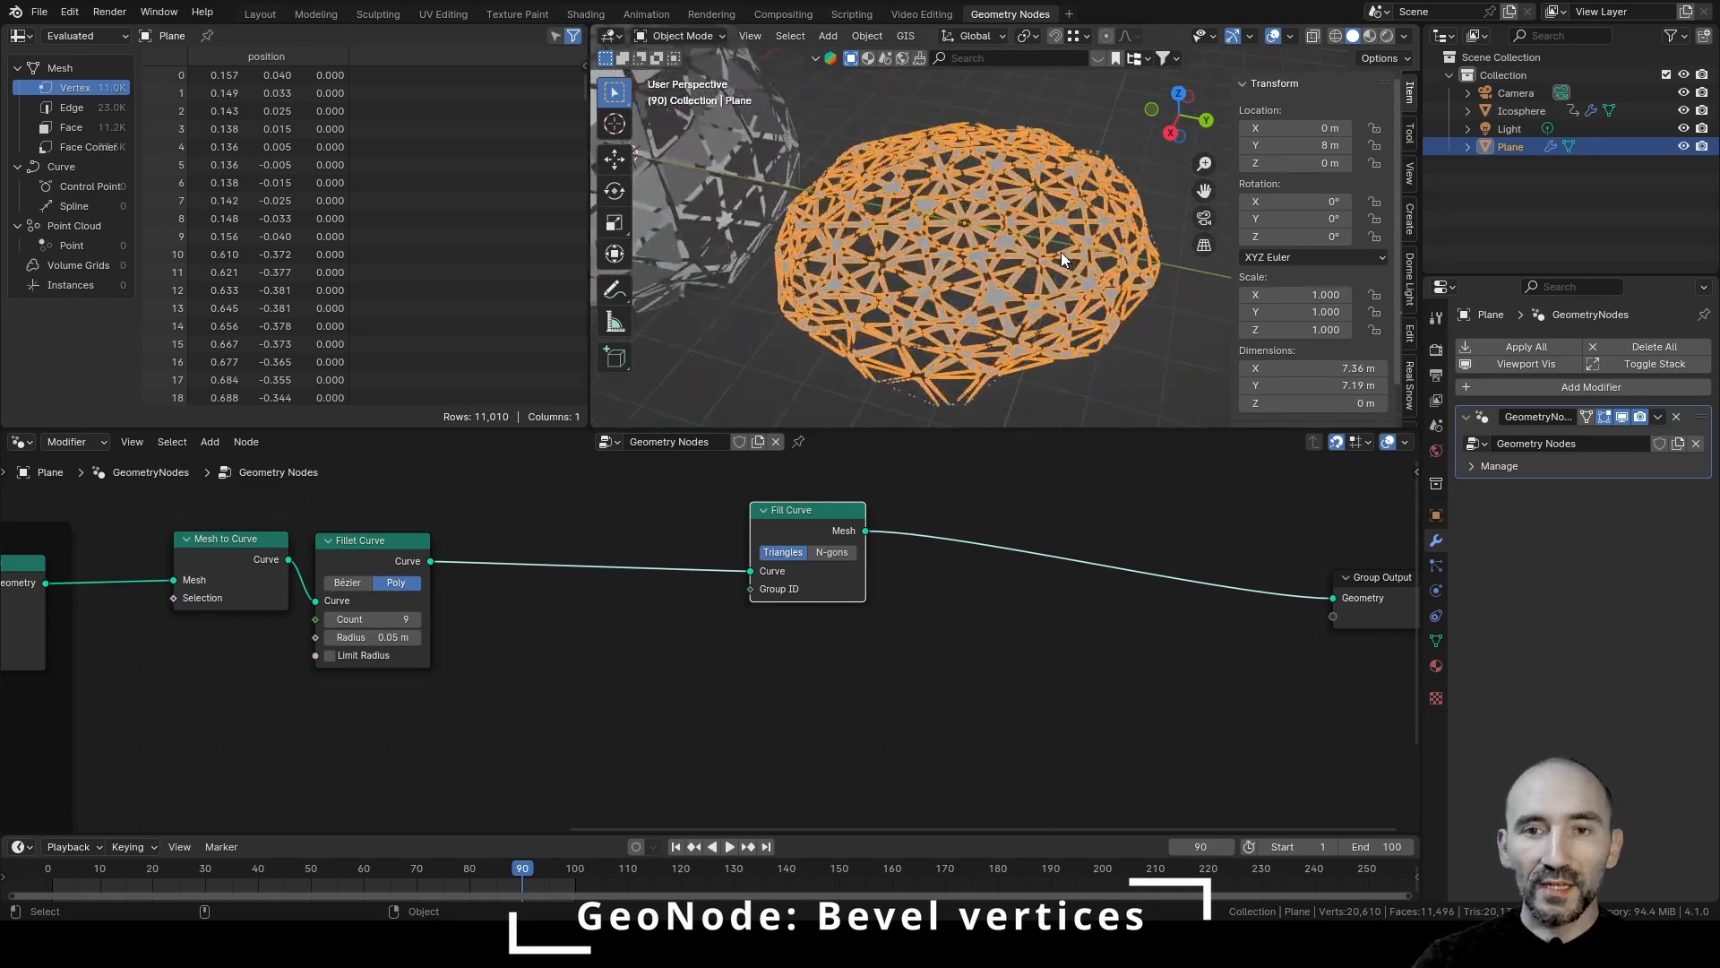
pyautogui.hotkey('ctrl', 's')
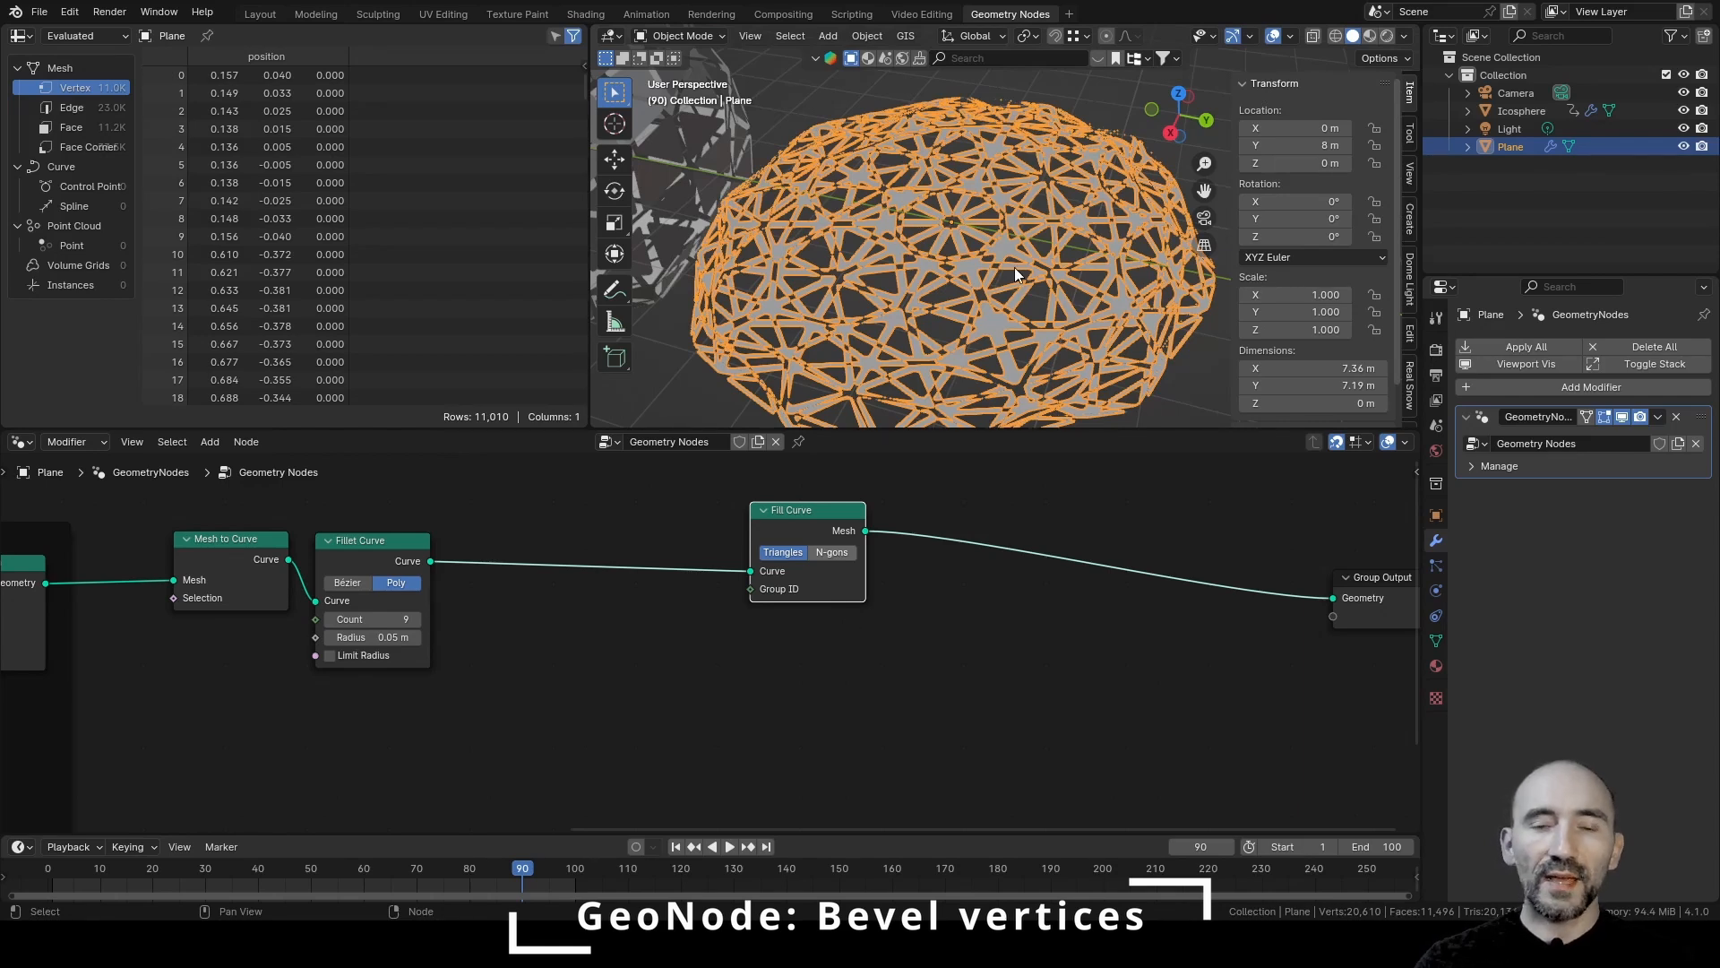
pyautogui.click(832, 552)
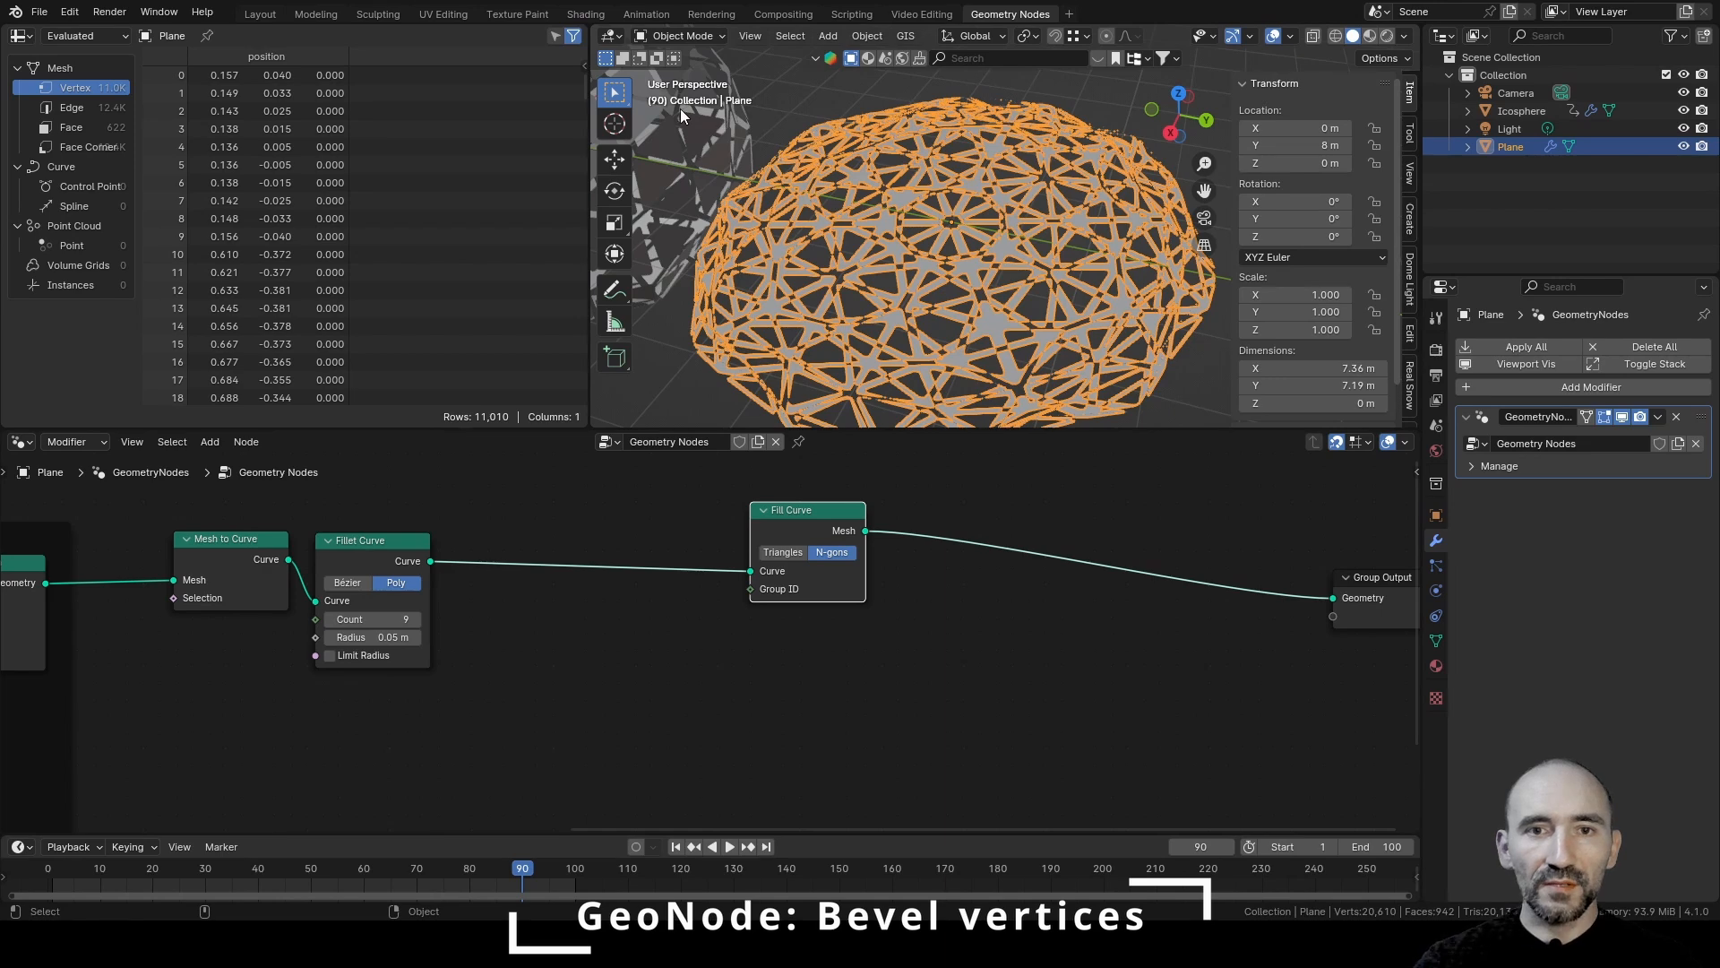
# Add a Set Position node between Fill Curve and Group Output in the plane's node tree
pyautogui.moveTo(970, 245); pyautogui.dragTo(908, 234, button='middle')
pyautogui.scroll(-3, 1035, 252)
pyautogui.scroll(3, 1041, 303)
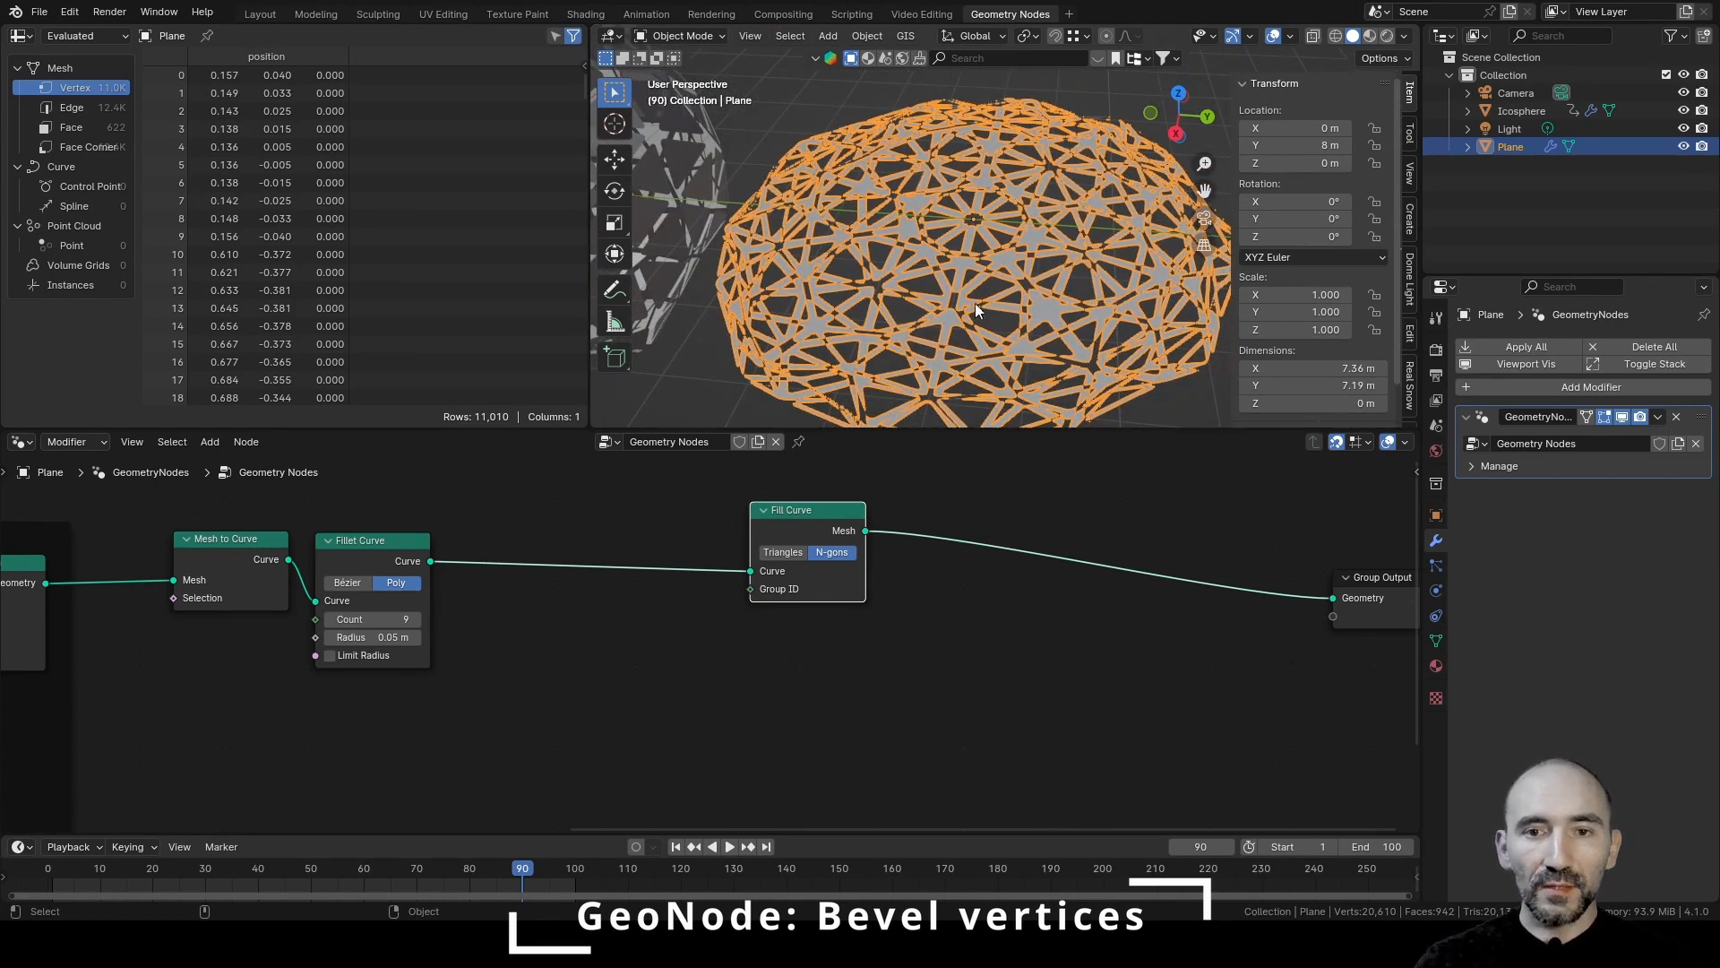
pyautogui.moveTo(997, 304); pyautogui.dragTo(1031, 217, button='middle')
pyautogui.scroll(2, 927, 237)
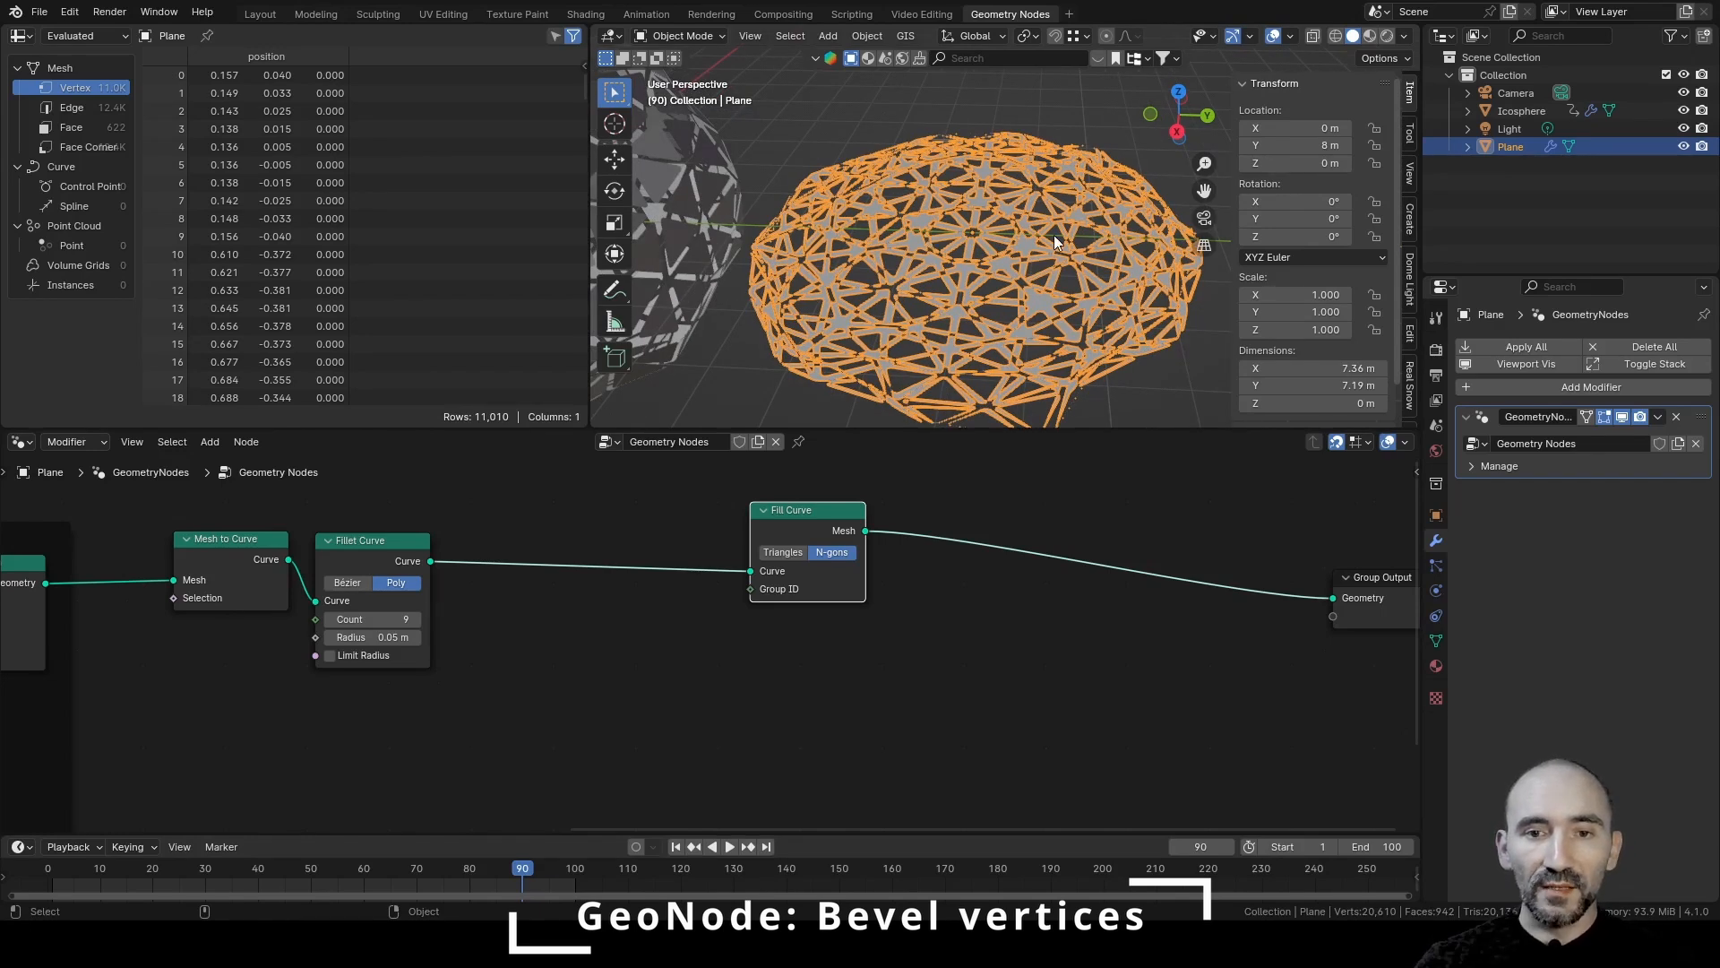
pyautogui.press('F3')
pyautogui.write('set spo')
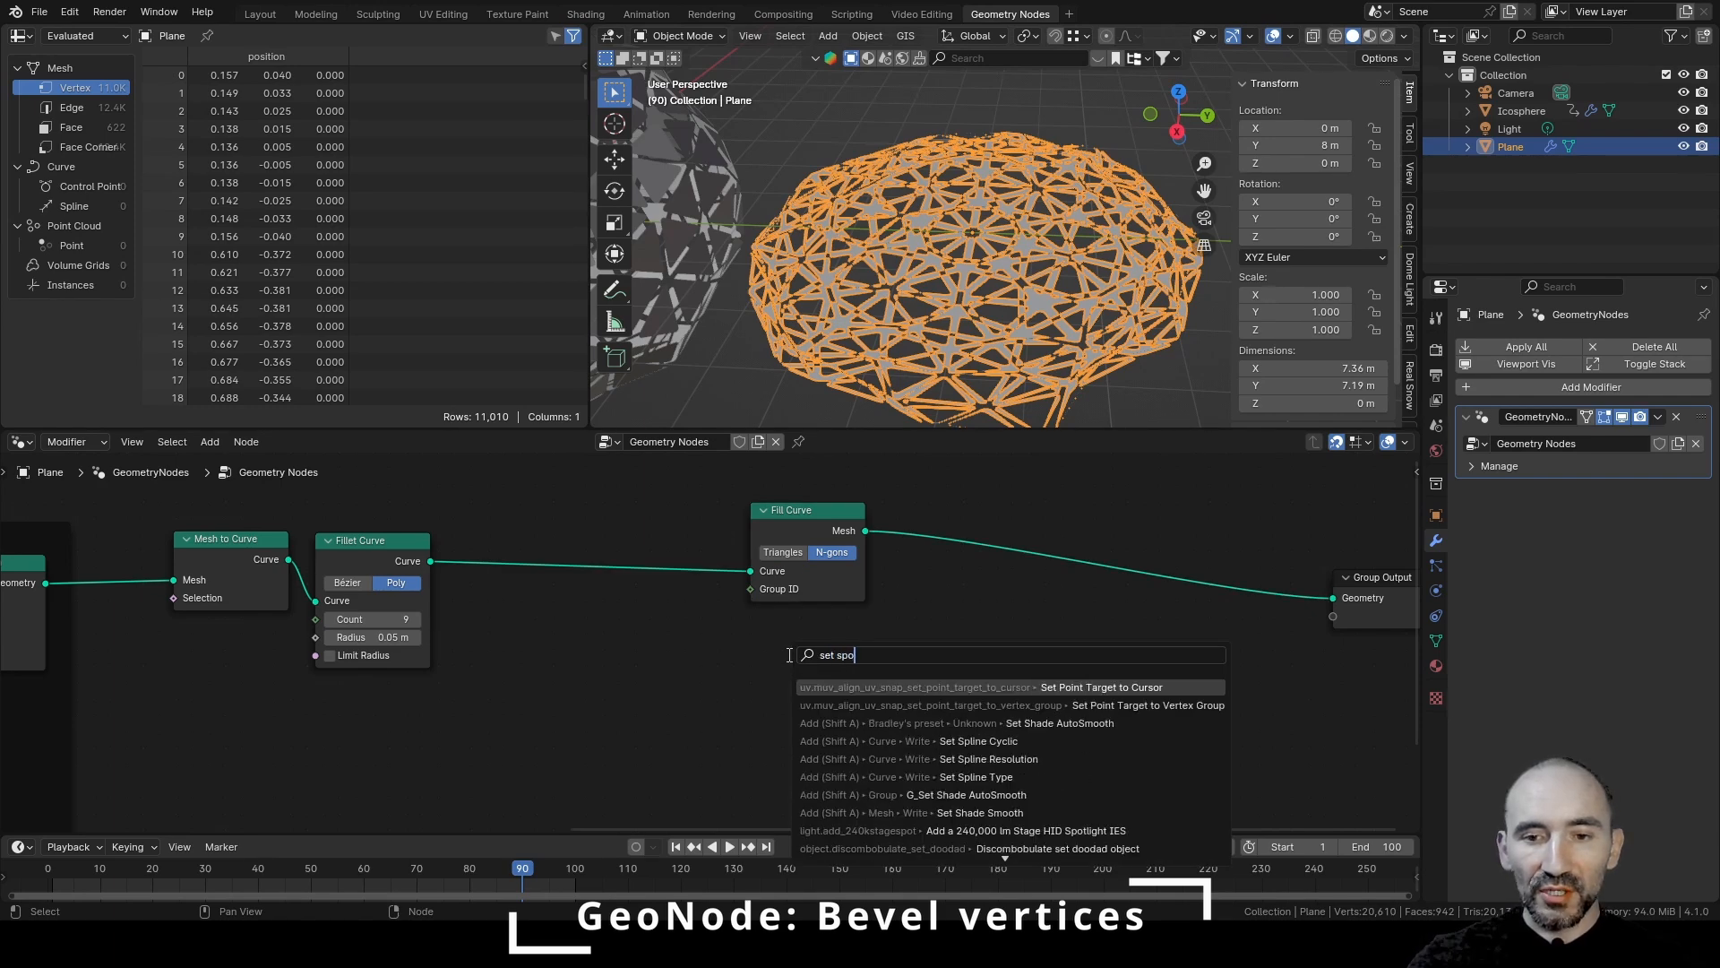
pyautogui.press('Return')
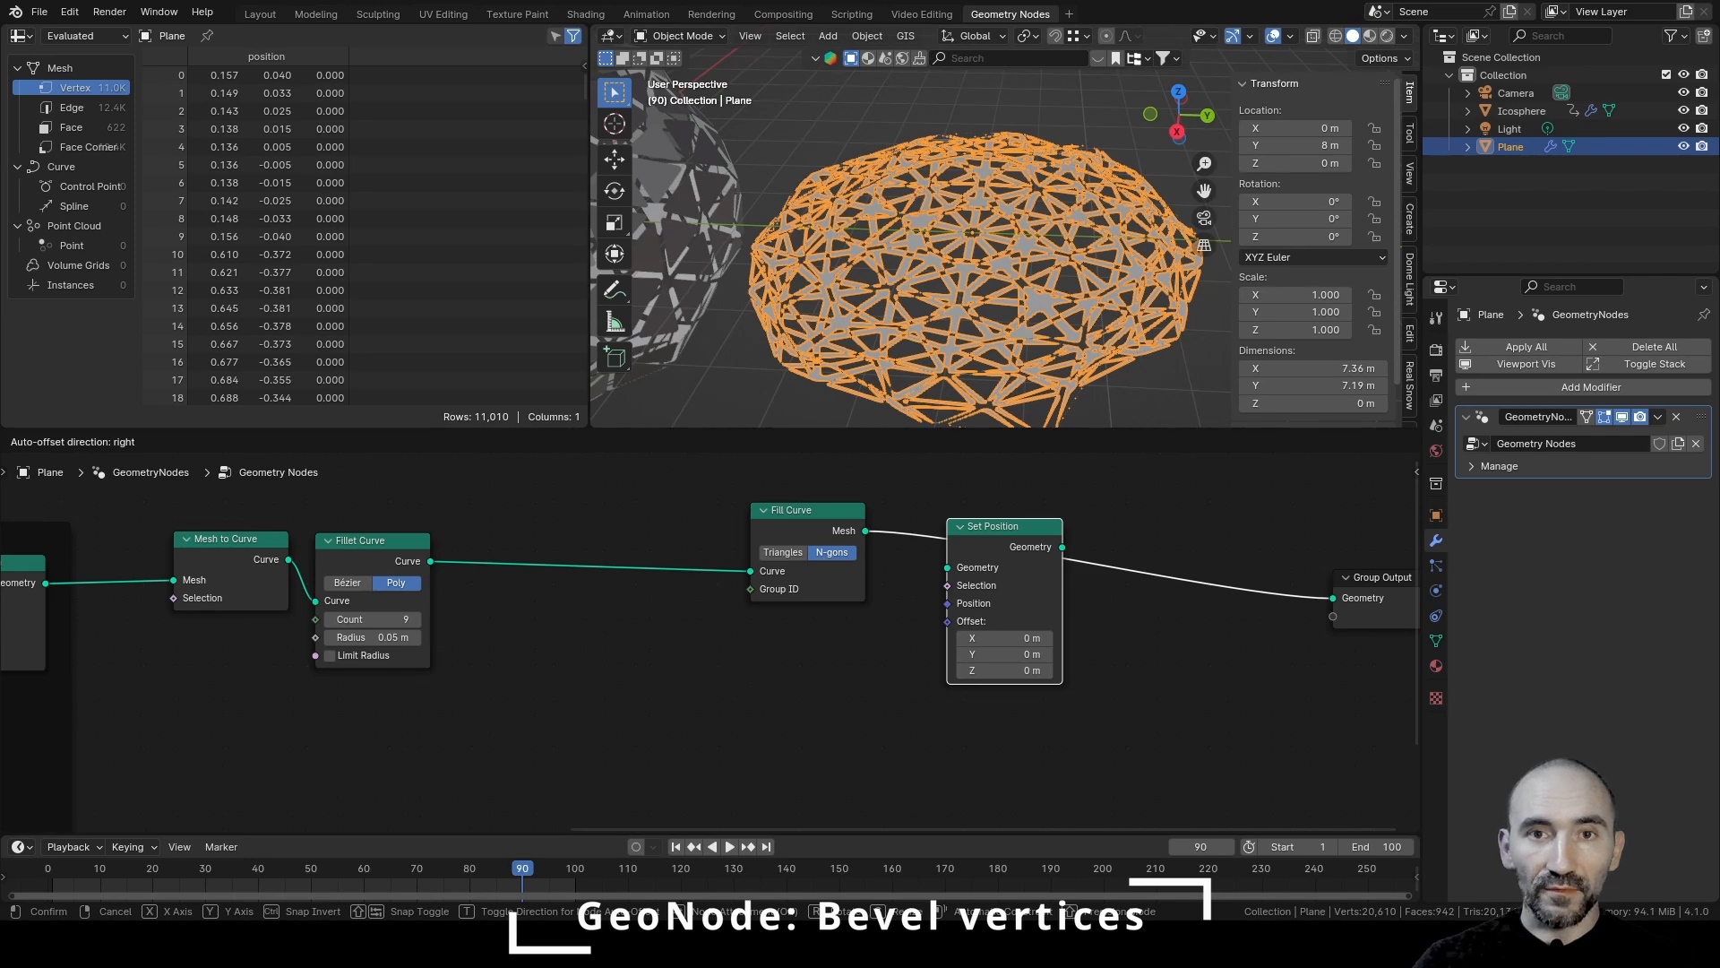
pyautogui.click(679, 638)
# Add a Sample Index node below Fill Curve and set its data type to Vector
pyautogui.hotkey('shift', 'a')
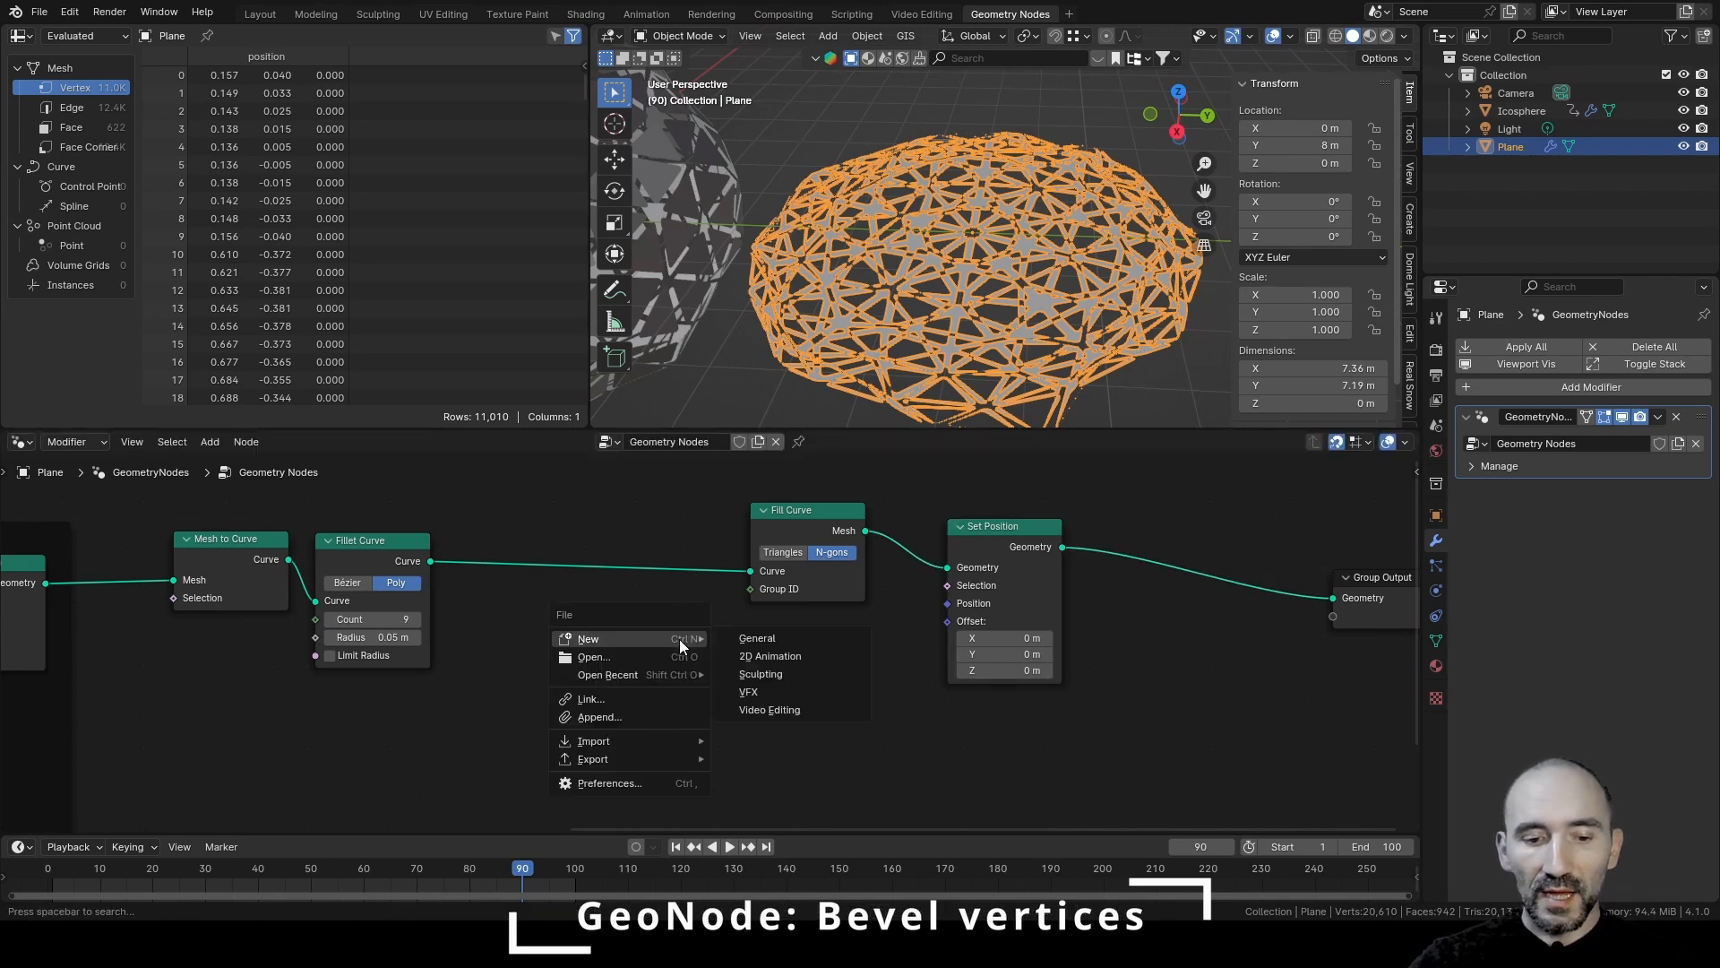
pyautogui.write('sample index')
pyautogui.press('Return')
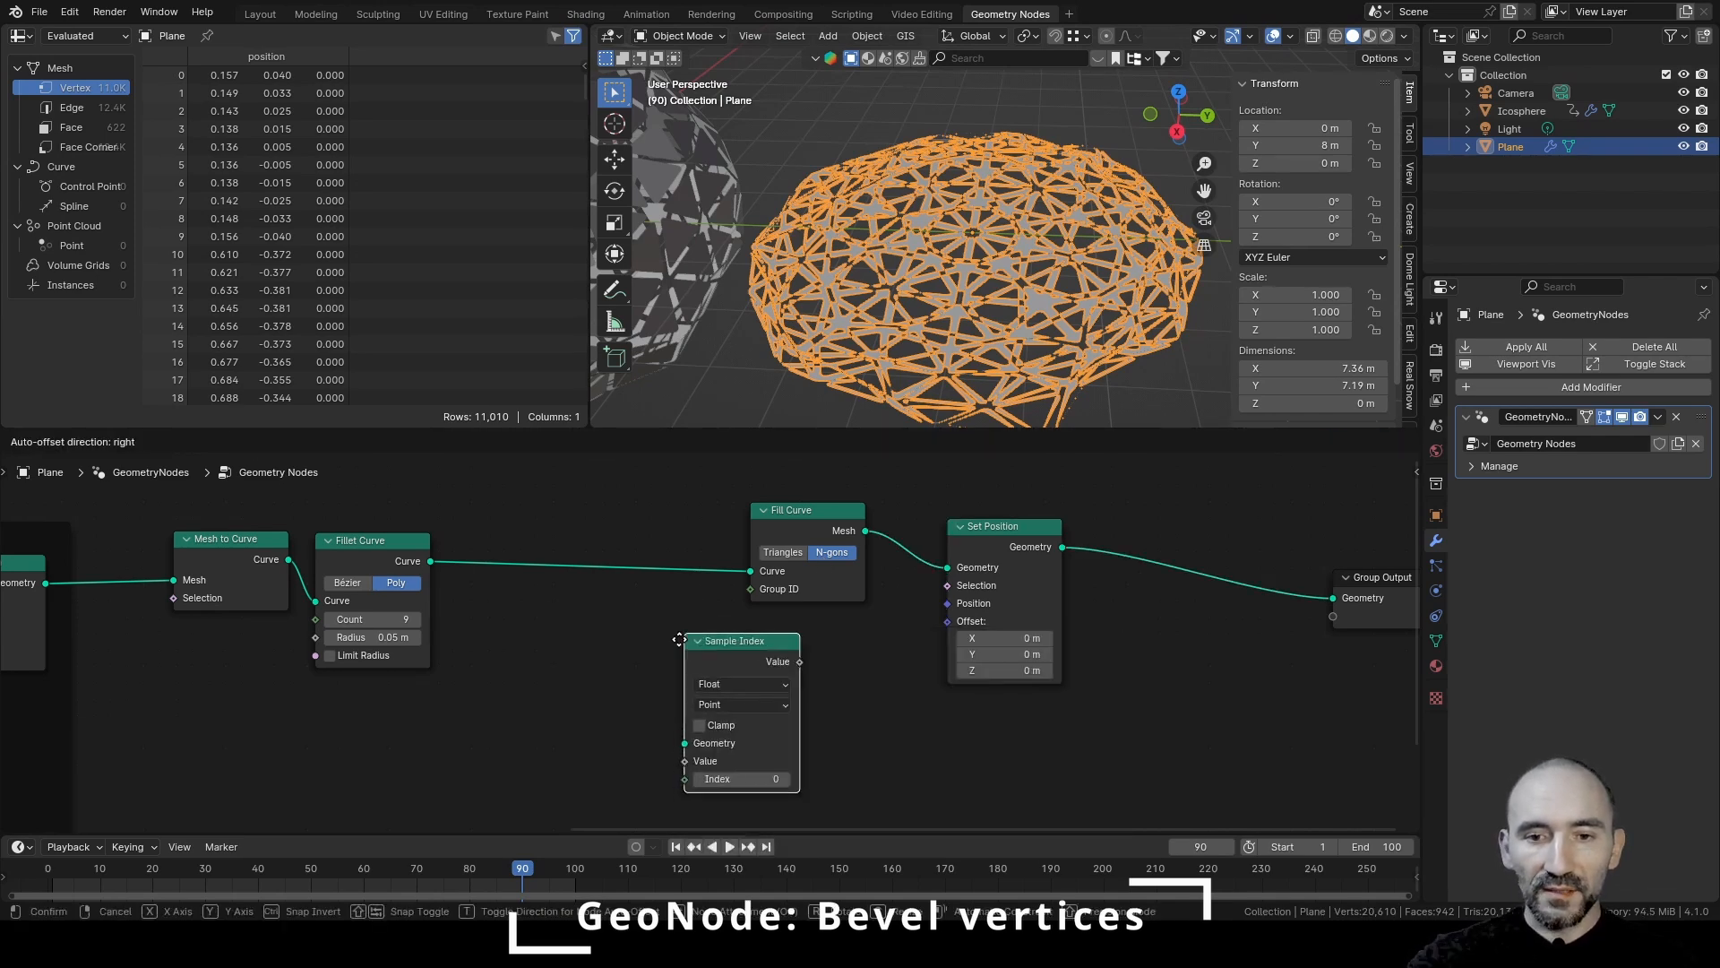
pyautogui.click(624, 643)
pyautogui.click(676, 683)
pyautogui.click(672, 761)
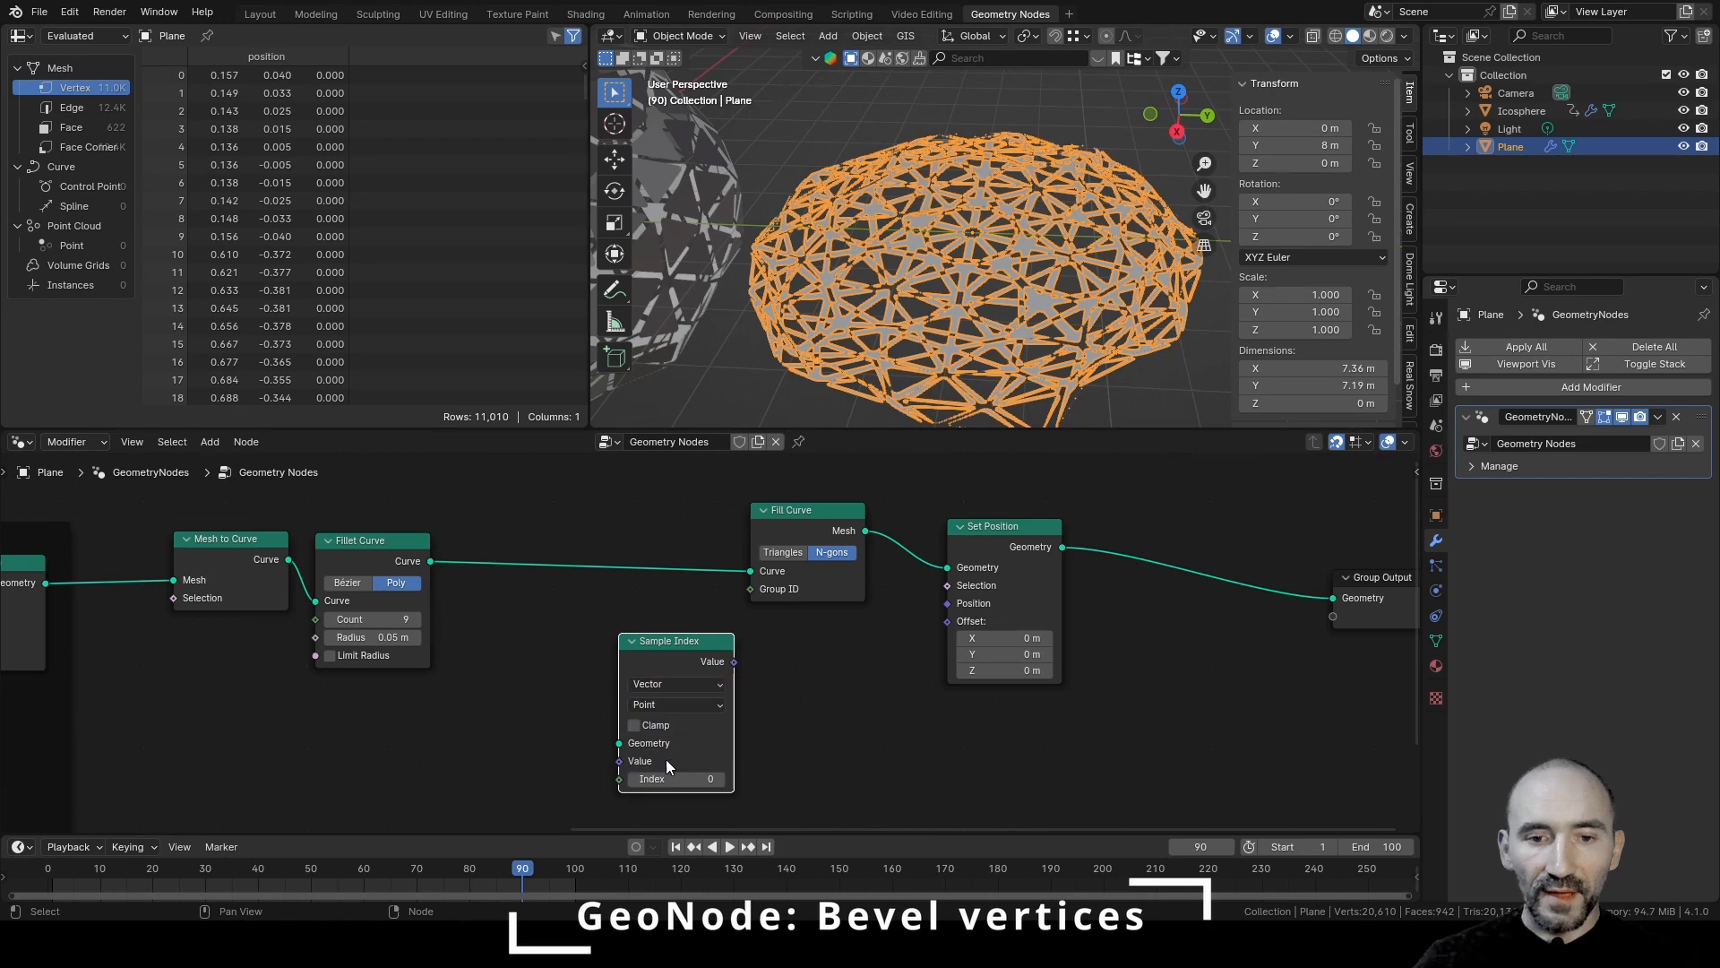
# Feed Sample Index with the Fillet Curve output as geometry, a Position node as value and an Index node as index
pyautogui.keyDown('shift'); pyautogui.moveTo(578, 618); pyautogui.dragTo(587, 573, button='right'); pyautogui.keyUp('shift')
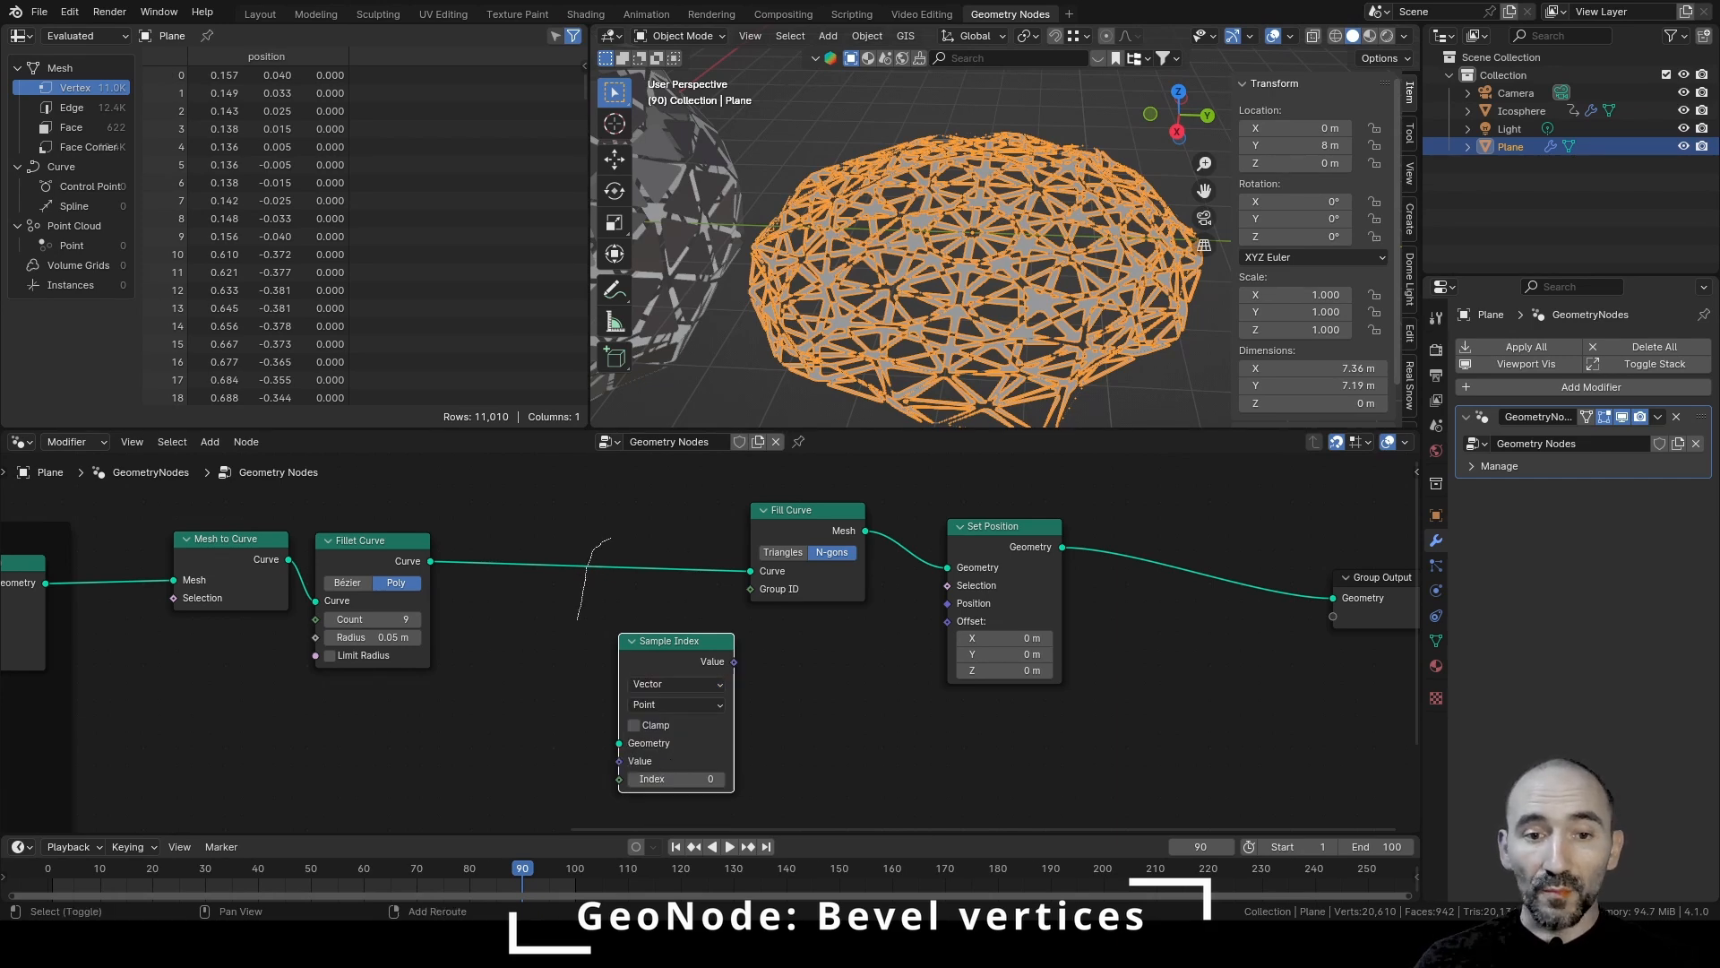
pyautogui.write('index')
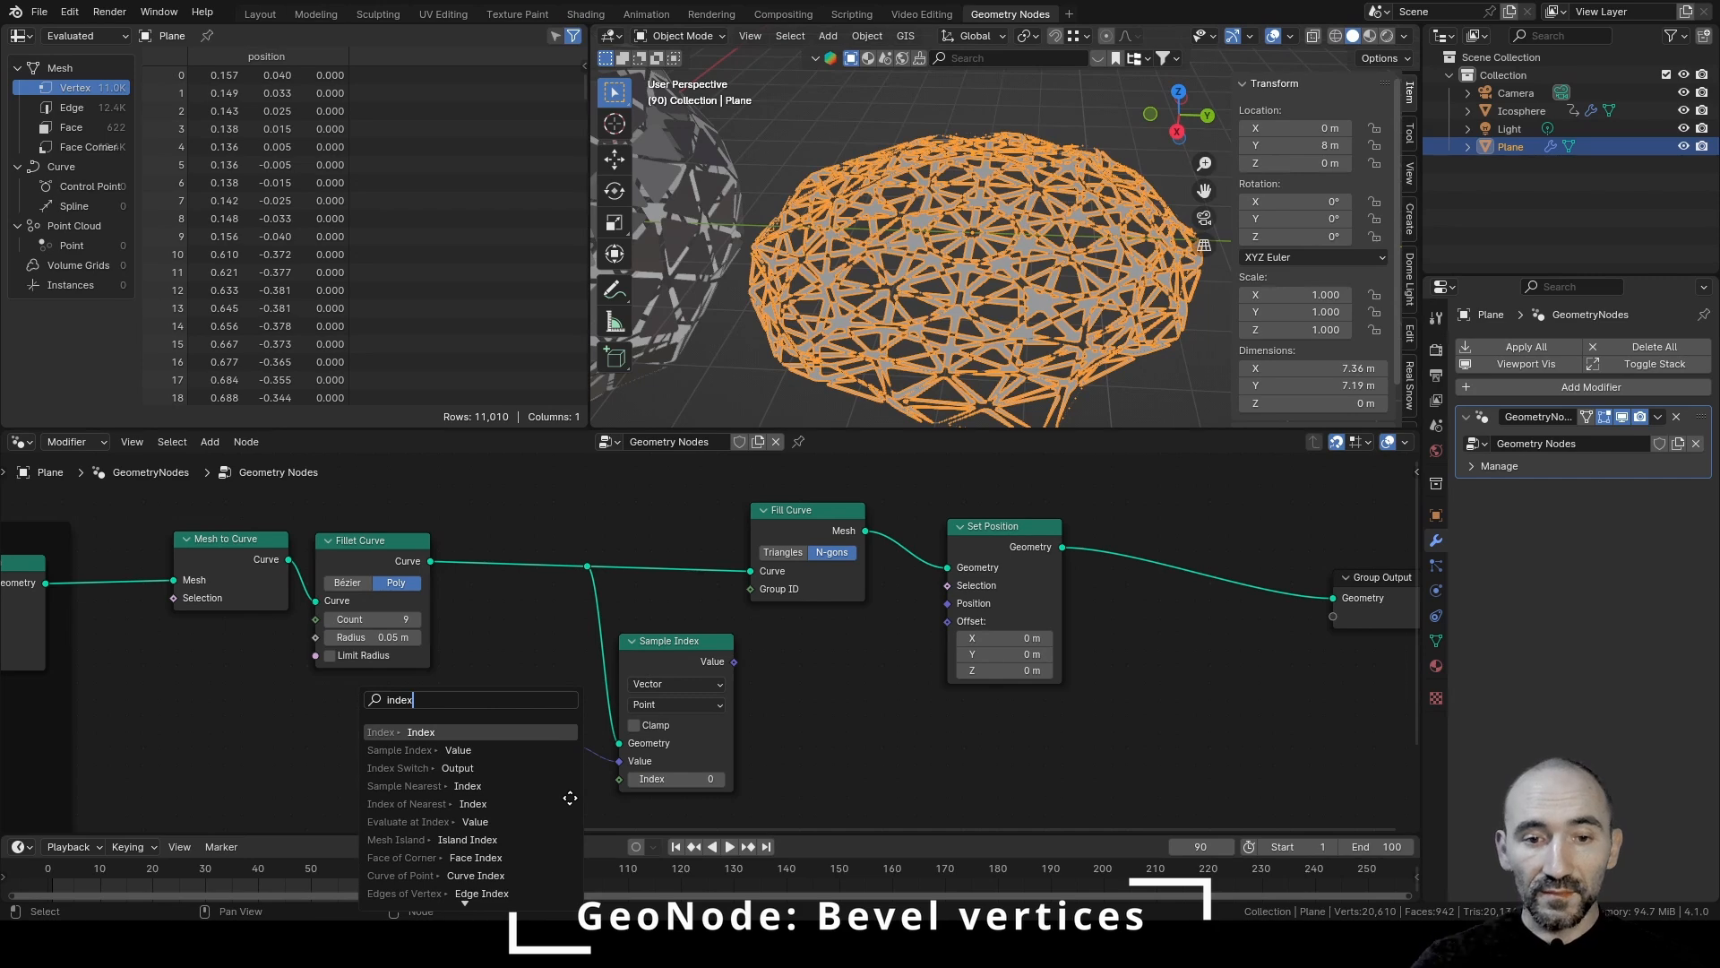
pyautogui.press('Return')
# Connect Sample Index's value to the Position input of Set Position and check the resulting sphere
pyautogui.moveTo(734, 660); pyautogui.dragTo(943, 600)
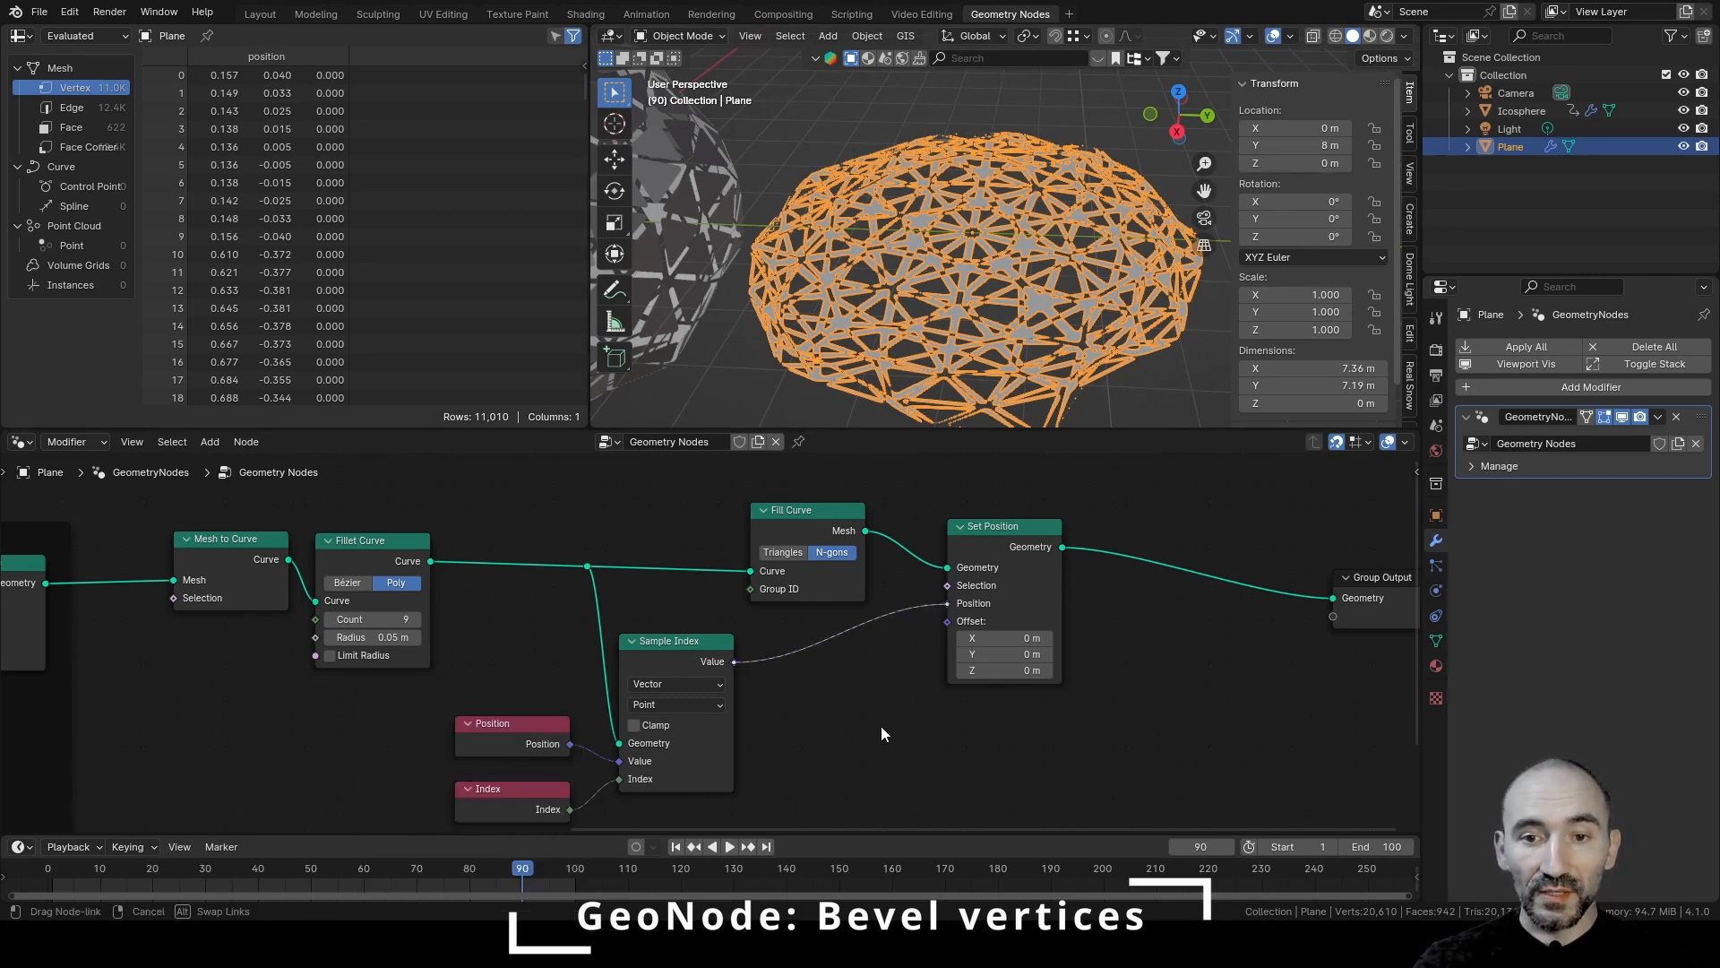
pyautogui.moveTo(880, 726); pyautogui.dragTo(880, 725)
pyautogui.moveTo(955, 388); pyautogui.dragTo(890, 272, button='middle')
pyautogui.scroll(2, 1024, 231)
pyautogui.scroll(-3, 966, 279)
pyautogui.scroll(3, 955, 270)
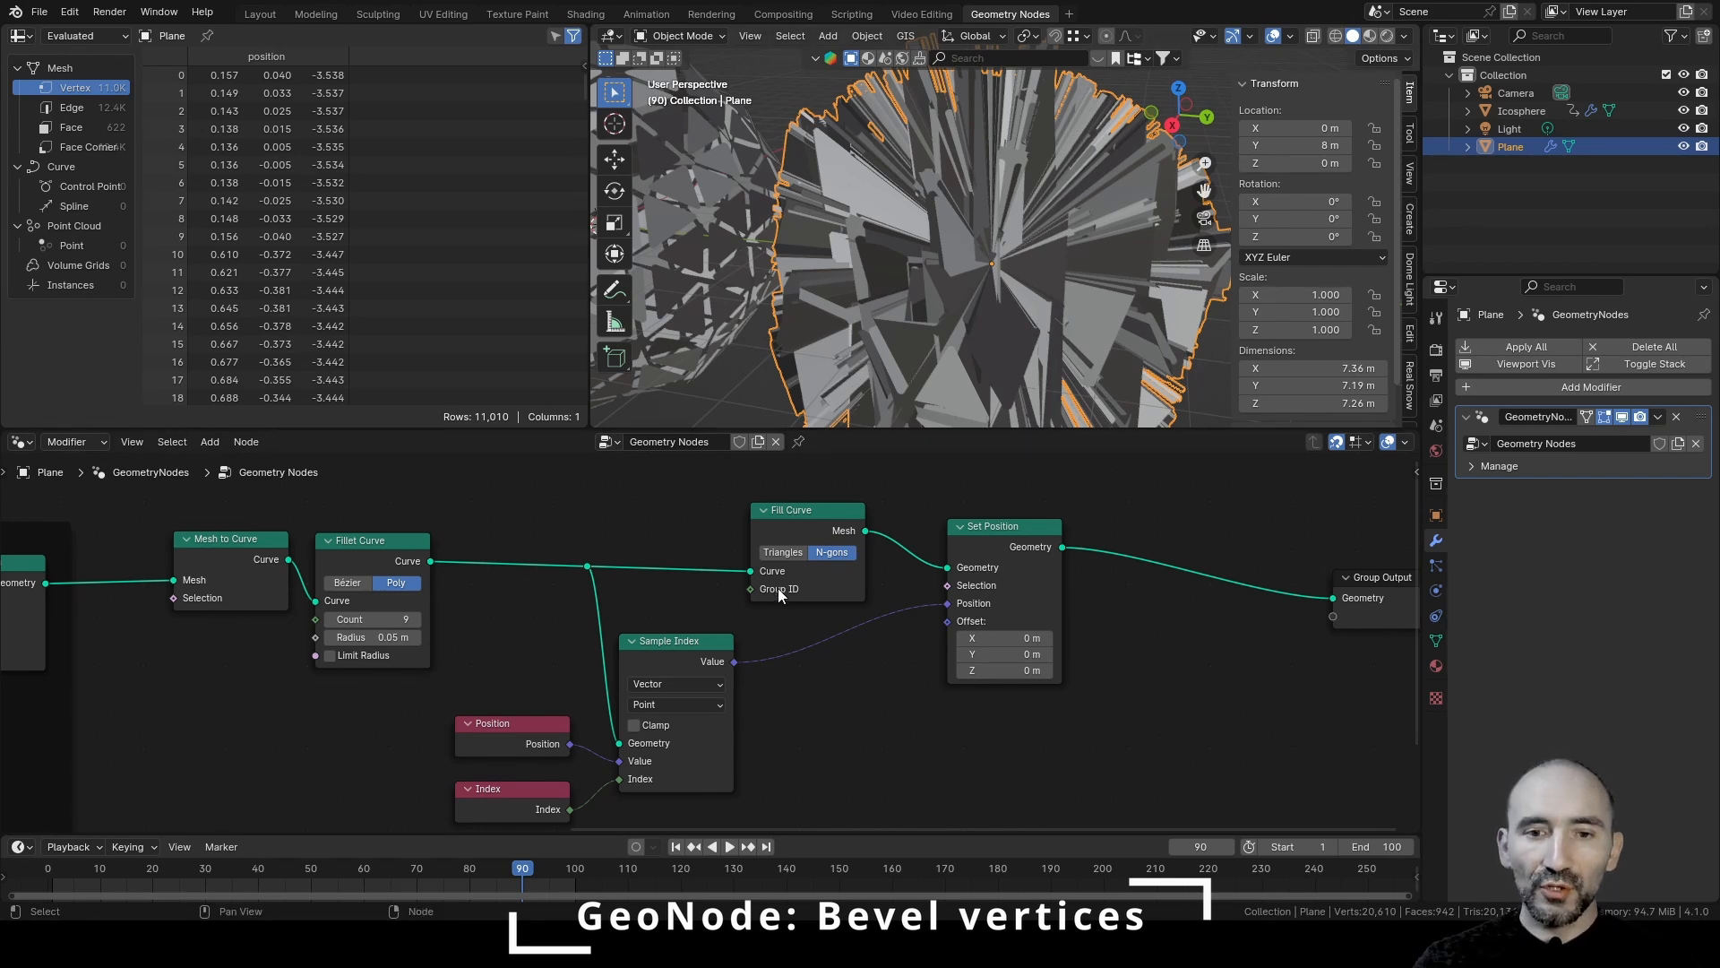
# Mute the Fill Curve node in the plane's node tree
pyautogui.click(817, 515)
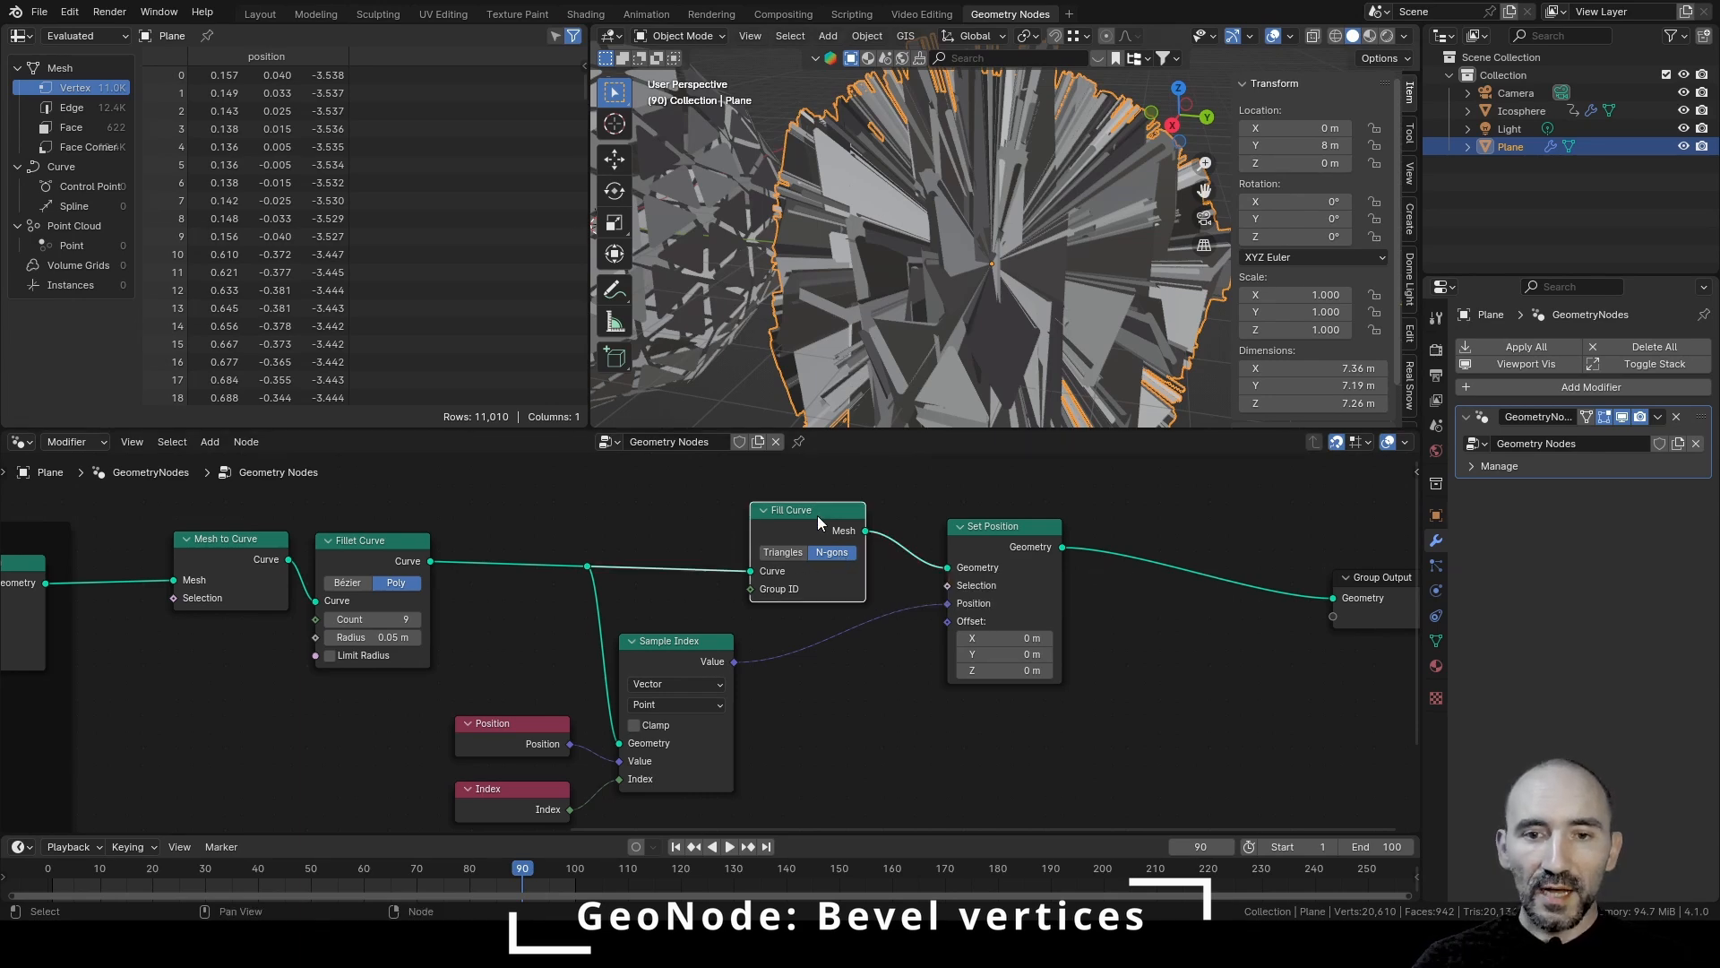
pyautogui.press('m')
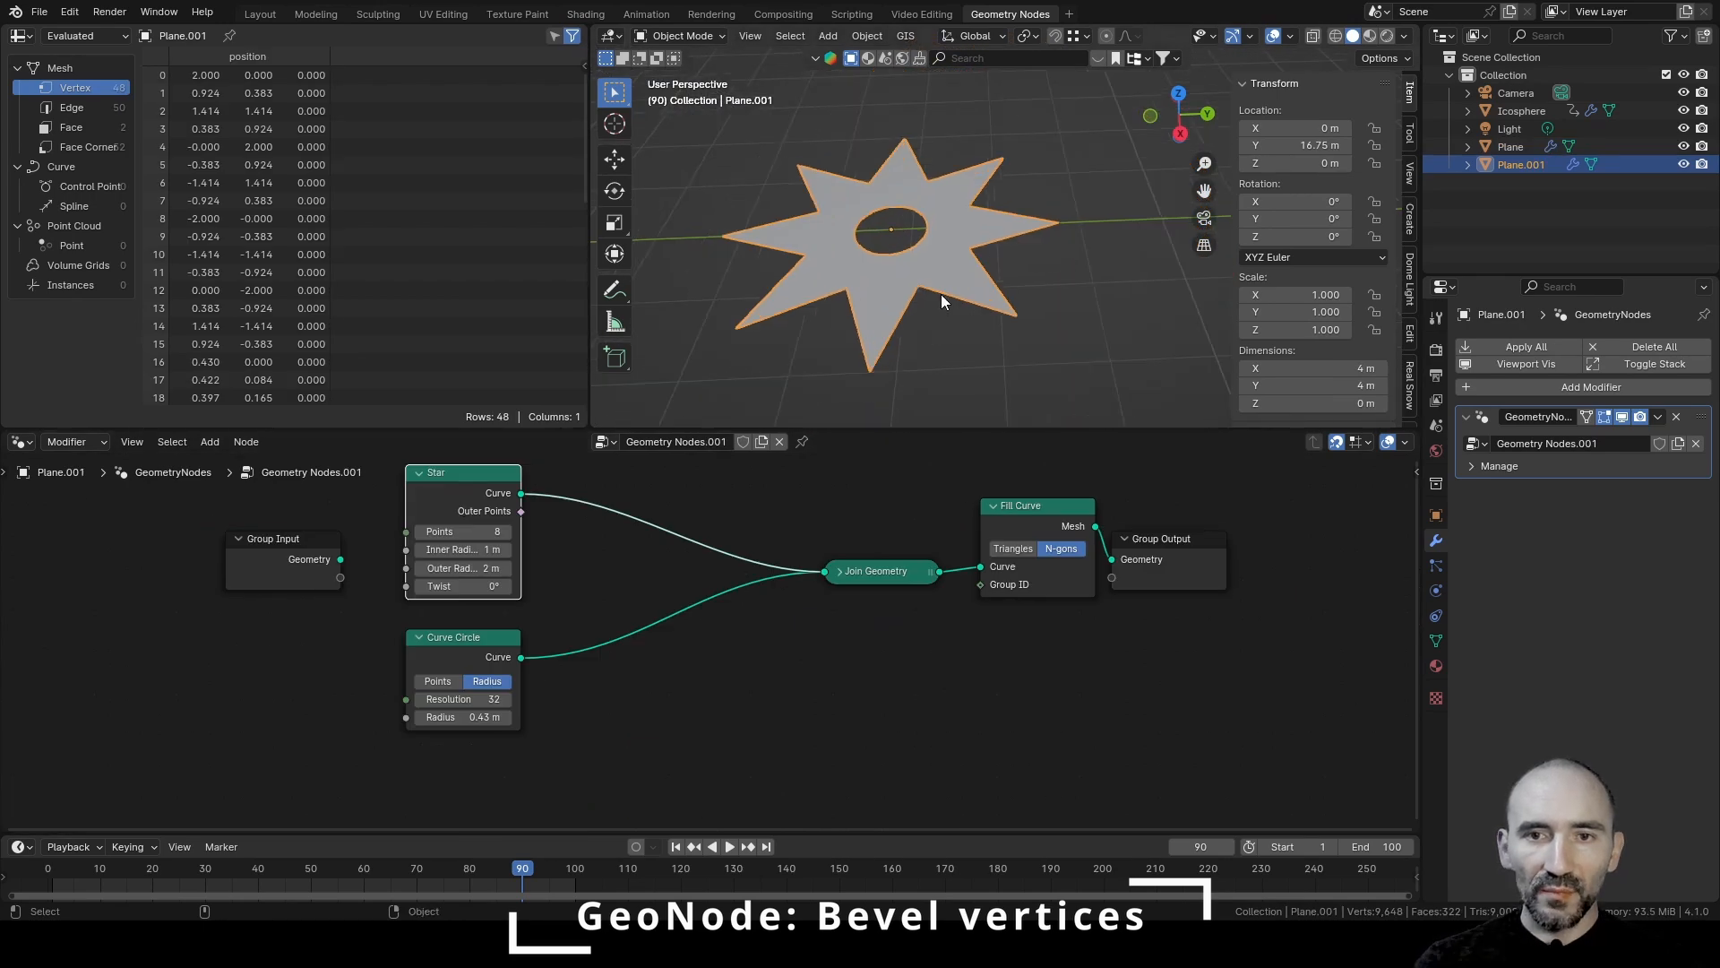
# Save the file and move Plane.001's Join Geometry and Fill Curve nodes closer to the Star and Curve Circle nodes
pyautogui.keyDown('shift'); pyautogui.moveTo(857, 260); pyautogui.dragTo(965, 299, button='middle'); pyautogui.keyUp('shift')
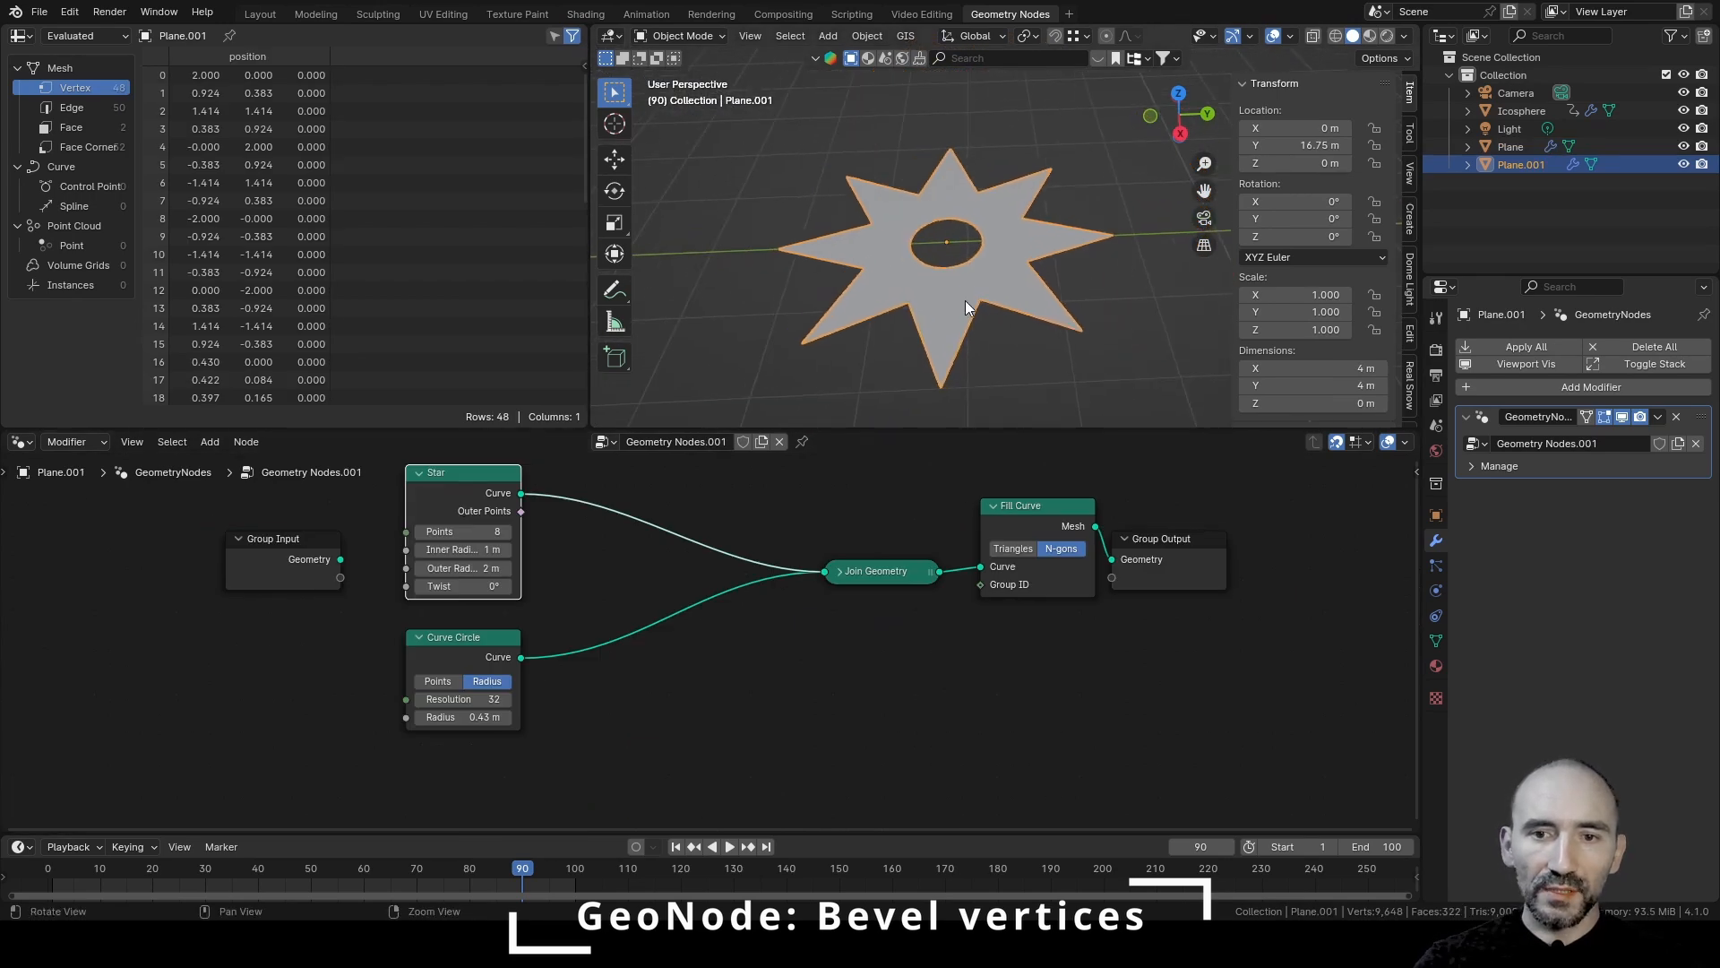
pyautogui.click(1036, 513)
pyautogui.moveTo(1067, 331); pyautogui.dragTo(878, 389, button='middle')
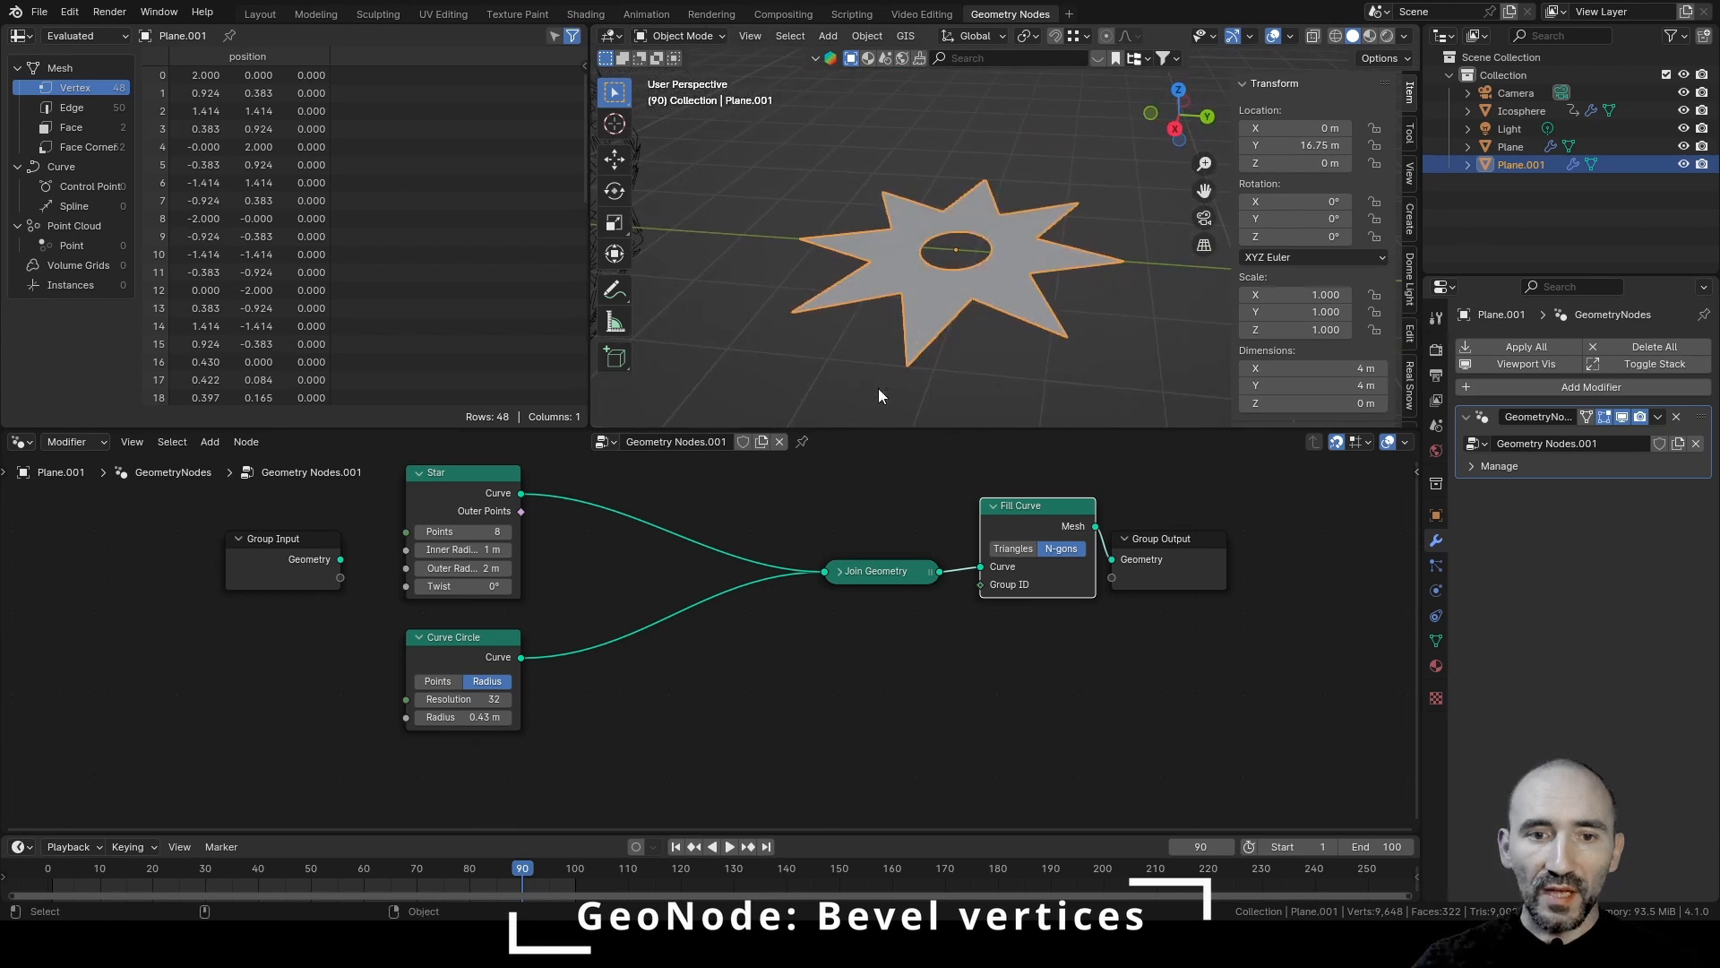
pyautogui.hotkey('ctrl', 's')
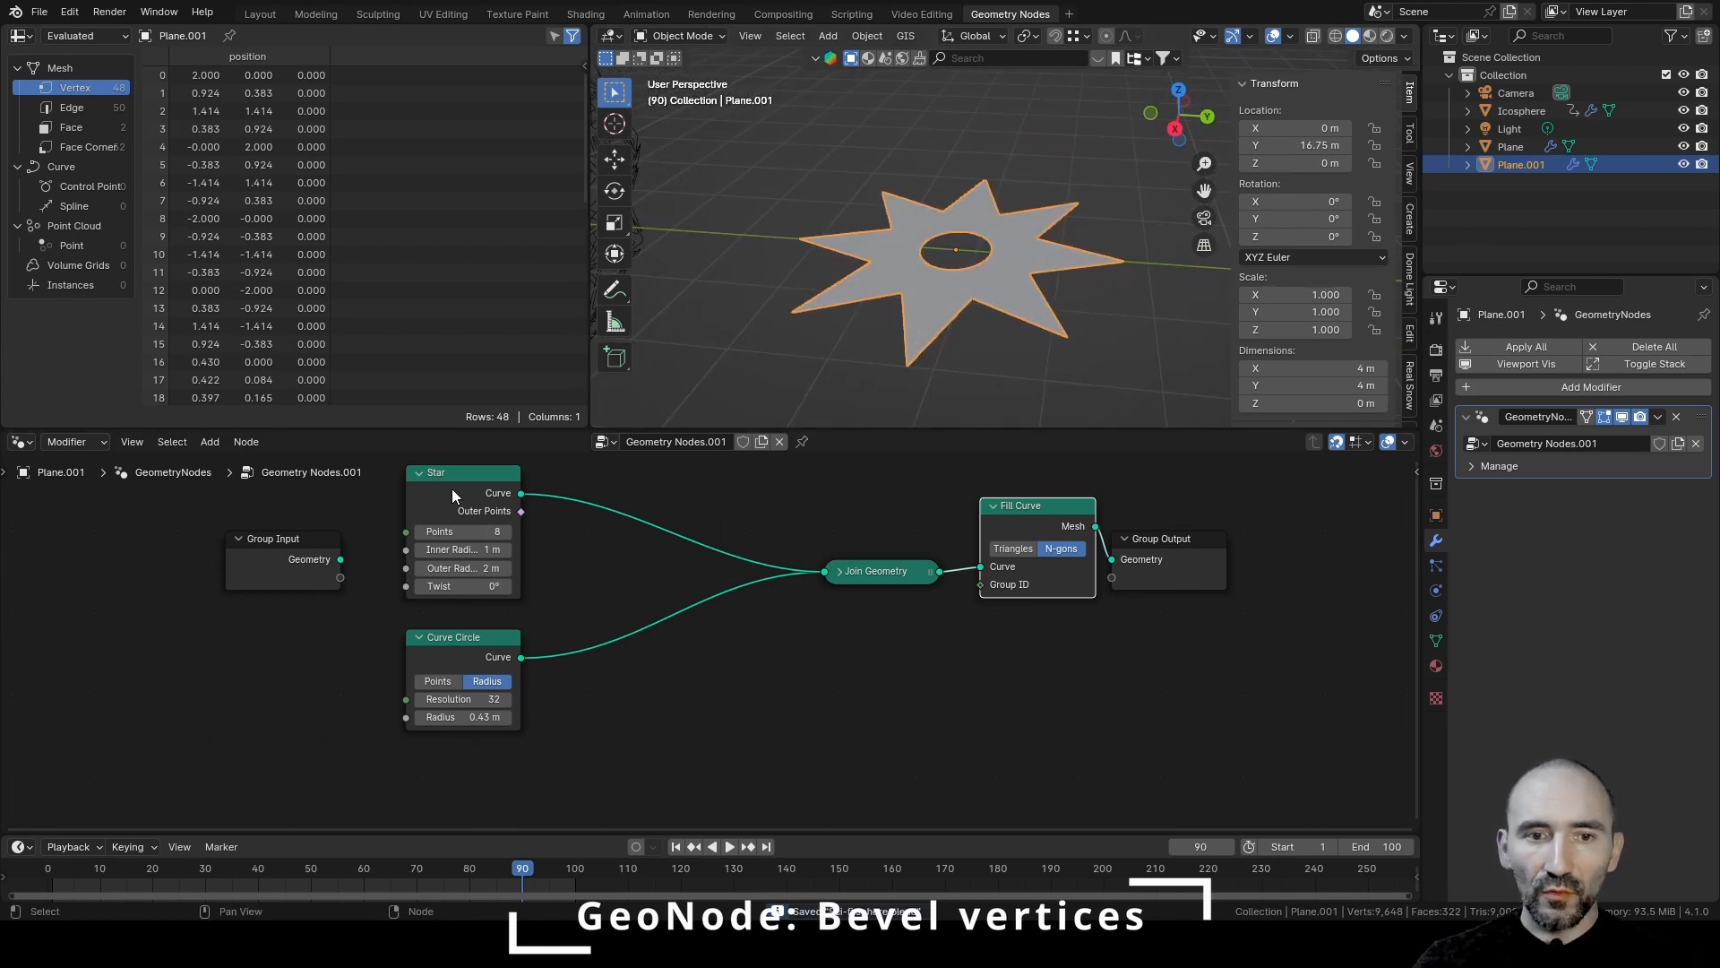
pyautogui.click(457, 484)
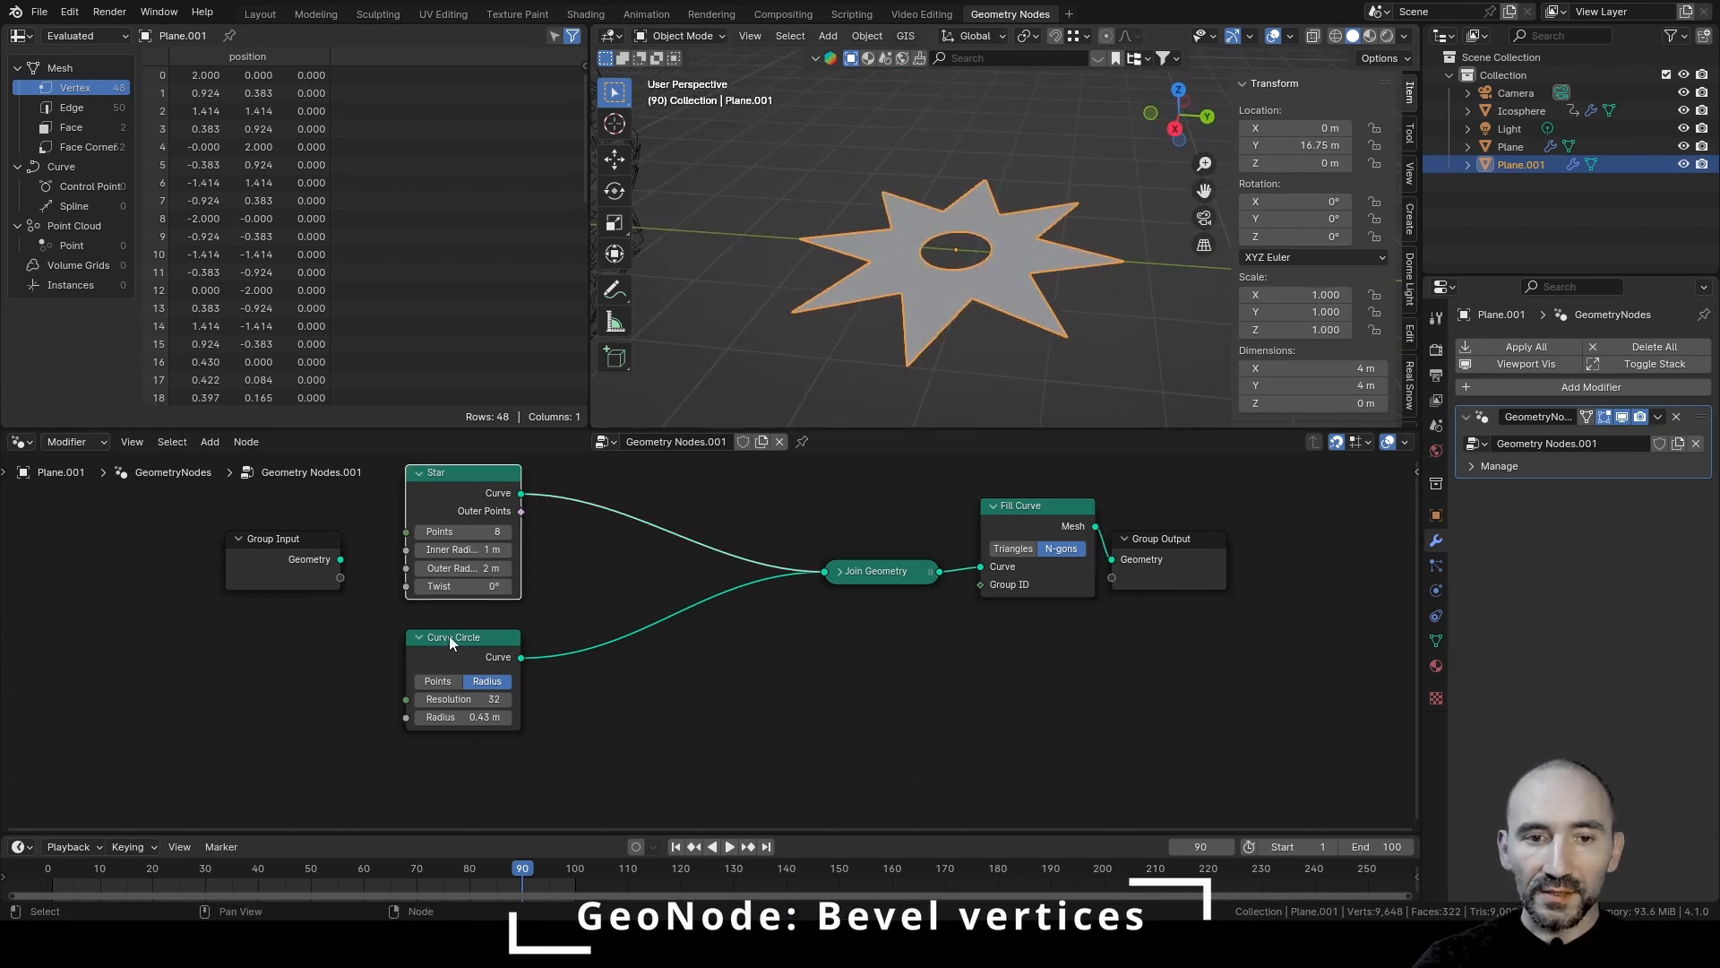
pyautogui.moveTo(874, 570); pyautogui.dragTo(704, 587)
pyautogui.moveTo(1016, 518); pyautogui.dragTo(868, 534)
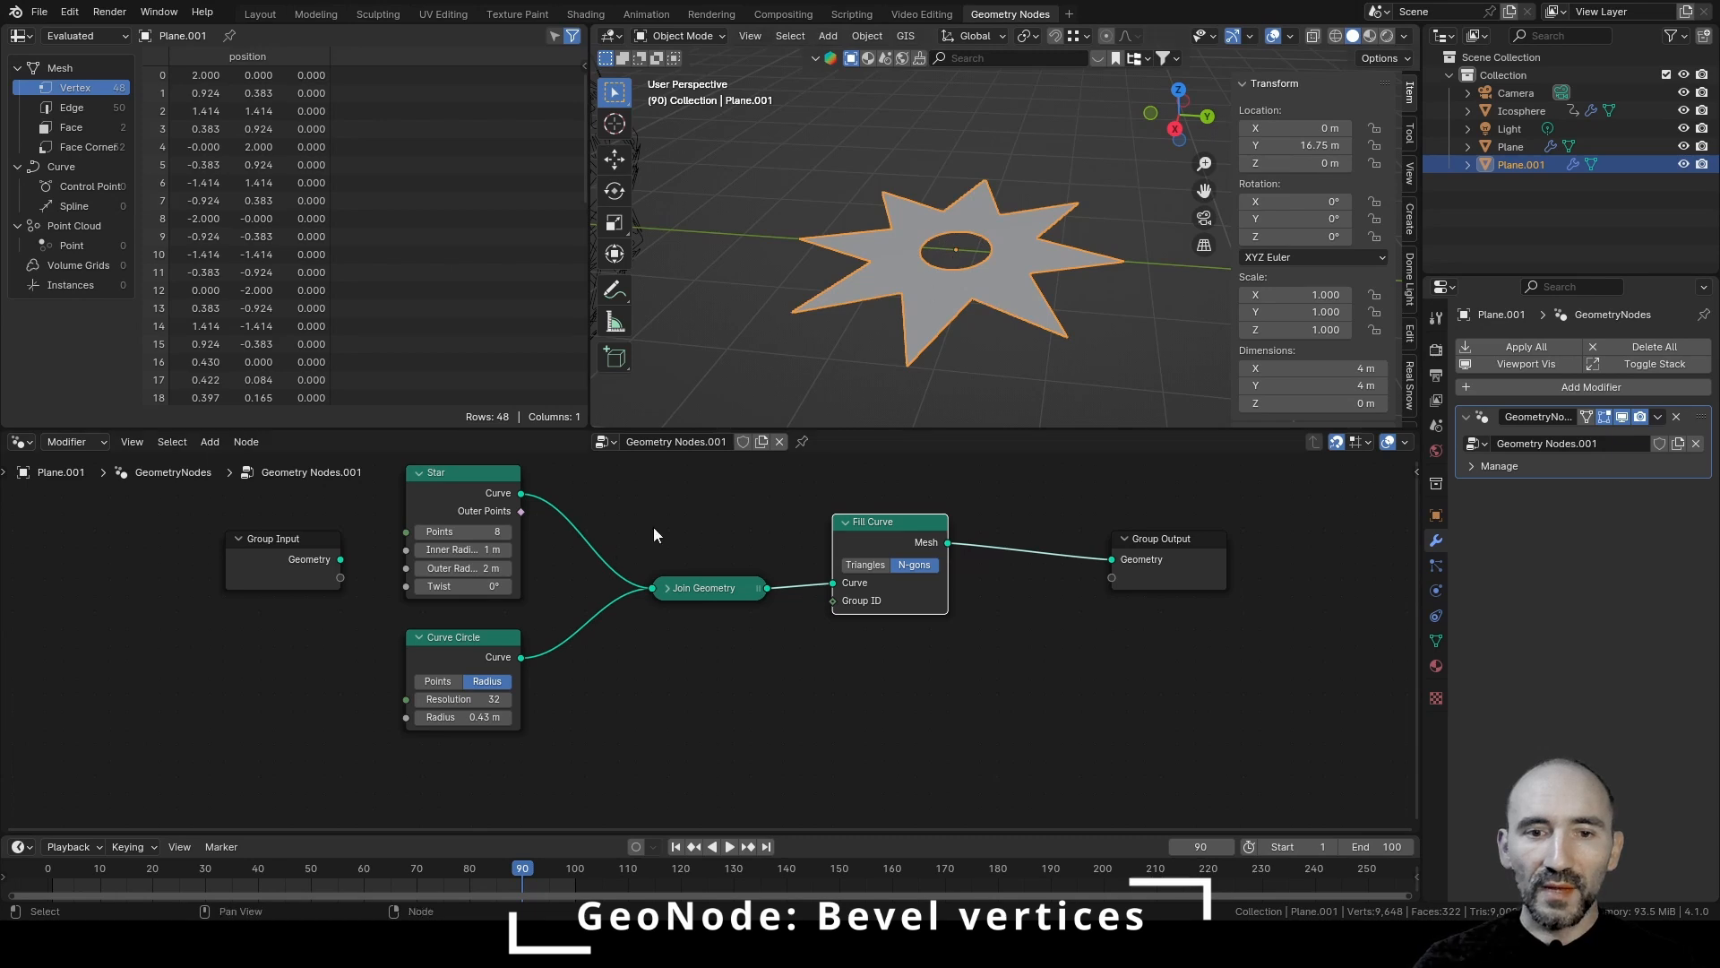
# Insert a Transform Geometry node between Curve Circle and Join Geometry, removing the circle's direct link to the join
pyautogui.moveTo(473, 655); pyautogui.dragTo(447, 700)
pyautogui.write('transform')
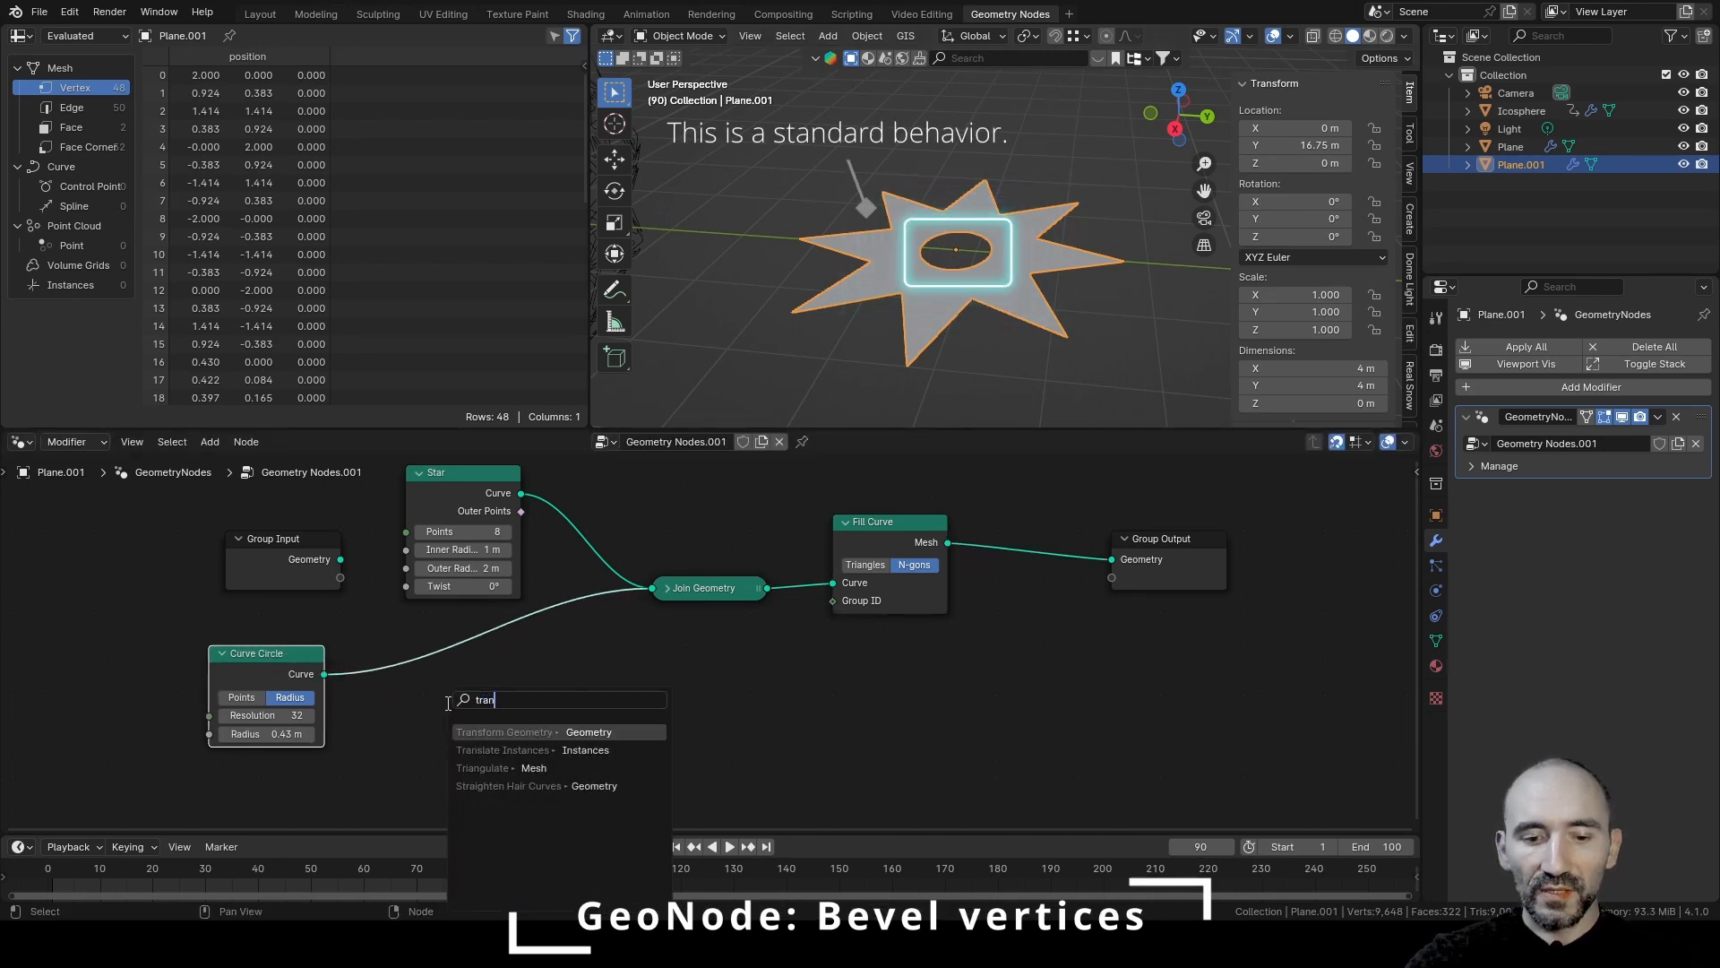
pyautogui.press('Return')
pyautogui.click(396, 629)
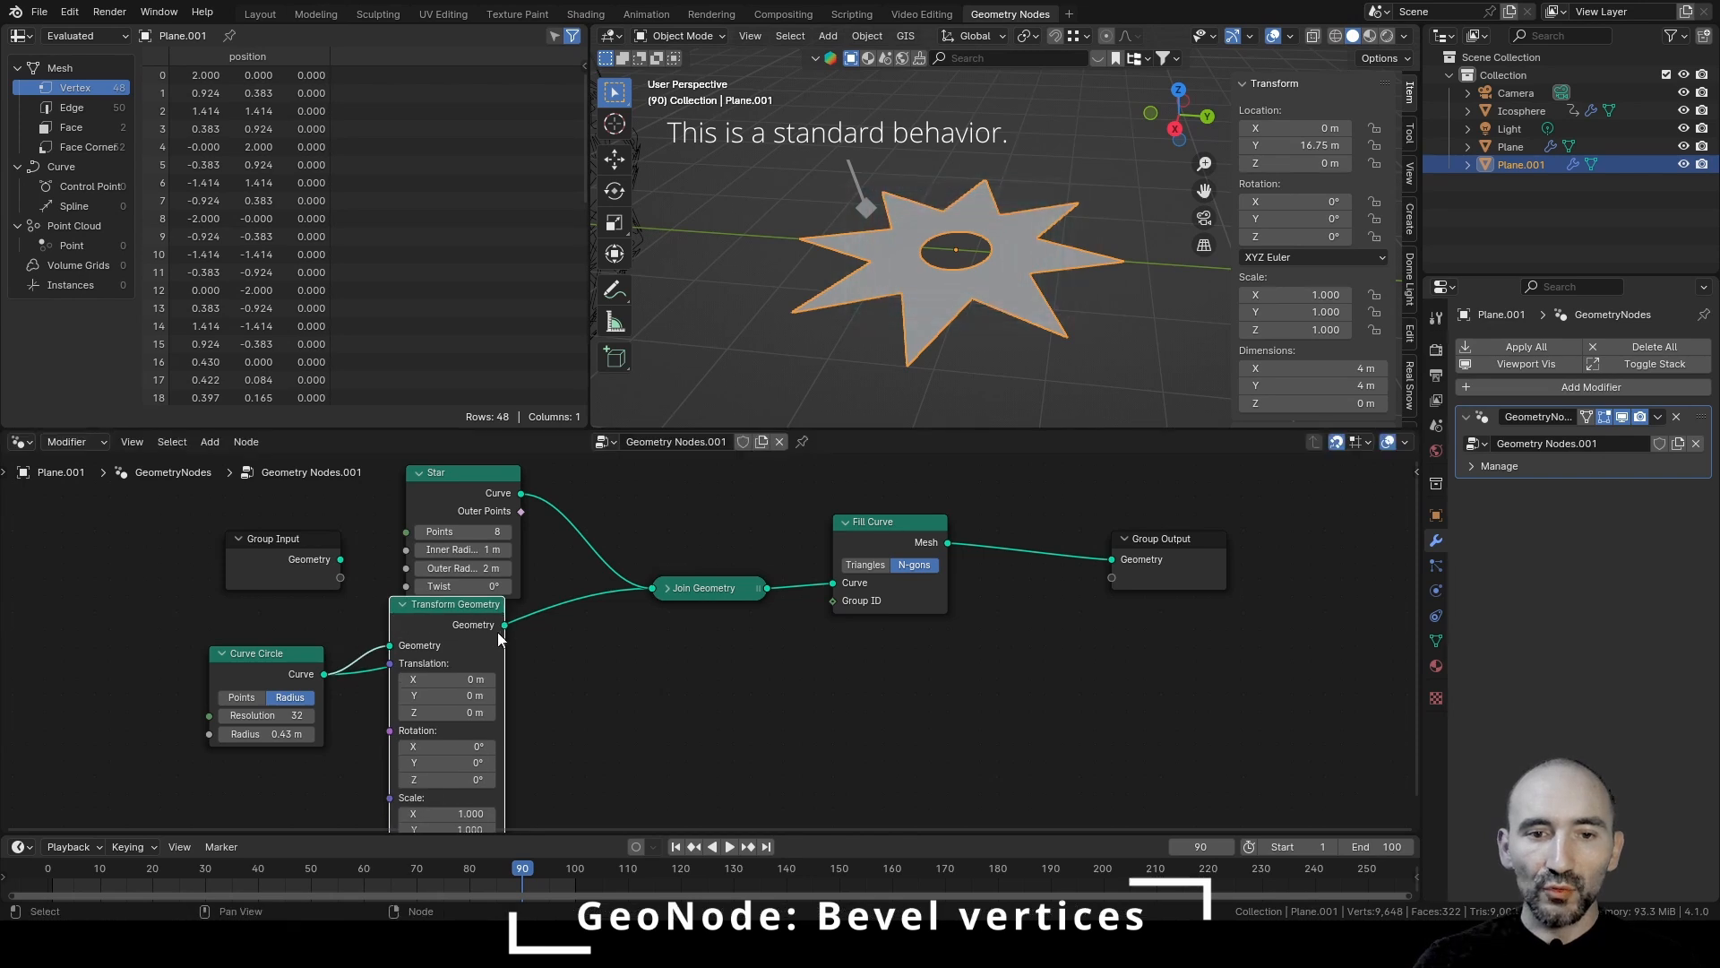
pyautogui.moveTo(499, 635); pyautogui.dragTo(518, 661)
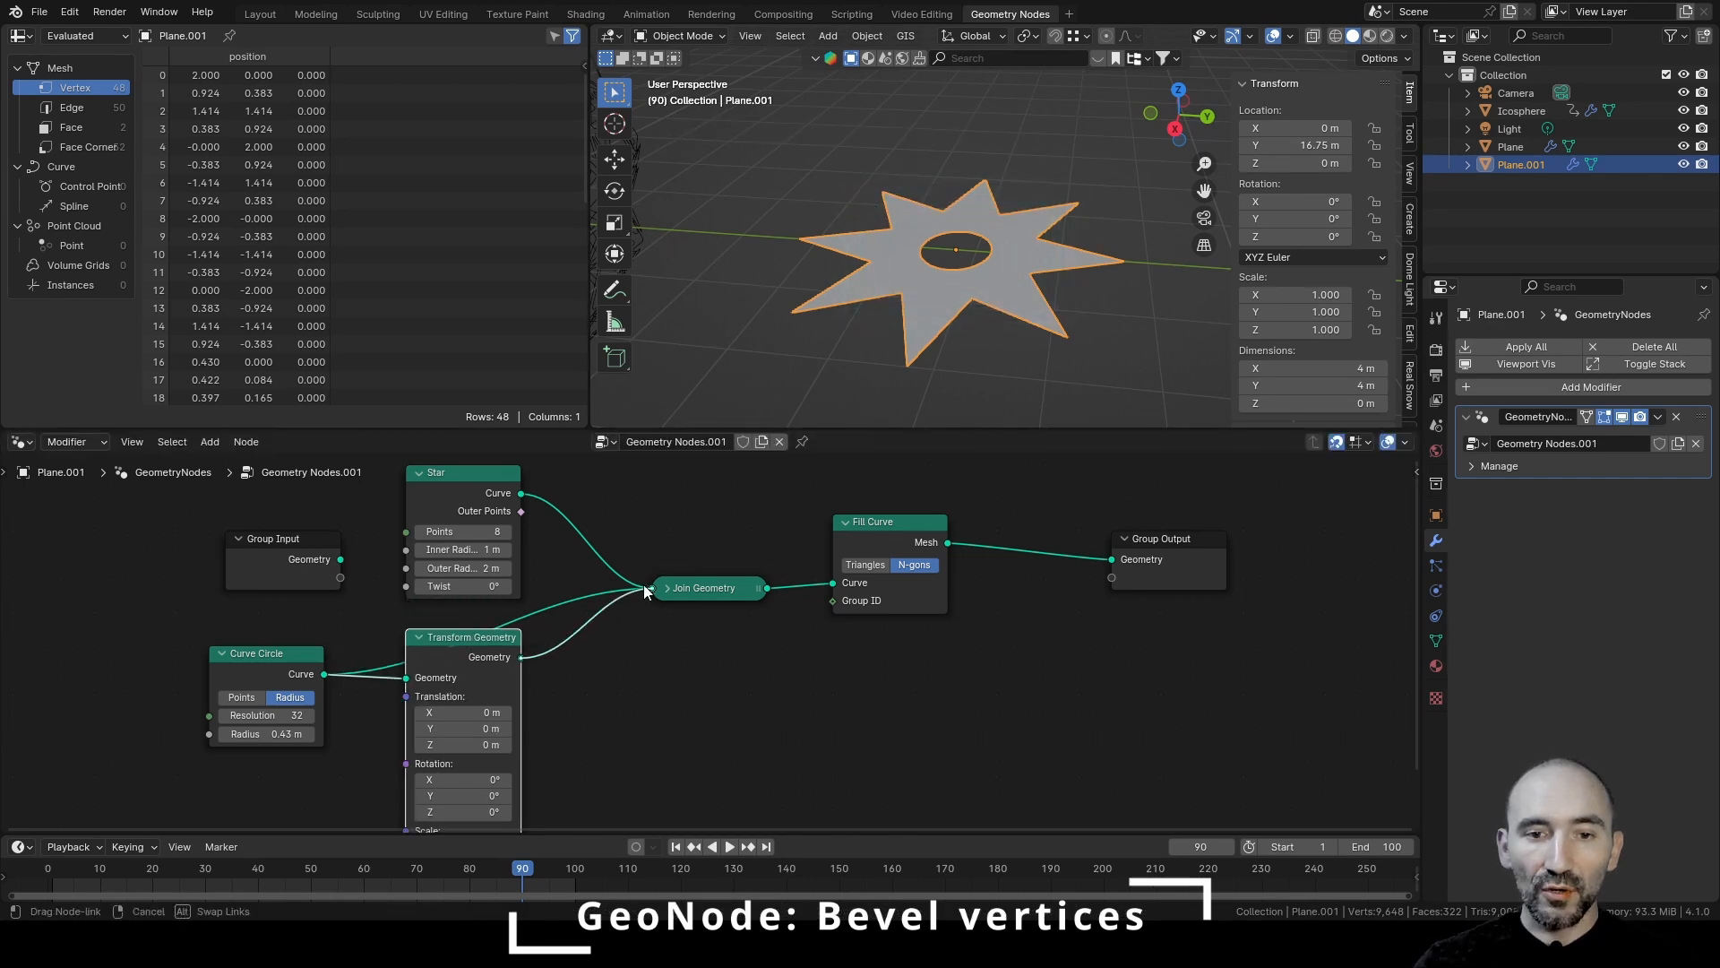
pyautogui.keyDown('ctrl'); pyautogui.moveTo(568, 577); pyautogui.dragTo(572, 647, button='right'); pyautogui.keyUp('ctrl')
pyautogui.moveTo(520, 656); pyautogui.dragTo(652, 588)
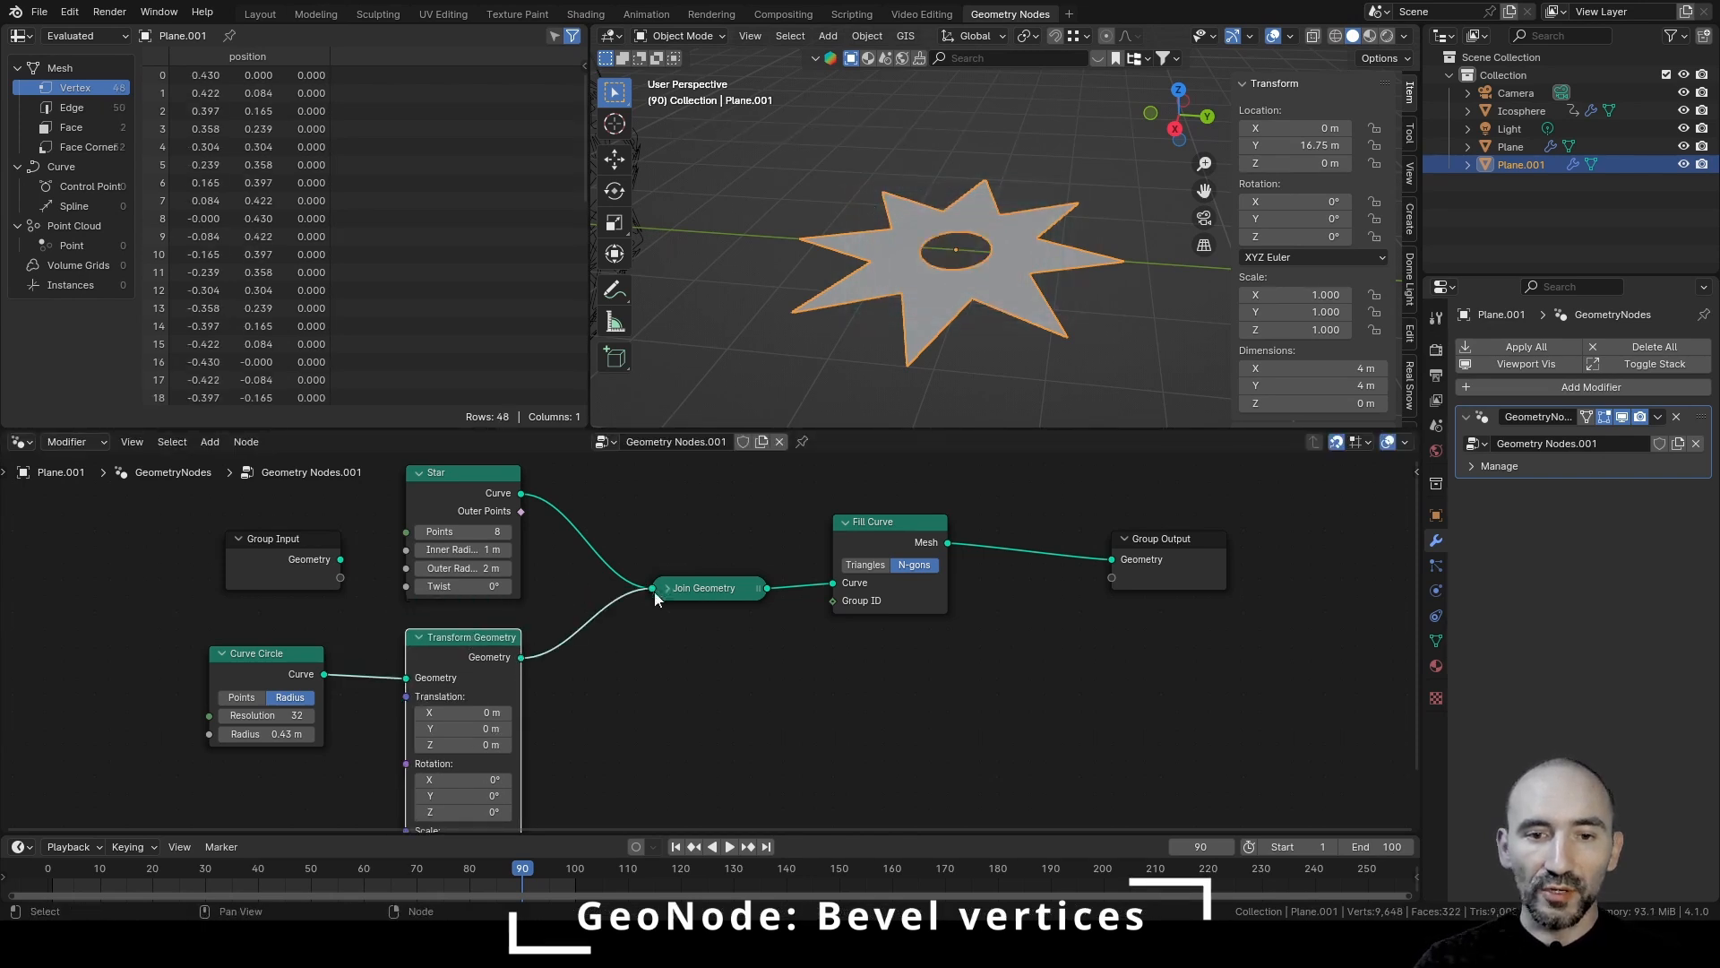
# Set the Transform Geometry node's X translation to 1.85 m to shift the circle across the star's edge
pyautogui.moveTo(461, 713); pyautogui.dragTo(565, 712)
pyautogui.moveTo(842, 323); pyautogui.dragTo(960, 251, button='middle')
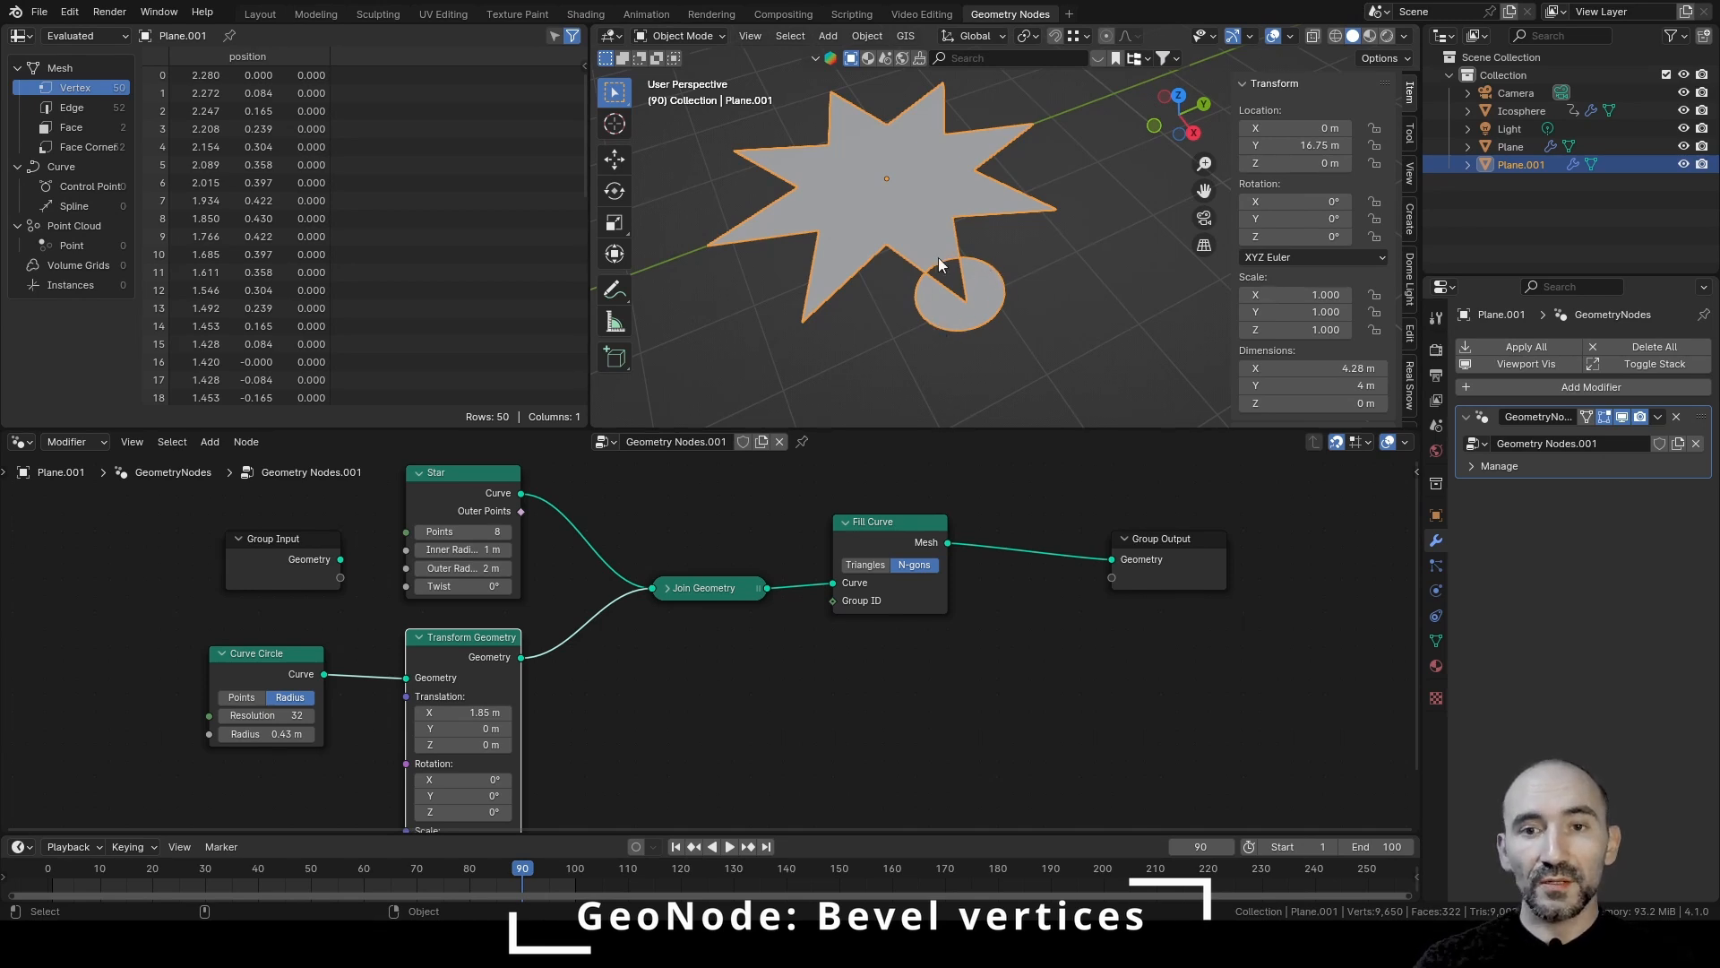
pyautogui.scroll(-3, 932, 294)
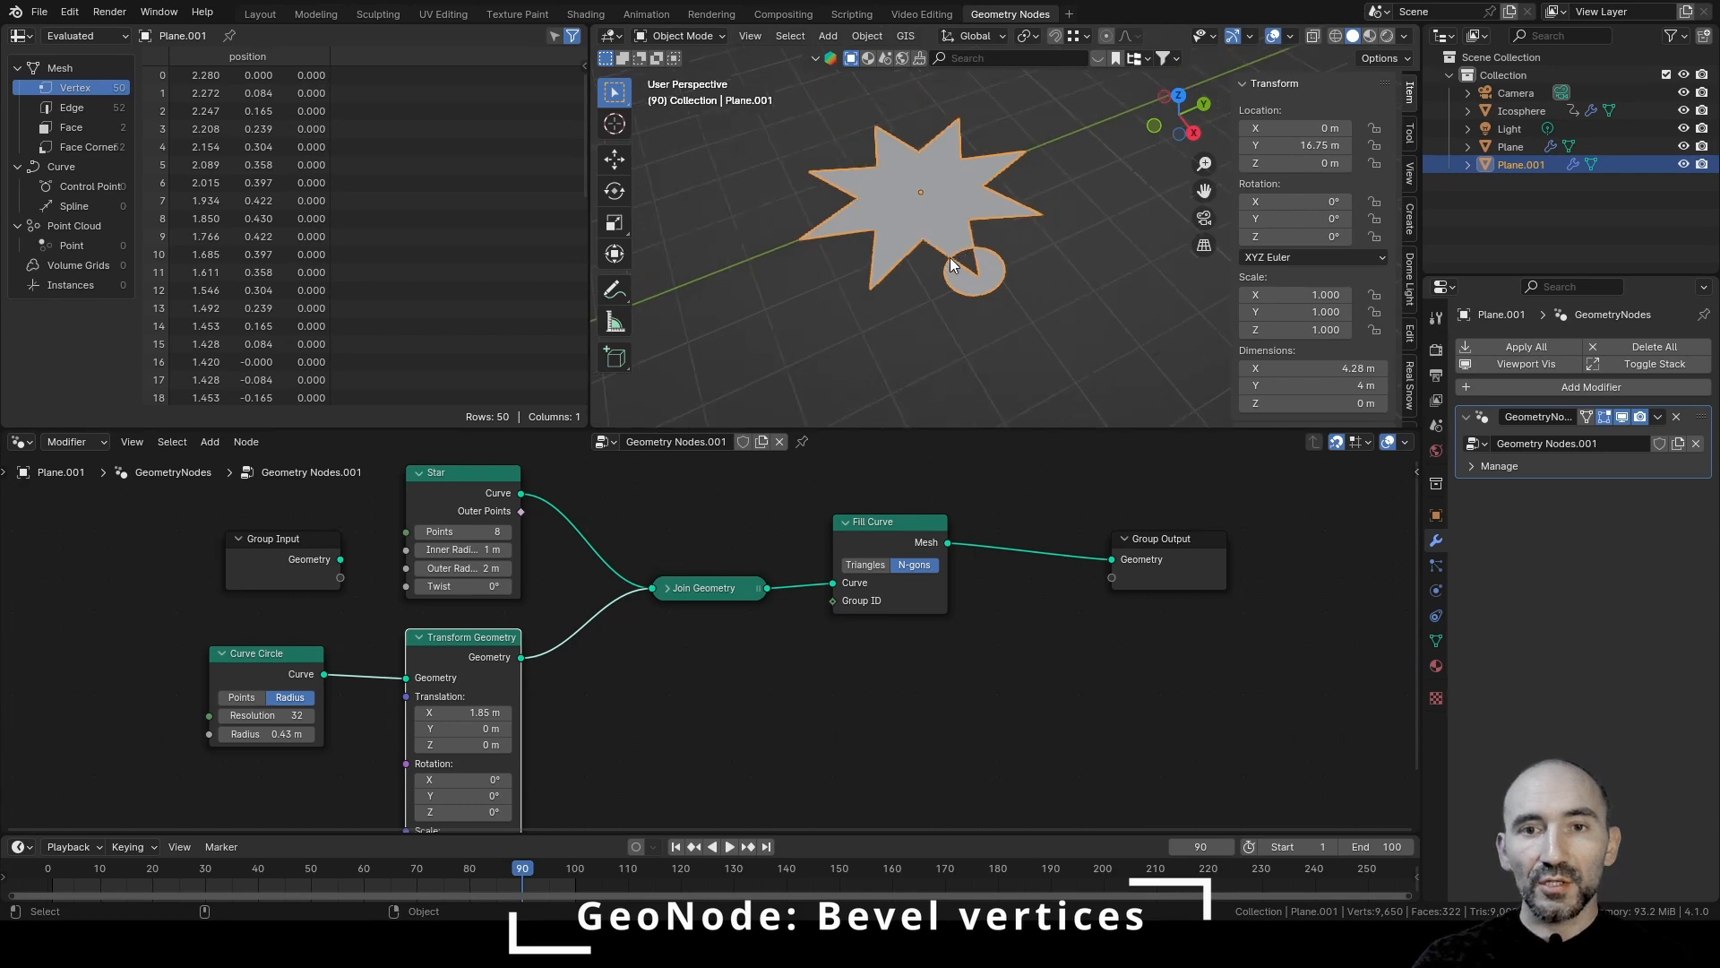
pyautogui.moveTo(950, 256); pyautogui.dragTo(1041, 283, button='middle')
pyautogui.scroll(3, 927, 191)
pyautogui.scroll(1, 1041, 283)
# Select the Plane sphere object and mute the Set Position node that follows Fill Curve
pyautogui.click(996, 195)
pyautogui.scroll(-5, 1088, 568)
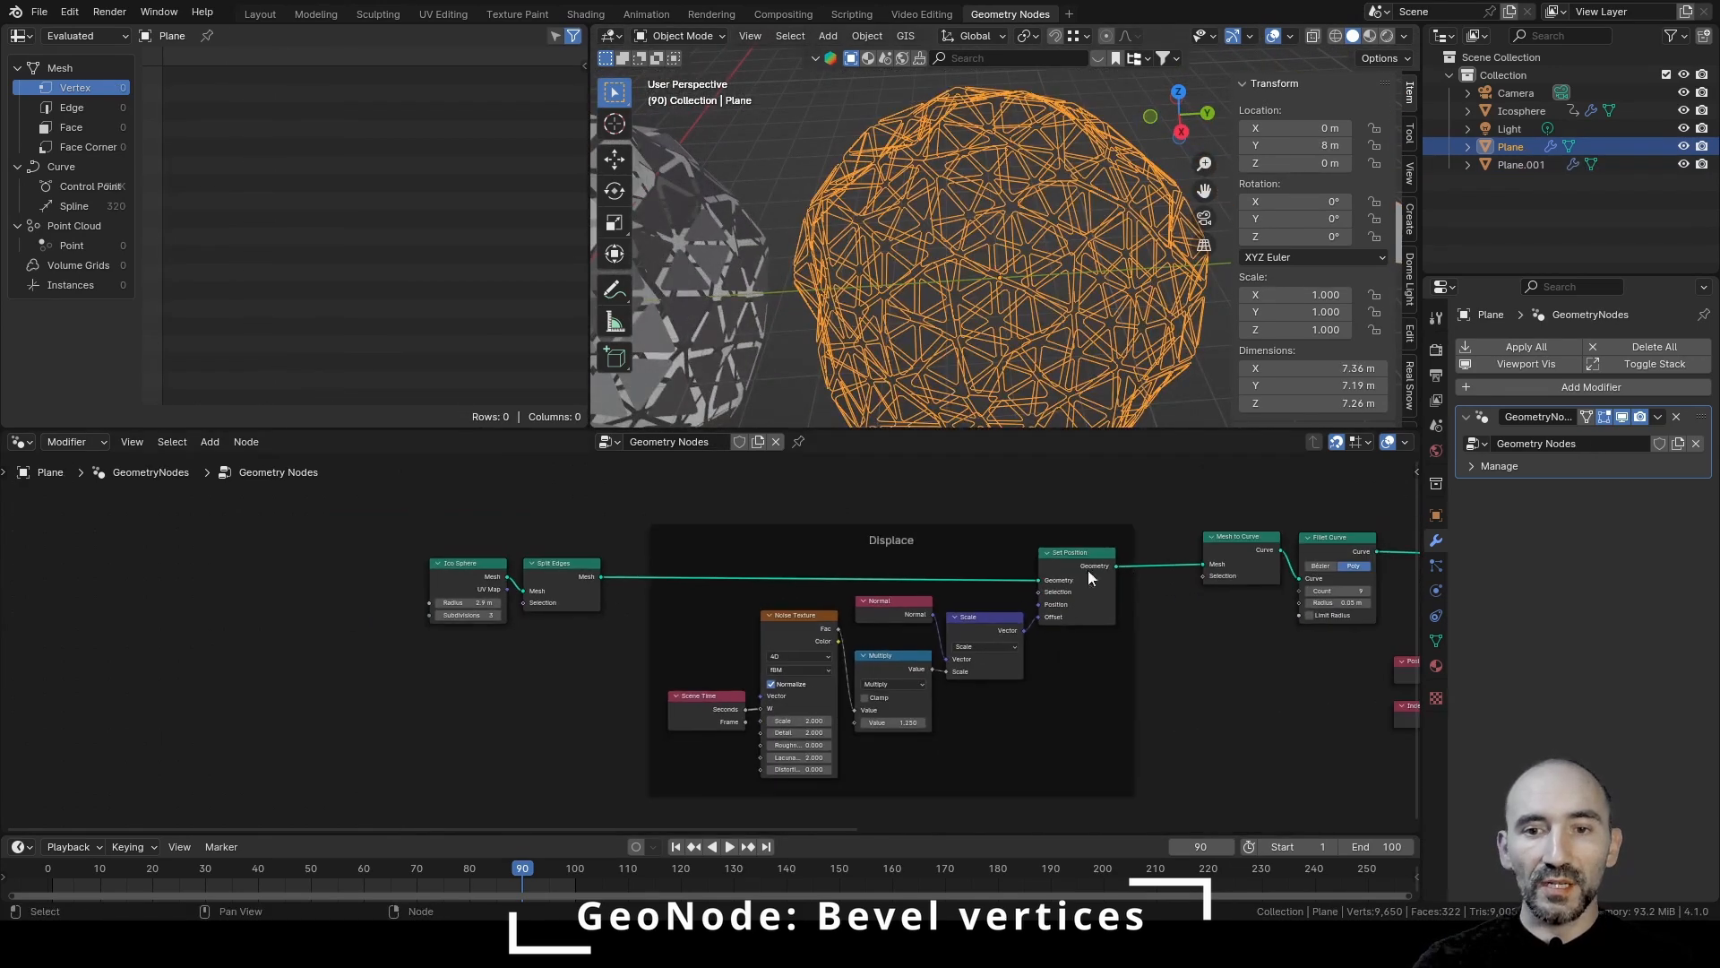
pyautogui.moveTo(1088, 568); pyautogui.dragTo(269, 591, button='middle')
pyautogui.scroll(10, 1001, 530)
pyautogui.moveTo(1001, 530); pyautogui.dragTo(776, 672, button='middle')
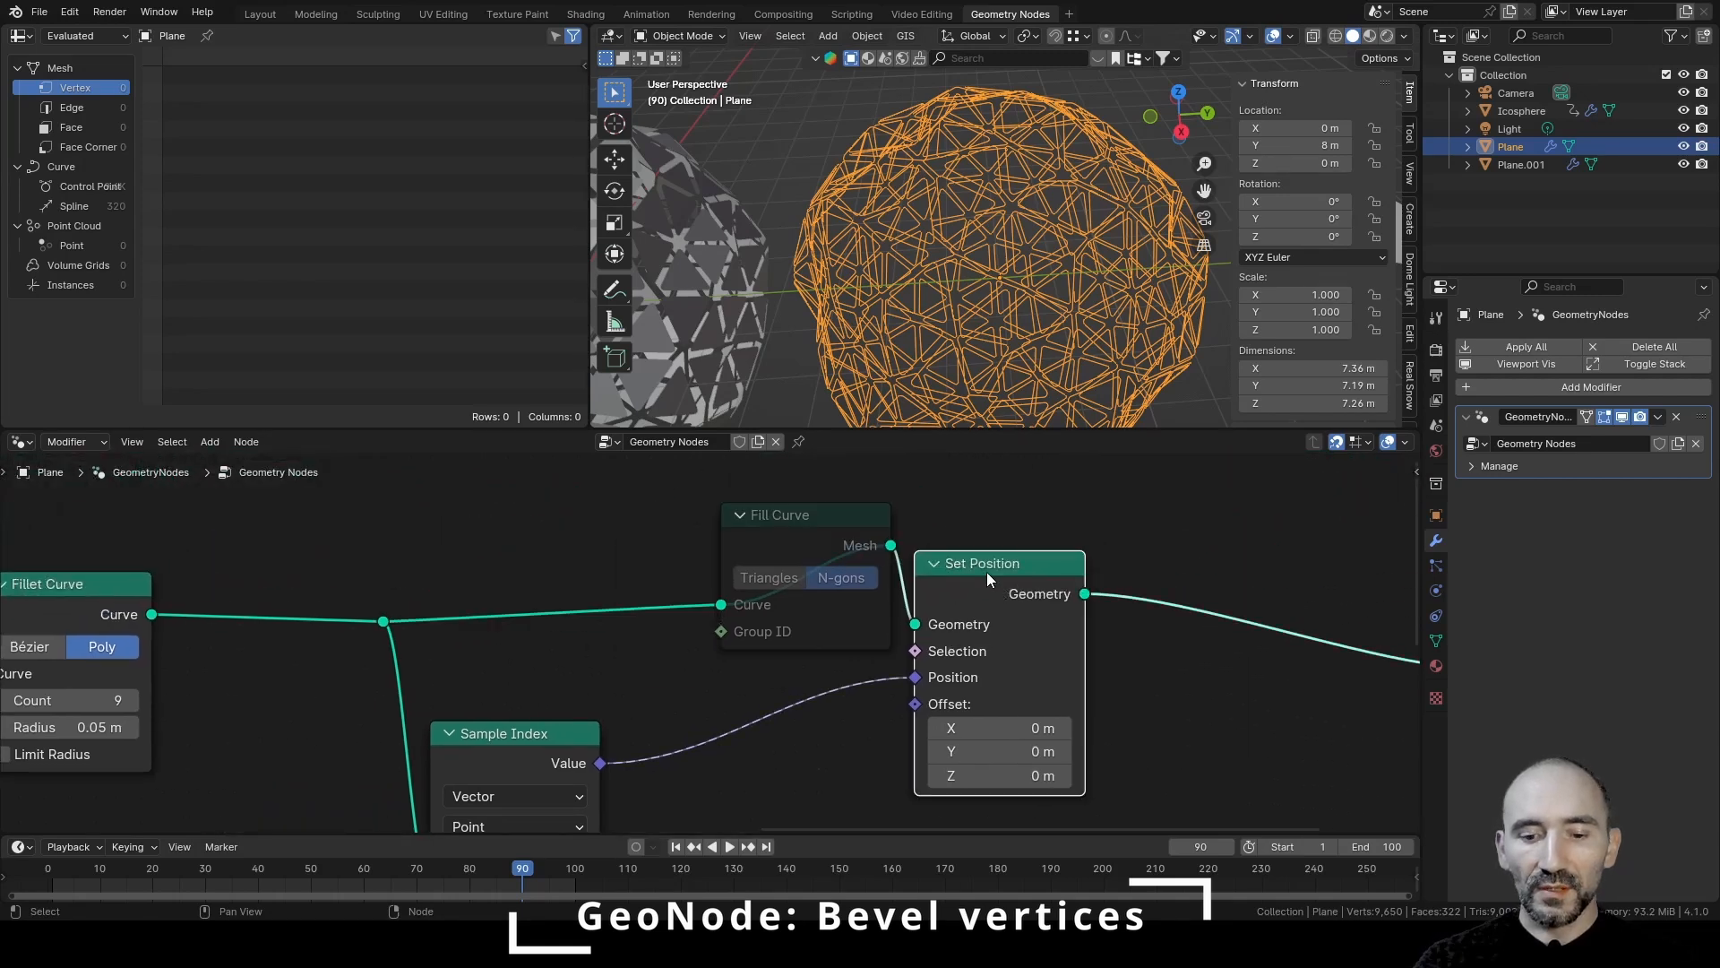
pyautogui.press('m')
# Unmute the Fill Curve node and examine where the flattened triangular plates overlap
pyautogui.click(804, 525)
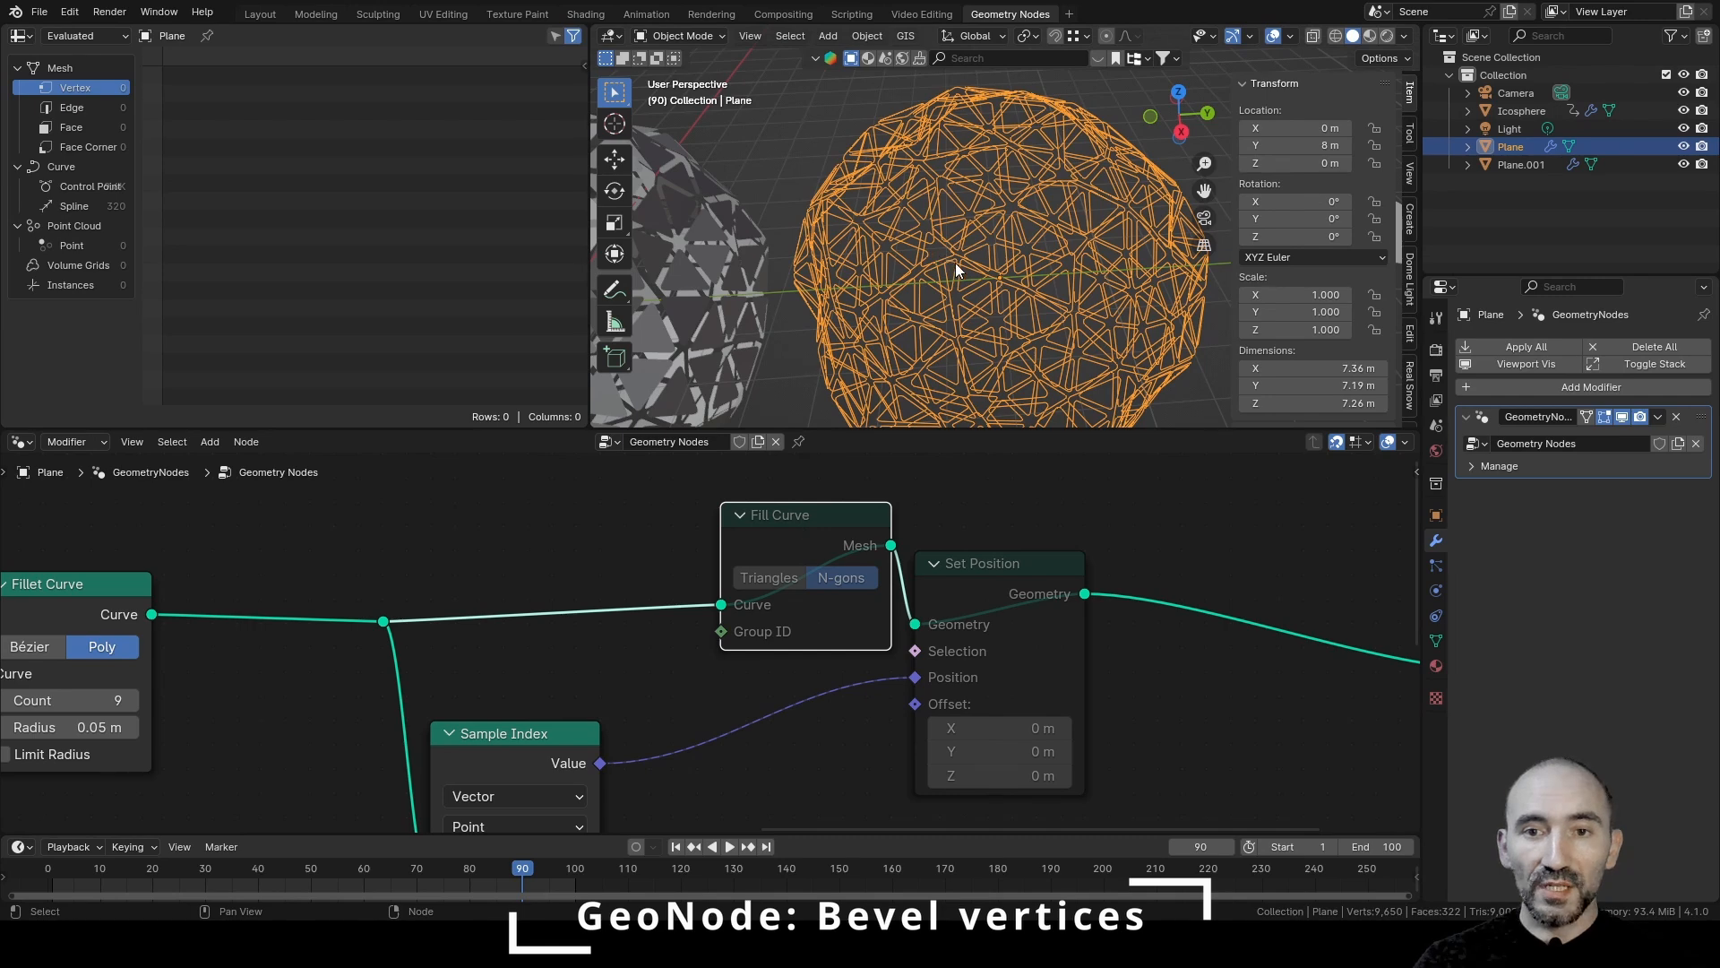
pyautogui.press('m')
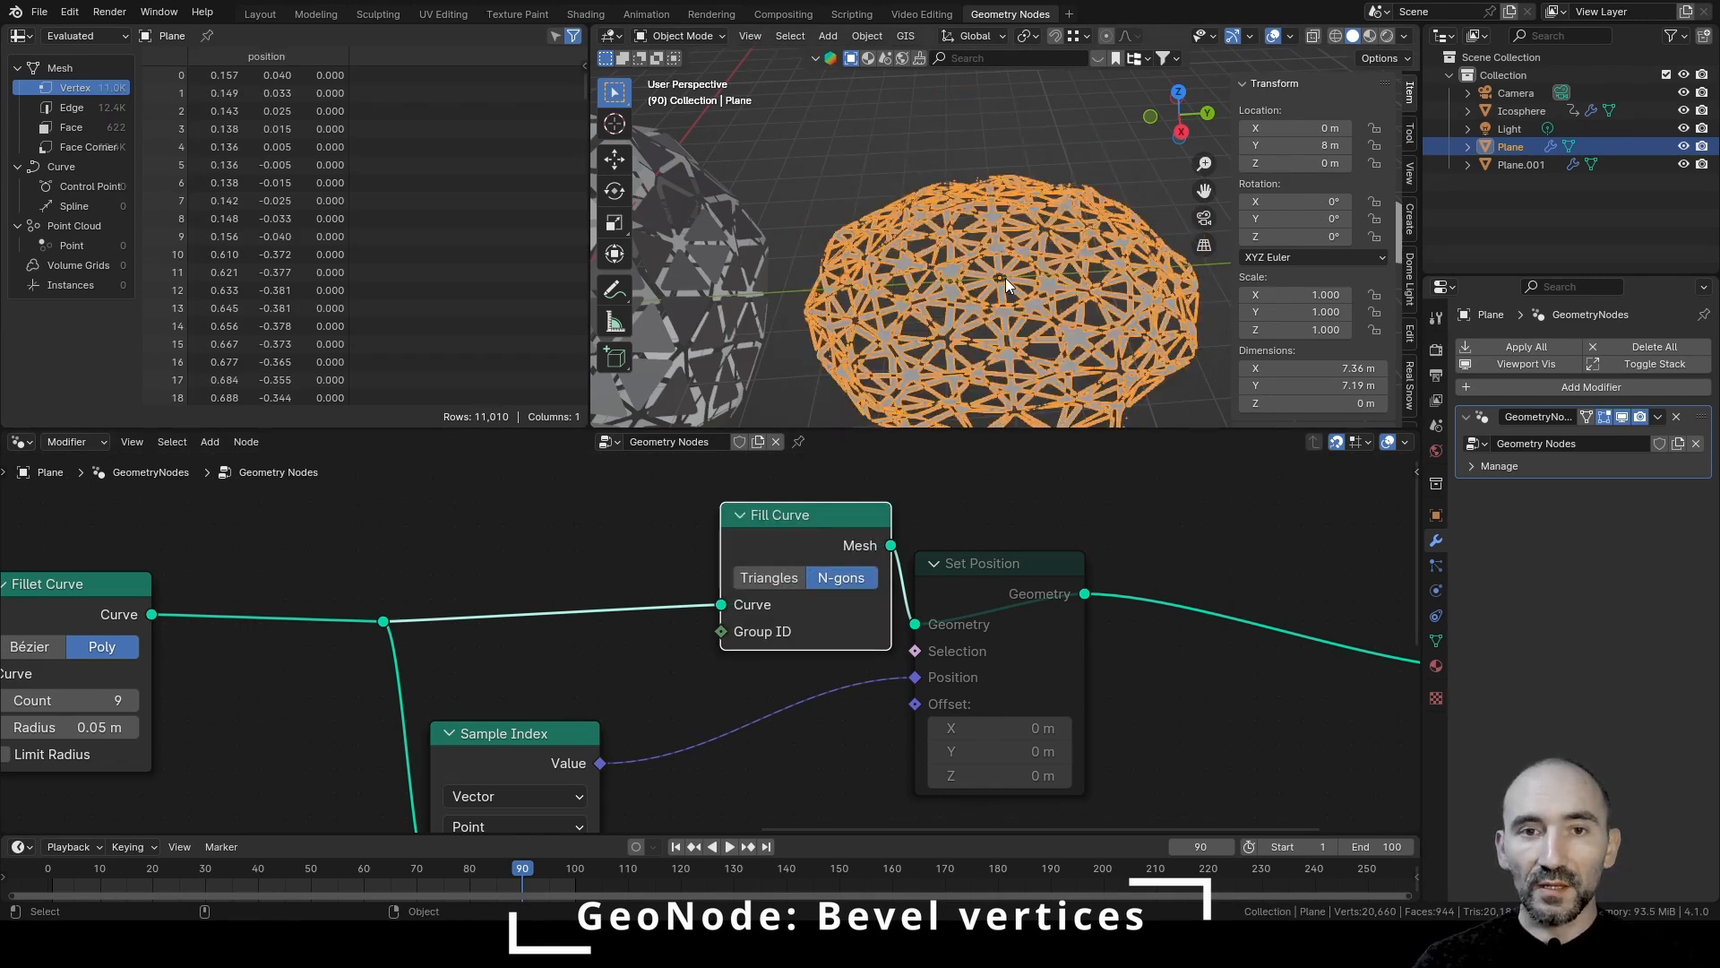
pyautogui.scroll(3, 1044, 310)
pyautogui.moveTo(1045, 310); pyautogui.dragTo(823, 172, button='middle')
pyautogui.moveTo(1034, 206); pyautogui.dragTo(1147, 167, button='middle')
pyautogui.scroll(6, 820, 270)
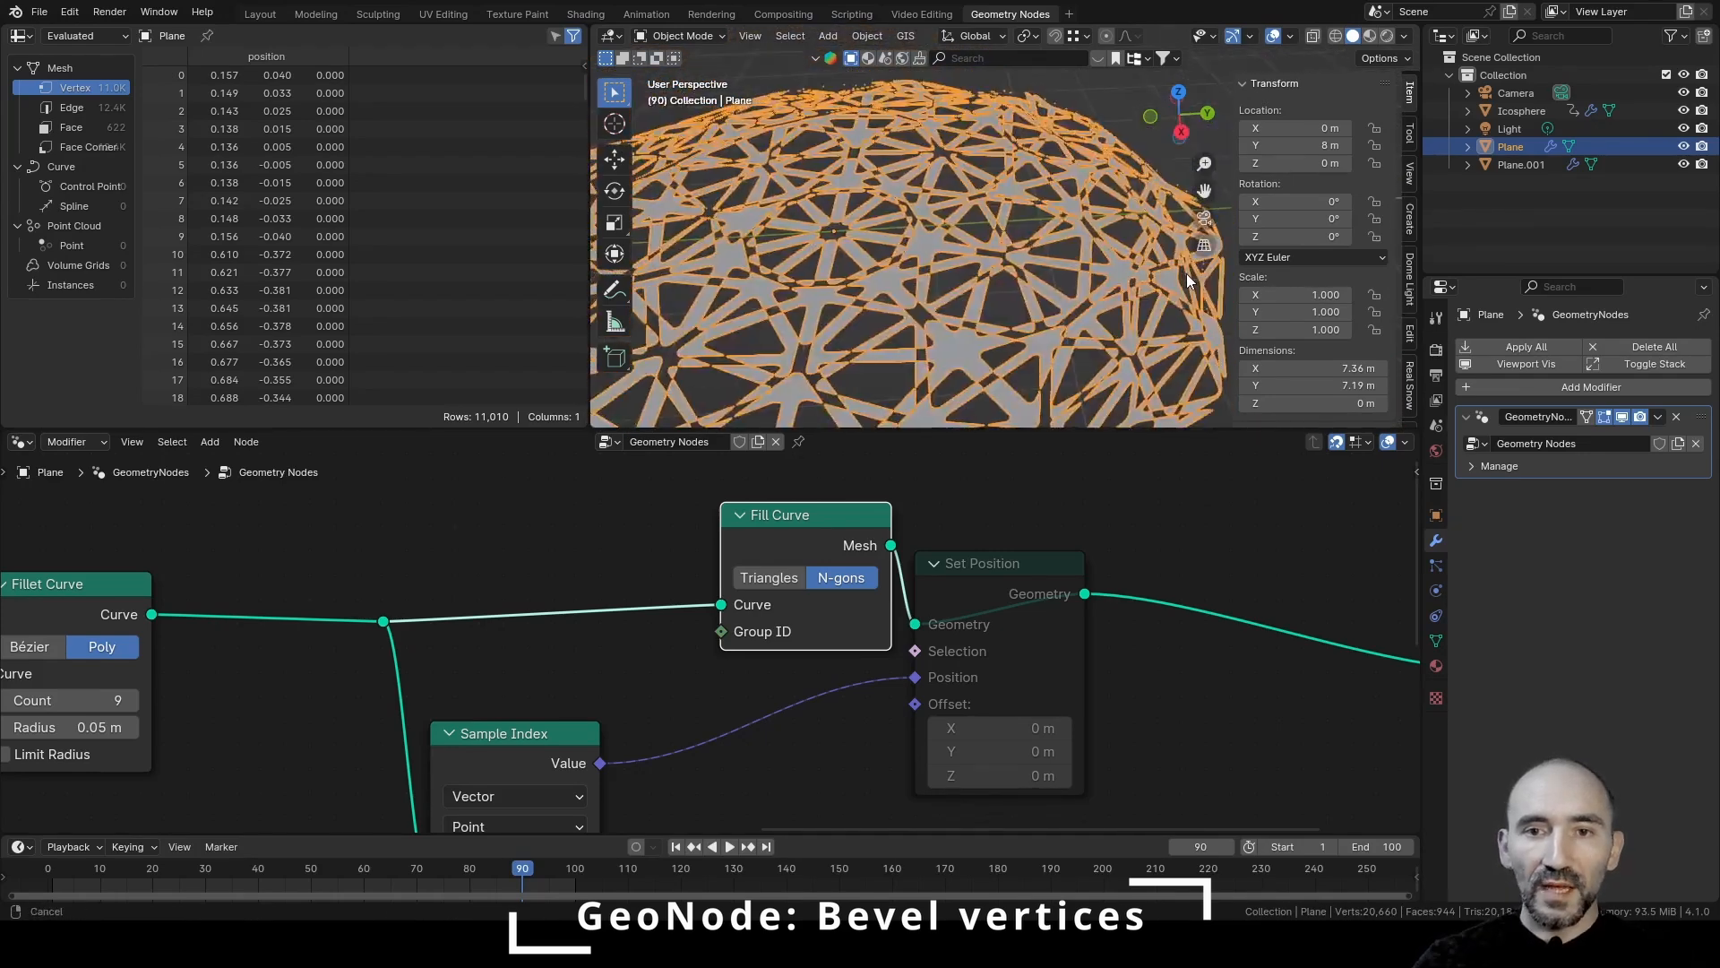
pyautogui.scroll(2, 923, 268)
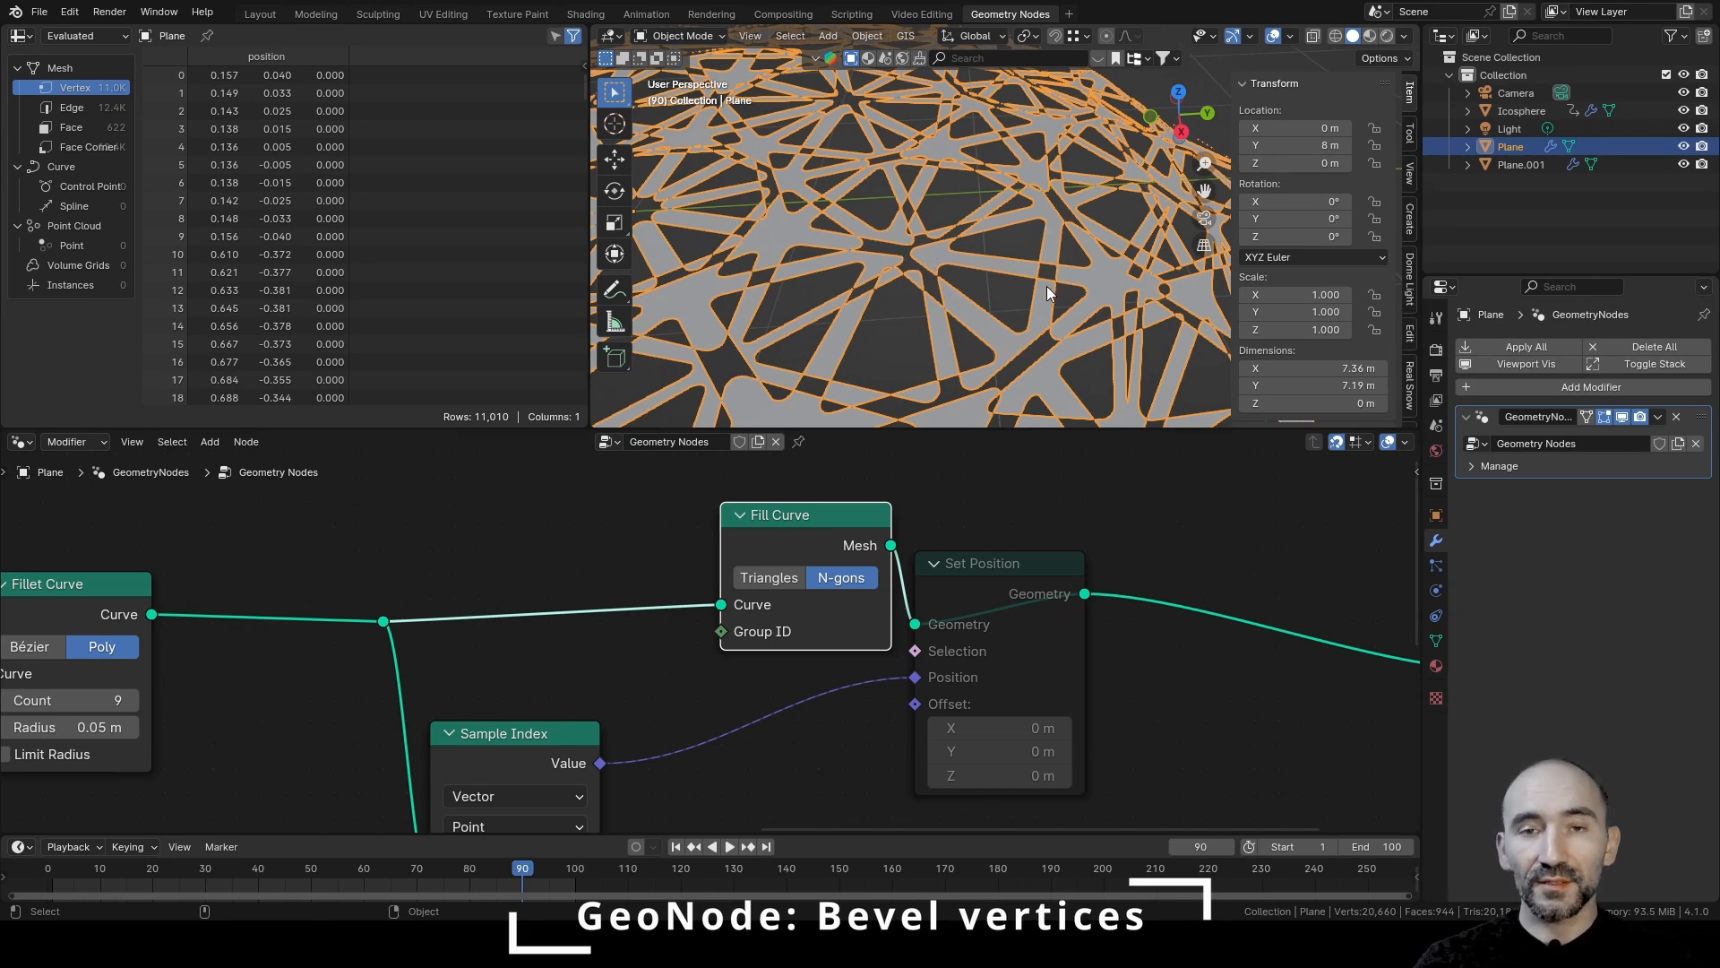
# Add an Index node and connect it to the Group ID input of Fill Curve
pyautogui.click(669, 650)
pyautogui.press('F3')
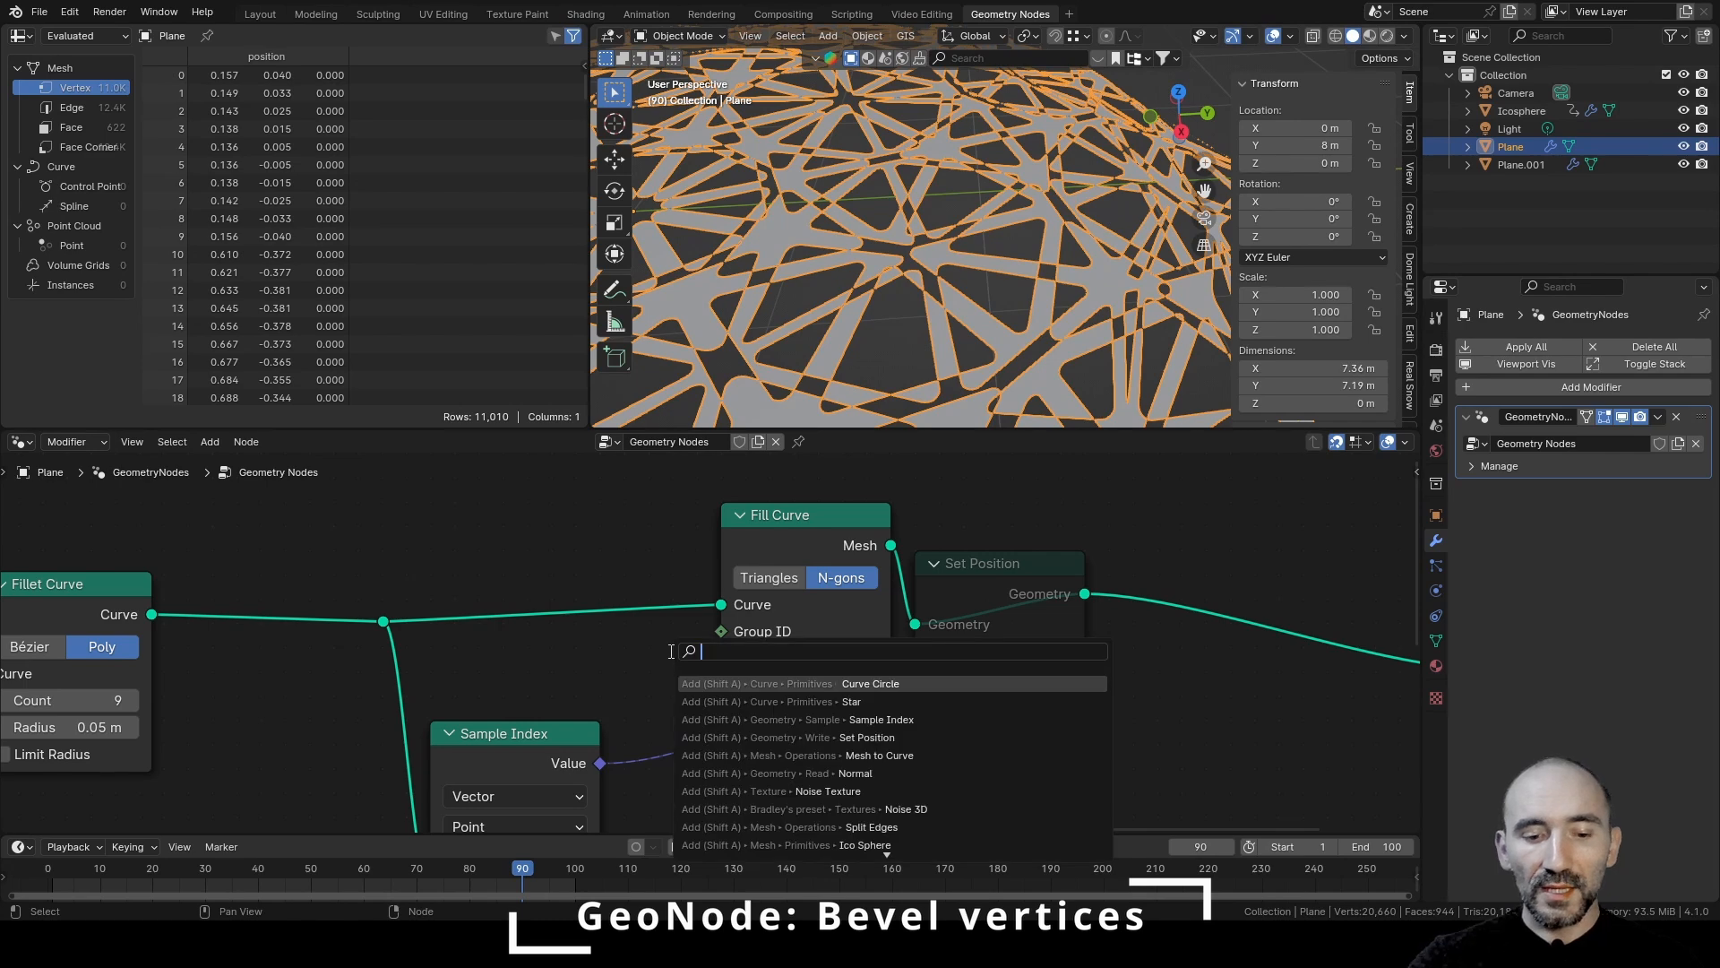
pyautogui.write('index')
pyautogui.press('Return')
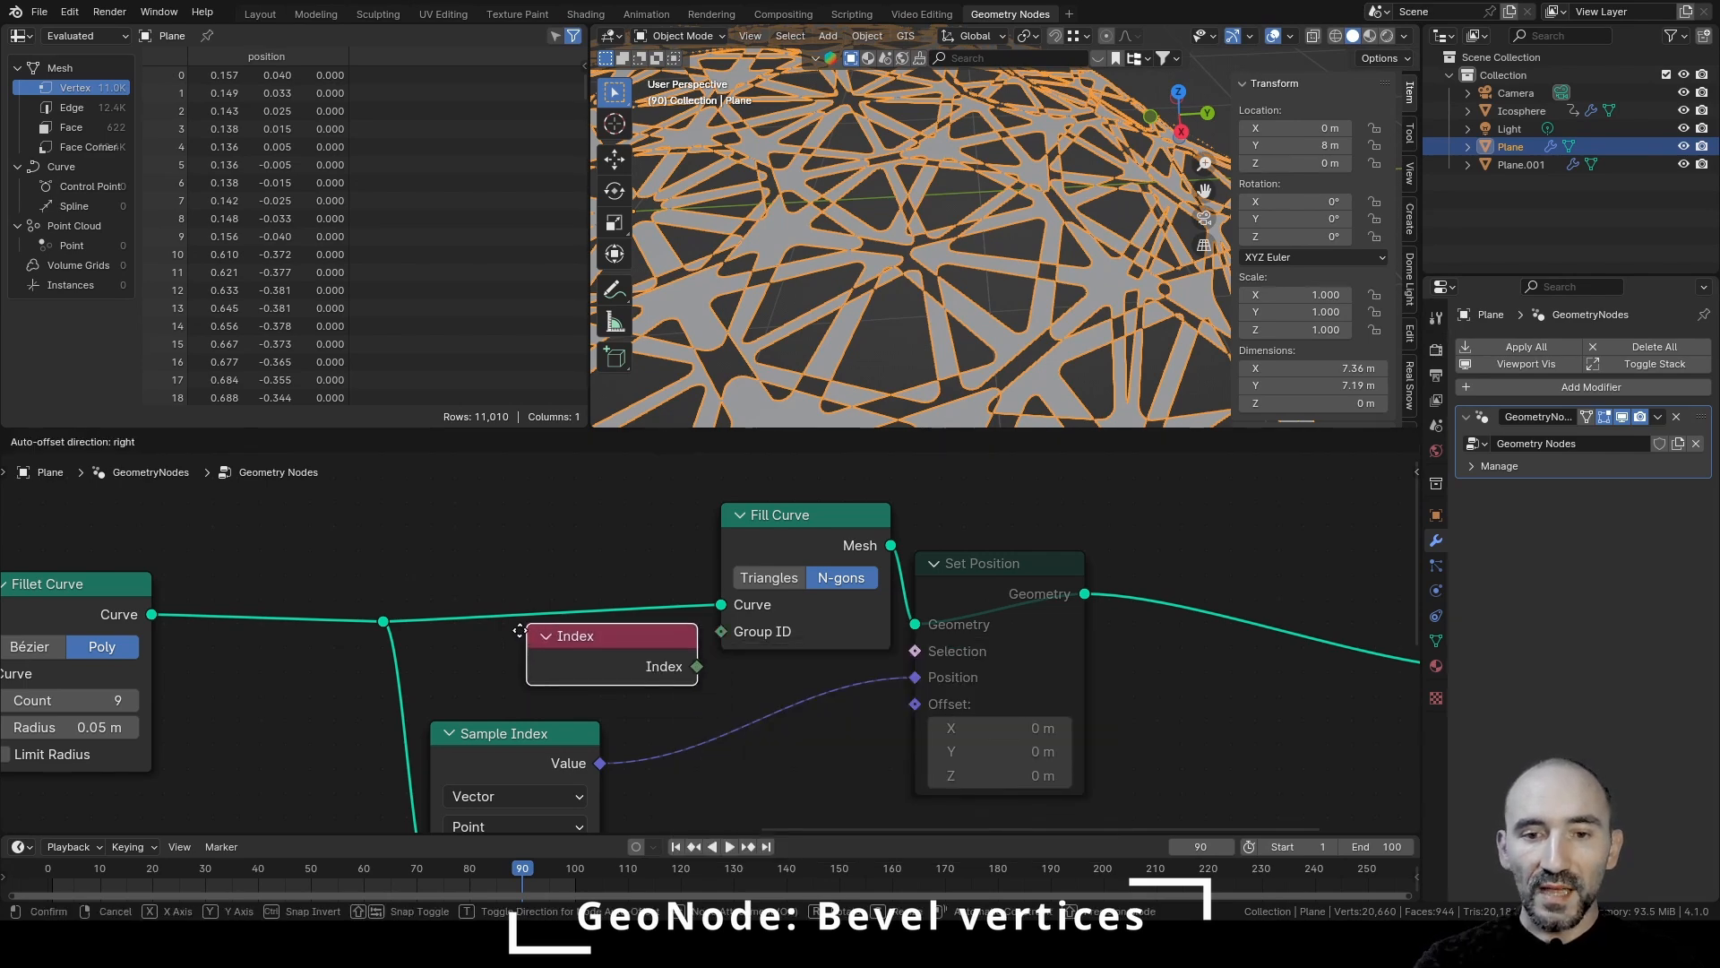
pyautogui.click(518, 631)
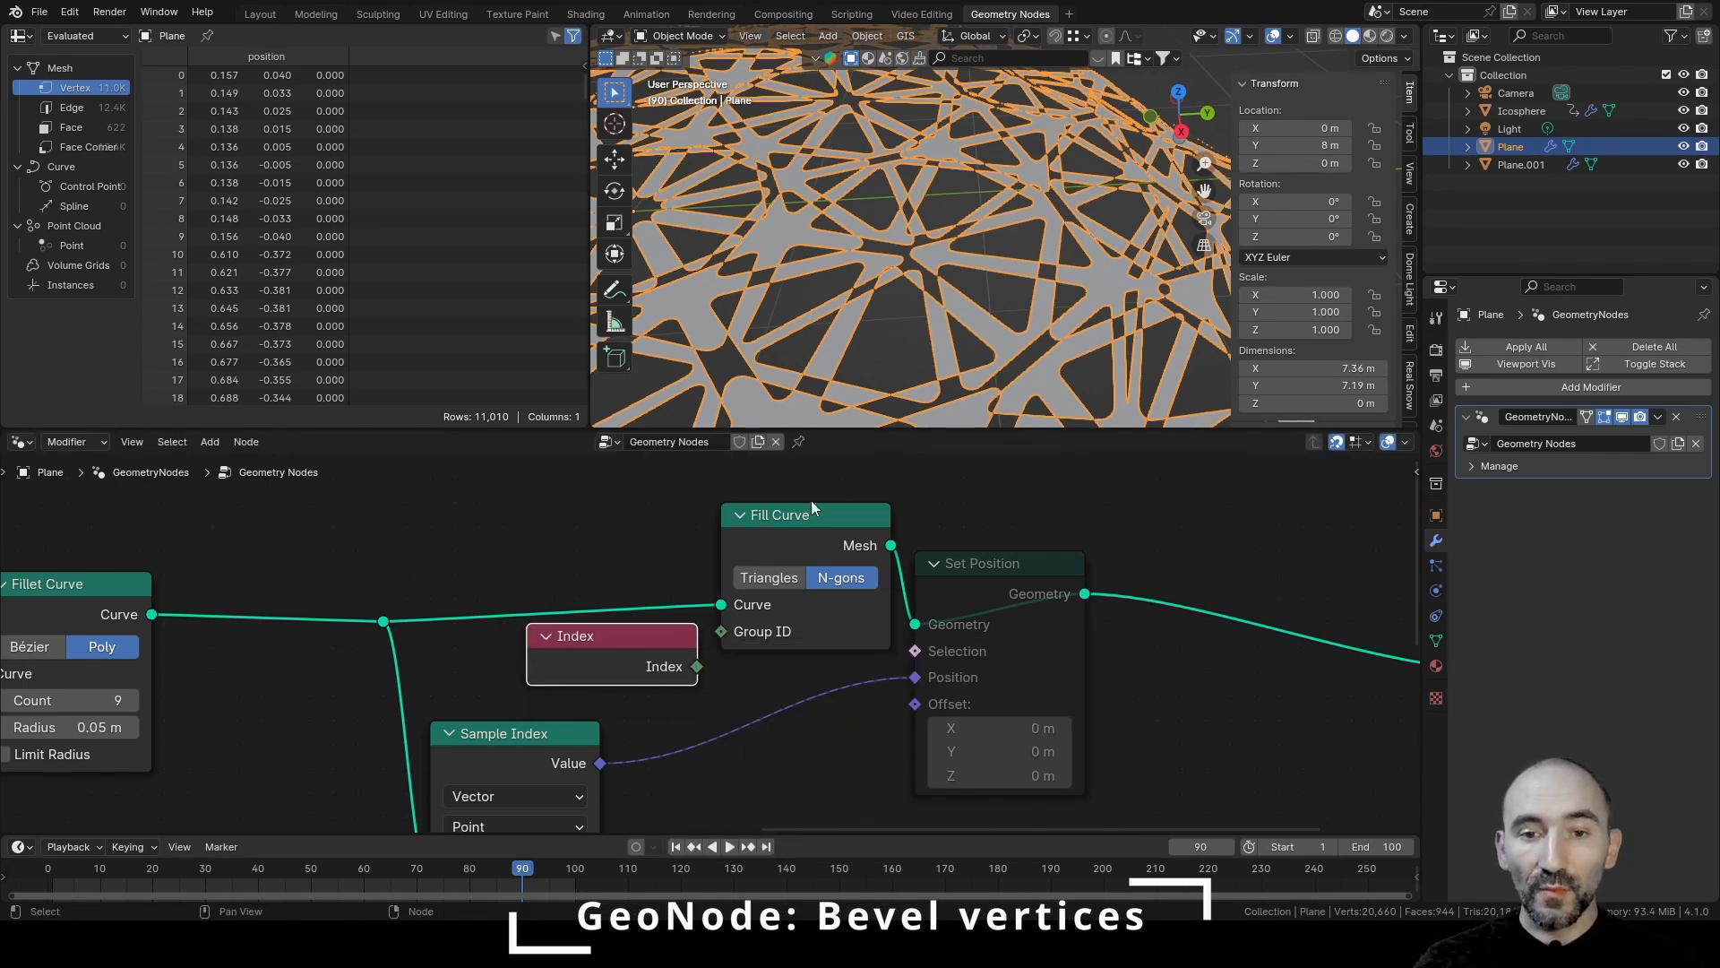
pyautogui.moveTo(697, 665); pyautogui.dragTo(720, 630)
pyautogui.scroll(-5, 926, 299)
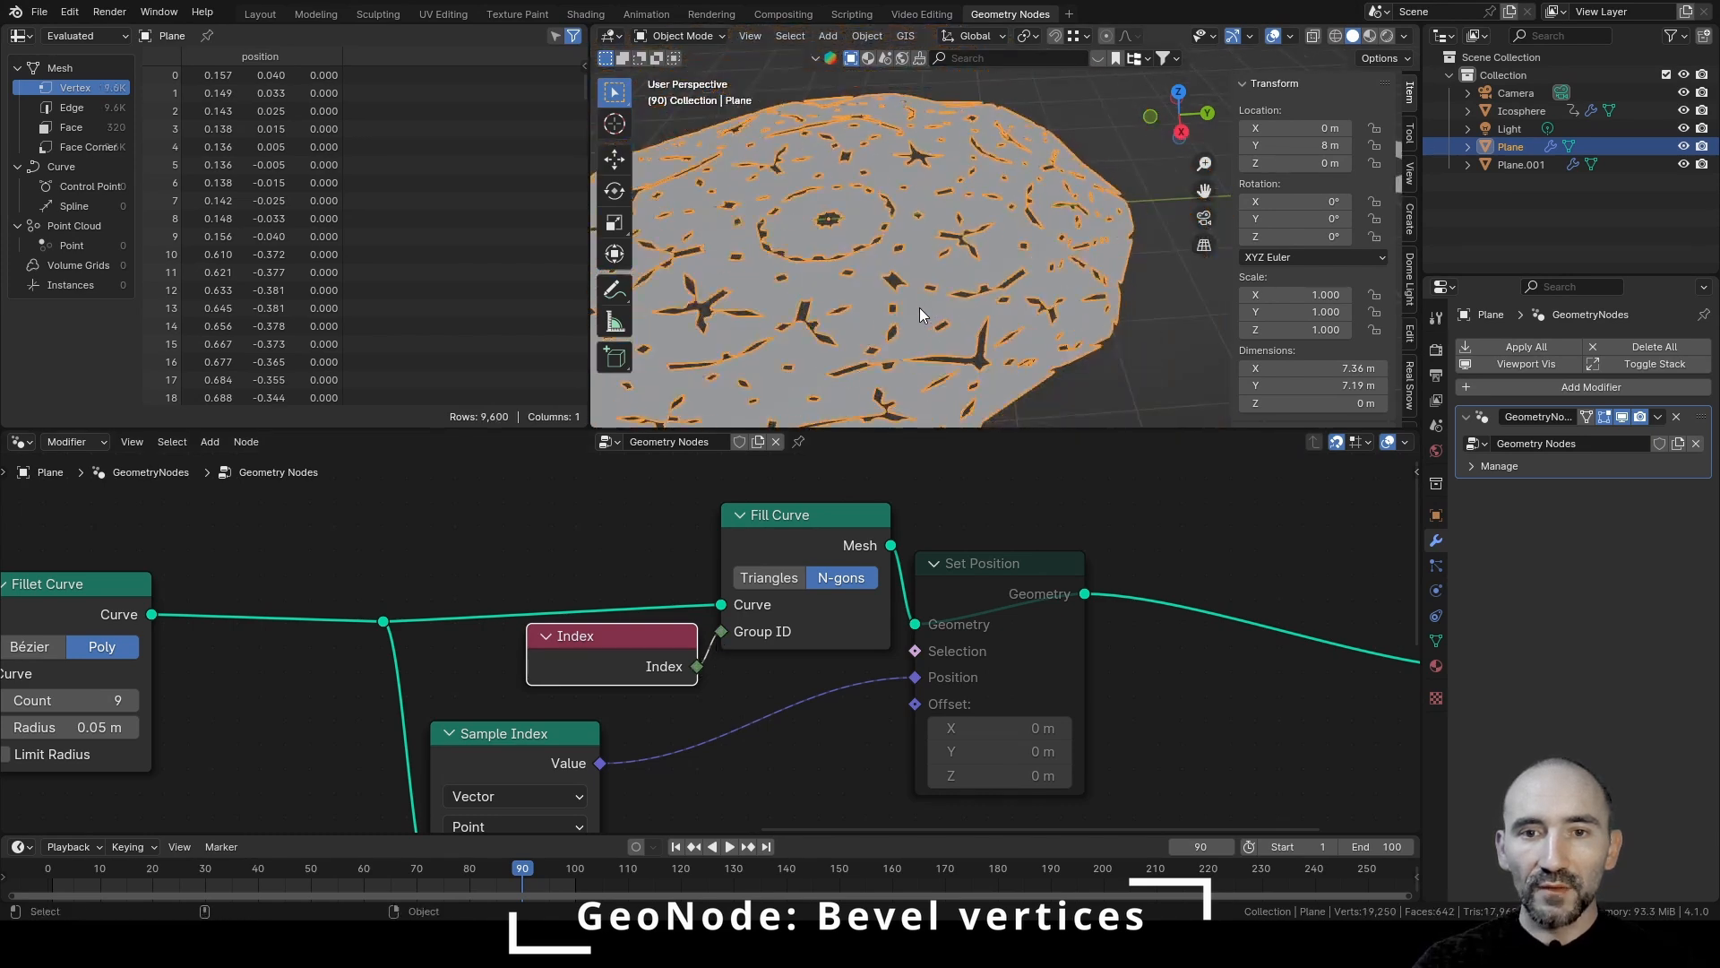
pyautogui.keyDown('shift'); pyautogui.moveTo(919, 309); pyautogui.dragTo(984, 265, button='middle'); pyautogui.keyUp('shift')
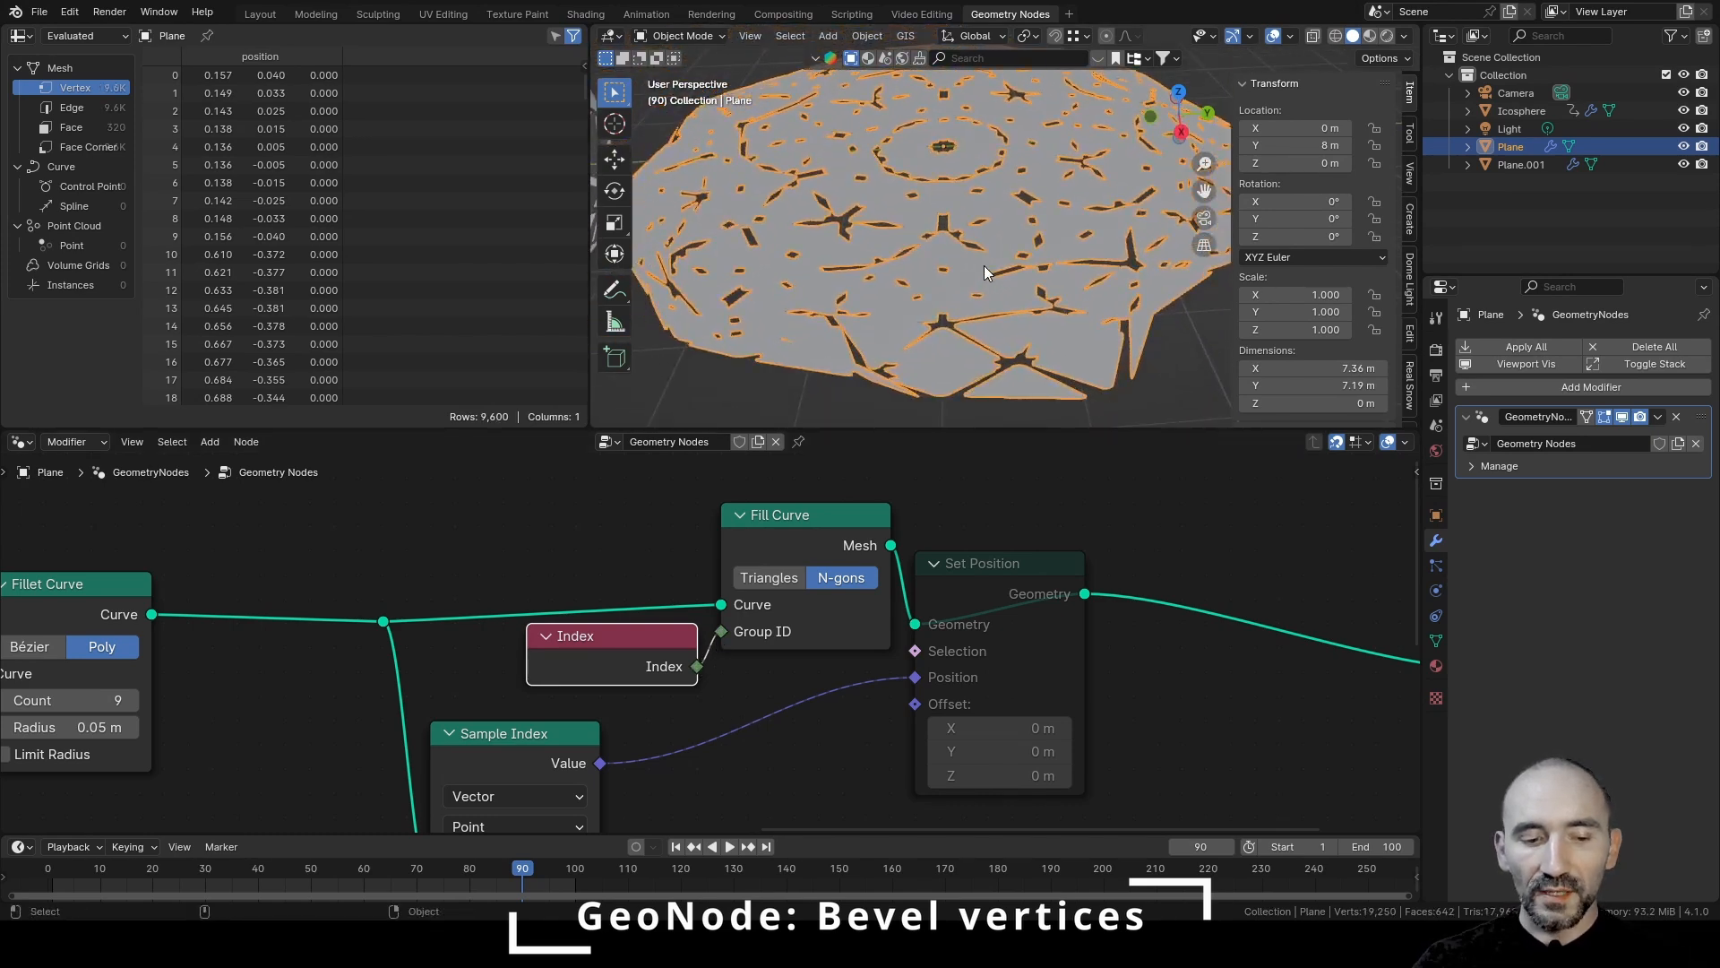
# Examine the flattened plates in wireframe and solid display to see how the filled curves overlap
pyautogui.hotkey('shift', 'z')
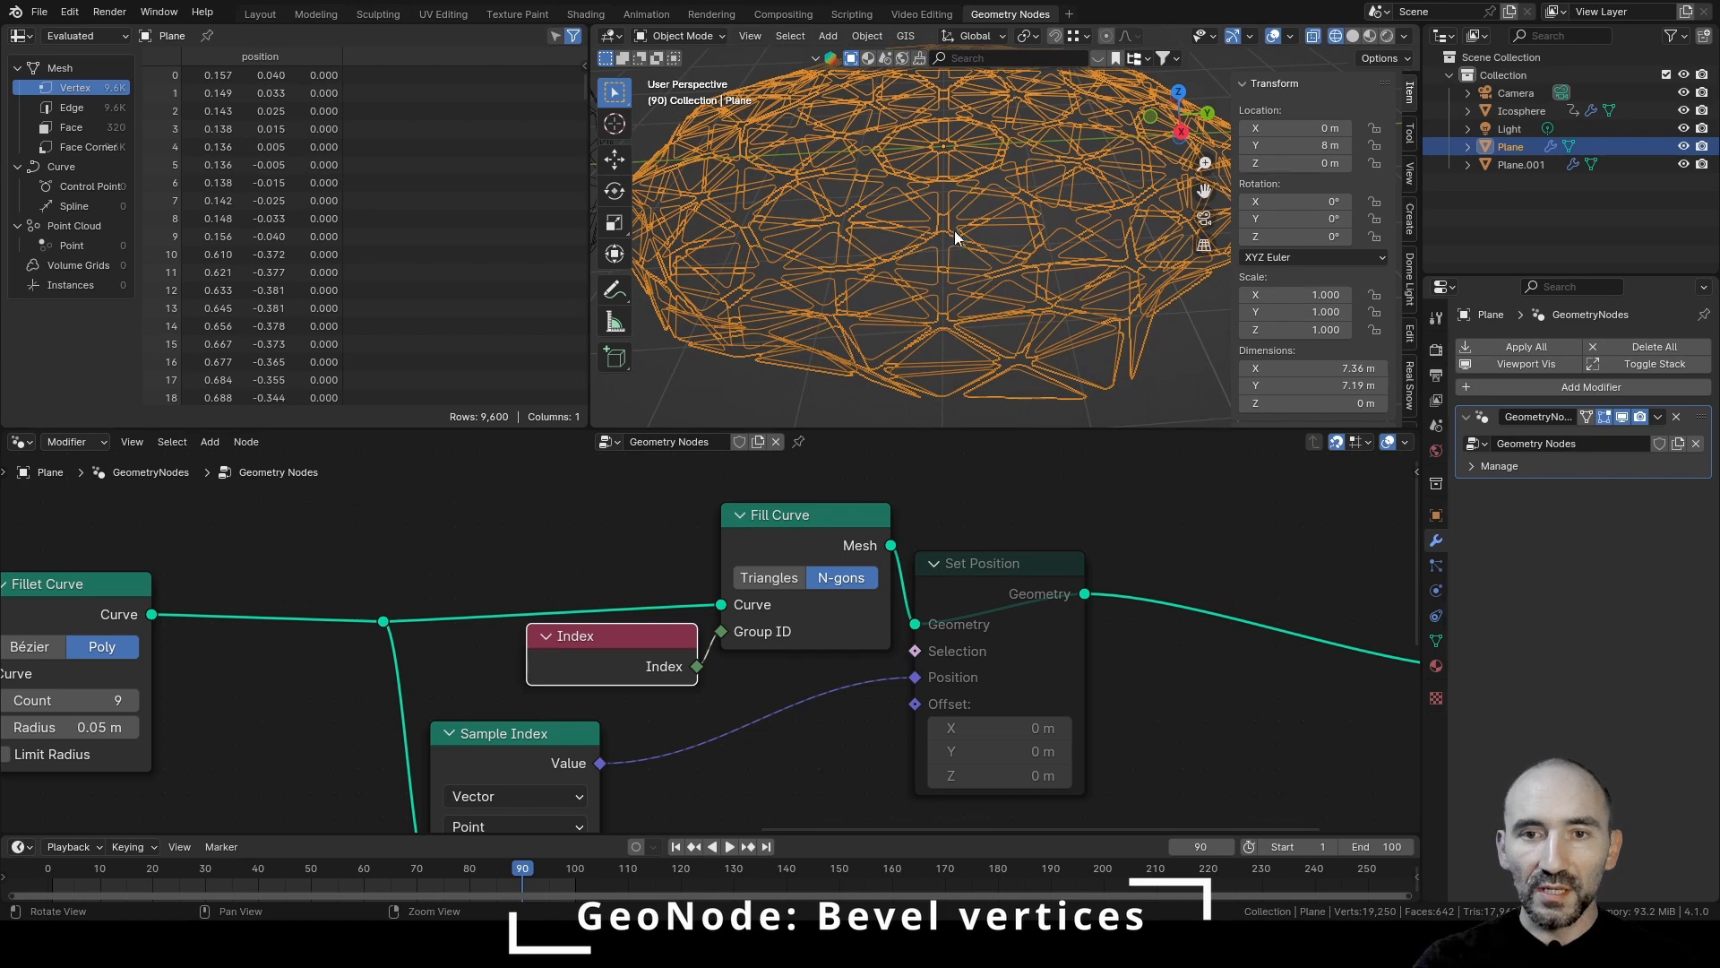
pyautogui.keyDown('shift'); pyautogui.moveTo(954, 230); pyautogui.dragTo(869, 299, button='middle'); pyautogui.keyUp('shift')
pyautogui.scroll(4, 891, 141)
pyautogui.scroll(3, 975, 195)
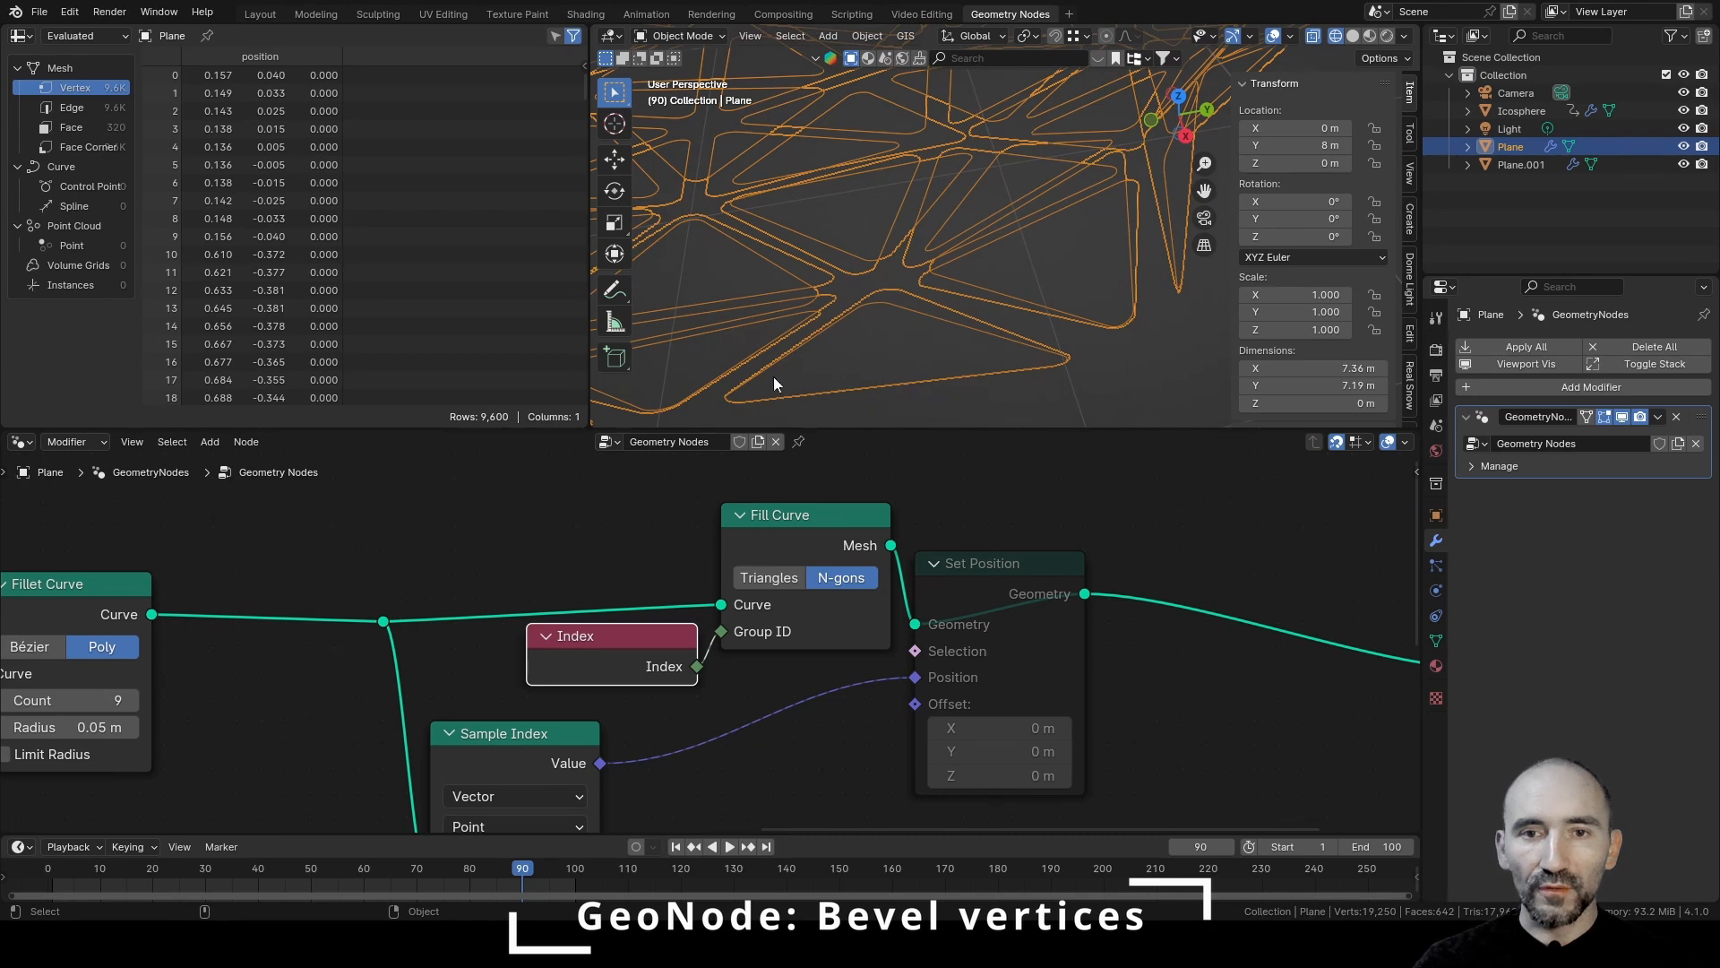
pyautogui.hotkey('shift', 'z')
pyautogui.scroll(-3, 889, 242)
pyautogui.moveTo(889, 242)
pyautogui.keyDown('shift'); pyautogui.mouseDown(button='middle')
pyautogui.moveTo(863, 149)
pyautogui.moveTo(953, 260)
pyautogui.moveTo(943, 240)
pyautogui.mouseUp(button='middle'); pyautogui.keyUp('shift')
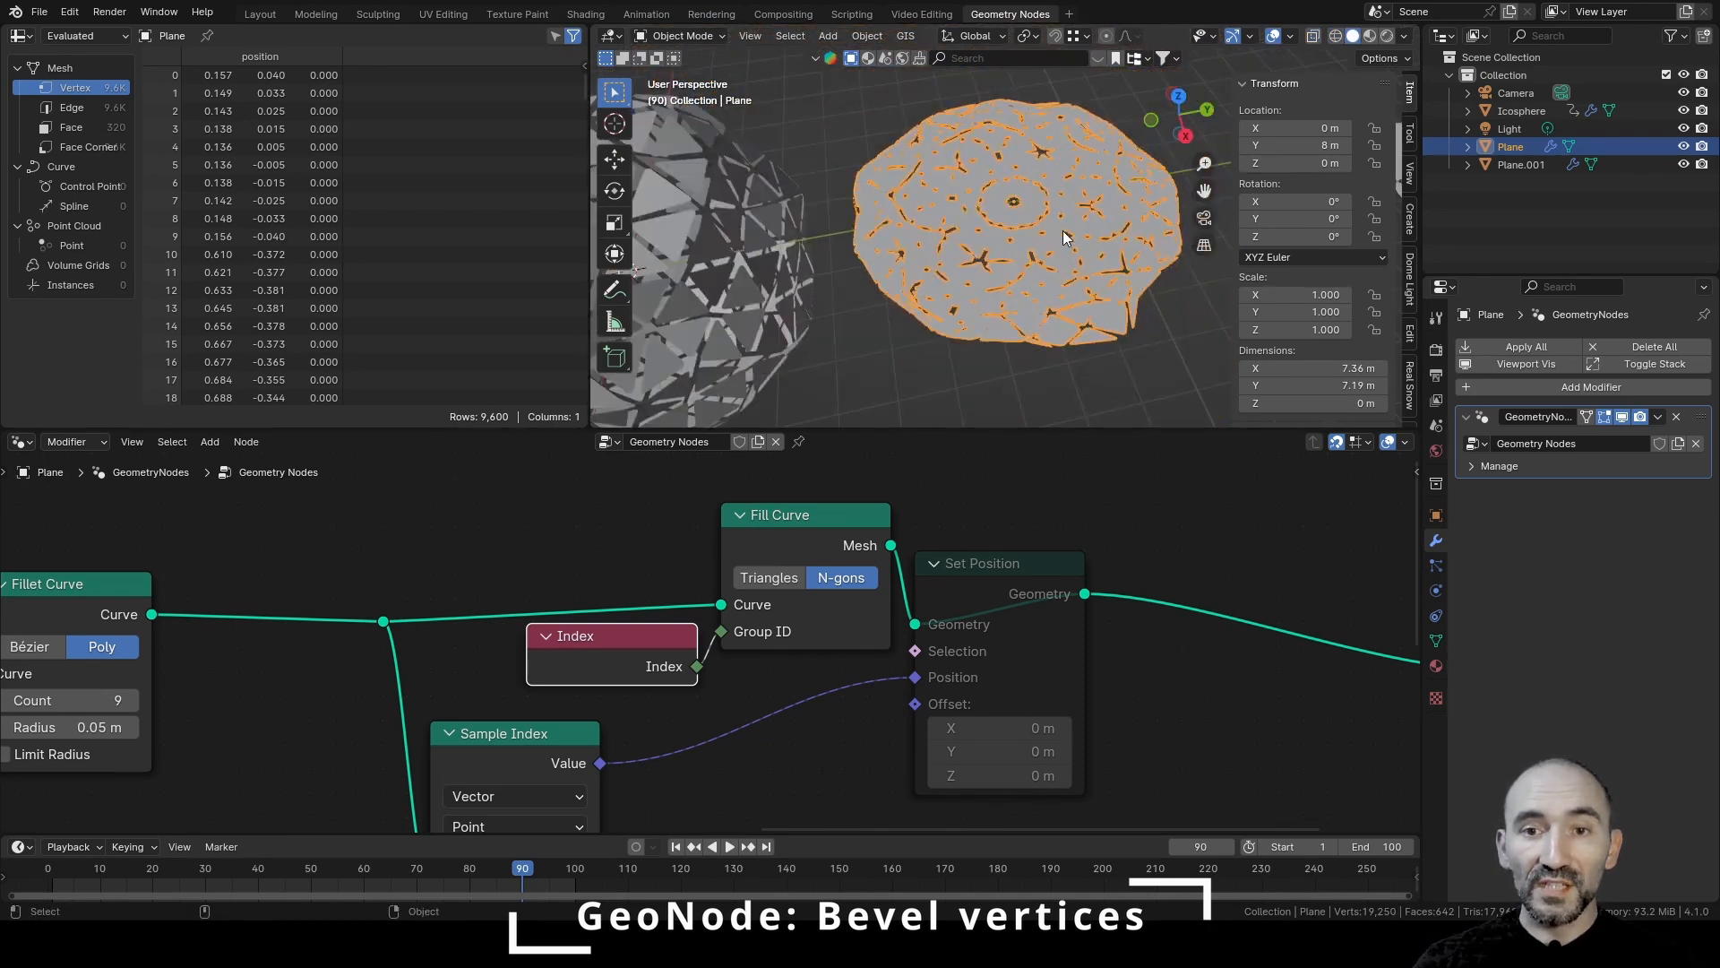
pyautogui.scroll(4, 1007, 215)
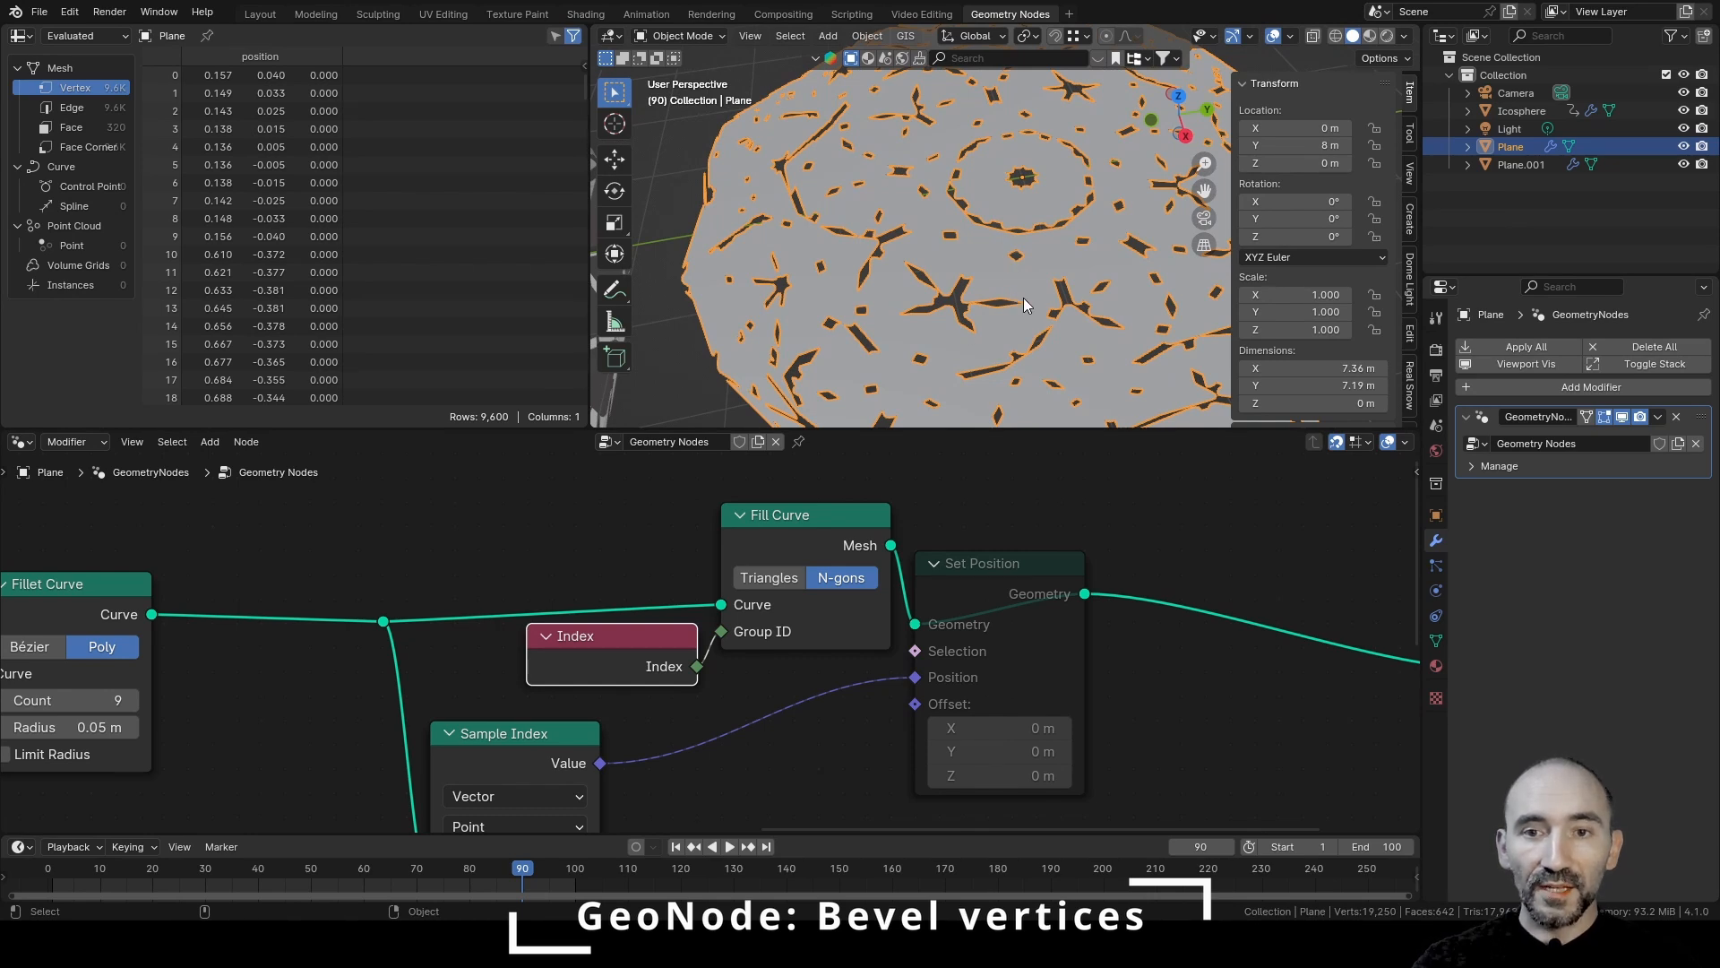
pyautogui.moveTo(952, 201)
pyautogui.mouseDown(button='middle')
pyautogui.moveTo(1026, 223)
pyautogui.moveTo(933, 230)
pyautogui.mouseUp(button='middle')
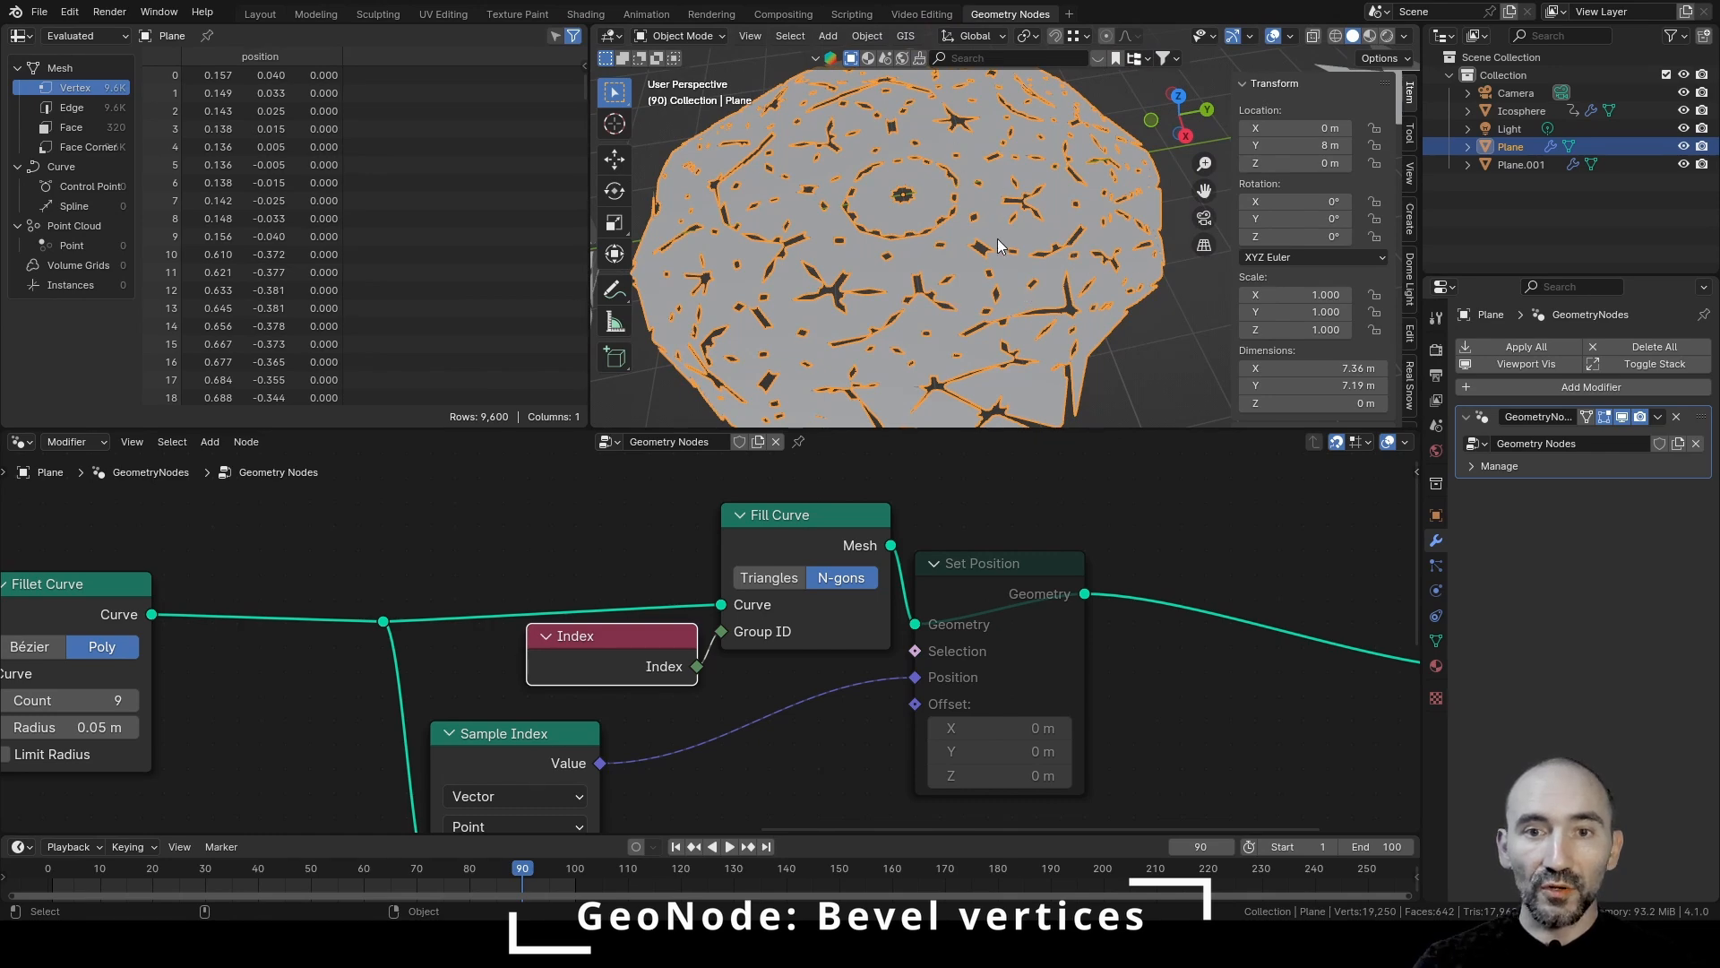
# Unmute the Set Position node after Fill Curve to move the filled plates back to their sphere positions, and deselect the object
pyautogui.click(999, 584)
pyautogui.press('m')
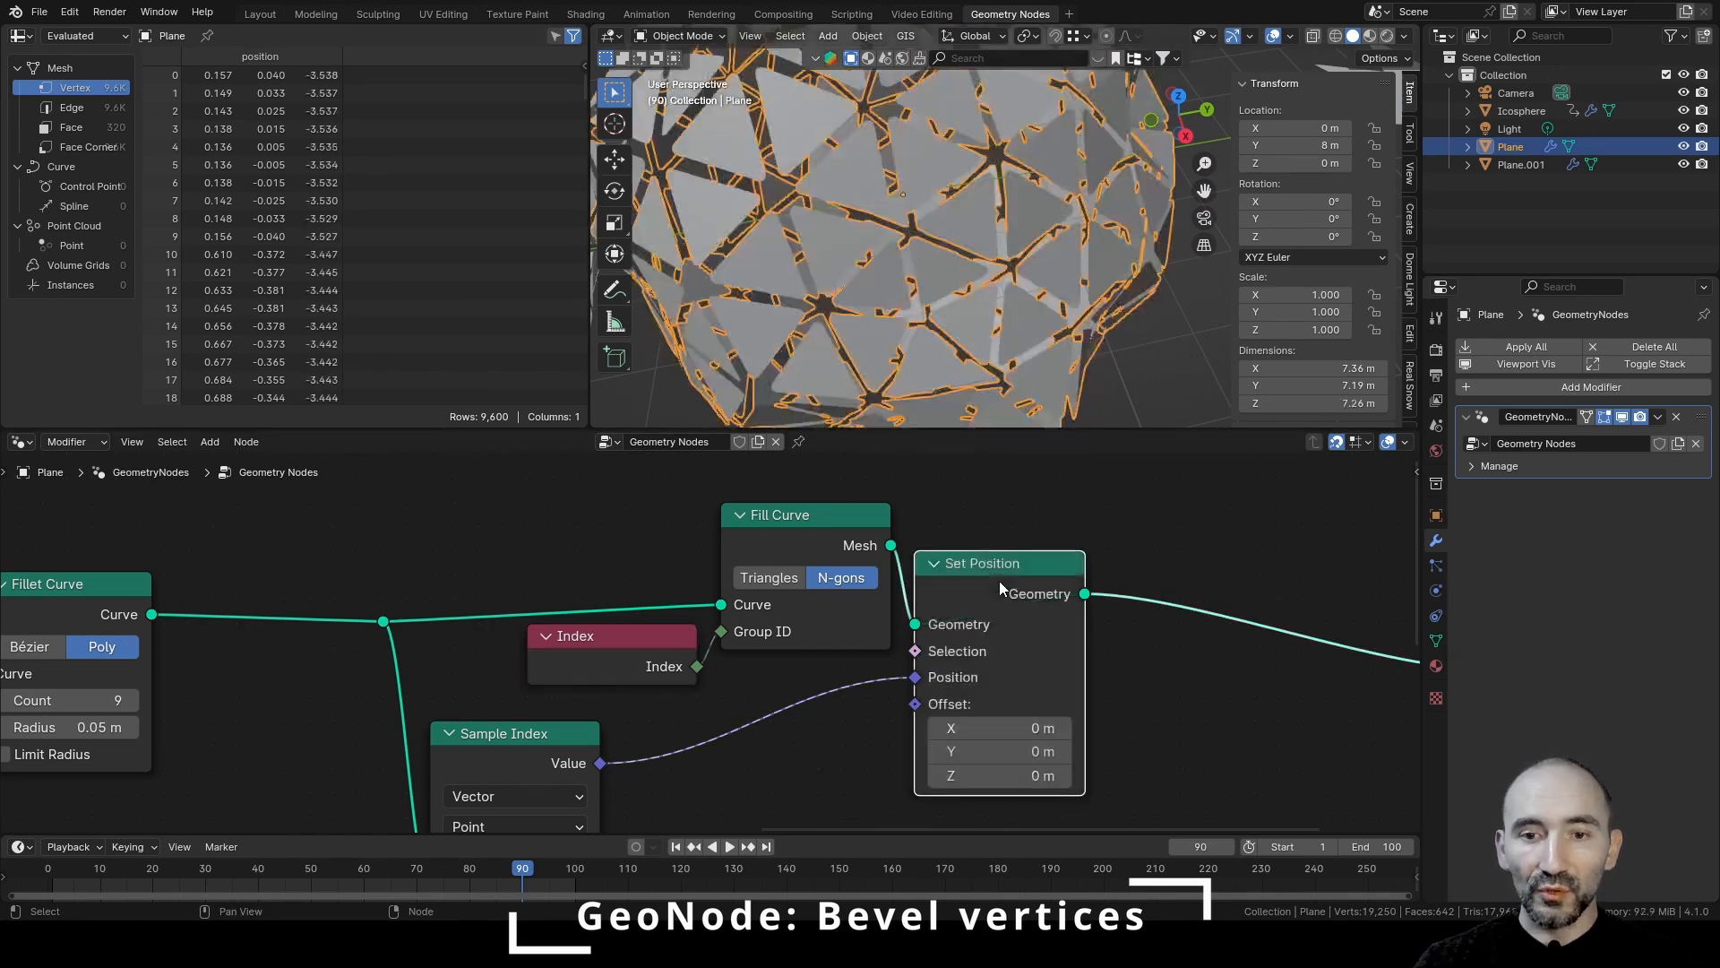
pyautogui.scroll(-2, 980, 181)
pyautogui.moveTo(980, 181); pyautogui.dragTo(998, 166, button='middle')
pyautogui.click(1153, 164)
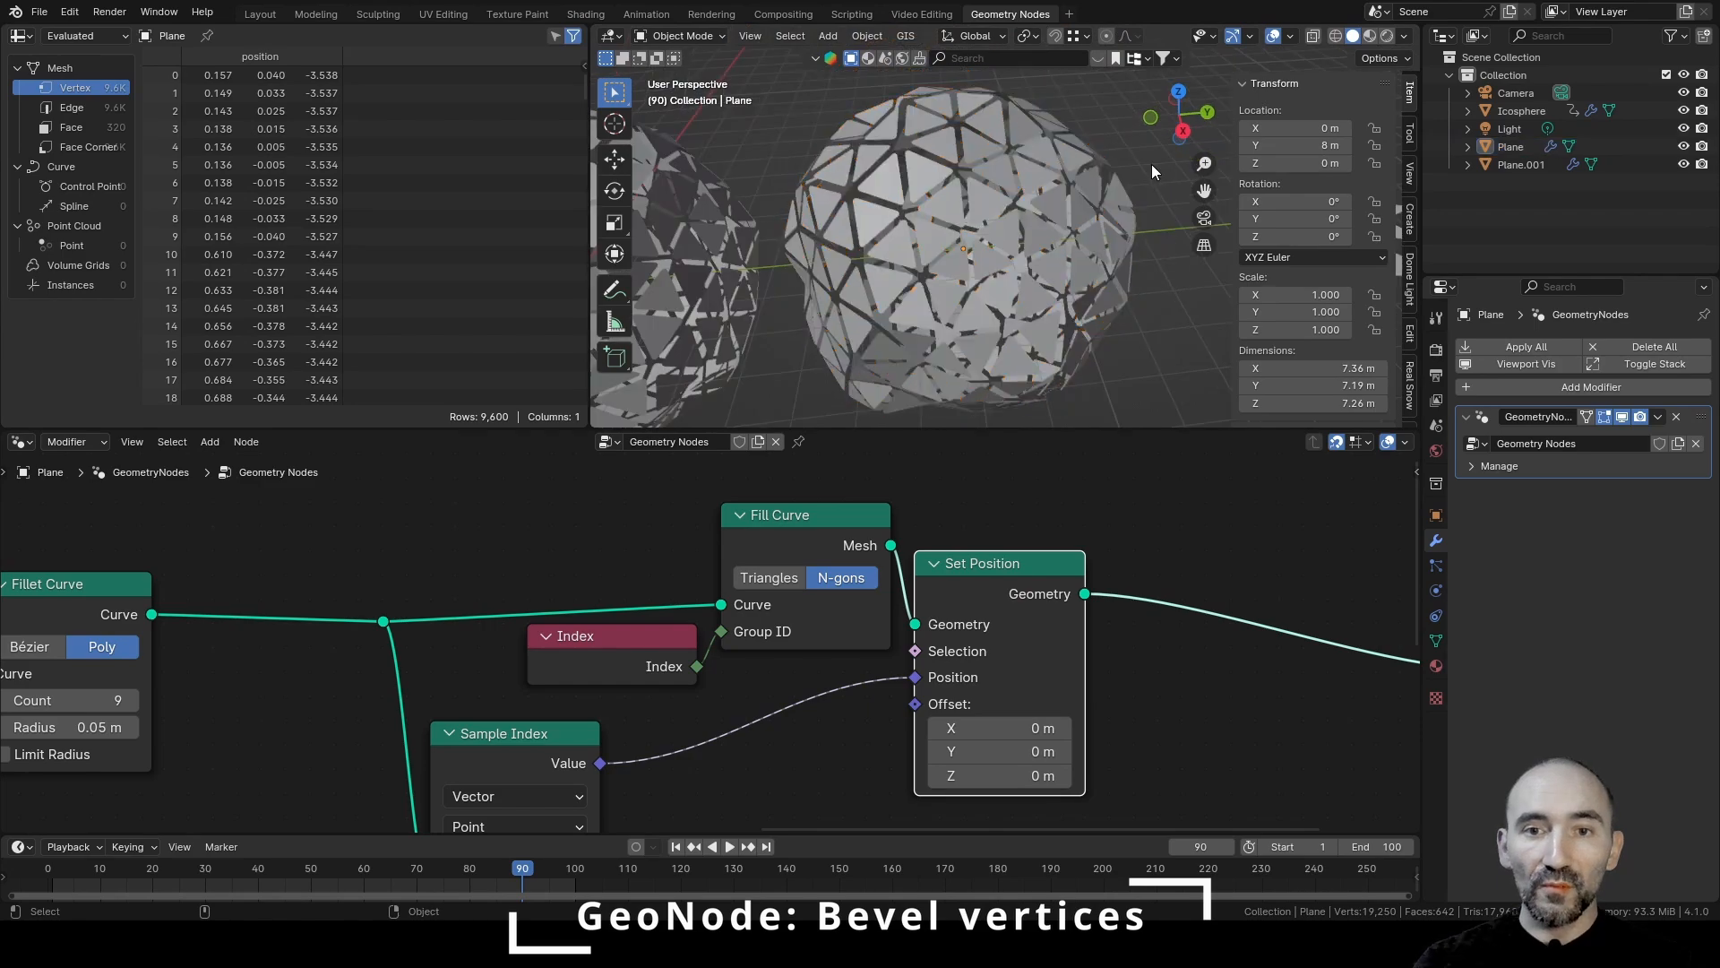
# Examine the restored sphere of plates alongside the Index, Sample Index and Set Position nodes
pyautogui.scroll(3, 1062, 213)
pyautogui.moveTo(1062, 213)
pyautogui.mouseDown(button='middle')
pyautogui.moveTo(956, 207)
pyautogui.moveTo(1088, 202)
pyautogui.moveTo(1066, 144)
pyautogui.moveTo(1035, 152)
pyautogui.moveTo(1089, 181)
pyautogui.moveTo(1079, 206)
pyautogui.moveTo(1042, 212)
pyautogui.mouseUp(button='middle')
pyautogui.scroll(-3, 1041, 212)
pyautogui.scroll(-1, 520, 697)
pyautogui.moveTo(520, 697)
pyautogui.mouseDown(button='middle')
pyautogui.moveTo(603, 484)
pyautogui.moveTo(504, 699)
pyautogui.mouseUp(button='middle')
pyautogui.click(633, 523)
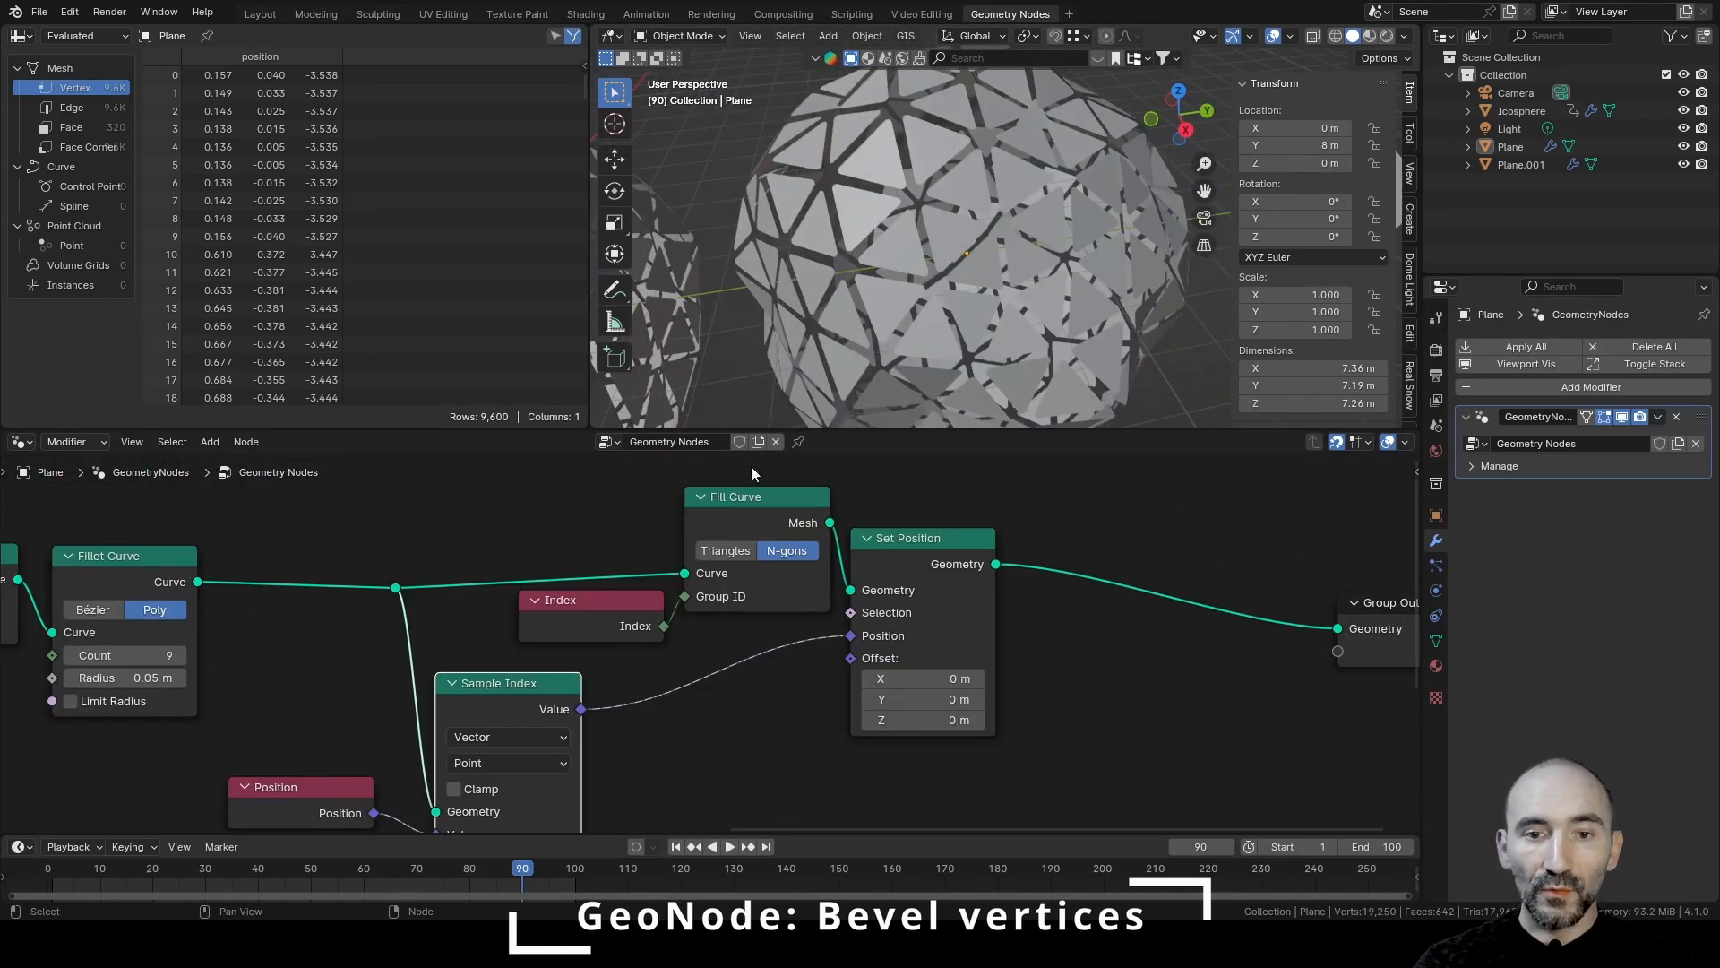
pyautogui.click(585, 615)
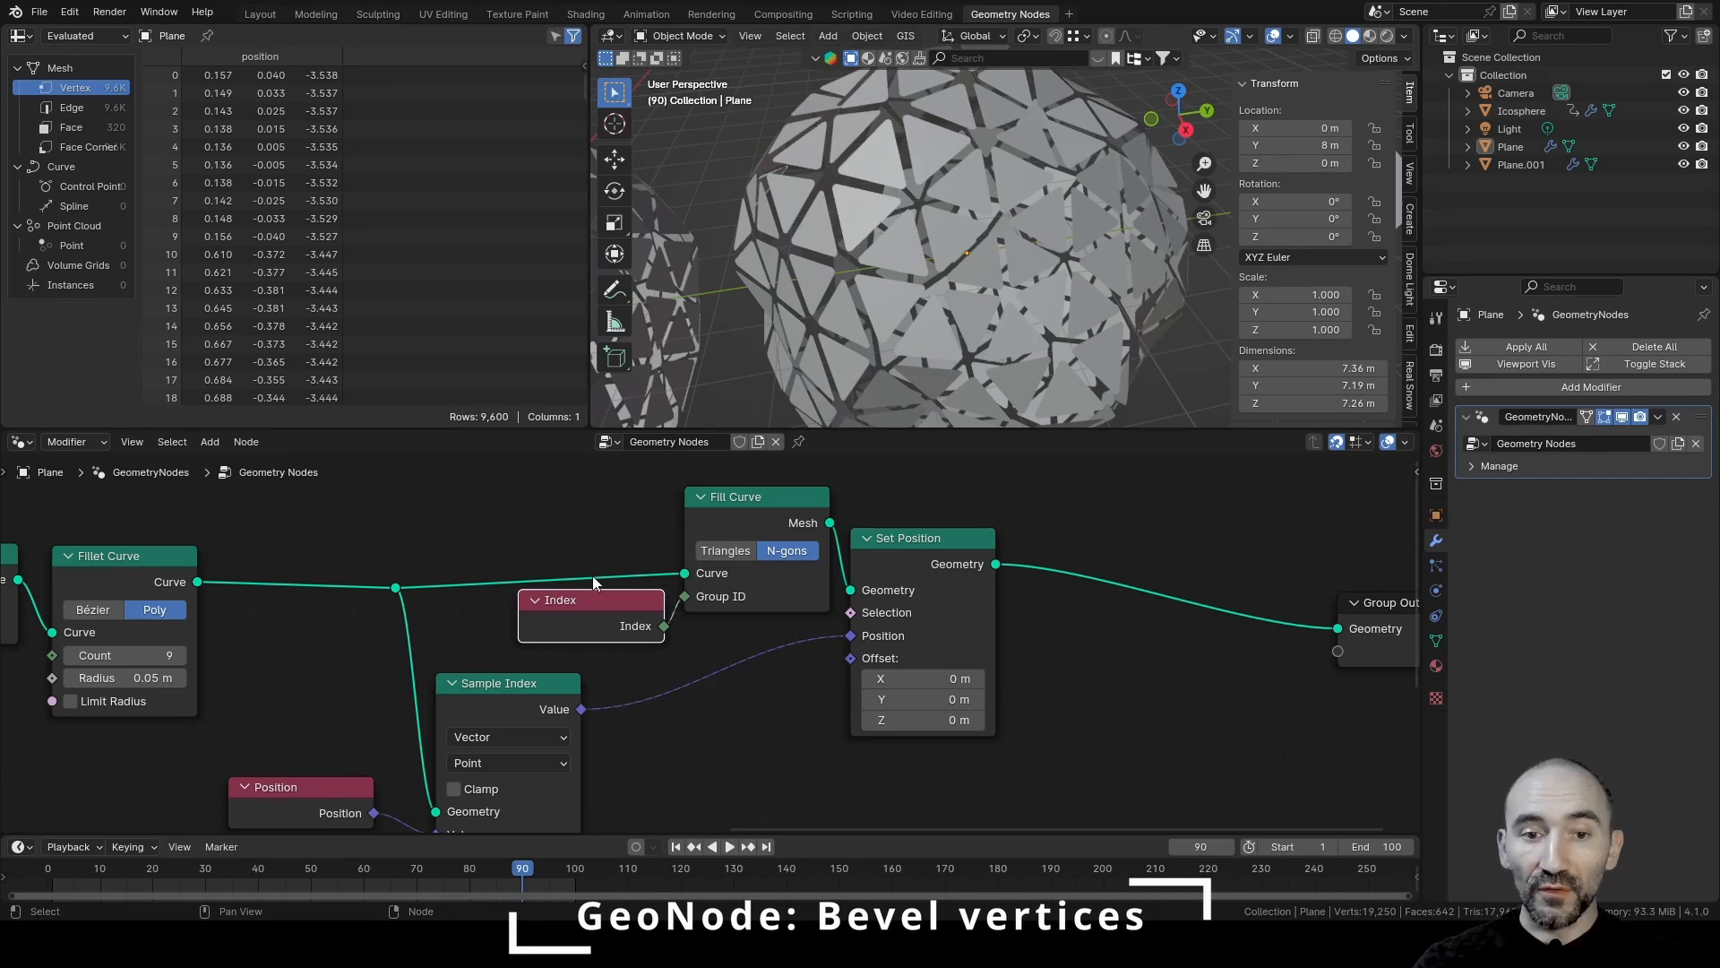
pyautogui.click(940, 563)
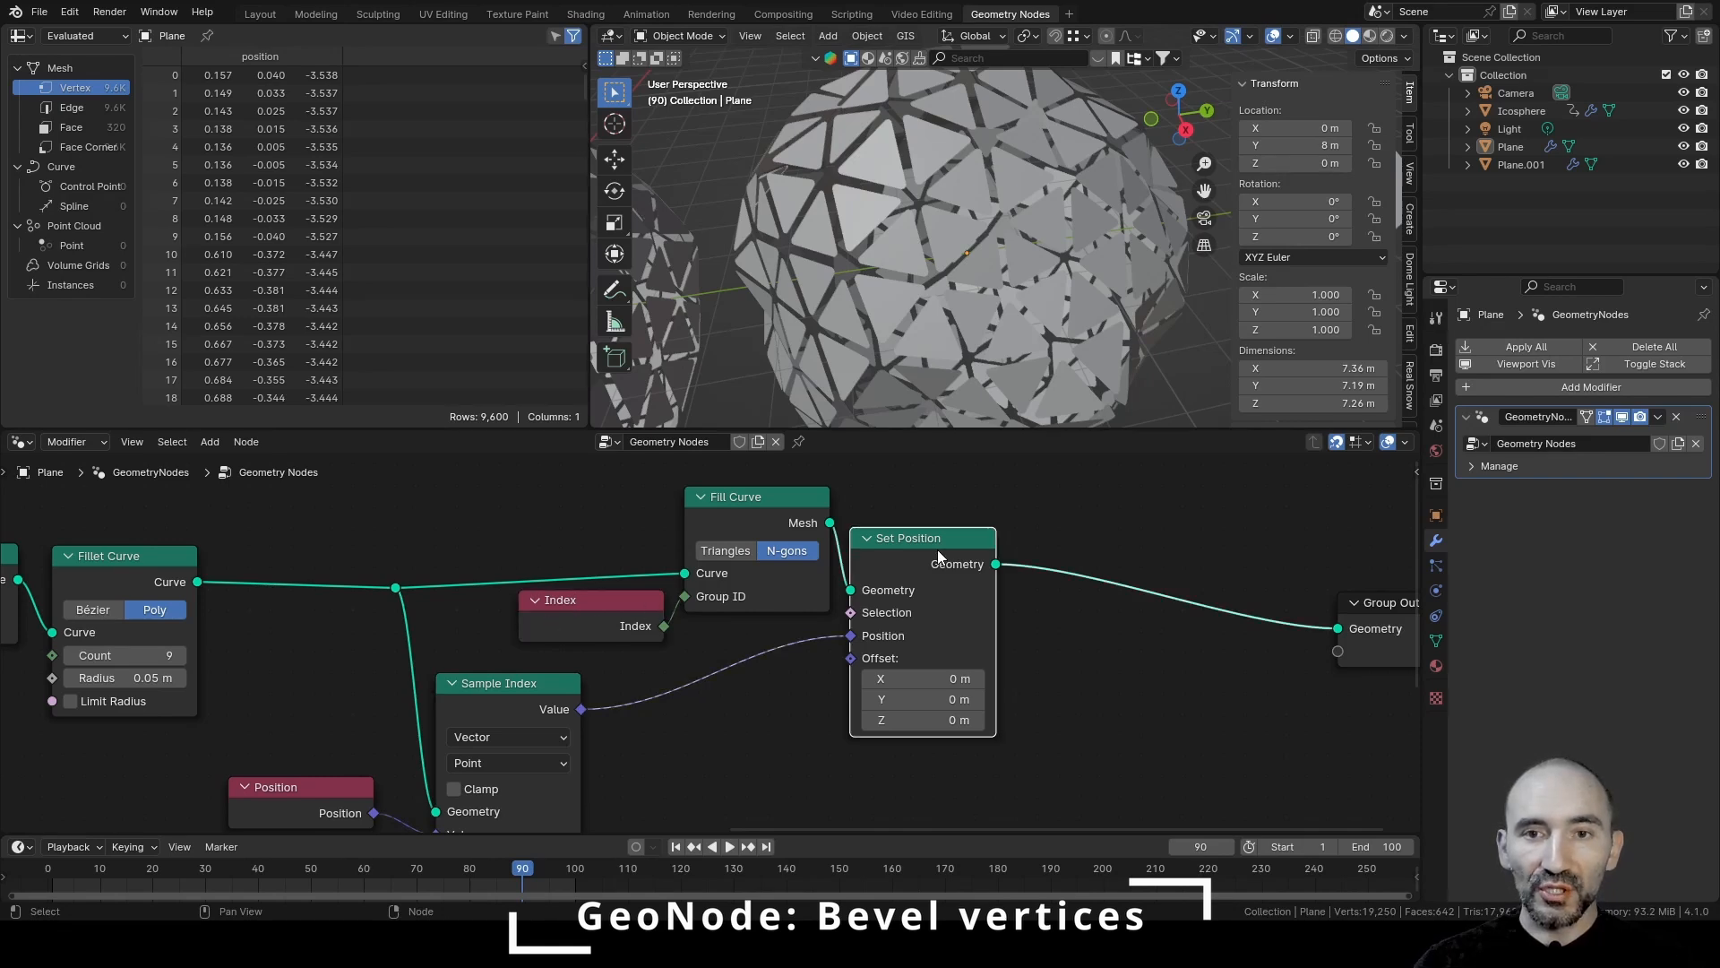
pyautogui.moveTo(959, 269); pyautogui.dragTo(991, 266, button='middle')
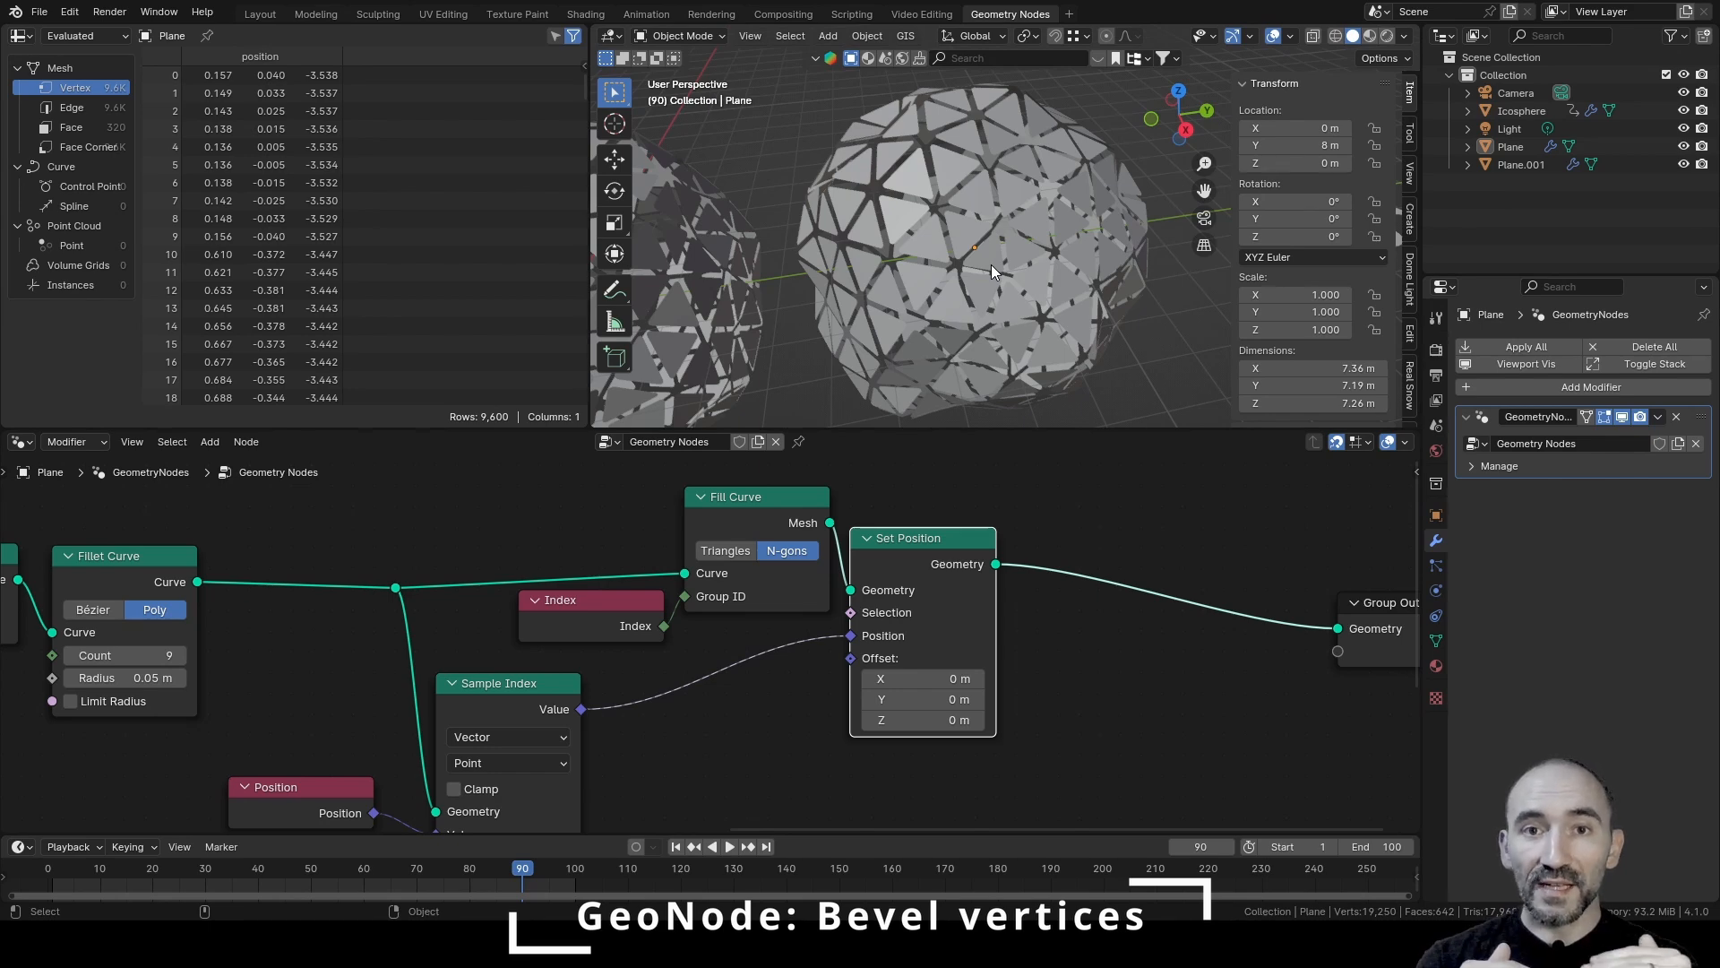
# Frame the nodes from Mesh to Curve through the final Set Position and label the frame "Bevel vertices"
pyautogui.scroll(-4, 1061, 552)
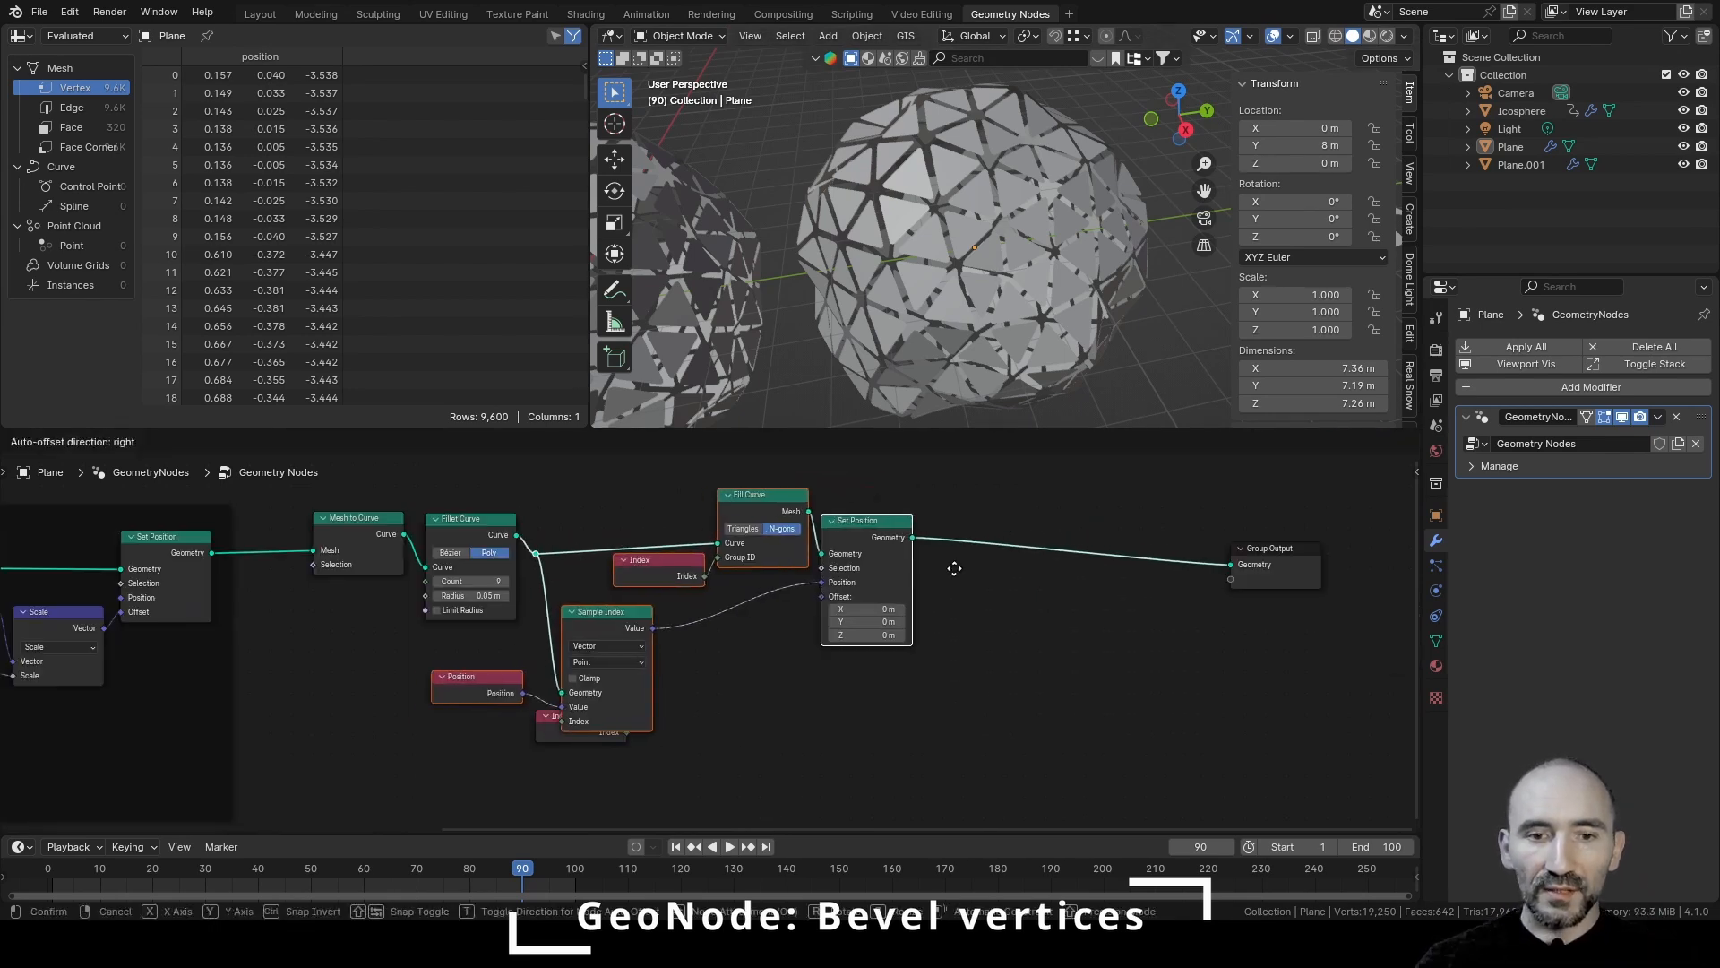
pyautogui.hotkey('ctrl', 'j')
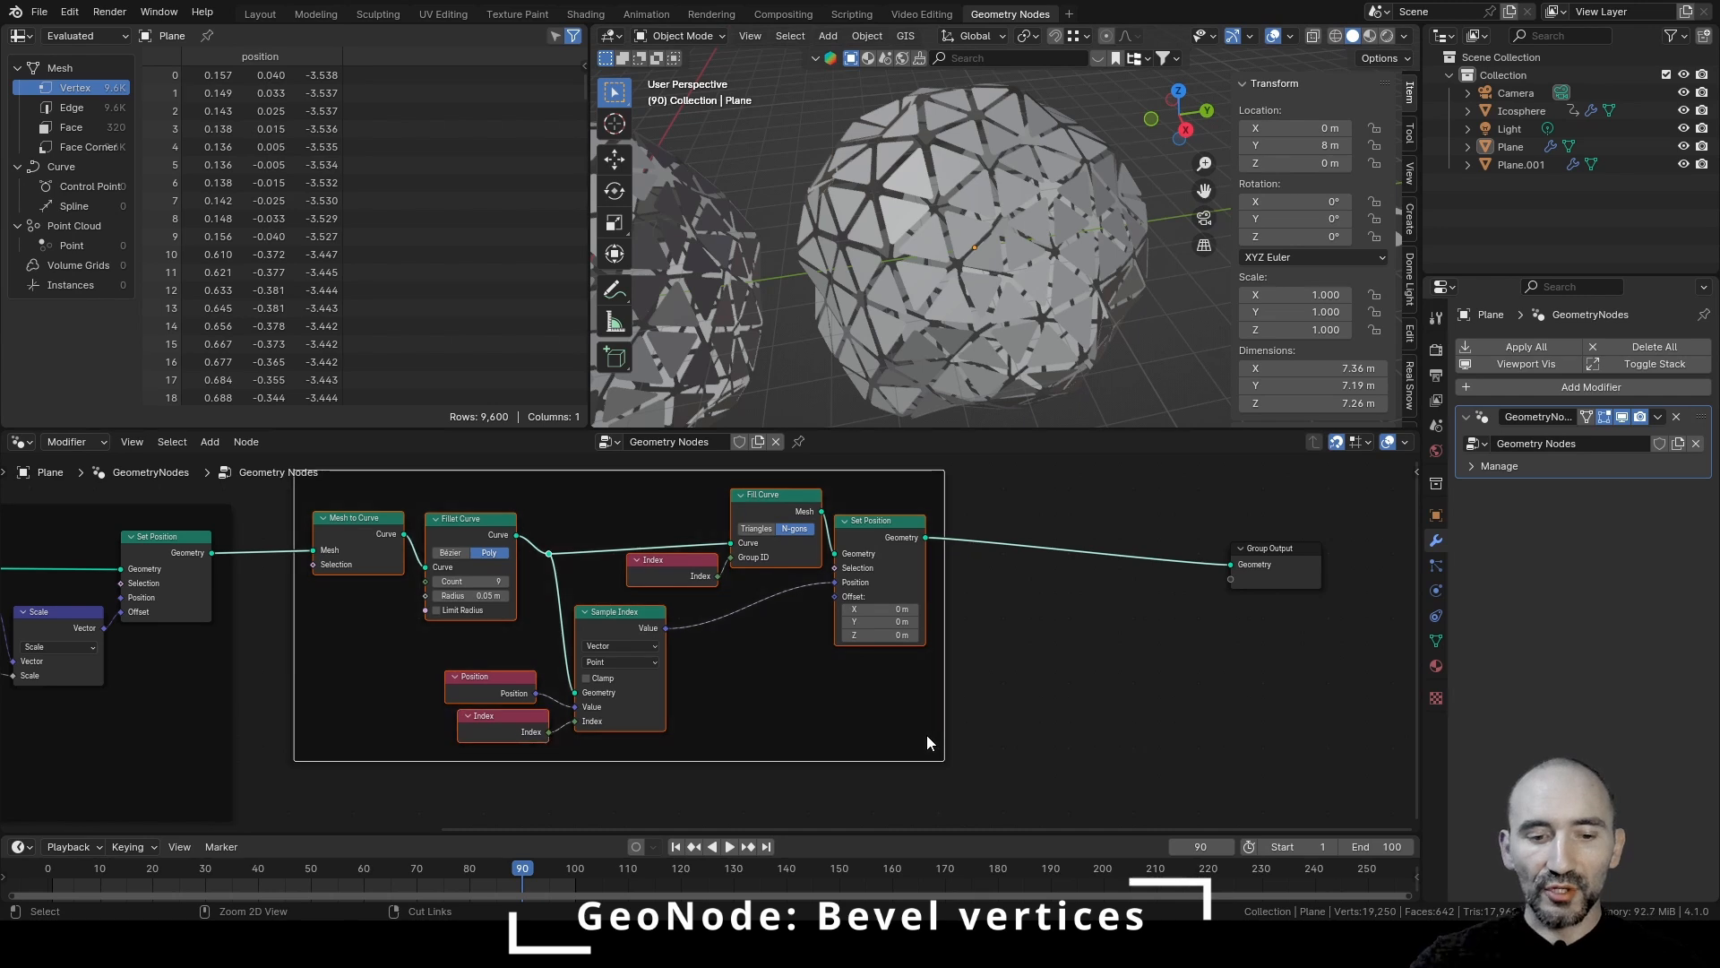
pyautogui.press('F2')
pyautogui.write('Bevel vertices')
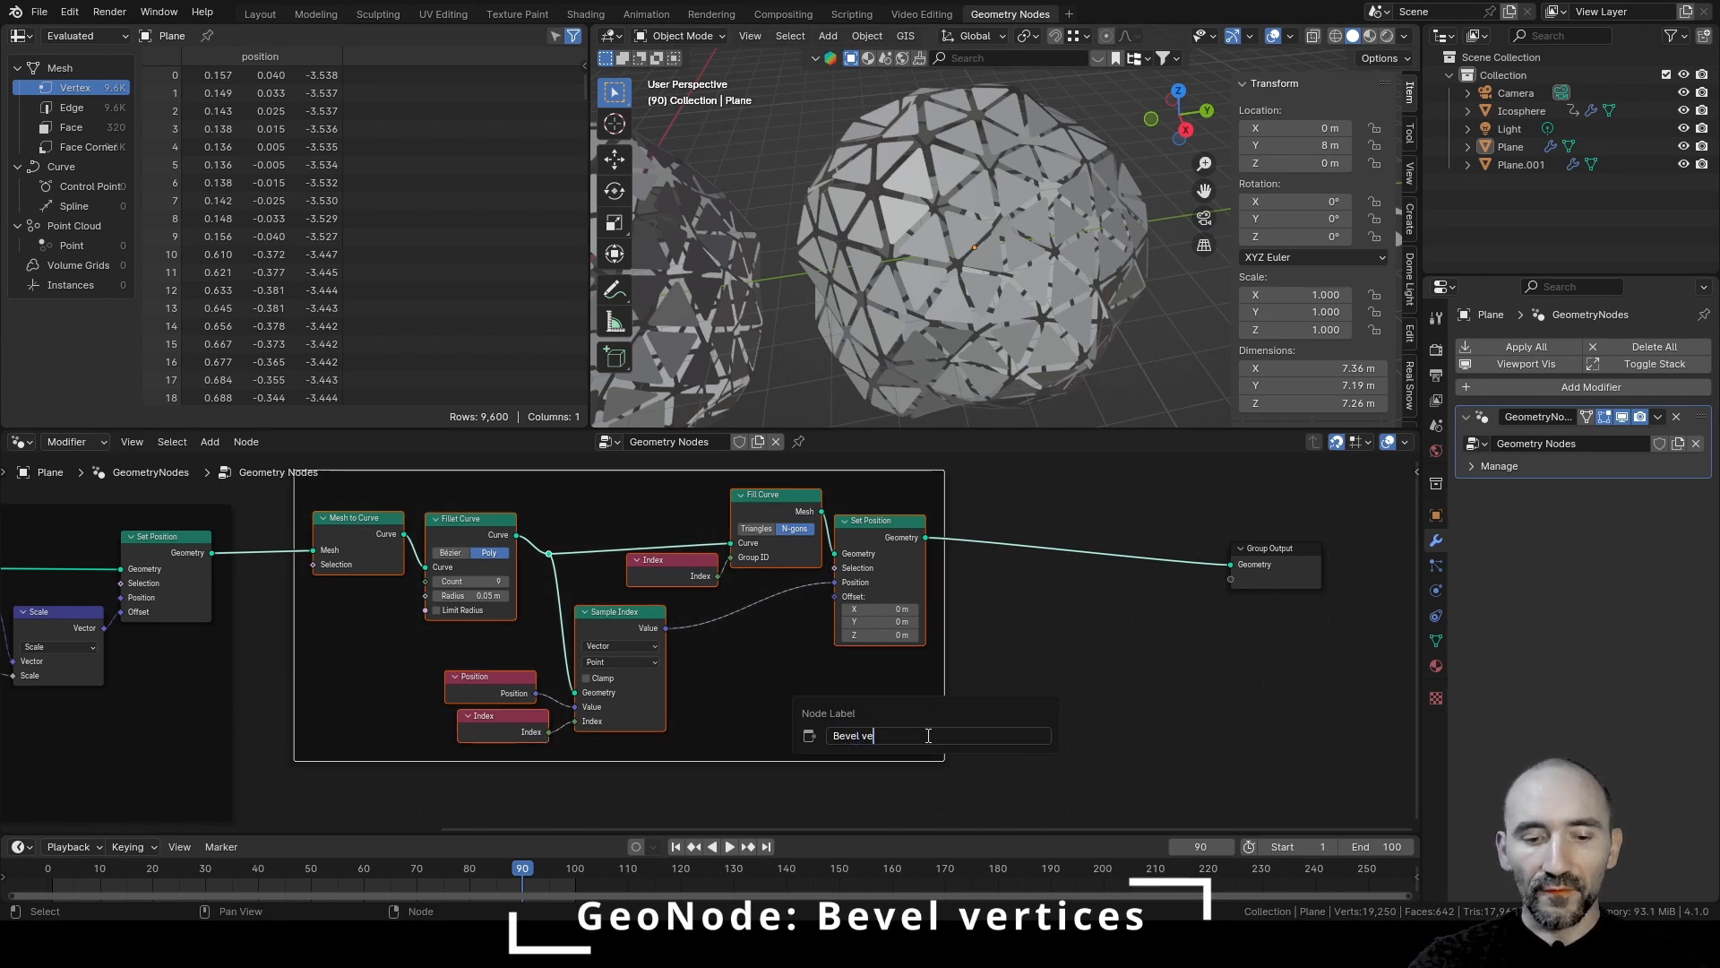
pyautogui.press('Return')
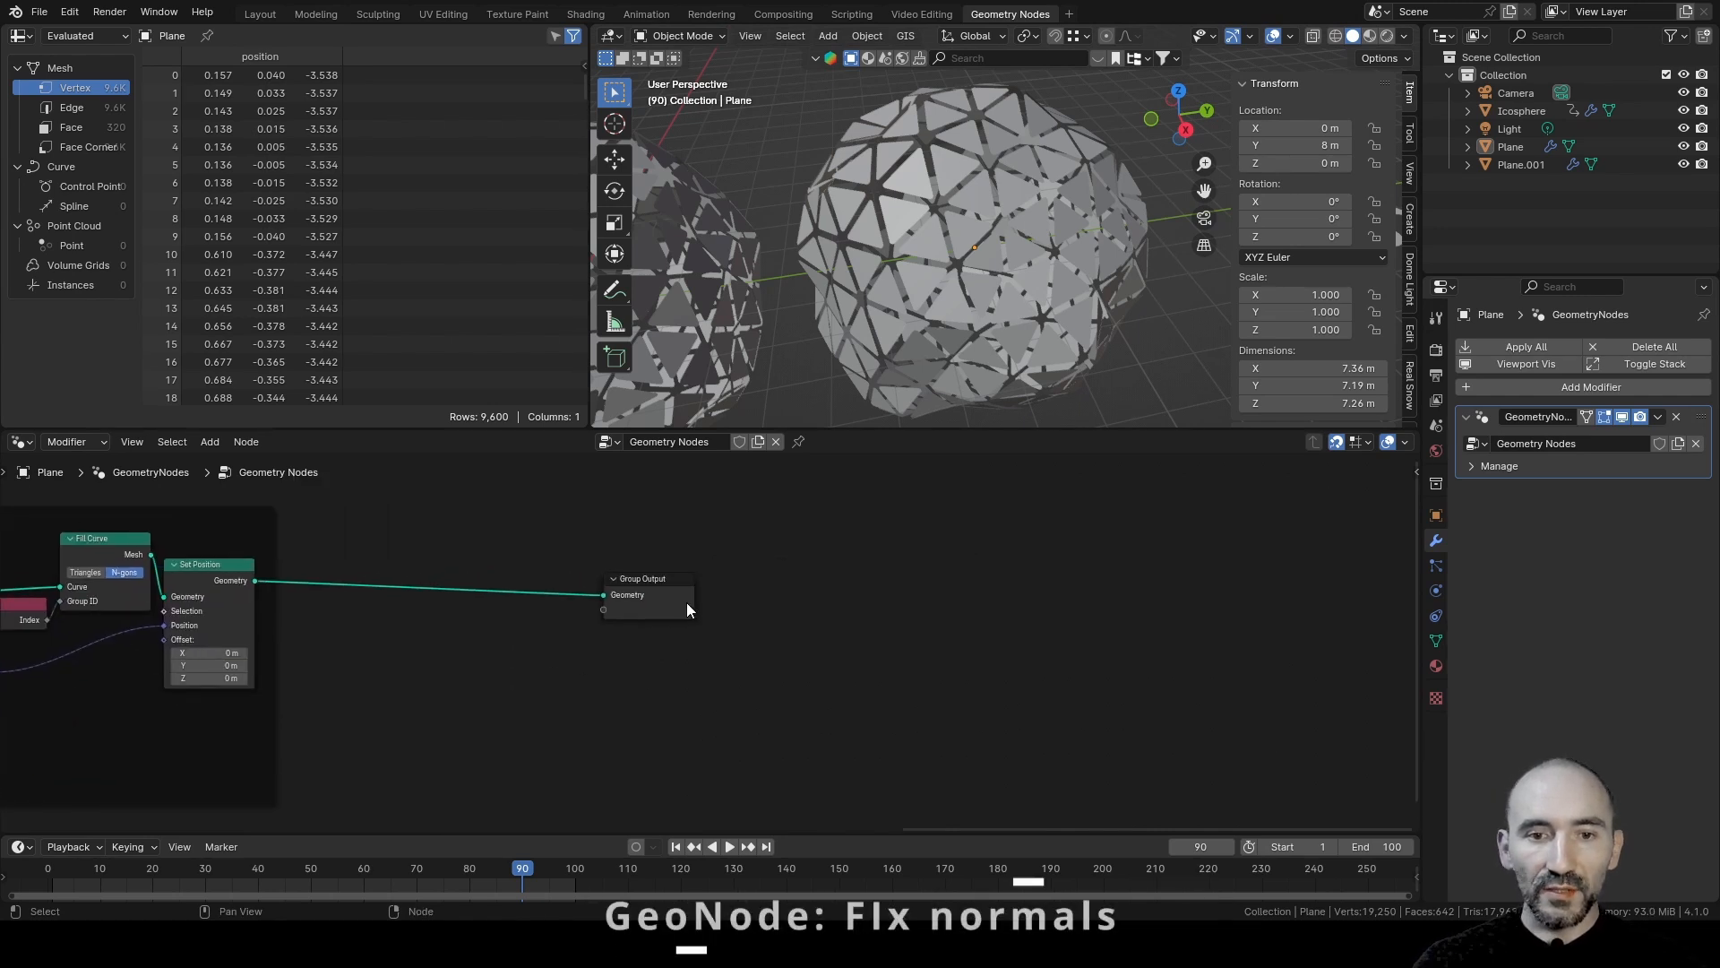
# Move the Group Output node farther from the Bevel vertices frame and enable the Face Orientation overlay in the viewport
pyautogui.moveTo(686, 602); pyautogui.dragTo(1108, 598)
pyautogui.press('q')
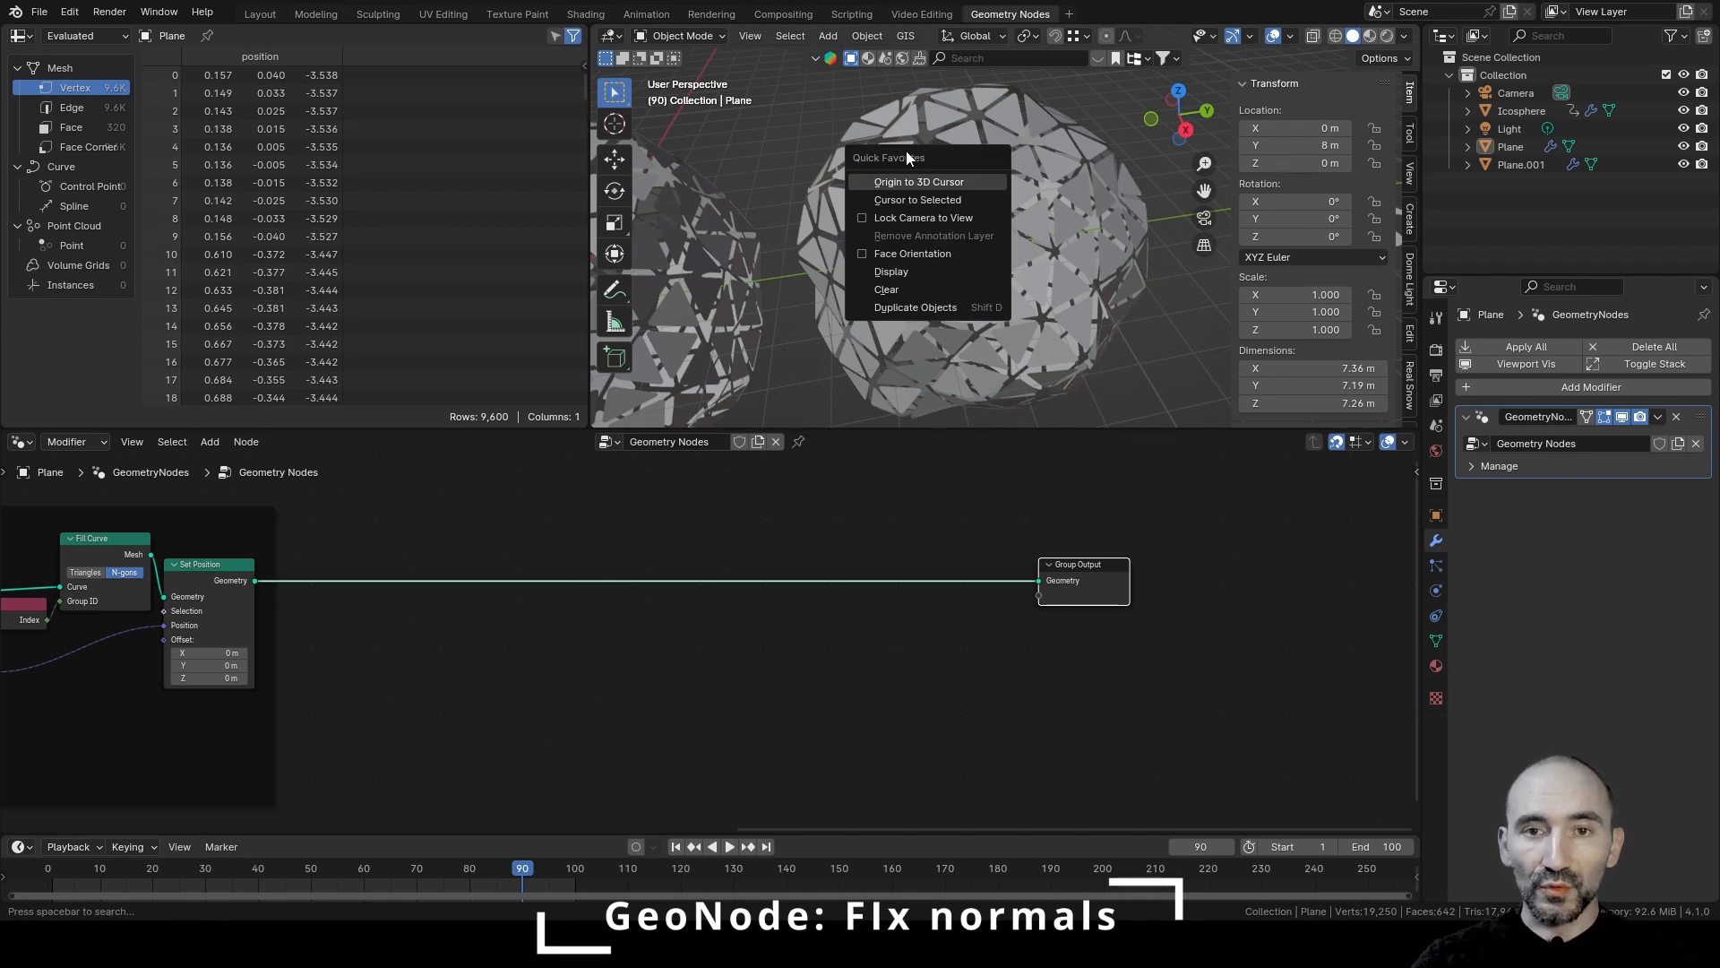
pyautogui.click(894, 256)
pyautogui.click(1291, 38)
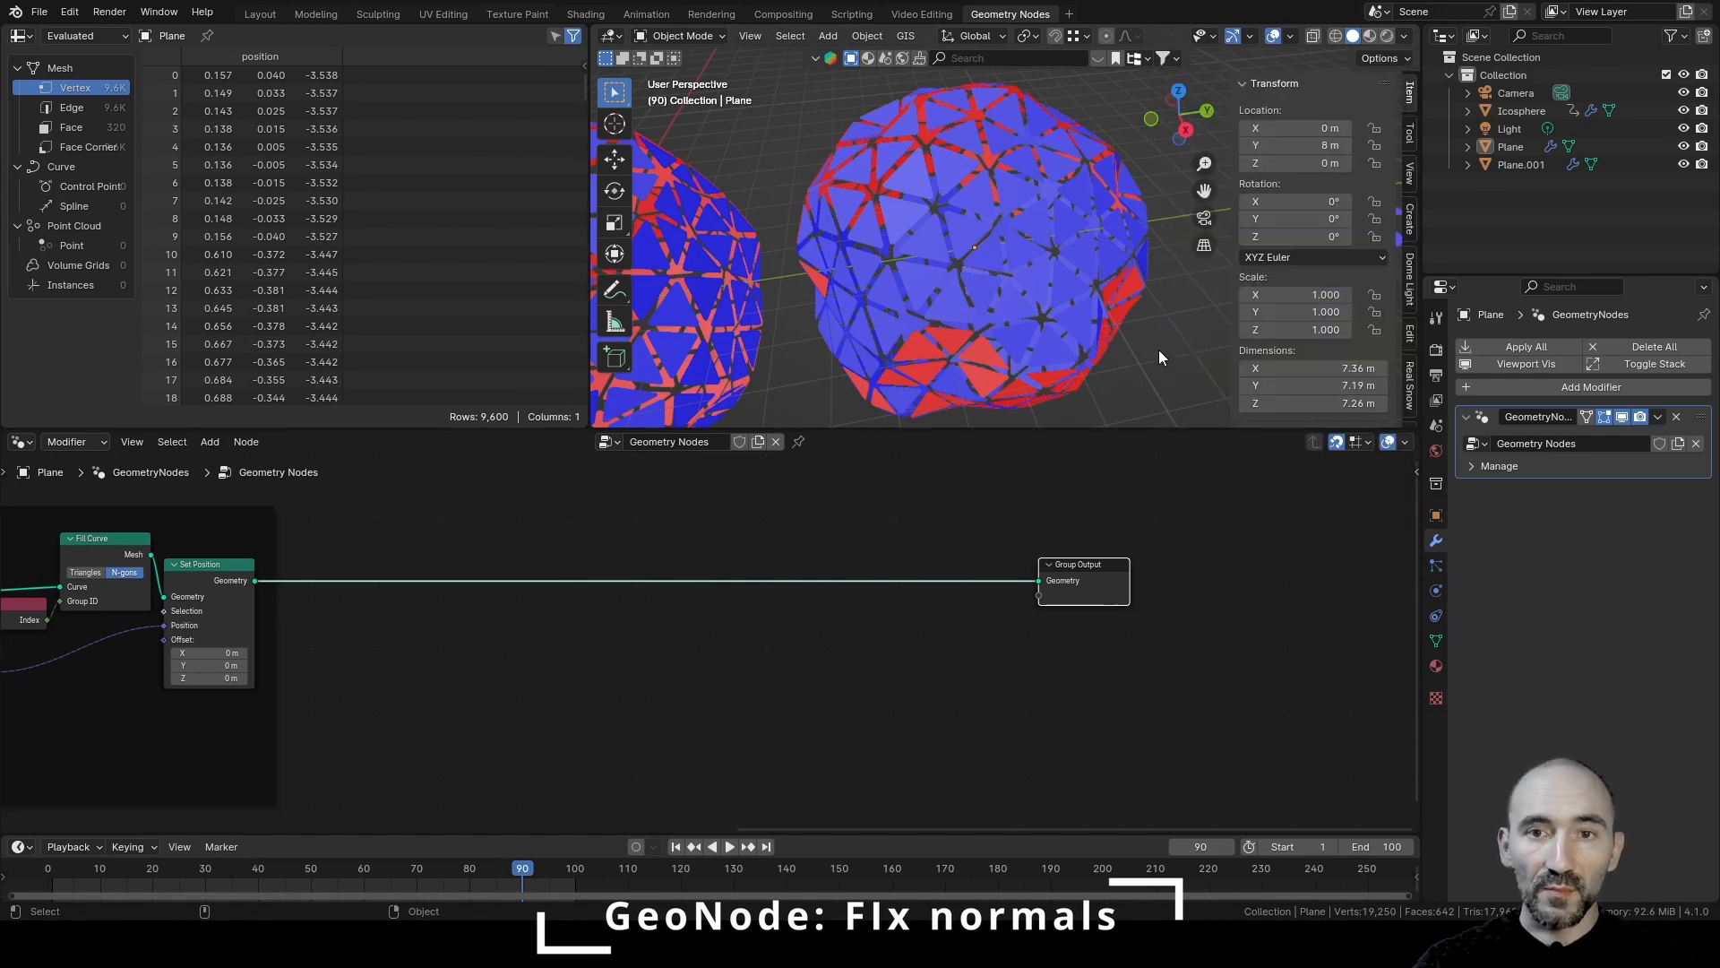
# Move the Group Output node still farther along to leave room for new nodes after the Bevel vertices frame
pyautogui.moveTo(1159, 357); pyautogui.dragTo(981, 358, button='middle')
pyautogui.keyDown('ctrl'); pyautogui.hscroll(-10, 460, 527); pyautogui.keyUp('ctrl')
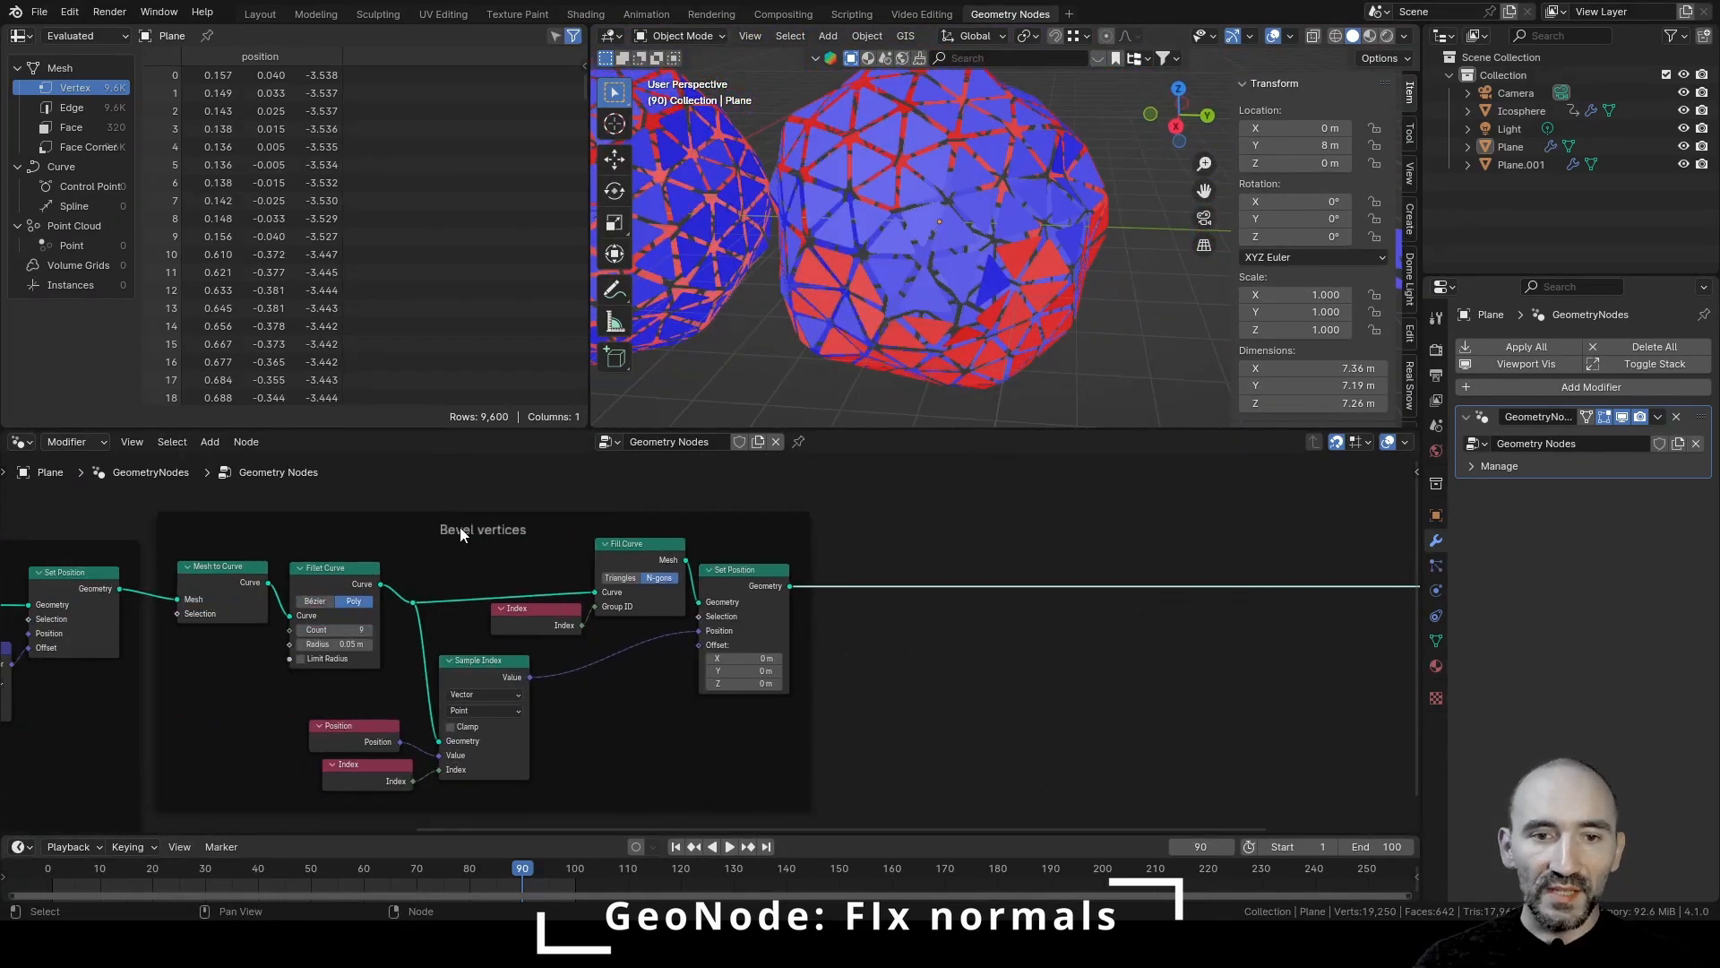
pyautogui.keyDown('ctrl'); pyautogui.hscroll(10, 664, 593); pyautogui.keyUp('ctrl')
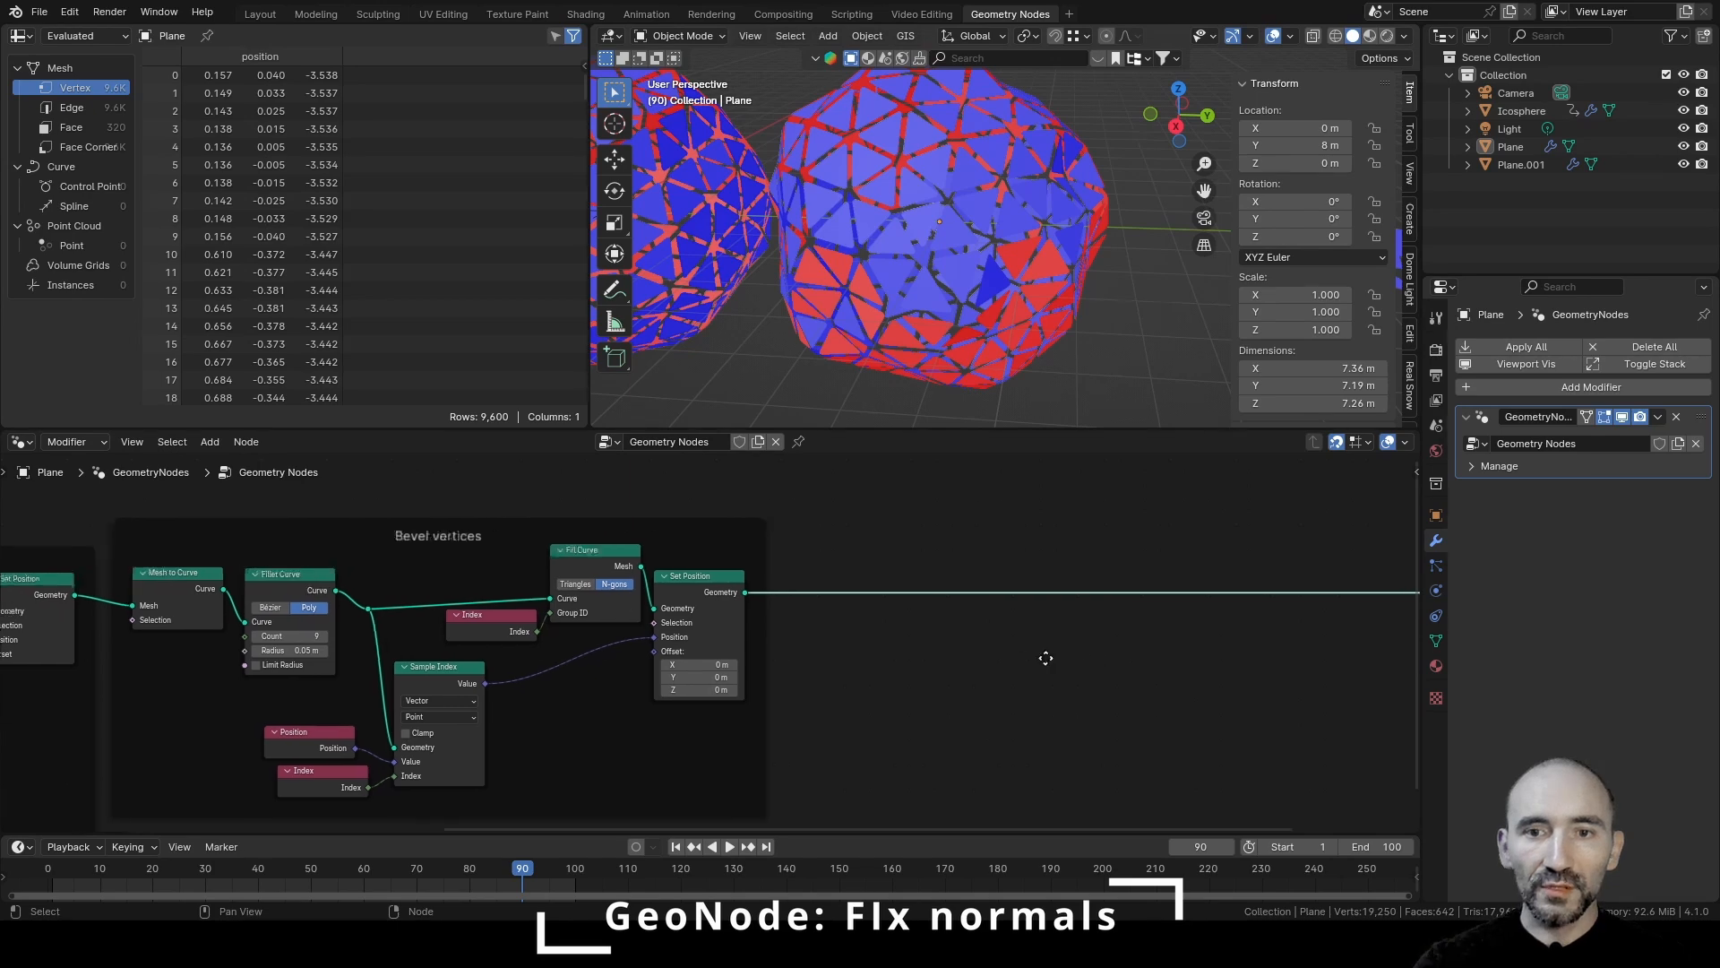
pyautogui.moveTo(1008, 603); pyautogui.dragTo(1281, 603)
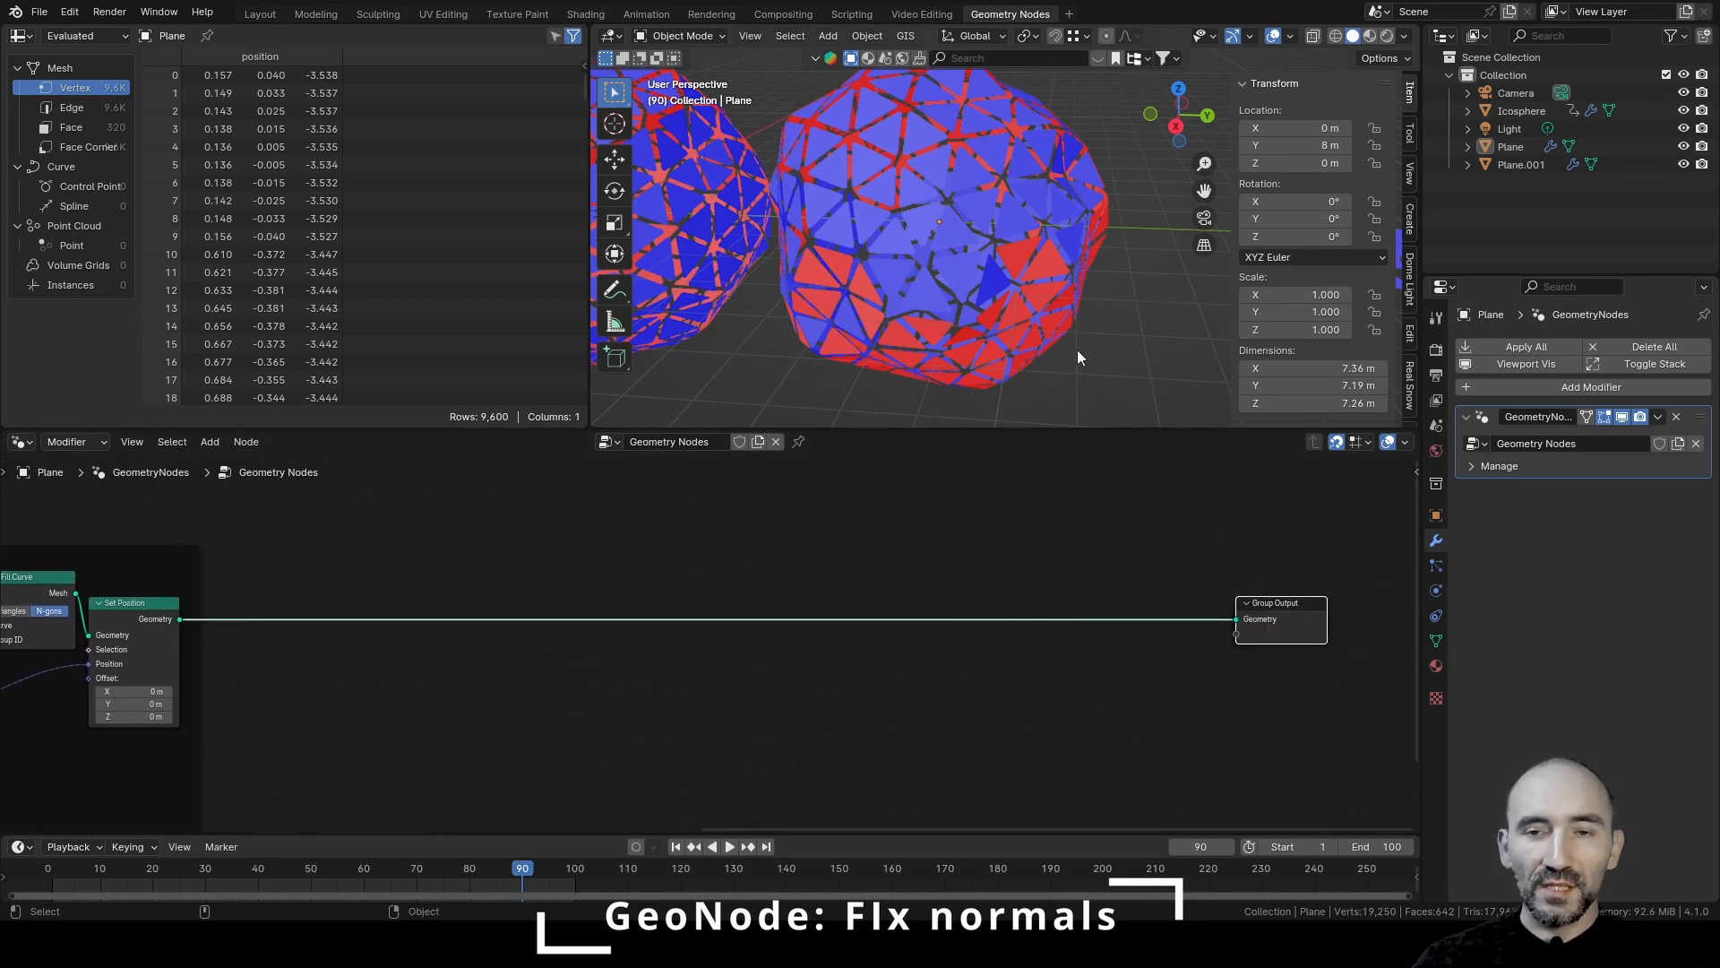
# Inspect the blue and red faces, then annotate arrows from the sphere's center to its plates and along their normals
pyautogui.click(964, 229)
pyautogui.scroll(2, 961, 229)
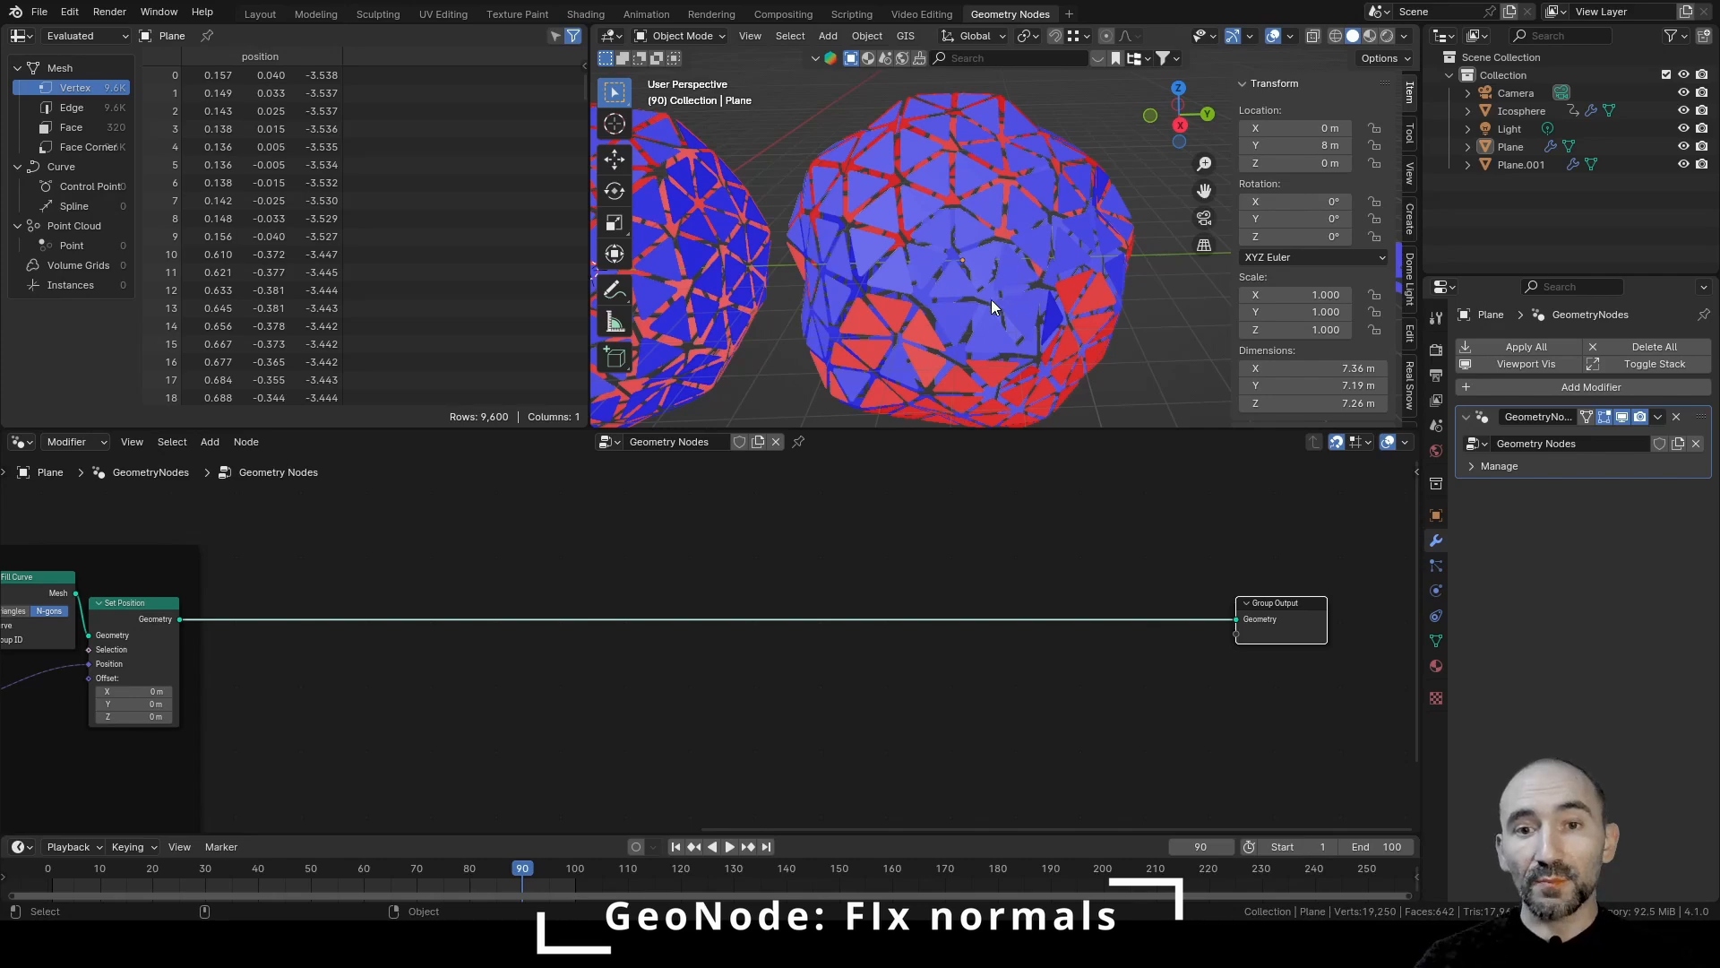
pyautogui.moveTo(982, 260); pyautogui.dragTo(1021, 263, button='middle')
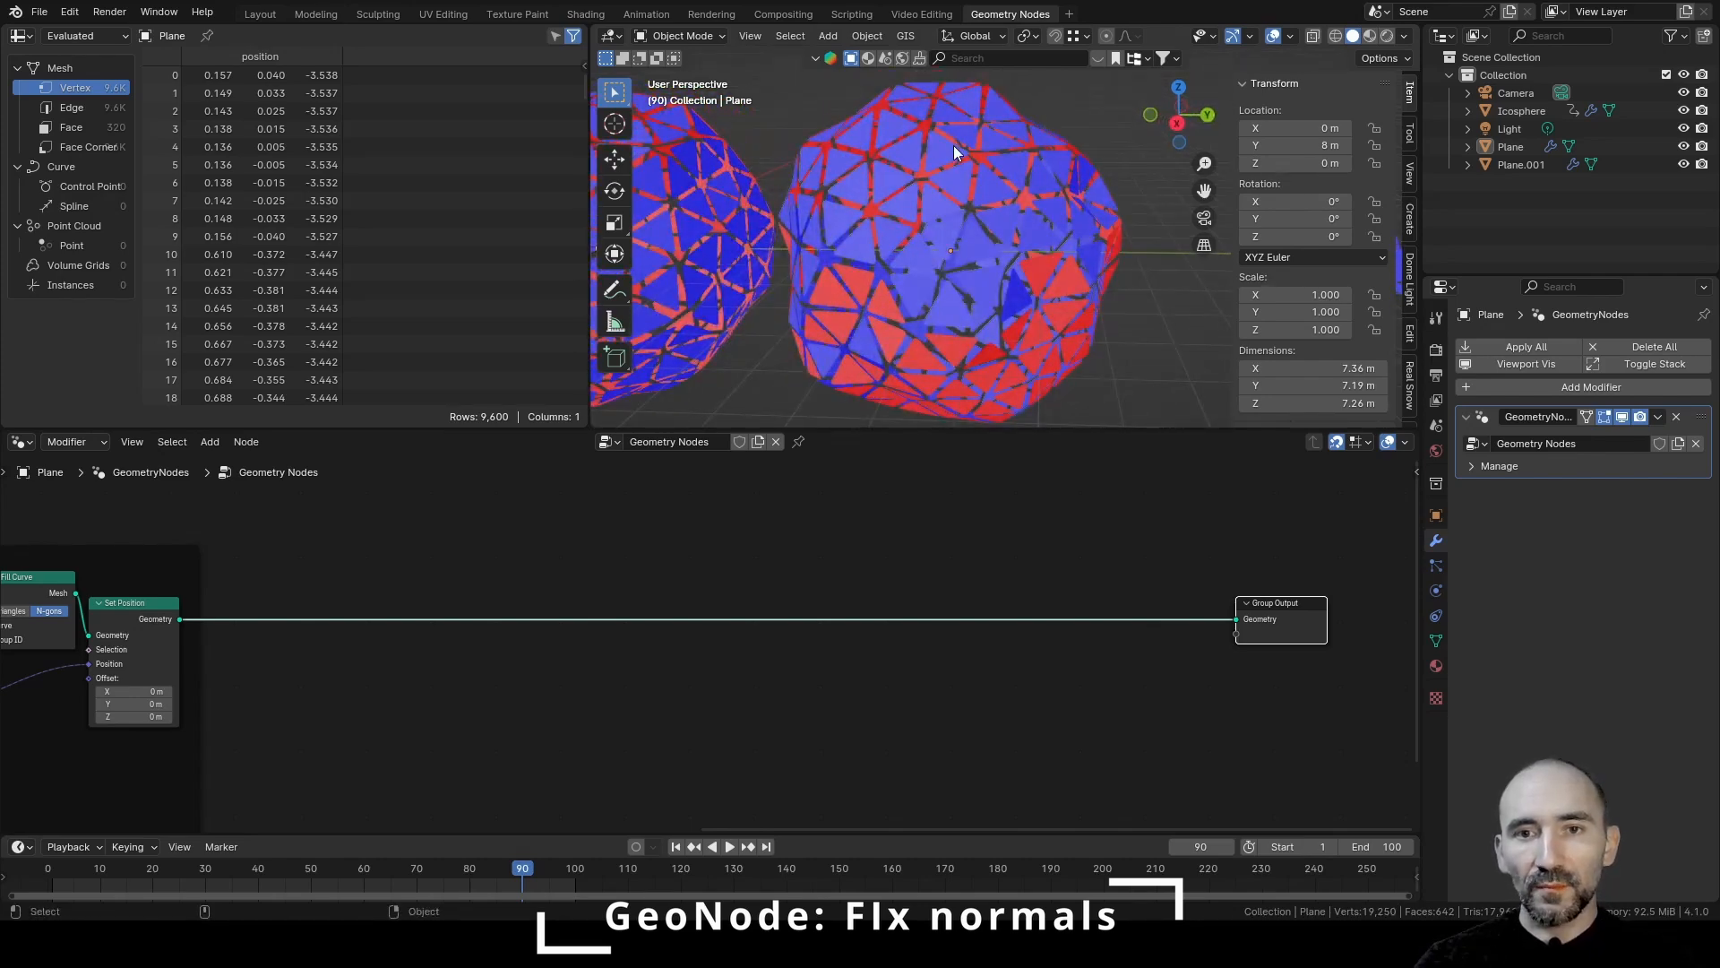
pyautogui.click(922, 239)
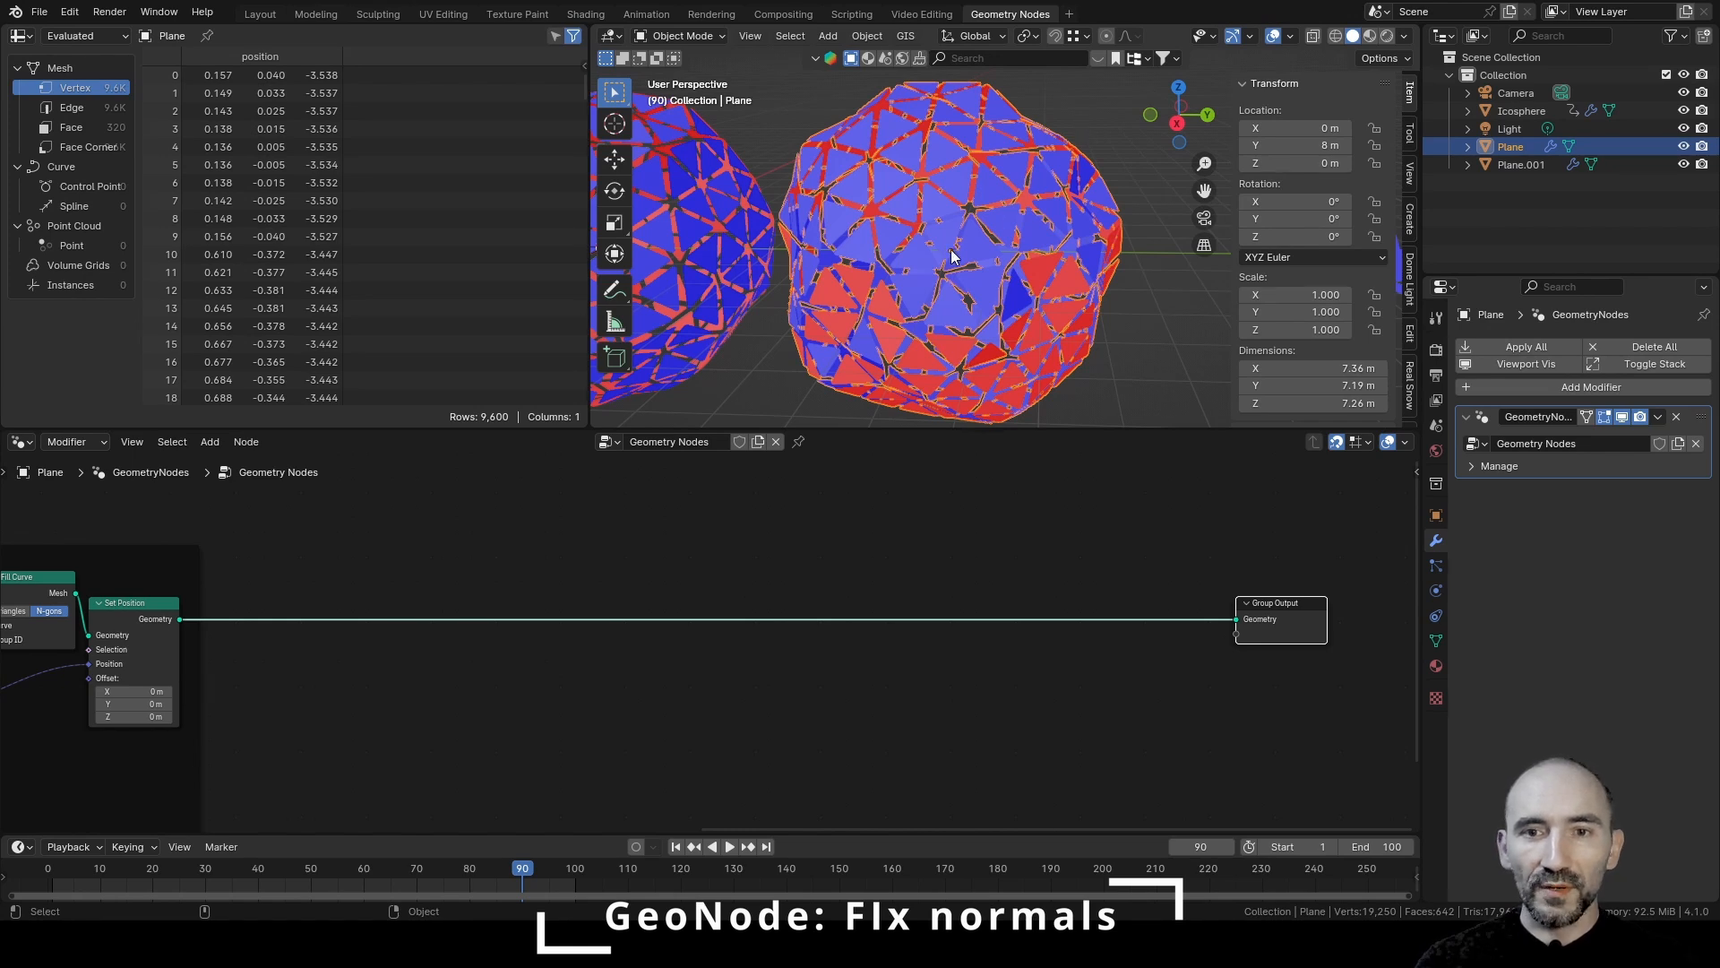
pyautogui.hotkey('alt', 'a')
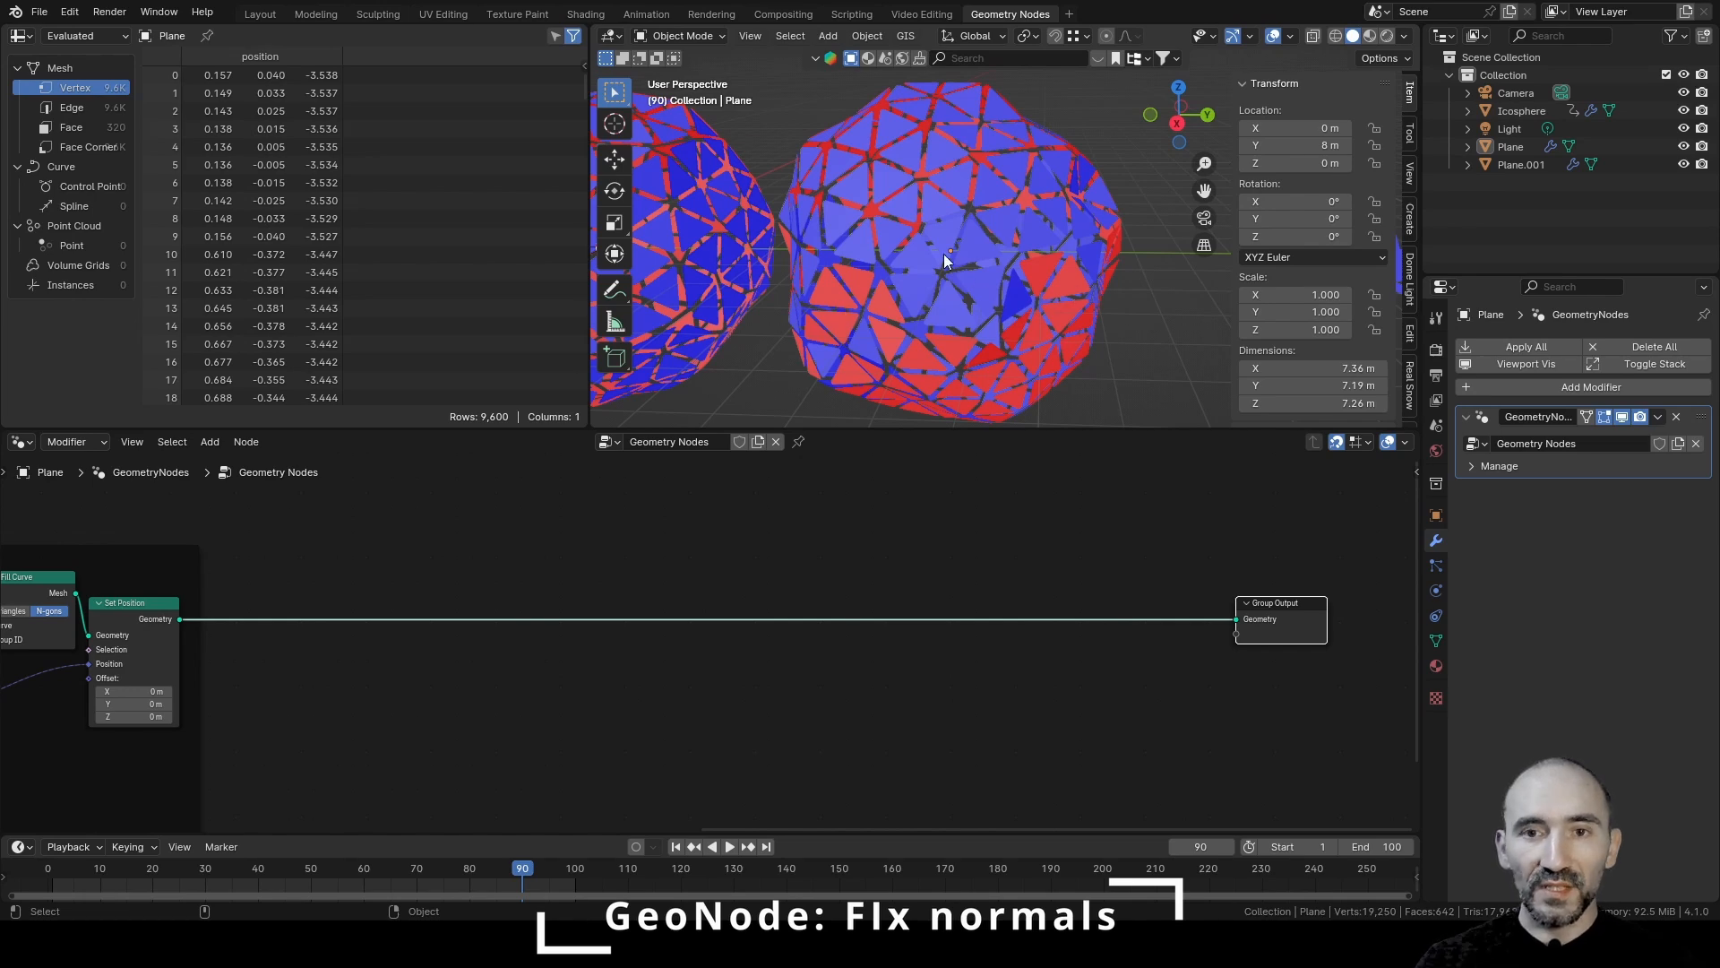
pyautogui.click(553, 560)
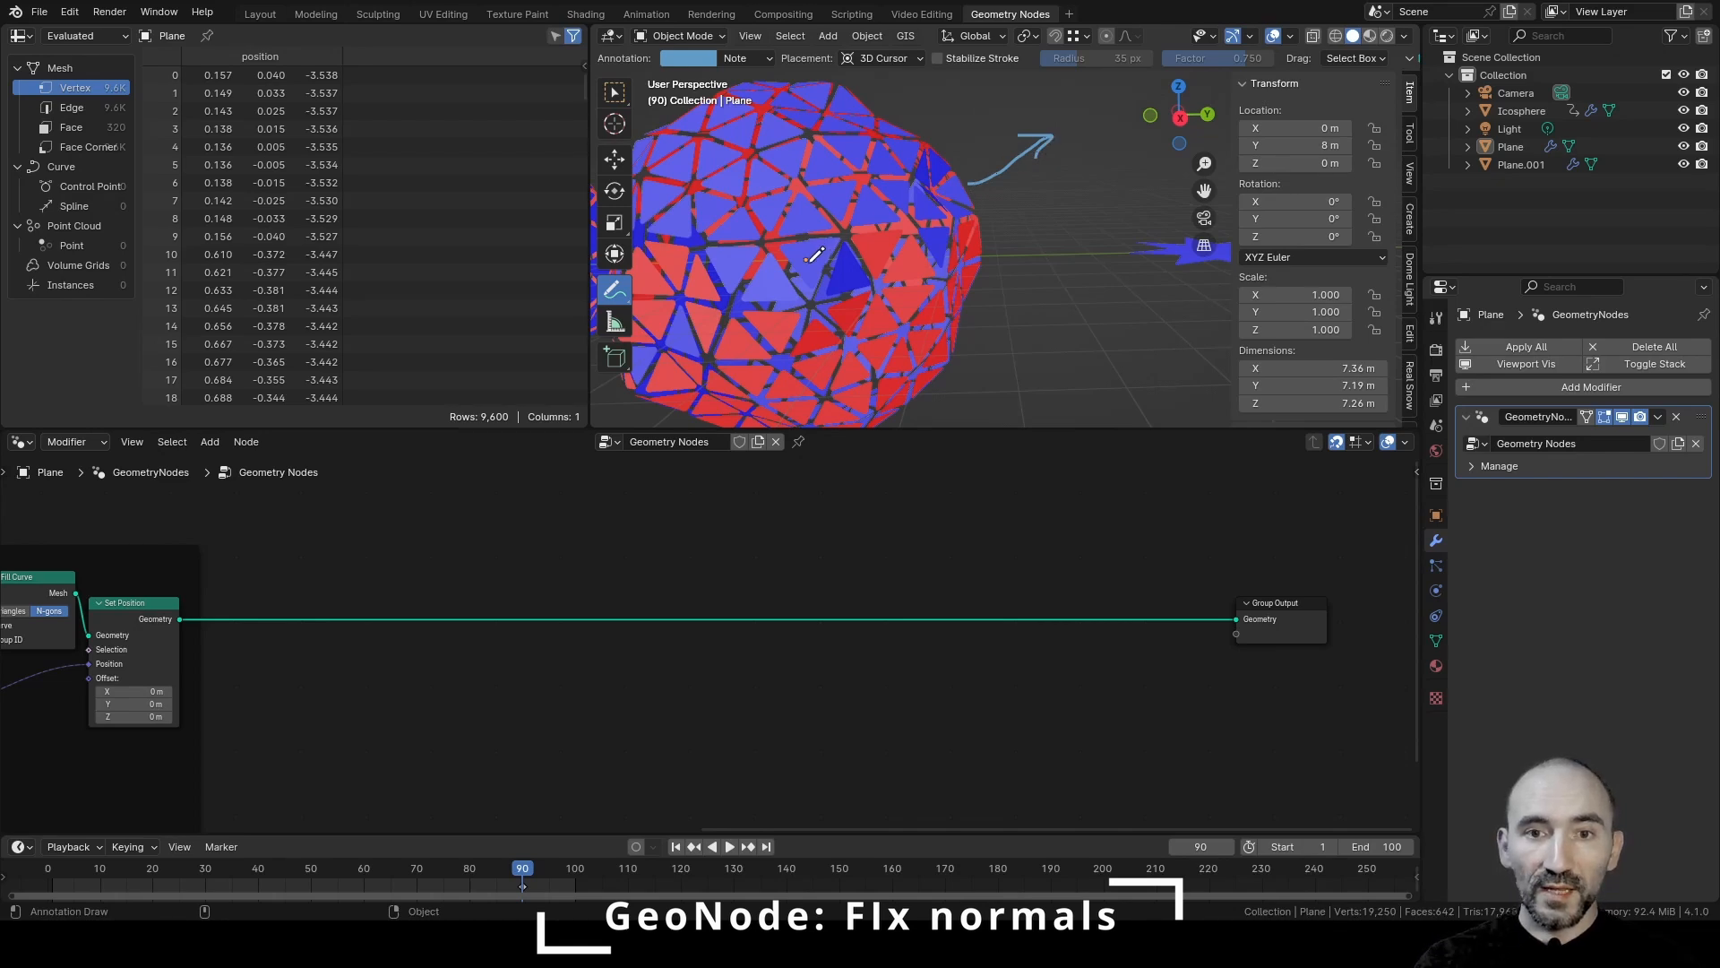
pyautogui.moveTo(808, 261)
pyautogui.mouseDown()
pyautogui.moveTo(960, 177)
pyautogui.moveTo(926, 185)
pyautogui.moveTo(953, 195)
pyautogui.moveTo(936, 211)
pyautogui.mouseUp()
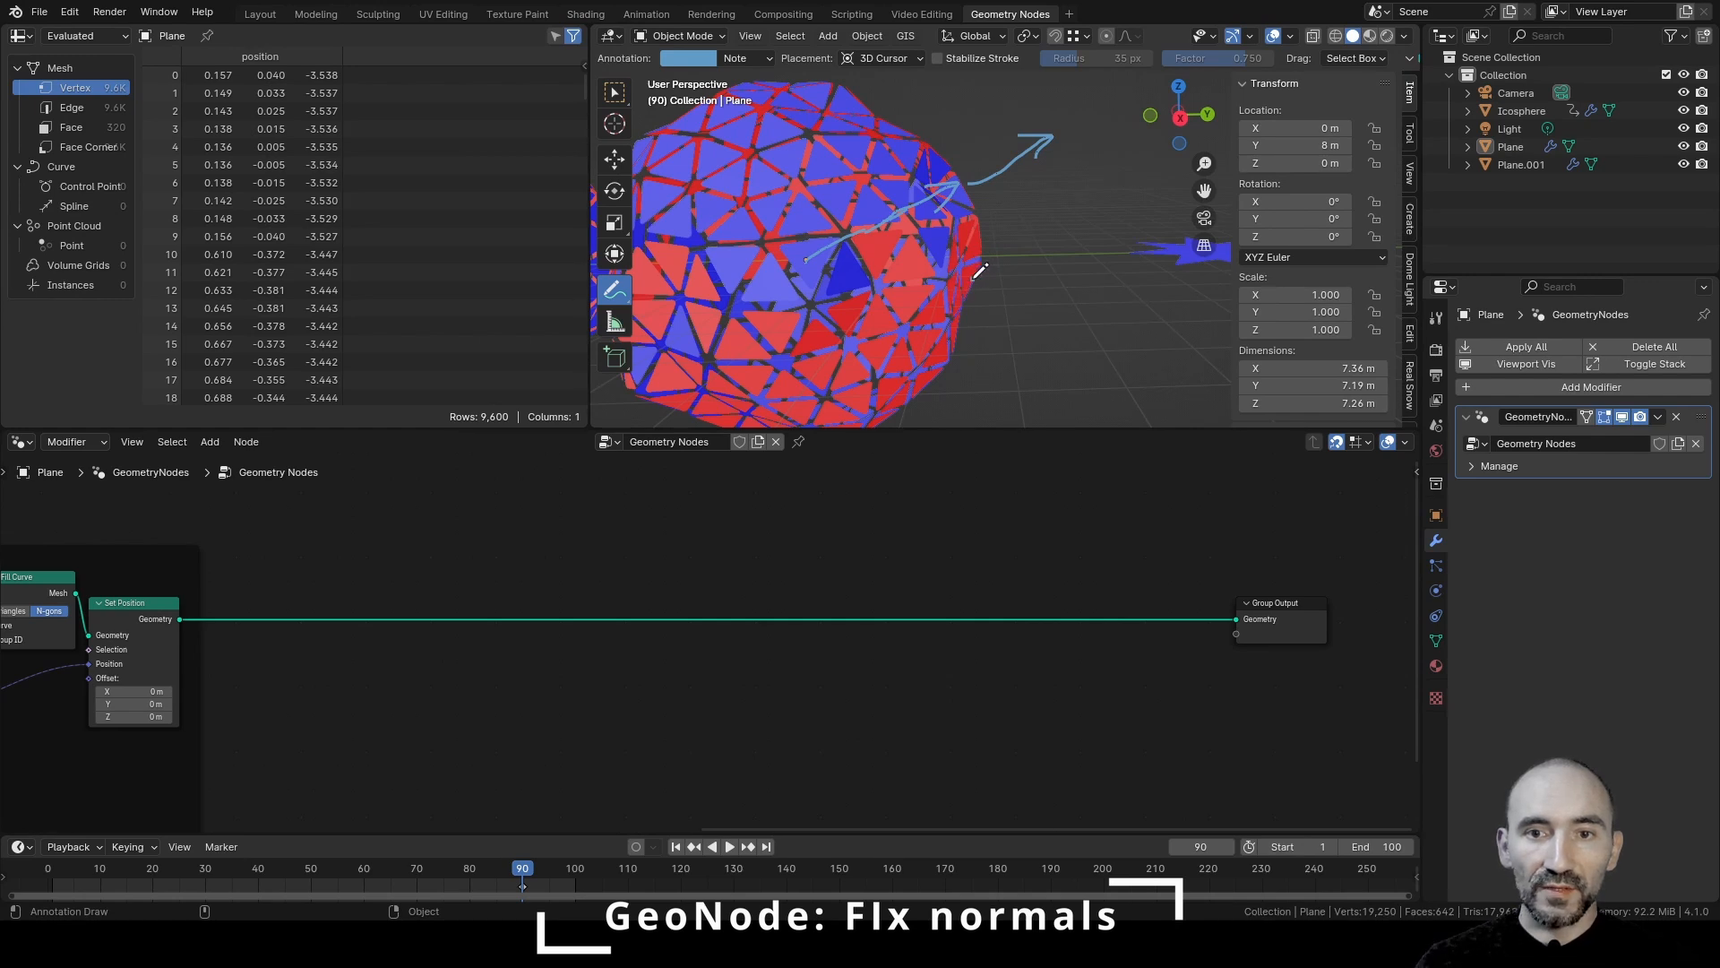
pyautogui.moveTo(976, 277)
pyautogui.mouseDown()
pyautogui.moveTo(903, 275)
pyautogui.moveTo(920, 282)
pyautogui.mouseUp()
pyautogui.moveTo(807, 260)
pyautogui.mouseDown()
pyautogui.moveTo(977, 274)
pyautogui.moveTo(951, 280)
pyautogui.mouseUp()
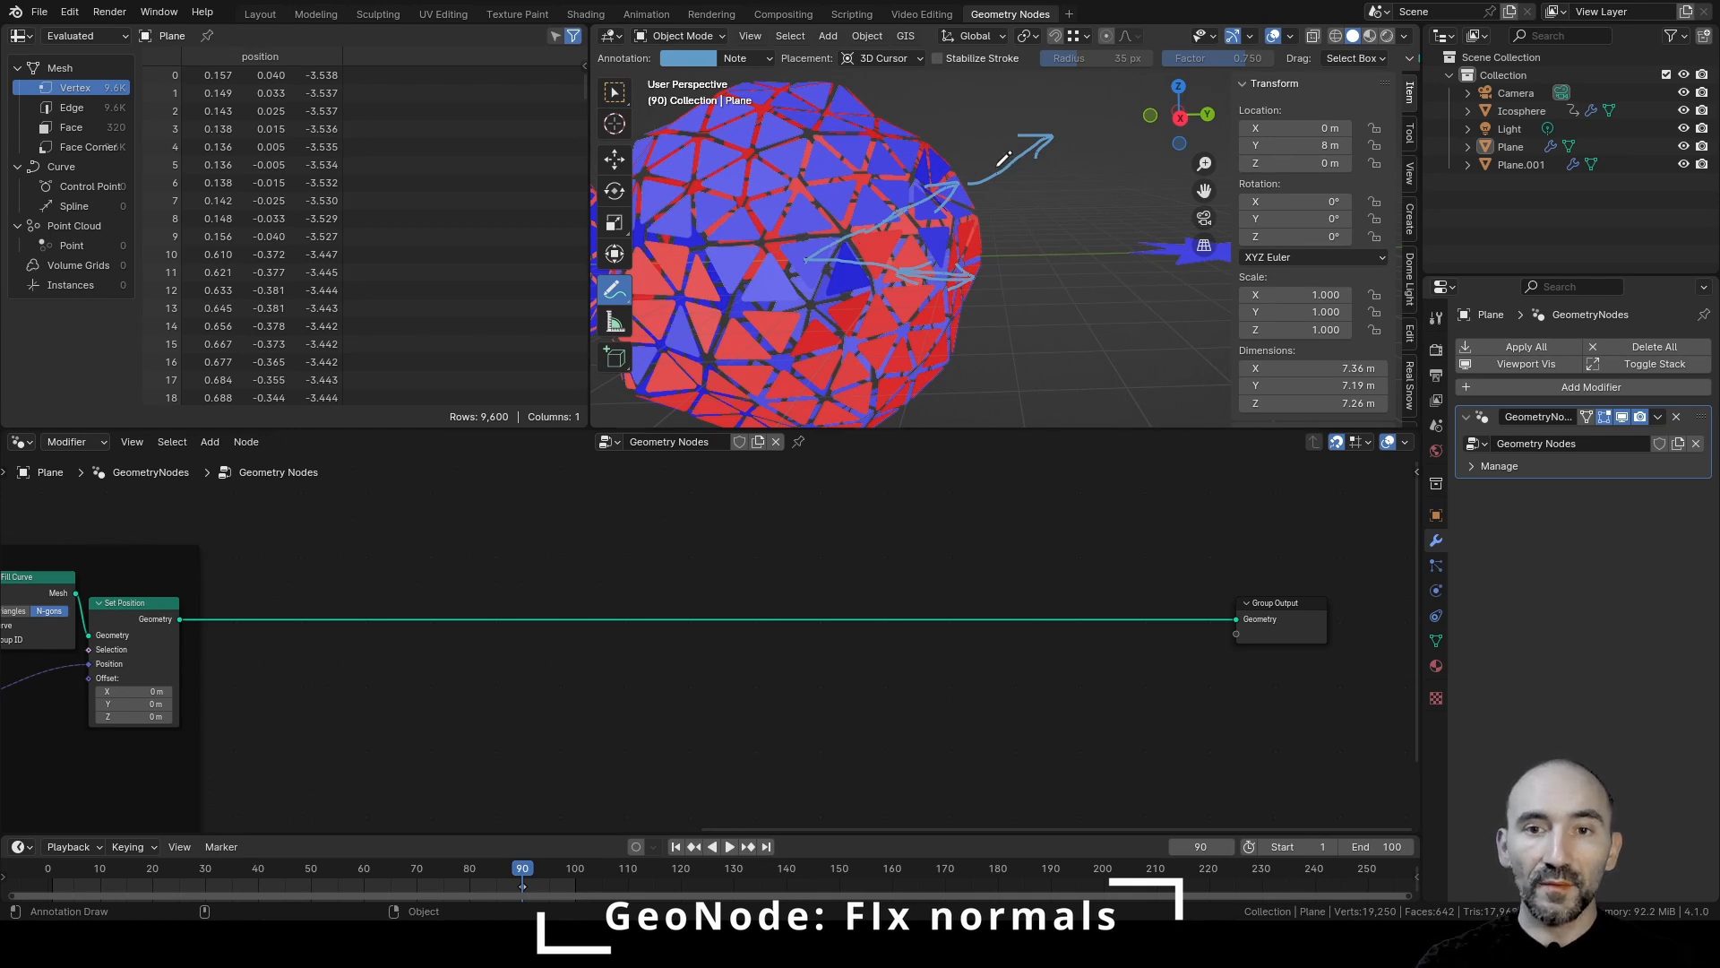
# Annotate a tangent line across the outward arrow's base, with one extra arrow on each side of the normal
pyautogui.moveTo(975, 154)
pyautogui.mouseDown()
pyautogui.moveTo(916, 173)
pyautogui.moveTo(910, 201)
pyautogui.mouseUp()
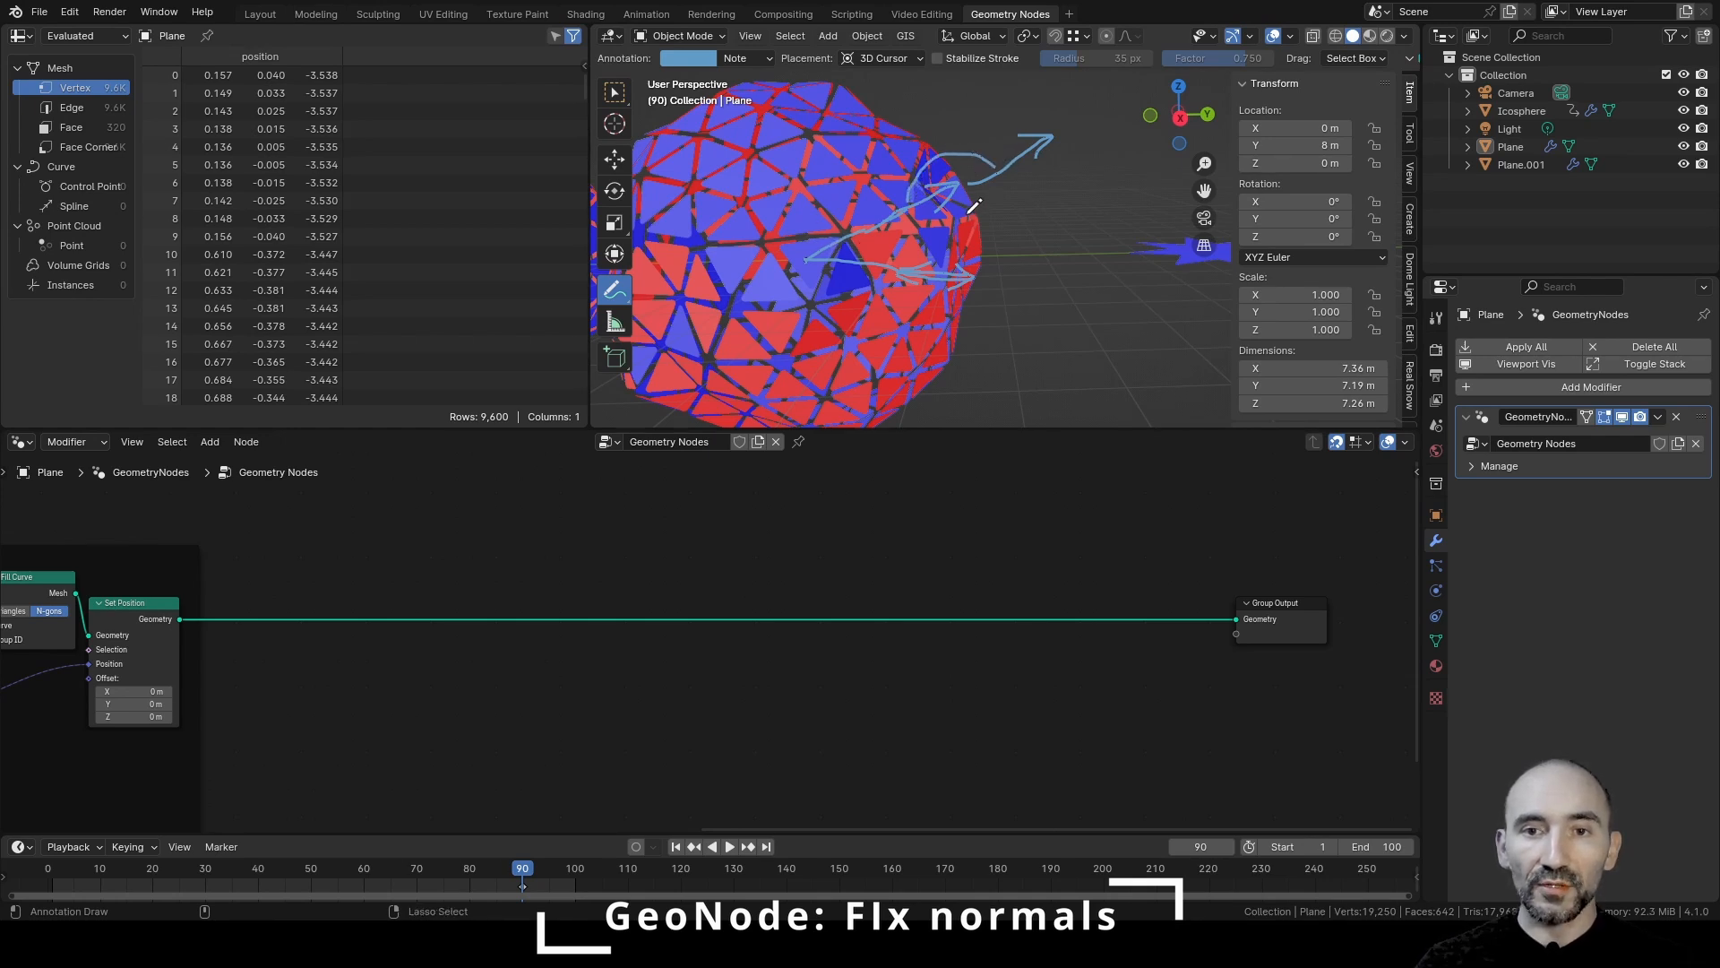
pyautogui.hotkey('ctrl', 'z')
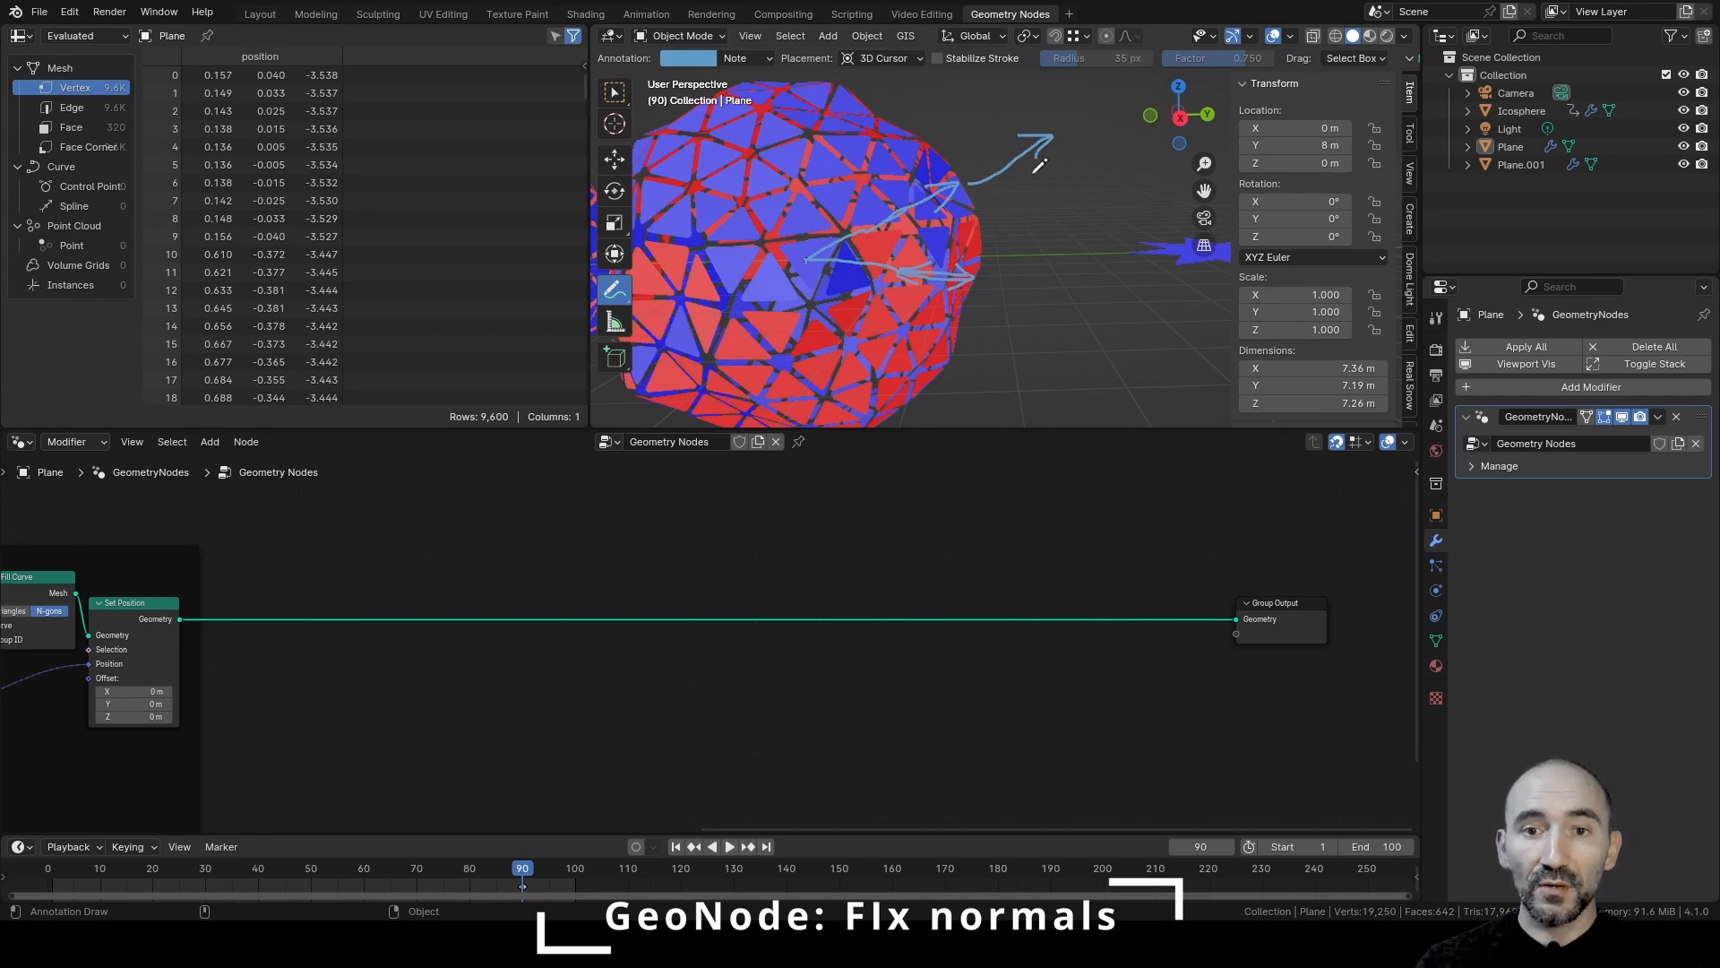
pyautogui.moveTo(911, 108); pyautogui.dragTo(1020, 253)
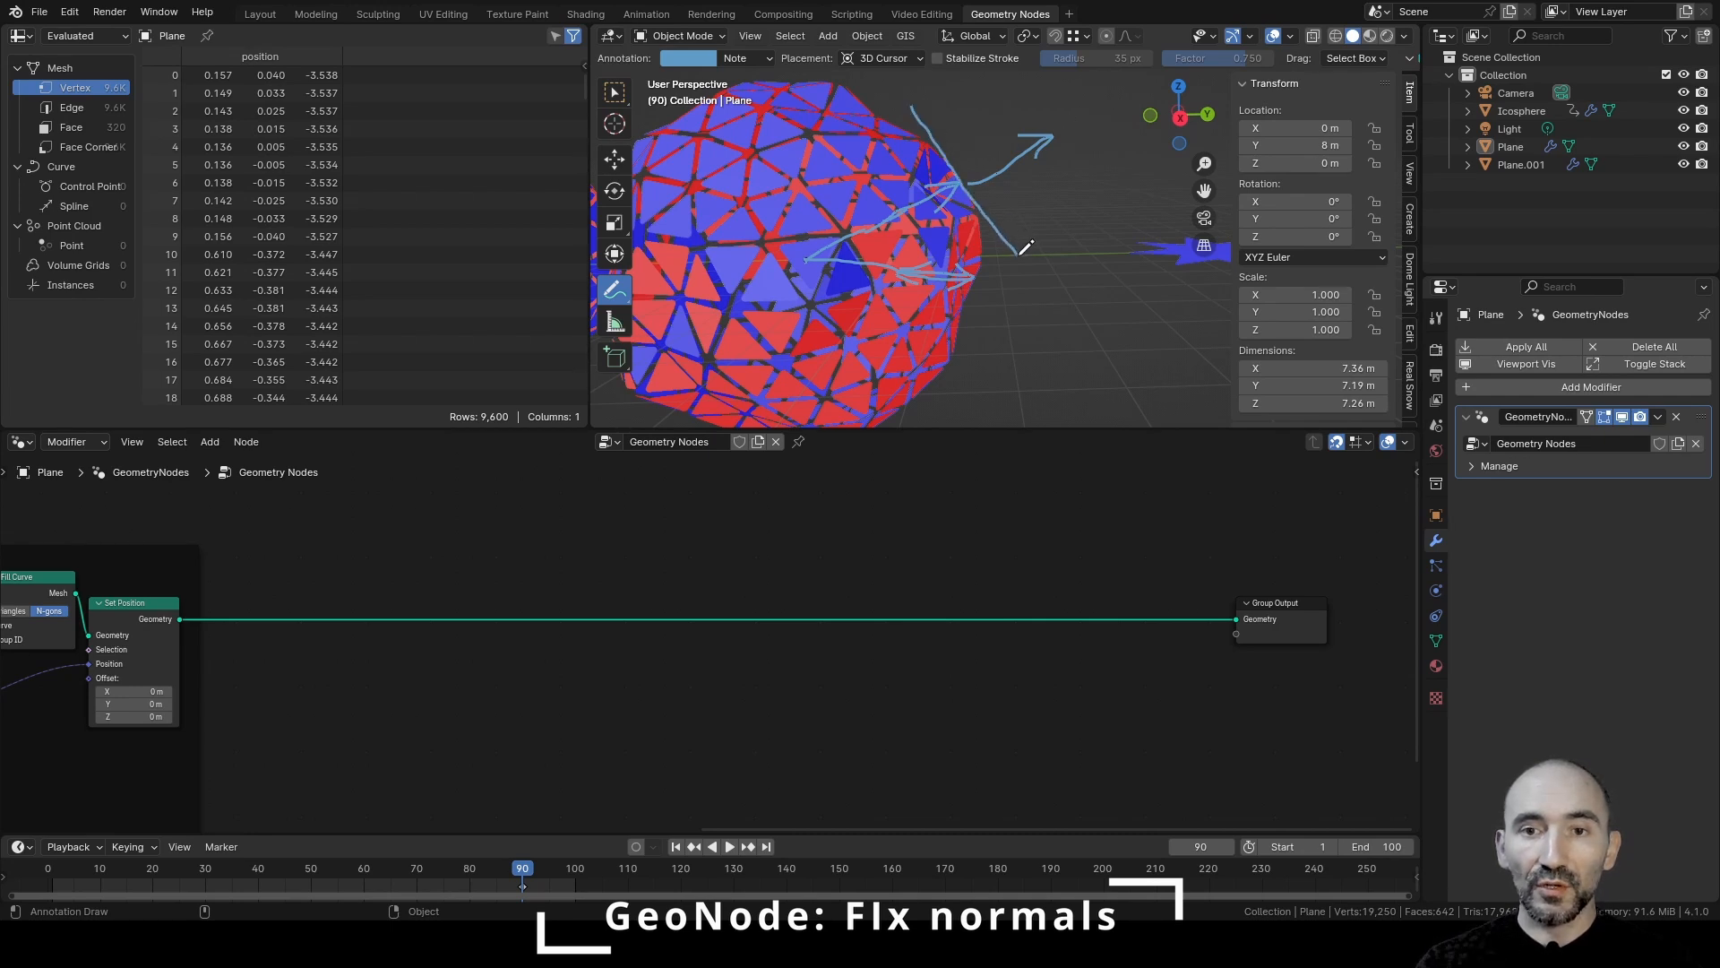
pyautogui.moveTo(963, 180); pyautogui.dragTo(993, 97)
pyautogui.moveTo(979, 110)
pyautogui.mouseDown()
pyautogui.moveTo(994, 97)
pyautogui.moveTo(996, 119)
pyautogui.mouseUp()
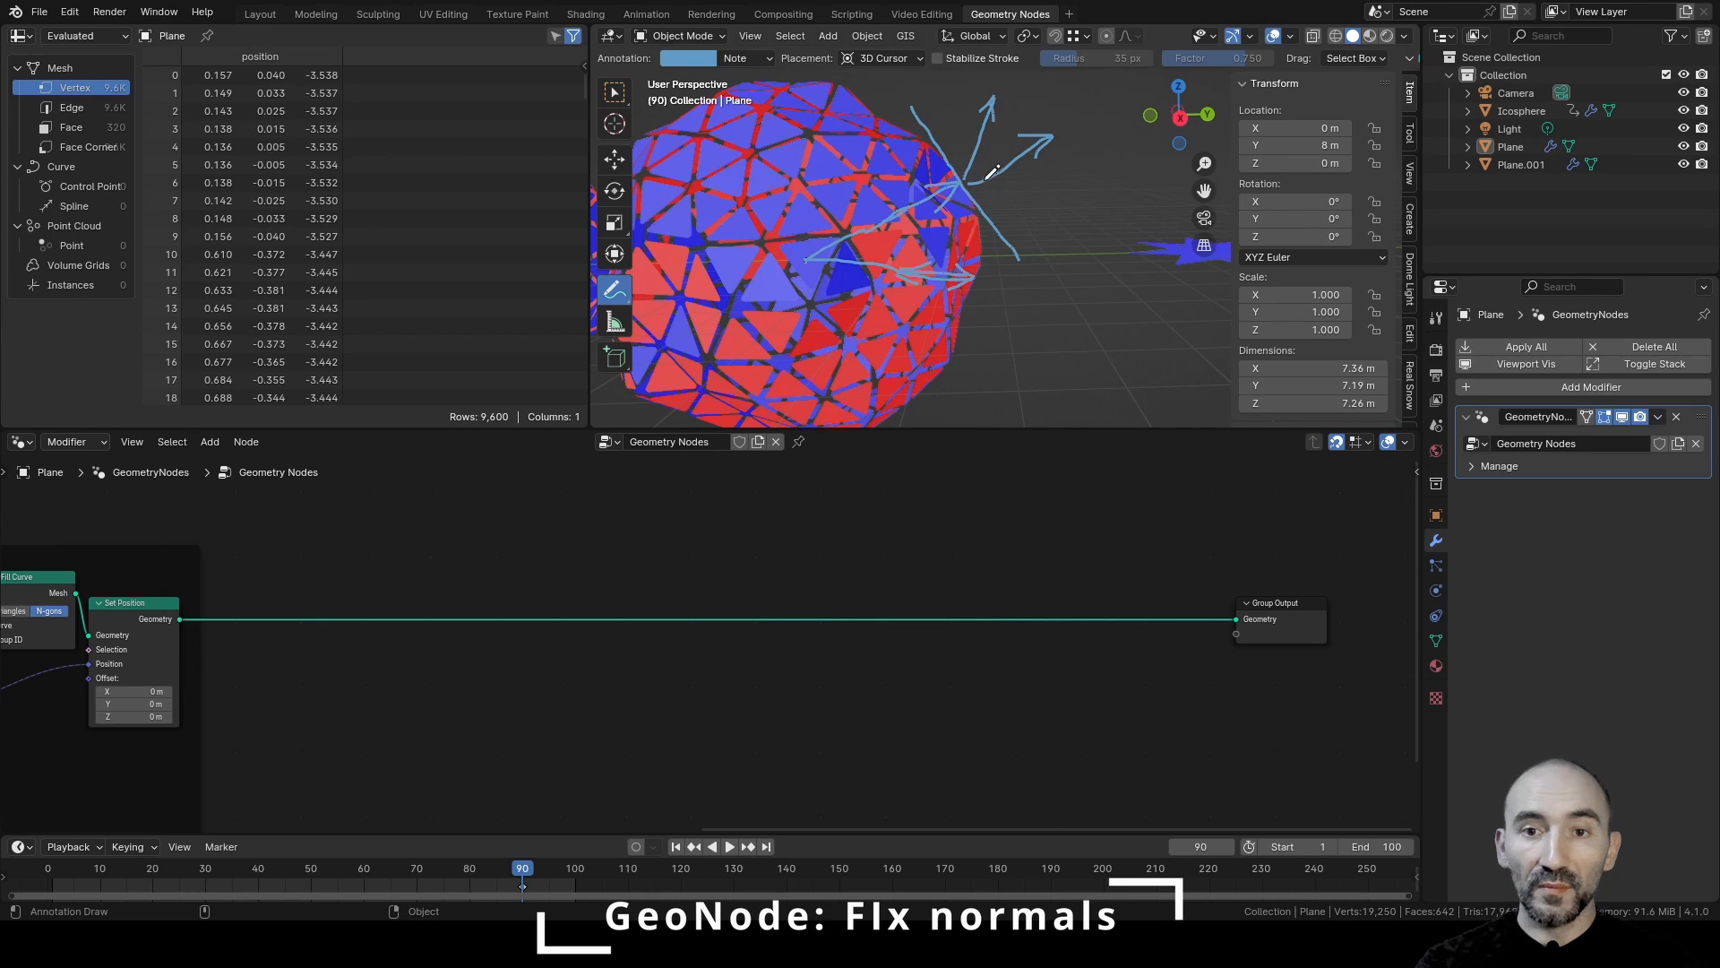
pyautogui.moveTo(963, 182)
pyautogui.mouseDown()
pyautogui.moveTo(1052, 214)
pyautogui.moveTo(1013, 224)
pyautogui.mouseUp()
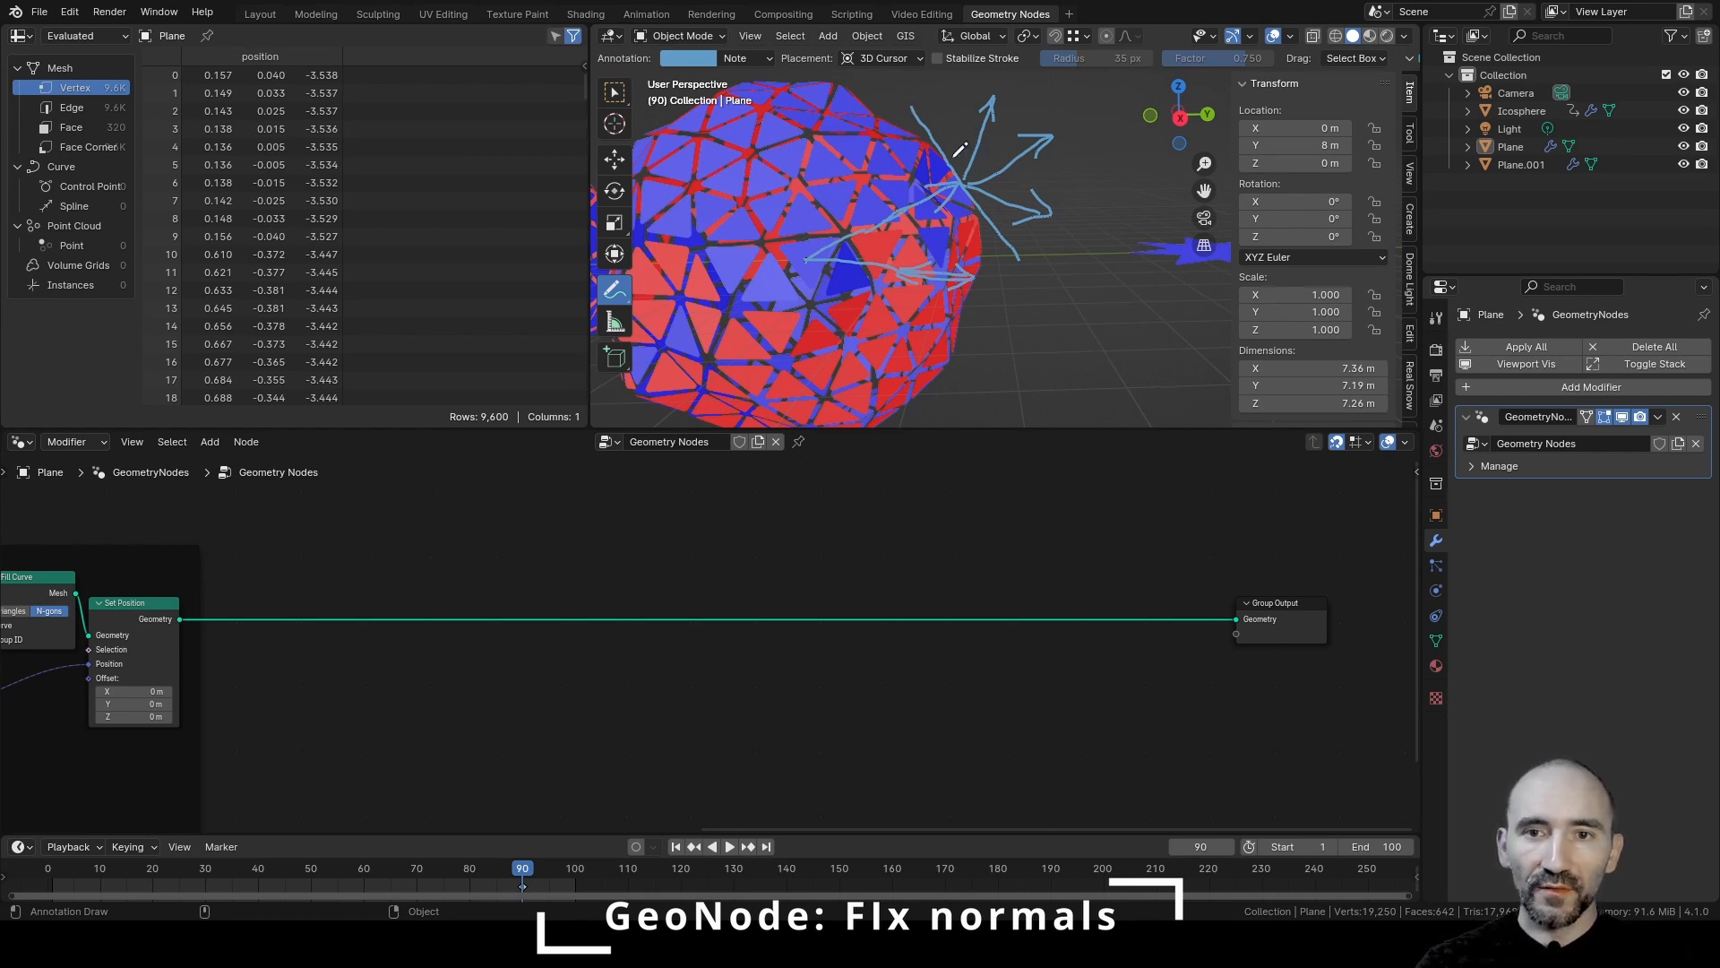
# Mark the angle around the outward arrow and label that arrow 1 and the tangent line 0
pyautogui.moveTo(963, 148)
pyautogui.mouseDown()
pyautogui.moveTo(994, 154)
pyautogui.moveTo(1003, 212)
pyautogui.moveTo(1047, 213)
pyautogui.mouseUp()
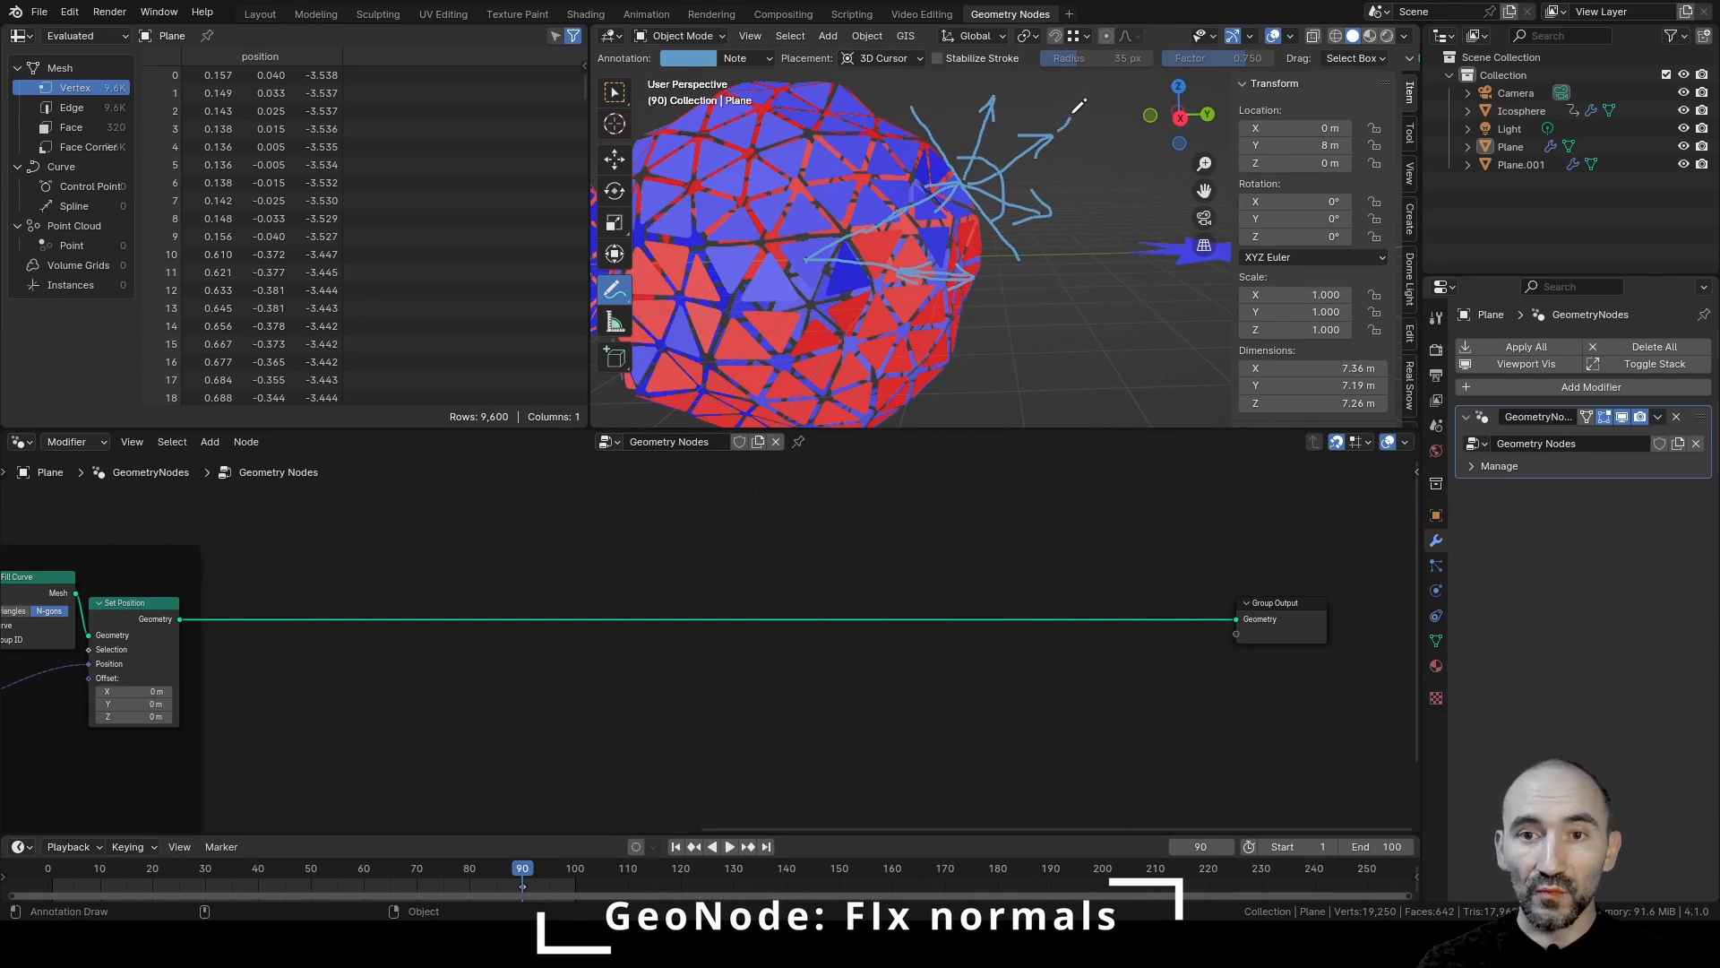
pyautogui.moveTo(1073, 114); pyautogui.dragTo(1073, 137)
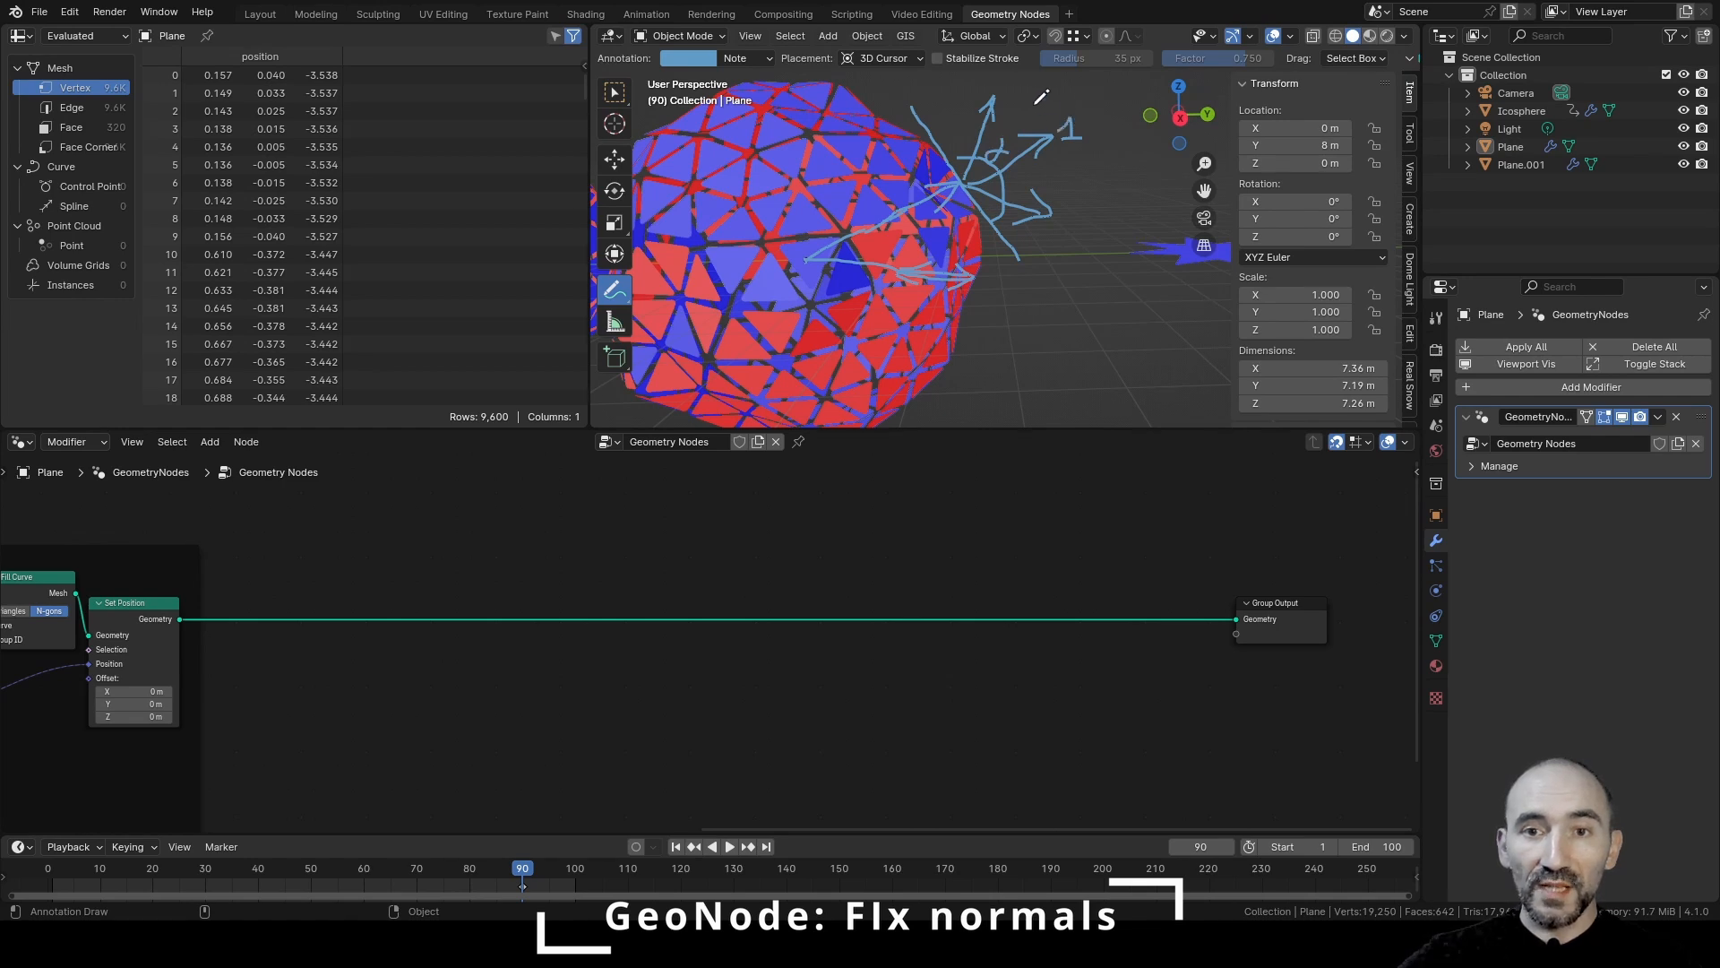
pyautogui.moveTo(891, 87); pyautogui.dragTo(905, 103)
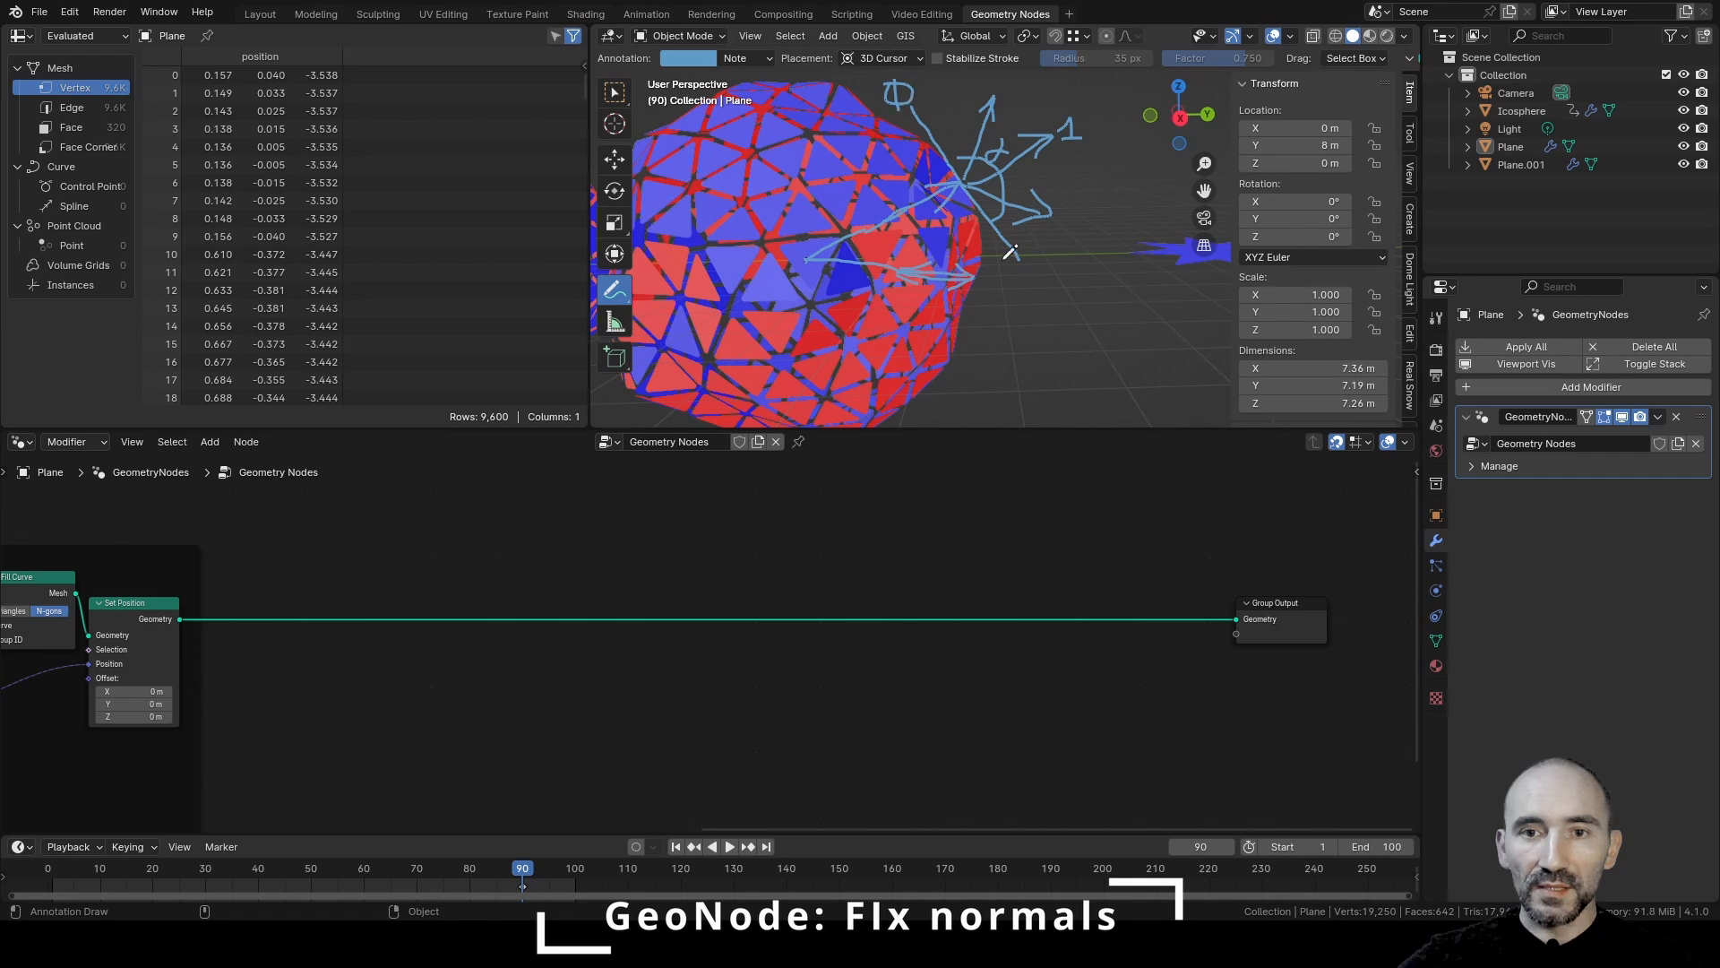
# Annotate 0 at the other end of the tangent line and -1 beside the inward-pointing arrow
pyautogui.moveTo(1033, 258)
pyautogui.mouseDown()
pyautogui.moveTo(1019, 277)
pyautogui.moveTo(1039, 267)
pyautogui.moveTo(1038, 286)
pyautogui.mouseUp()
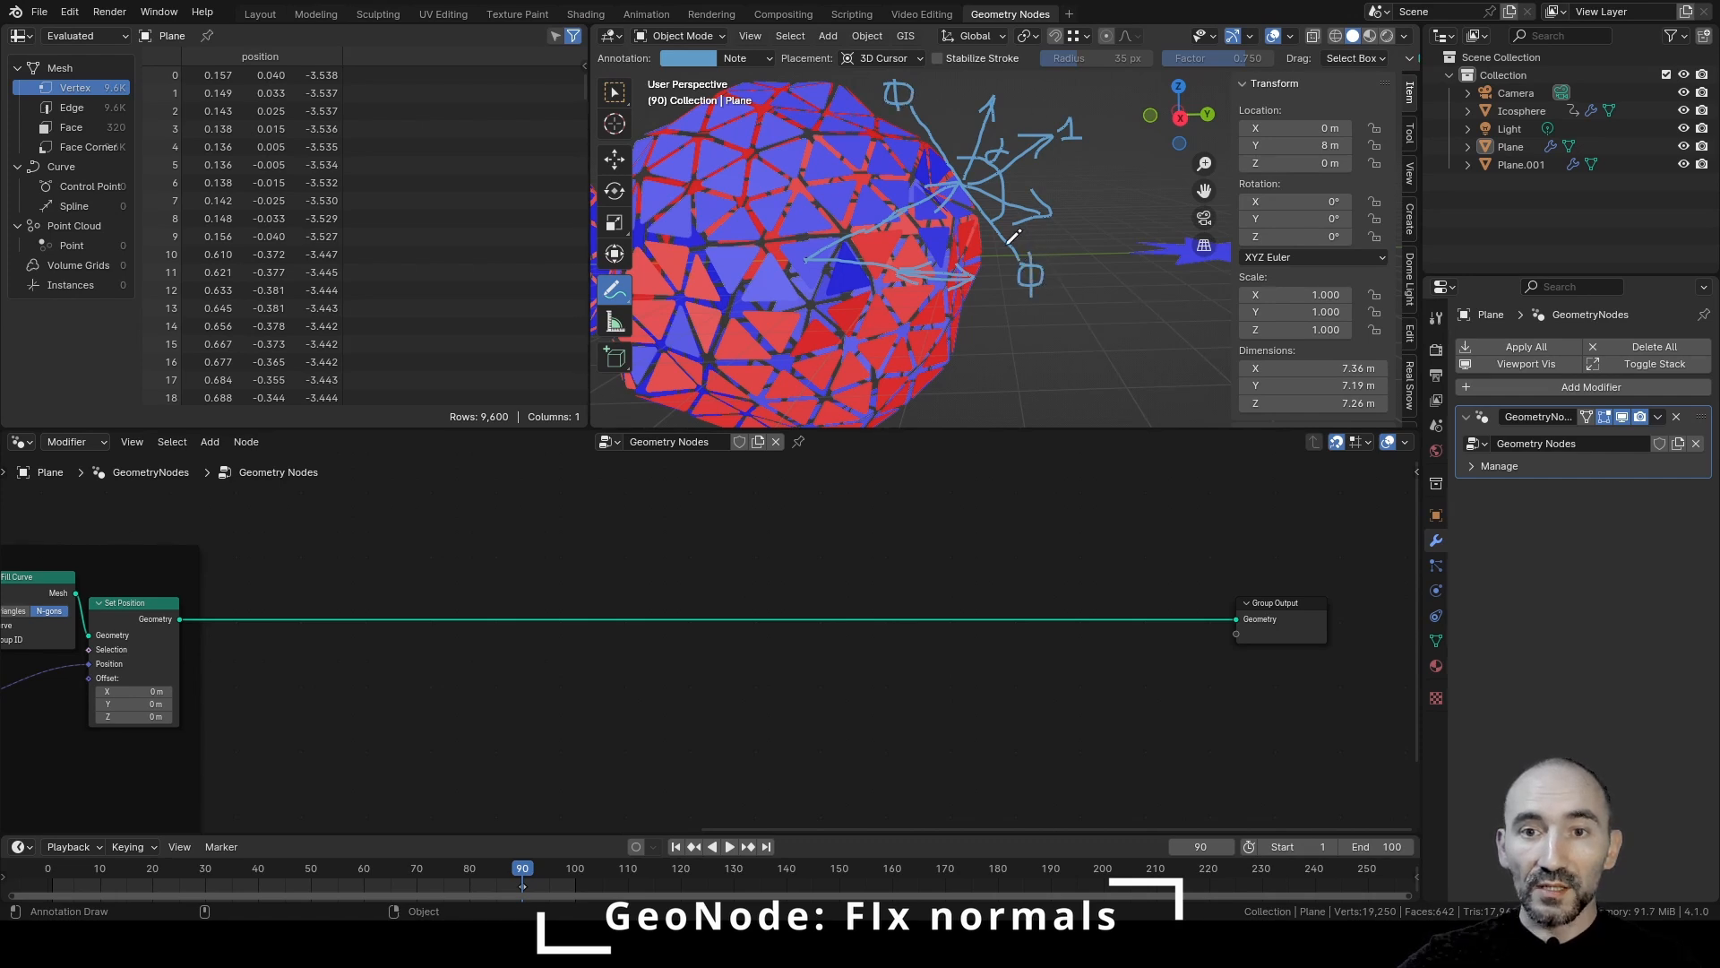
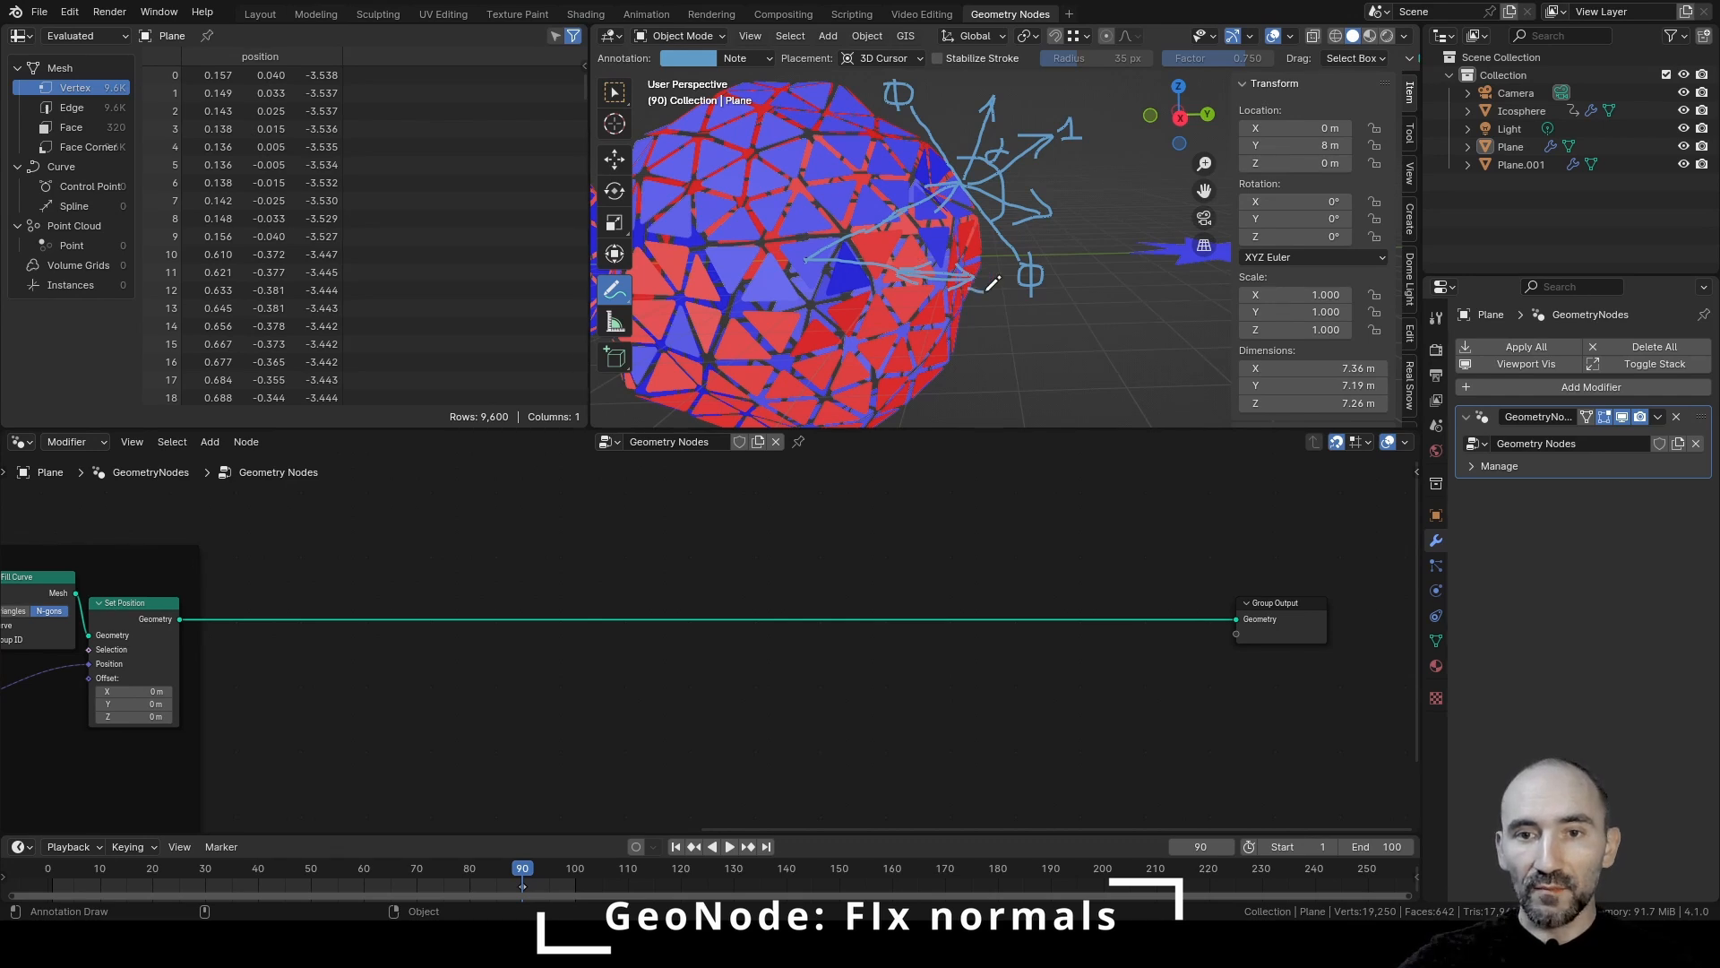
pyautogui.moveTo(992, 280); pyautogui.dragTo(1002, 298)
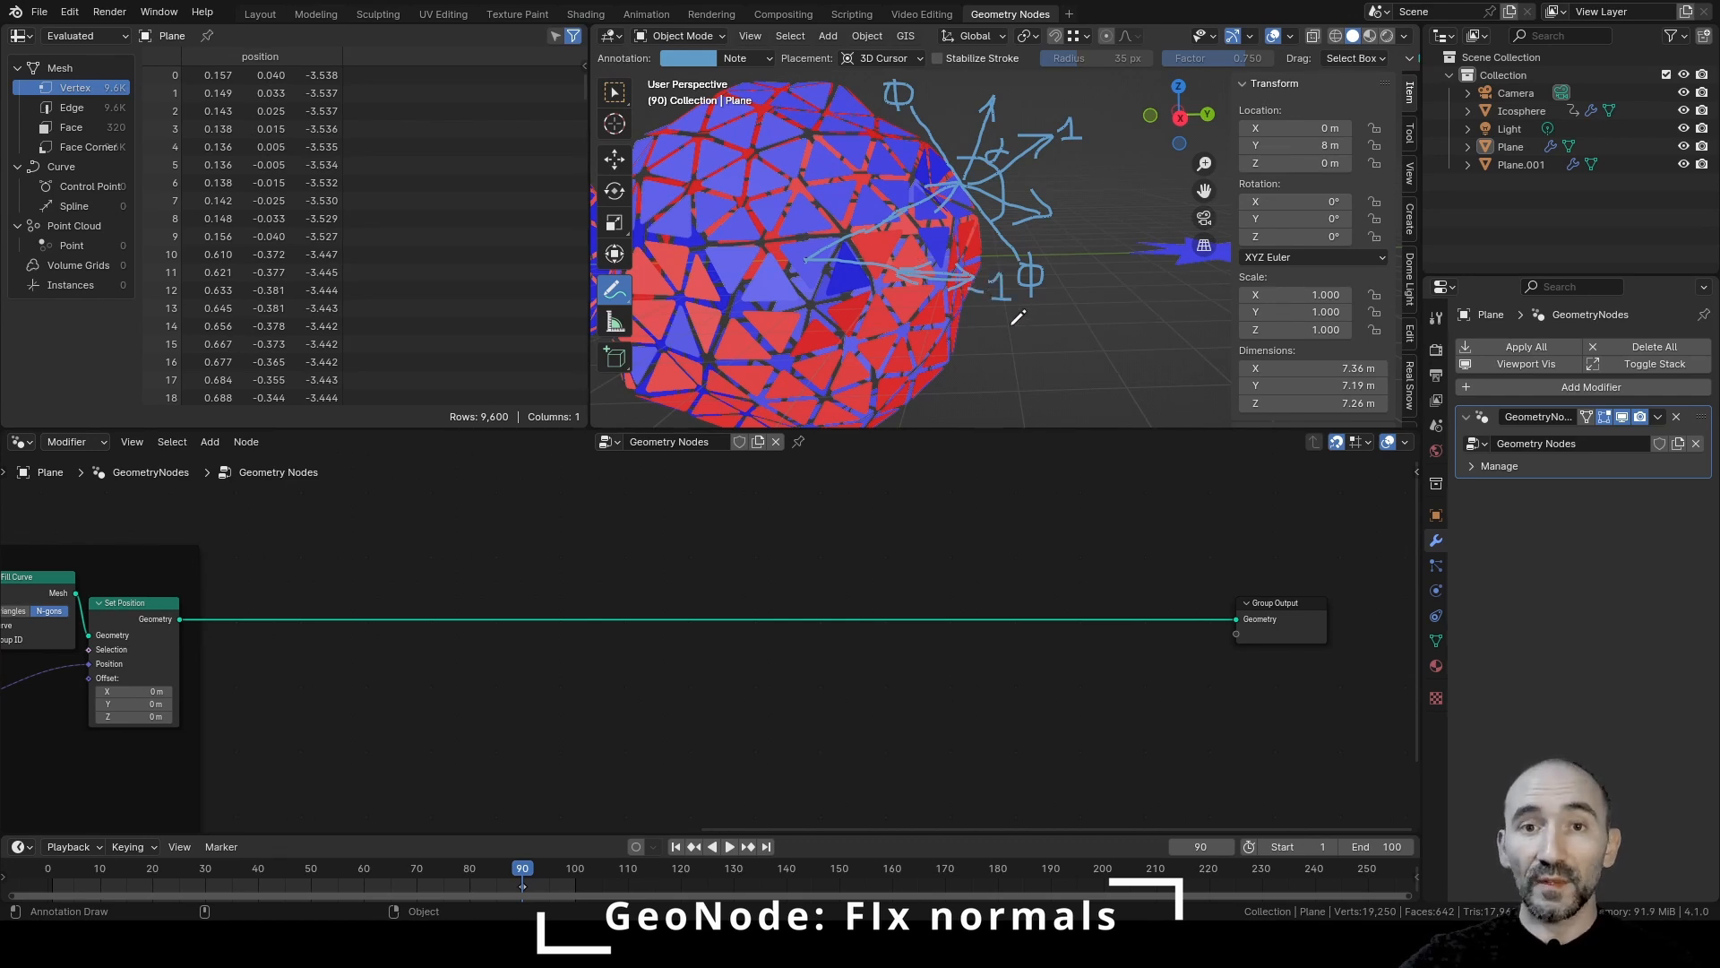
# Add a Normal node and a Position node beneath the geometry link after the Bevel vertices frame
pyautogui.press('F3')
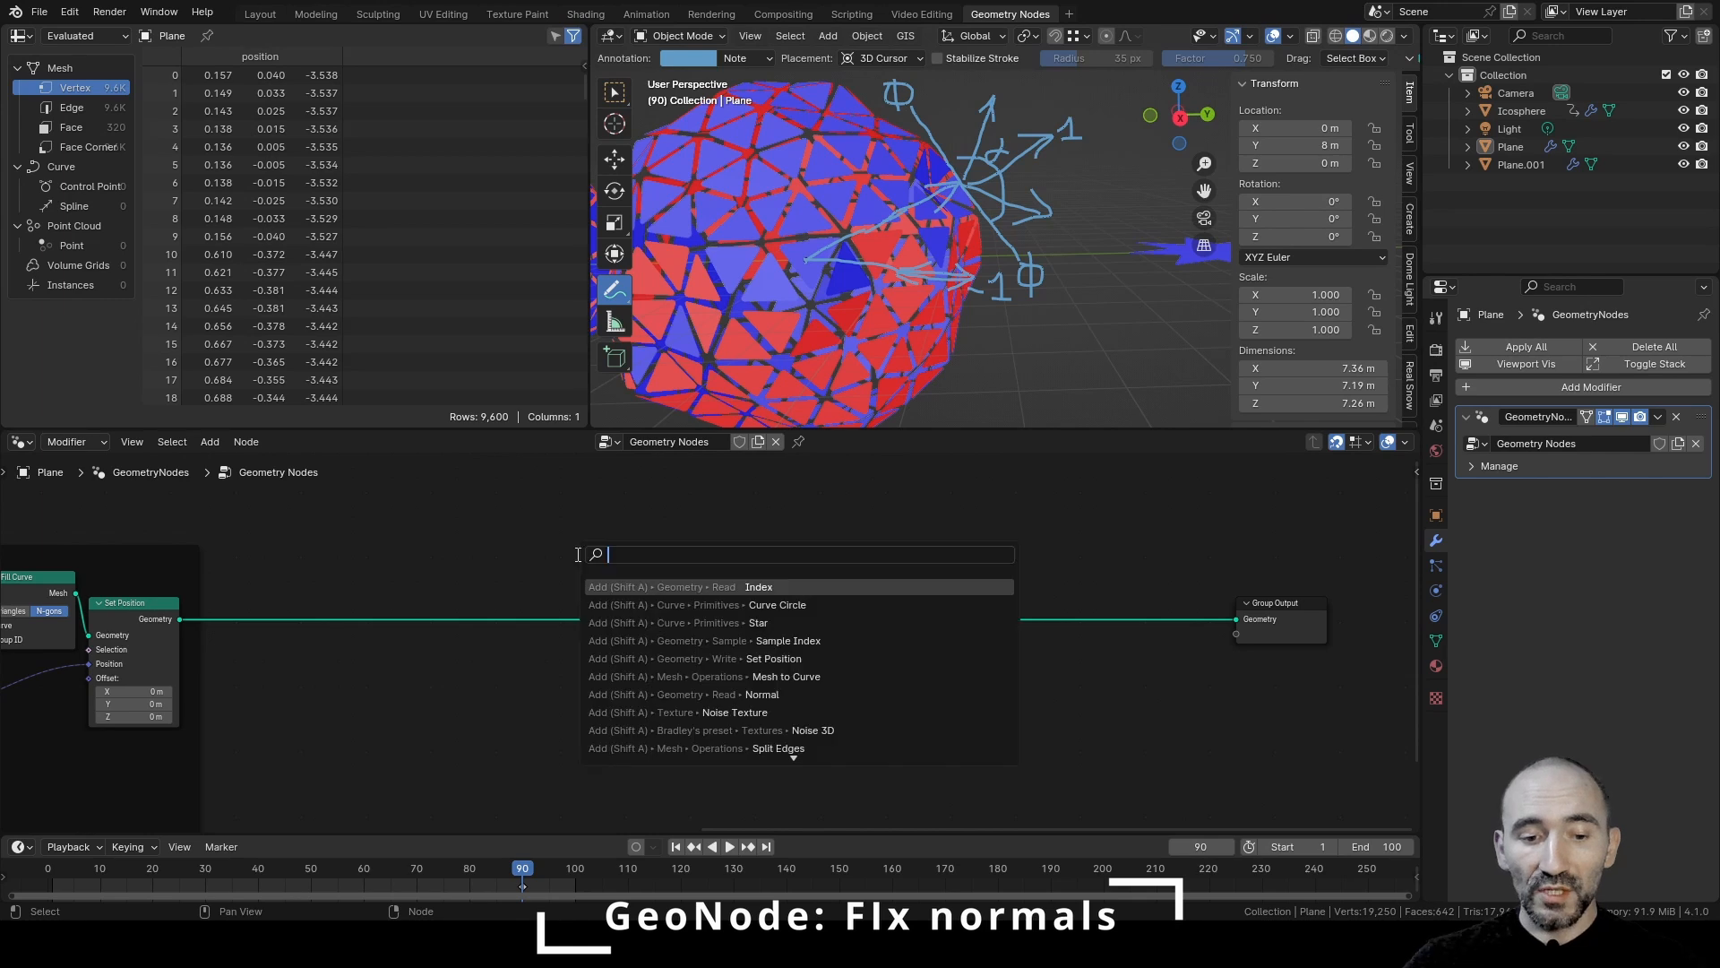
pyautogui.write('normal')
pyautogui.press('Return')
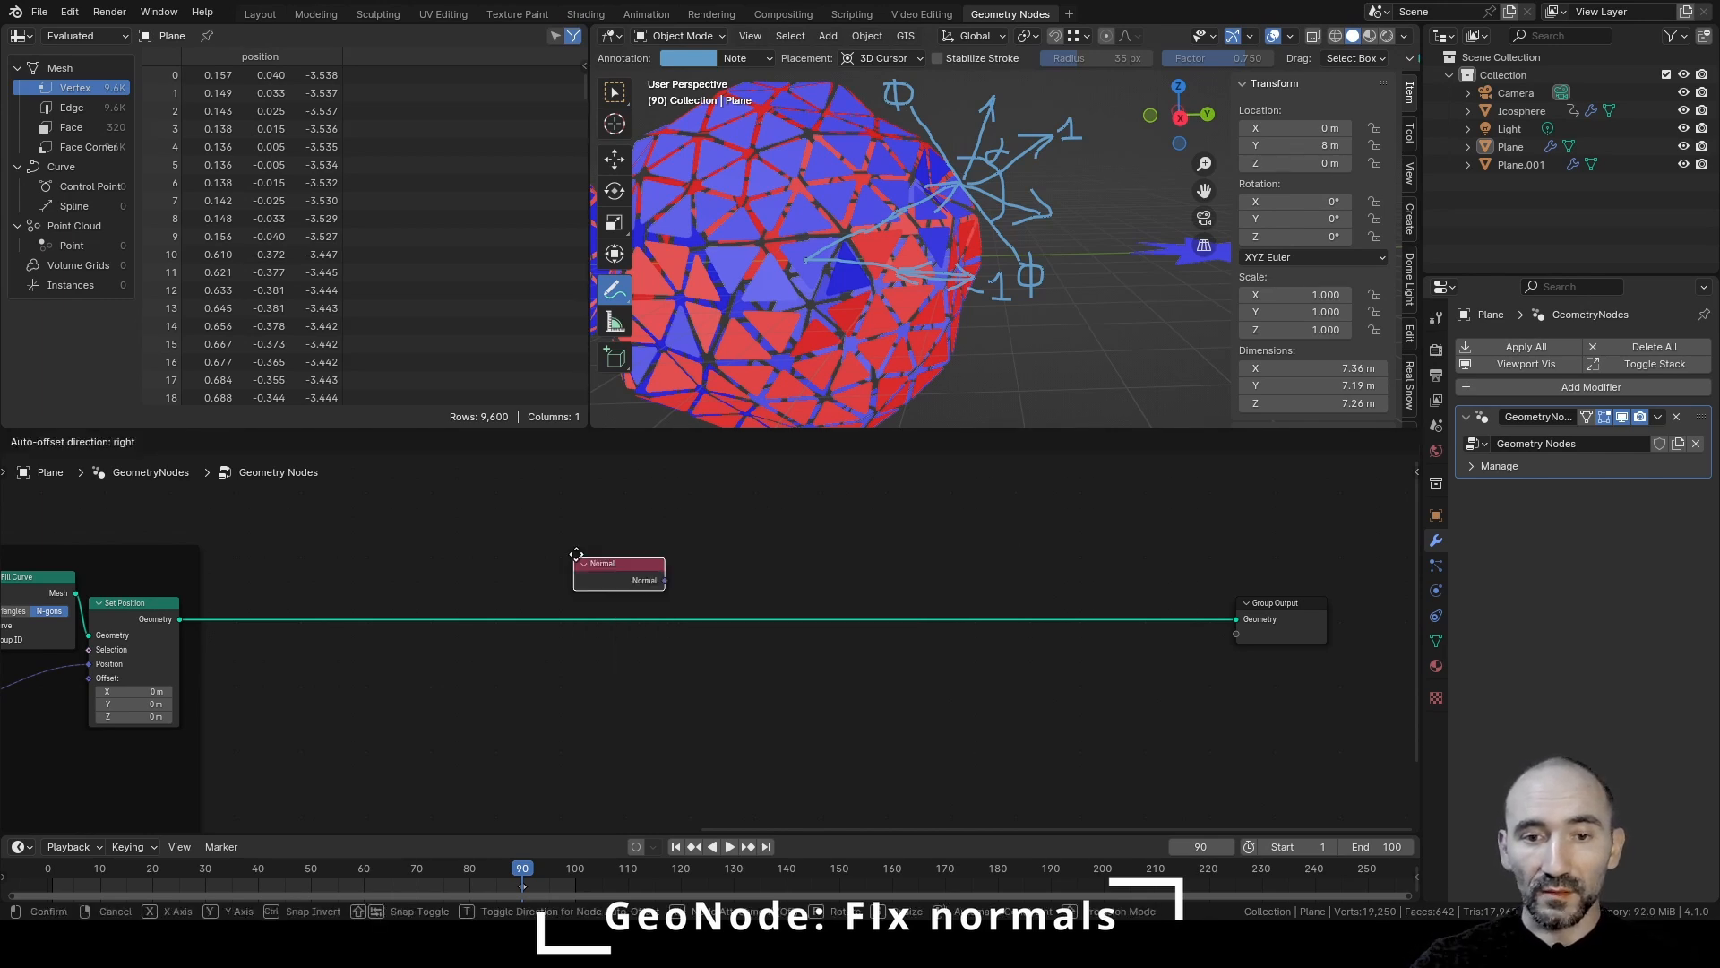
pyautogui.click(320, 642)
pyautogui.press('F3')
pyautogui.write('position')
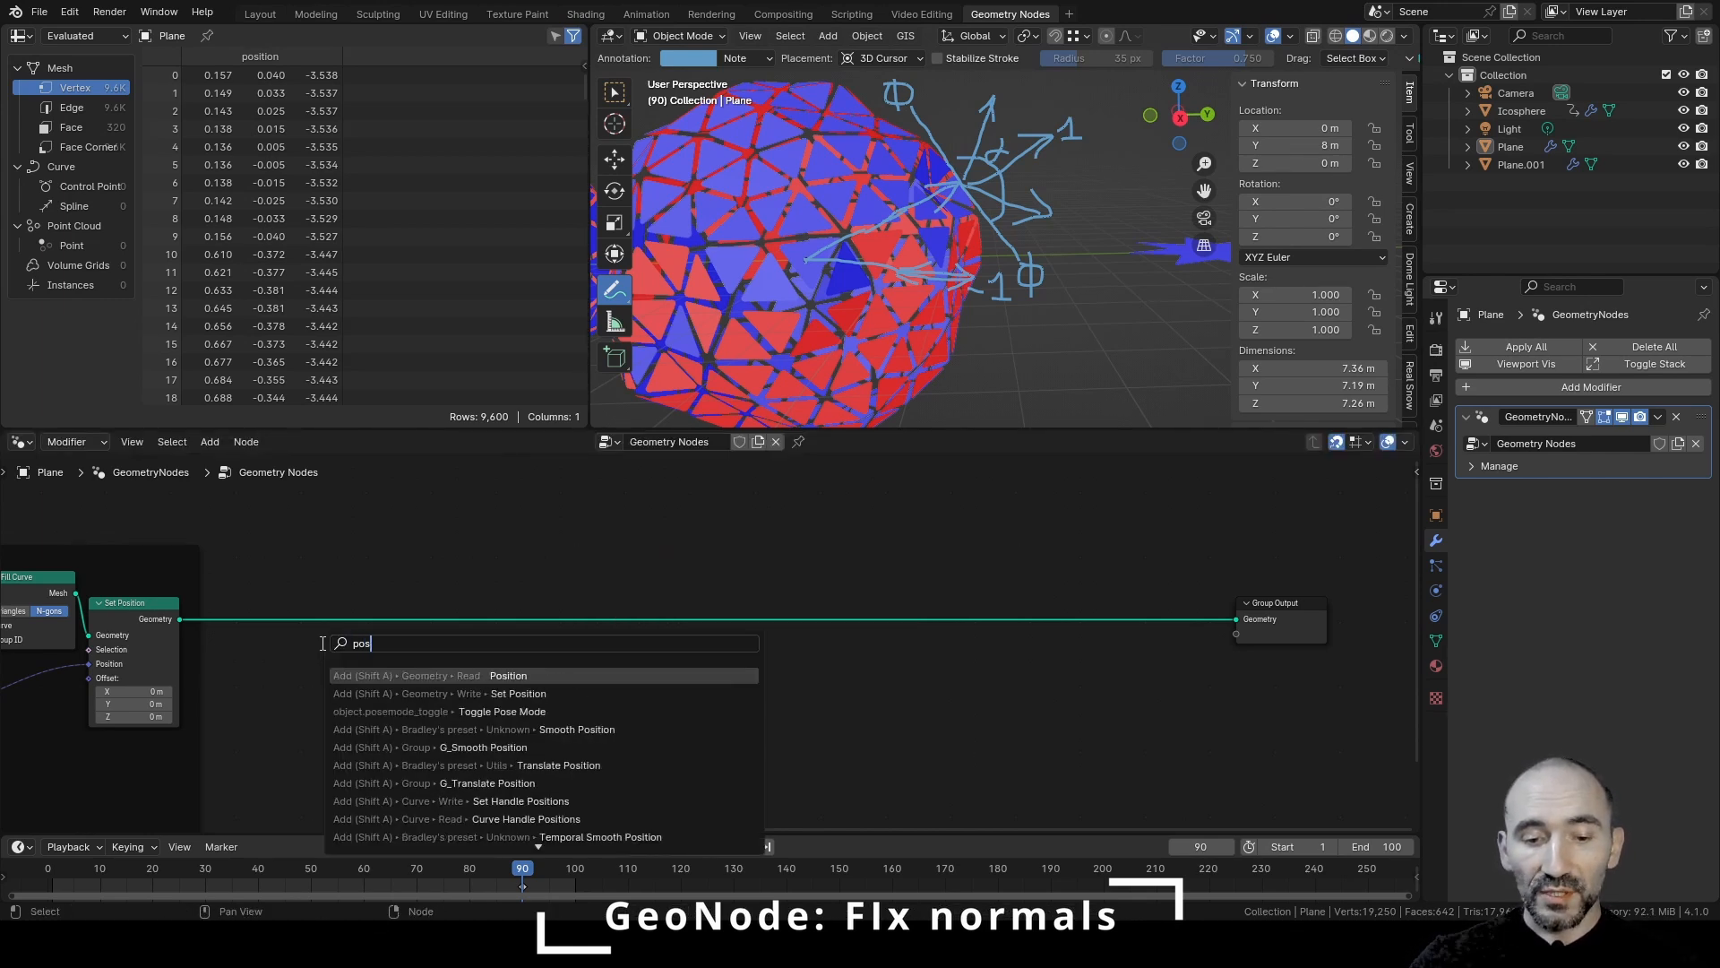
pyautogui.press('Return')
pyautogui.click(337, 705)
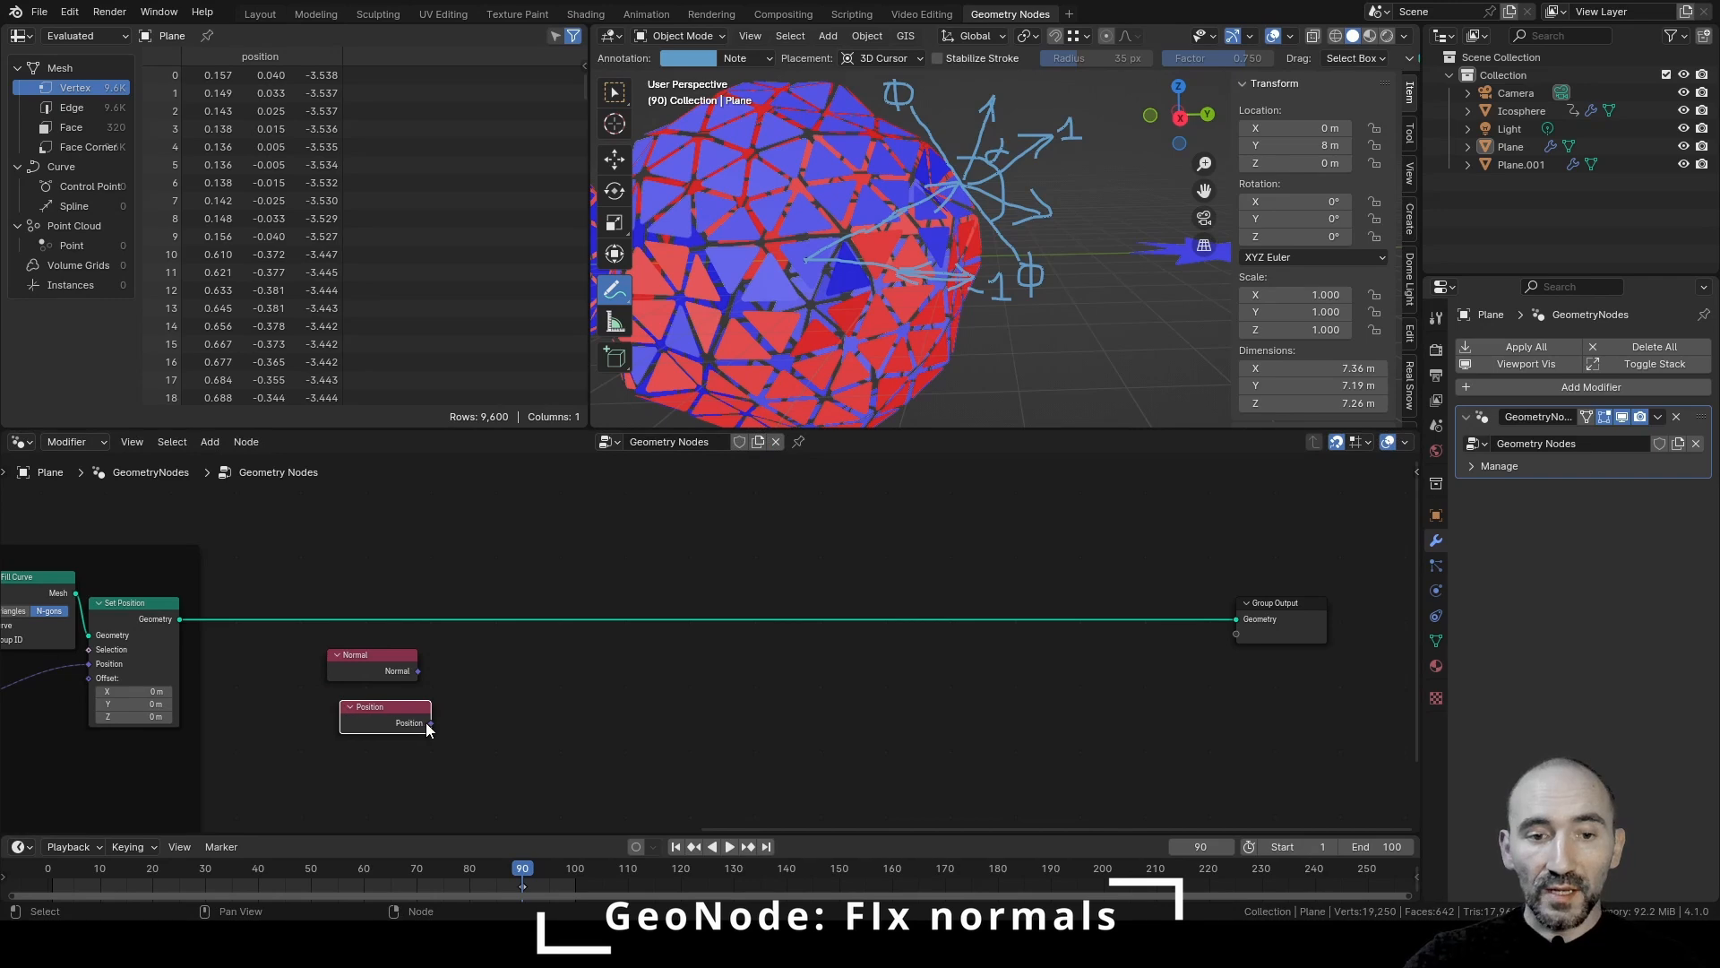
# Add a vector Normalize node fed by the Position output and place it beside the Position node
pyautogui.press('F3')
pyautogui.write('normal')
pyautogui.press('Return')
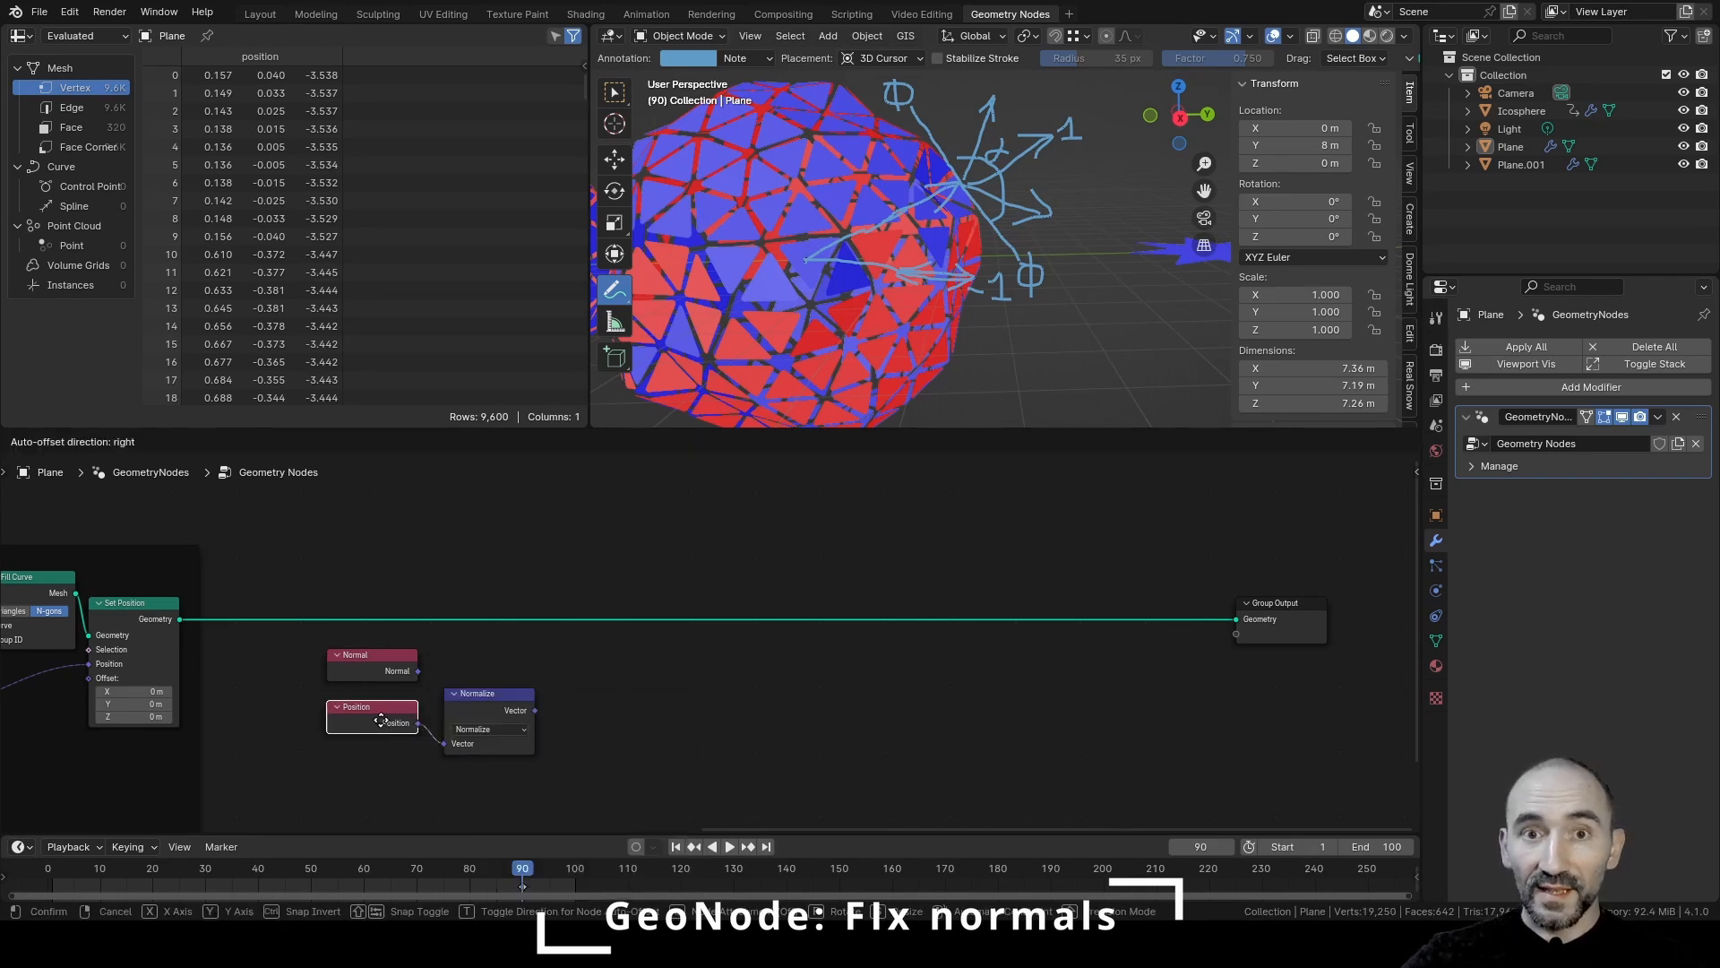
pyautogui.click(467, 699)
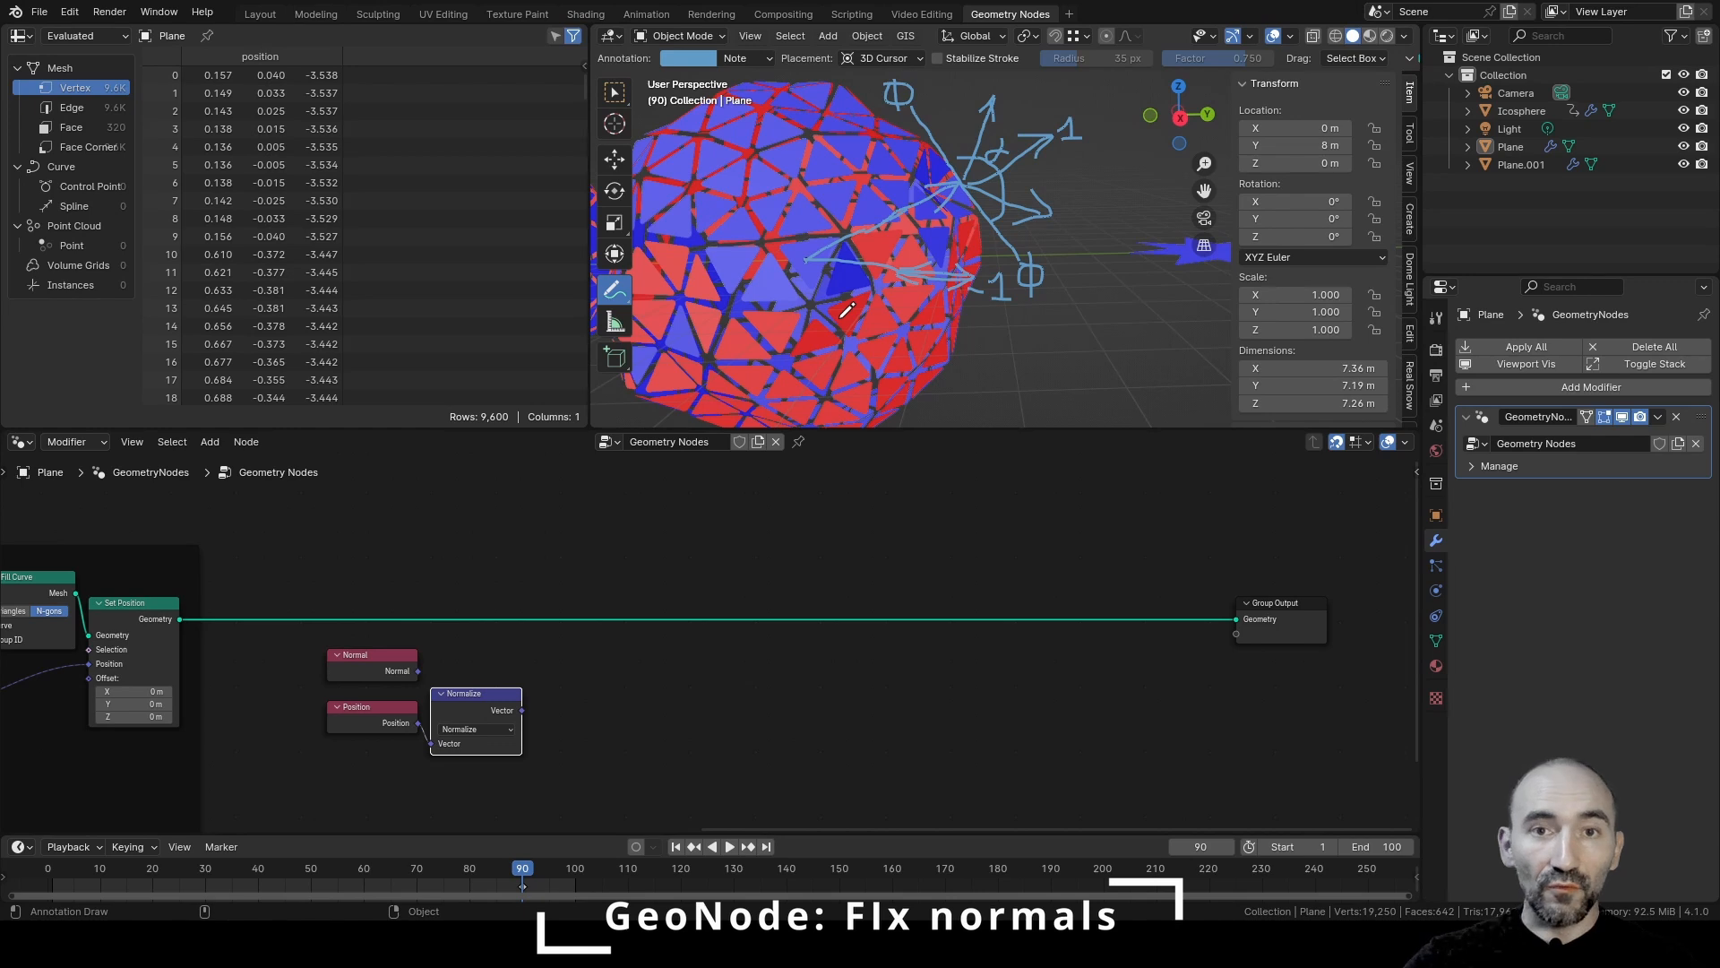
pyautogui.click(379, 713)
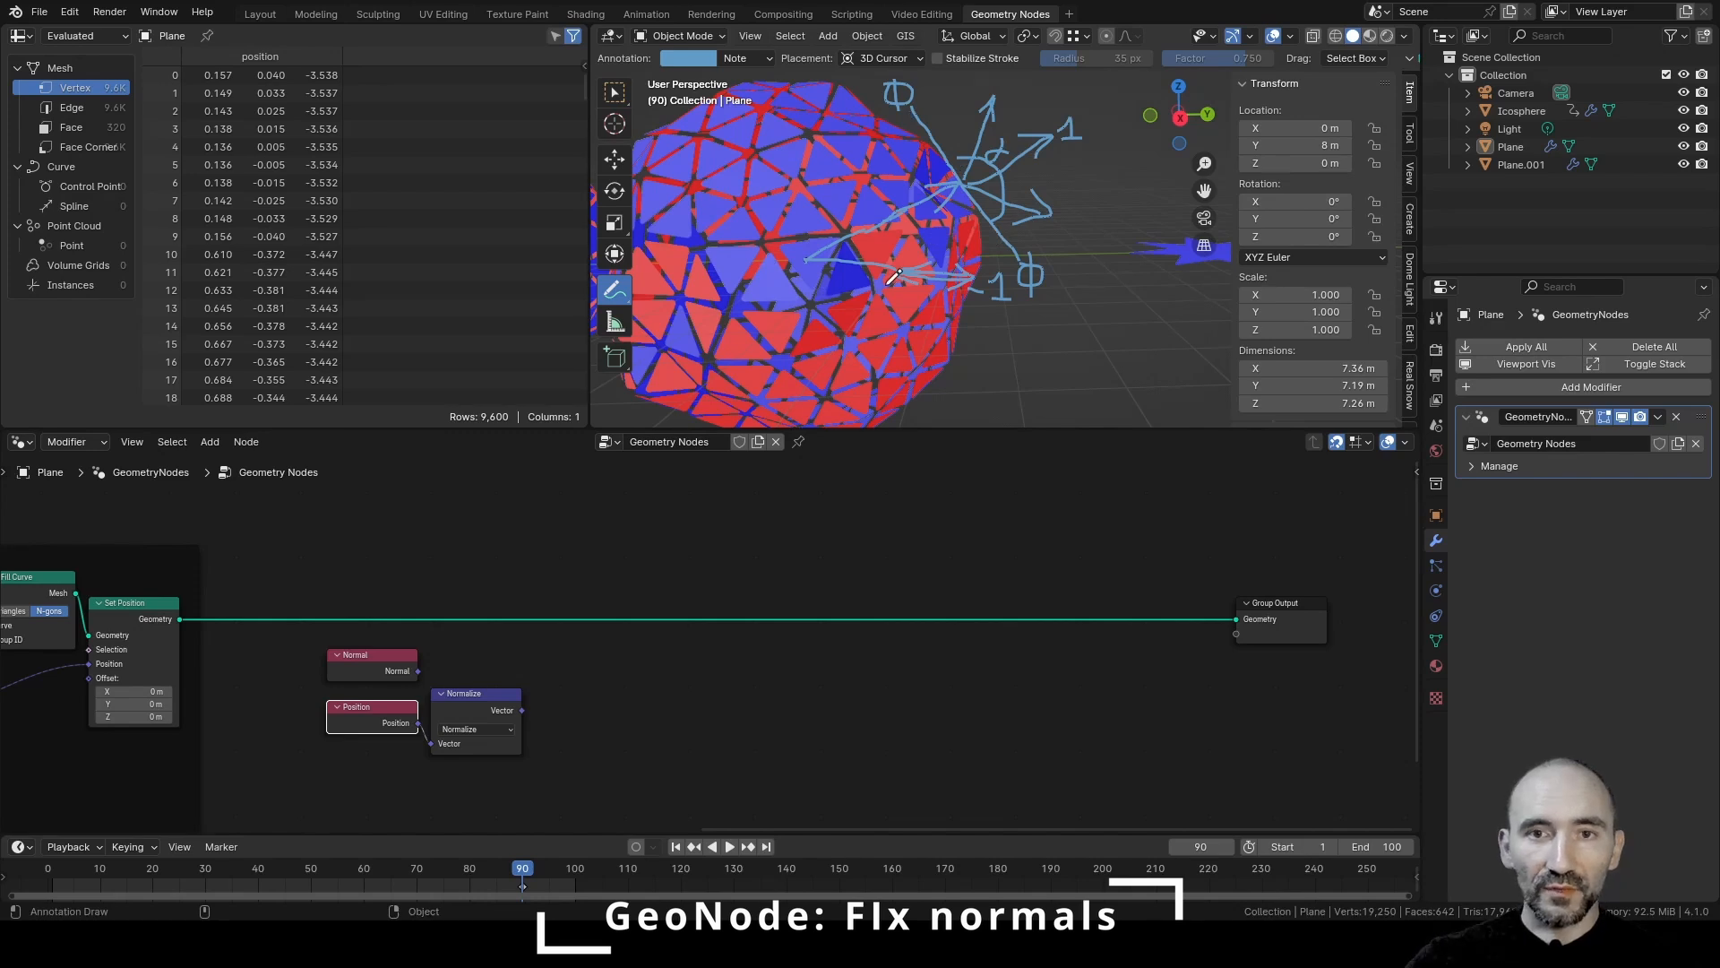
# Add a Dot Product node combining the Normal output with the normalized position, and move the Normal node above Normalize
pyautogui.moveTo(394, 661); pyautogui.dragTo(571, 685)
pyautogui.write('dot')
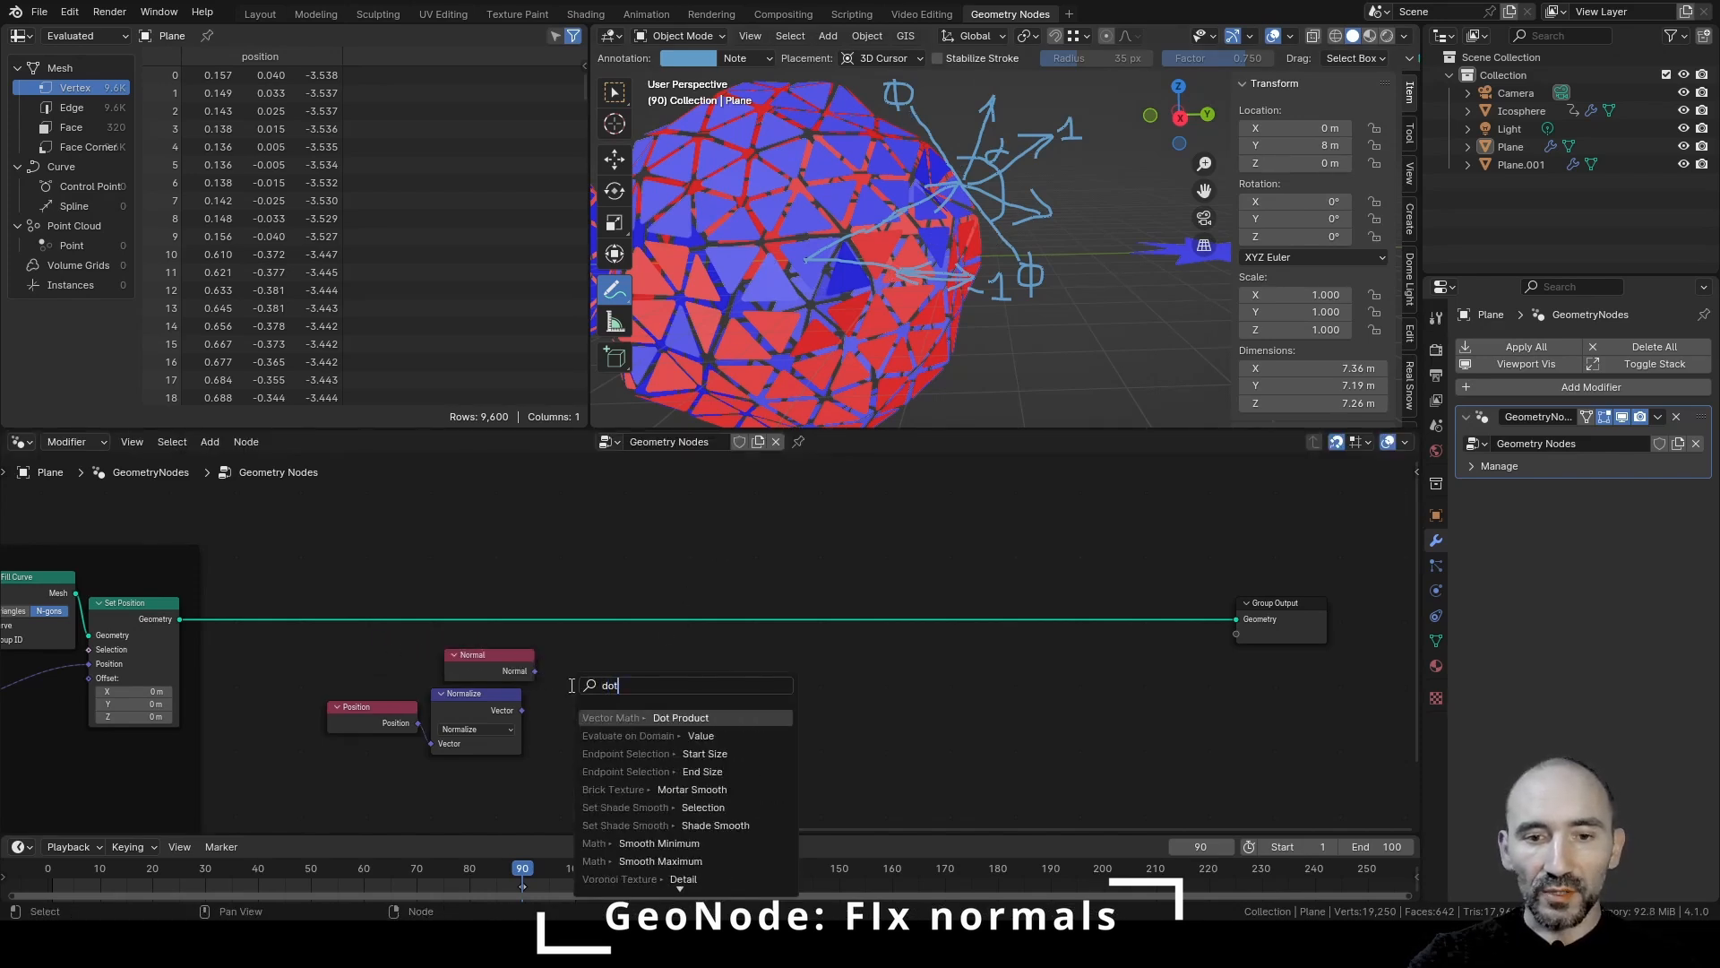
pyautogui.press('Return')
pyautogui.click(541, 664)
pyautogui.moveTo(505, 659); pyautogui.dragTo(474, 664)
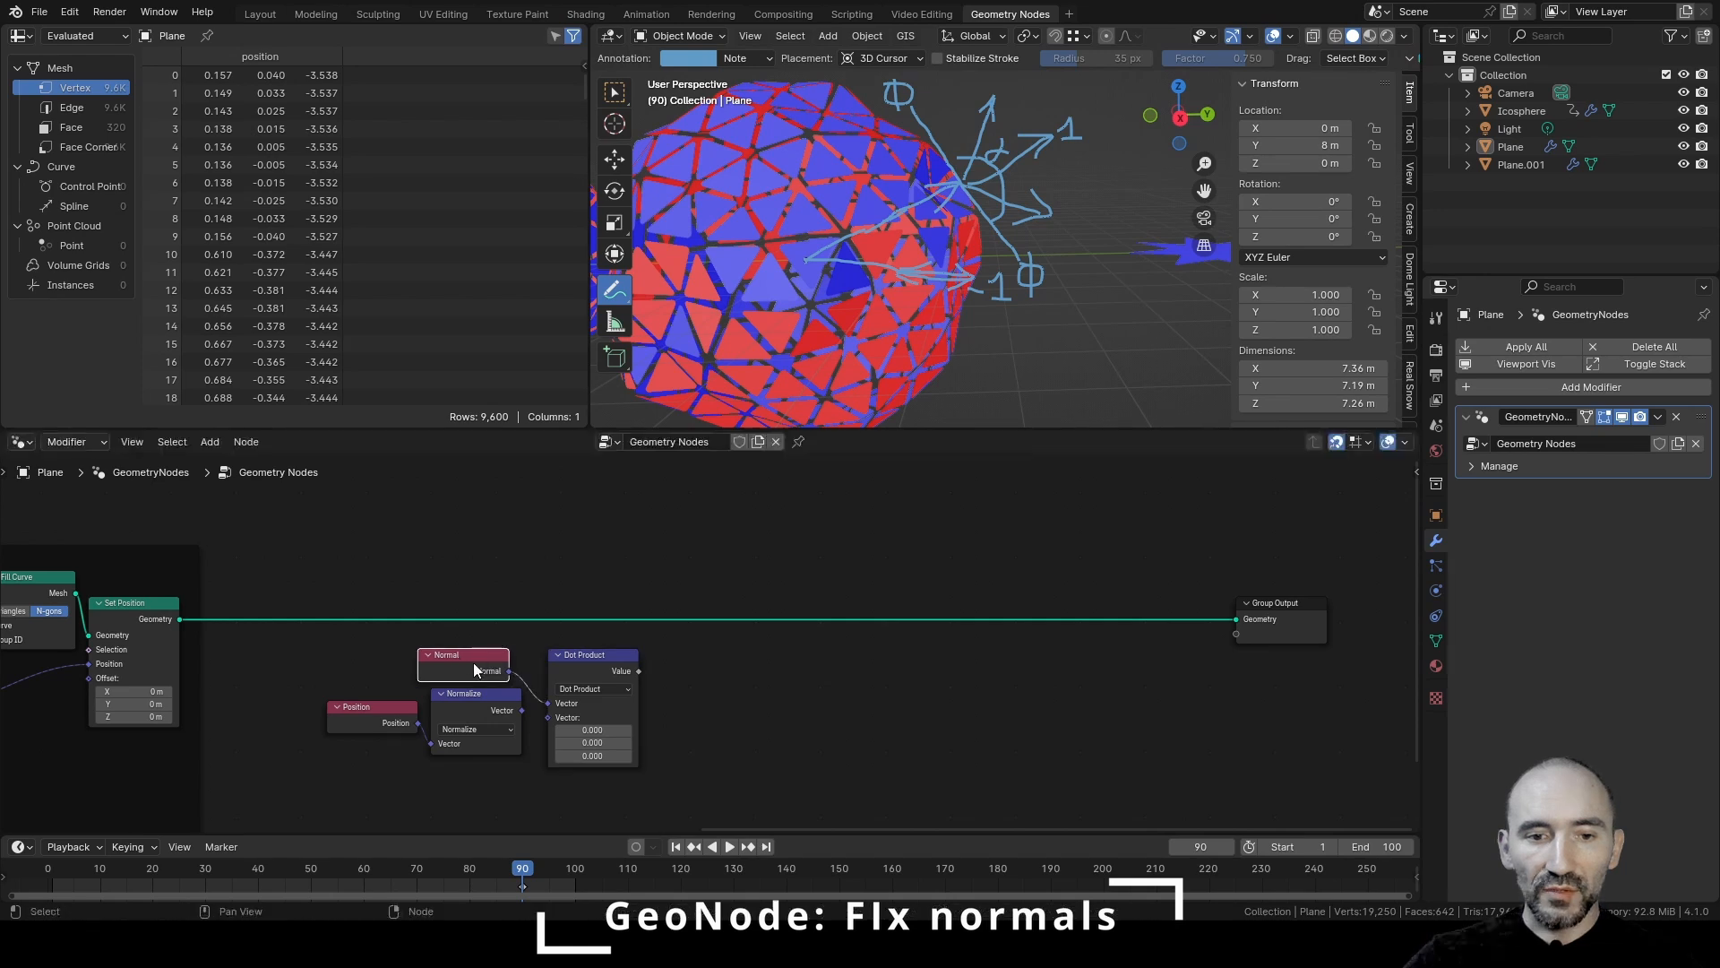
# Add a Less Than compare node that tests whether the Dot Product value is below 0
pyautogui.moveTo(639, 671); pyautogui.dragTo(697, 674)
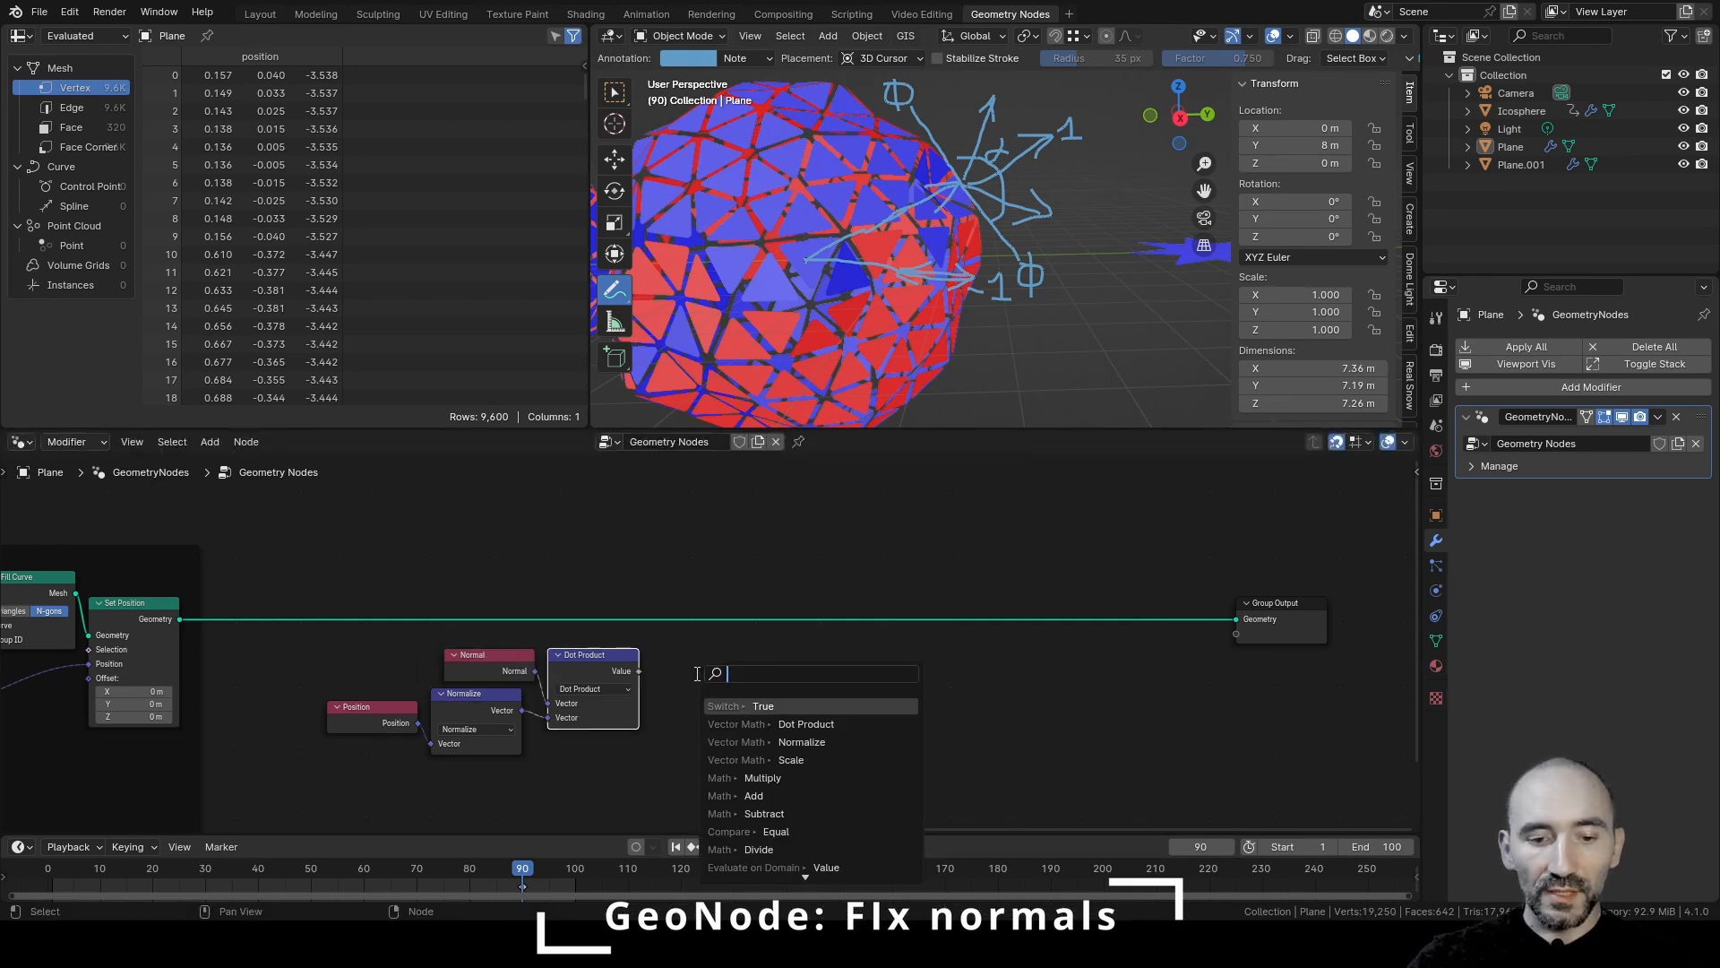
pyautogui.write('less')
pyautogui.press('Return')
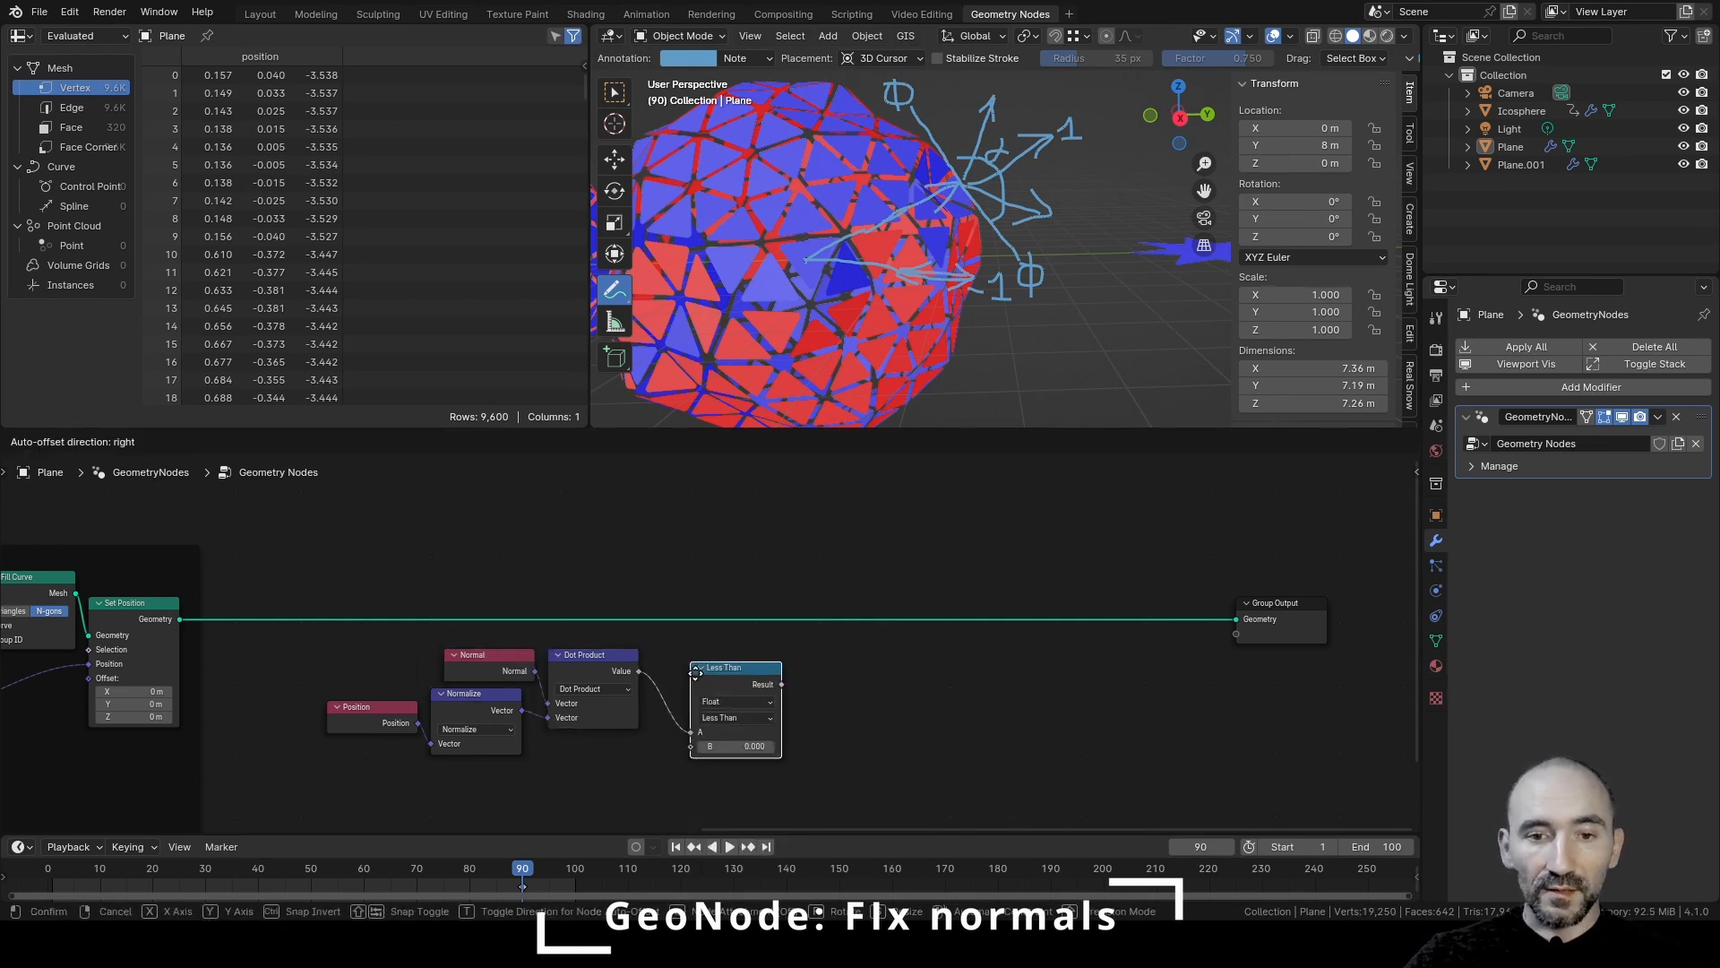
pyautogui.click(659, 661)
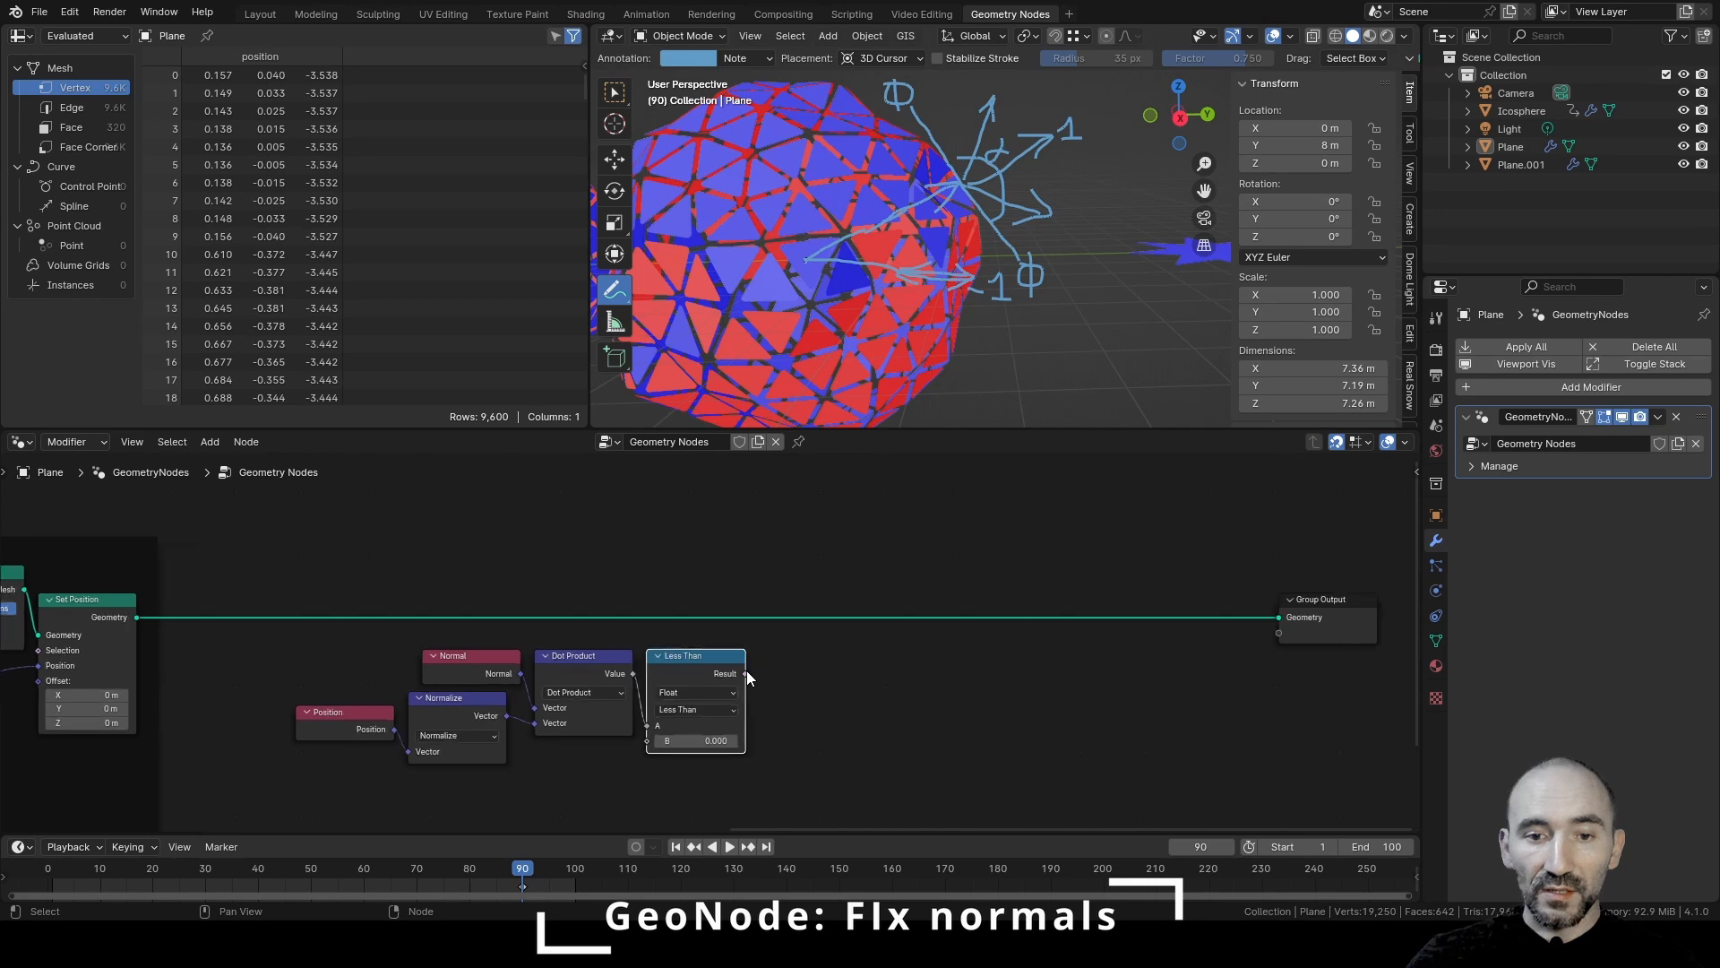
# Insert a Flip Faces node into the geometry link and drive its Selection with the Less Than result
pyautogui.scroll(2, 744, 670)
pyautogui.press('F3')
pyautogui.write('flip')
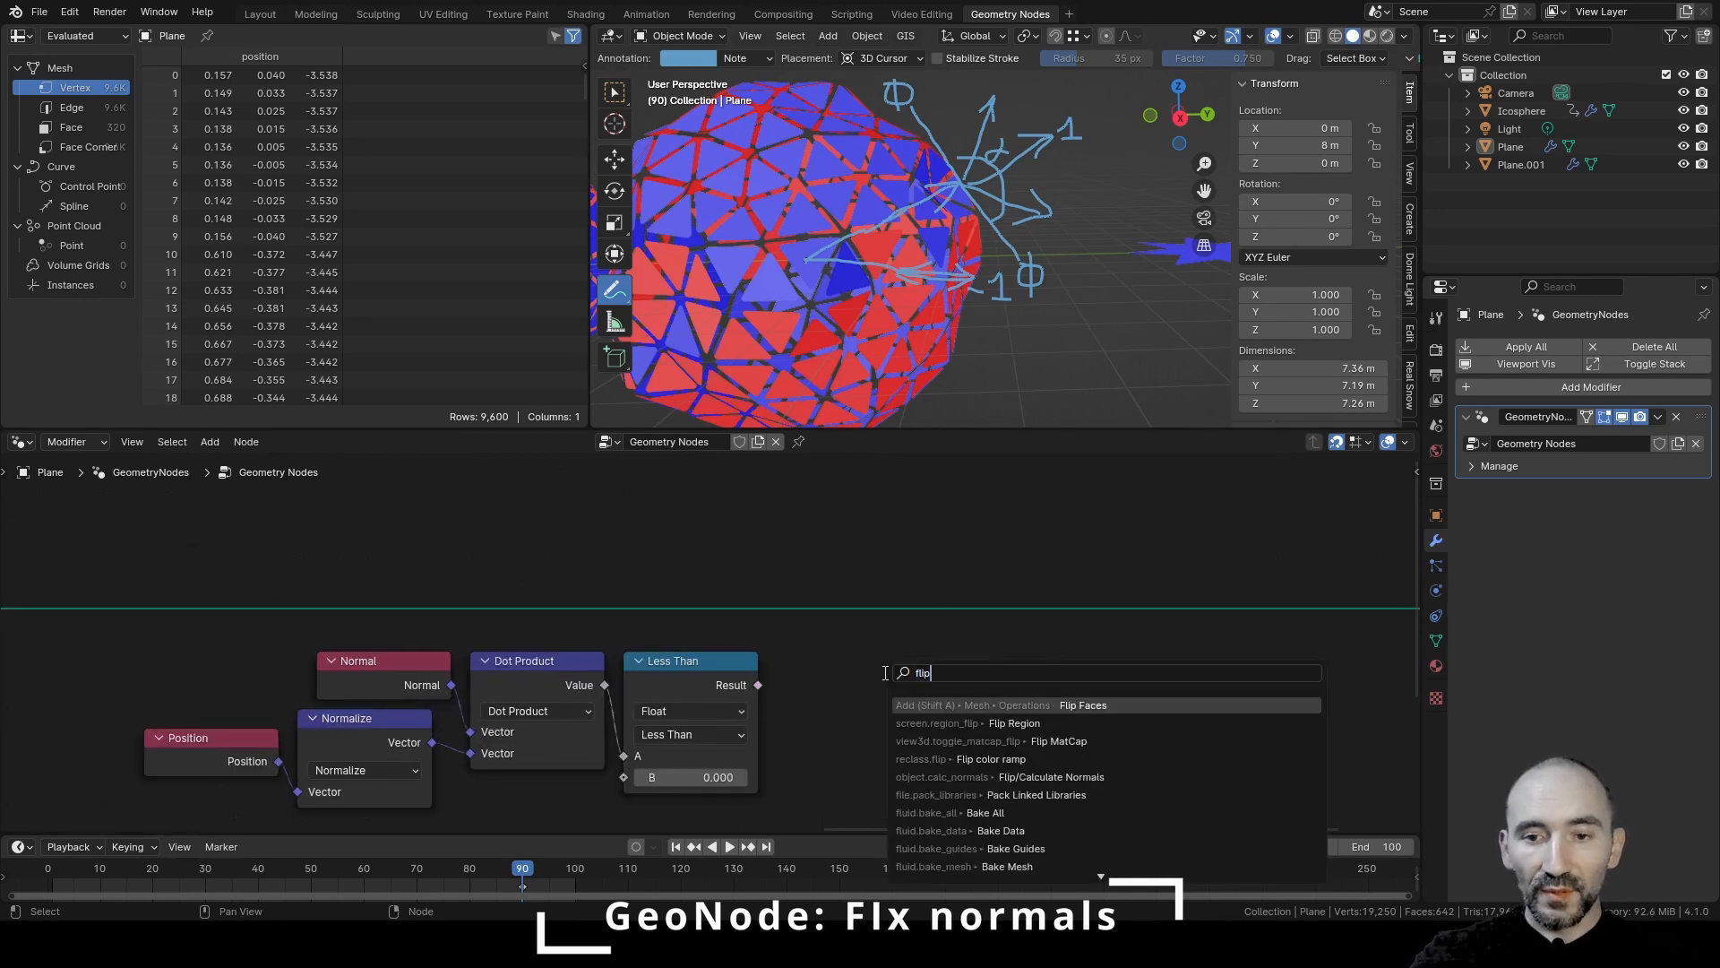
pyautogui.press('Return')
pyautogui.click(814, 587)
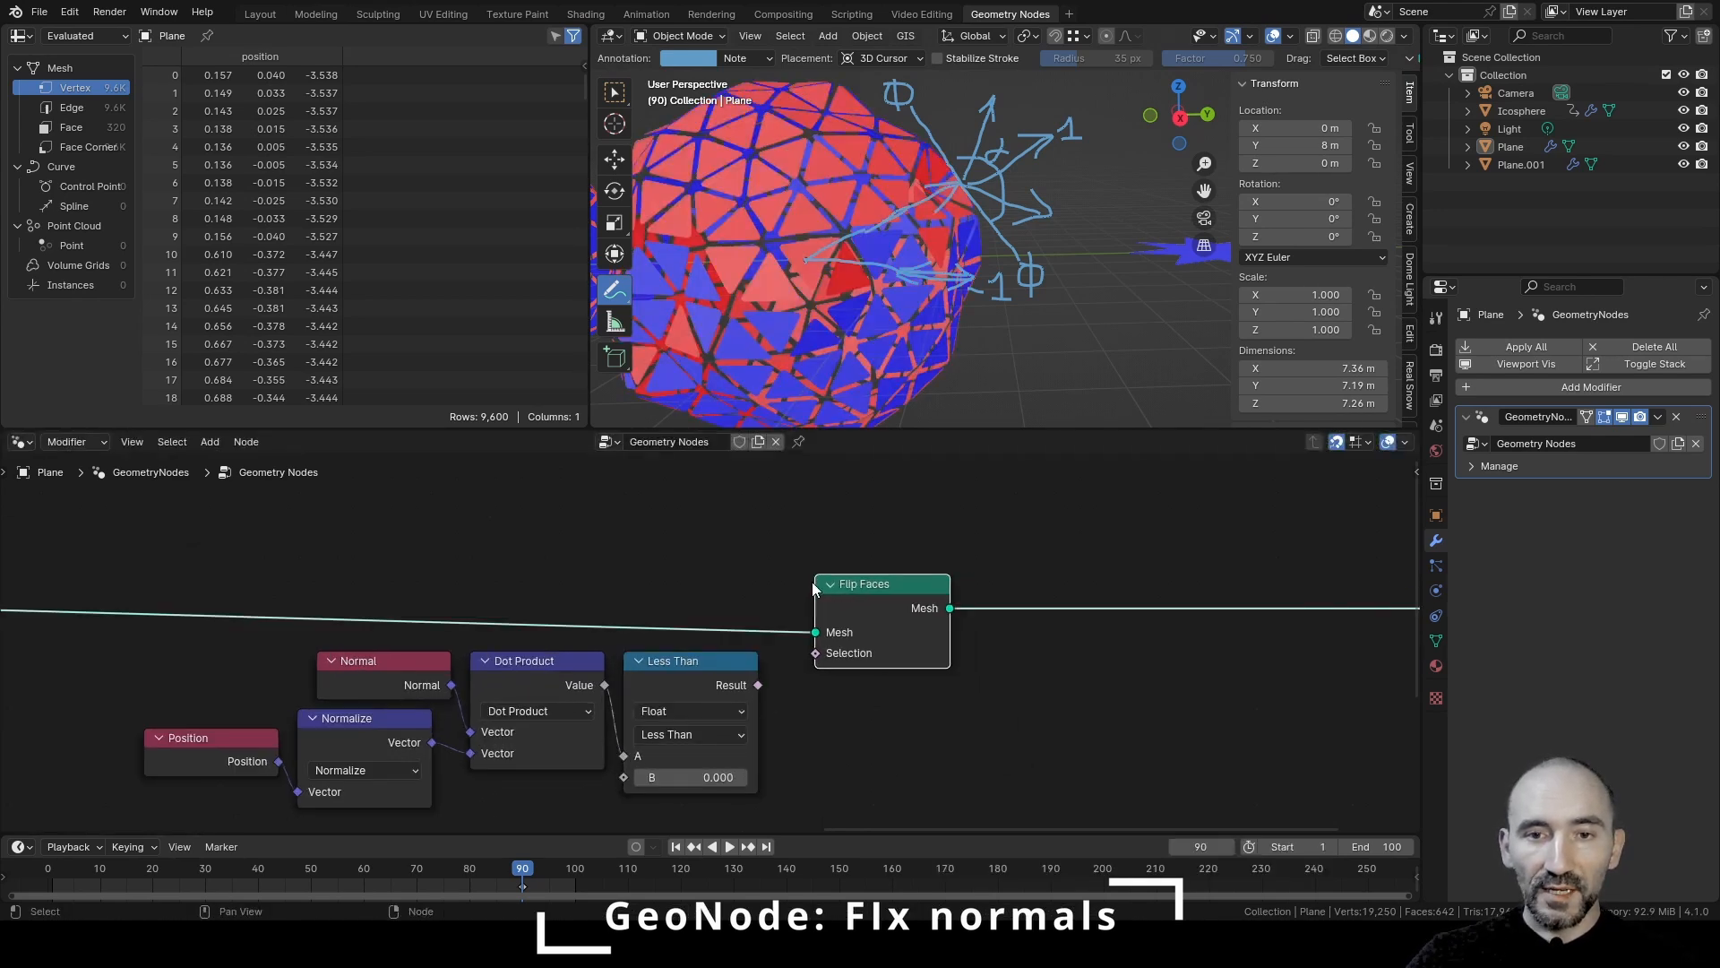
pyautogui.moveTo(758, 685)
pyautogui.mouseDown()
pyautogui.moveTo(810, 659)
pyautogui.moveTo(847, 606)
pyautogui.moveTo(818, 573)
pyautogui.mouseUp()
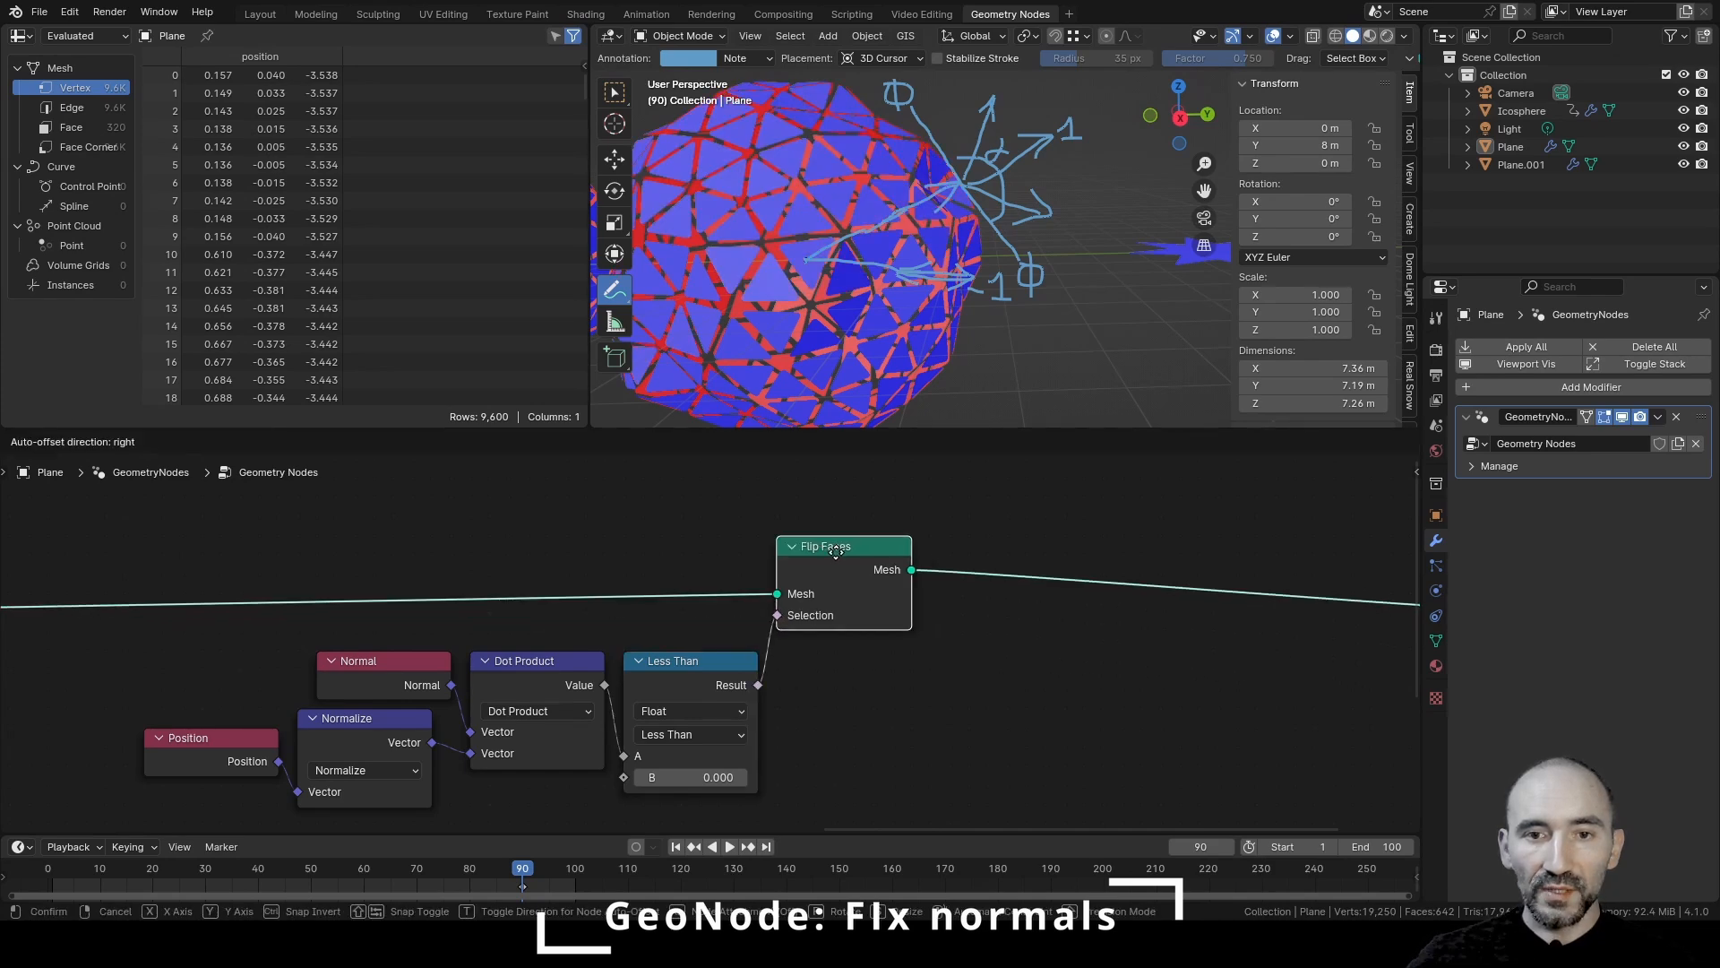
# Switch from annotating to the selection tool, select the Plane sphere and examine the face orientation on both spheres
pyautogui.moveTo(897, 361)
pyautogui.mouseDown(button='middle')
pyautogui.moveTo(950, 232)
pyautogui.moveTo(913, 253)
pyautogui.moveTo(934, 272)
pyautogui.mouseUp(button='middle')
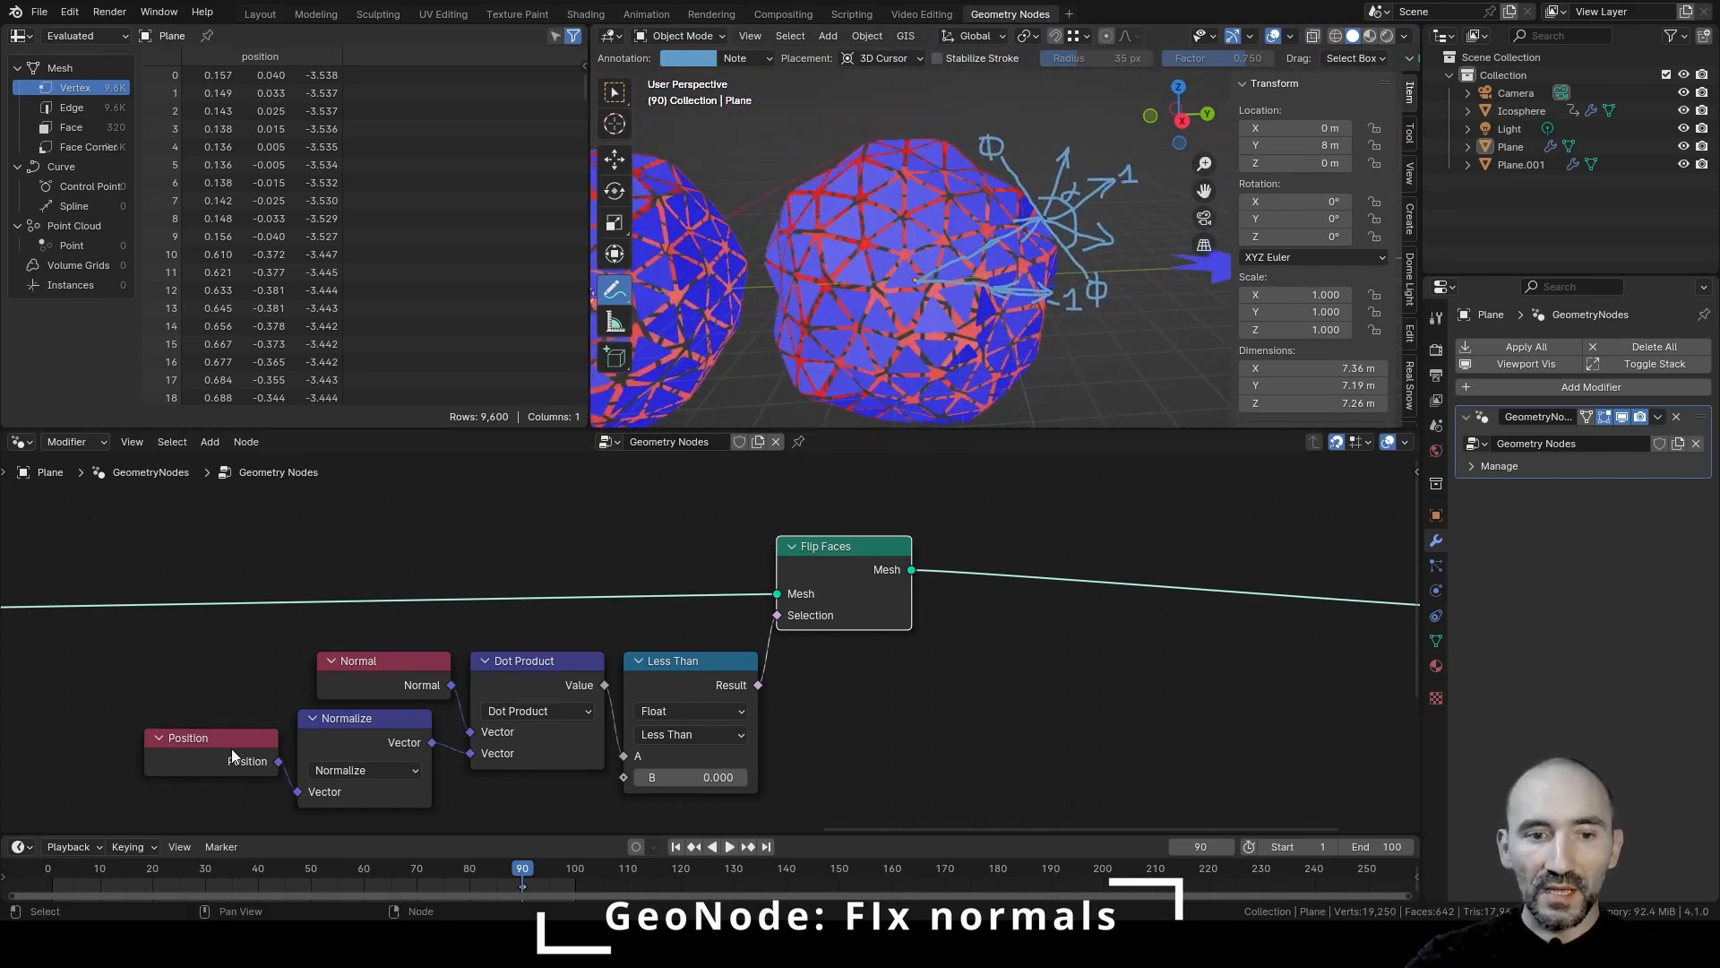
pyautogui.moveTo(230, 757); pyautogui.dragTo(229, 776)
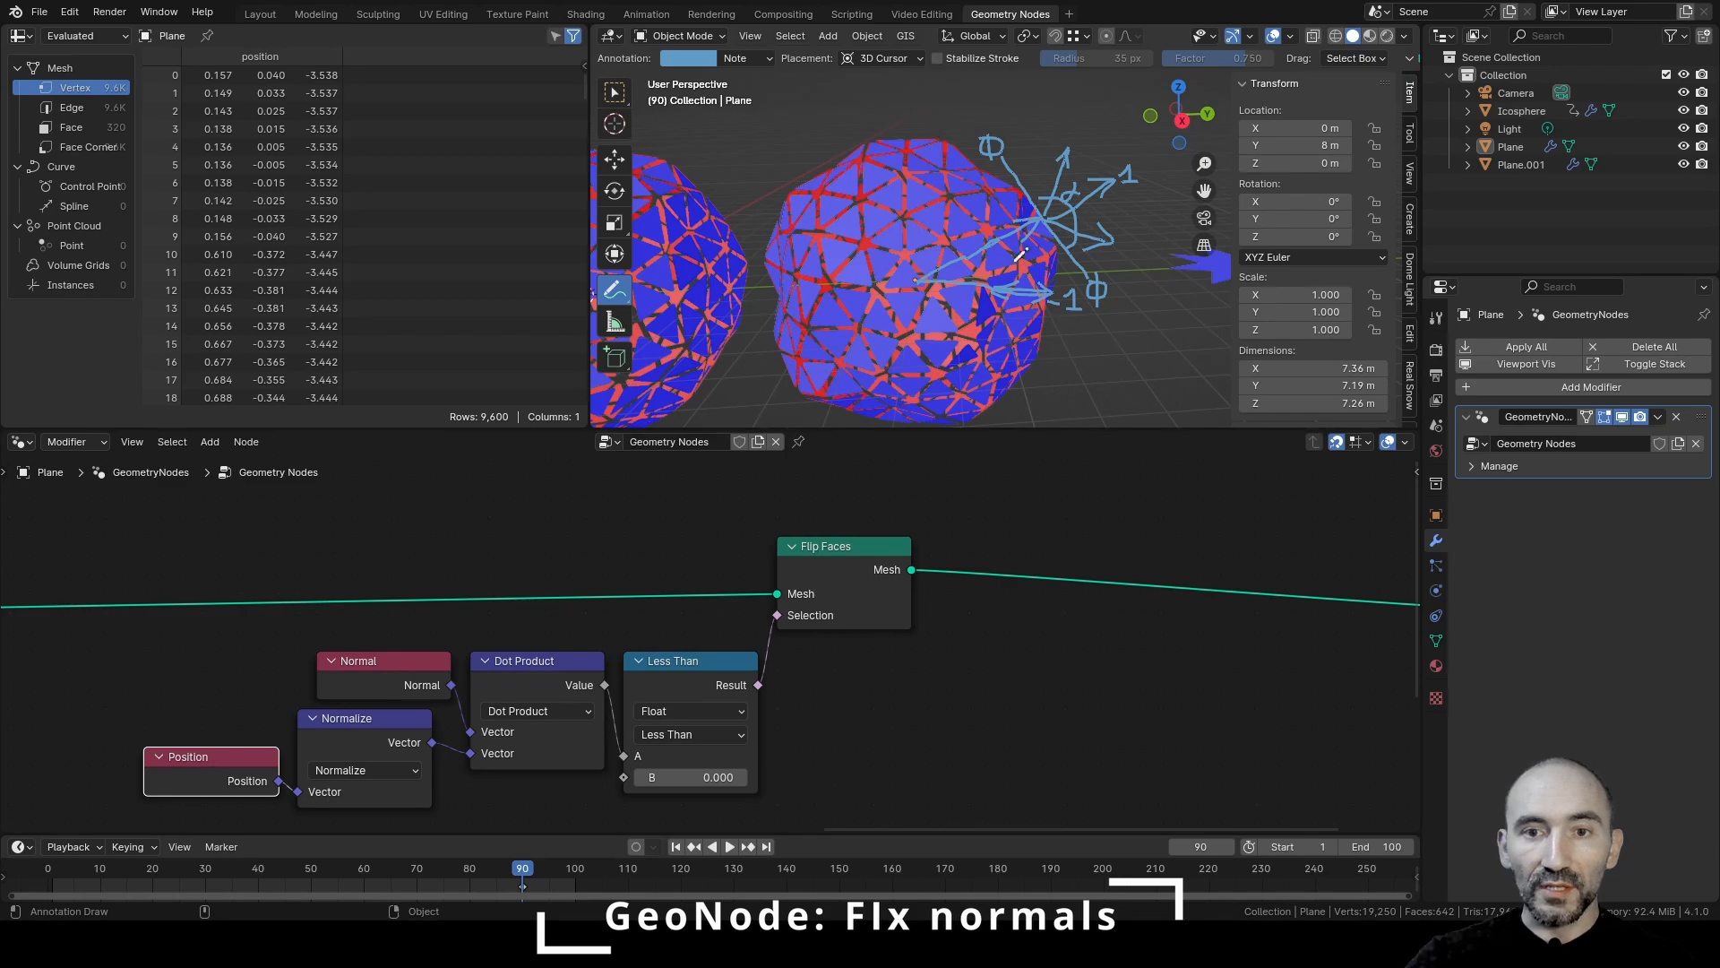
pyautogui.click(613, 95)
pyautogui.click(856, 173)
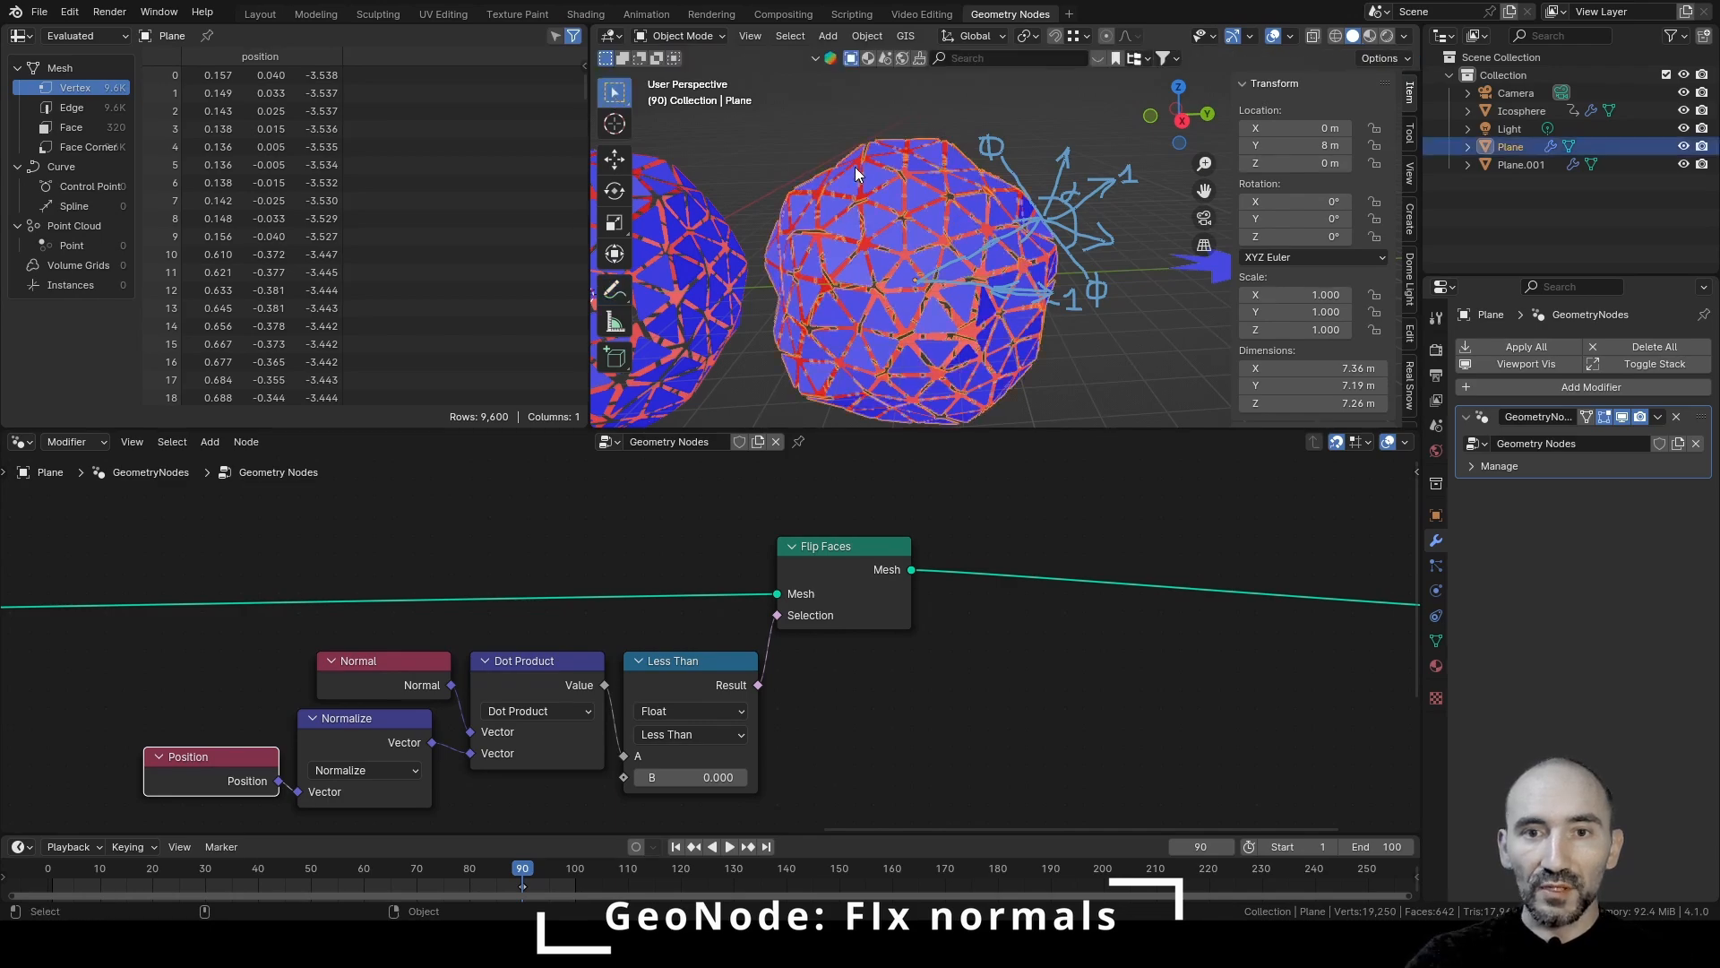
pyautogui.press('g')
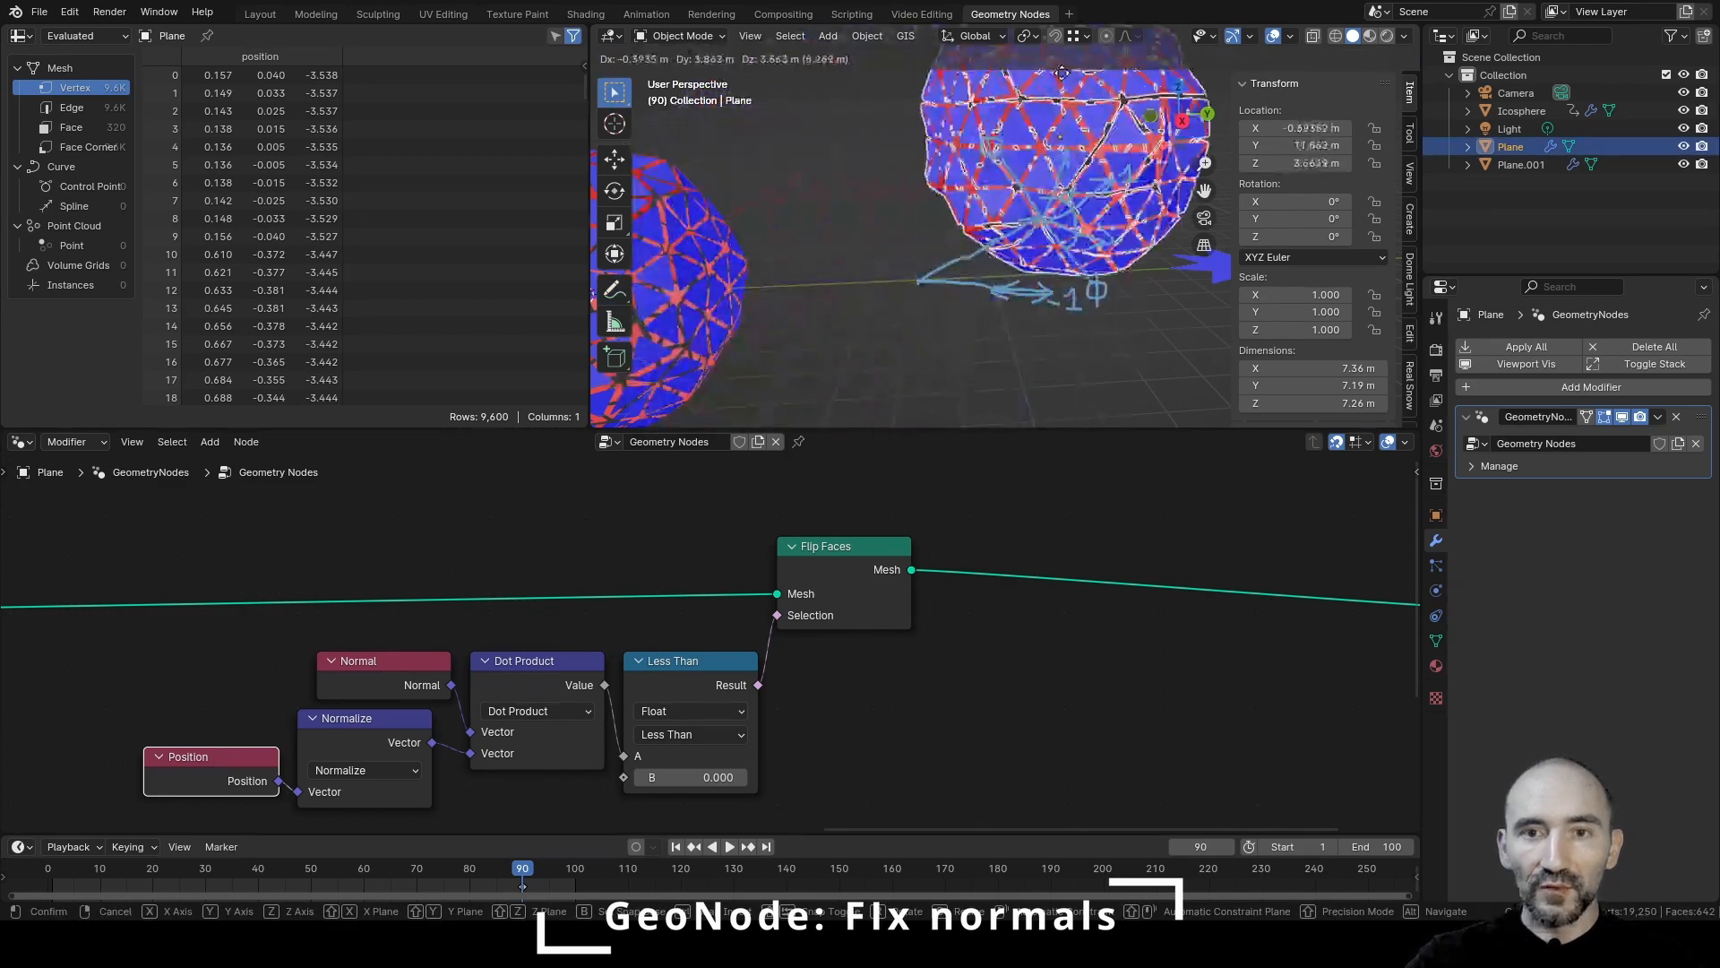
pyautogui.rightClick(948, 208)
pyautogui.scroll(-2, 819, 281)
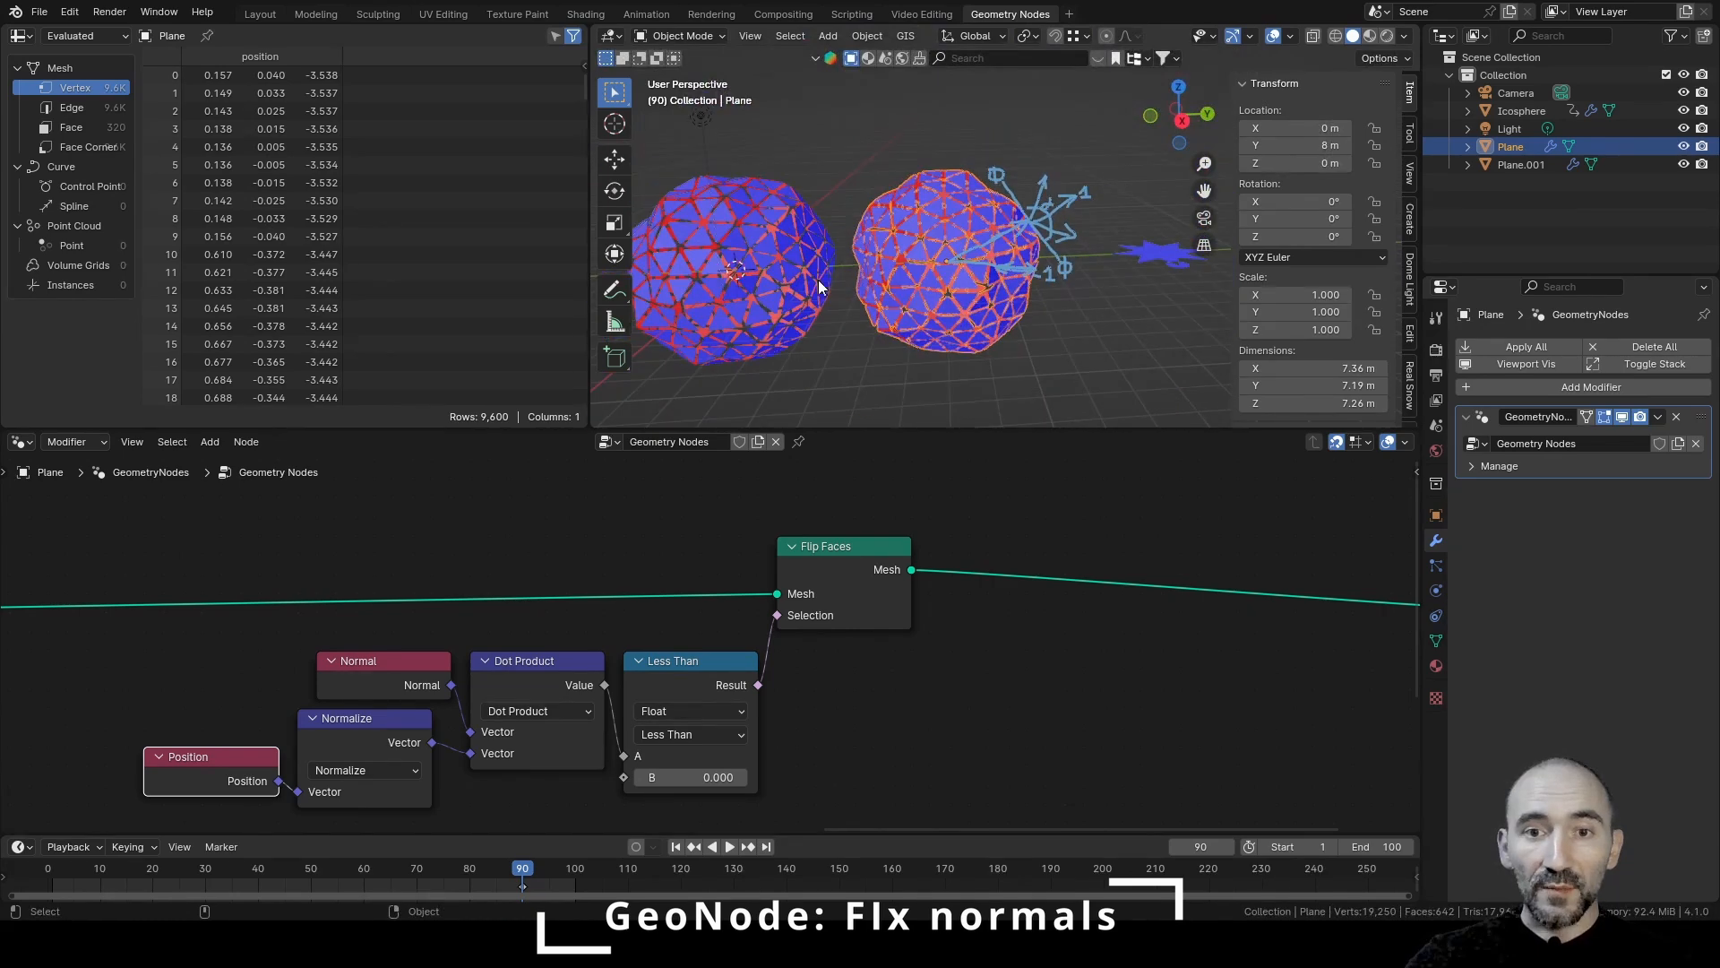
pyautogui.keyDown('shift'); pyautogui.moveTo(819, 285); pyautogui.dragTo(910, 283, button='middle'); pyautogui.keyUp('shift')
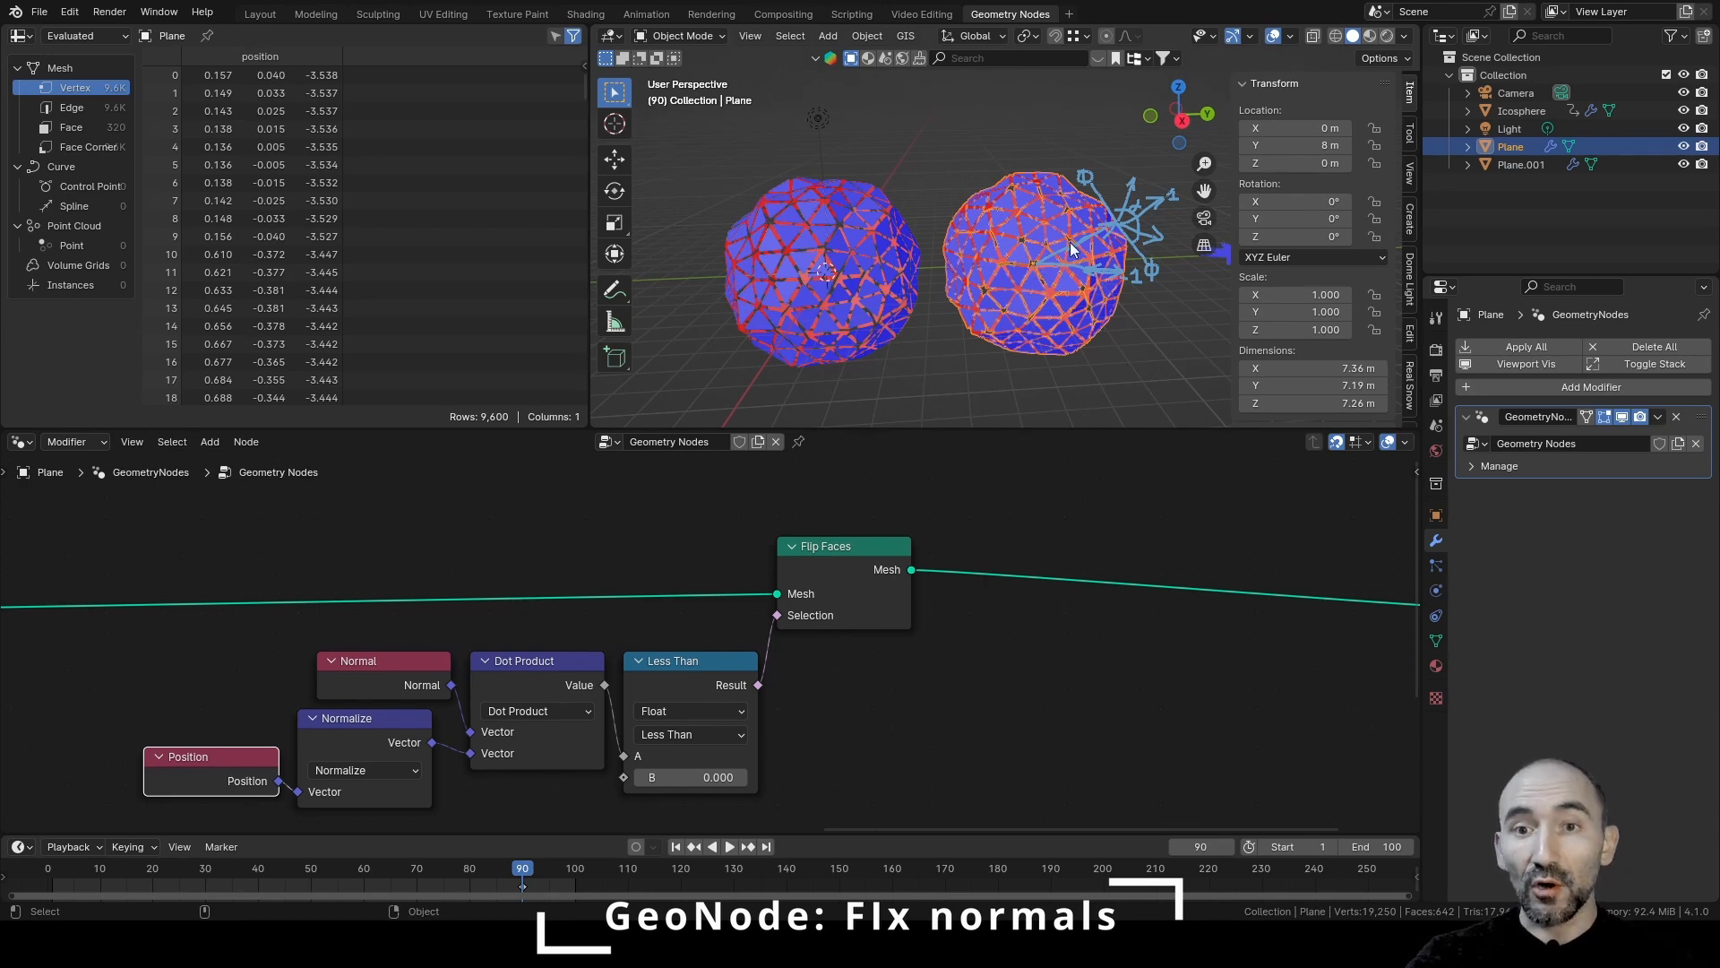
pyautogui.scroll(4, 1093, 264)
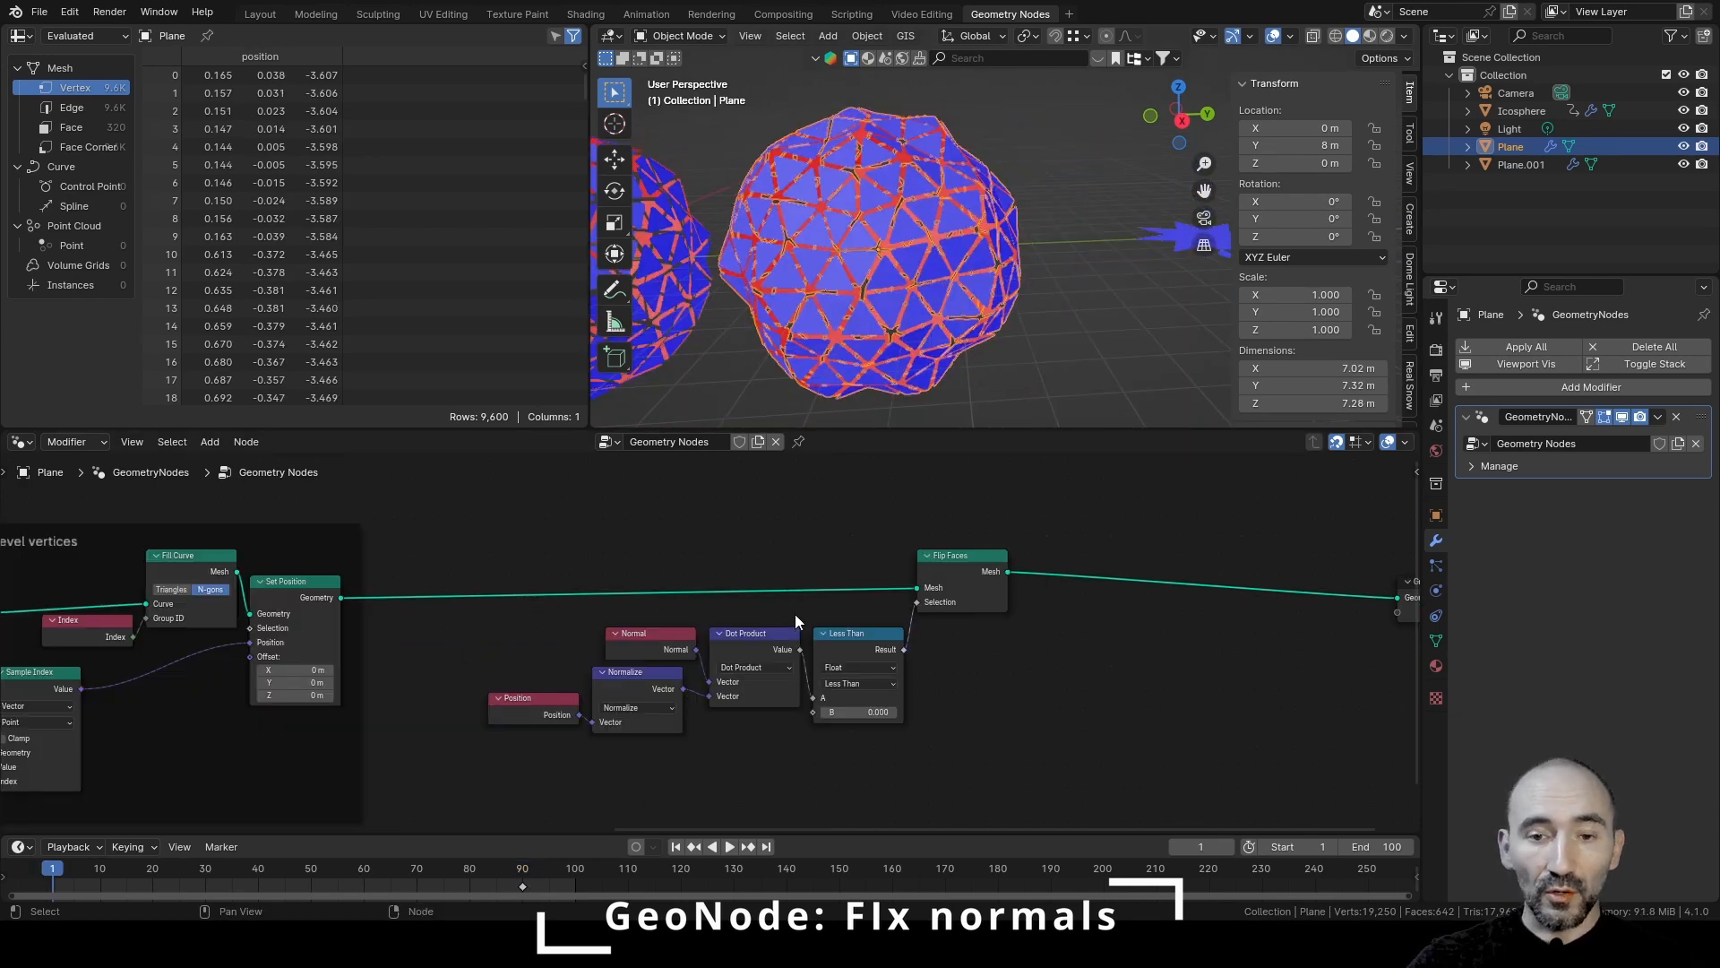
# Collapse the Dot Product and Normalize nodes and align them compactly with the Position node
pyautogui.click(750, 633)
pyautogui.press('h')
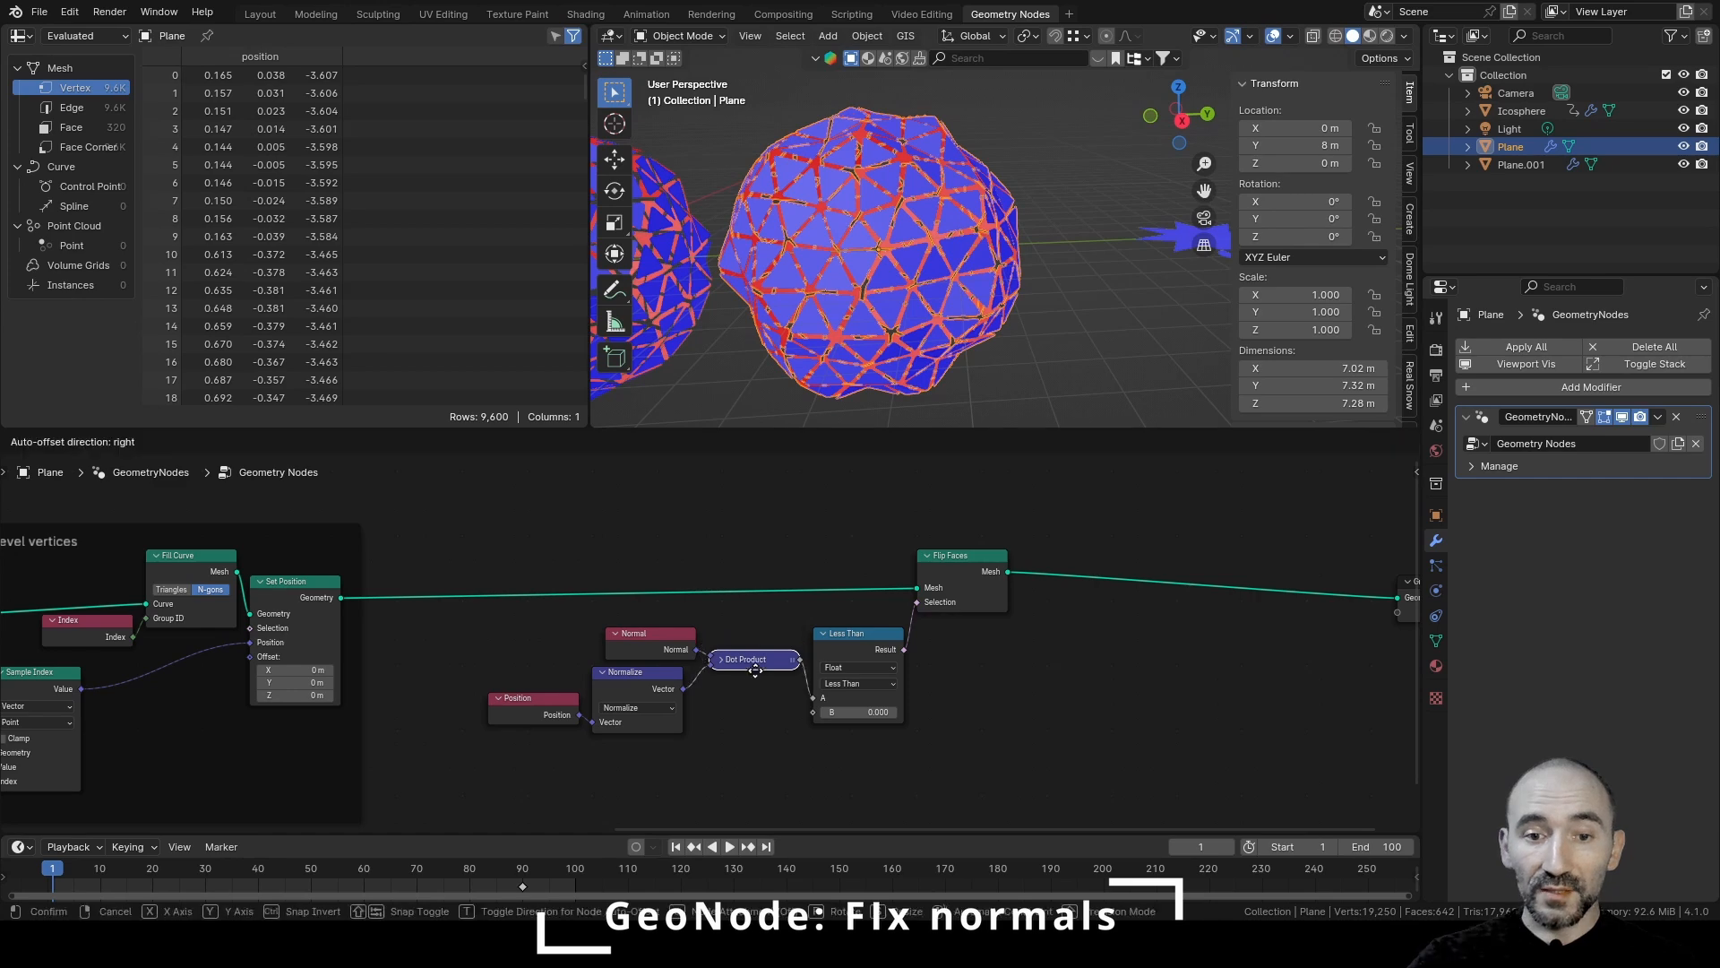
pyautogui.click(645, 687)
pyautogui.press('h')
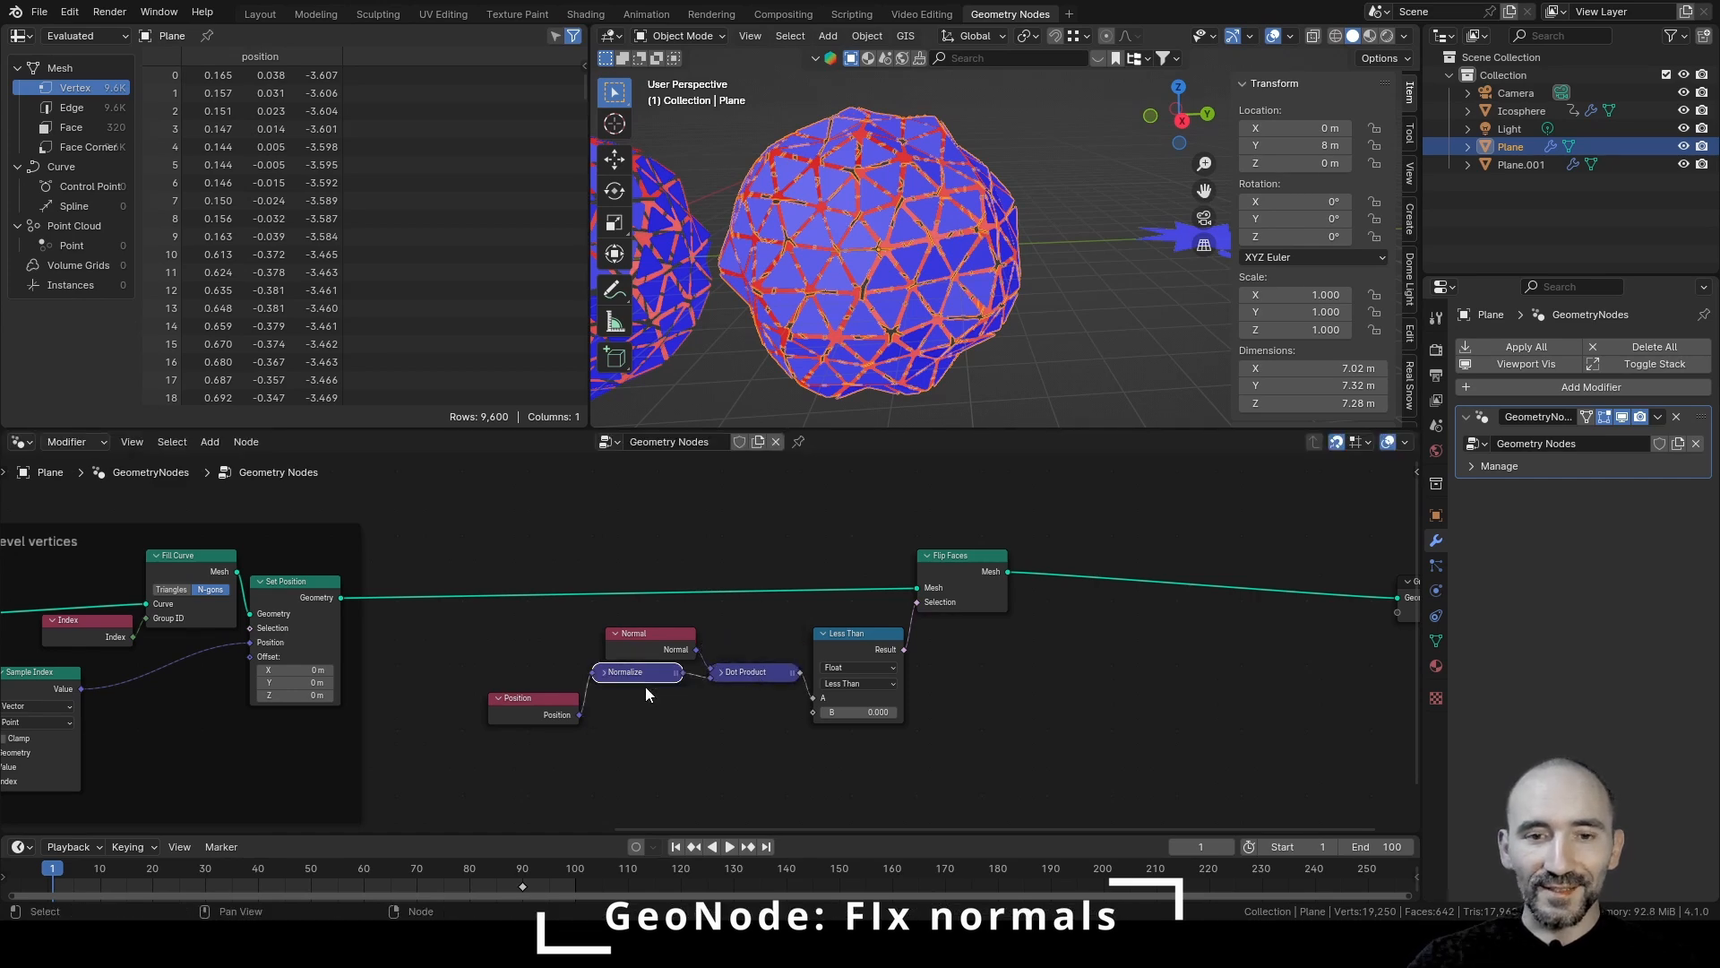
pyautogui.moveTo(644, 676); pyautogui.dragTo(657, 689)
pyautogui.moveTo(542, 707); pyautogui.dragTo(557, 694)
# Play the animation to check the face directions, stop it, and turn off the face orientation overlay
pyautogui.click(731, 845)
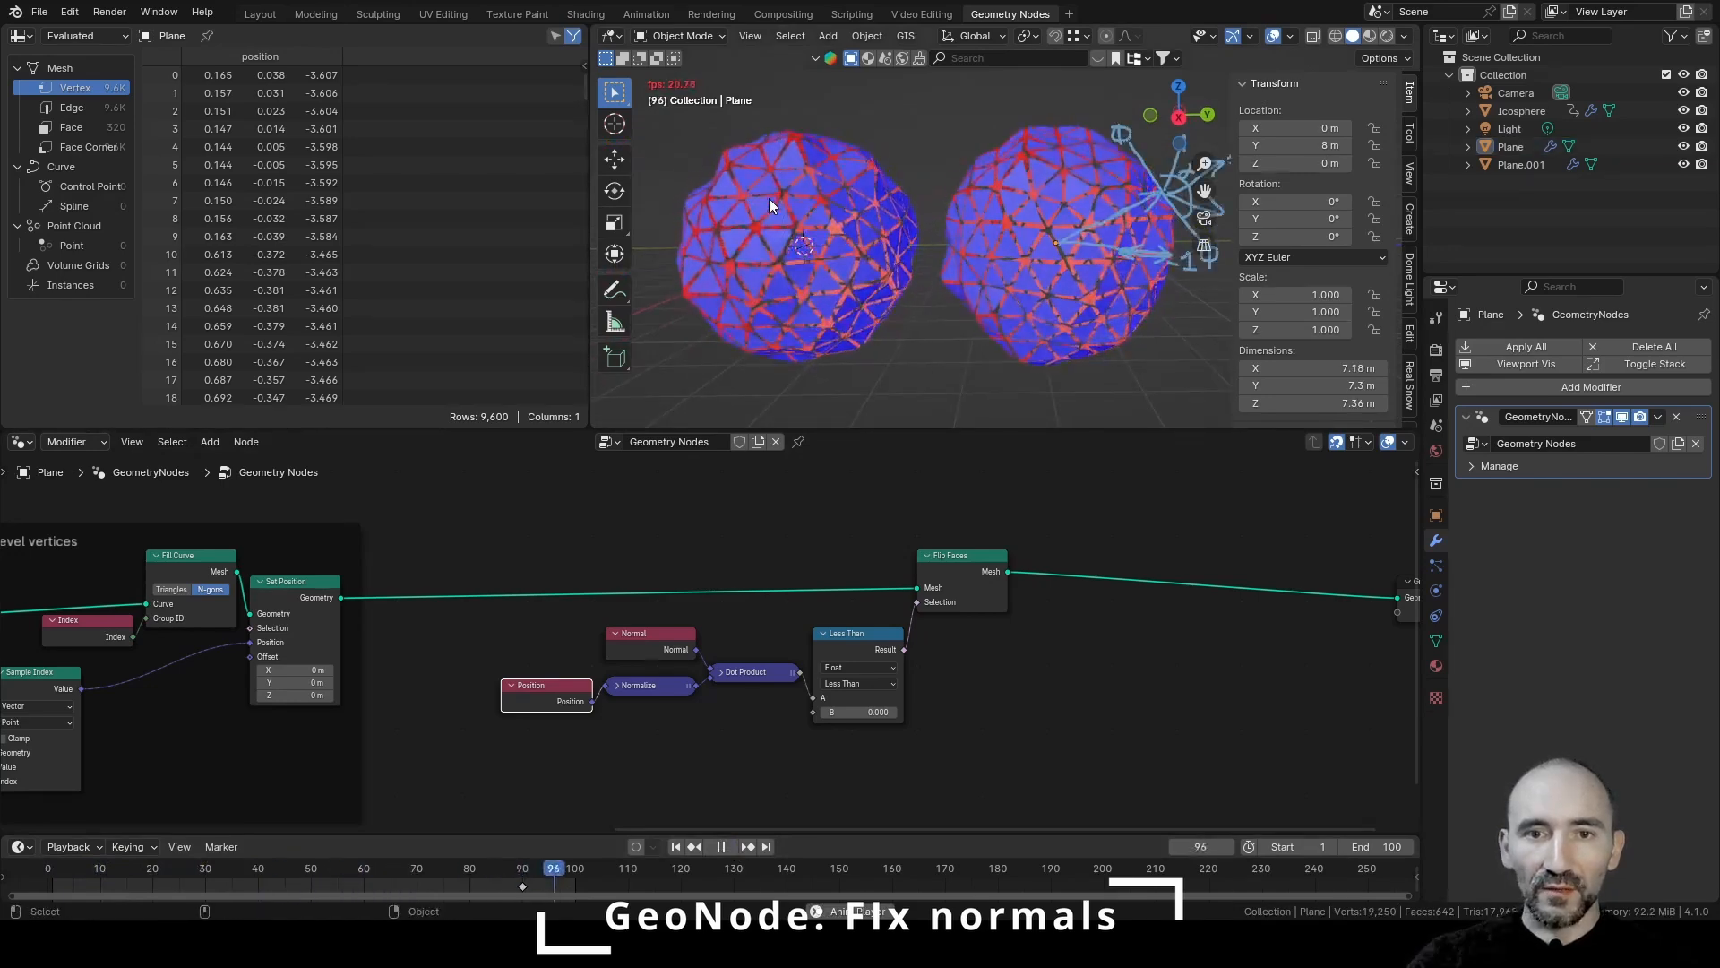
pyautogui.click(1029, 197)
pyautogui.click(721, 846)
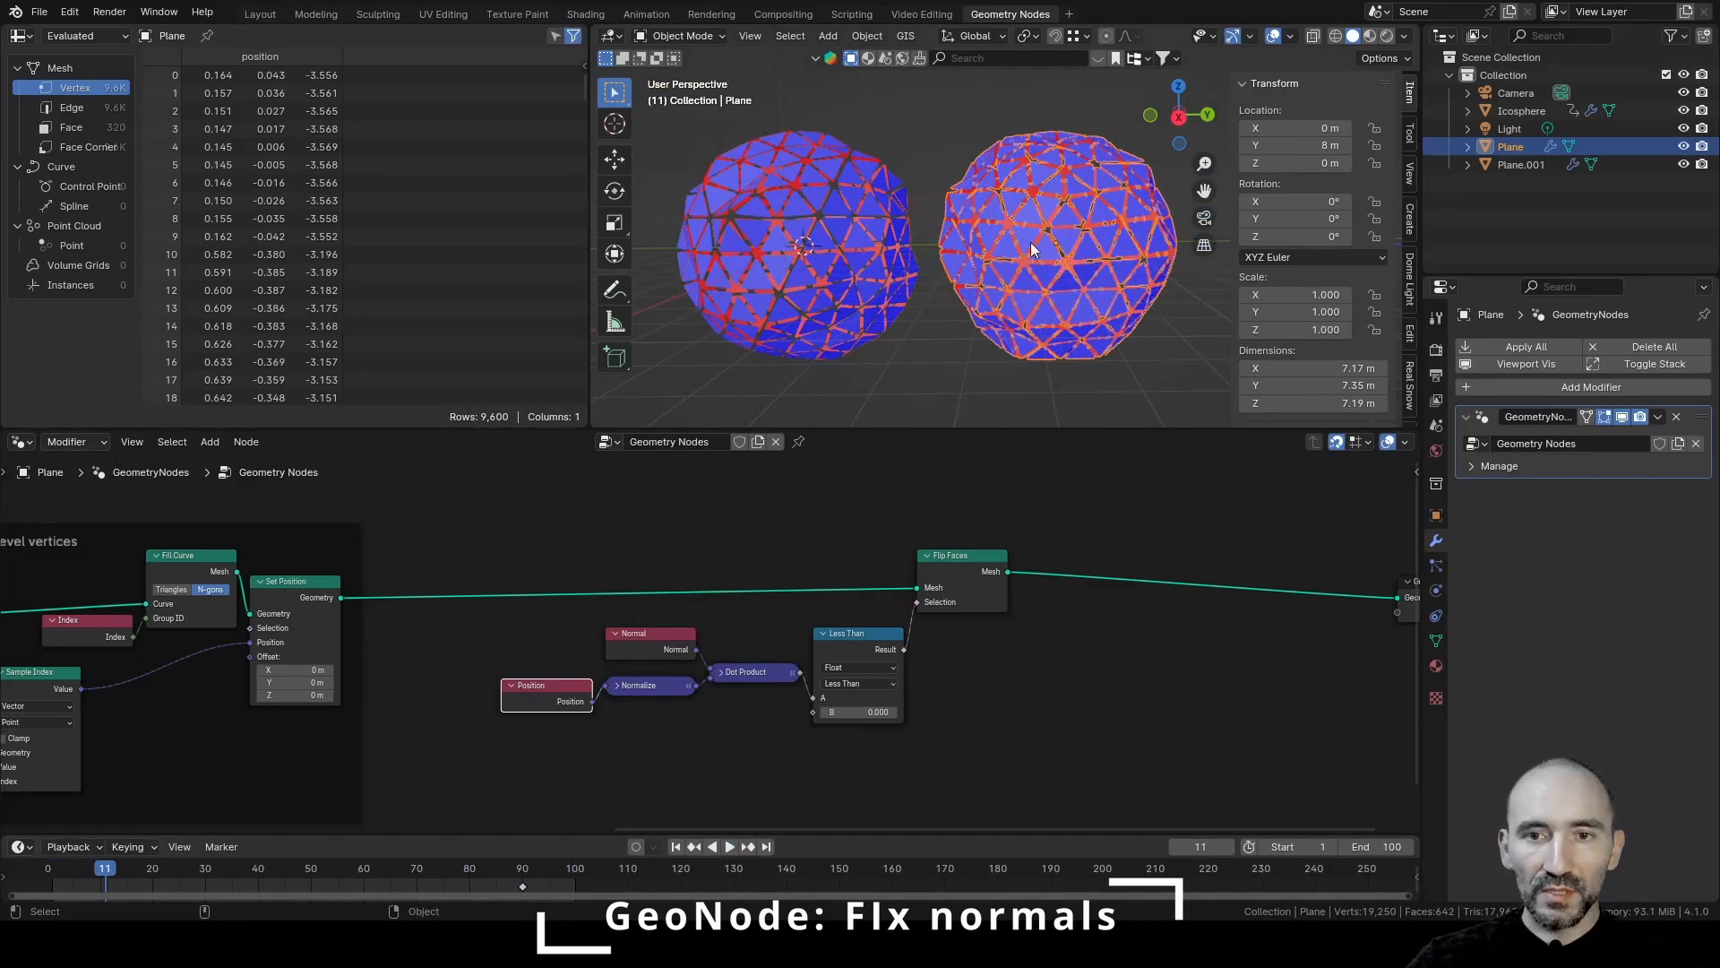
pyautogui.press('q')
pyautogui.click(932, 255)
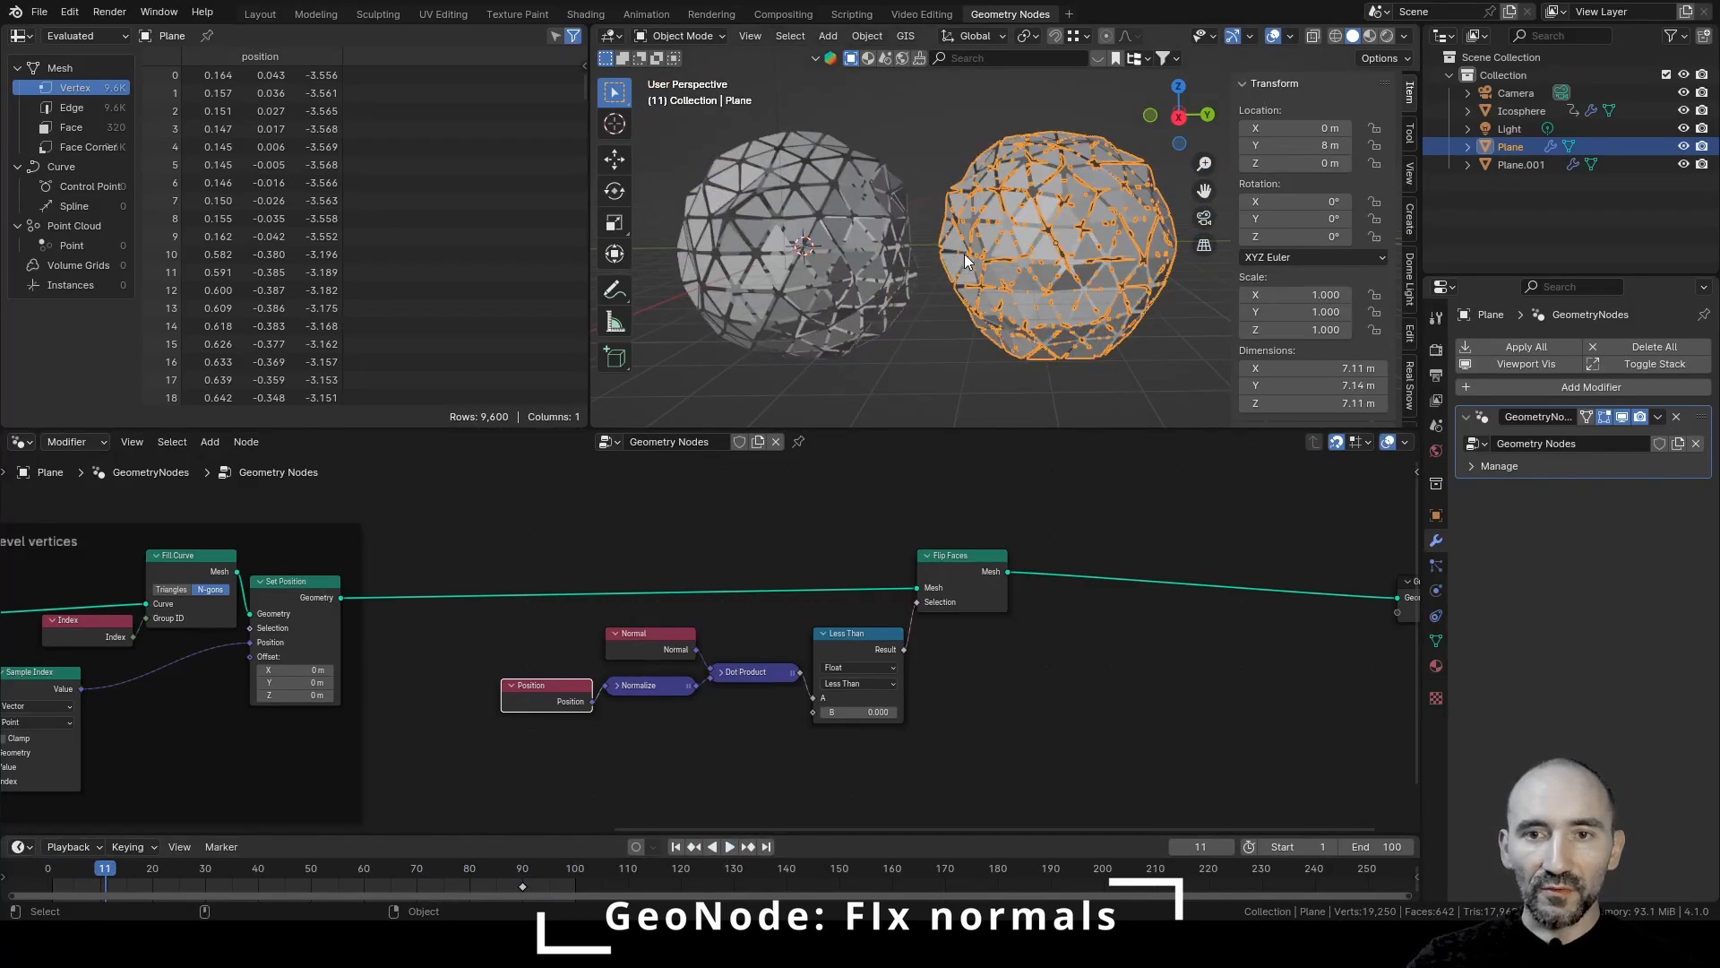
# Enclose the Position, Normal, Normalize, Dot Product, Less Than and Flip Faces nodes in a frame labelled "Flip faces"
pyautogui.moveTo(487, 538); pyautogui.dragTo(950, 733)
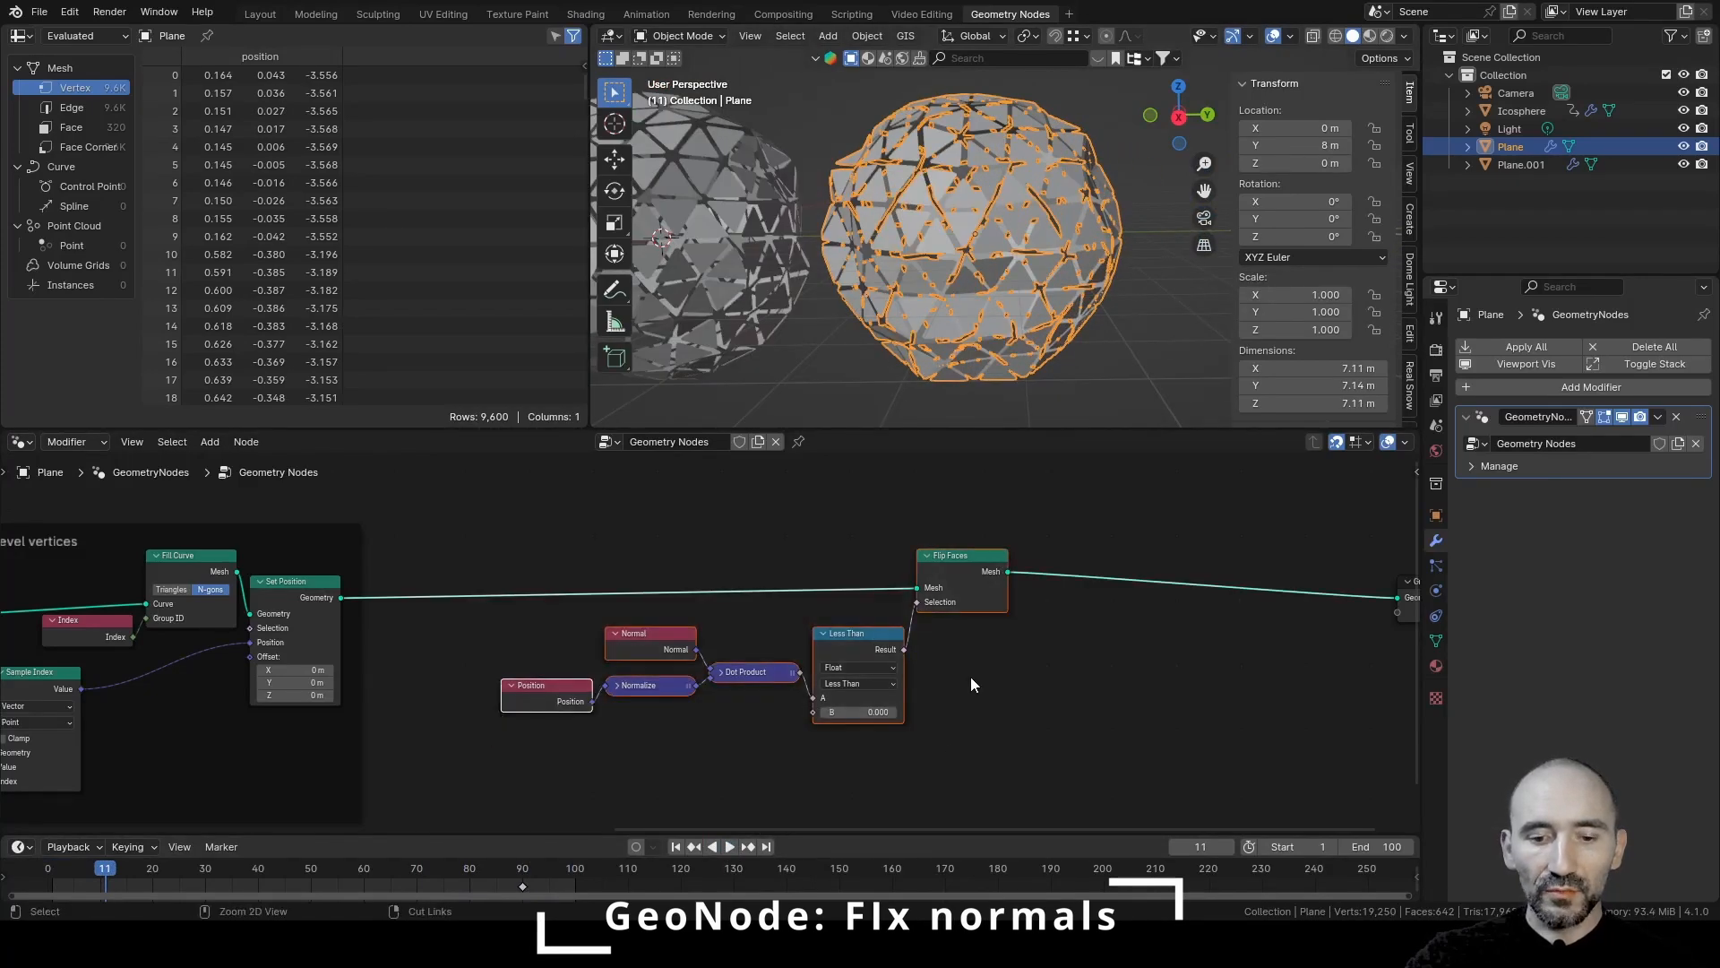
pyautogui.hotkey('ctrl', 'j')
pyautogui.press('F2')
pyautogui.write('Flip faces')
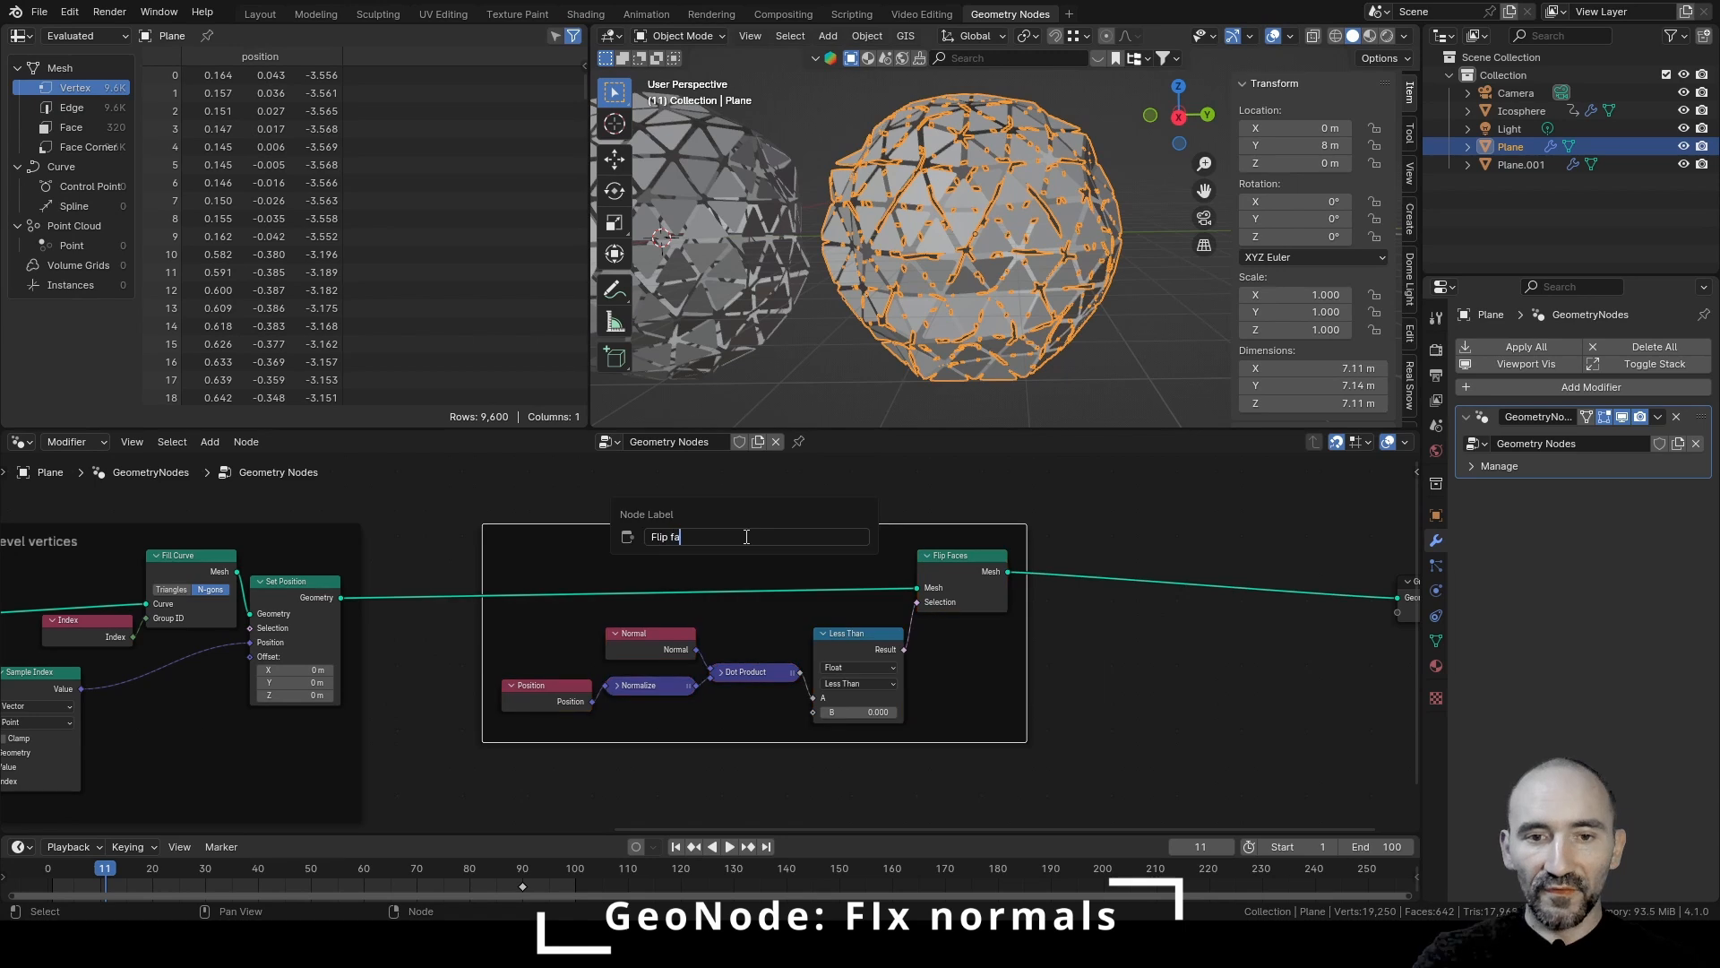
pyautogui.press('Return')
# Move the Group Output node farther from the Flip faces frame to make room for the solidify nodes
pyautogui.moveTo(1143, 627); pyautogui.dragTo(319, 682, button='middle')
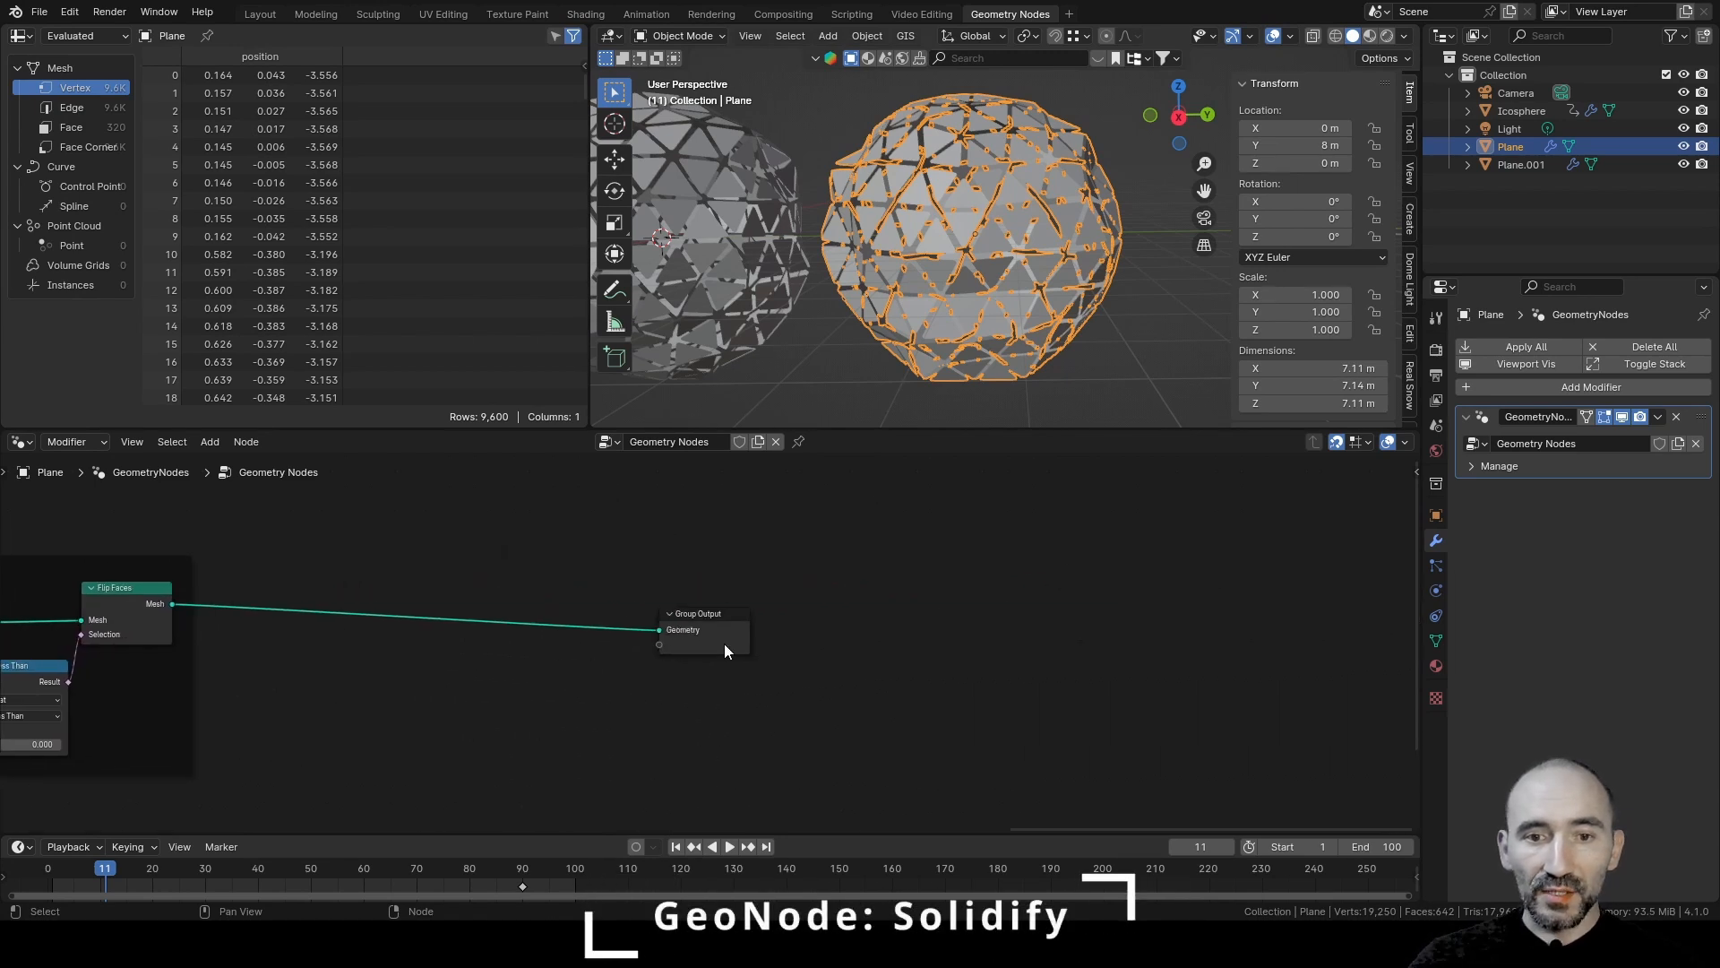
pyautogui.moveTo(723, 643); pyautogui.dragTo(1186, 617)
pyautogui.scroll(3, 714, 638)
pyautogui.moveTo(346, 660); pyautogui.dragTo(491, 637, button='middle')
# Insert an Extrude Mesh node between the Flip Faces node and the Group Output
pyautogui.press('F3')
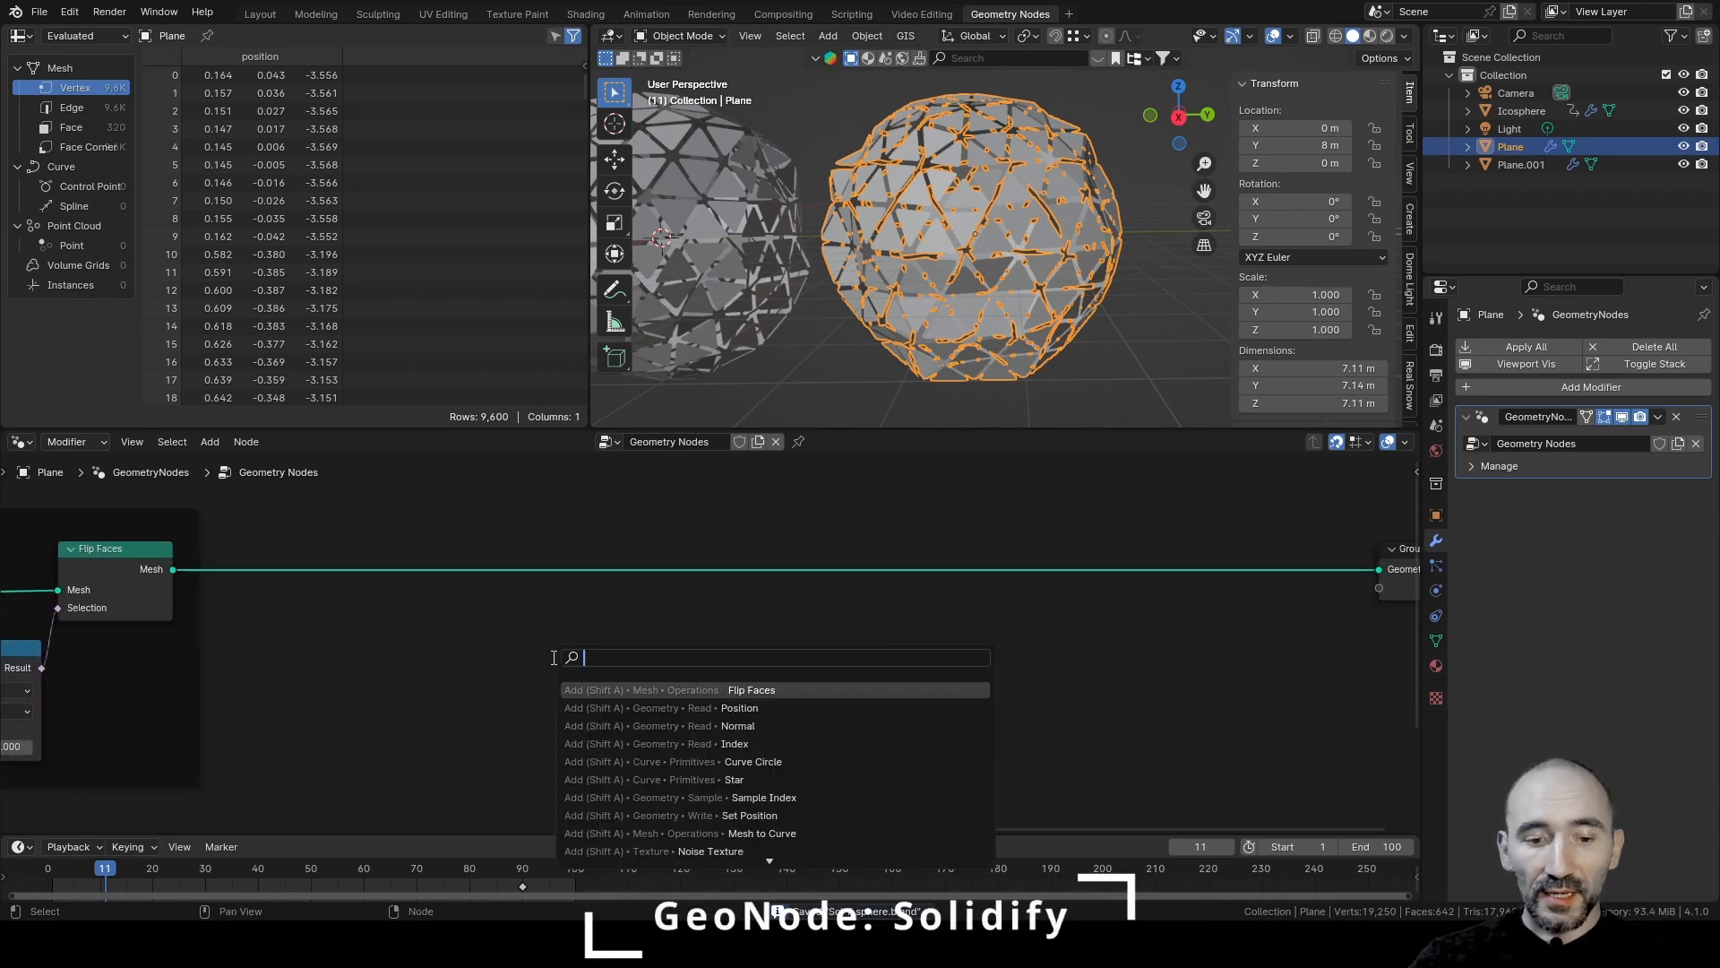
pyautogui.write('extrude')
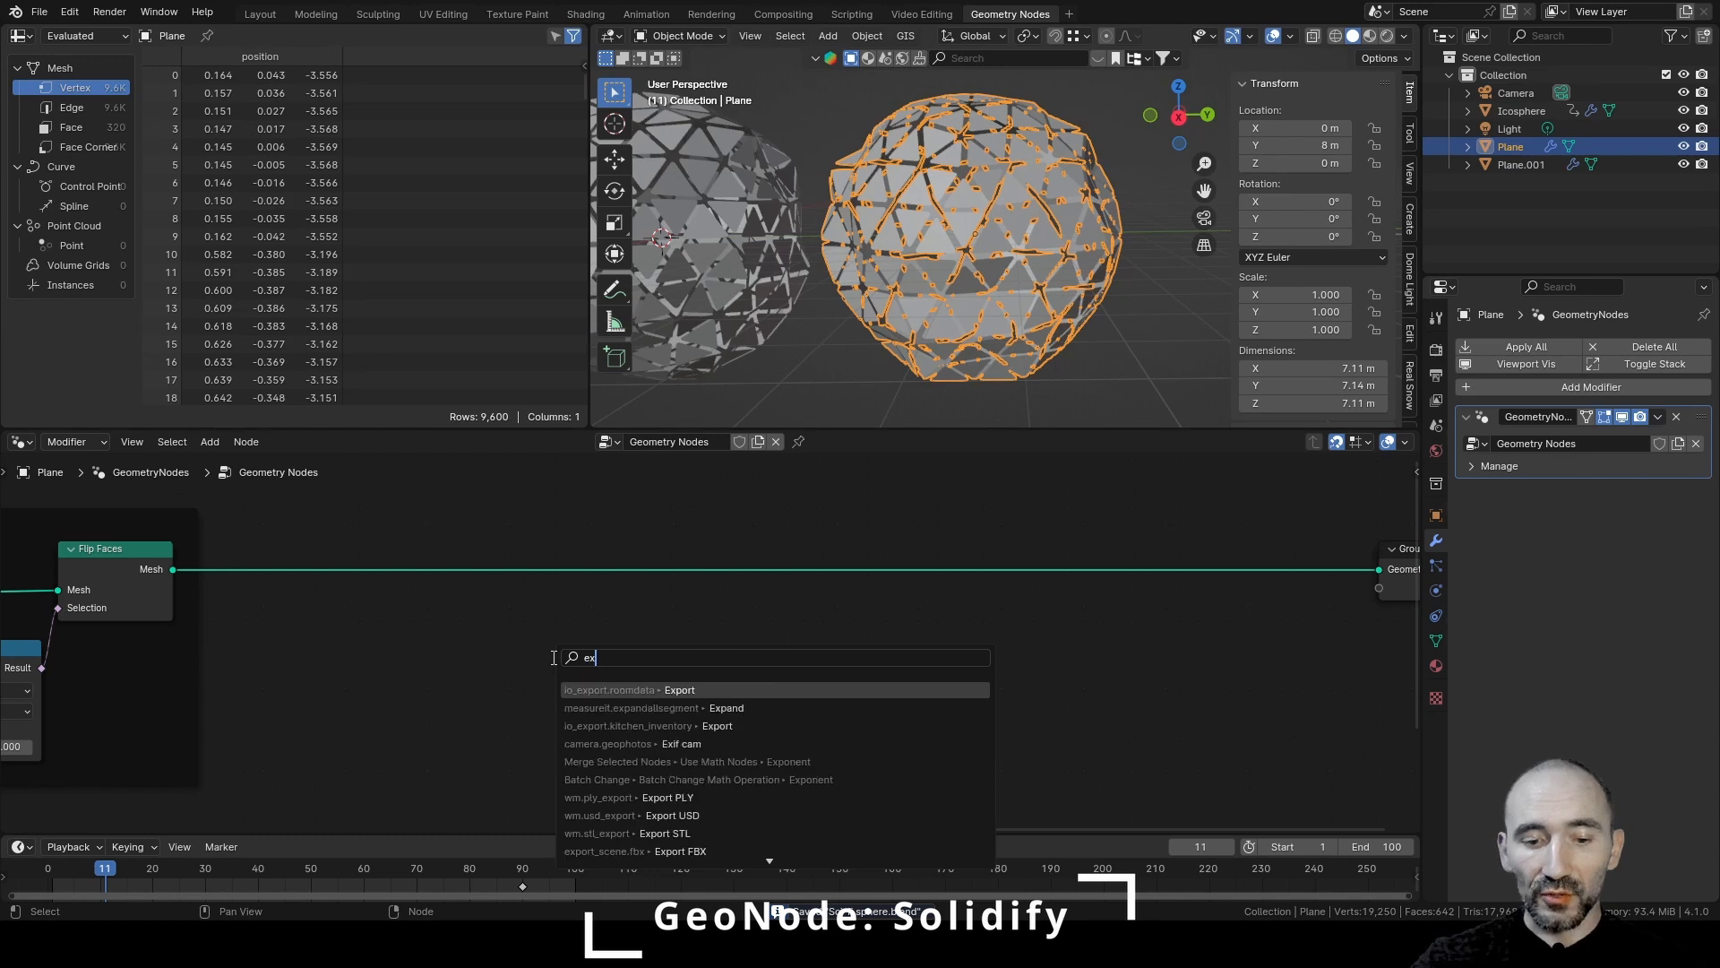
pyautogui.press('Return')
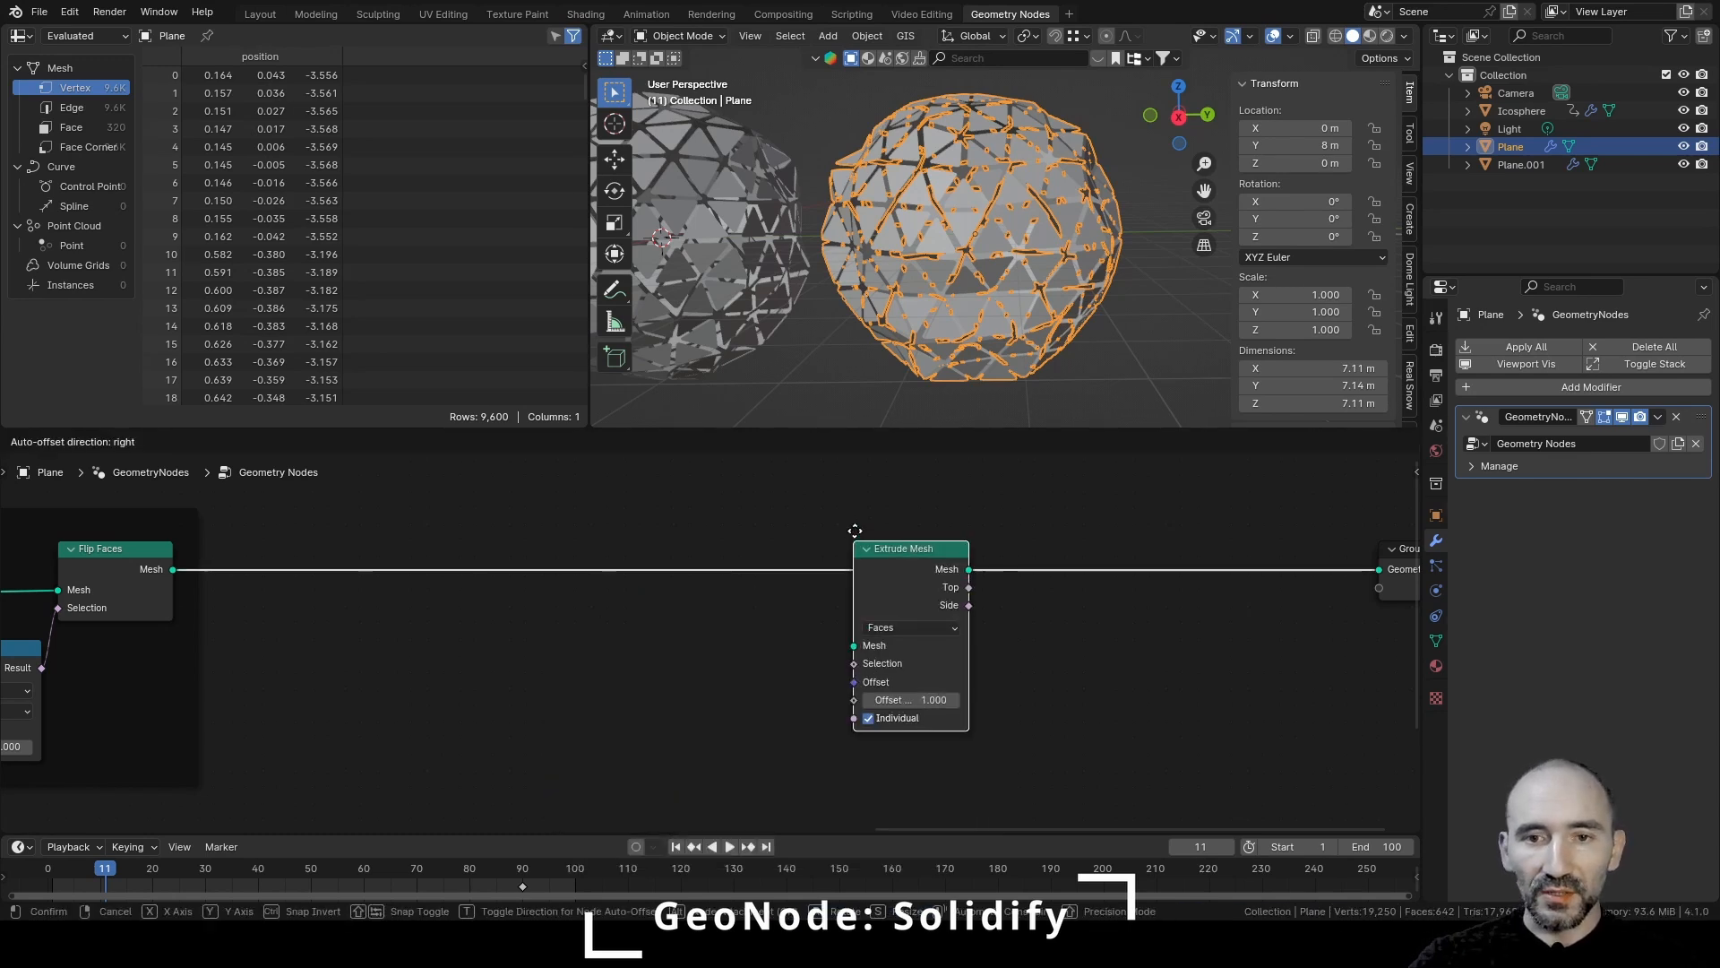
pyautogui.click(847, 527)
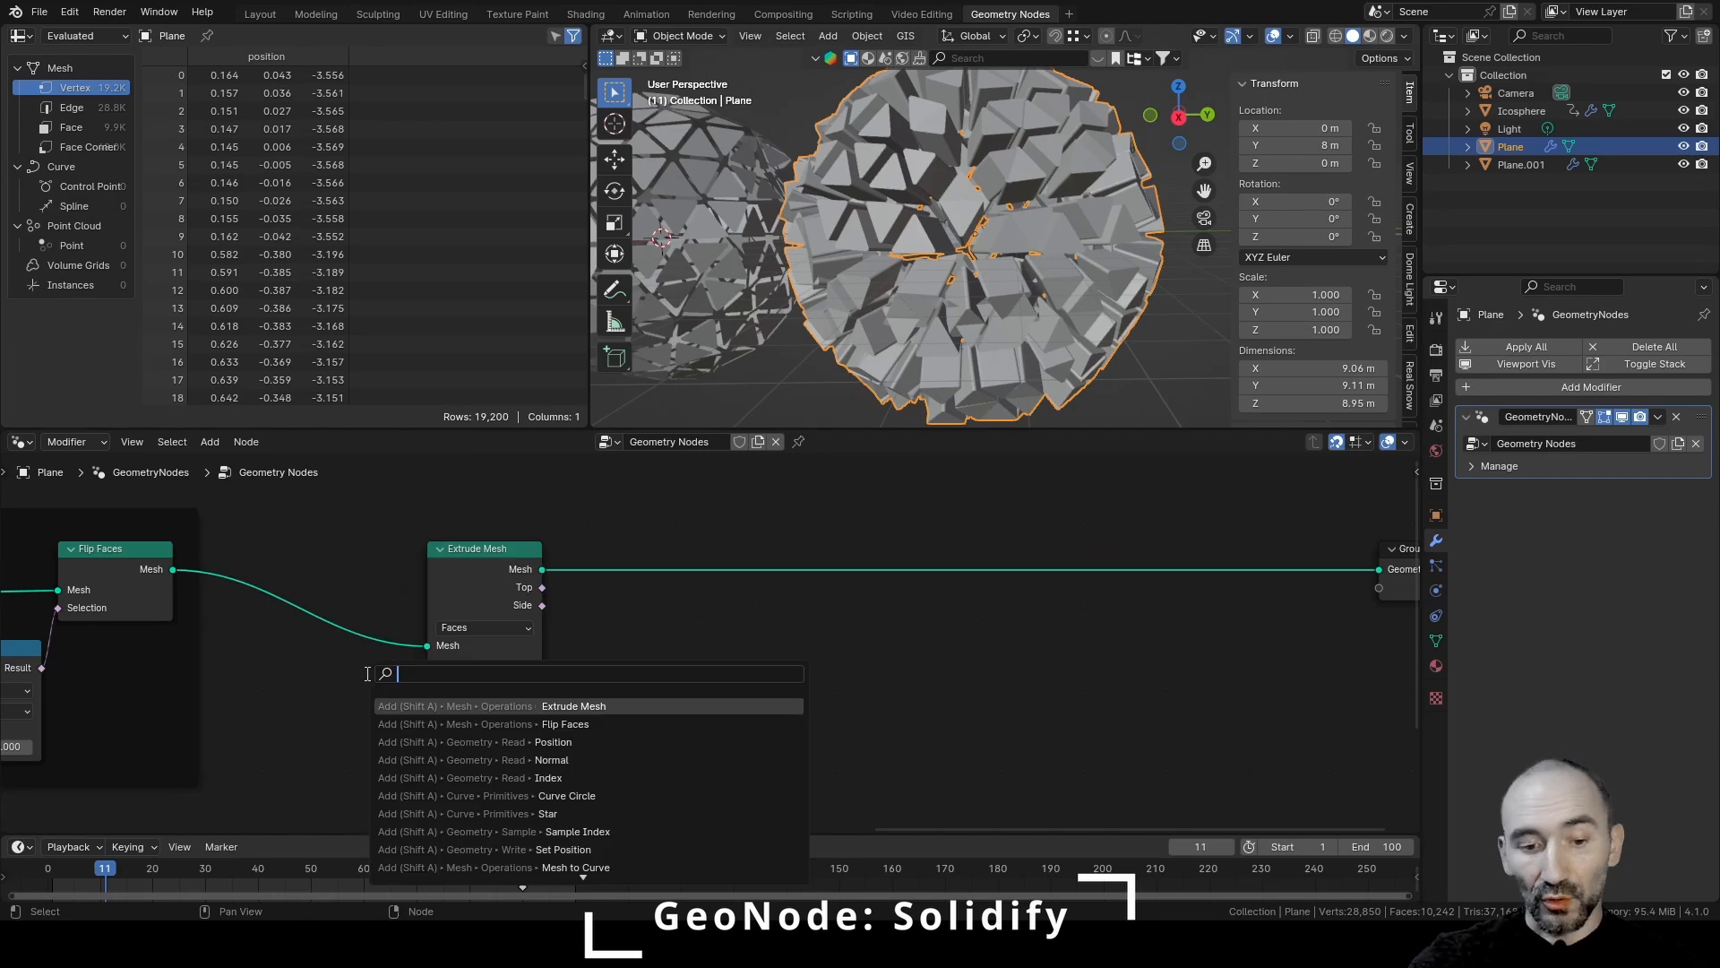
# Add a Normal node and connect it to the Offset input of the Extrude Mesh node
pyautogui.write('norm')
pyautogui.press('Return')
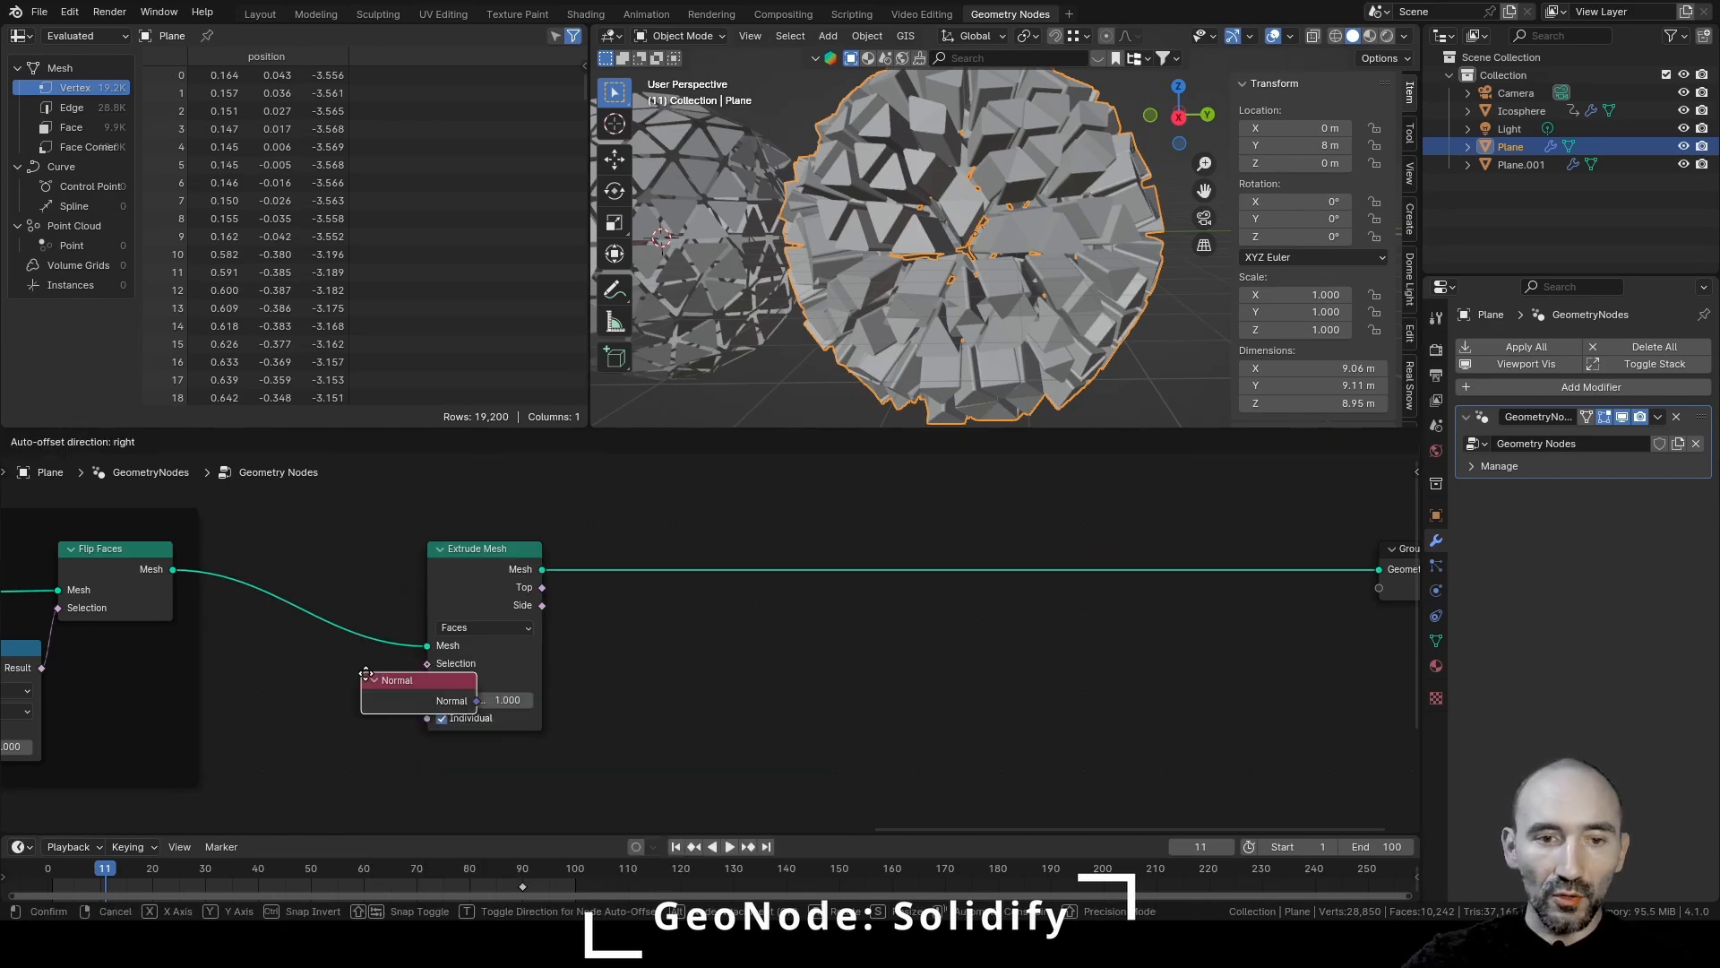
pyautogui.click(284, 662)
pyautogui.moveTo(394, 684); pyautogui.dragTo(428, 684)
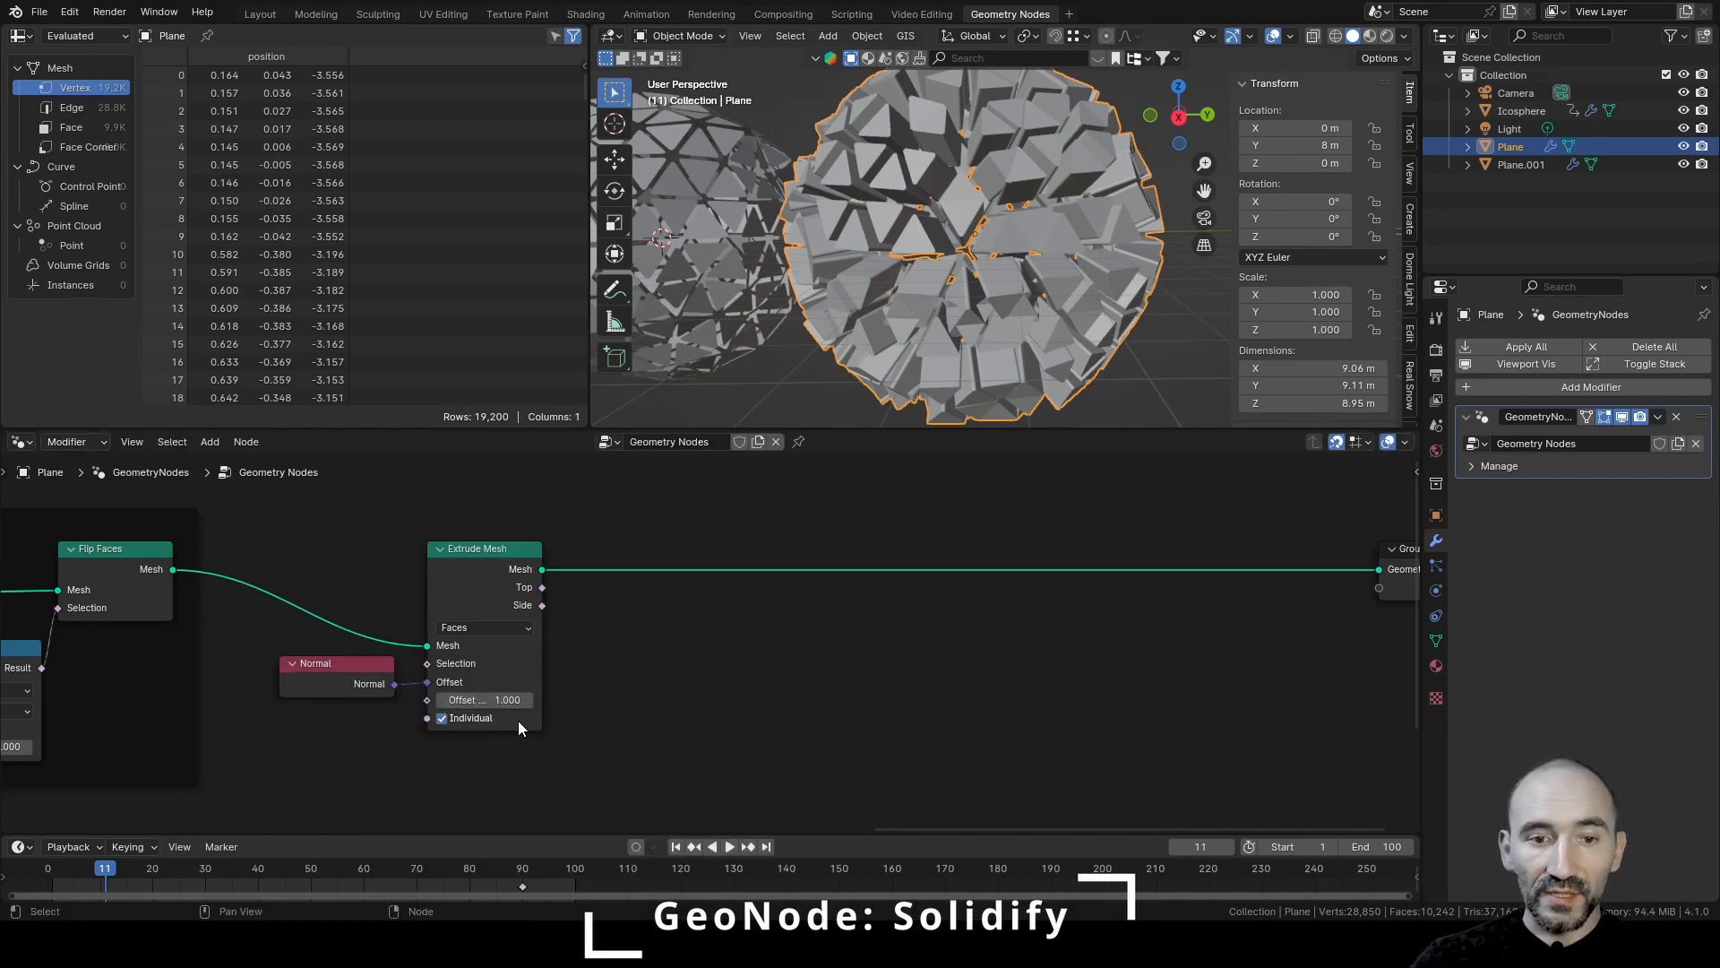
pyautogui.moveTo(916, 220); pyautogui.dragTo(969, 188, button='middle')
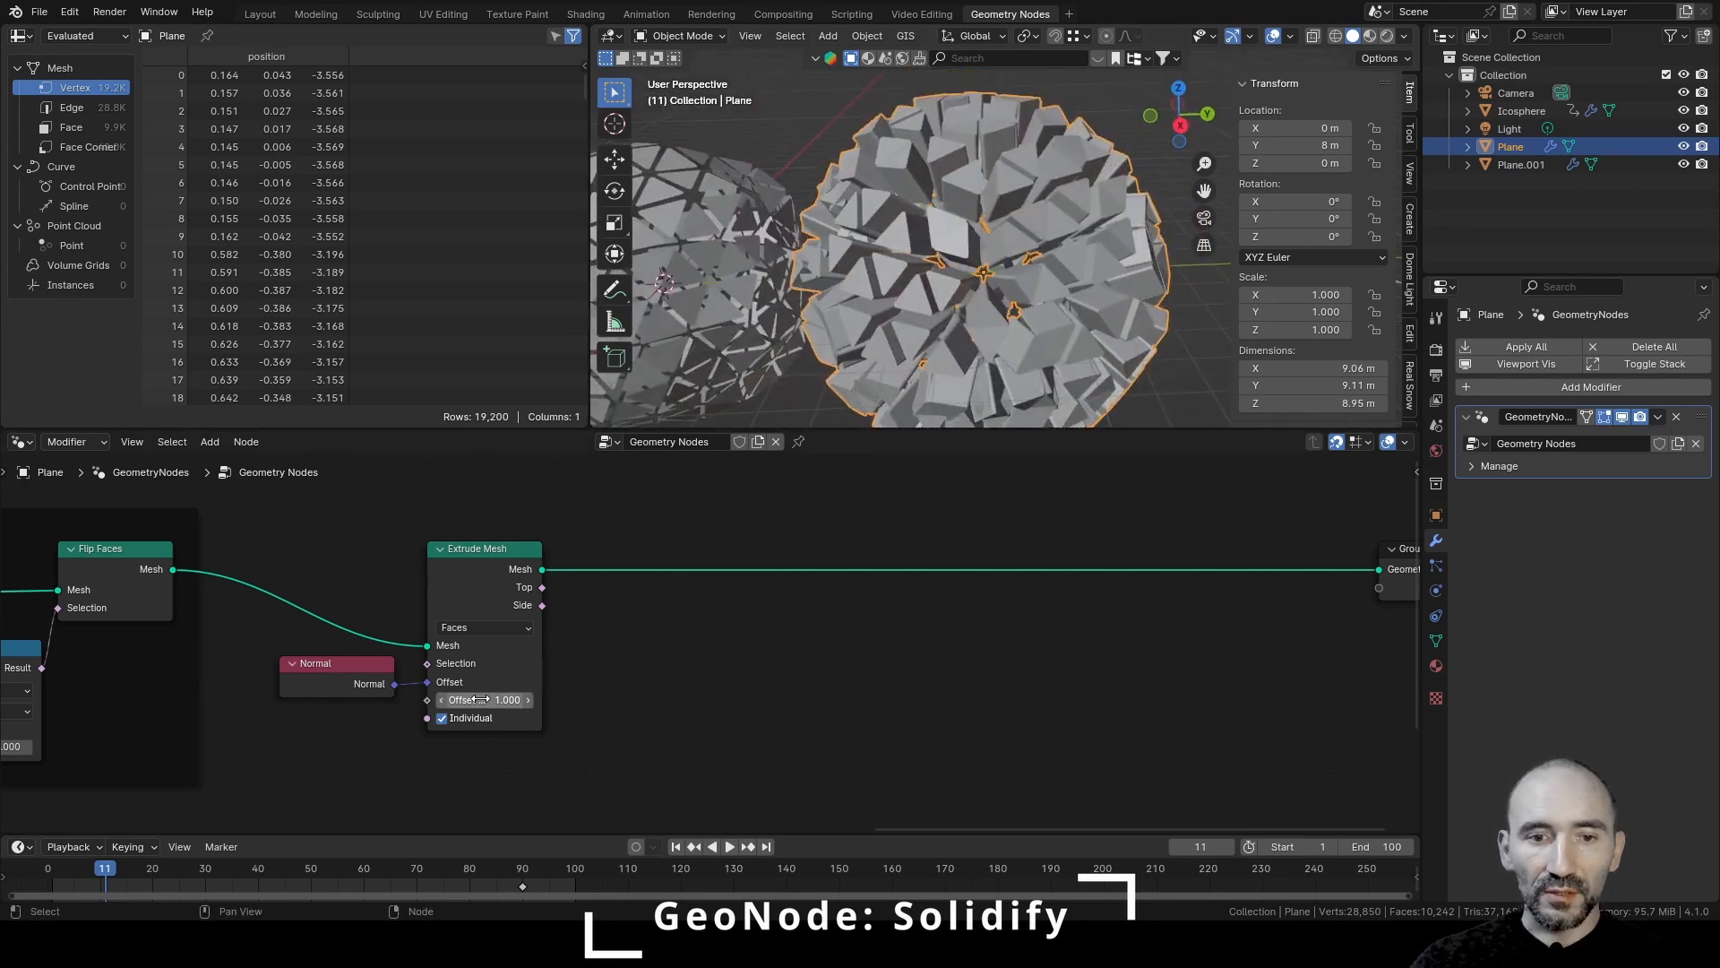
# Enable the Icosphere's Solidify modifier in the viewport and check its thickness and offset settings
pyautogui.click(772, 293)
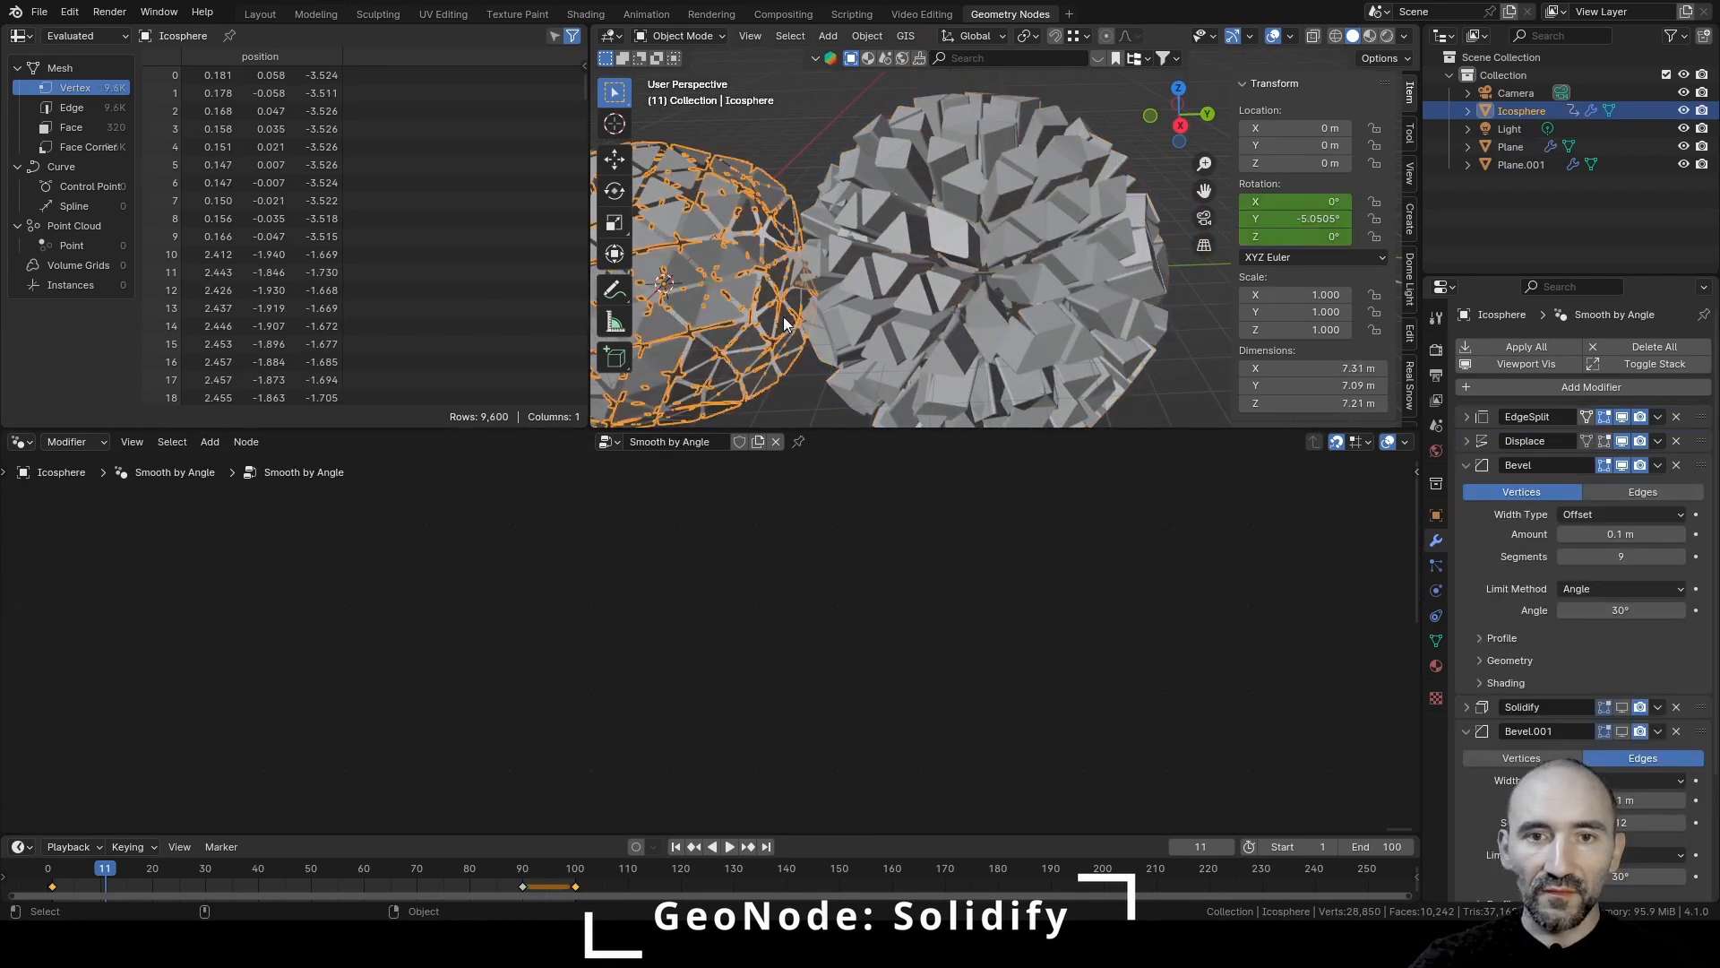
pyautogui.scroll(-4, 1572, 688)
pyautogui.click(1468, 550)
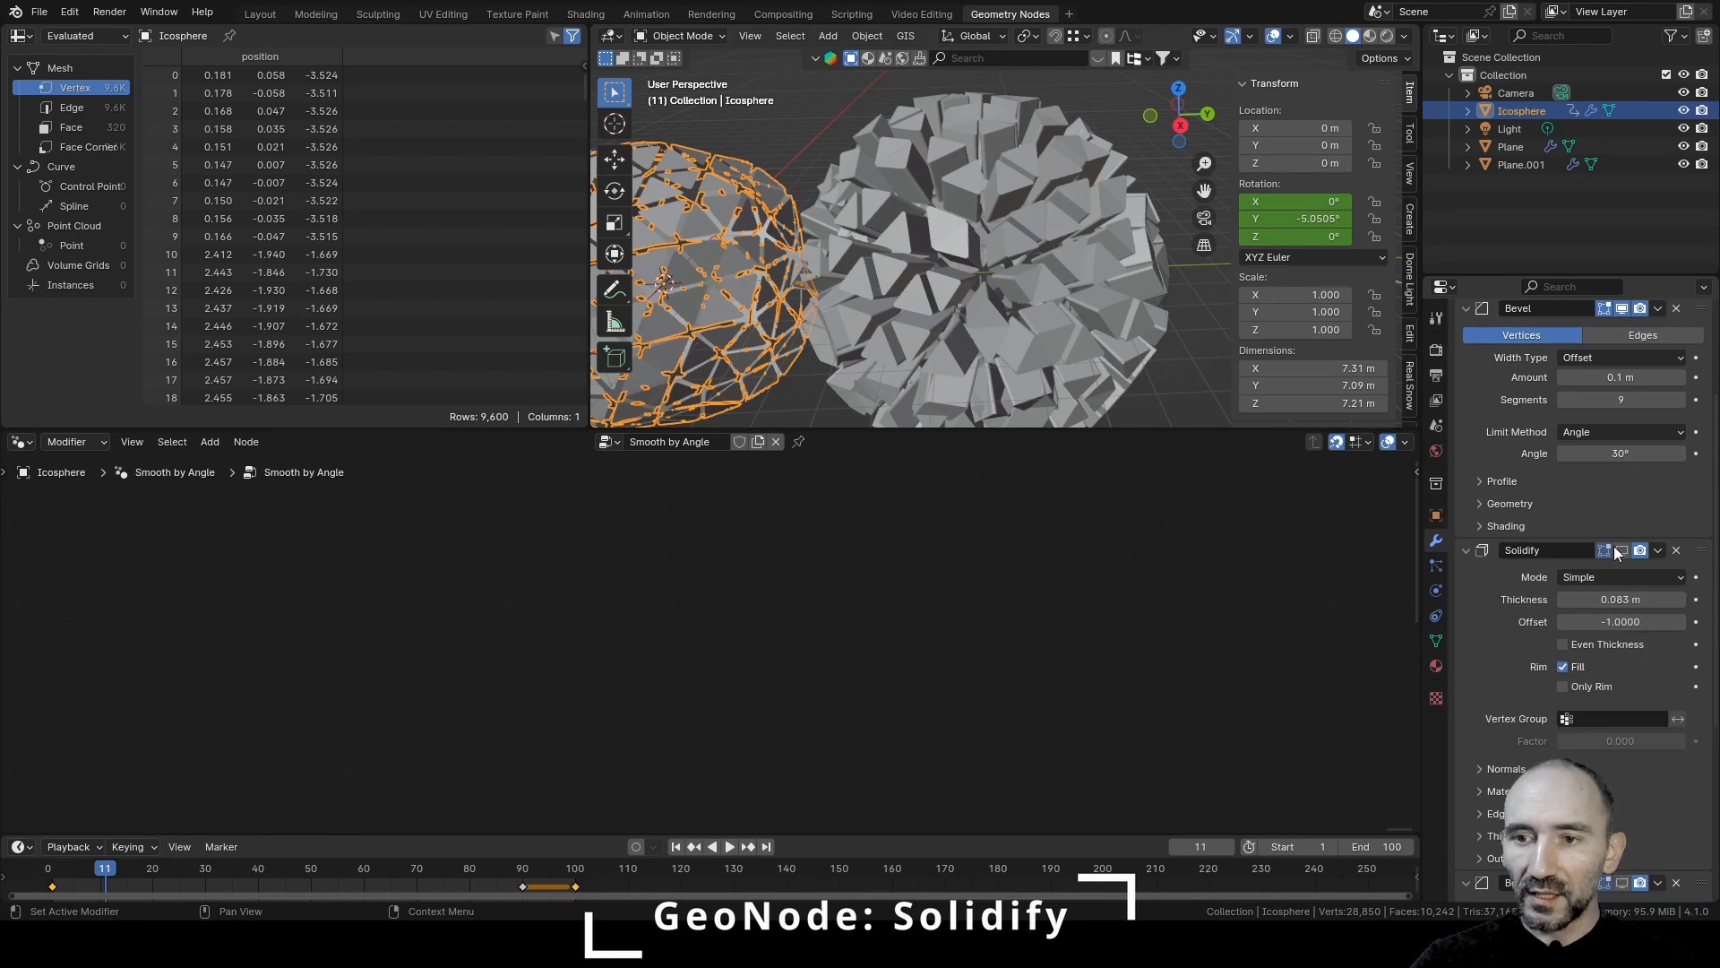
pyautogui.click(1621, 550)
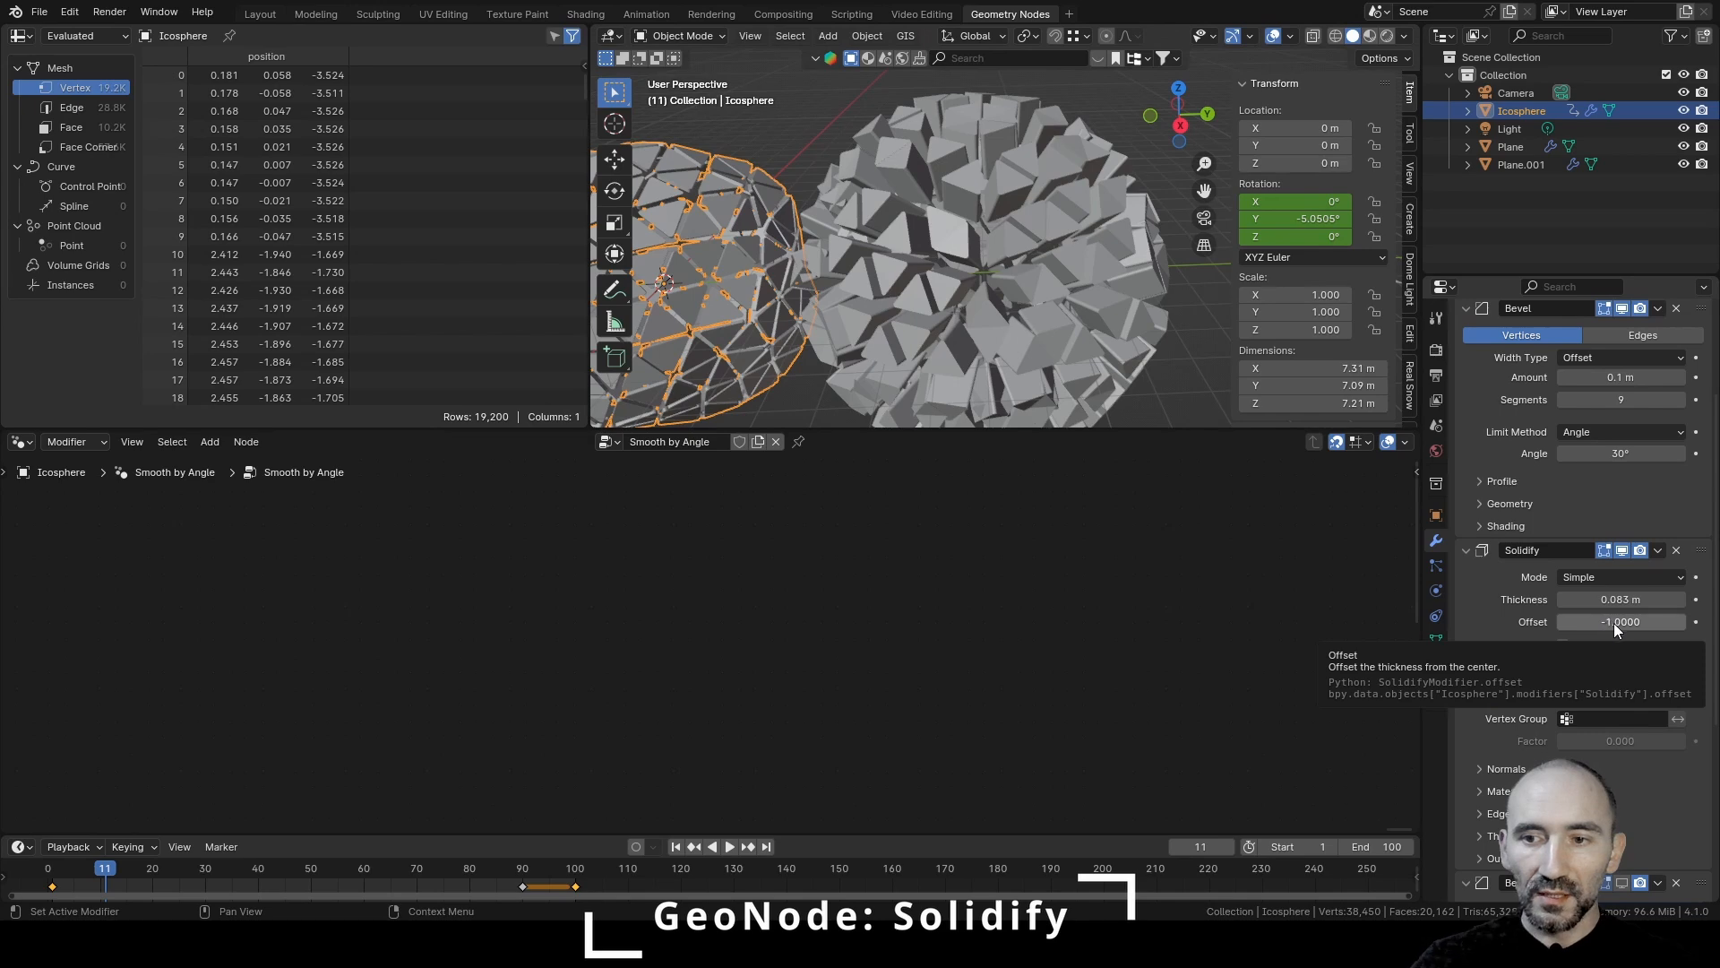
# Set the Extrude Mesh offset scale on the Plane object to -0.083 and inspect the extruded plates up close
pyautogui.click(1062, 225)
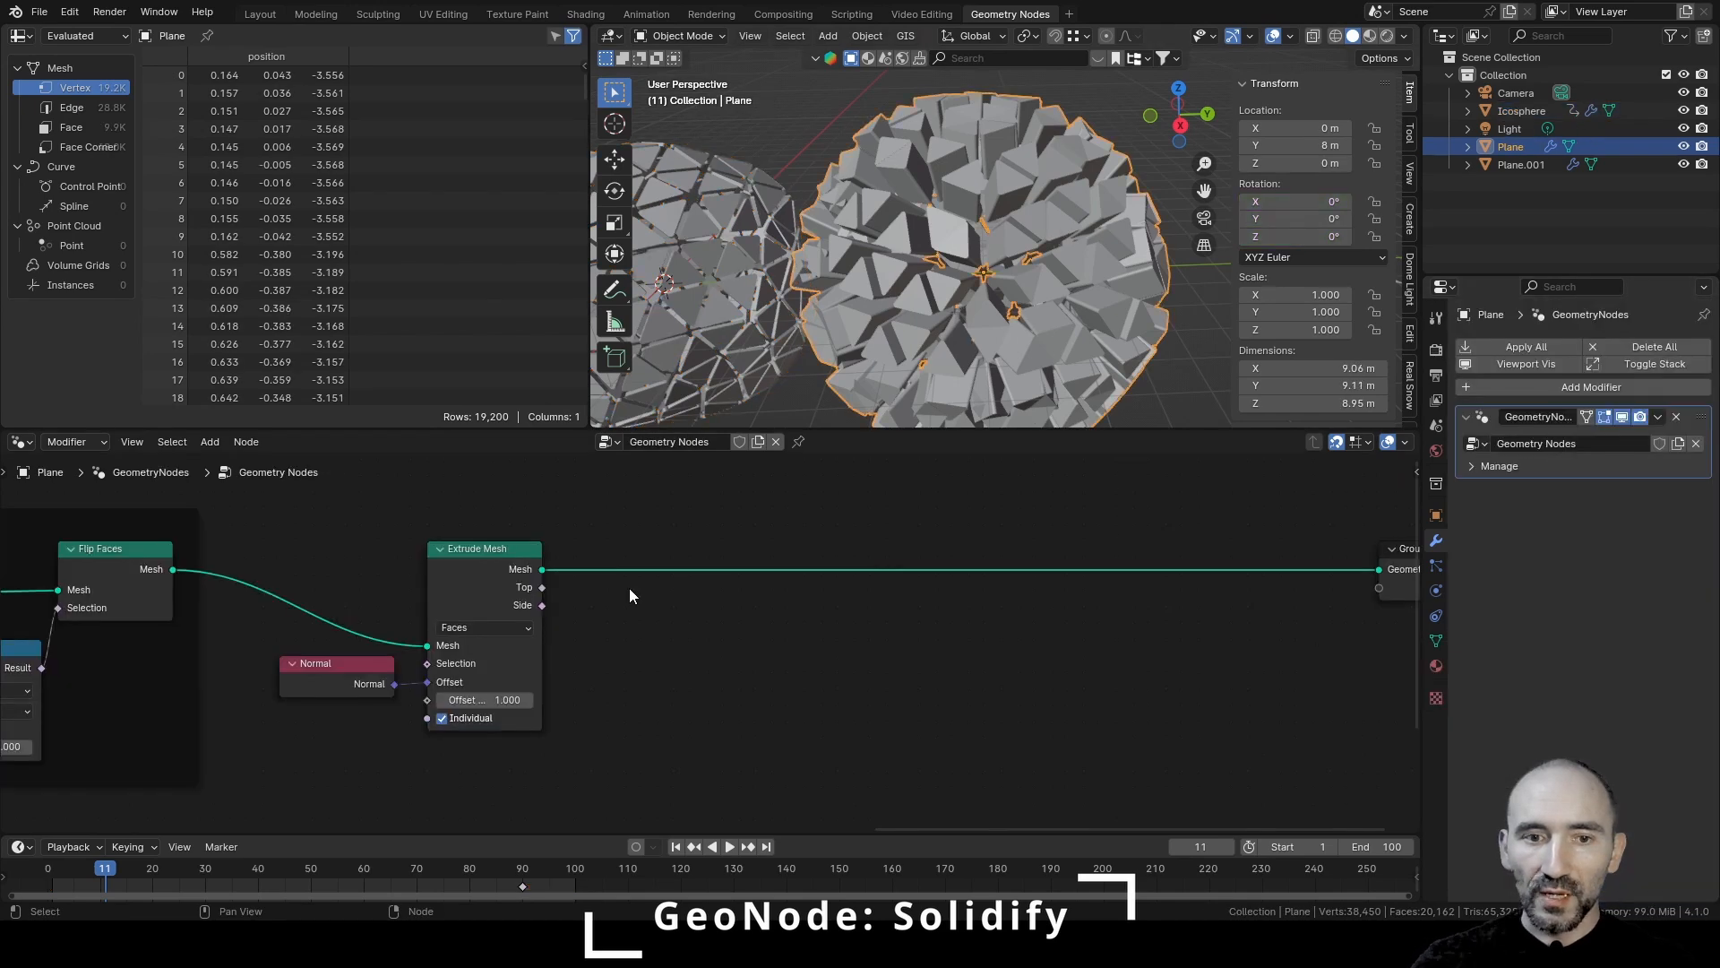
pyautogui.click(481, 699)
pyautogui.write('-')
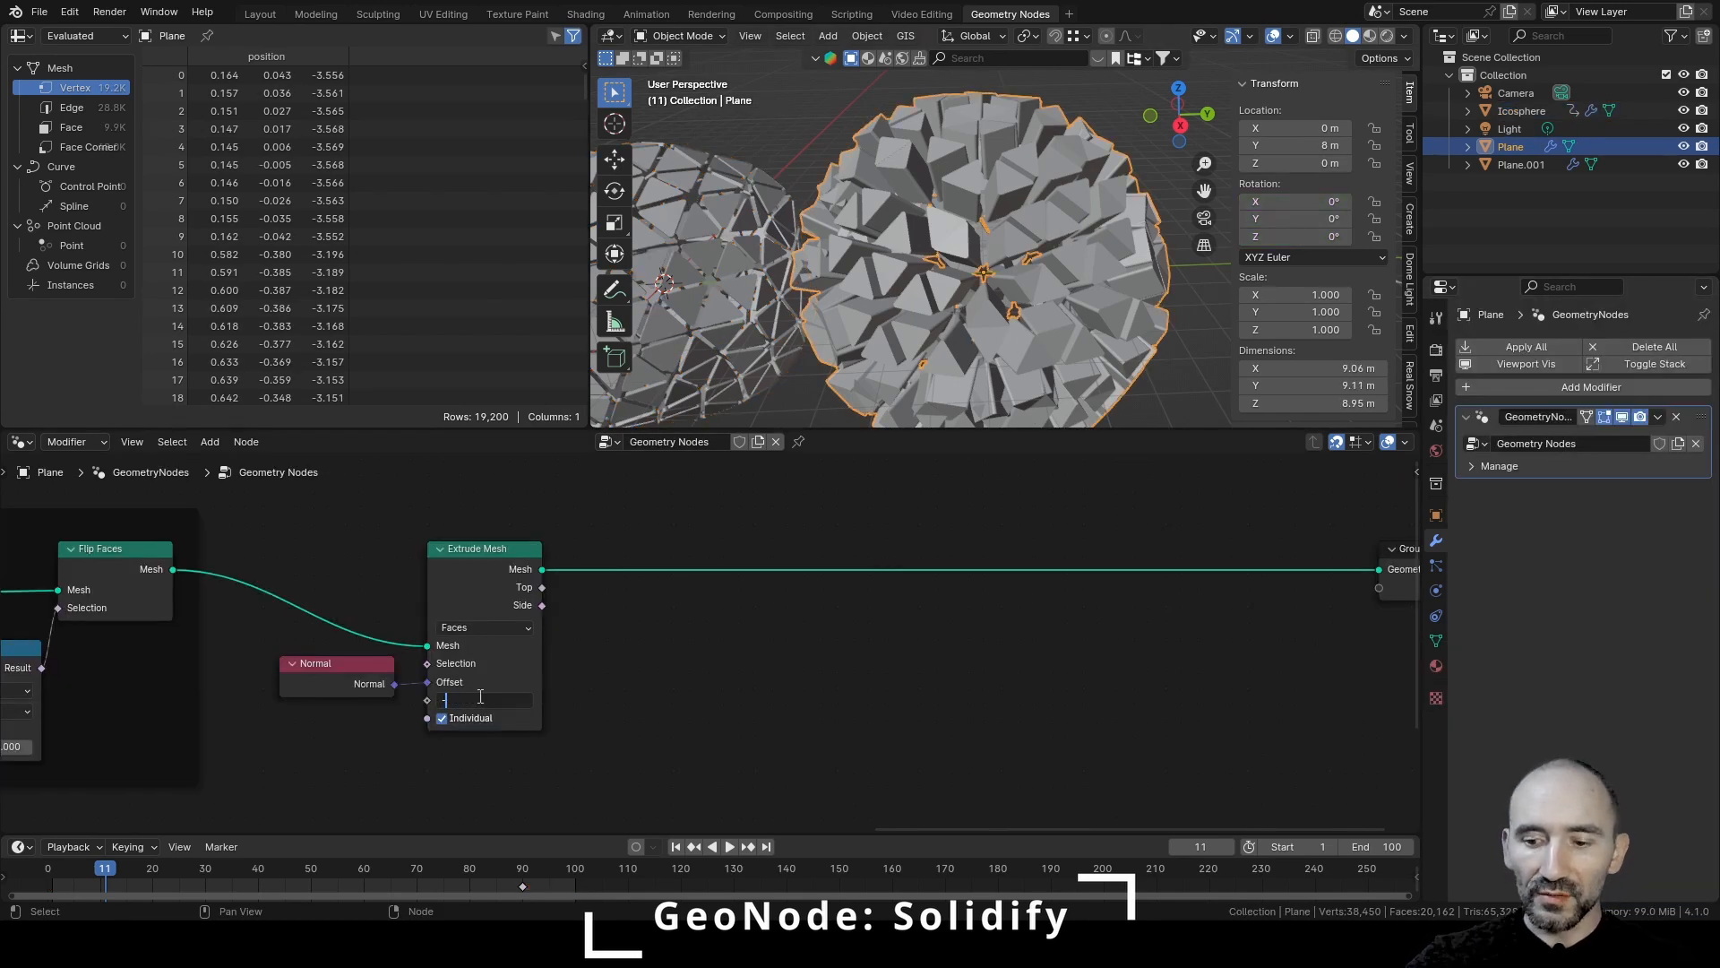
pyautogui.write('0.083')
pyautogui.press('Return')
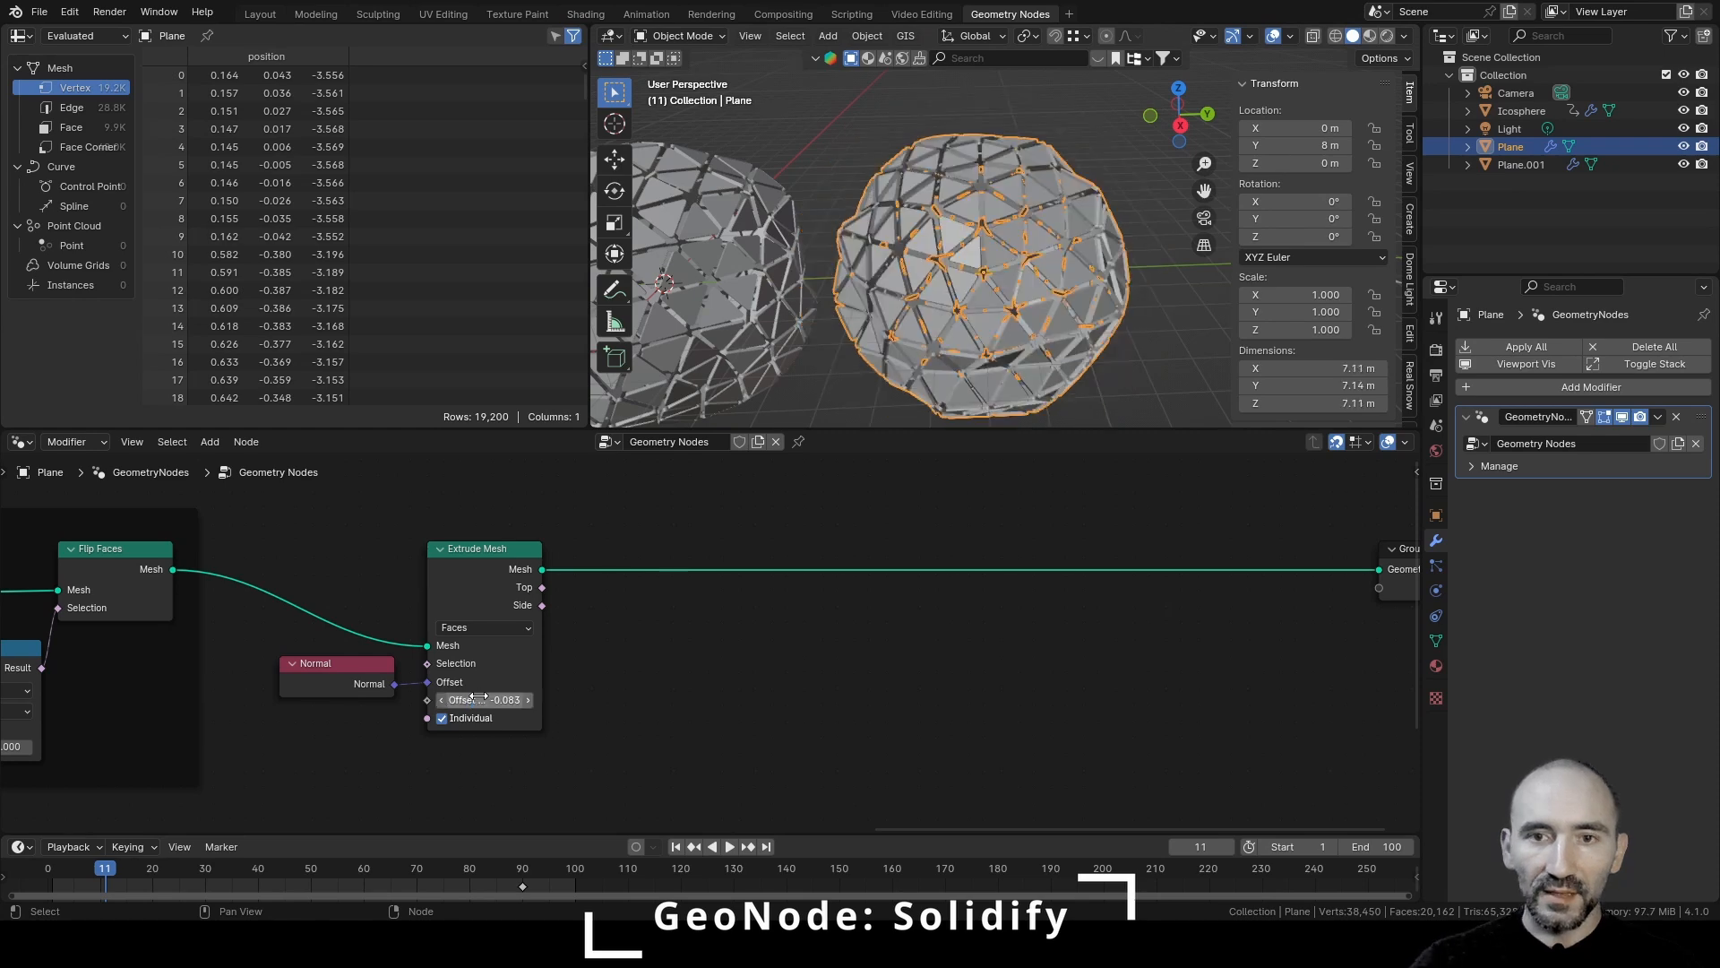
pyautogui.scroll(5, 894, 284)
pyautogui.moveTo(895, 278); pyautogui.dragTo(874, 213, button='middle')
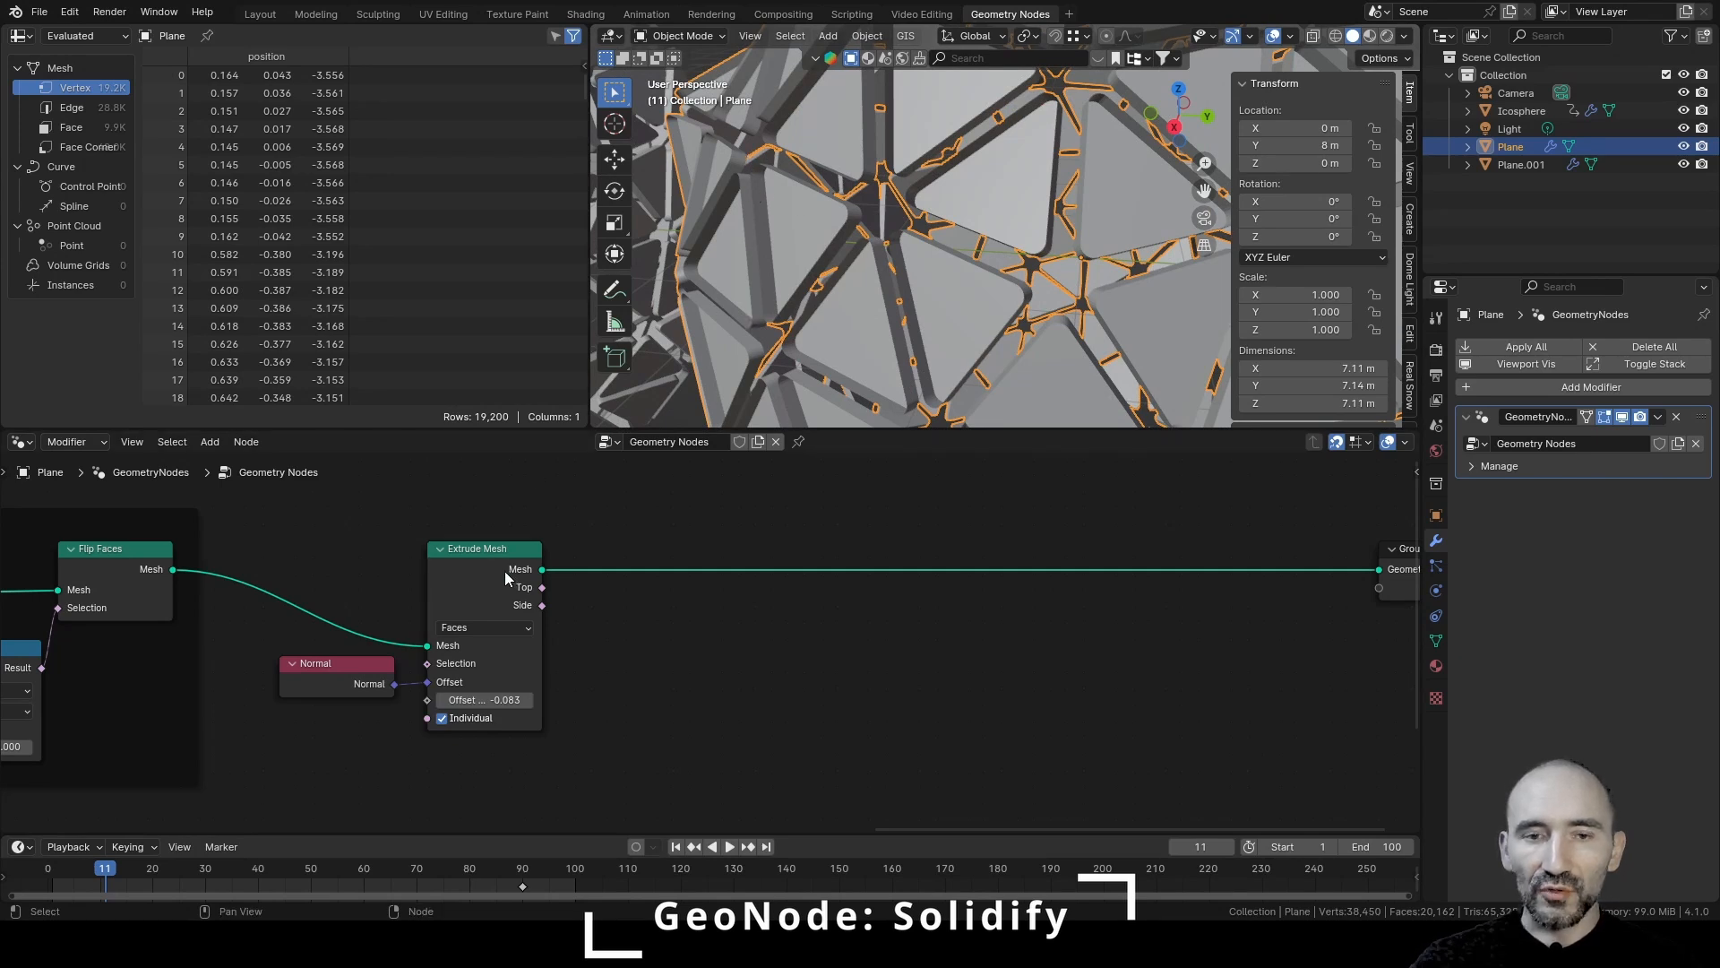
# Reposition the Normal and Extrude Mesh nodes and combine the Flip Faces and Extrude Mesh outputs with a Join Geometry node
pyautogui.moveTo(491, 566); pyautogui.dragTo(489, 583)
pyautogui.moveTo(346, 689); pyautogui.dragTo(297, 739)
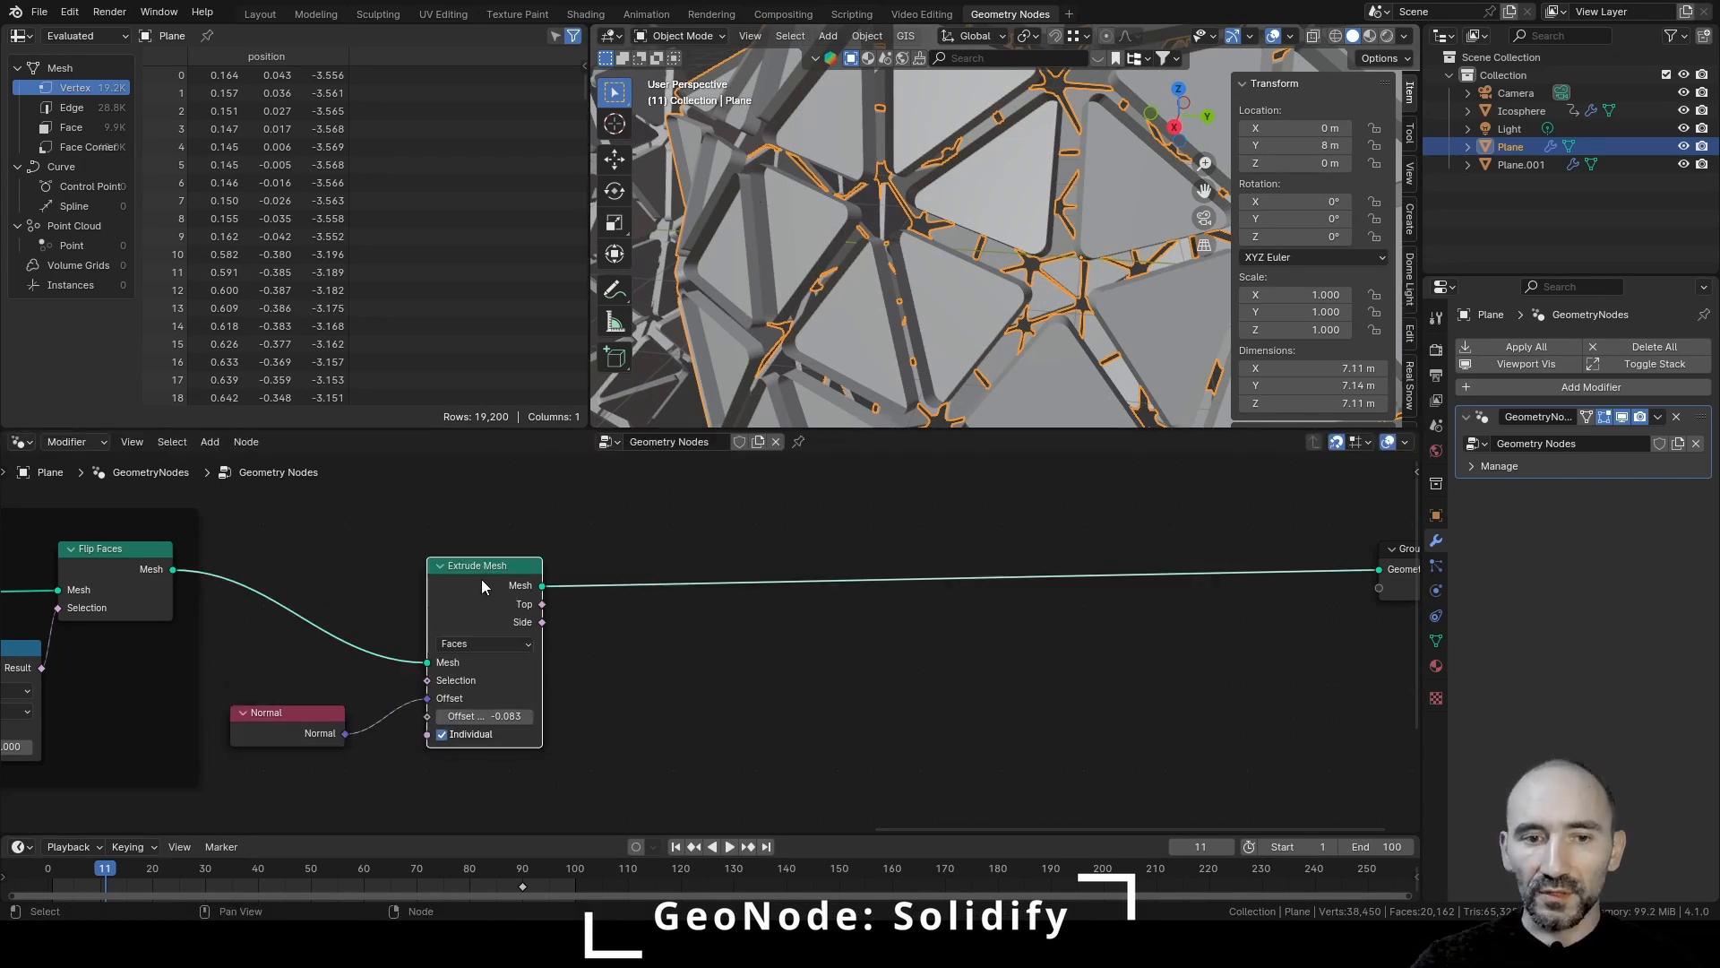
pyautogui.moveTo(482, 589); pyautogui.dragTo(415, 623)
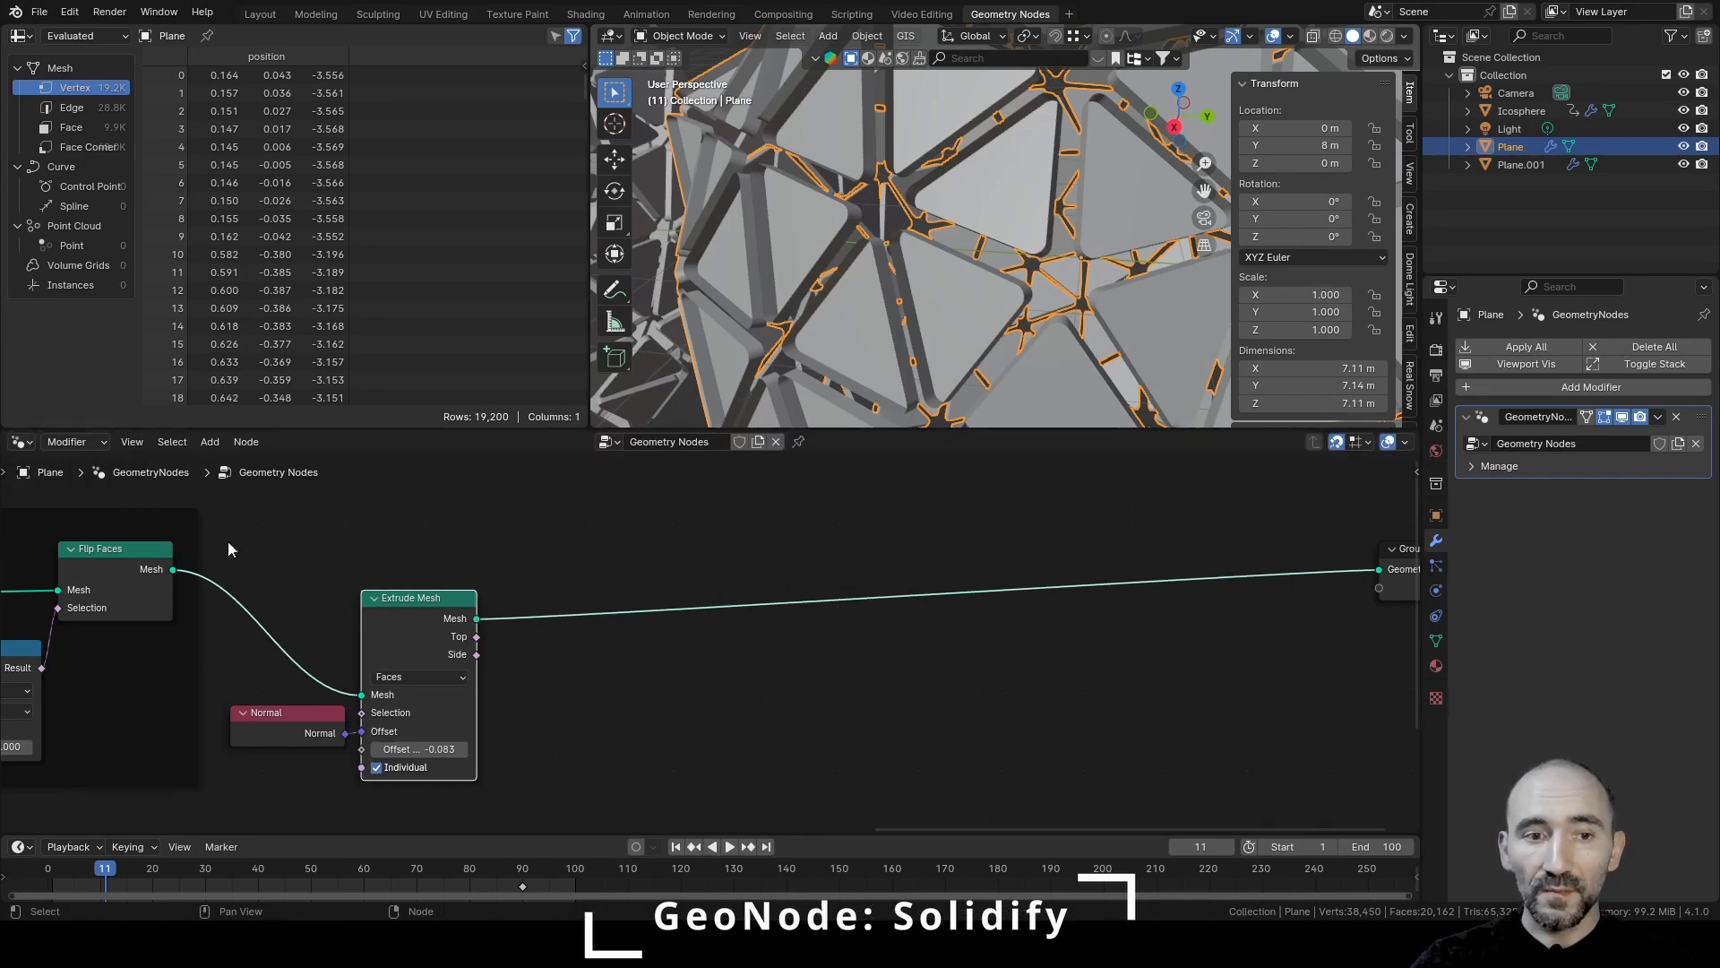
pyautogui.keyDown('ctrl'); pyautogui.keyDown('shift'); pyautogui.moveTo(137, 561); pyautogui.dragTo(410, 591, button='right'); pyautogui.keyUp('shift'); pyautogui.keyUp('ctrl')
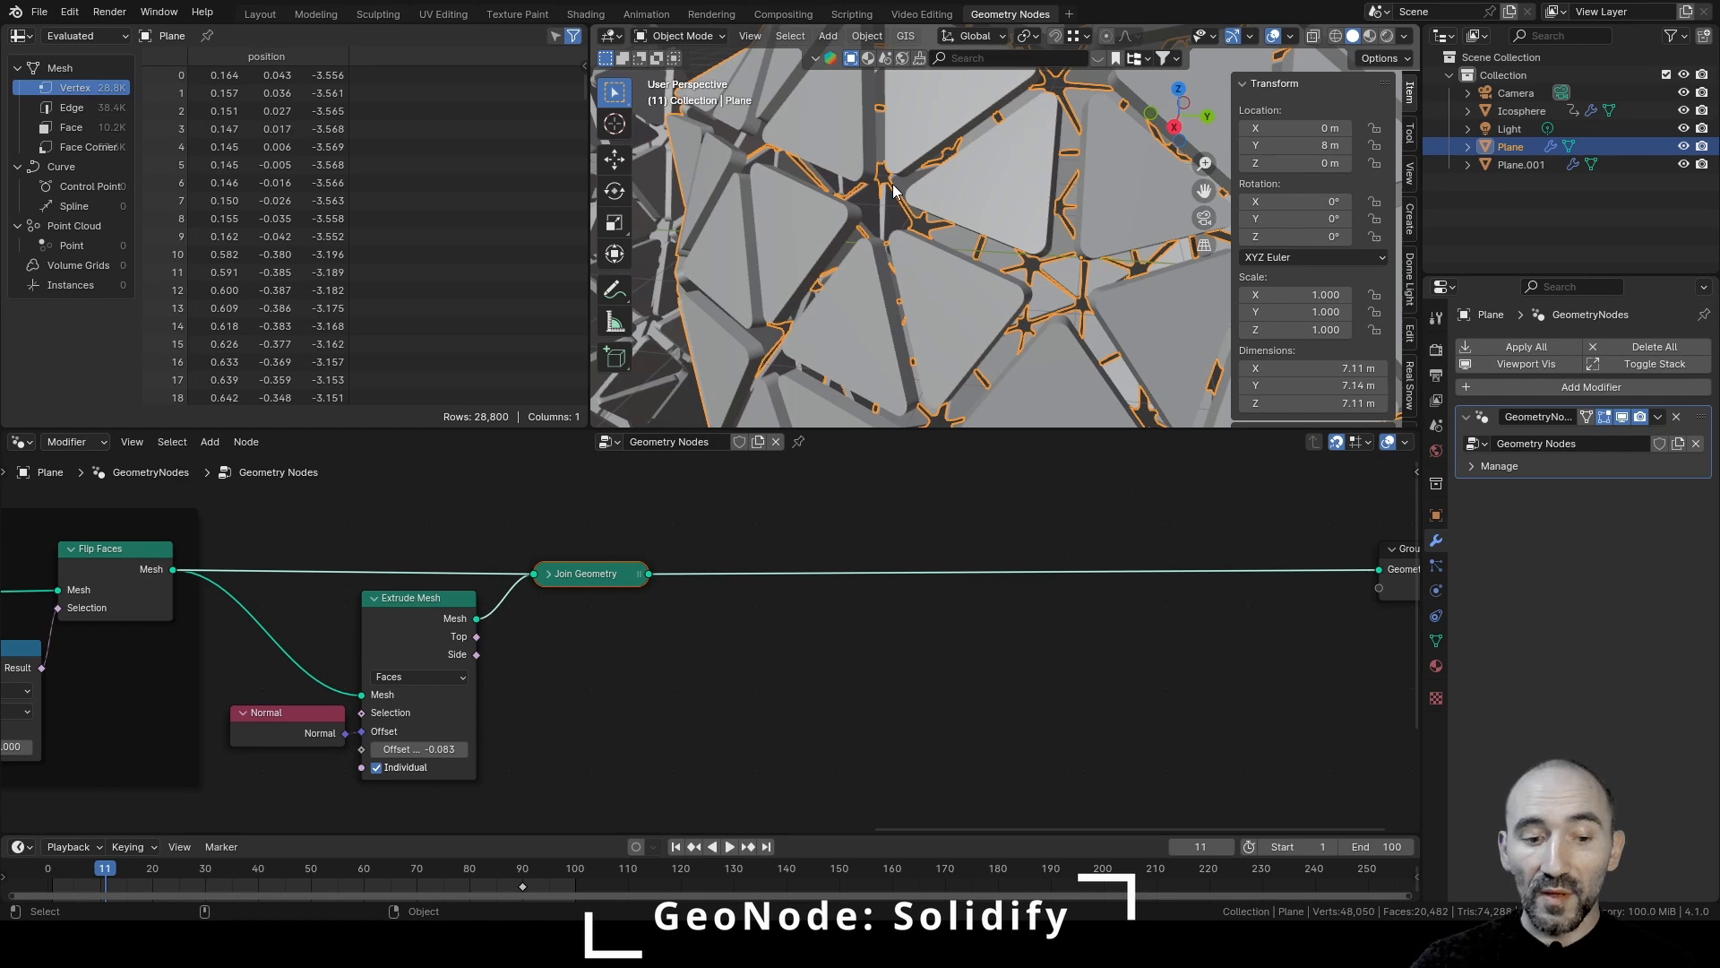
# Turn on the face orientation overlay and inspect the normals of the extruded plates
pyautogui.press('q')
pyautogui.click(830, 195)
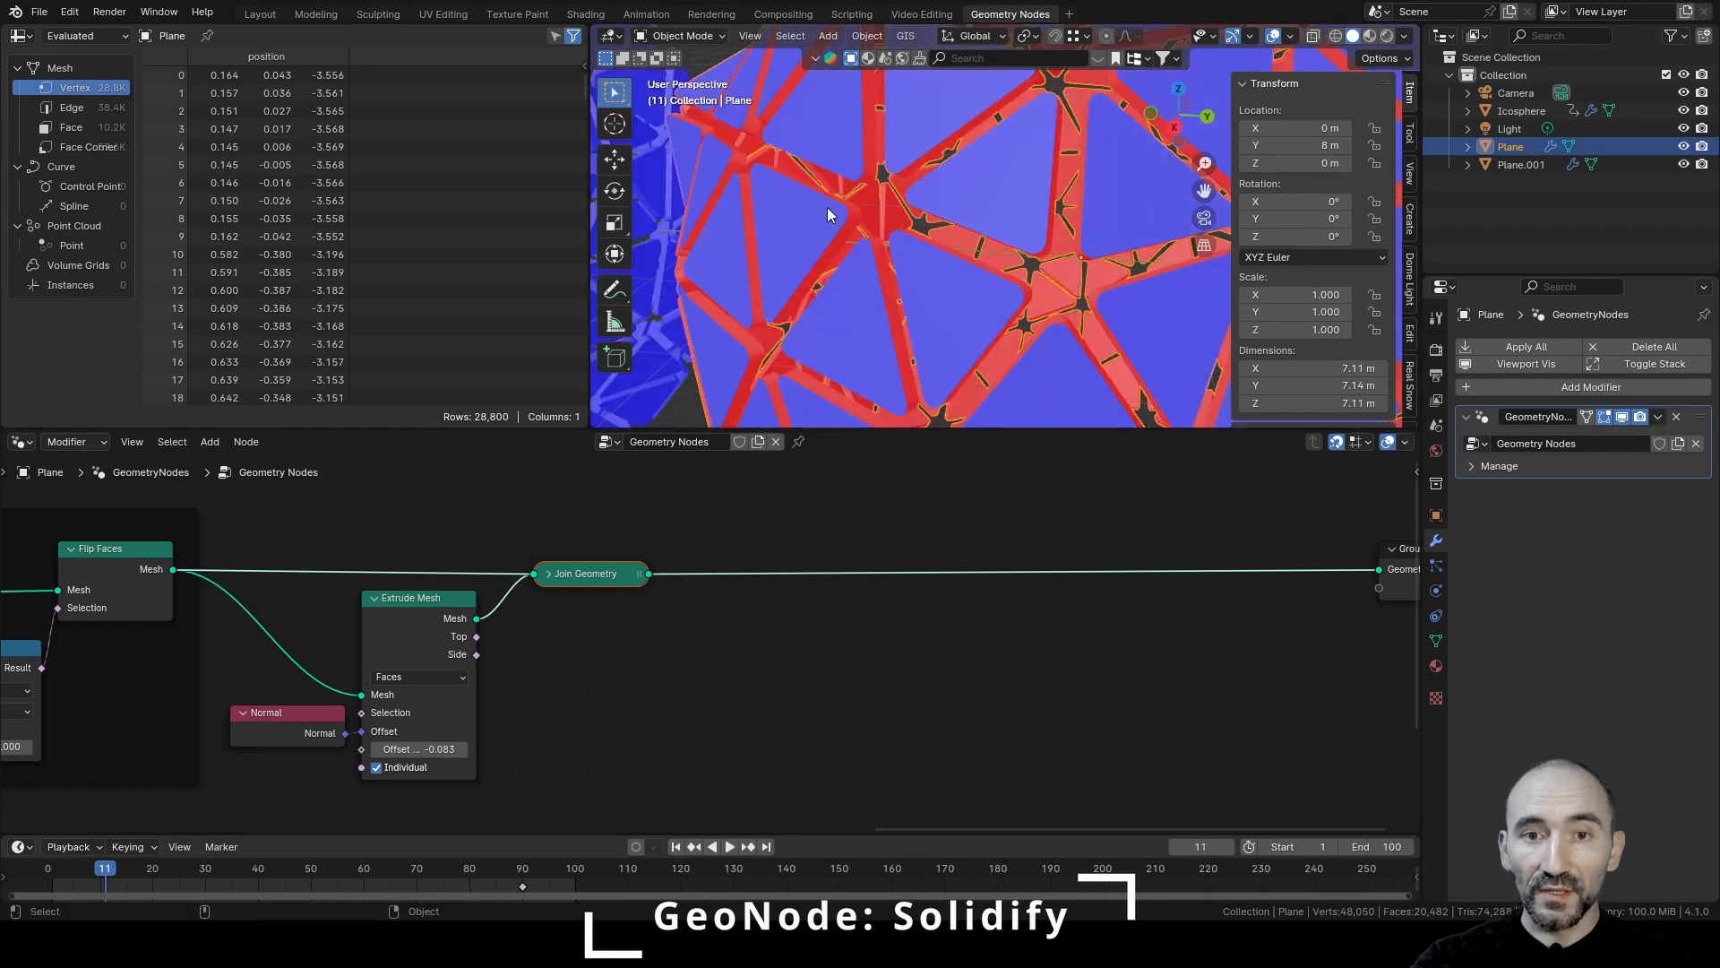
pyautogui.scroll(4, 860, 231)
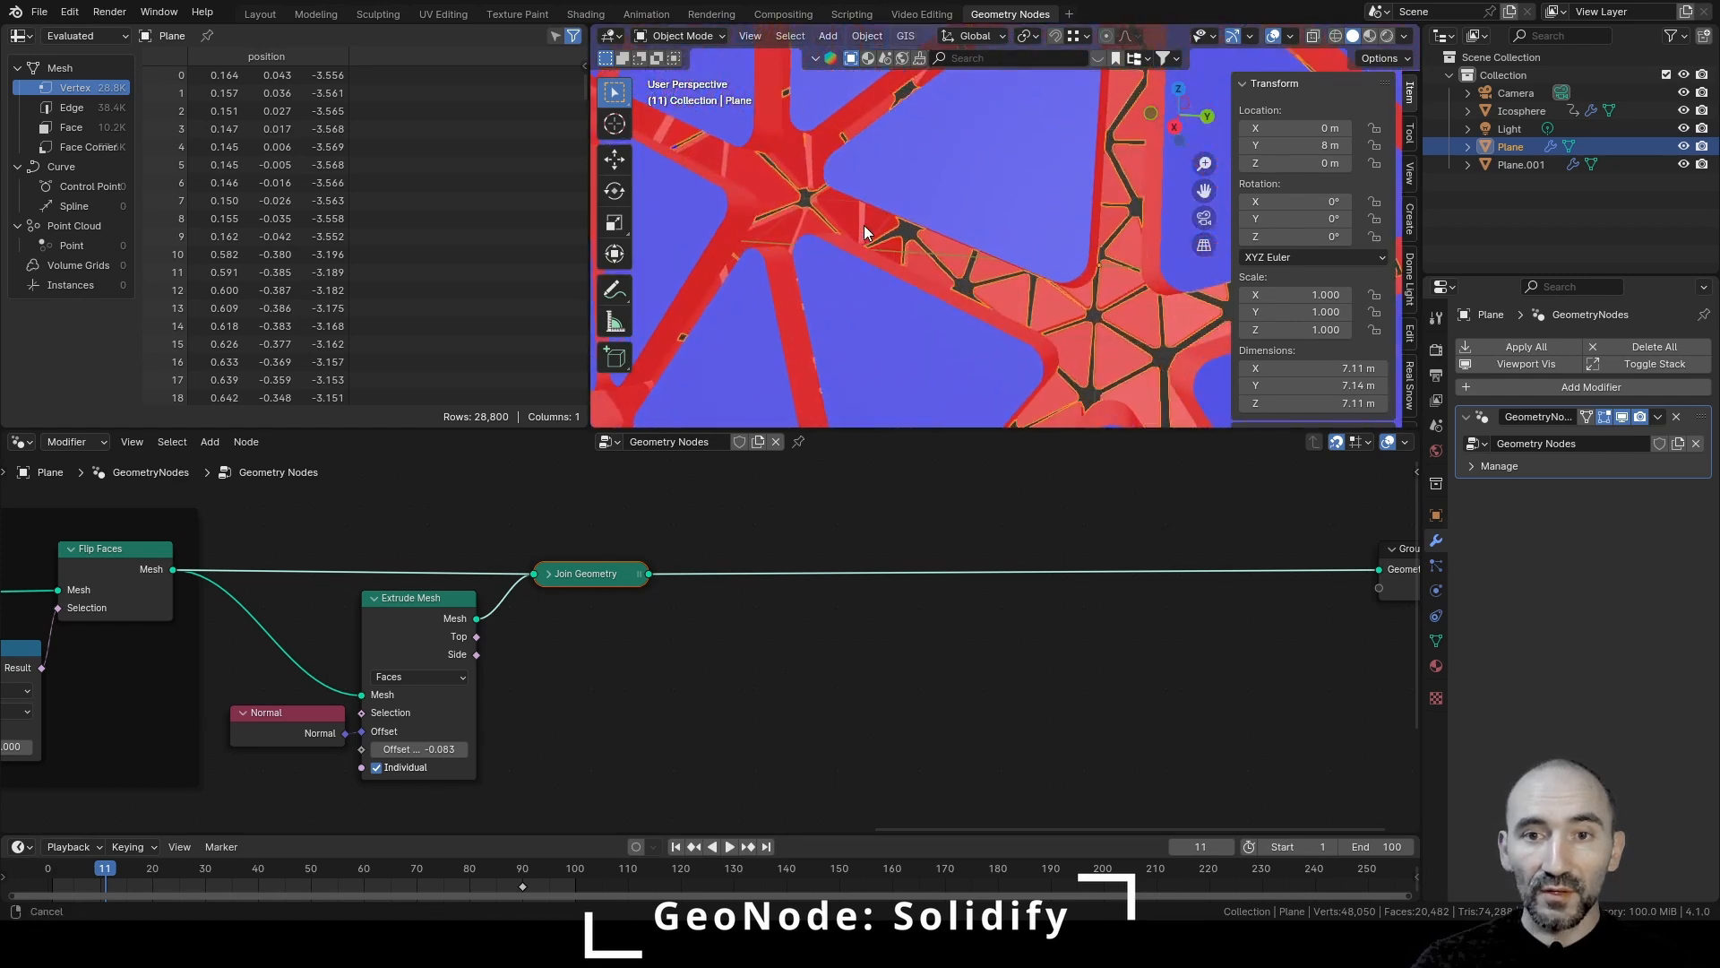
pyautogui.keyDown('shift'); pyautogui.moveTo(914, 208); pyautogui.dragTo(887, 219, button='middle'); pyautogui.keyUp('shift')
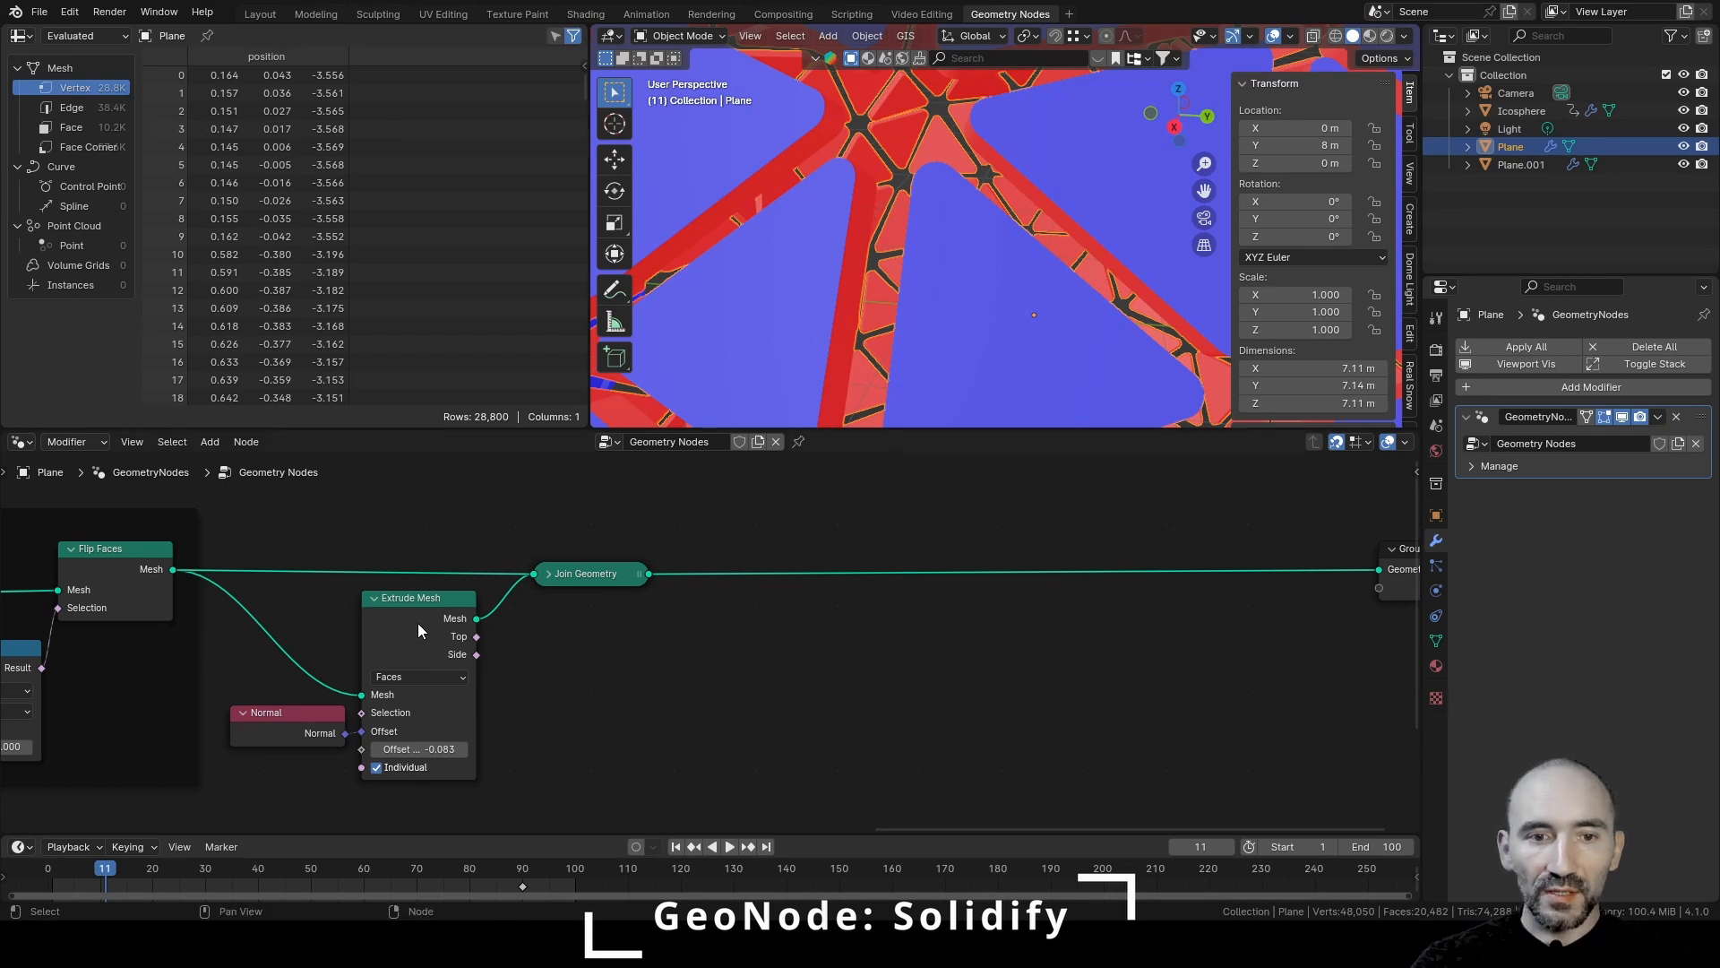
# Insert a Flip Faces node between Extrude Mesh and Join Geometry and check the face directions over the sphere
pyautogui.moveTo(587, 574); pyautogui.dragTo(808, 581)
pyautogui.press('F3')
pyautogui.write('flip')
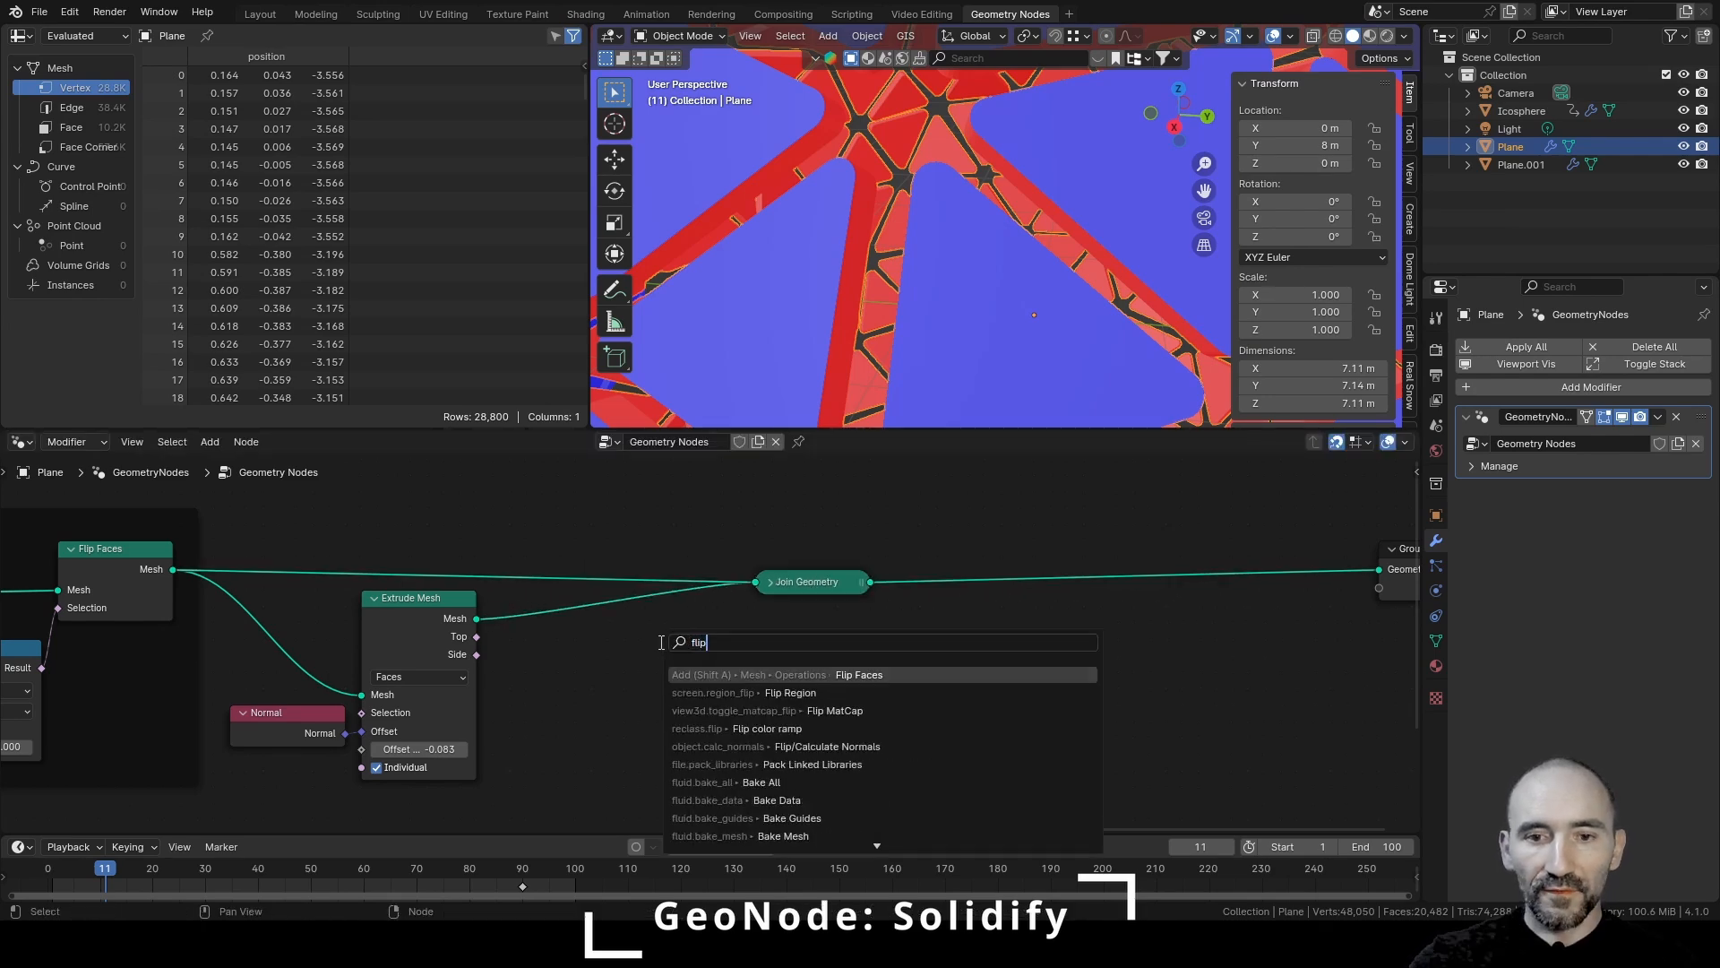
pyautogui.press('Return')
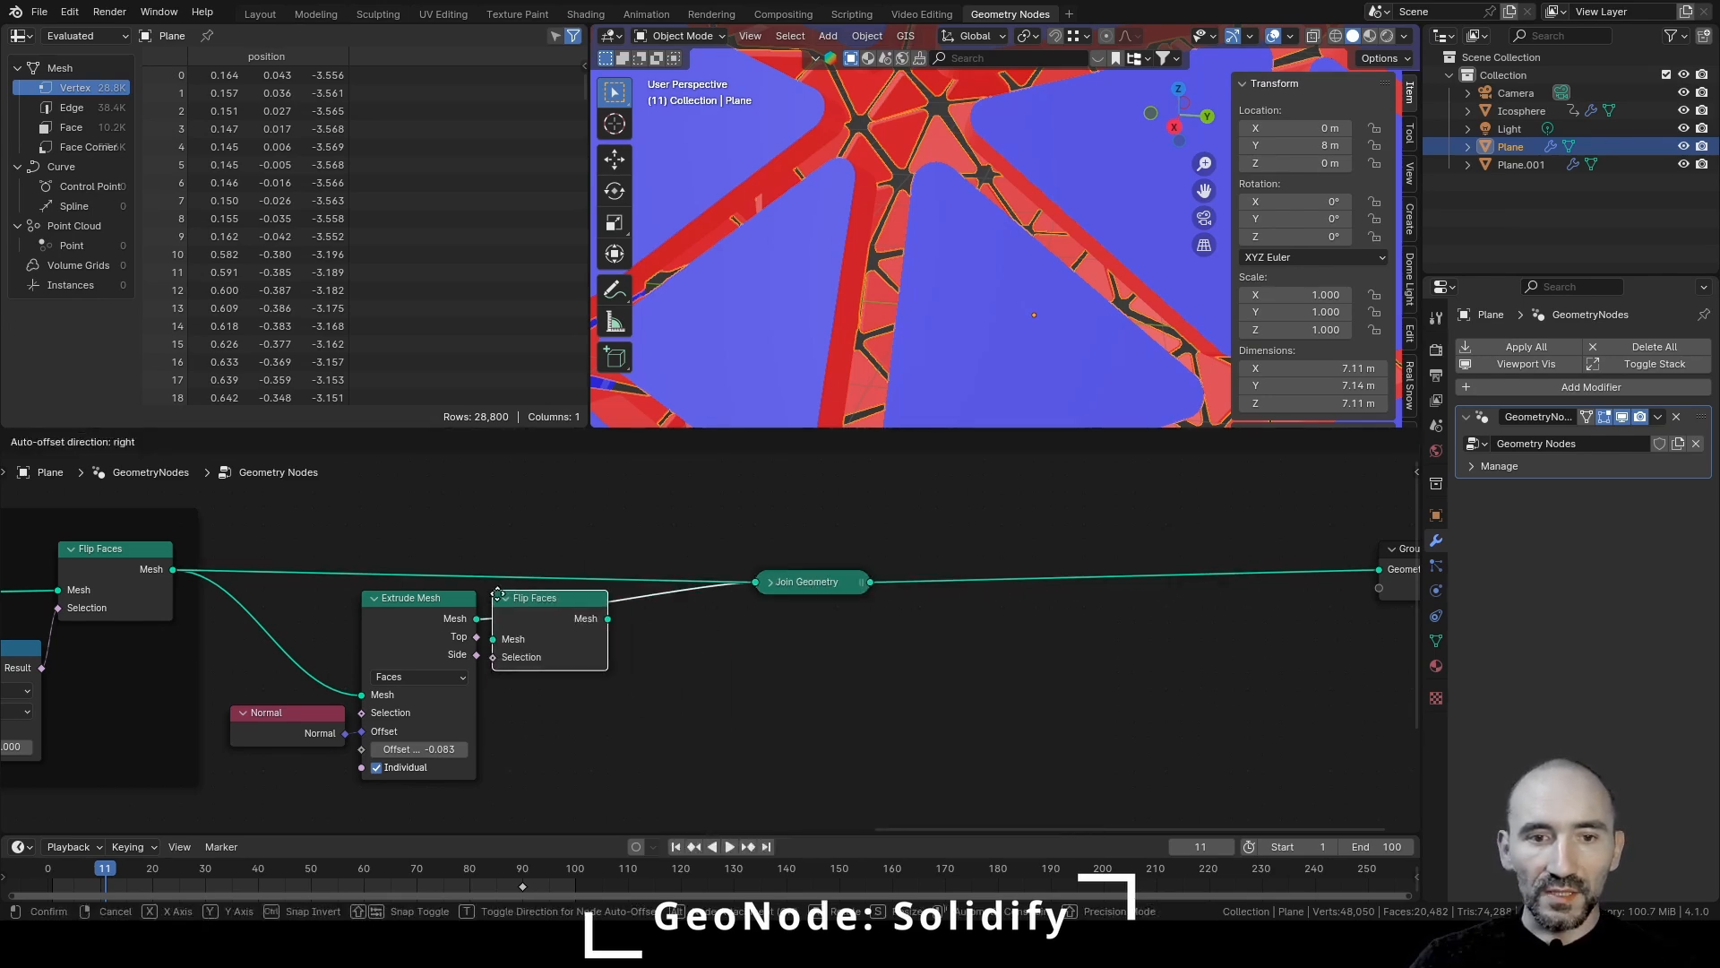
pyautogui.click(498, 588)
pyautogui.scroll(-5, 955, 267)
pyautogui.moveTo(956, 267); pyautogui.dragTo(1011, 240, button='middle')
pyautogui.scroll(6, 1010, 240)
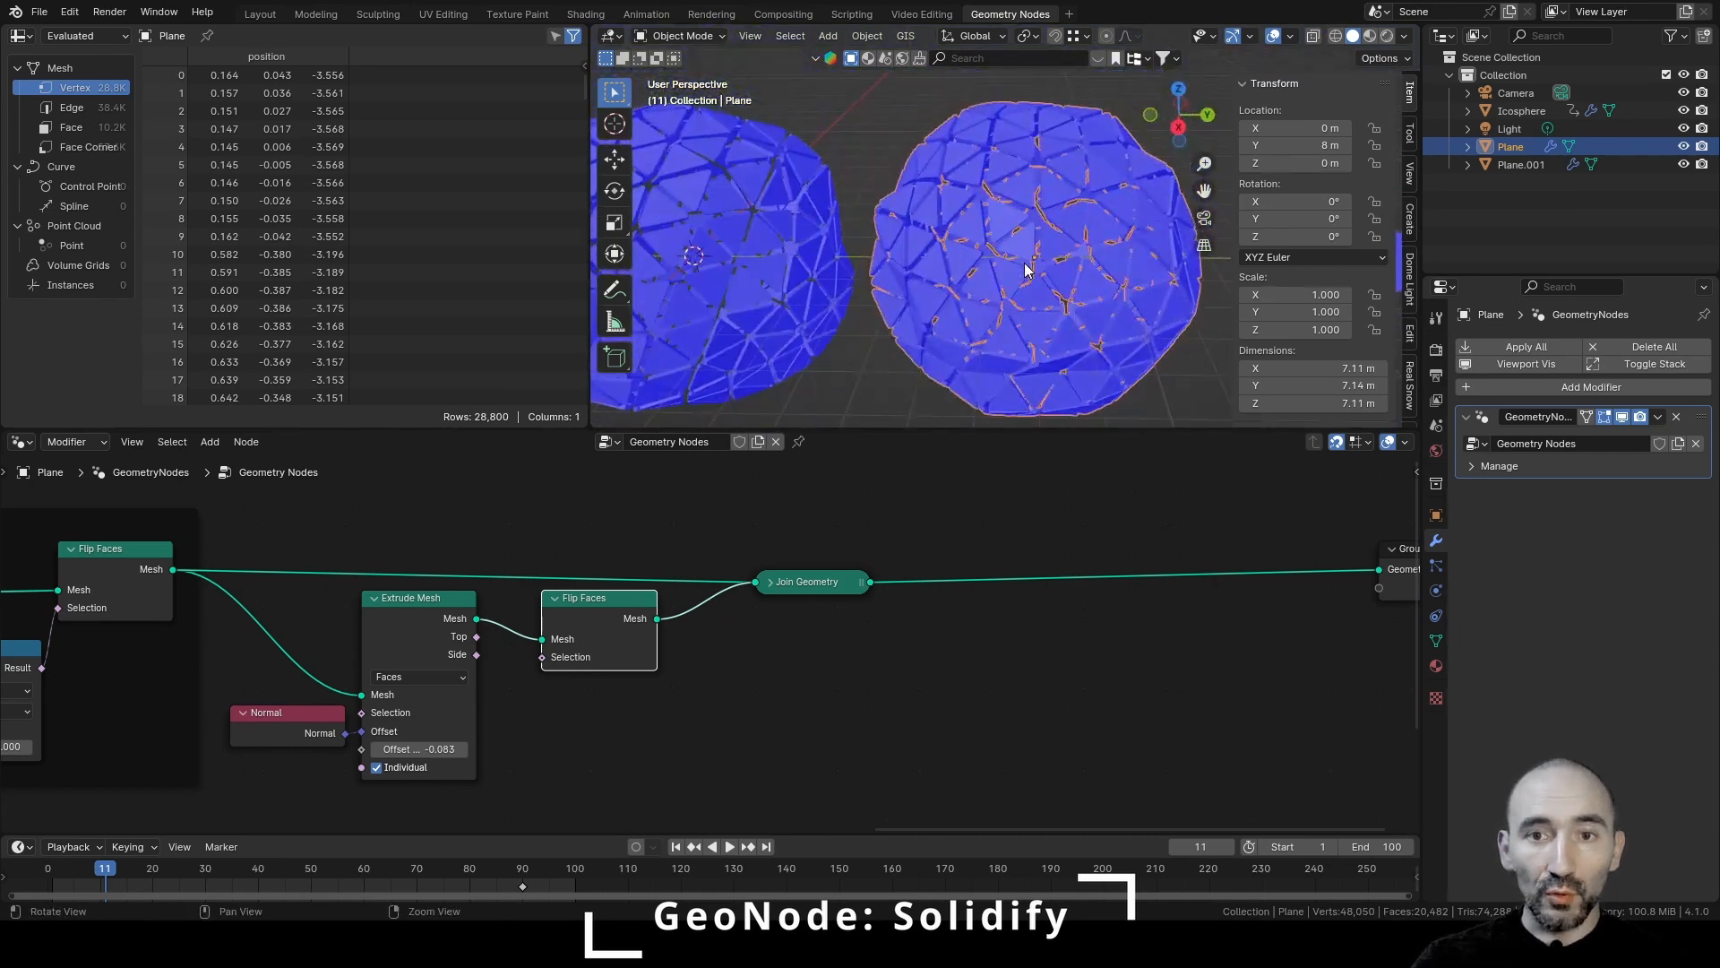
# Move the new Flip Faces and Join Geometry nodes closer to the Extrude Mesh node to compact the layout
pyautogui.moveTo(577, 610); pyautogui.dragTo(525, 611)
pyautogui.moveTo(781, 583); pyautogui.dragTo(665, 572)
pyautogui.click(674, 642)
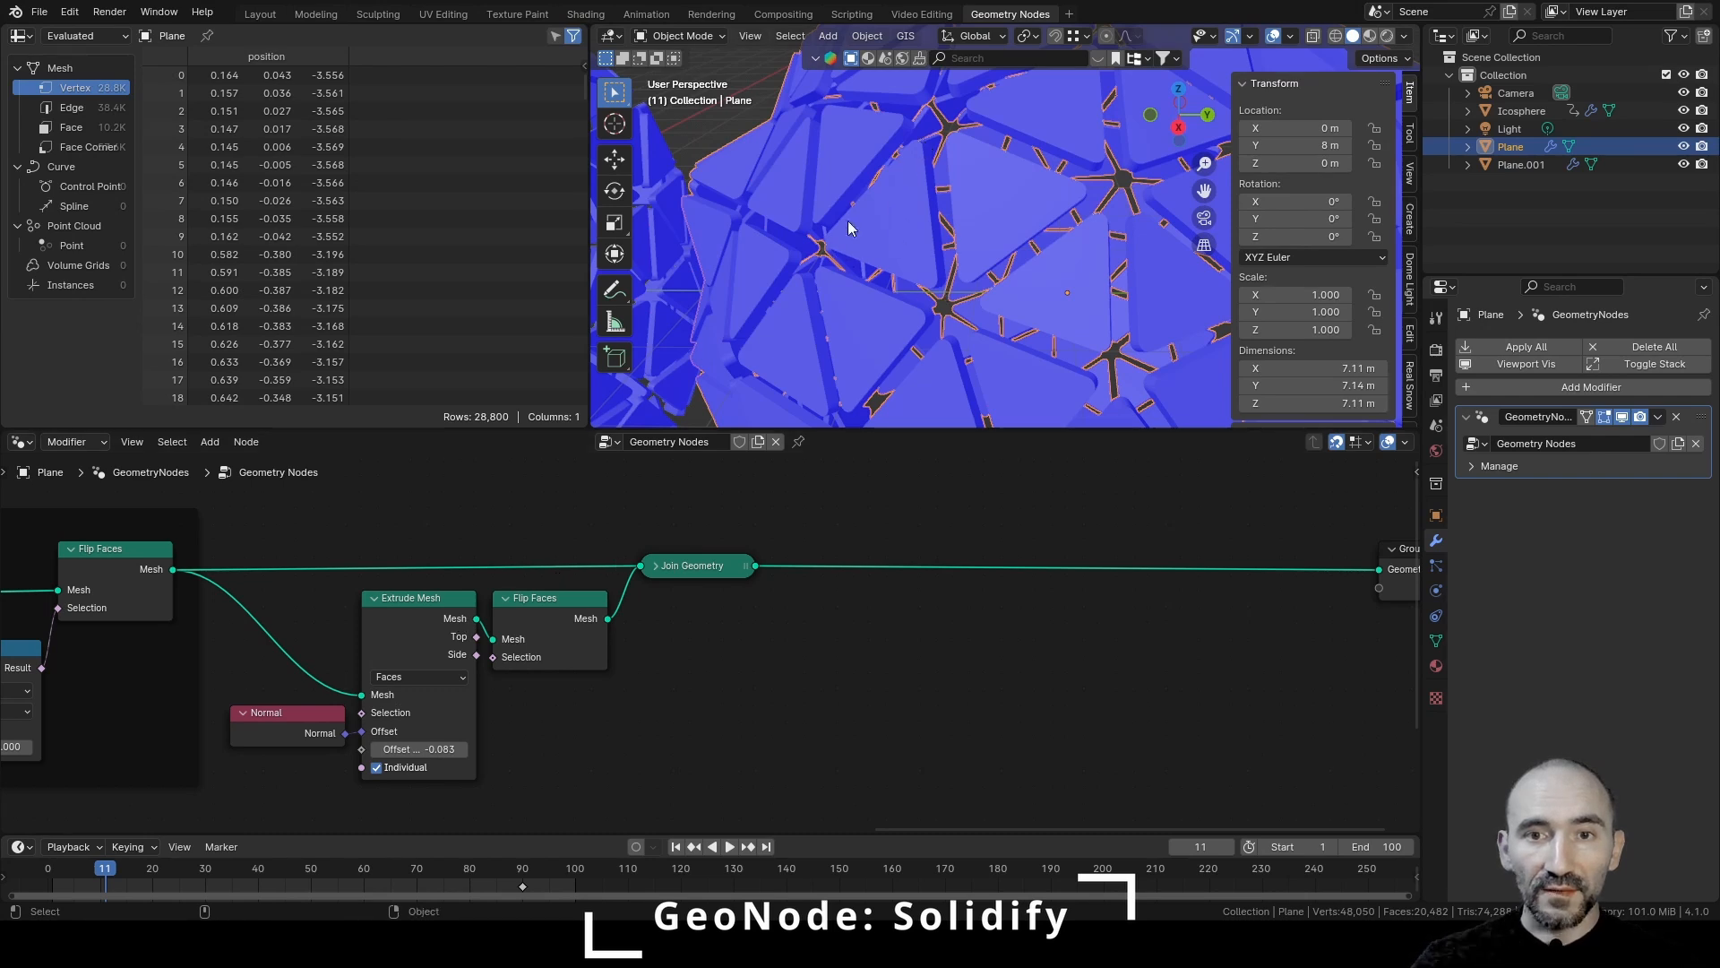
# Add a Merge by Distance node after Join Geometry and connect its output to the Group Output
pyautogui.click(760, 574)
pyautogui.hotkey('shift', 'a')
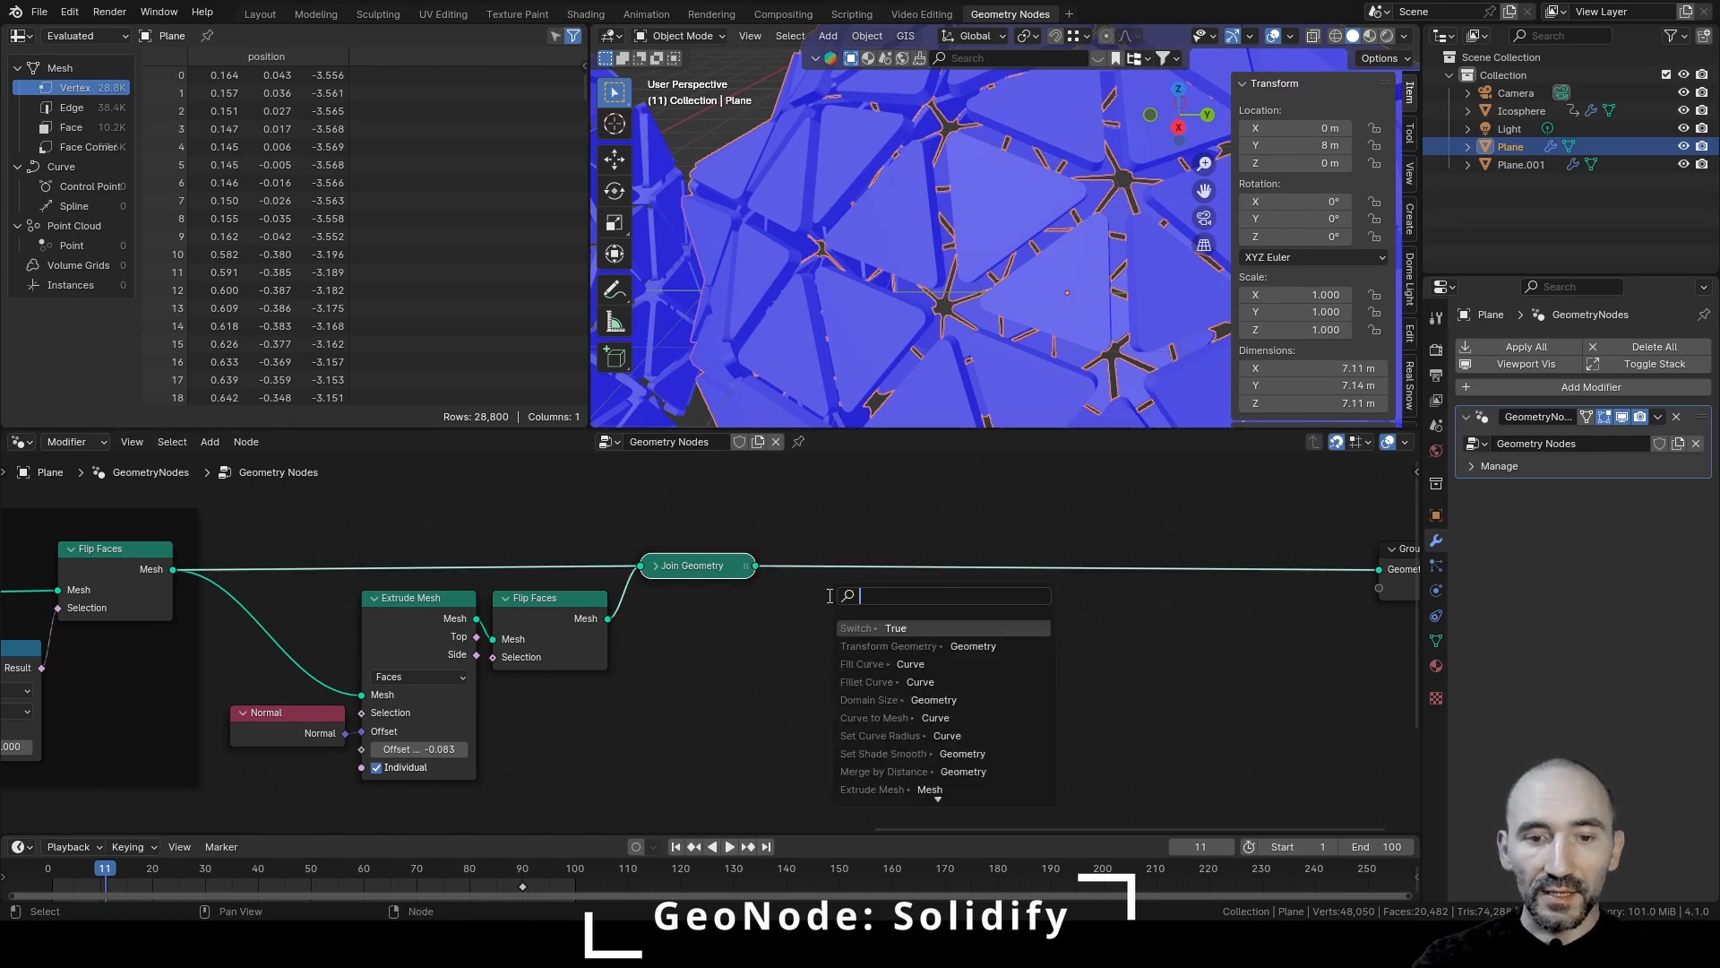
pyautogui.write('merge b')
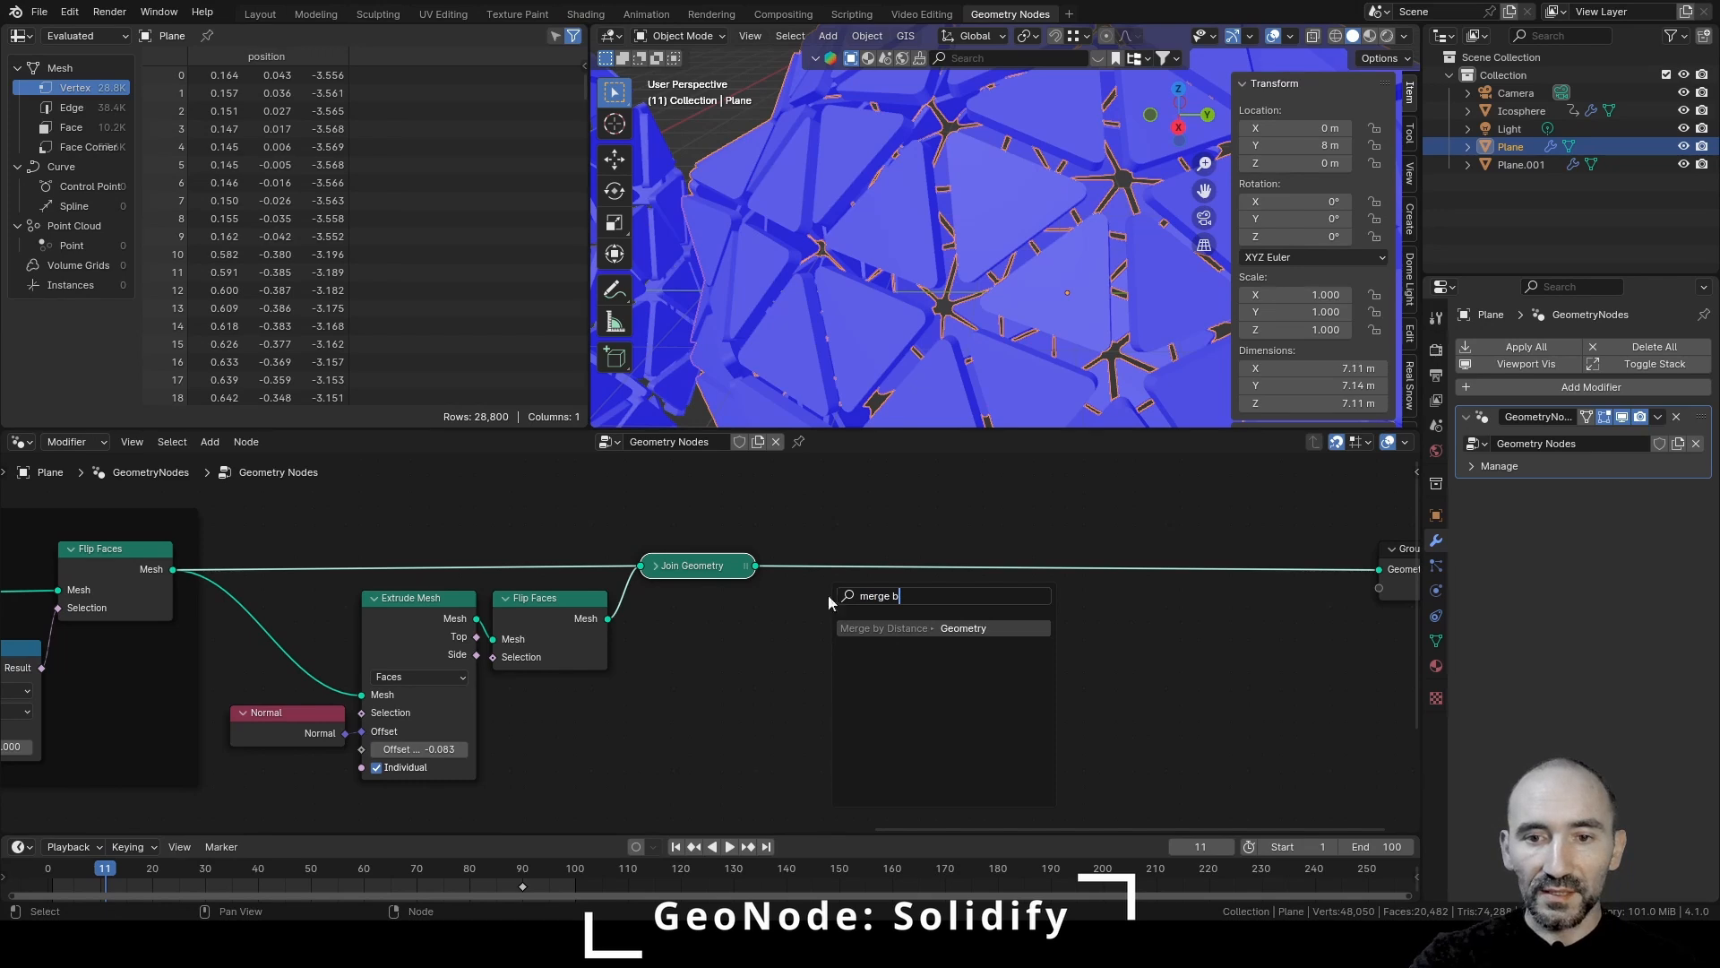
pyautogui.press('Return')
pyautogui.click(828, 598)
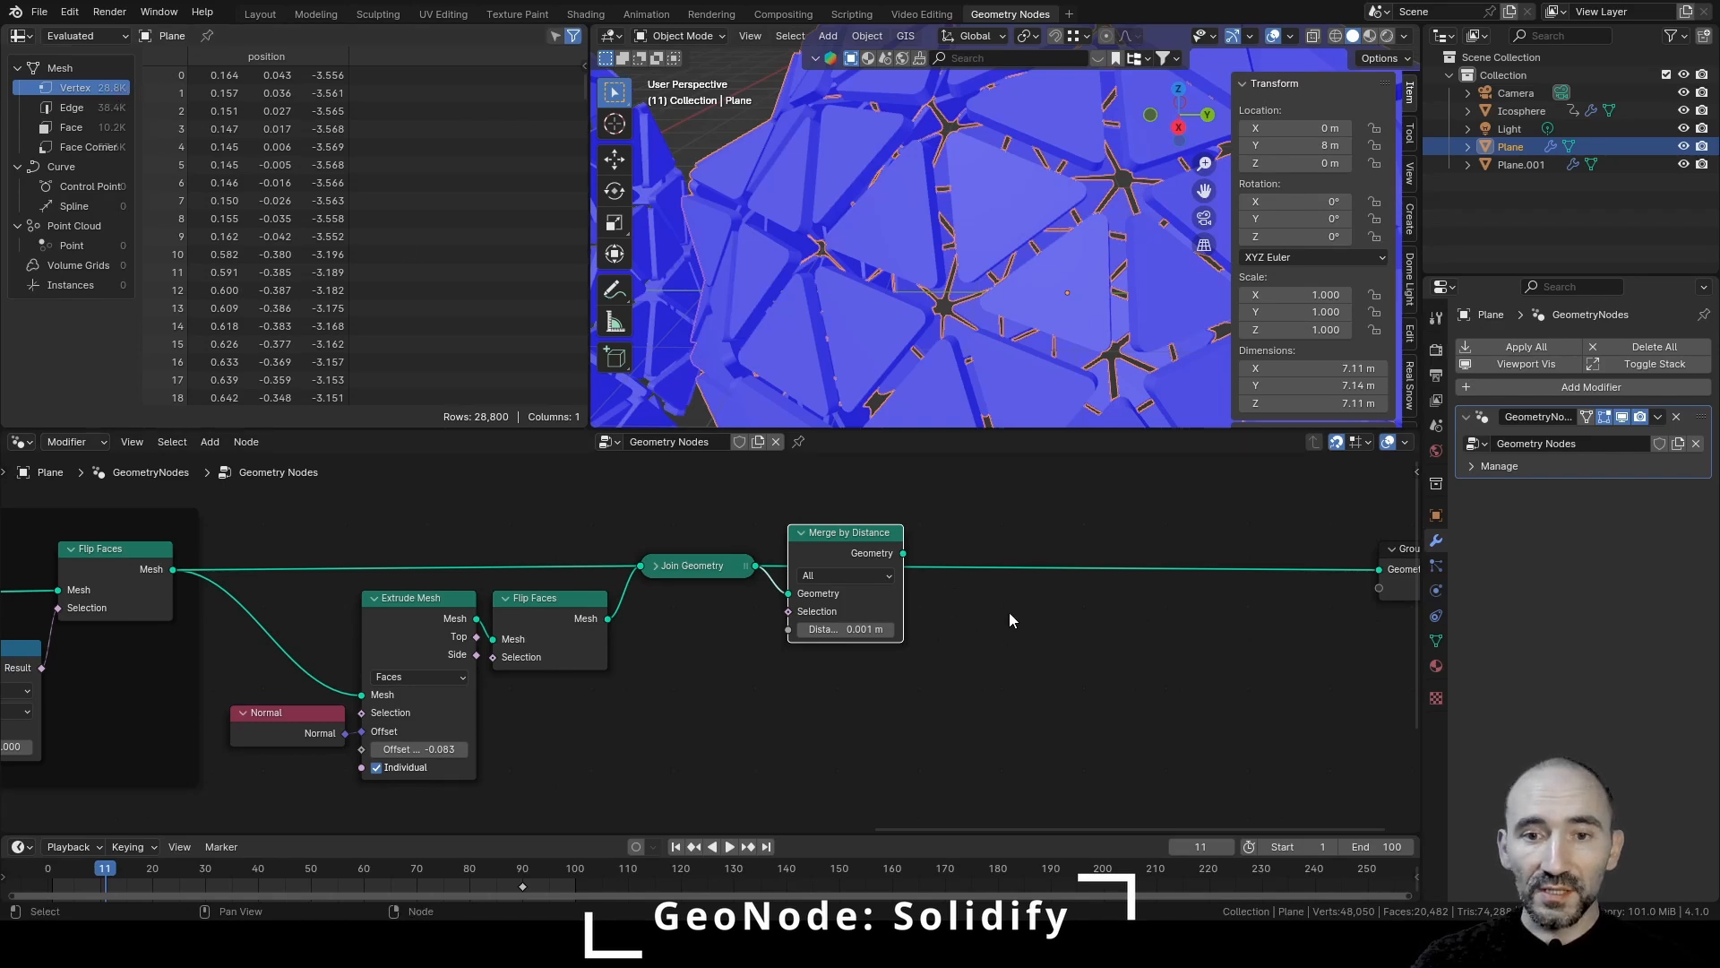
pyautogui.moveTo(904, 555); pyautogui.dragTo(1326, 575)
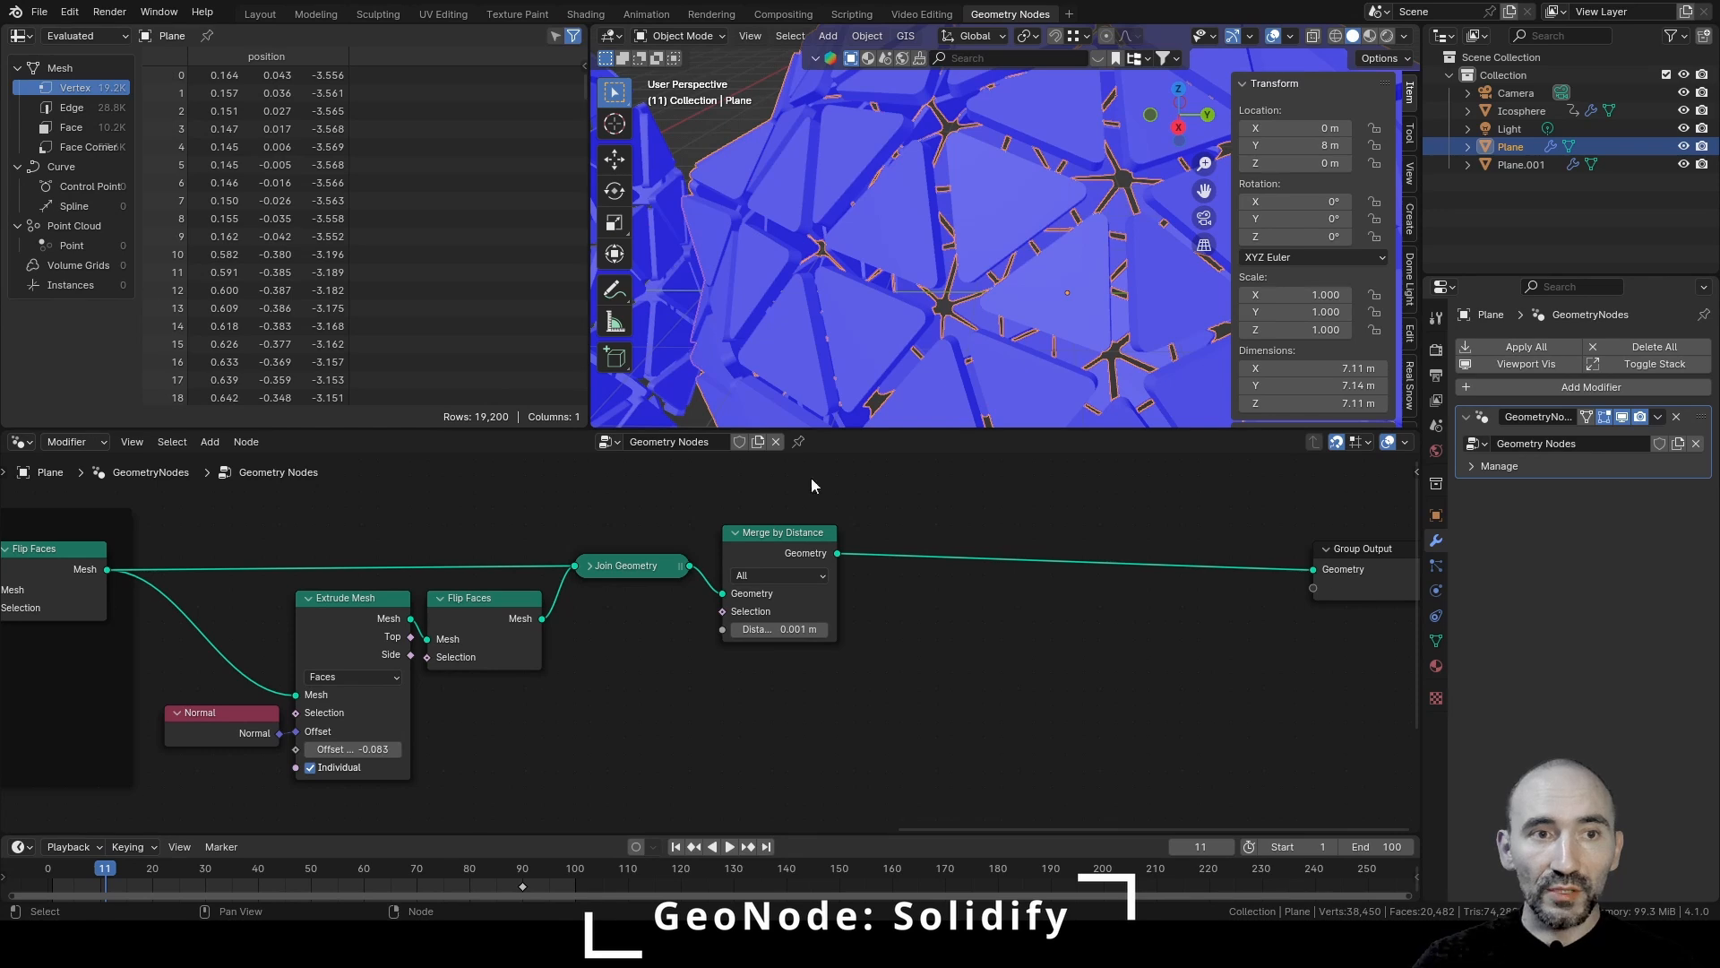
# Enclose the Normal, Extrude Mesh, Flip Faces, Join Geometry and Merge by Distance nodes in a frame labelled "Solidify"
pyautogui.moveTo(802, 758); pyautogui.dragTo(209, 537)
pyautogui.hotkey('ctrl', 'j')
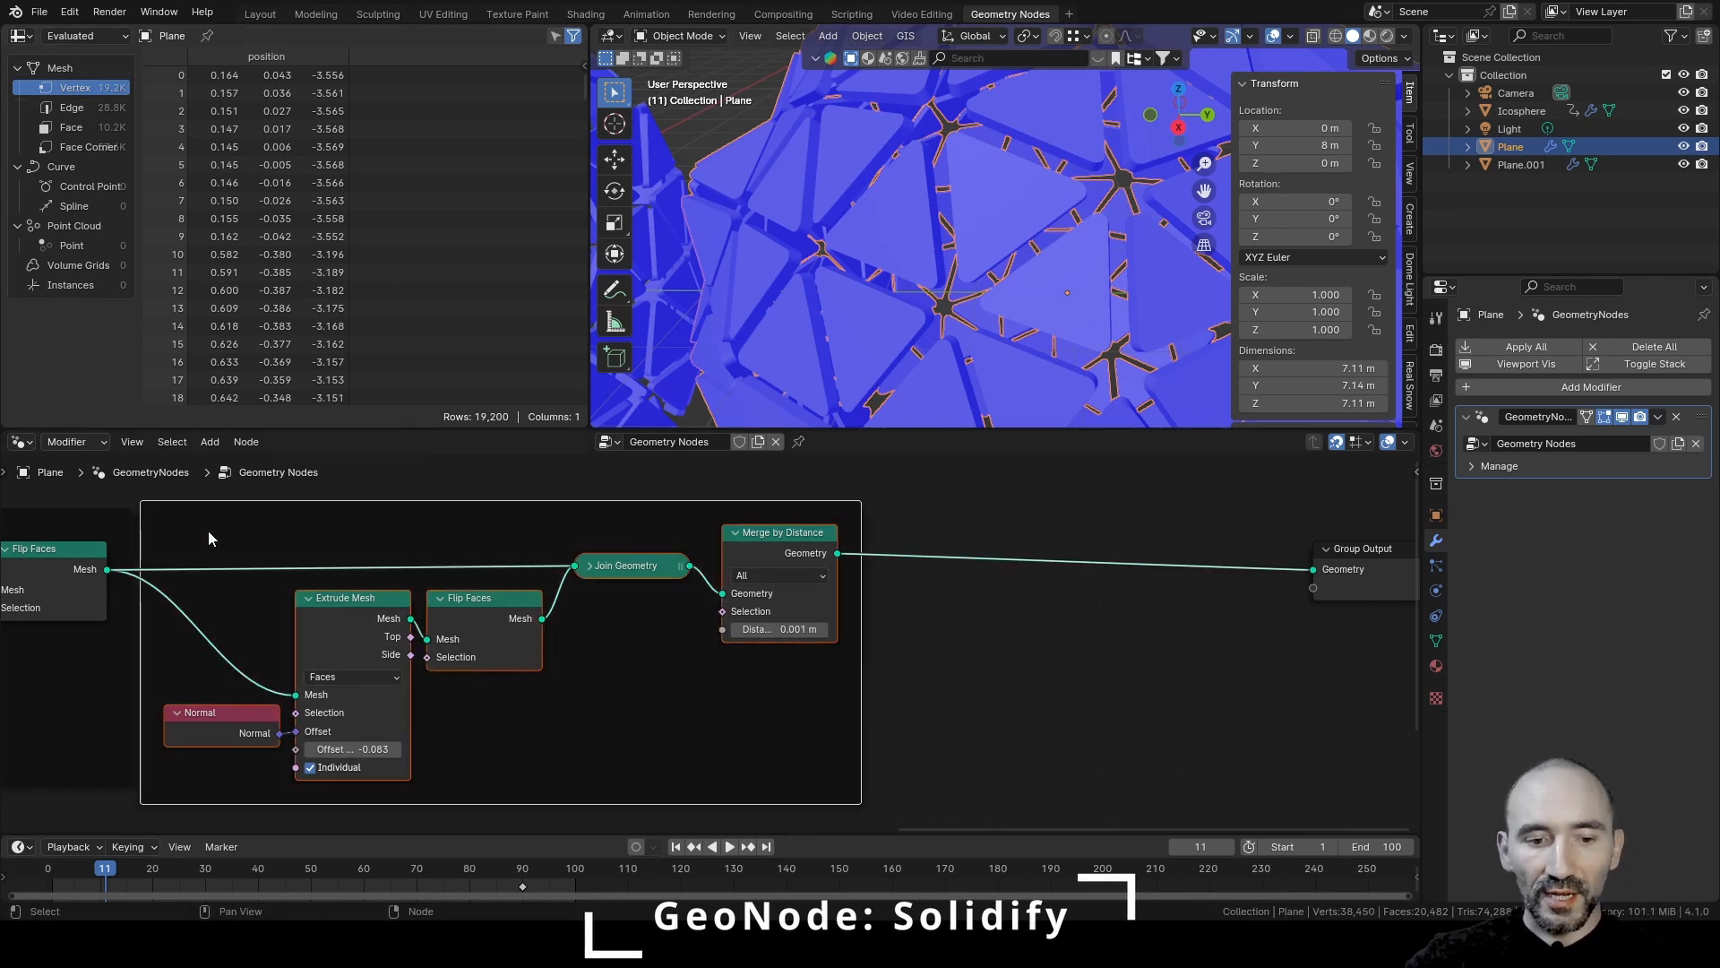
pyautogui.press('F2')
pyautogui.write('Solidify')
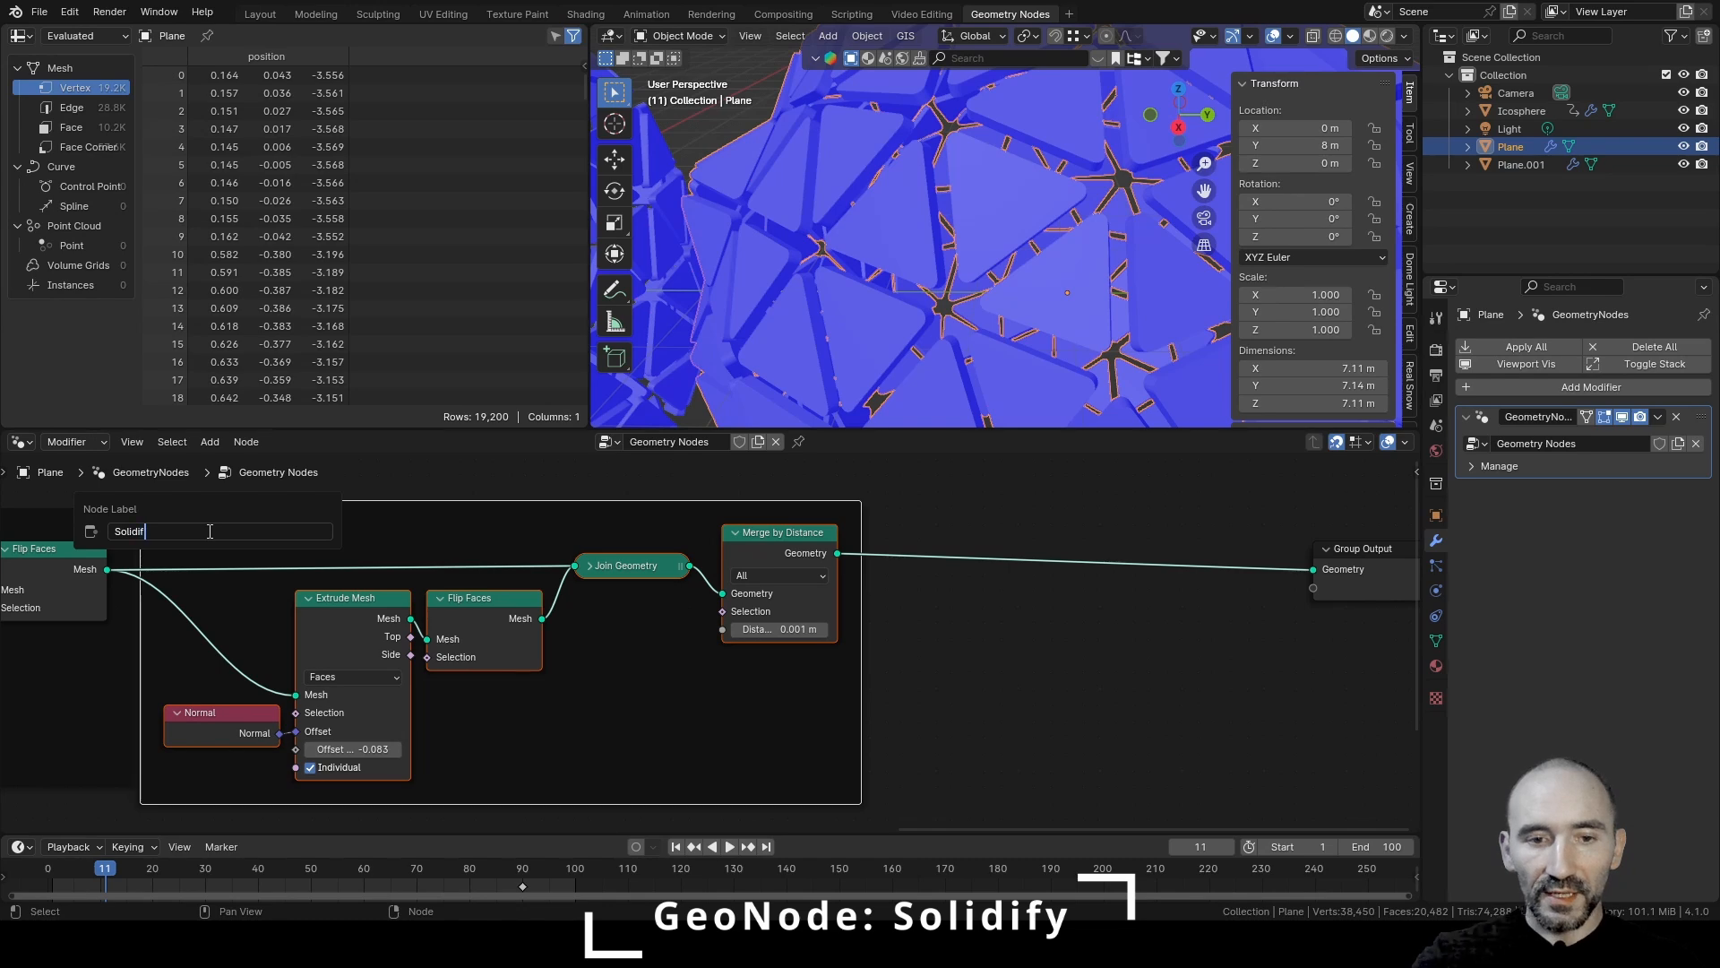
pyautogui.press('Return')
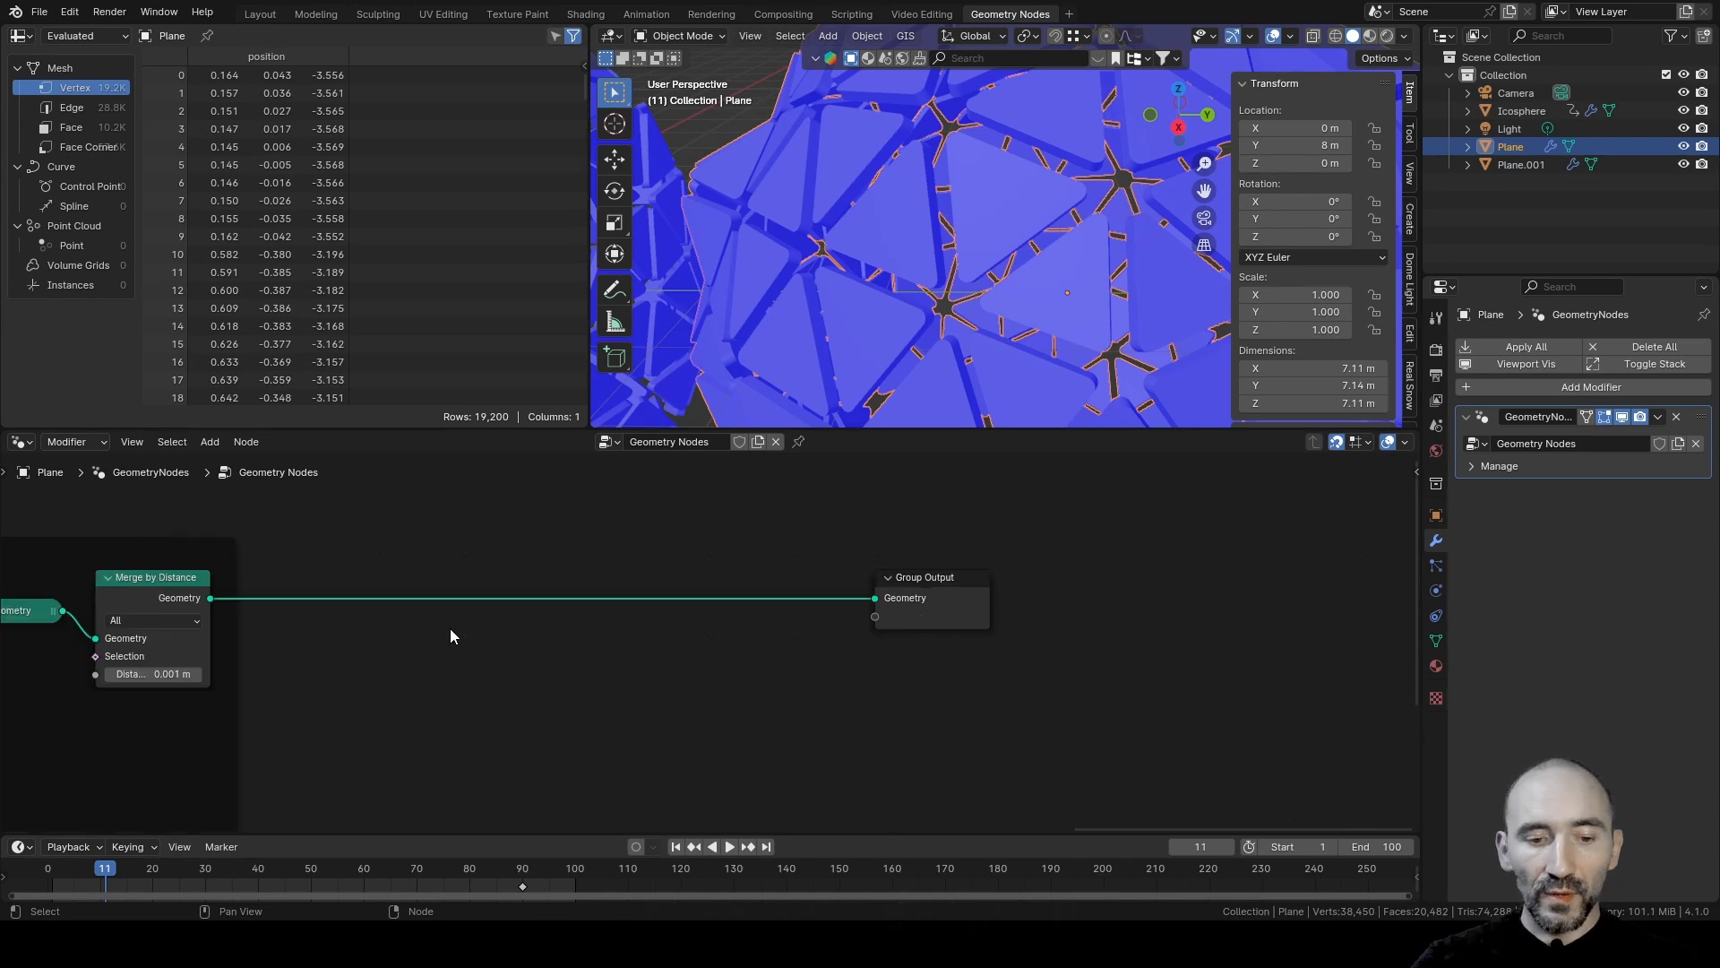
# Insert a Set Shade Smooth node between Merge by Distance and the Group Output and view the smoothed plates
pyautogui.press('F3')
pyautogui.write('shade smo')
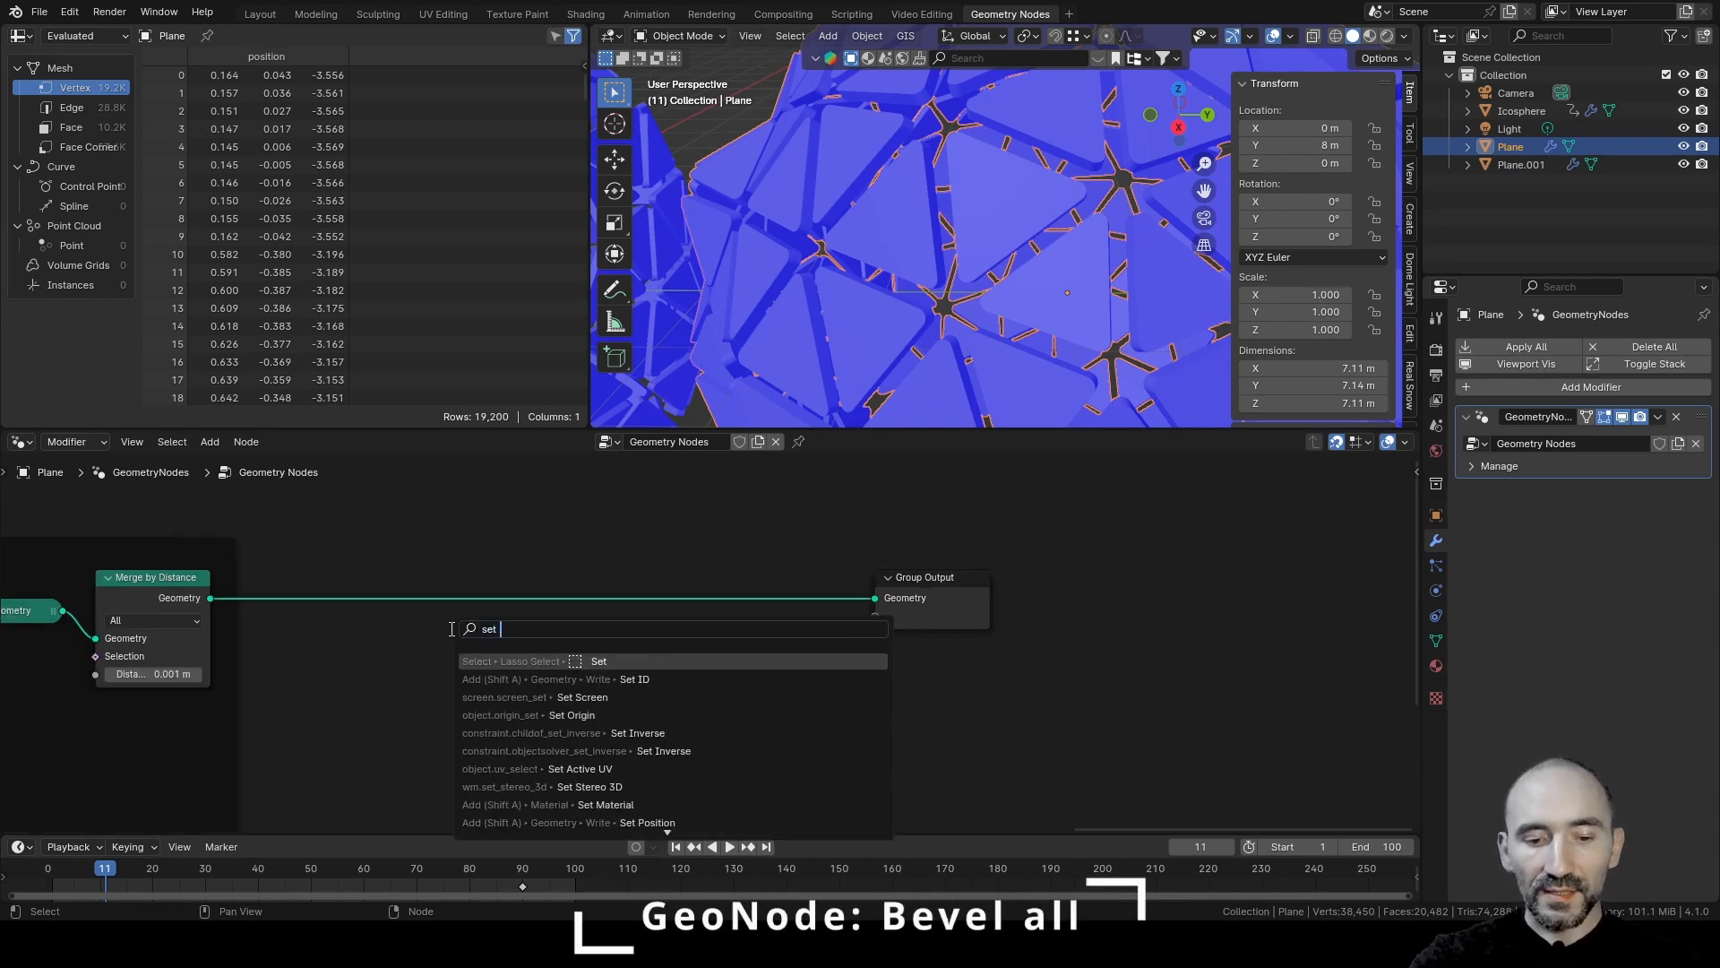
pyautogui.press('Return')
pyautogui.click(259, 557)
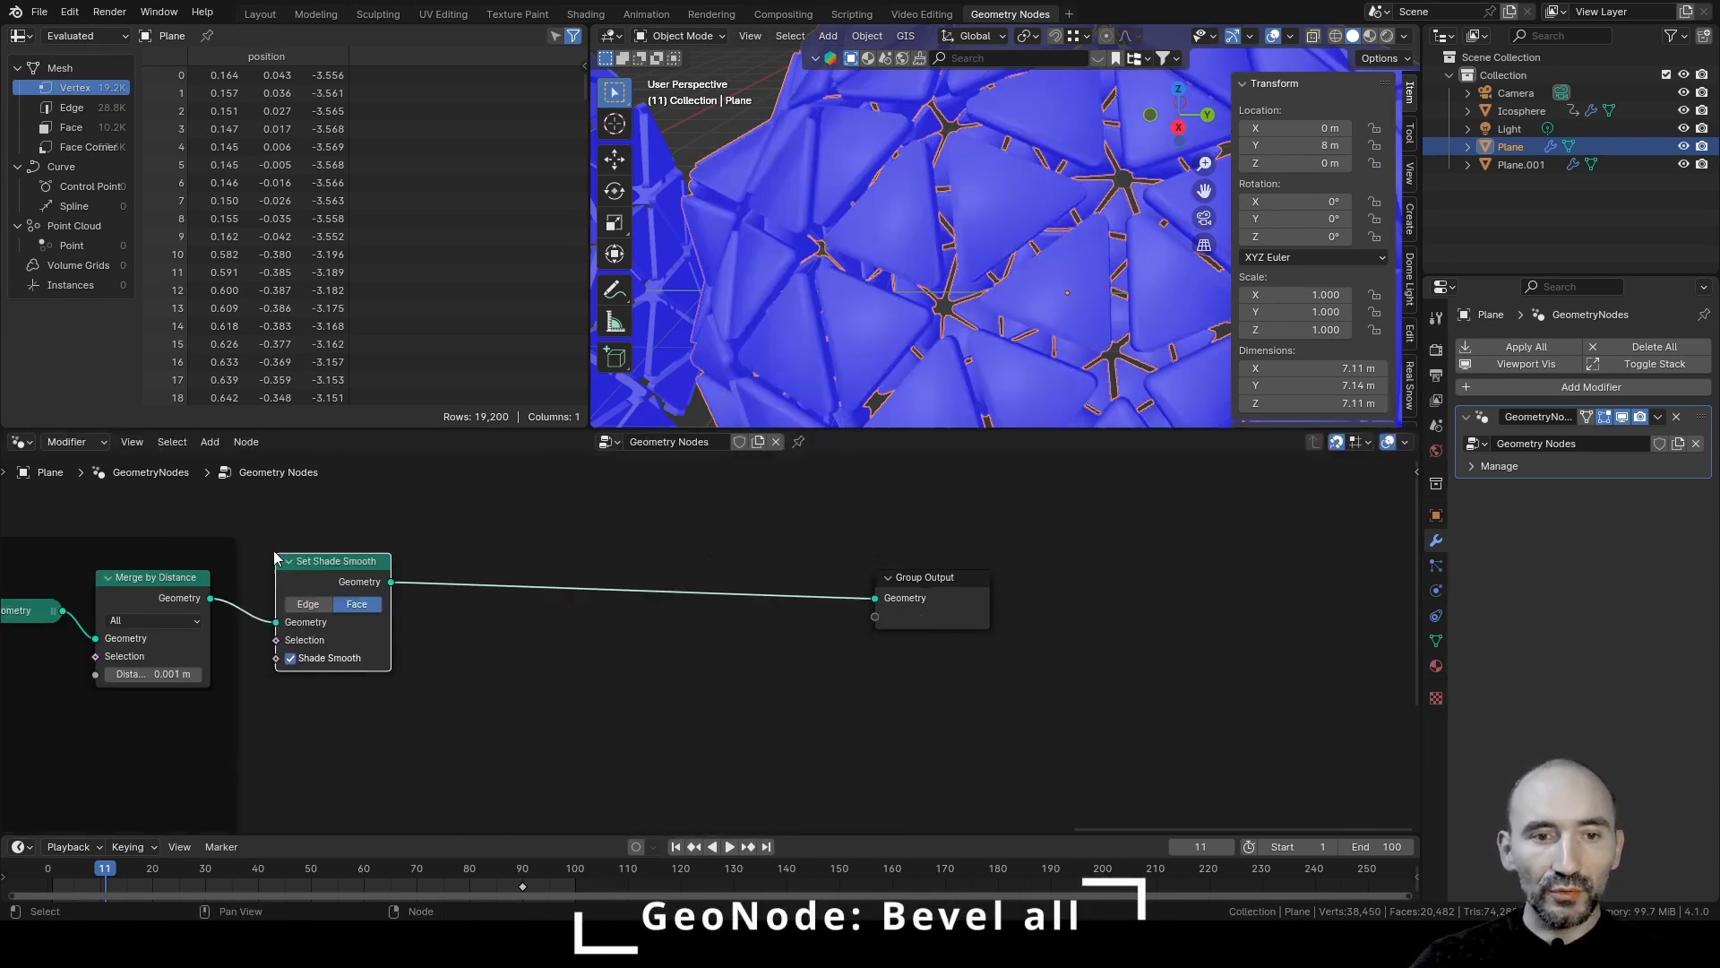
pyautogui.scroll(-4, 1038, 185)
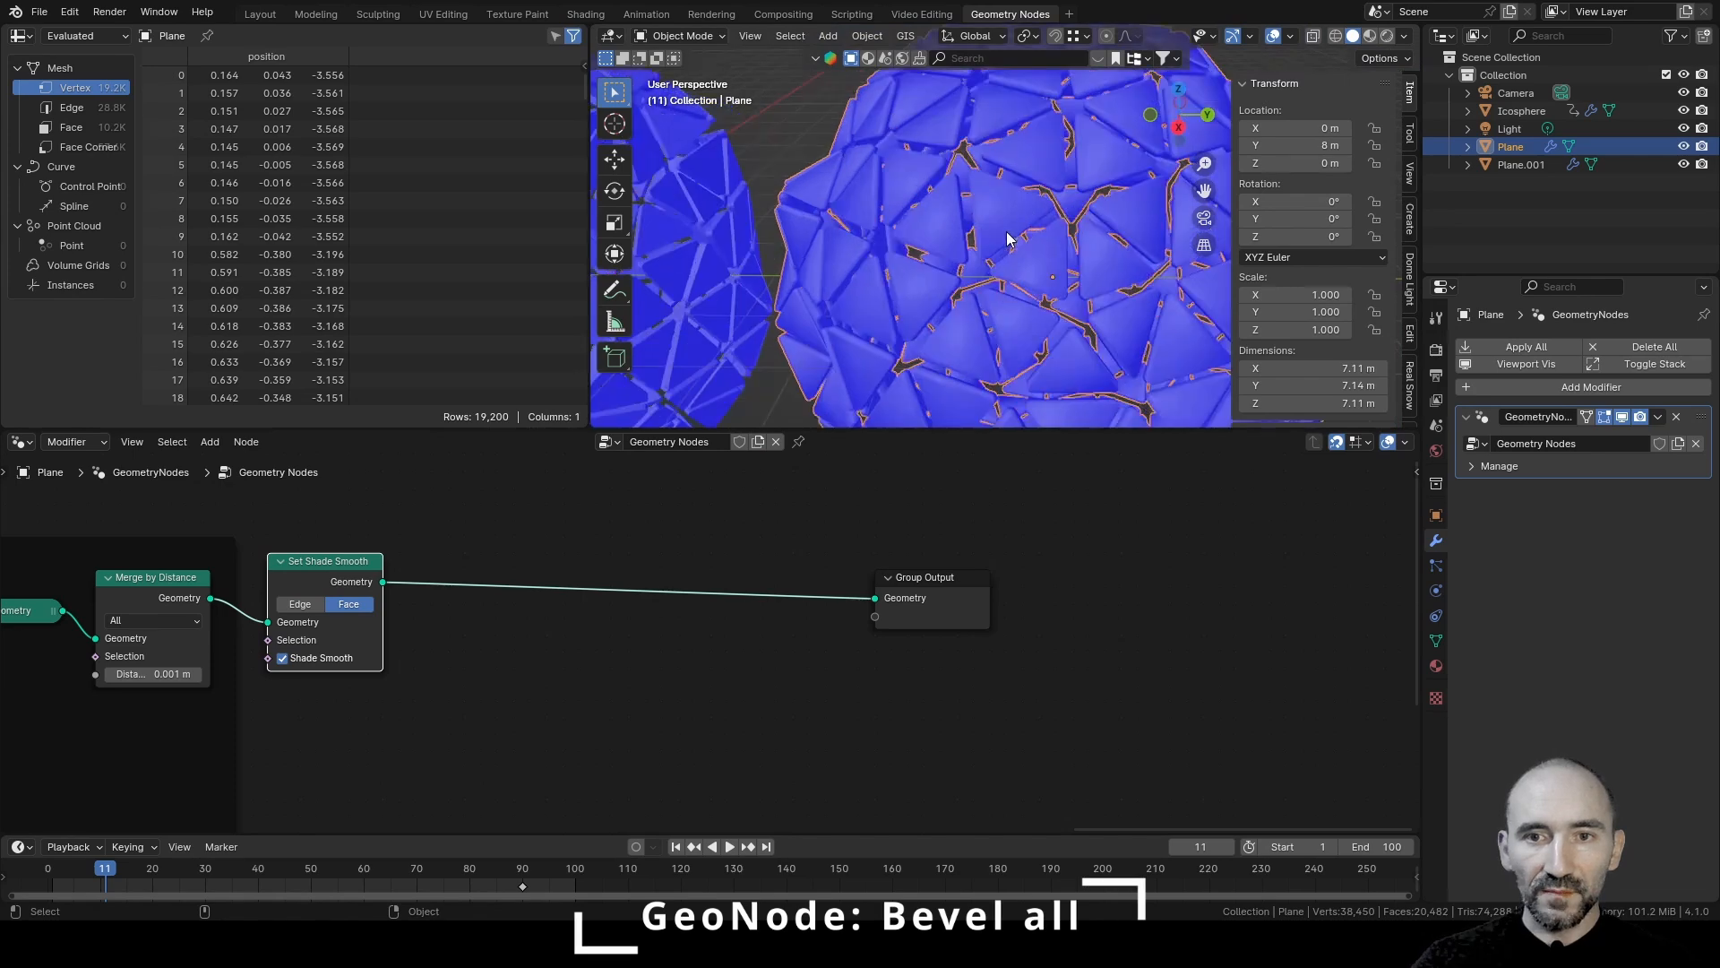
# Insert a Set Material node between Set Shade Smooth and Group Output and move Group Output closer to it
pyautogui.press('F3')
pyautogui.write('set mate')
pyautogui.press('Return')
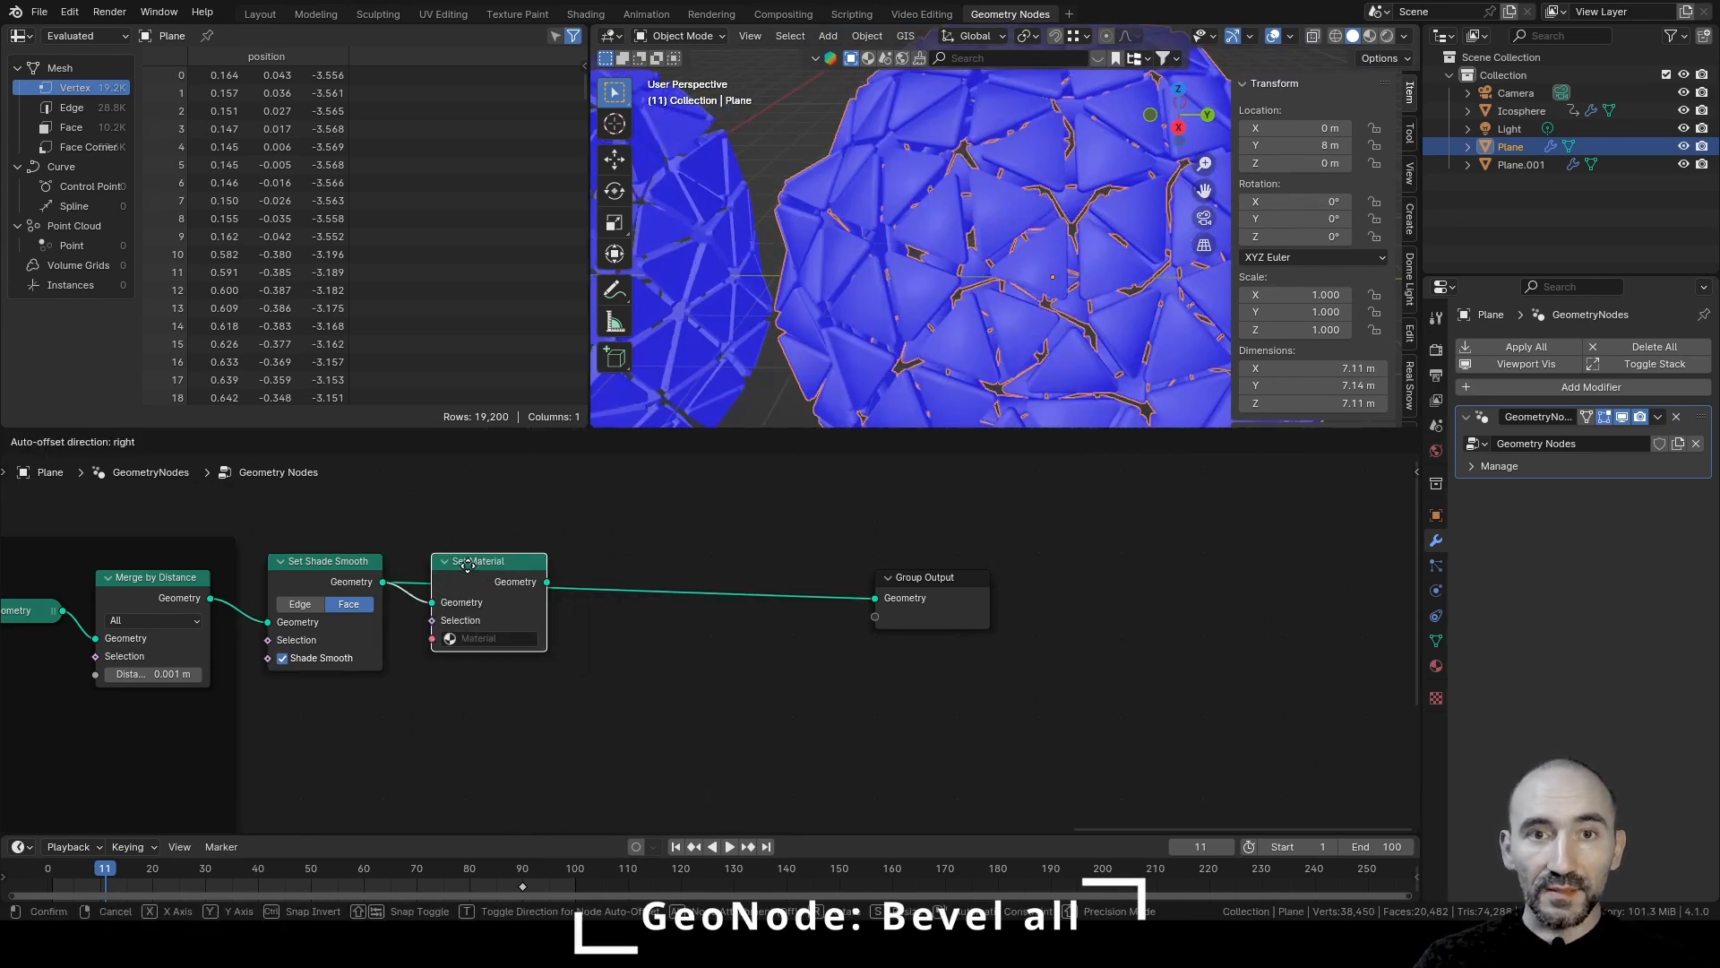
pyautogui.click(456, 563)
pyautogui.moveTo(922, 578); pyautogui.dragTo(611, 562)
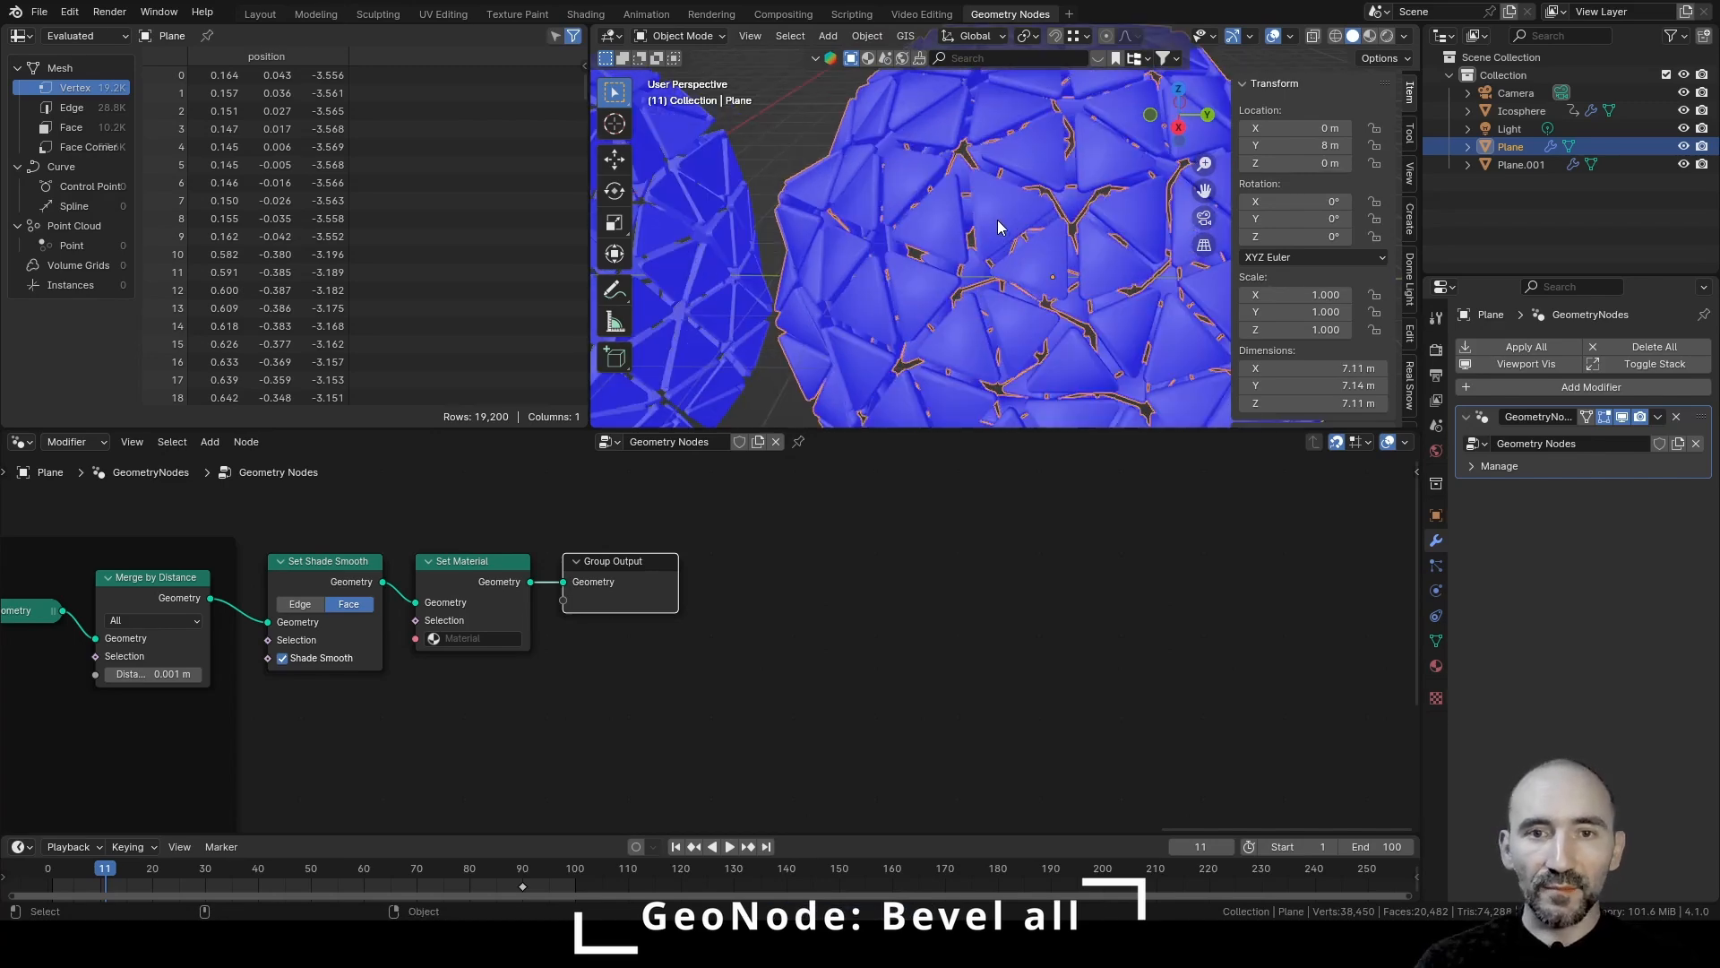
# Add a Bevel modifier to the Plane object after its geometry nodes and set it to 12 segments
pyautogui.click(1545, 389)
pyautogui.write('bevel')
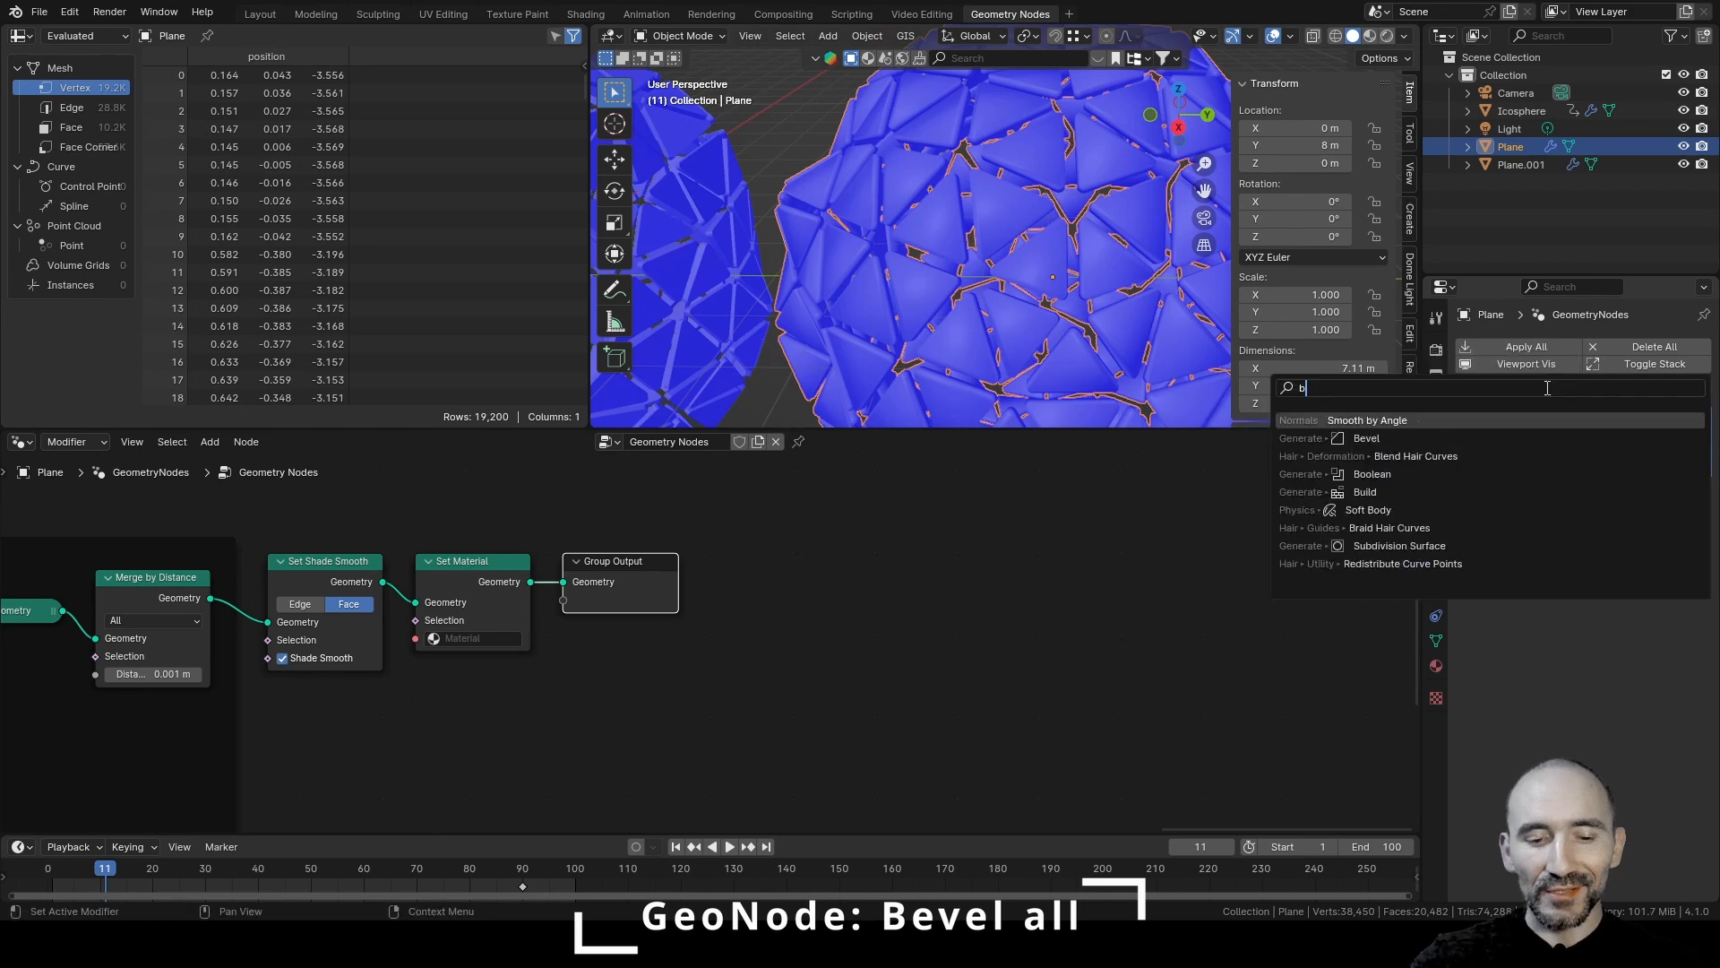
pyautogui.press('Return')
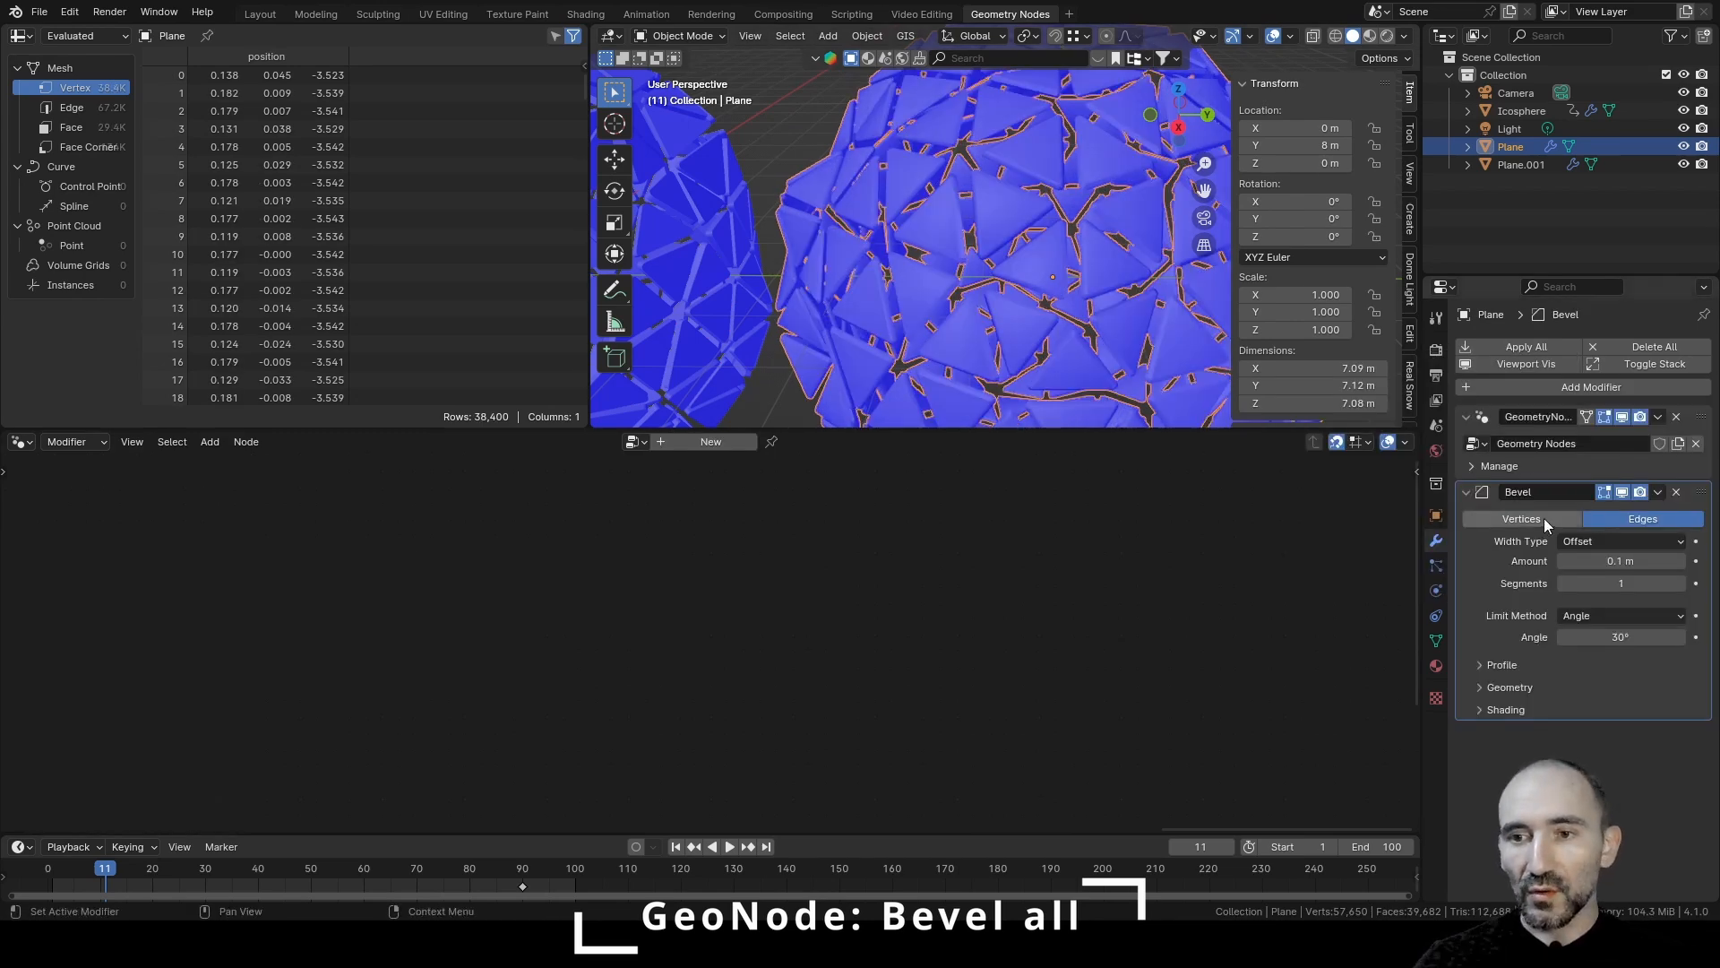
pyautogui.click(1626, 589)
pyautogui.write('12')
pyautogui.press('Return')
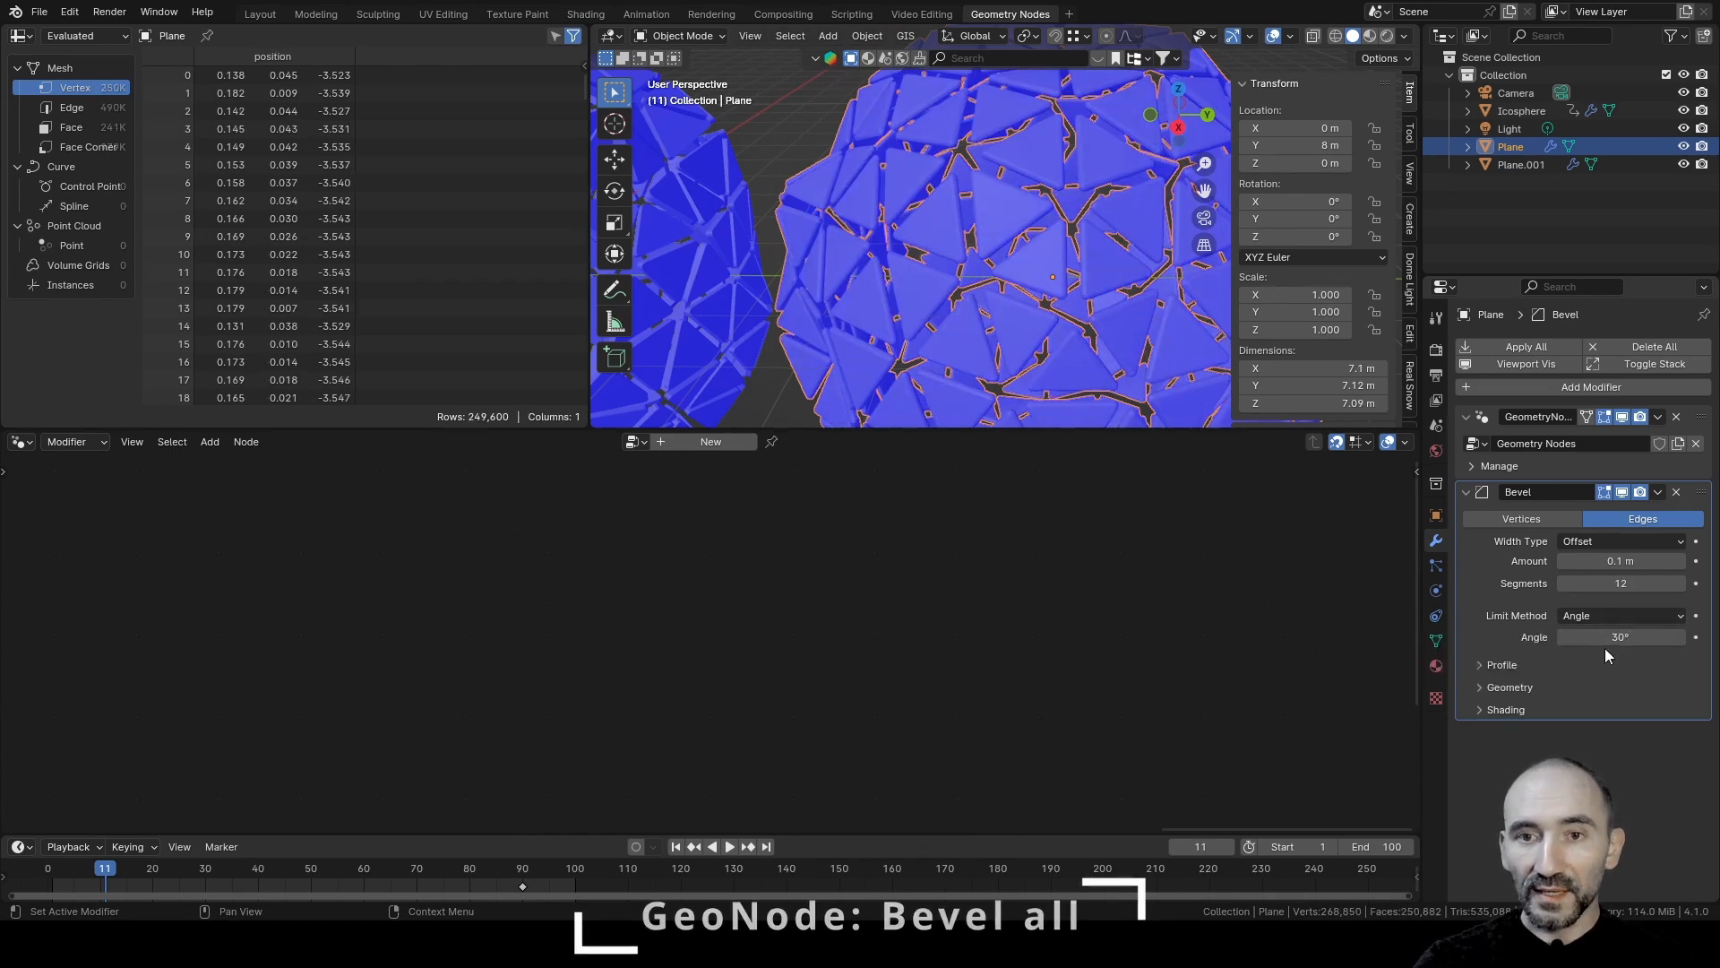
# Deselect everything and turn off the face orientation overlay with both spheres in view
pyautogui.scroll(-4, 1017, 251)
pyautogui.moveTo(1018, 251)
pyautogui.keyDown('alt'); pyautogui.mouseDown()
pyautogui.moveTo(1009, 205)
pyautogui.moveTo(1028, 223)
pyautogui.mouseUp(); pyautogui.keyUp('alt')
pyautogui.hotkey('alt', 'a')
pyautogui.press('q')
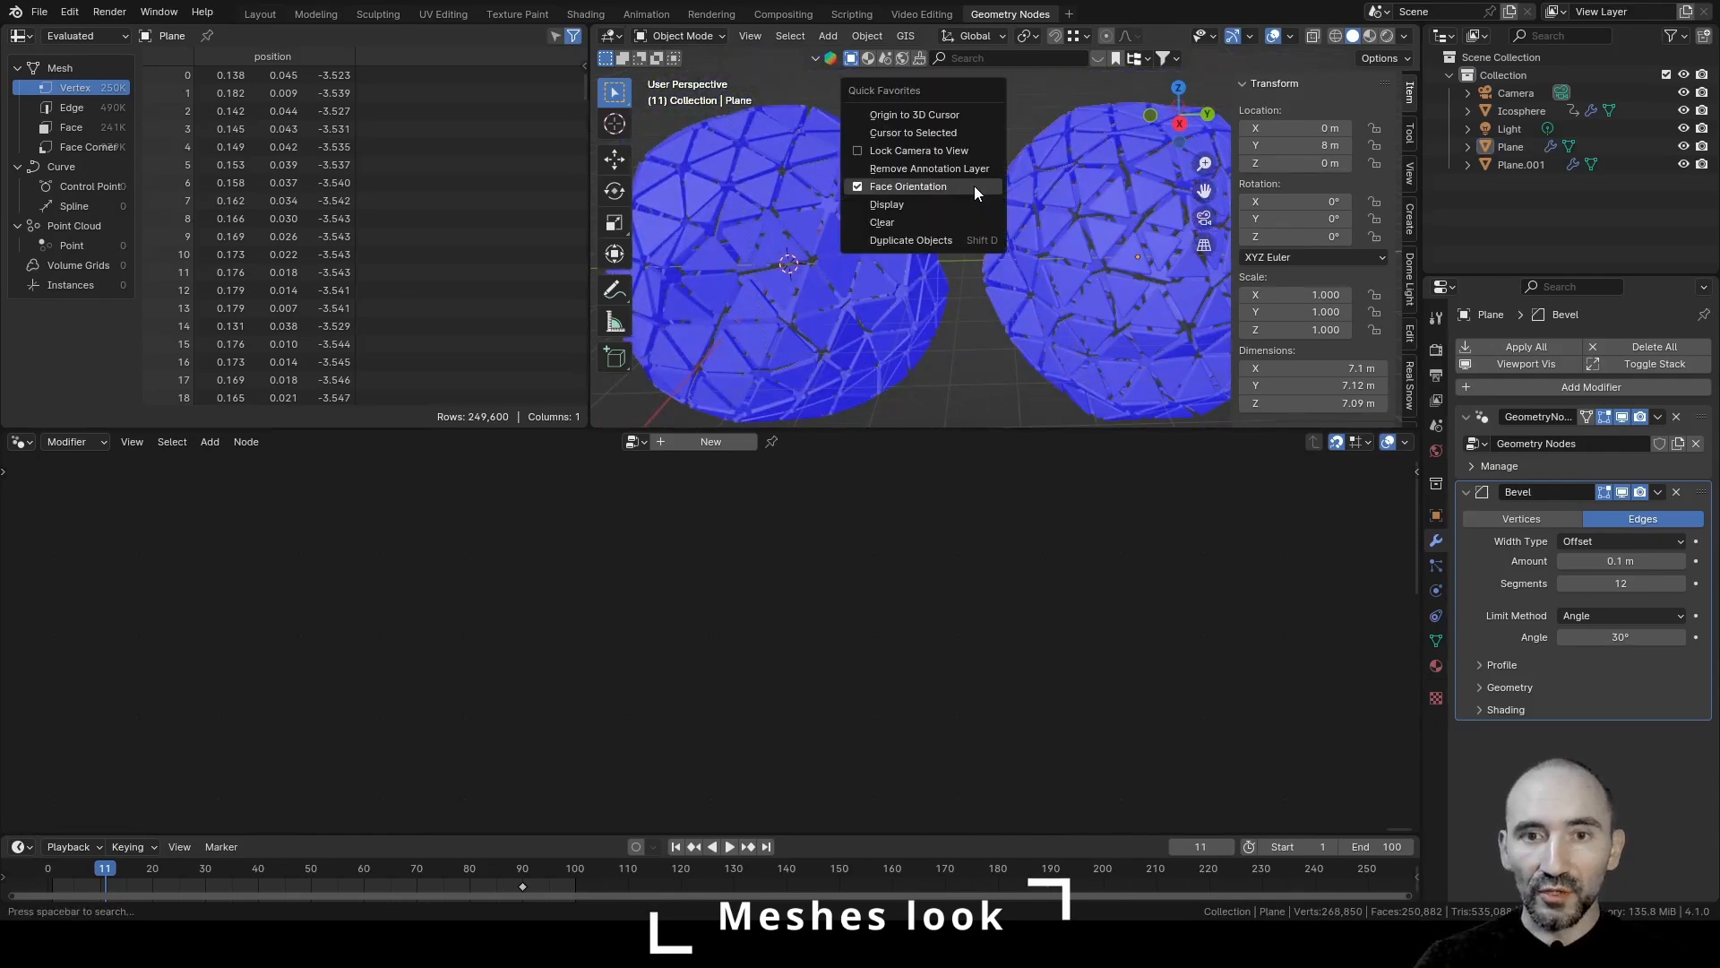
pyautogui.click(975, 185)
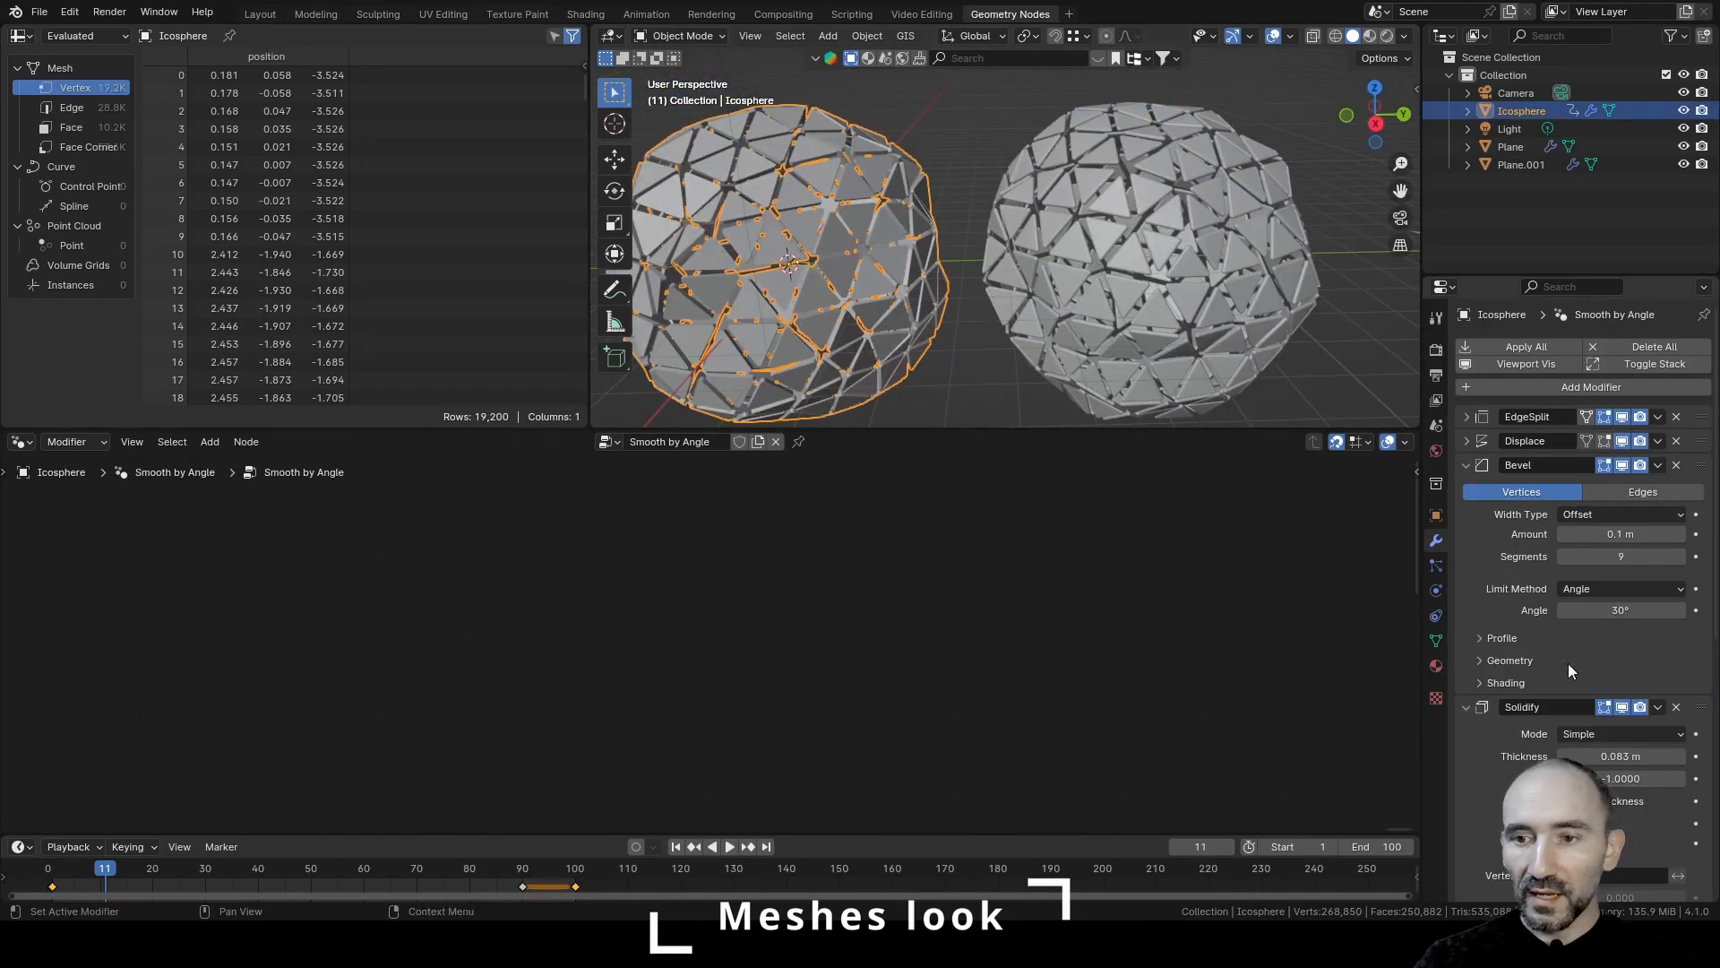
# Show the Icosphere's Bevel.001 modifier in the viewport and compare both spheres in the Layout workspace
pyautogui.scroll(-12, 1568, 663)
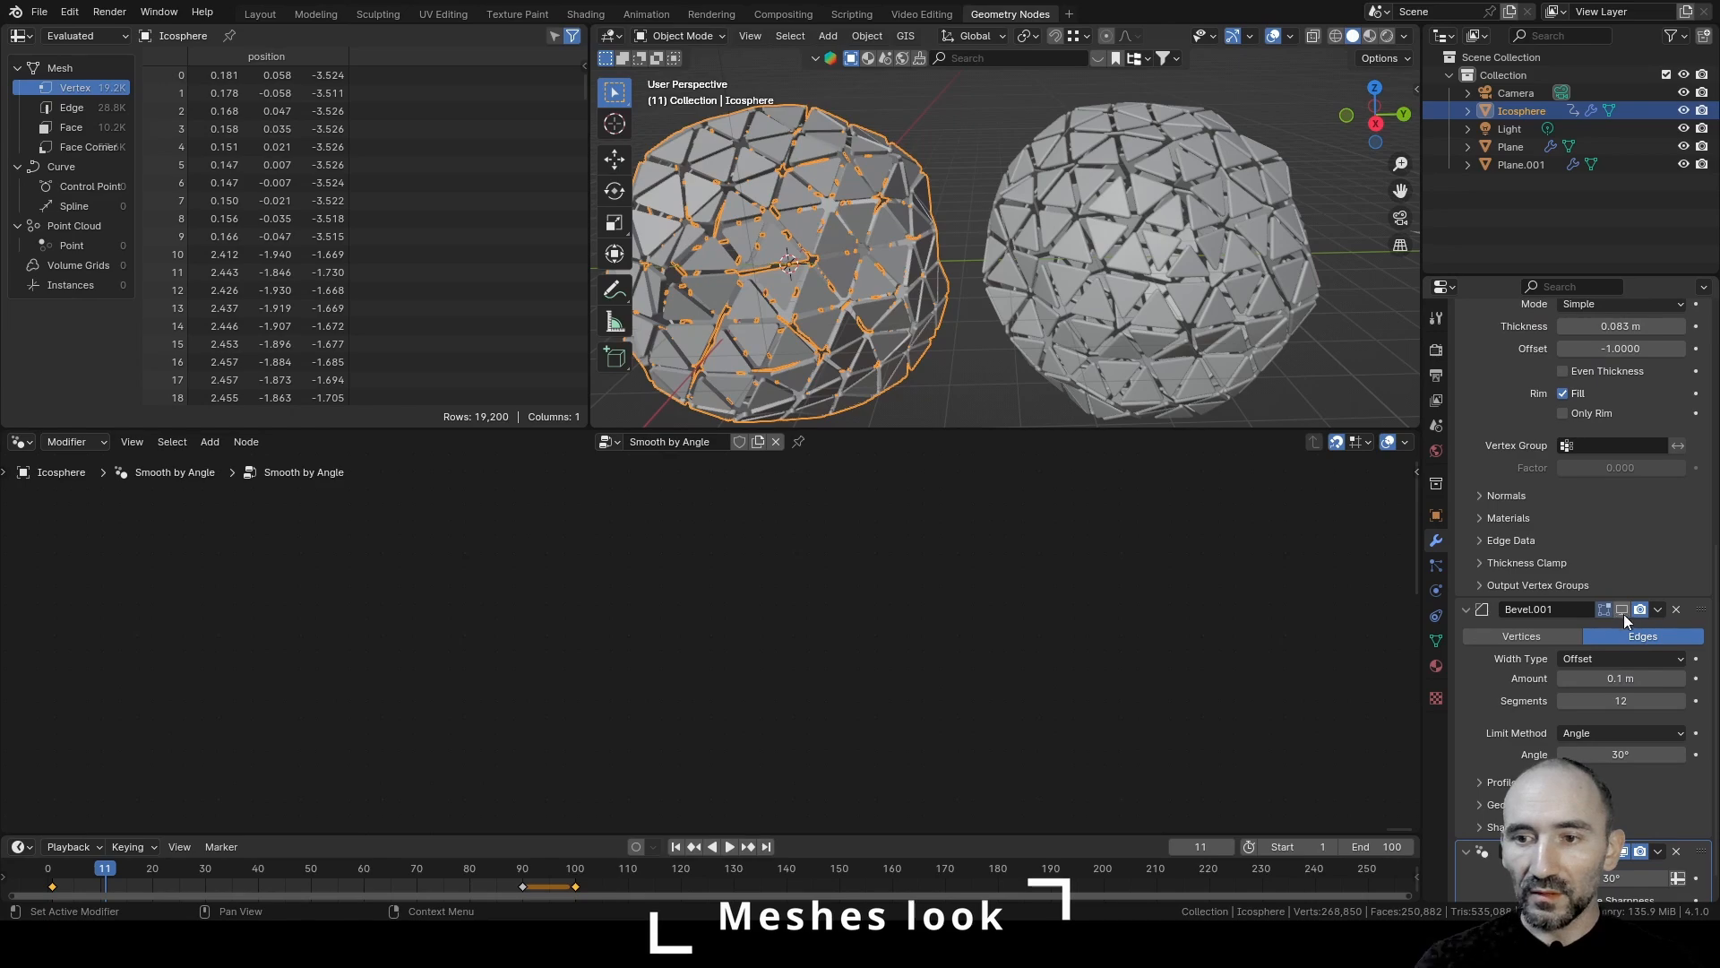
pyautogui.click(1623, 612)
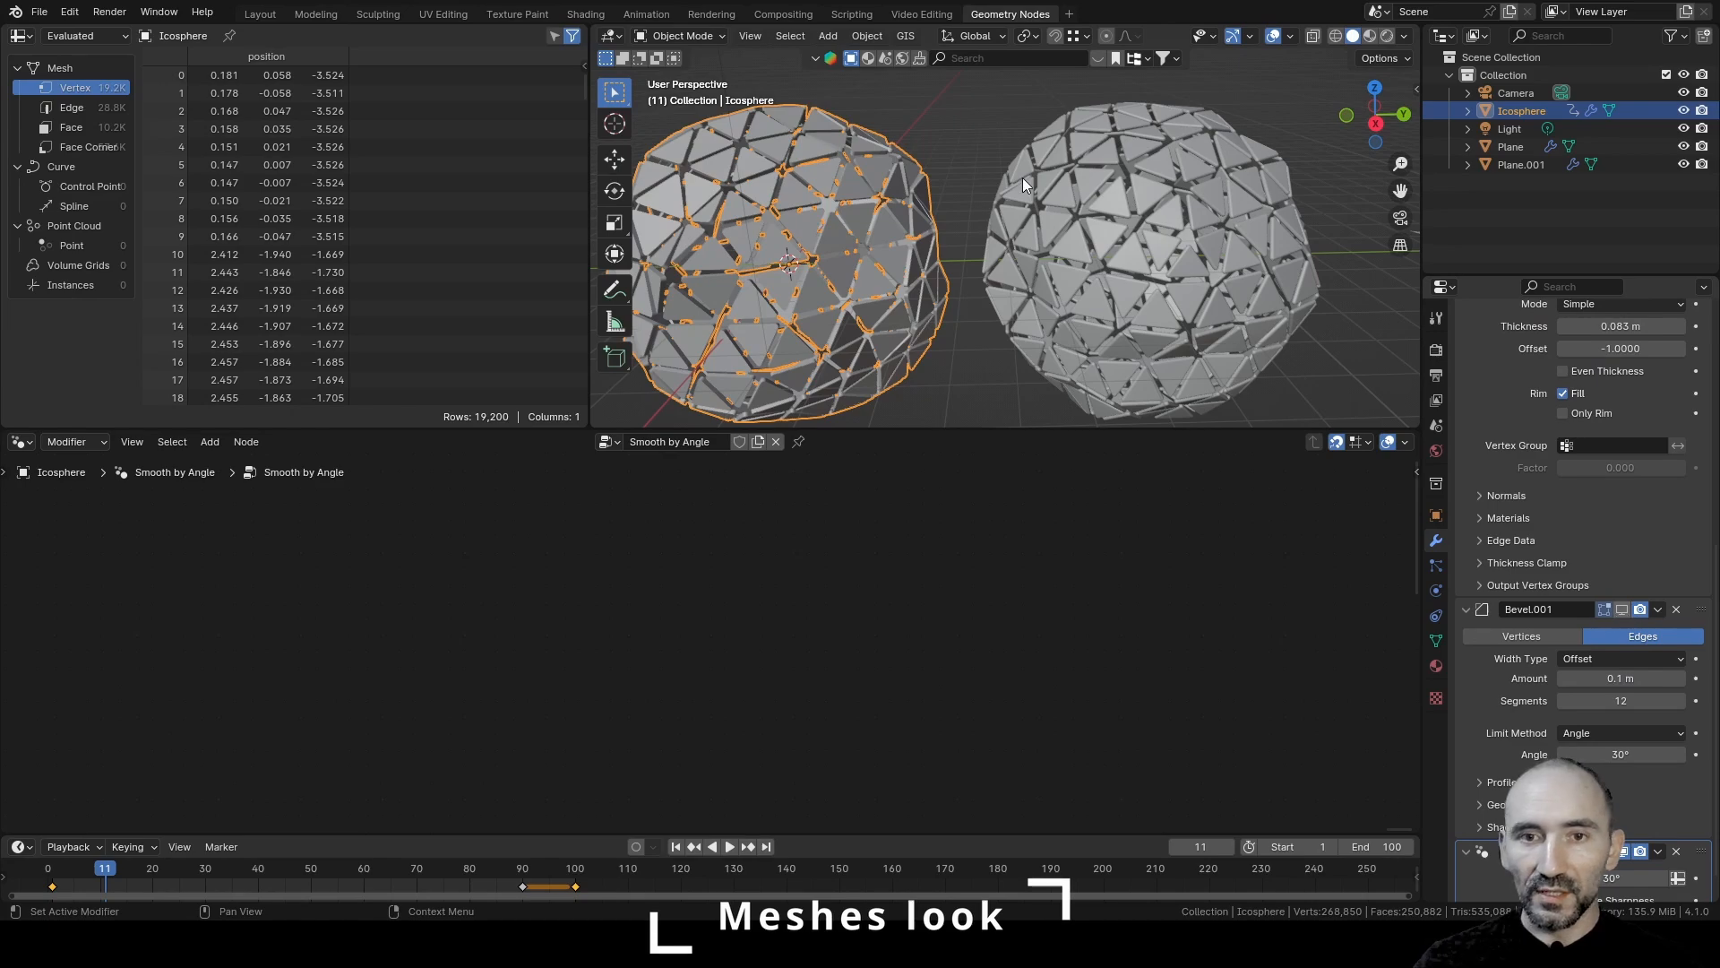
pyautogui.click(258, 14)
pyautogui.click(652, 244)
pyautogui.moveTo(653, 243); pyautogui.dragTo(707, 352, button='middle')
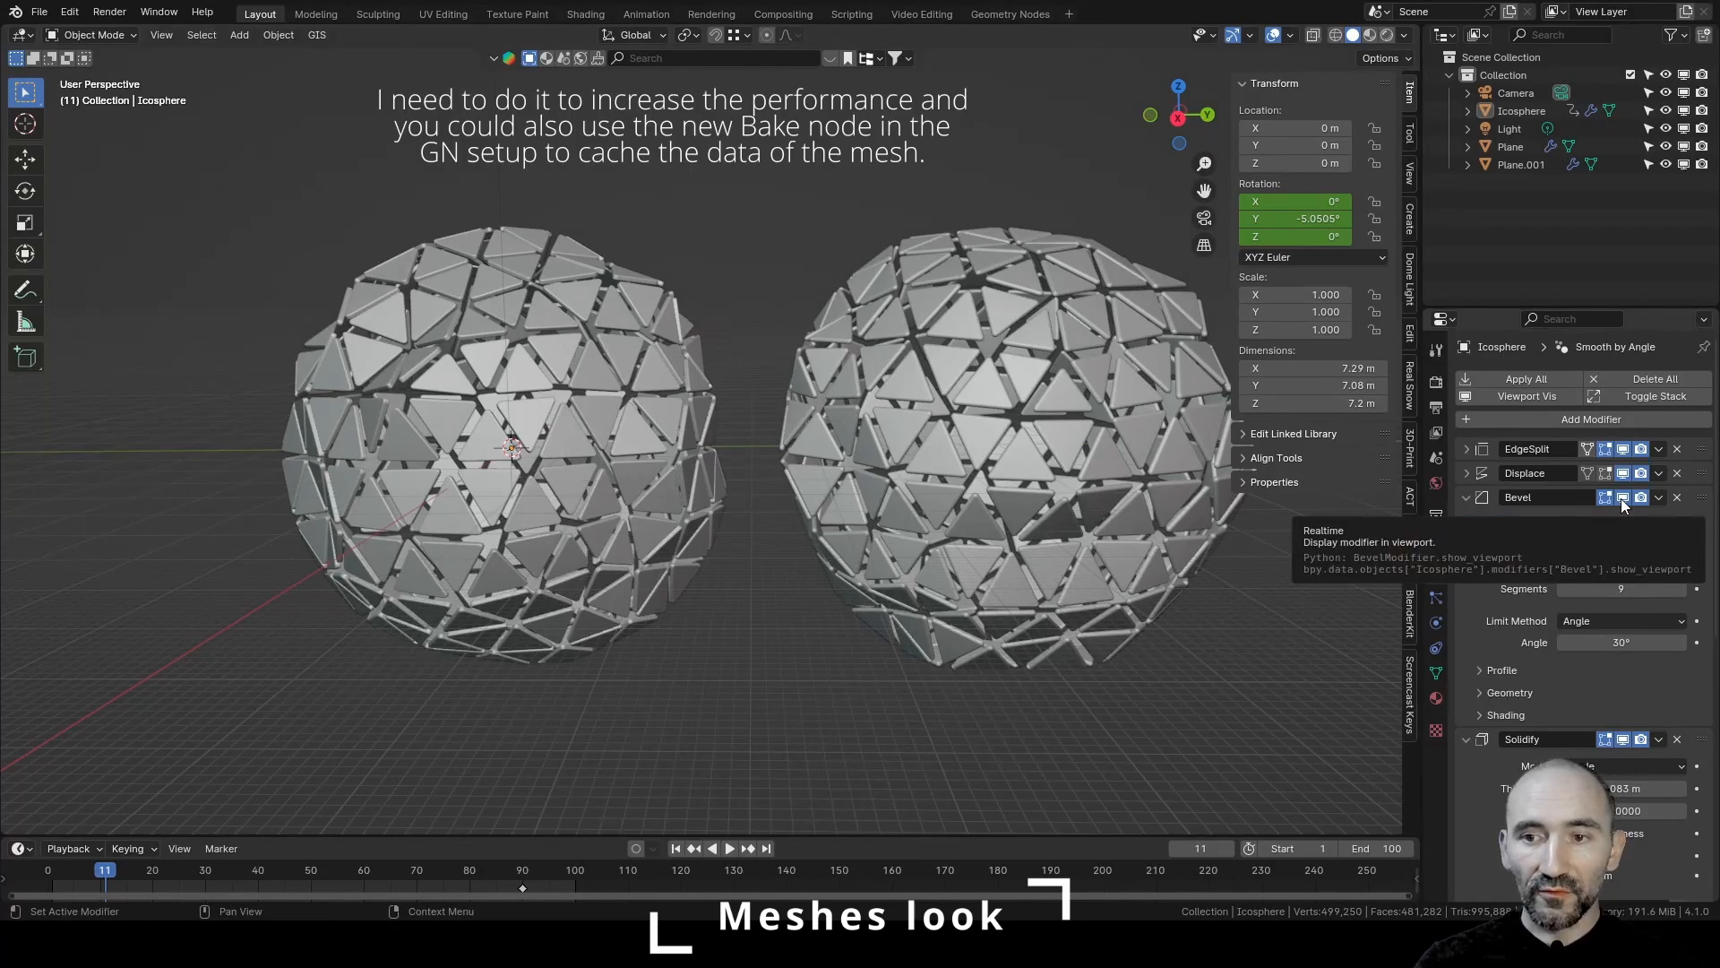
# Hide the Plane's Bevel modifier in the viewport and mute the Set Shade Smooth node in its node tree
pyautogui.click(957, 369)
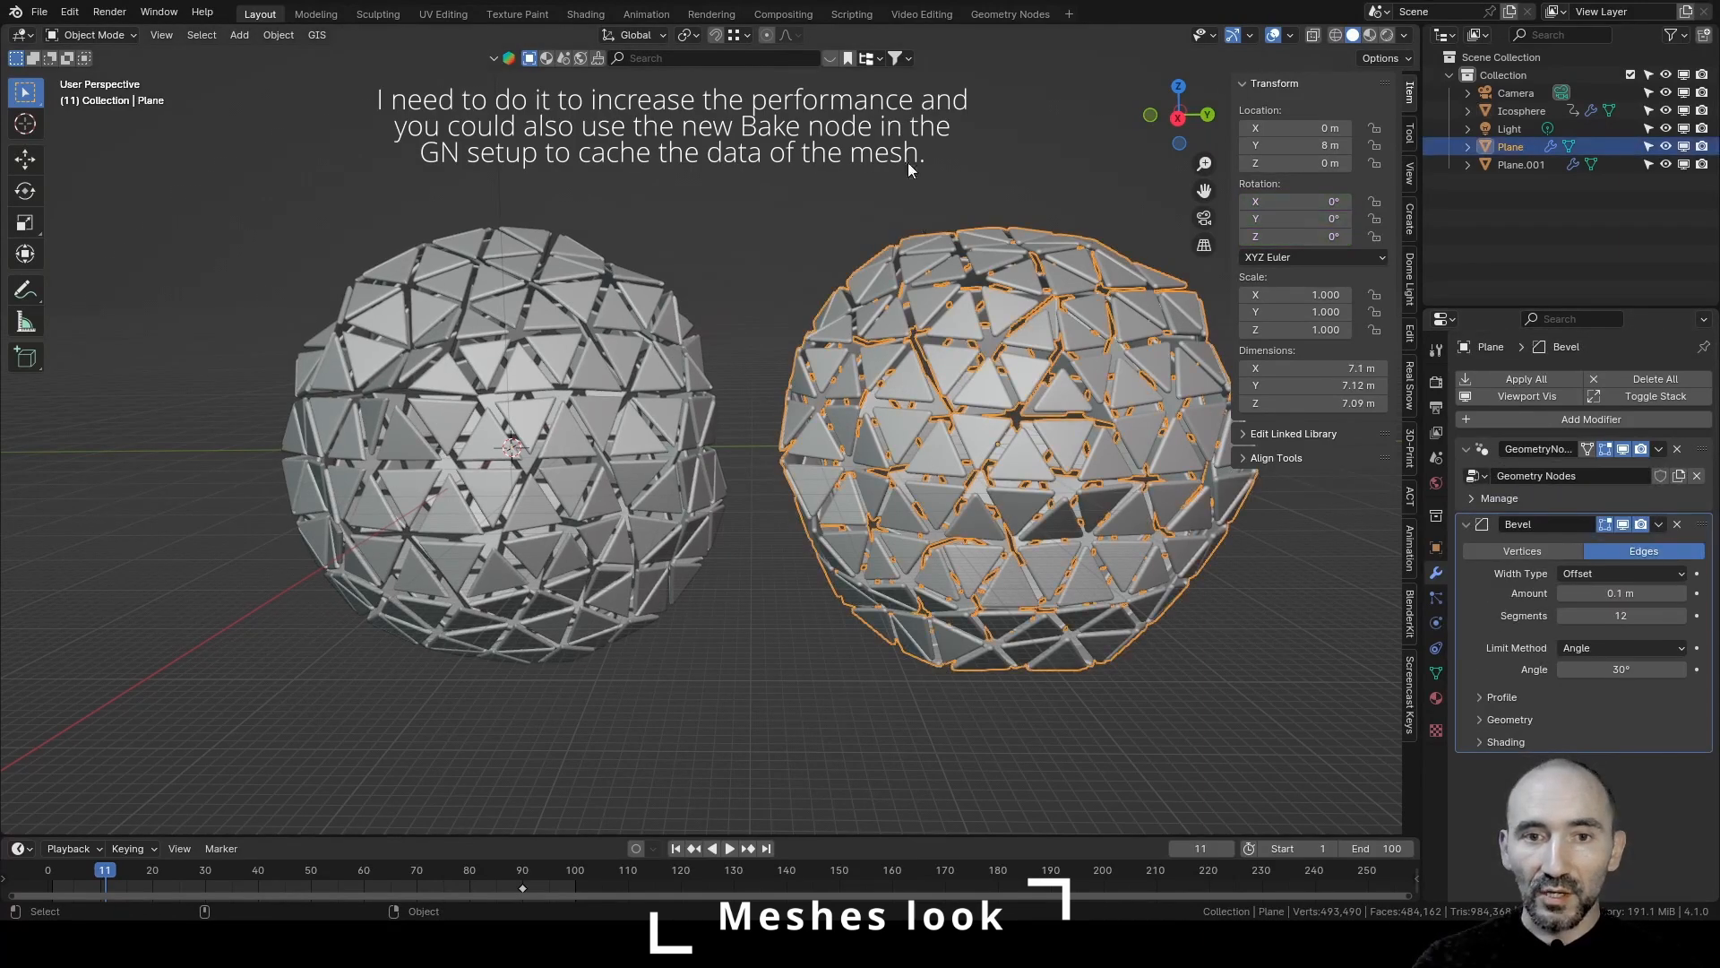
pyautogui.click(1009, 13)
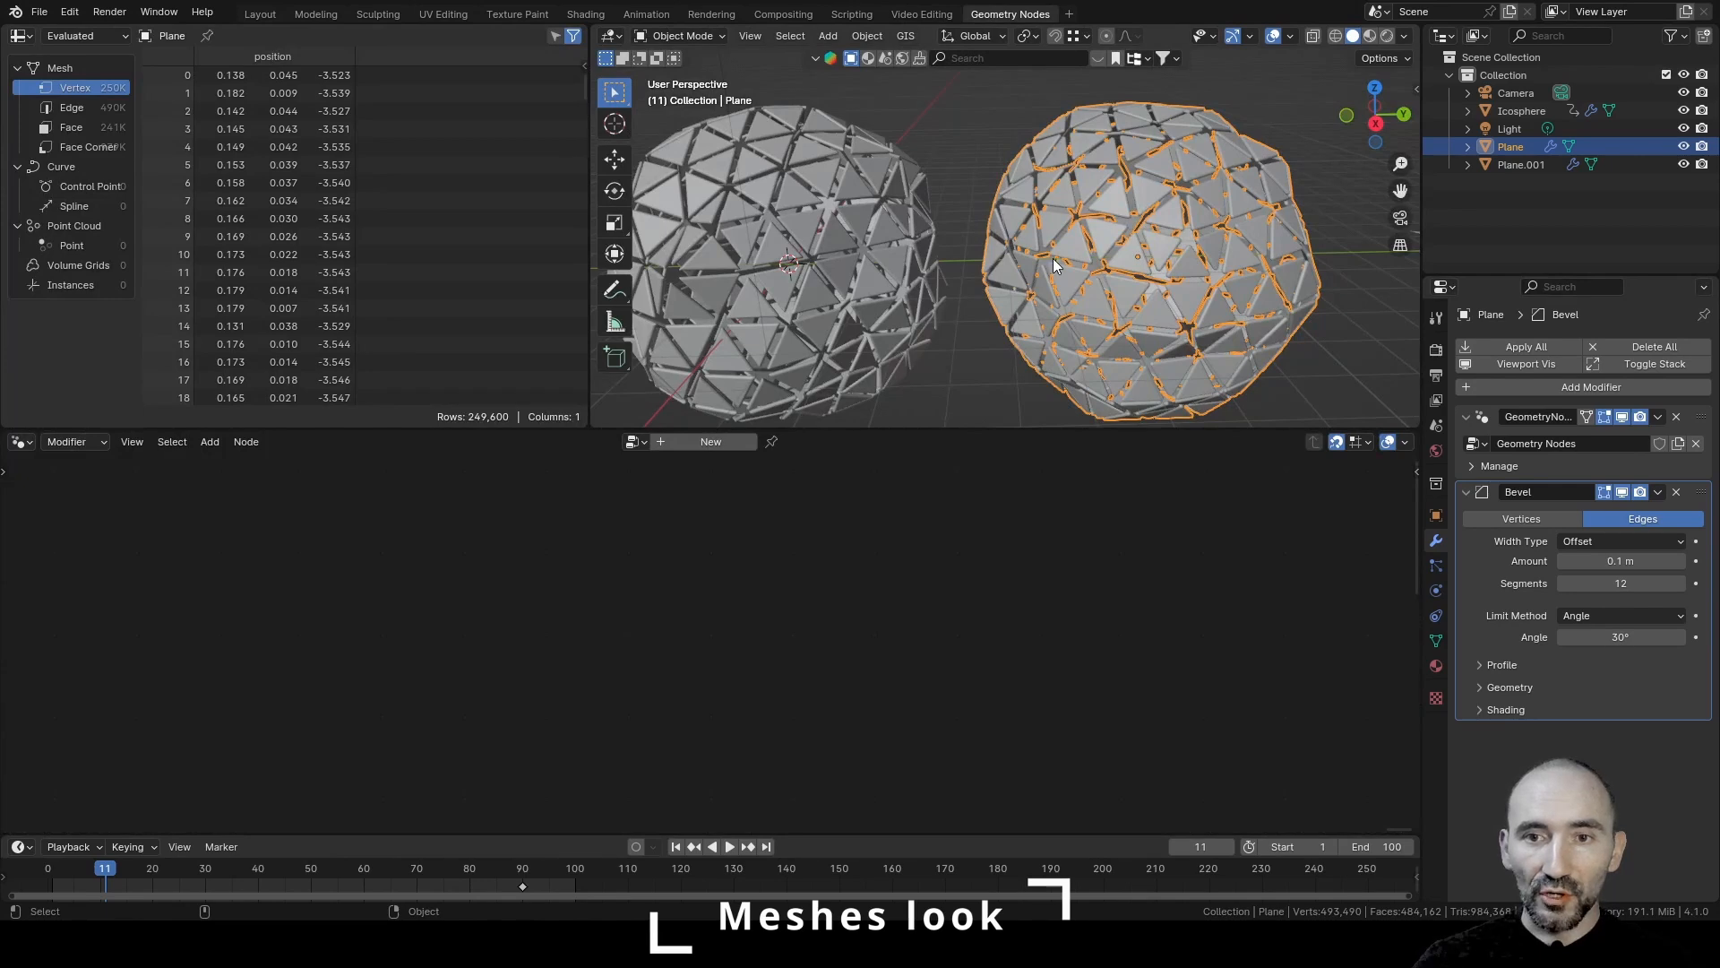
pyautogui.click(1591, 470)
pyautogui.click(1591, 469)
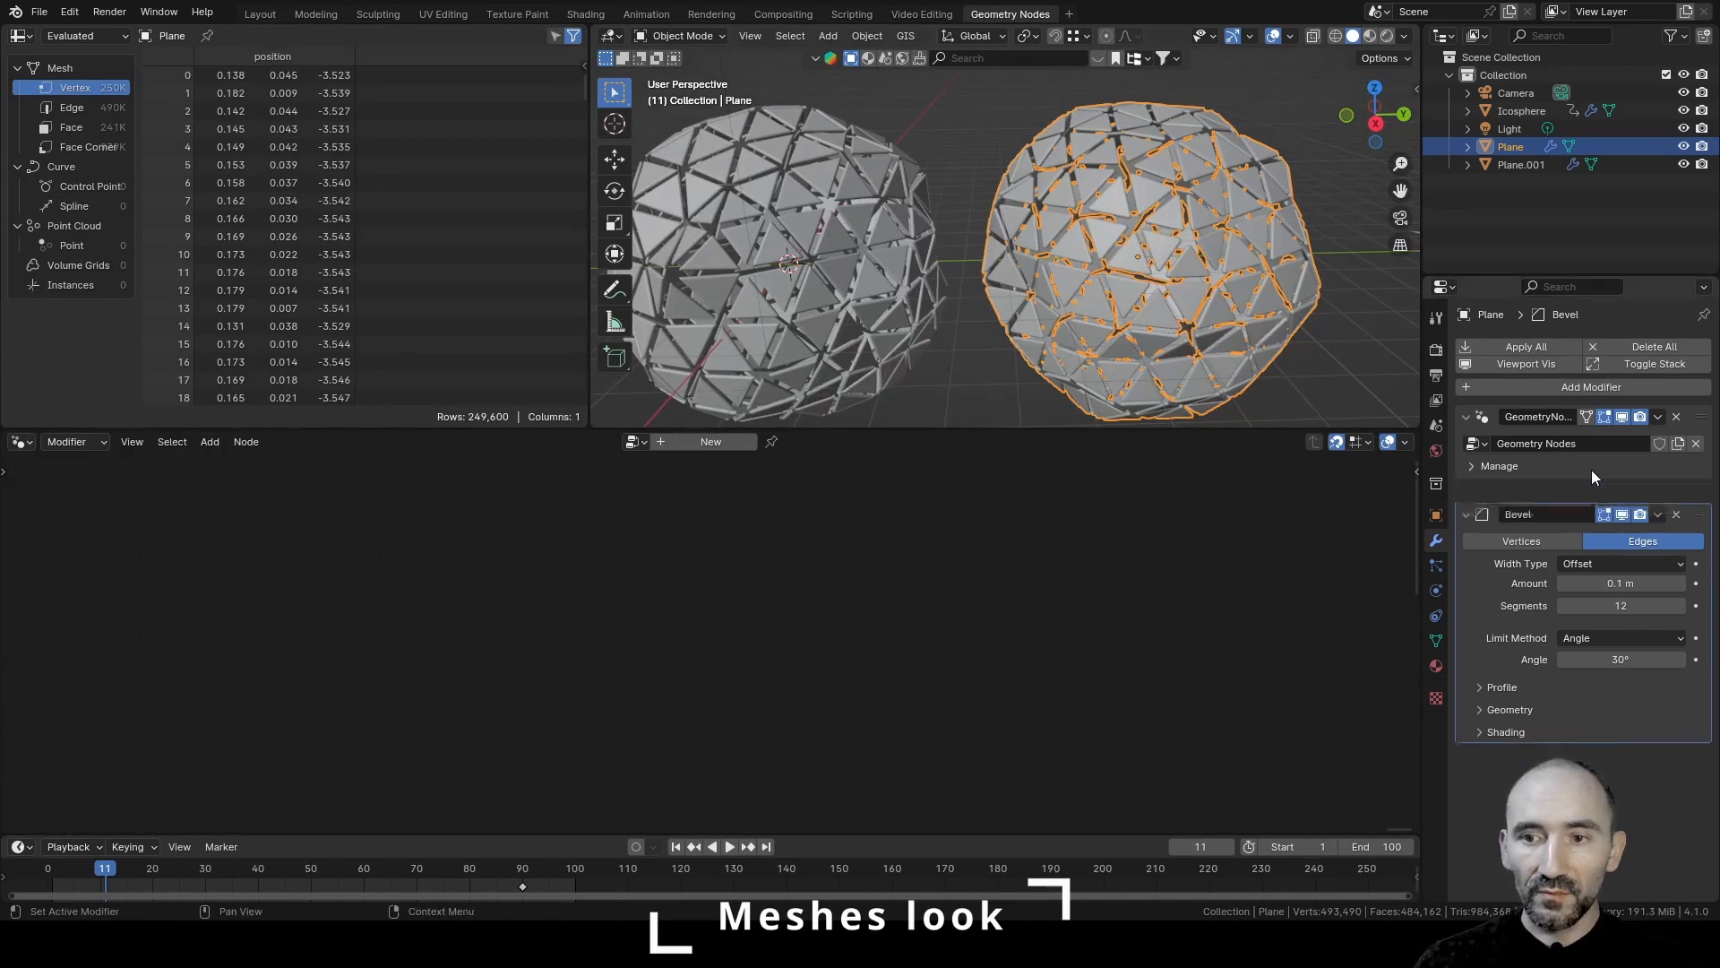
pyautogui.click(1621, 492)
pyautogui.click(1480, 423)
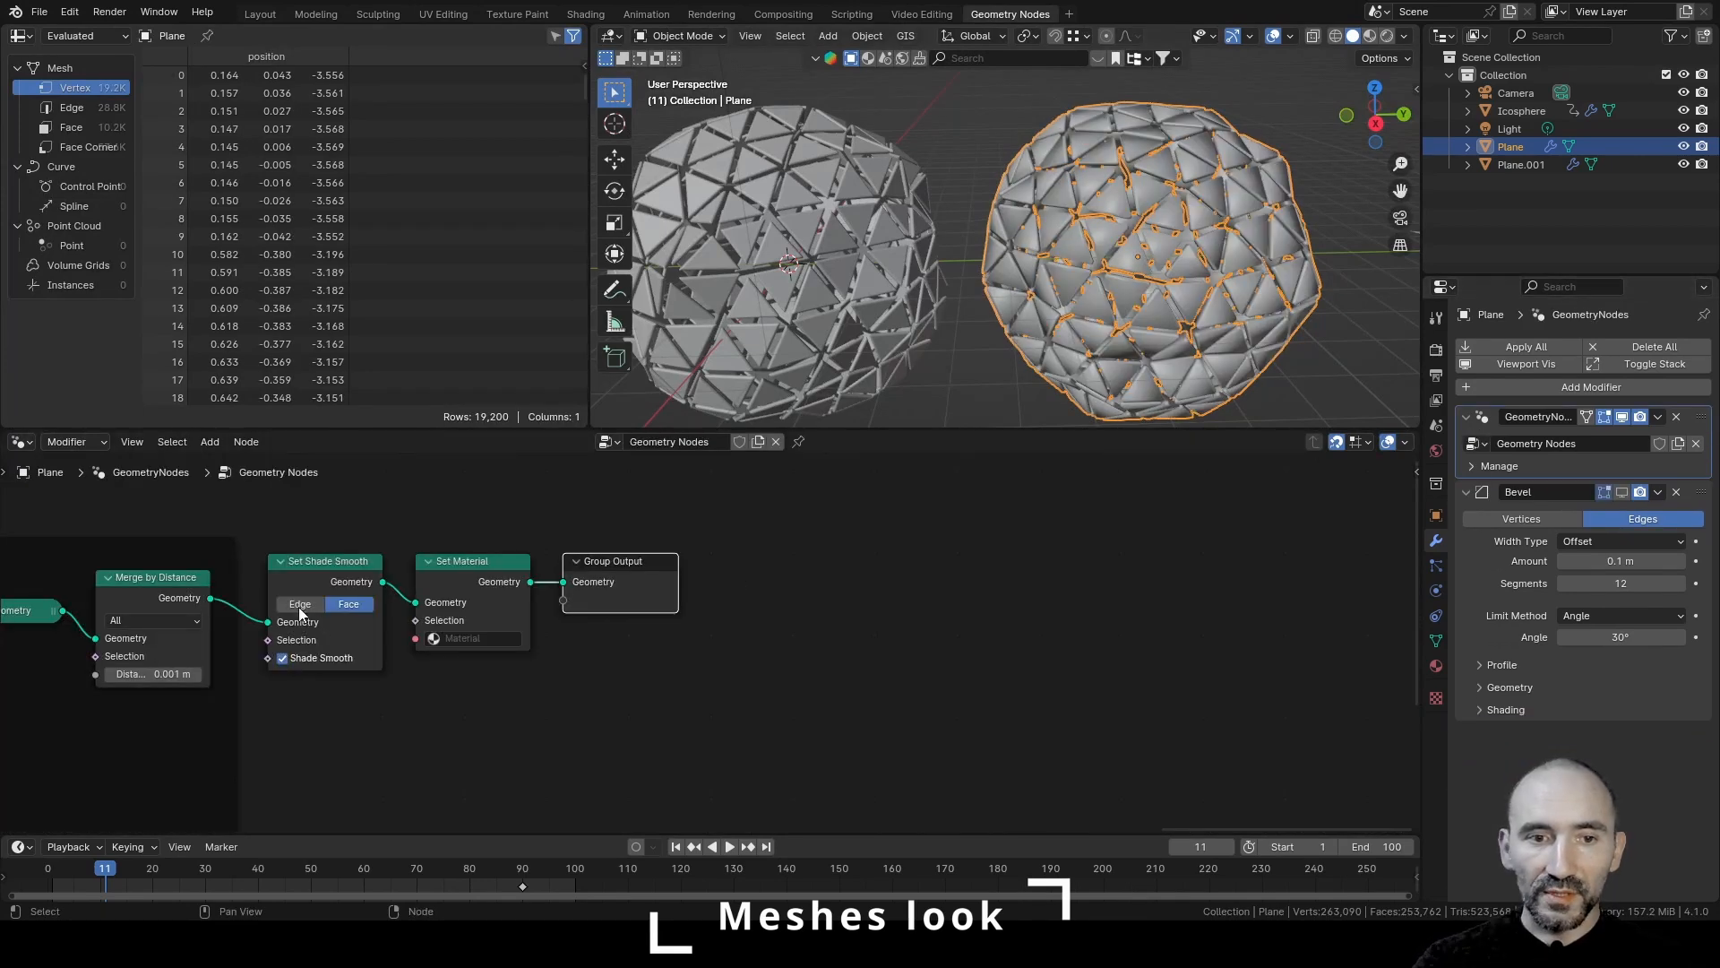
pyautogui.click(319, 574)
pyautogui.press('m')
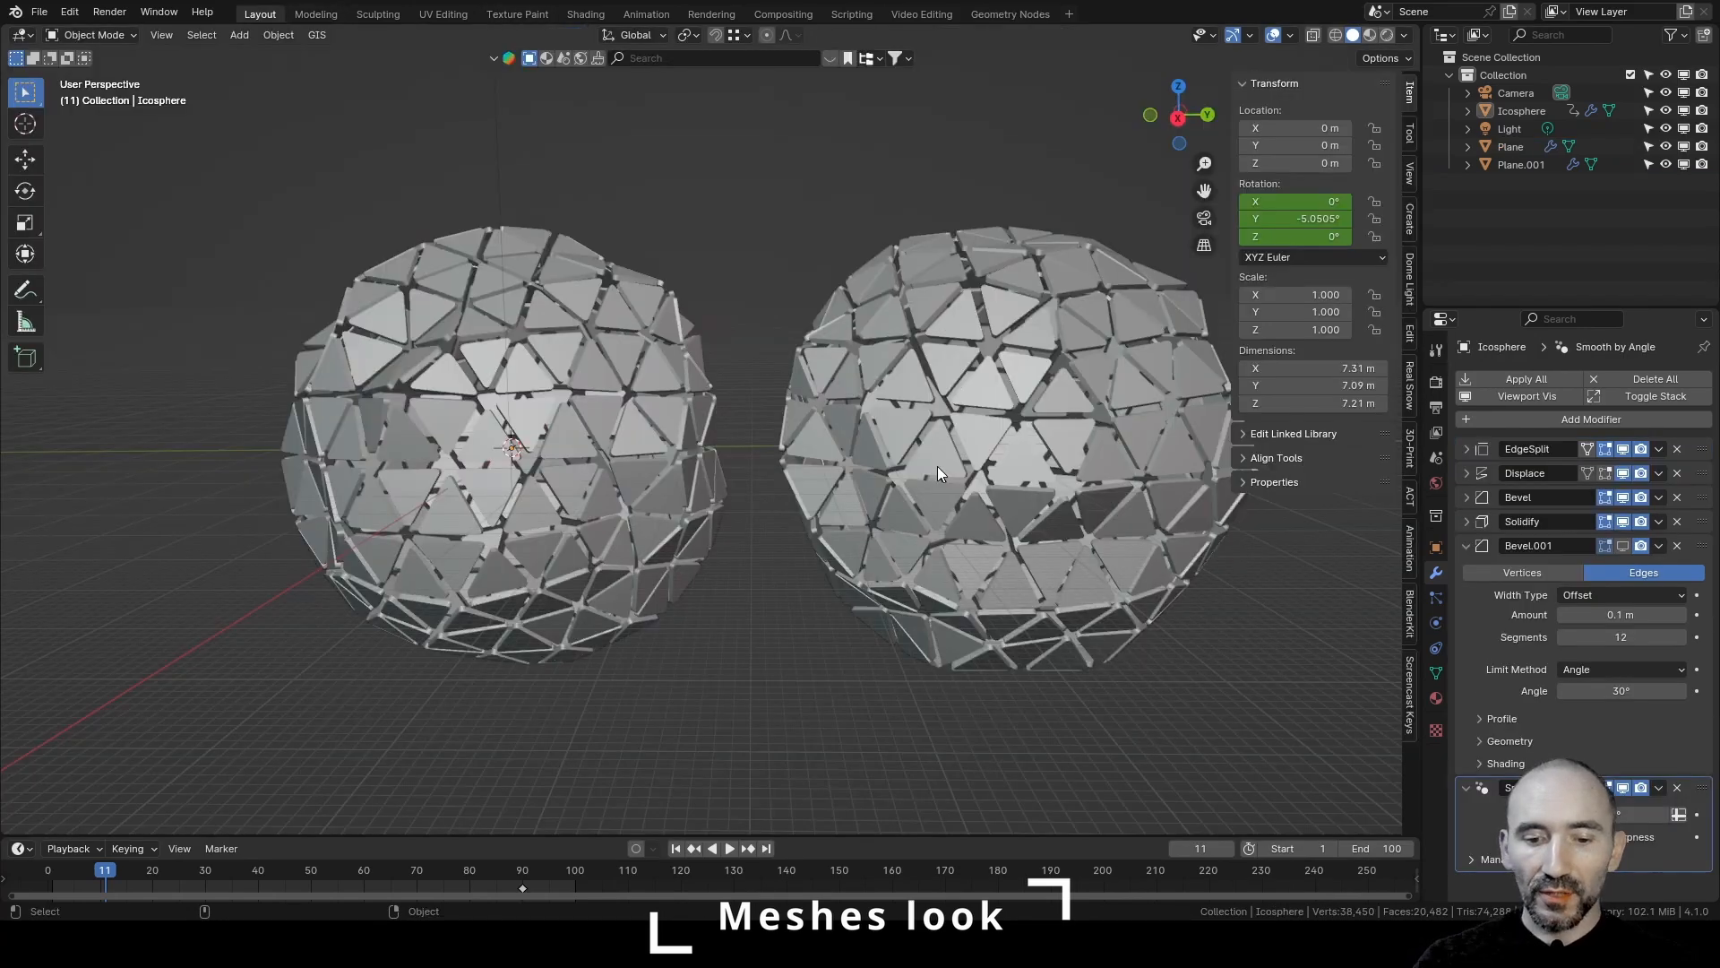
# Play the animation in the Layout workspace to compare the motion of the two spheres, stopping at frame 33
pyautogui.press('n')
pyautogui.click(736, 846)
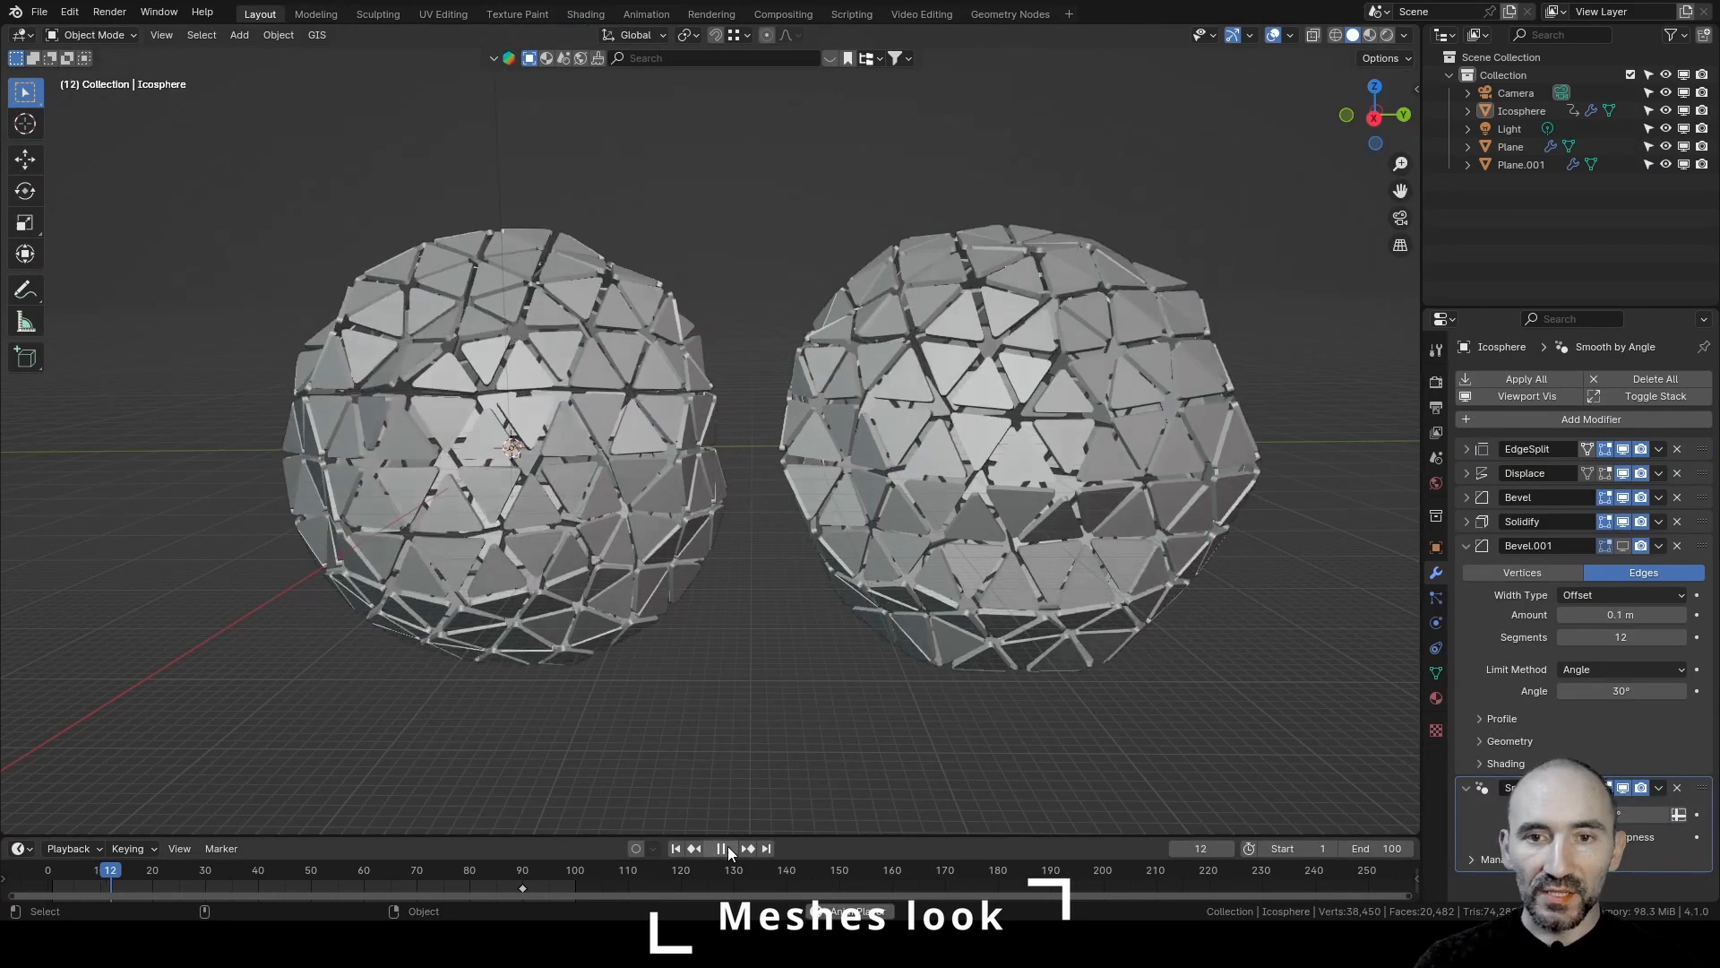
pyautogui.moveTo(794, 543); pyautogui.dragTo(771, 572, button='middle')
pyautogui.press('space')
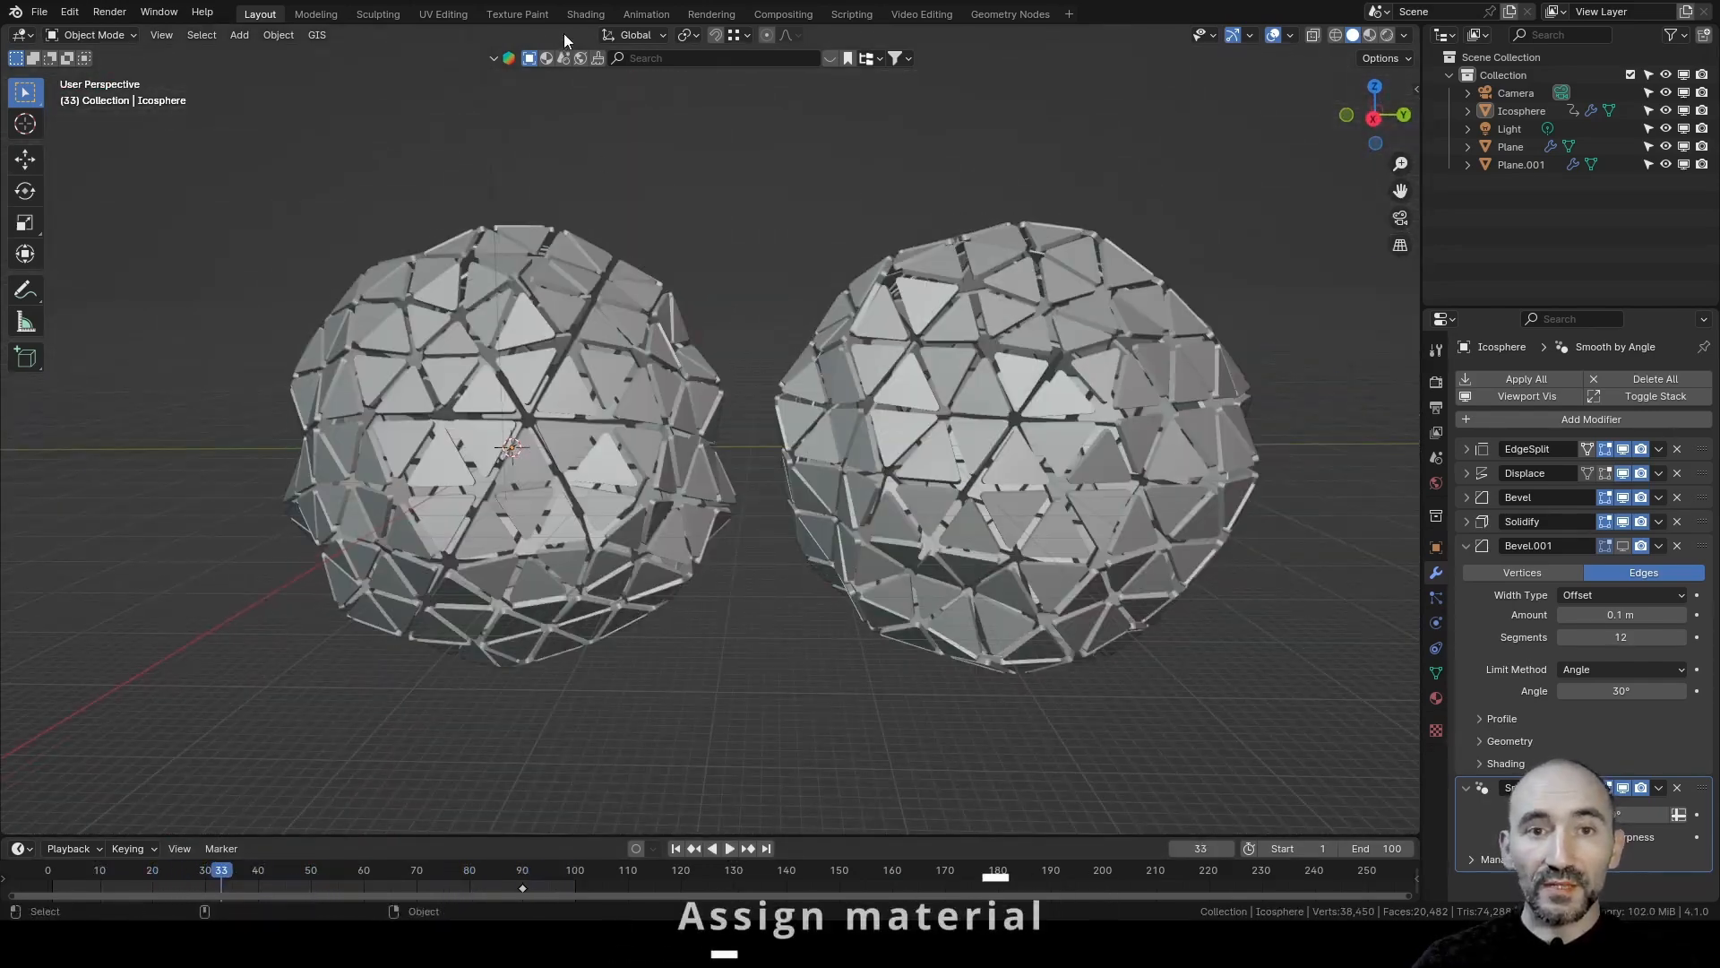
# Create a new material for the Icosphere in the Shading workspace
pyautogui.click(582, 14)
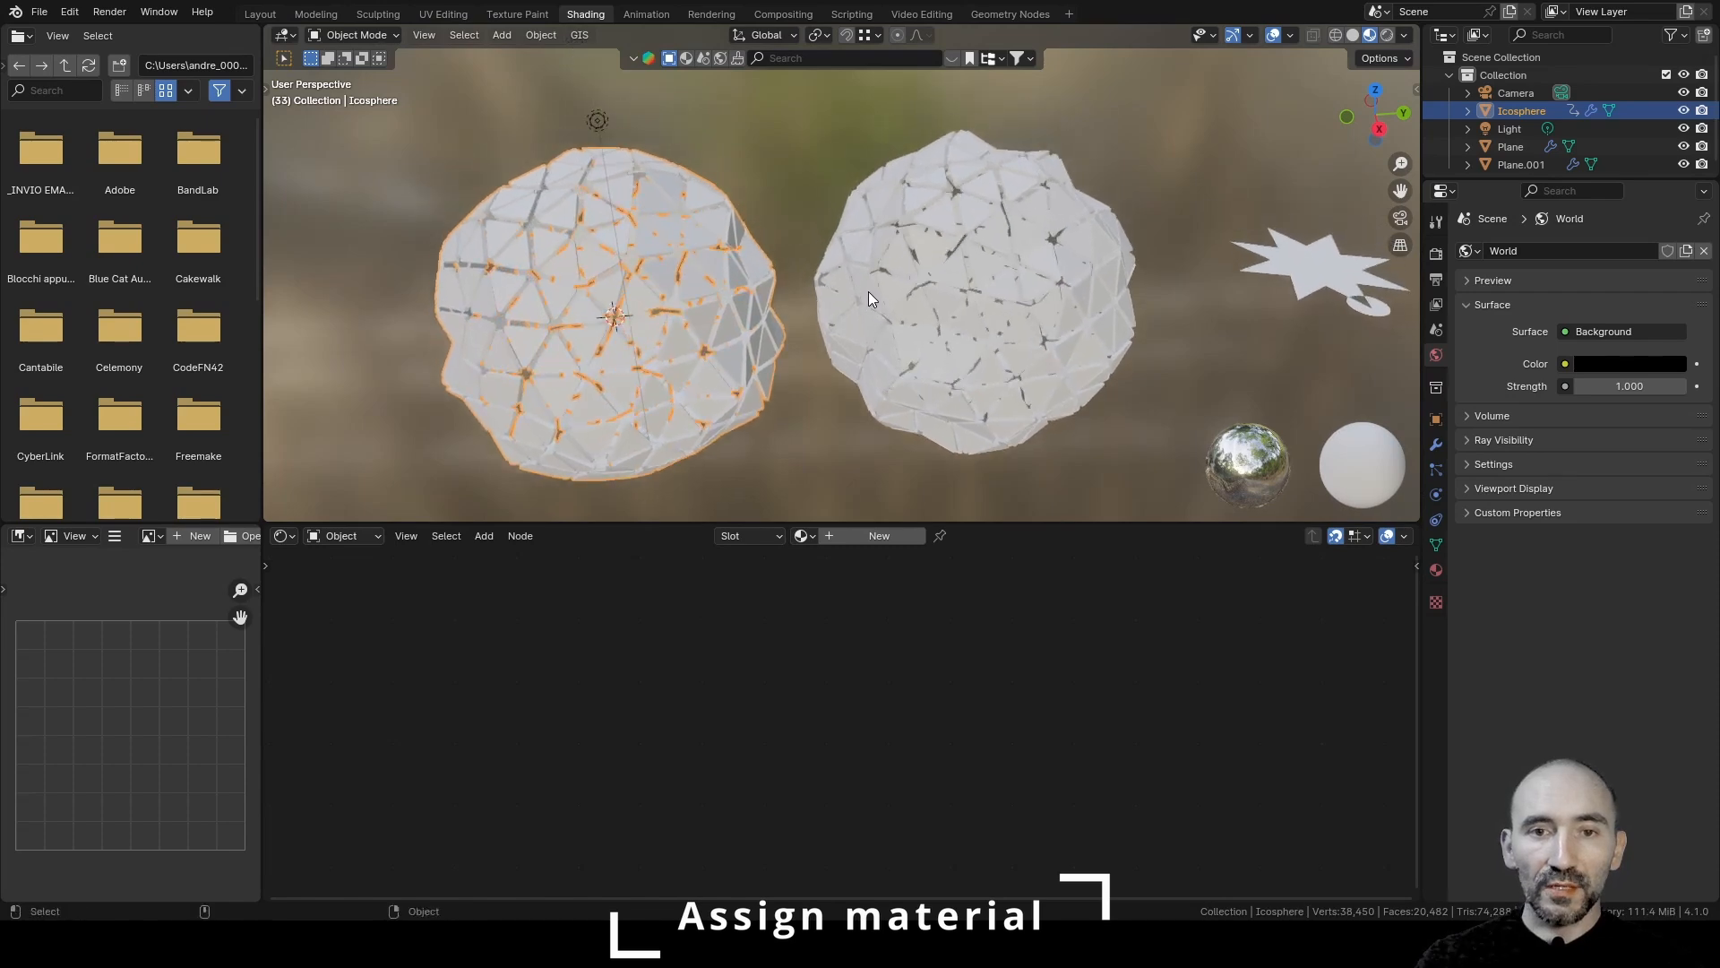
pyautogui.scroll(2, 847, 282)
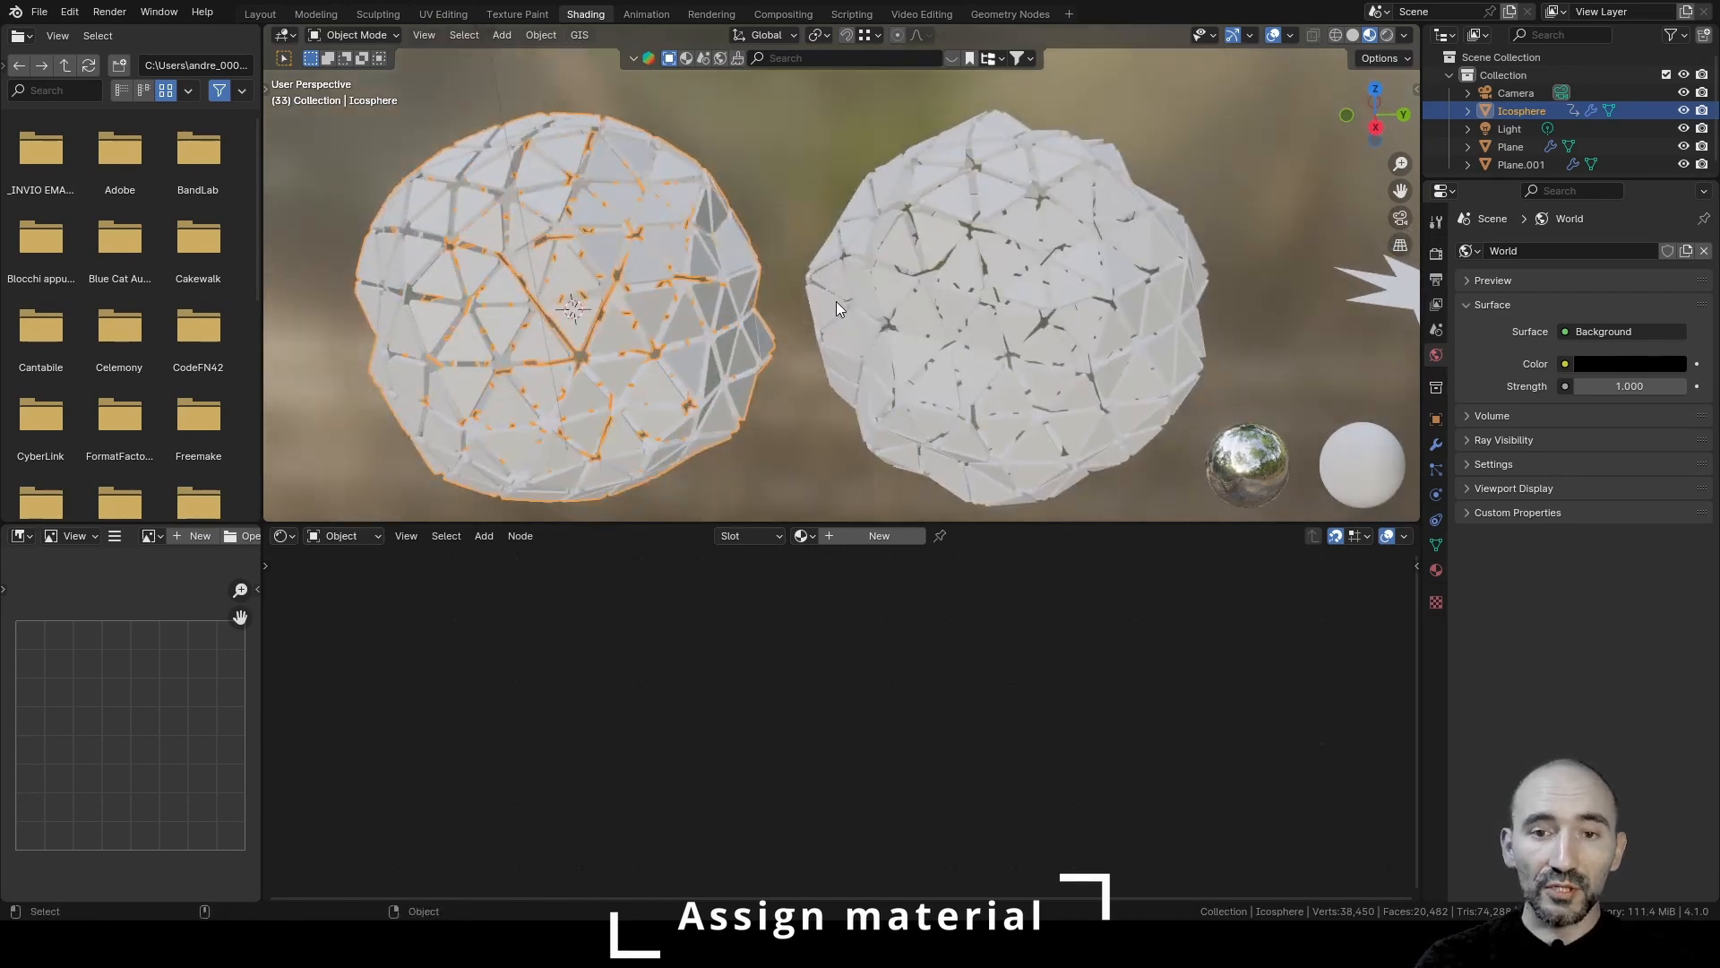
pyautogui.click(1437, 569)
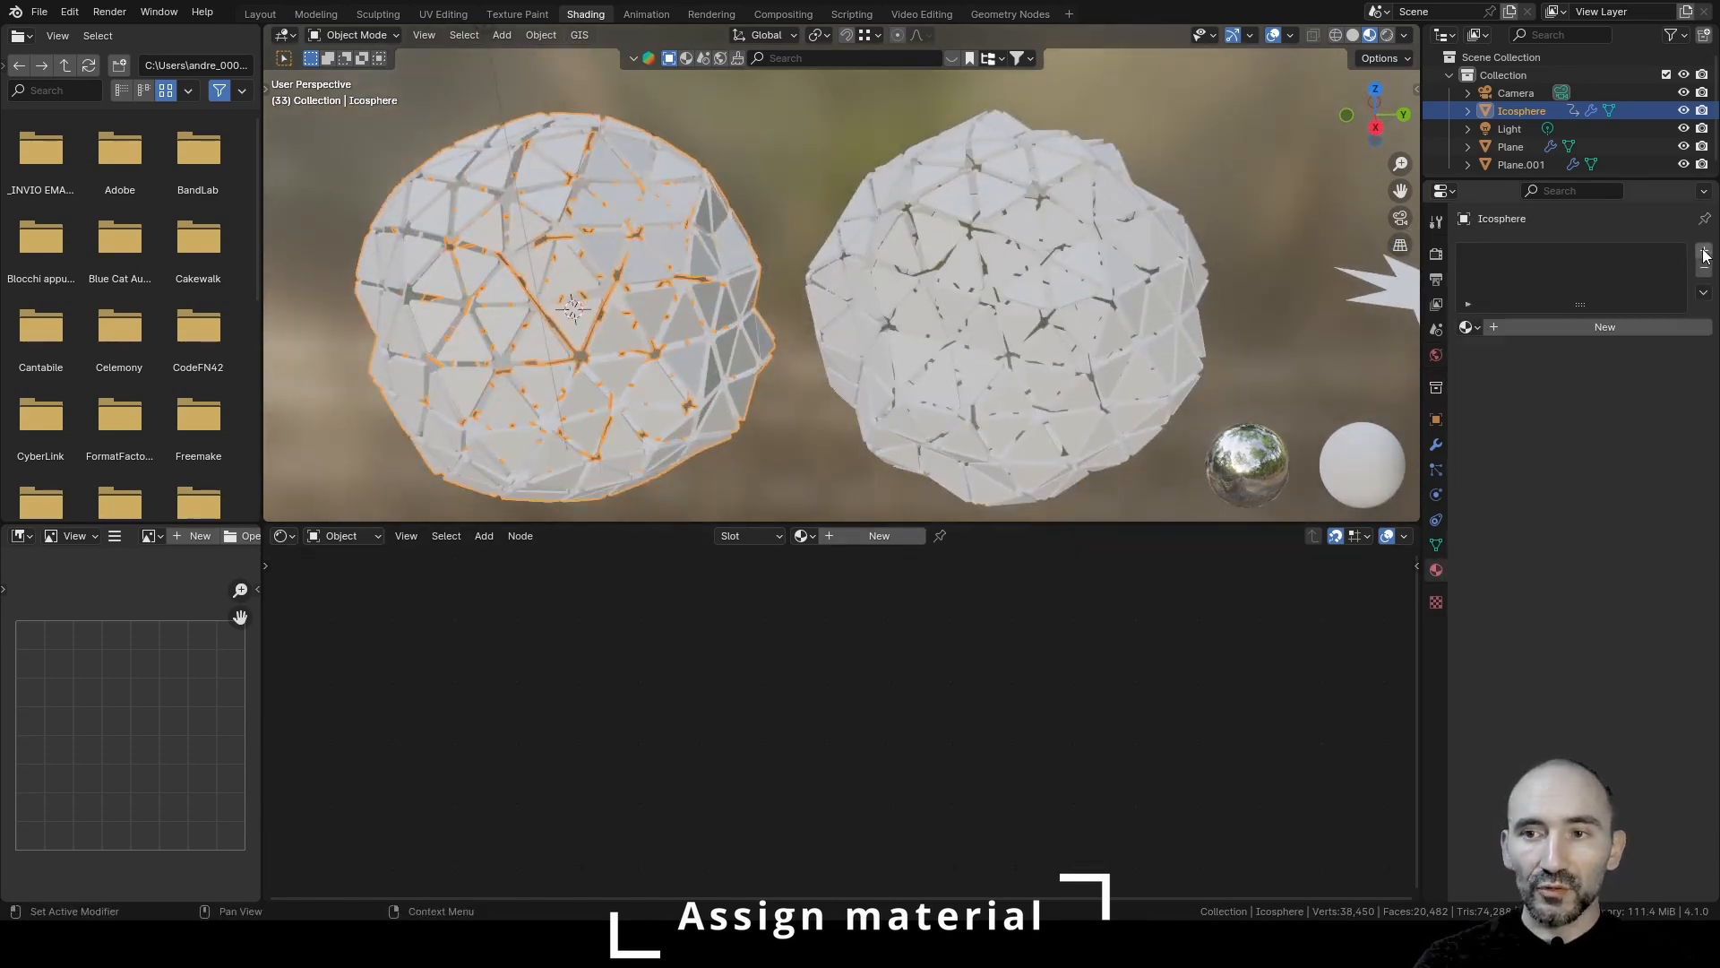
pyautogui.click(1704, 252)
pyautogui.click(1562, 325)
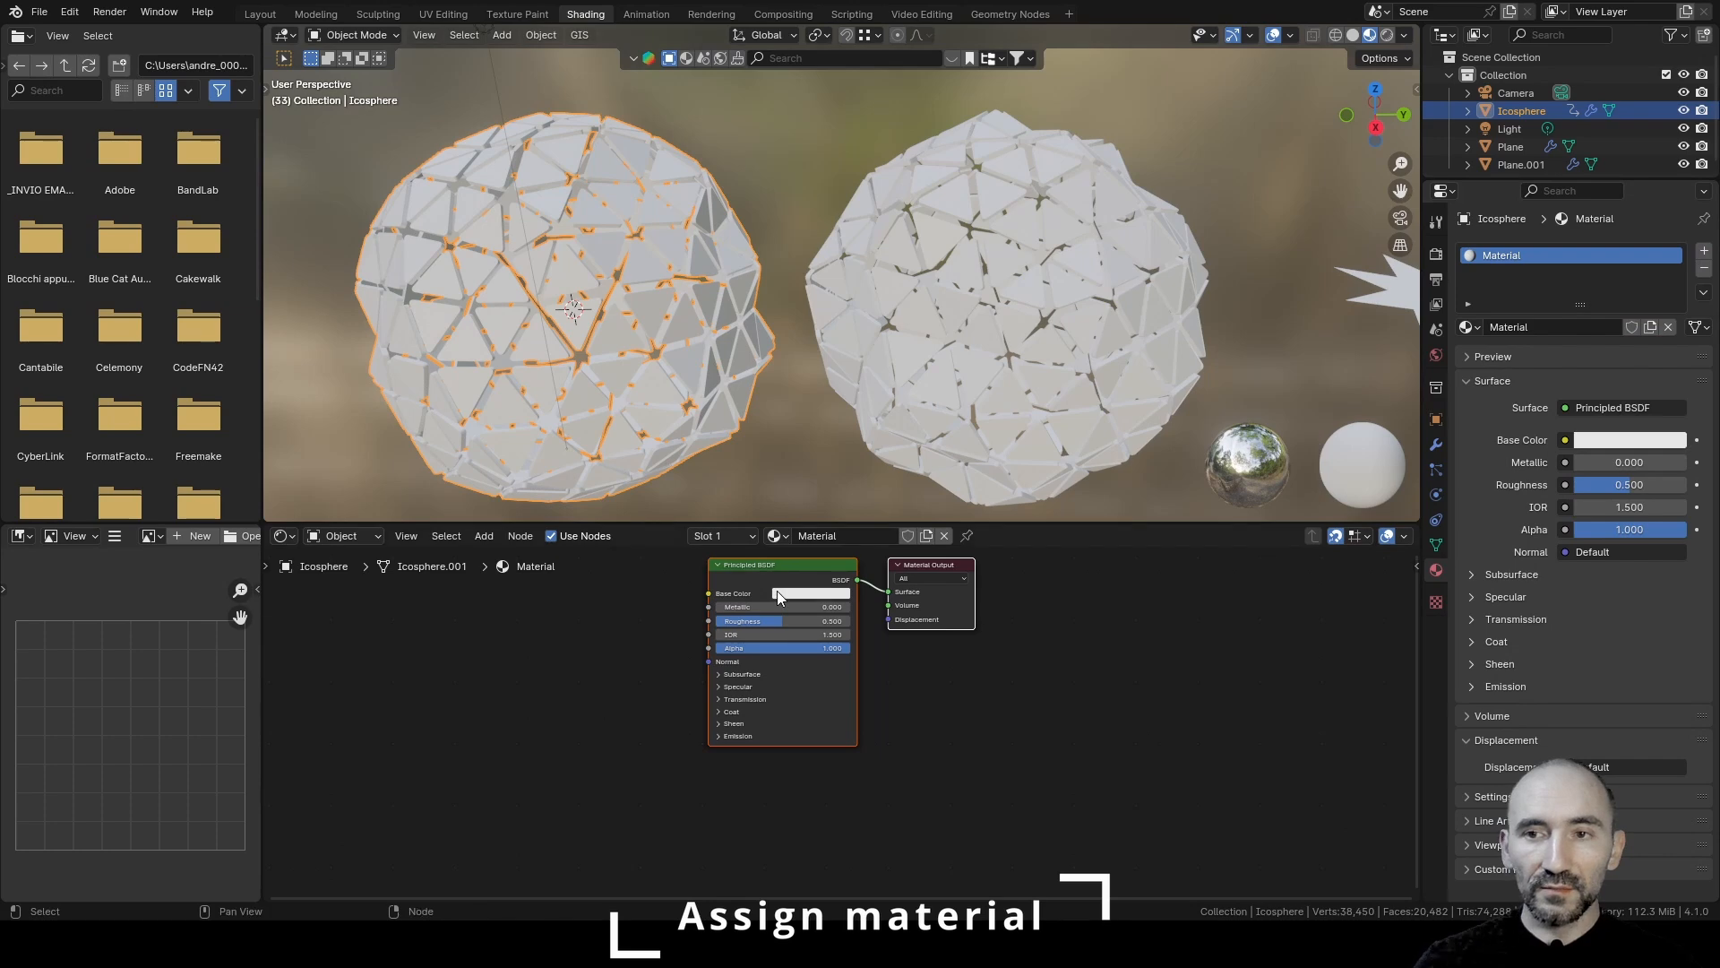
# Add a Hue/Saturation/Value node and connect its Color output to the Principled BSDF's Base Color
pyautogui.press('F3')
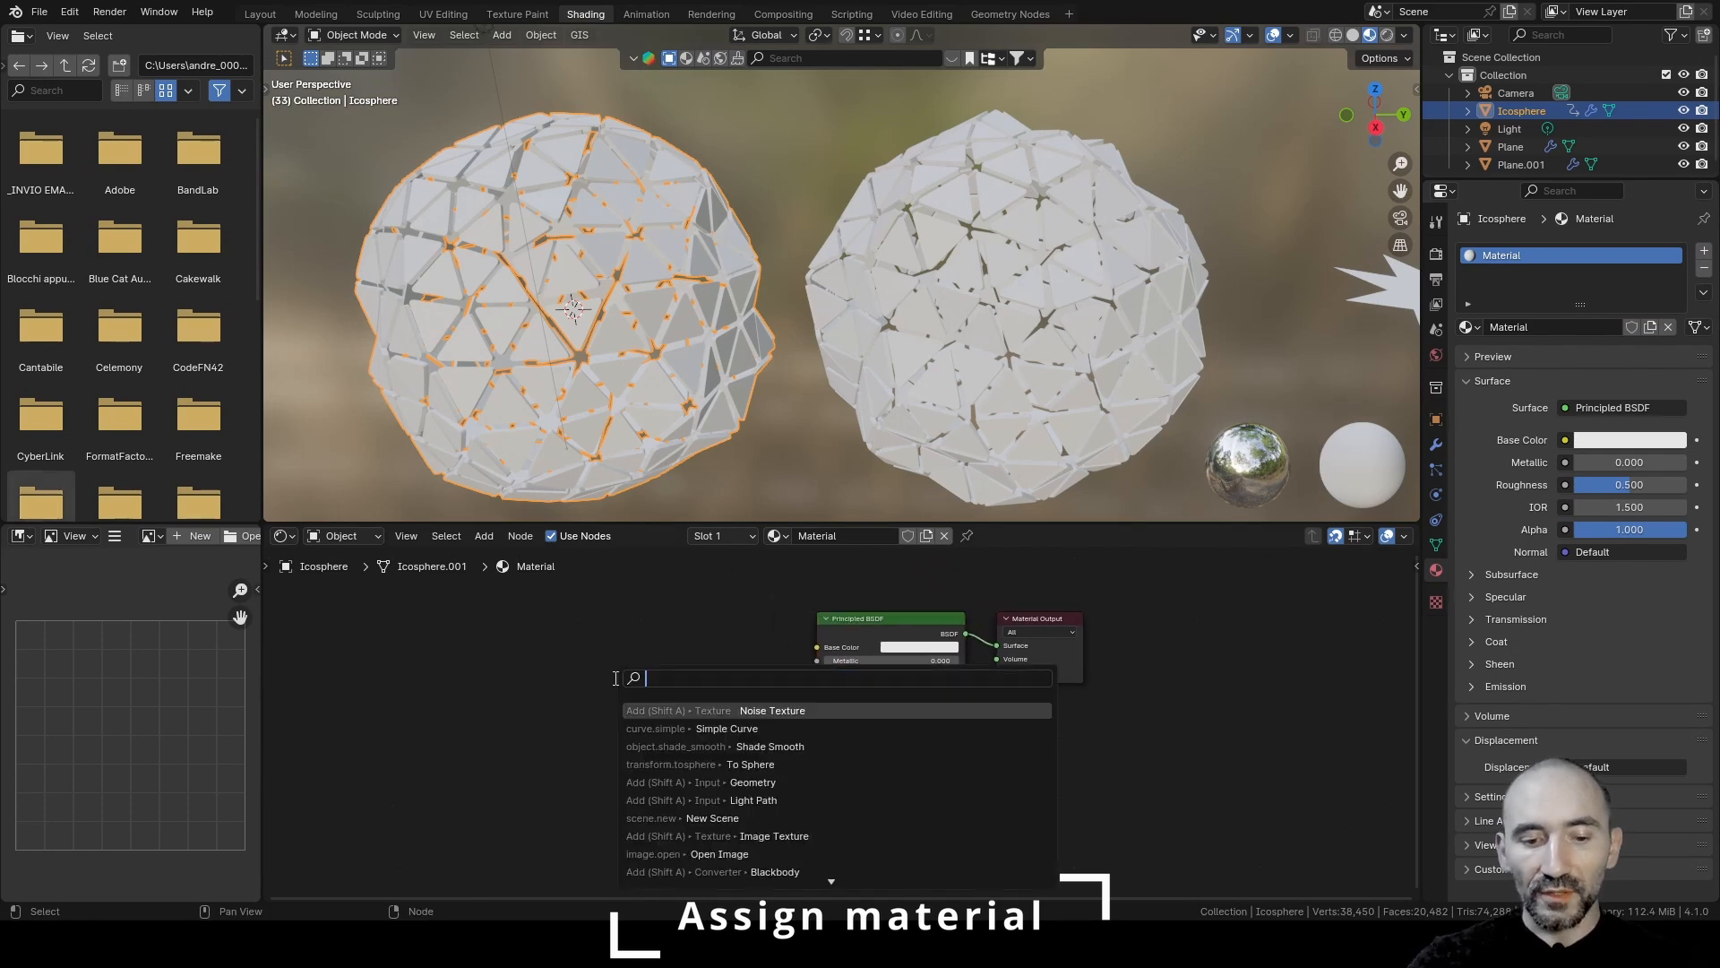
pyautogui.write('hue')
pyautogui.press('Return')
pyautogui.click(645, 622)
pyautogui.scroll(6, 645, 622)
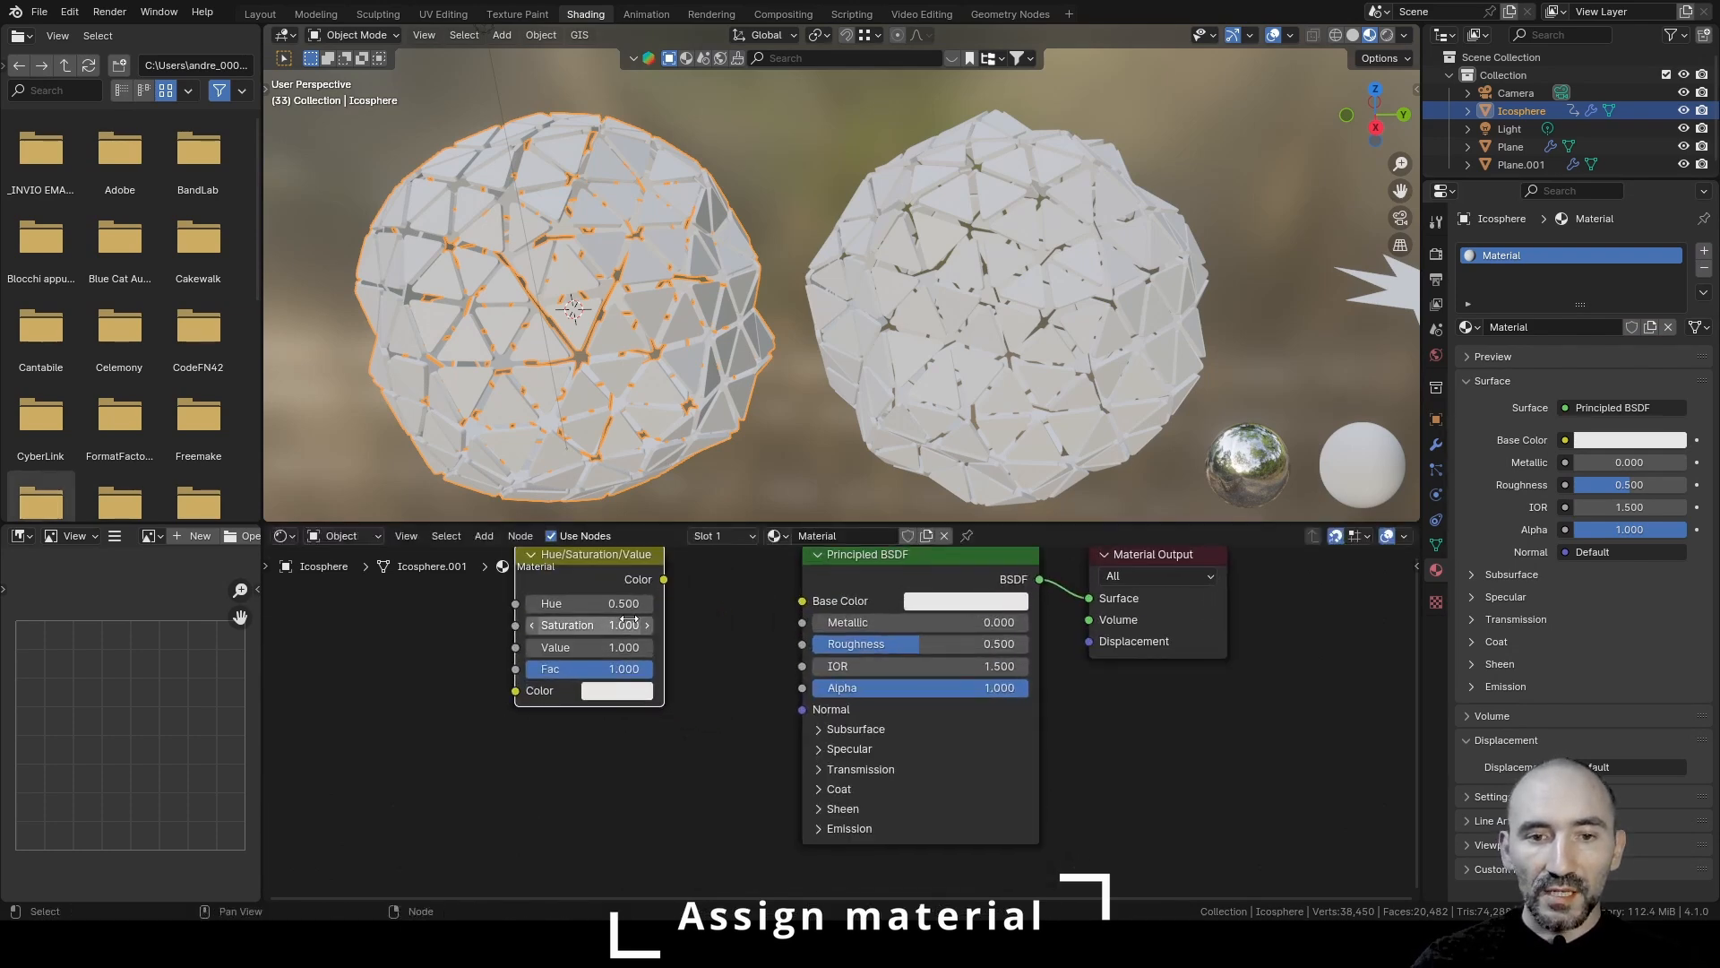
pyautogui.moveTo(655, 642); pyautogui.dragTo(743, 668, button='middle')
pyautogui.moveTo(746, 606); pyautogui.dragTo(887, 628)
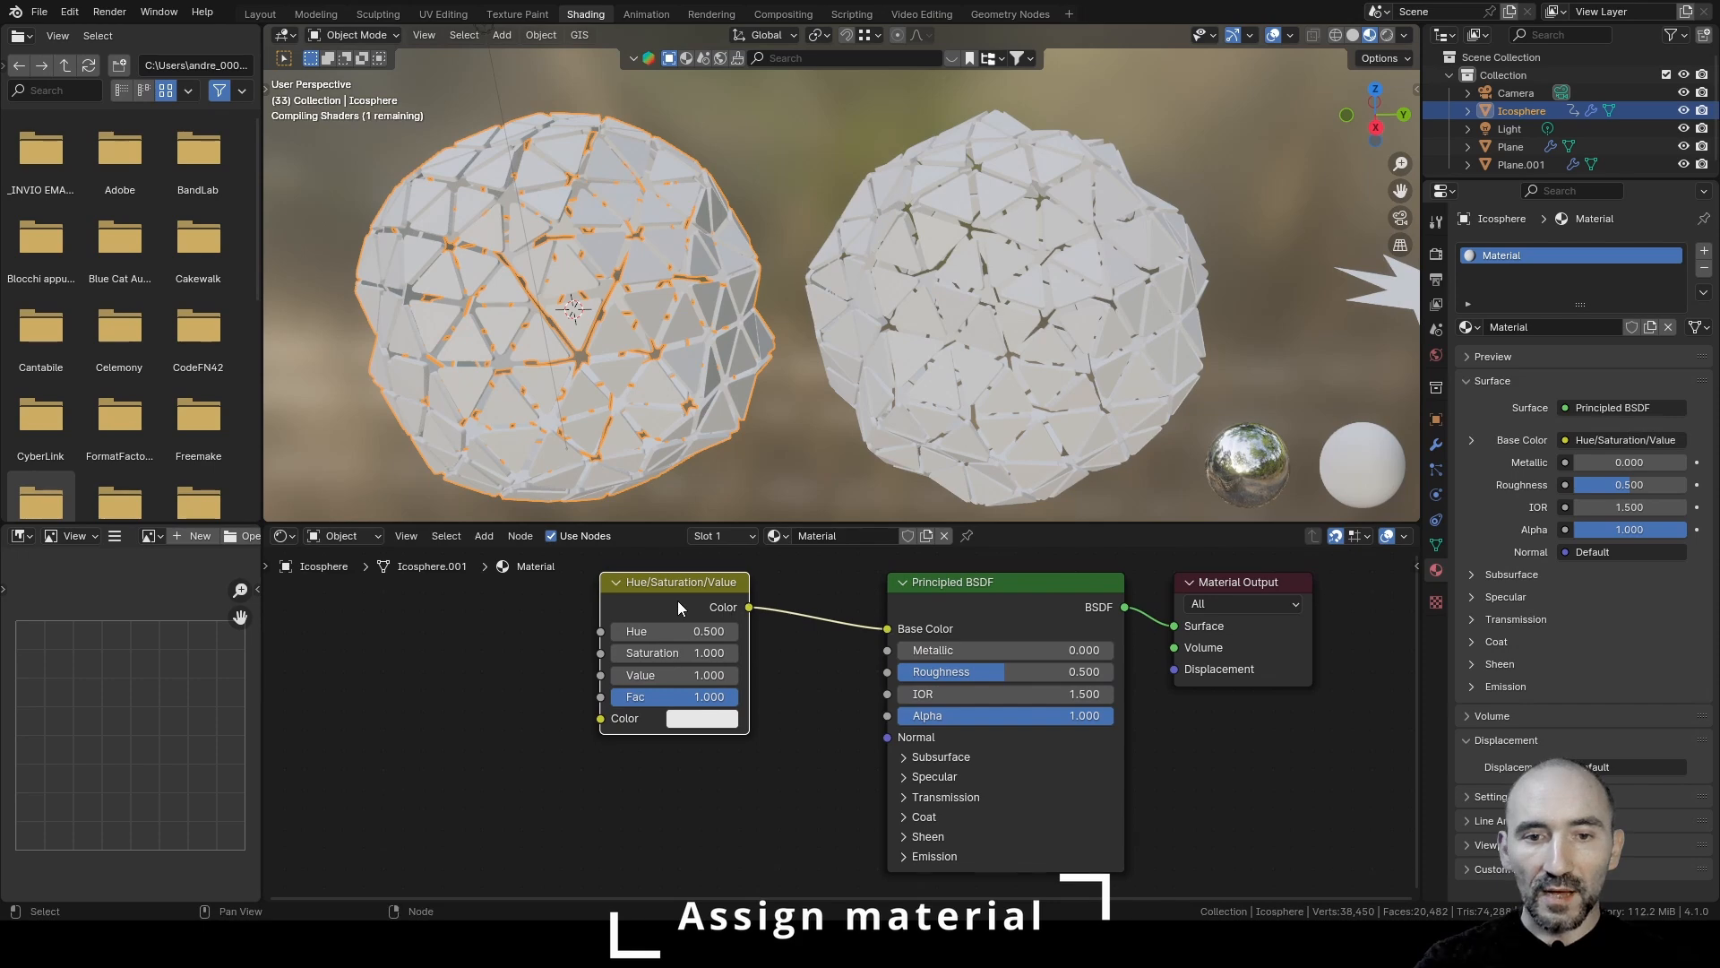
pyautogui.moveTo(684, 603); pyautogui.dragTo(785, 607)
pyautogui.keyDown('ctrl'); pyautogui.hscroll(-5, 633, 653); pyautogui.keyUp('ctrl')
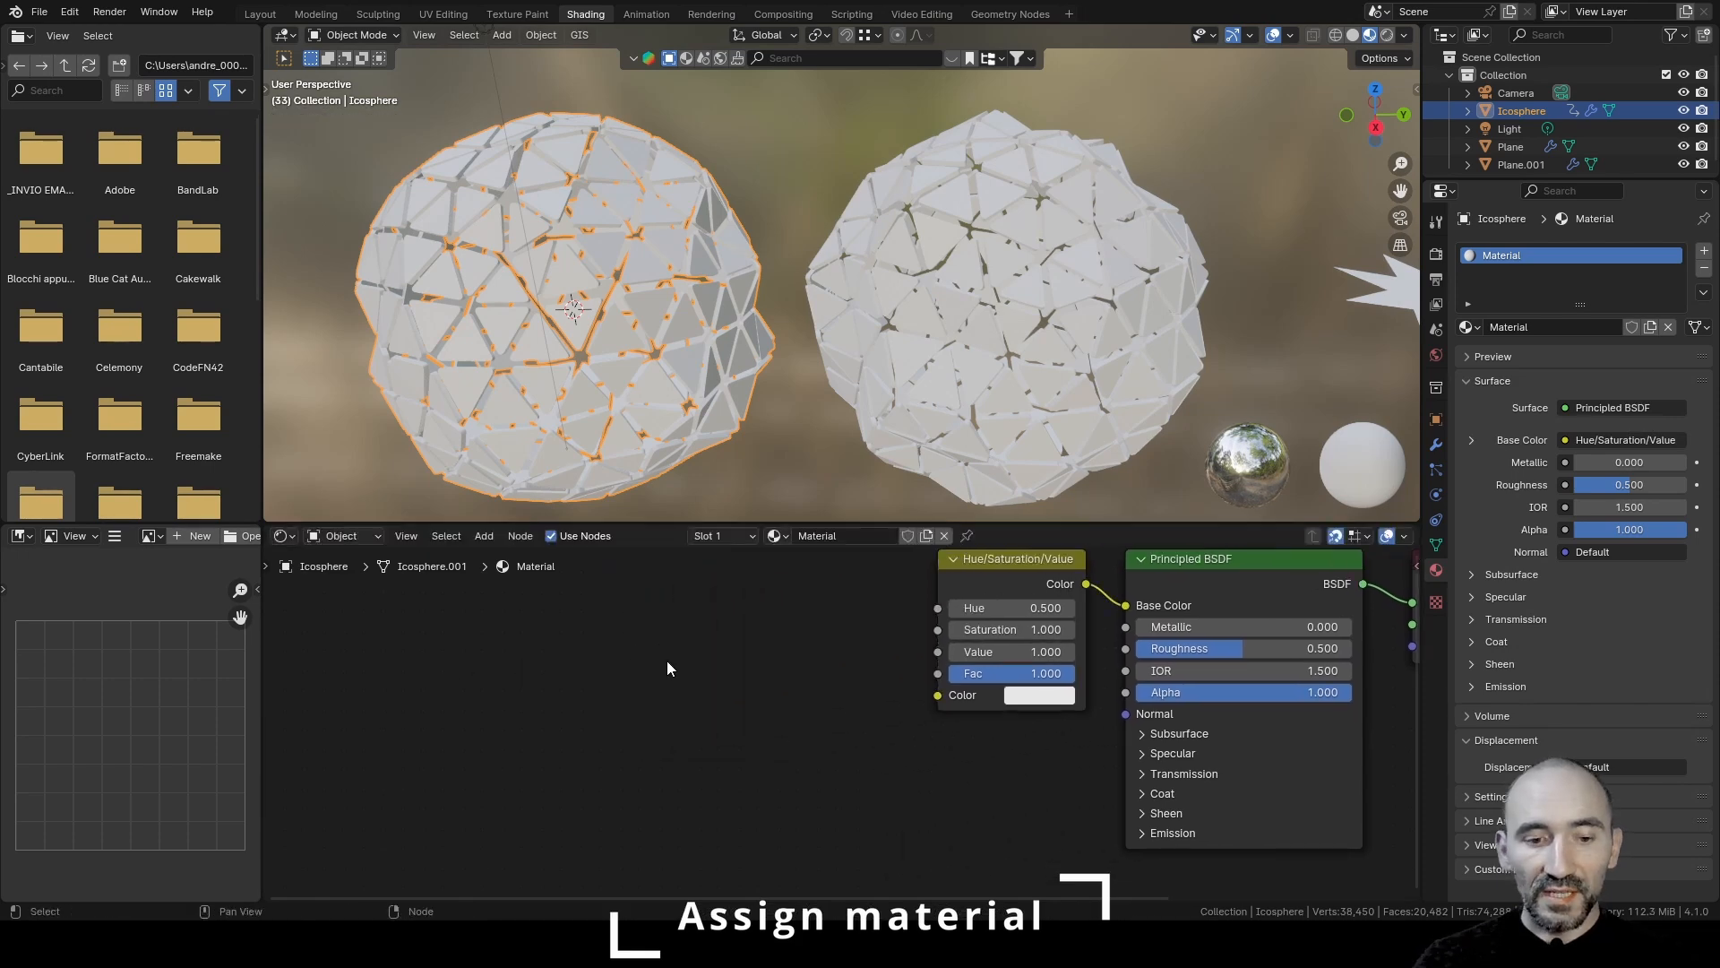
# Add an RGB node set to pink and connect it to the Hue/Saturation/Value node's Color input
pyautogui.press('F3')
pyautogui.write('rgb')
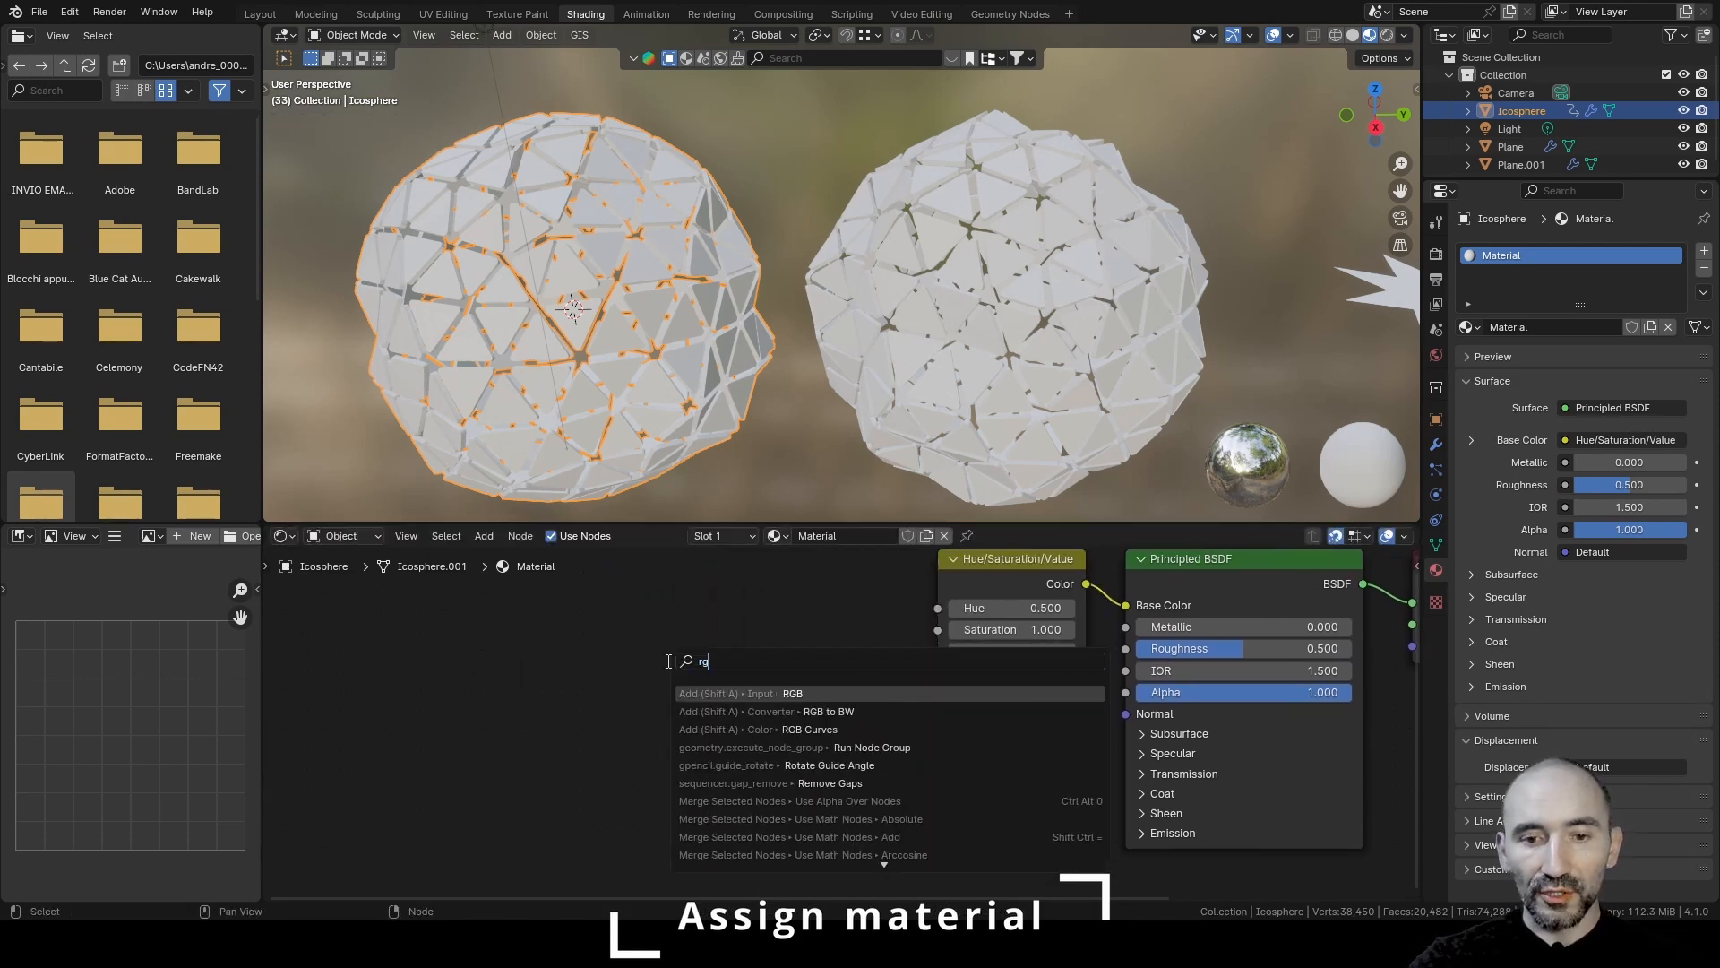
pyautogui.press('Return')
pyautogui.click(745, 696)
pyautogui.moveTo(878, 722); pyautogui.dragTo(947, 696)
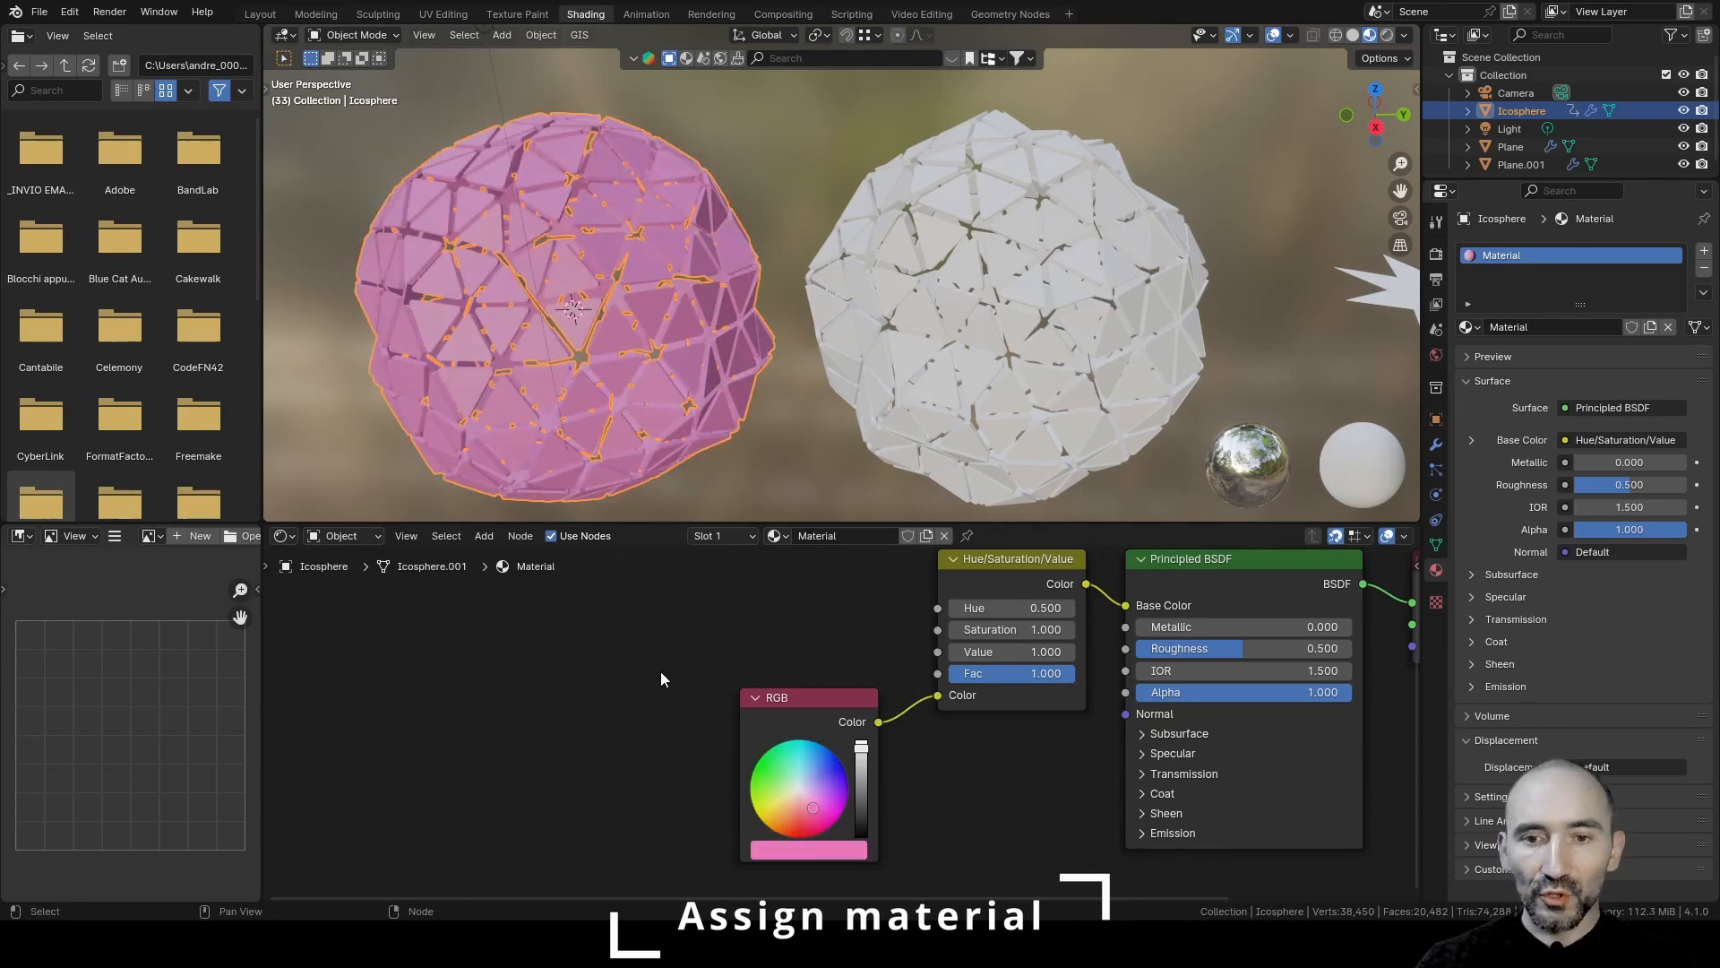
# Add a Geometry input node in the empty space before the RGB node
pyautogui.keyDown('ctrl'); pyautogui.hscroll(-1, 671, 672); pyautogui.keyUp('ctrl')
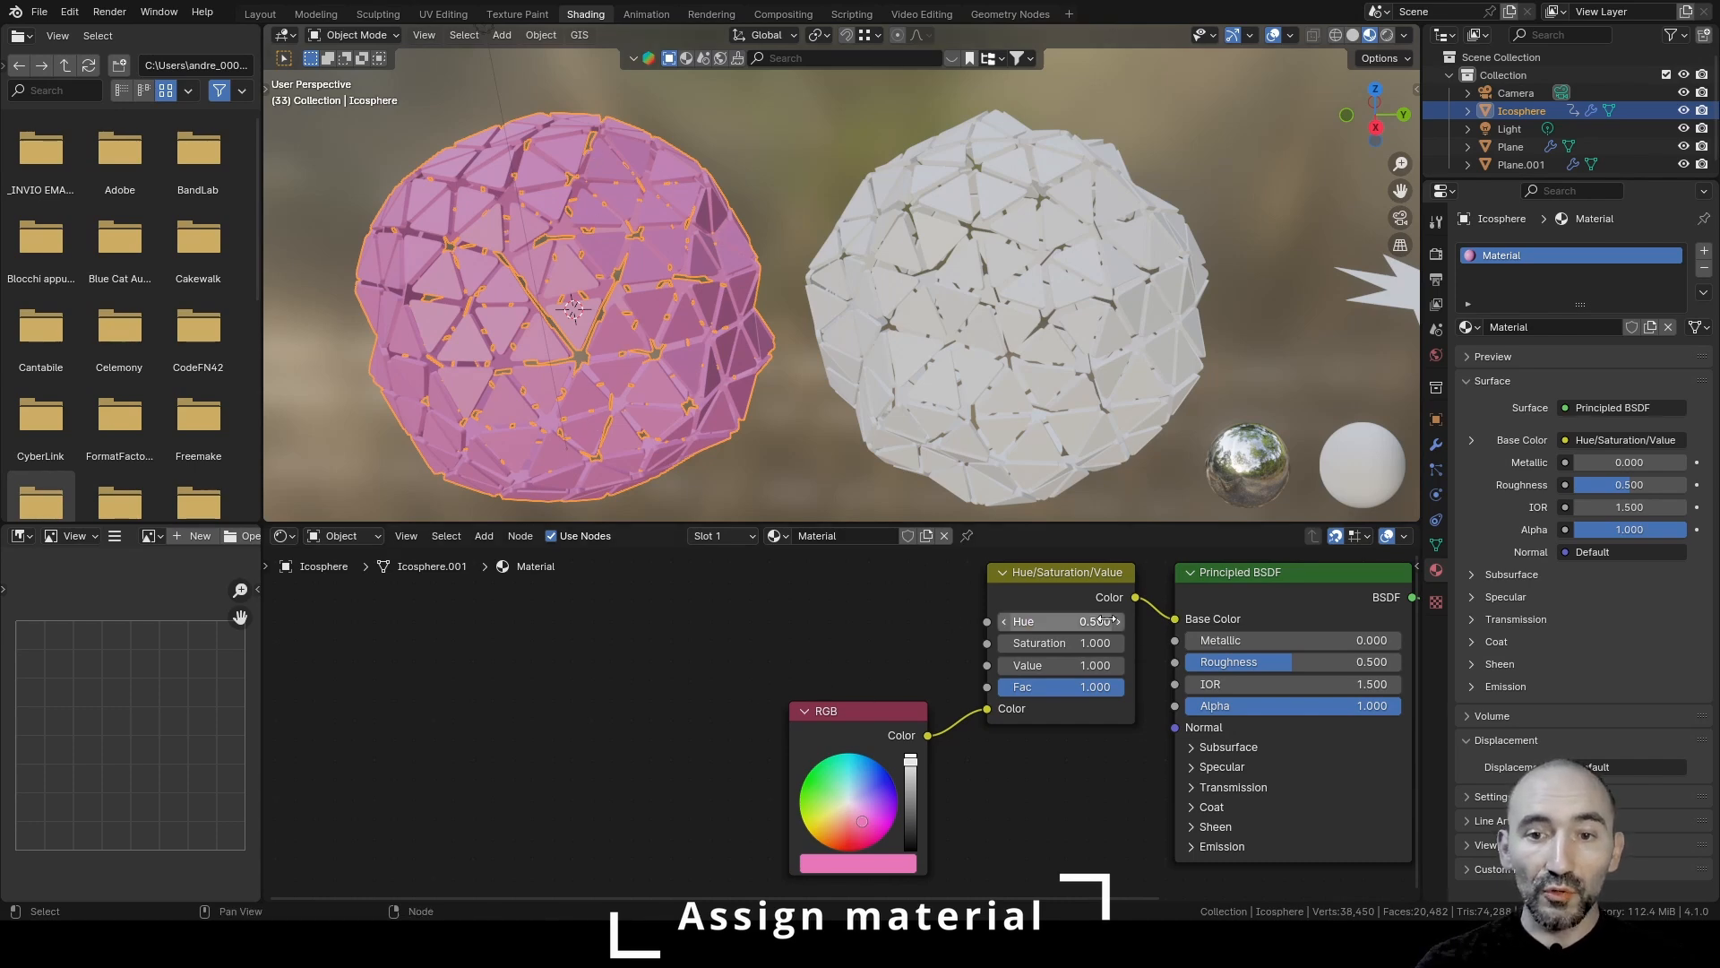
pyautogui.moveTo(558, 680); pyautogui.dragTo(644, 685, button='middle')
pyautogui.hotkey('shift', 'a')
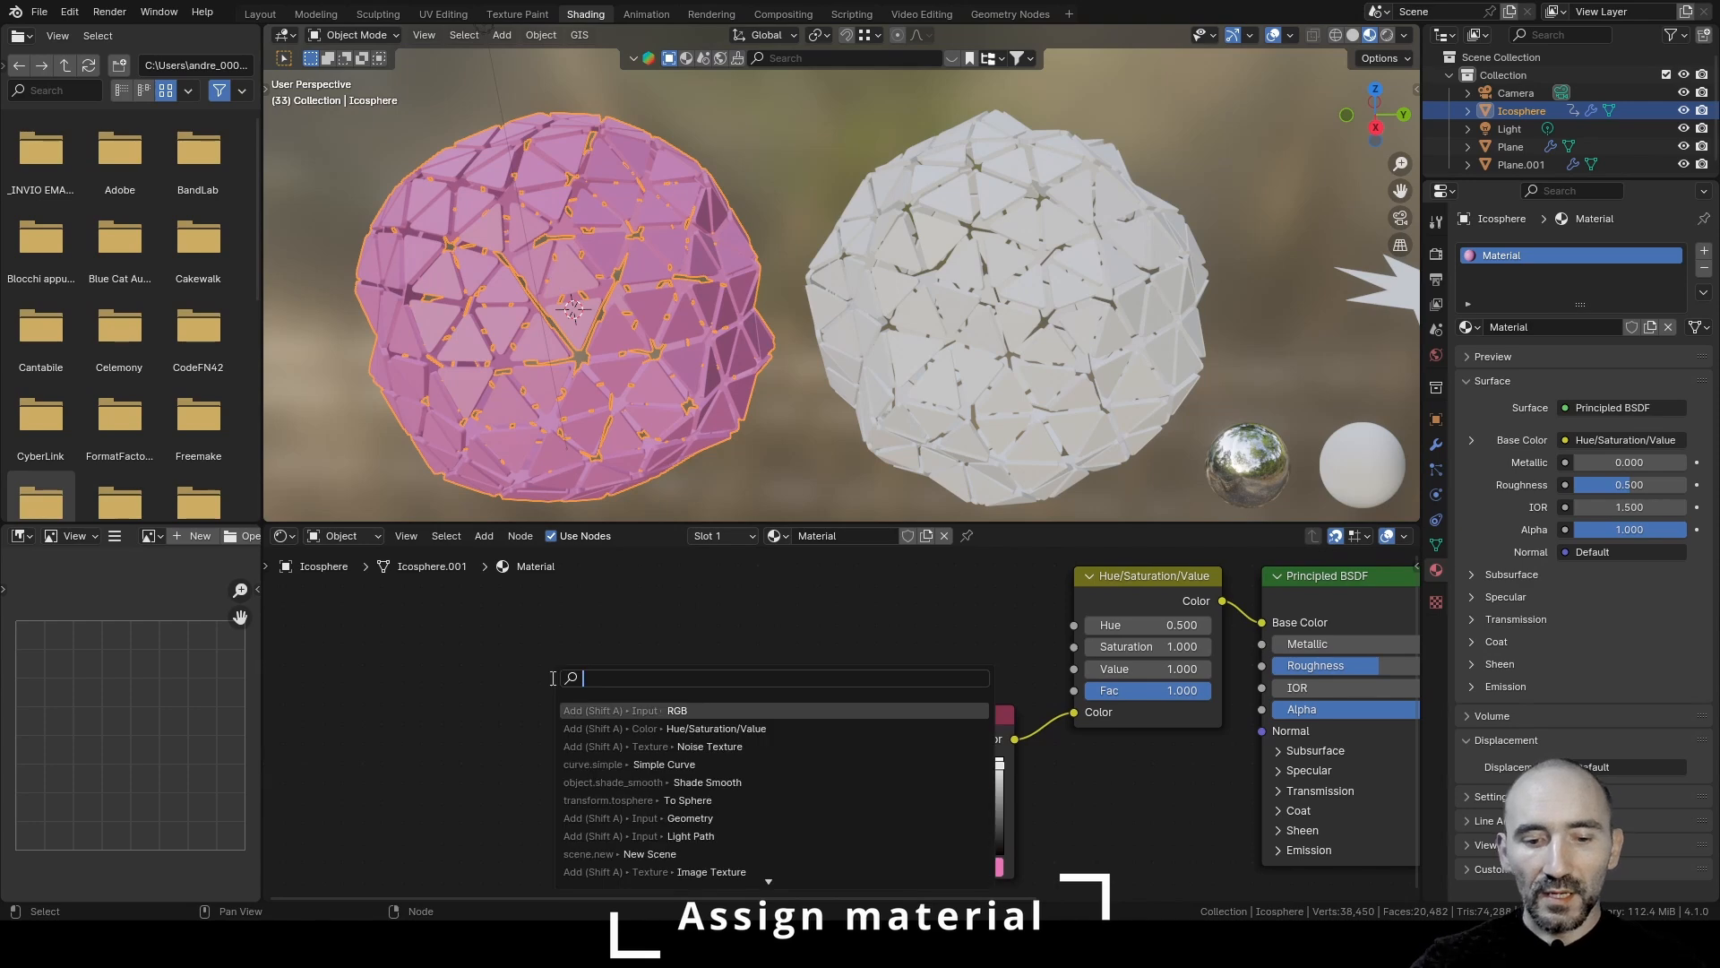
pyautogui.write('geometry')
pyautogui.press('Return')
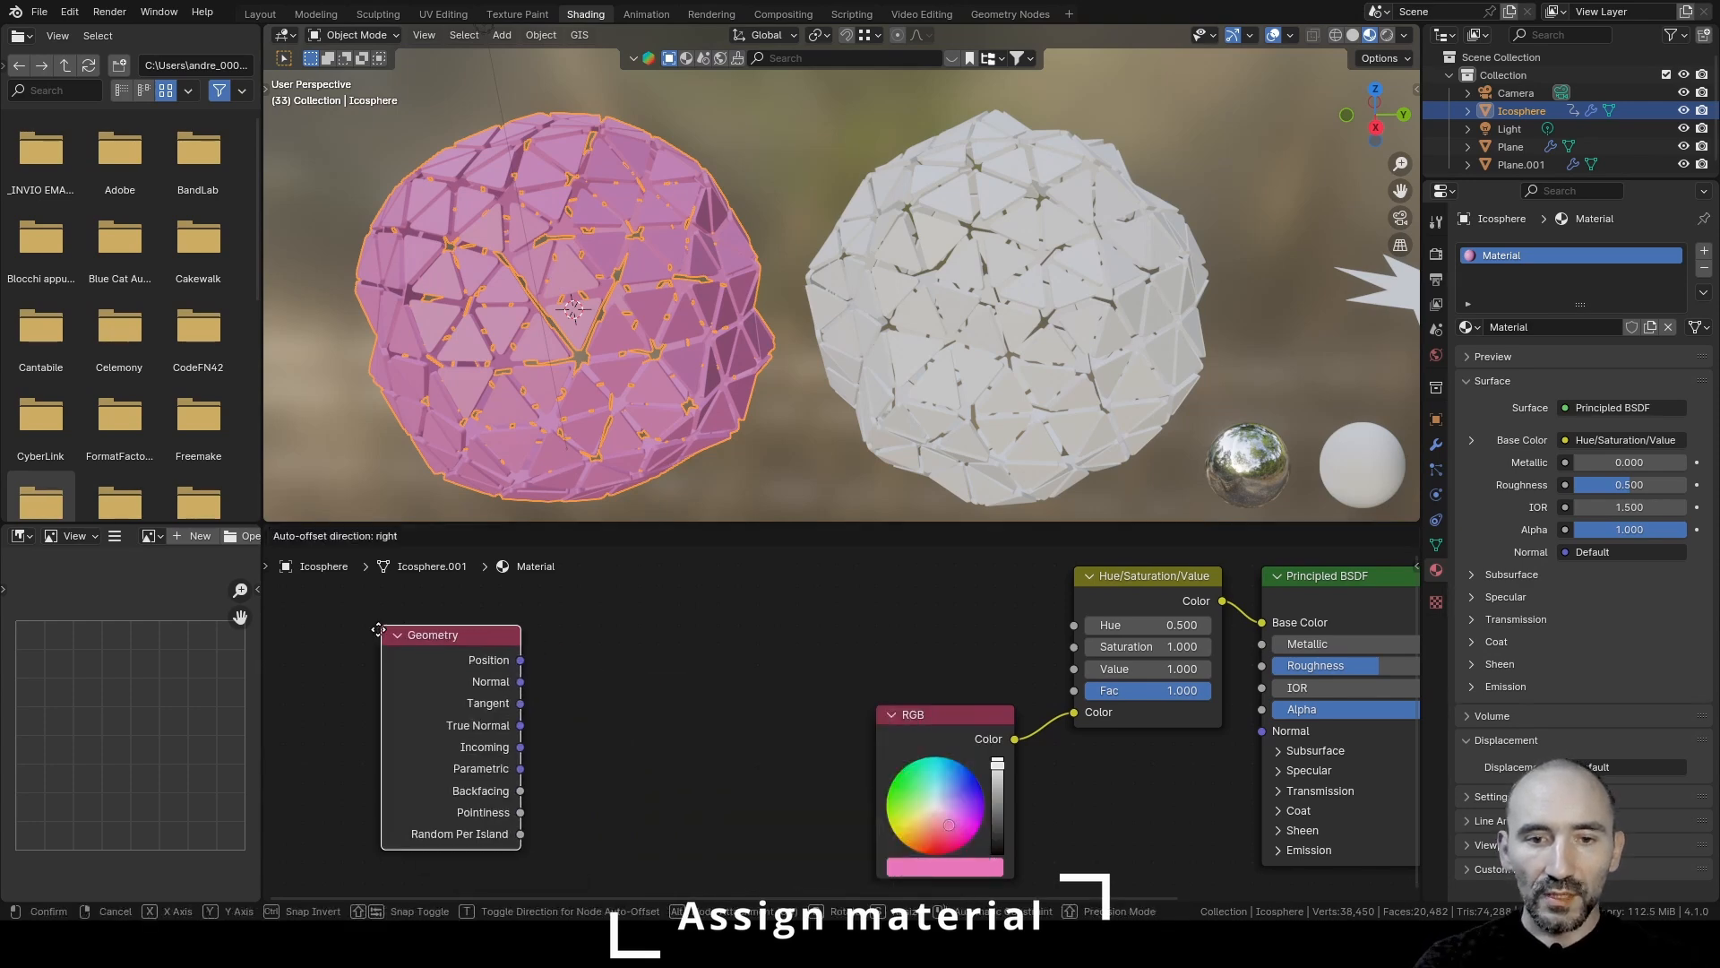
pyautogui.click(315, 629)
# Add a Math node set to Add, fed by the Geometry node's Normal output, with a value of 1.000
pyautogui.moveTo(461, 701); pyautogui.dragTo(548, 673)
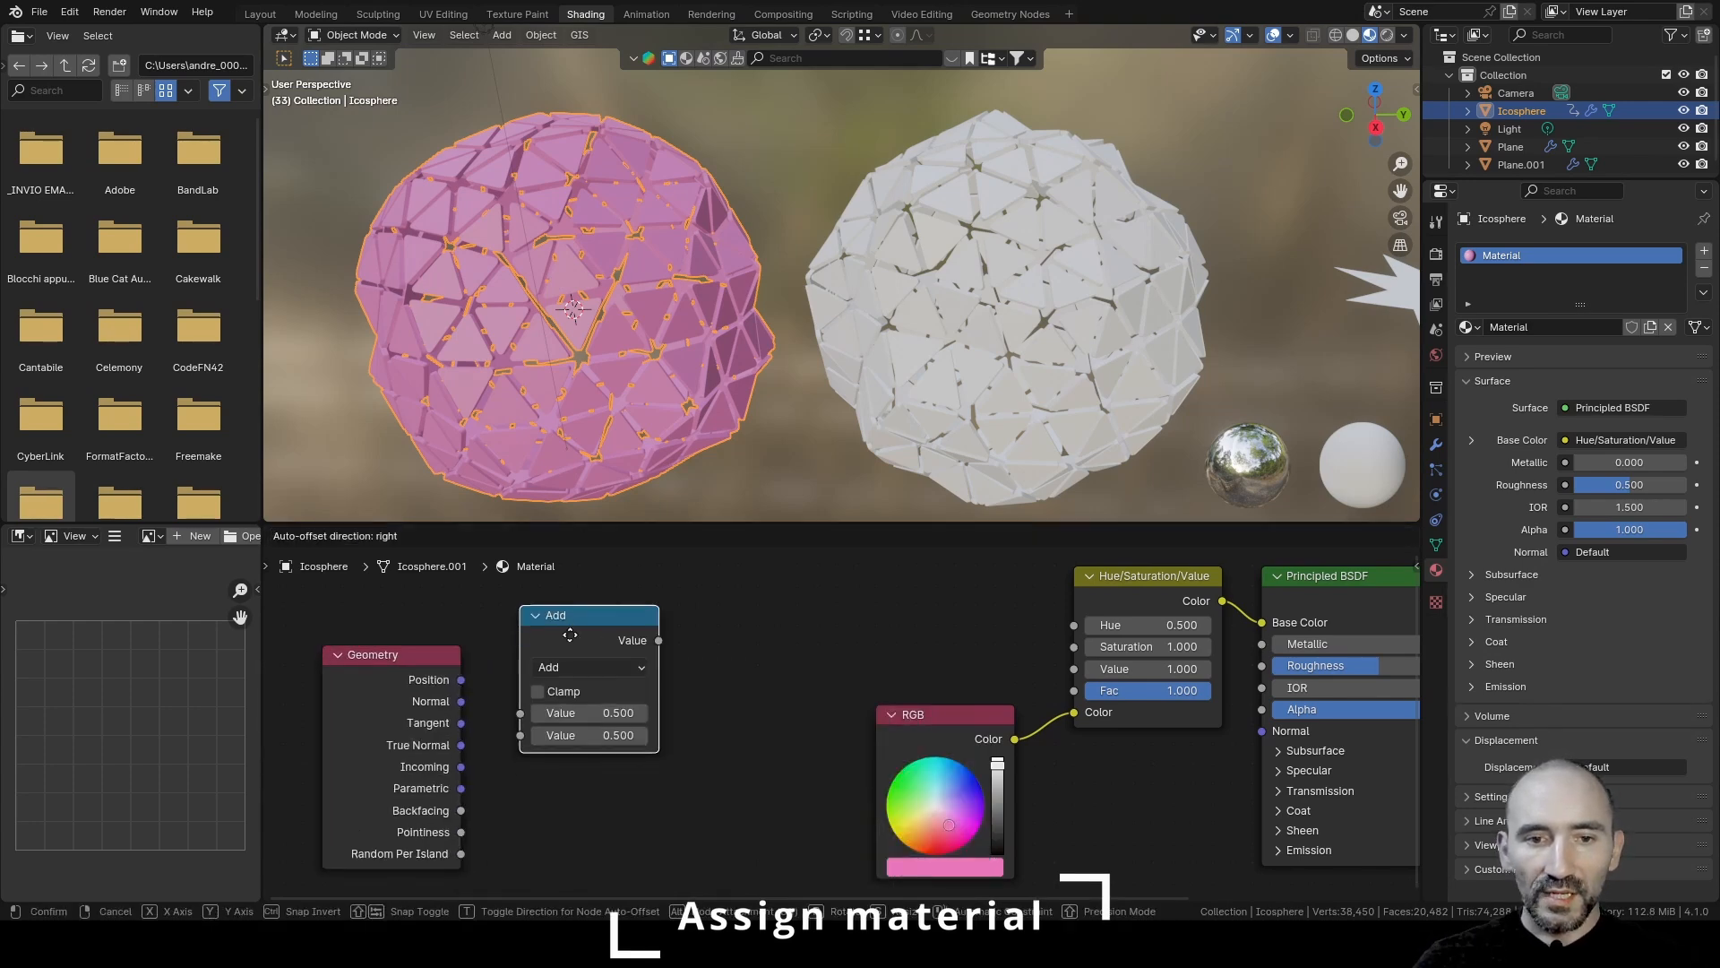
pyautogui.click(555, 634)
pyautogui.moveTo(461, 681); pyautogui.dragTo(502, 714)
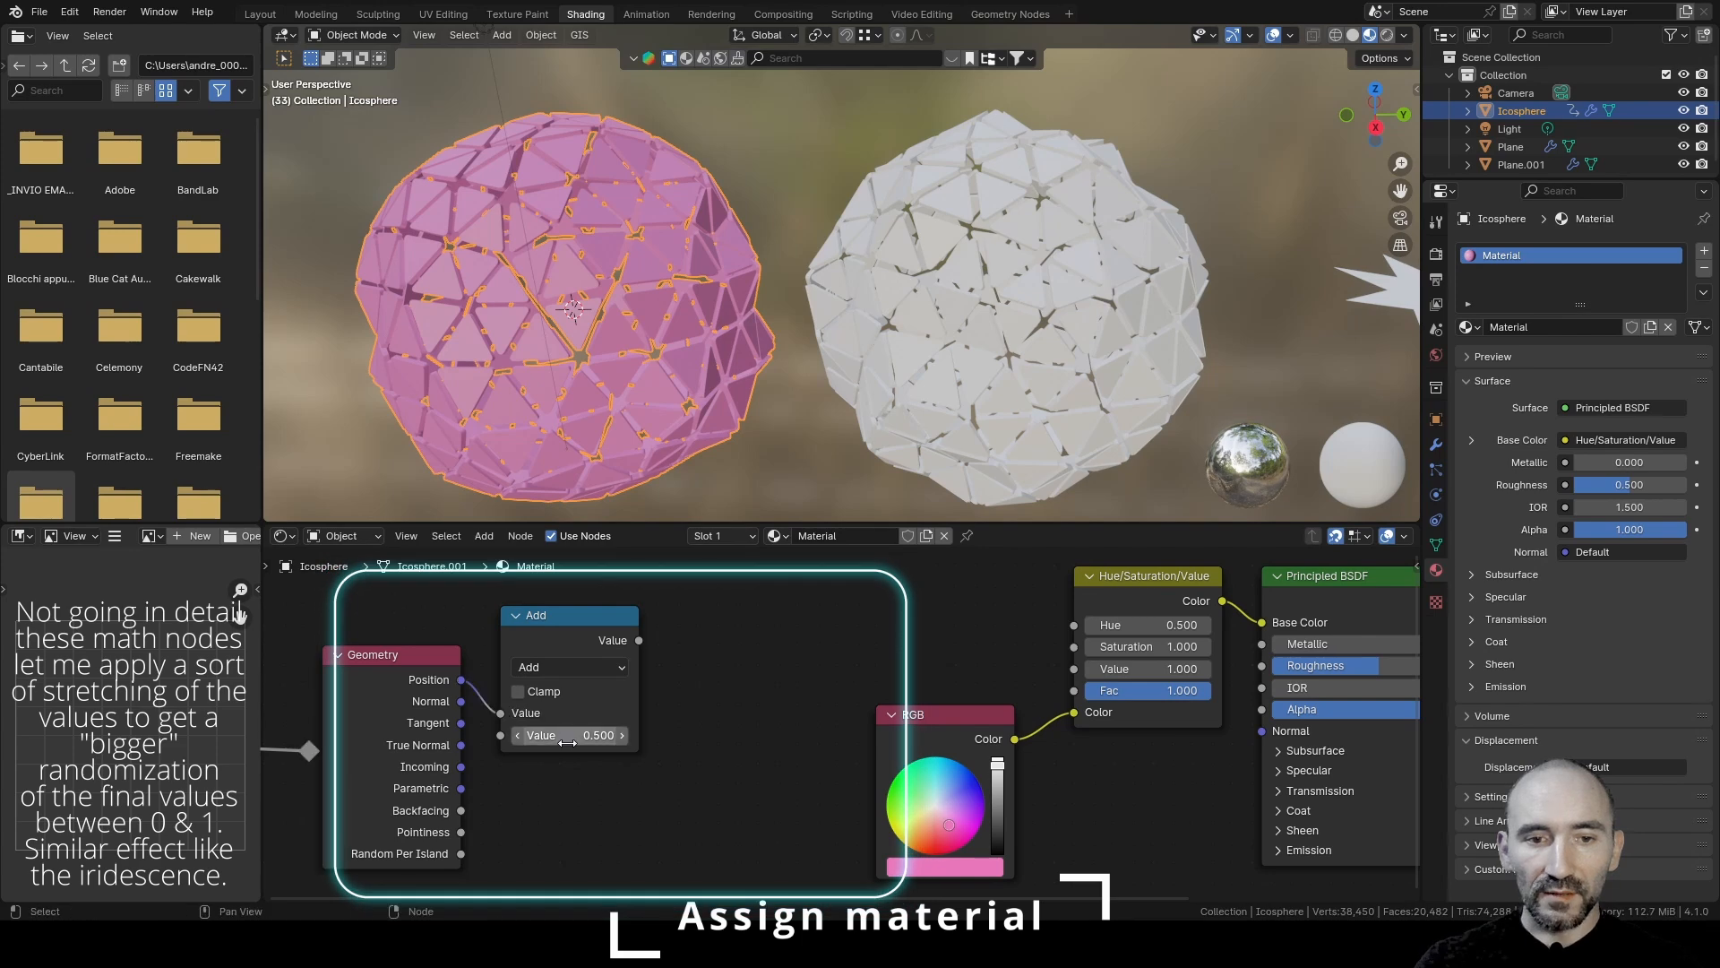
# Chain a Math node set to Multiply after the Add node, with a value of 10.600
pyautogui.scroll(-1, 524, 724)
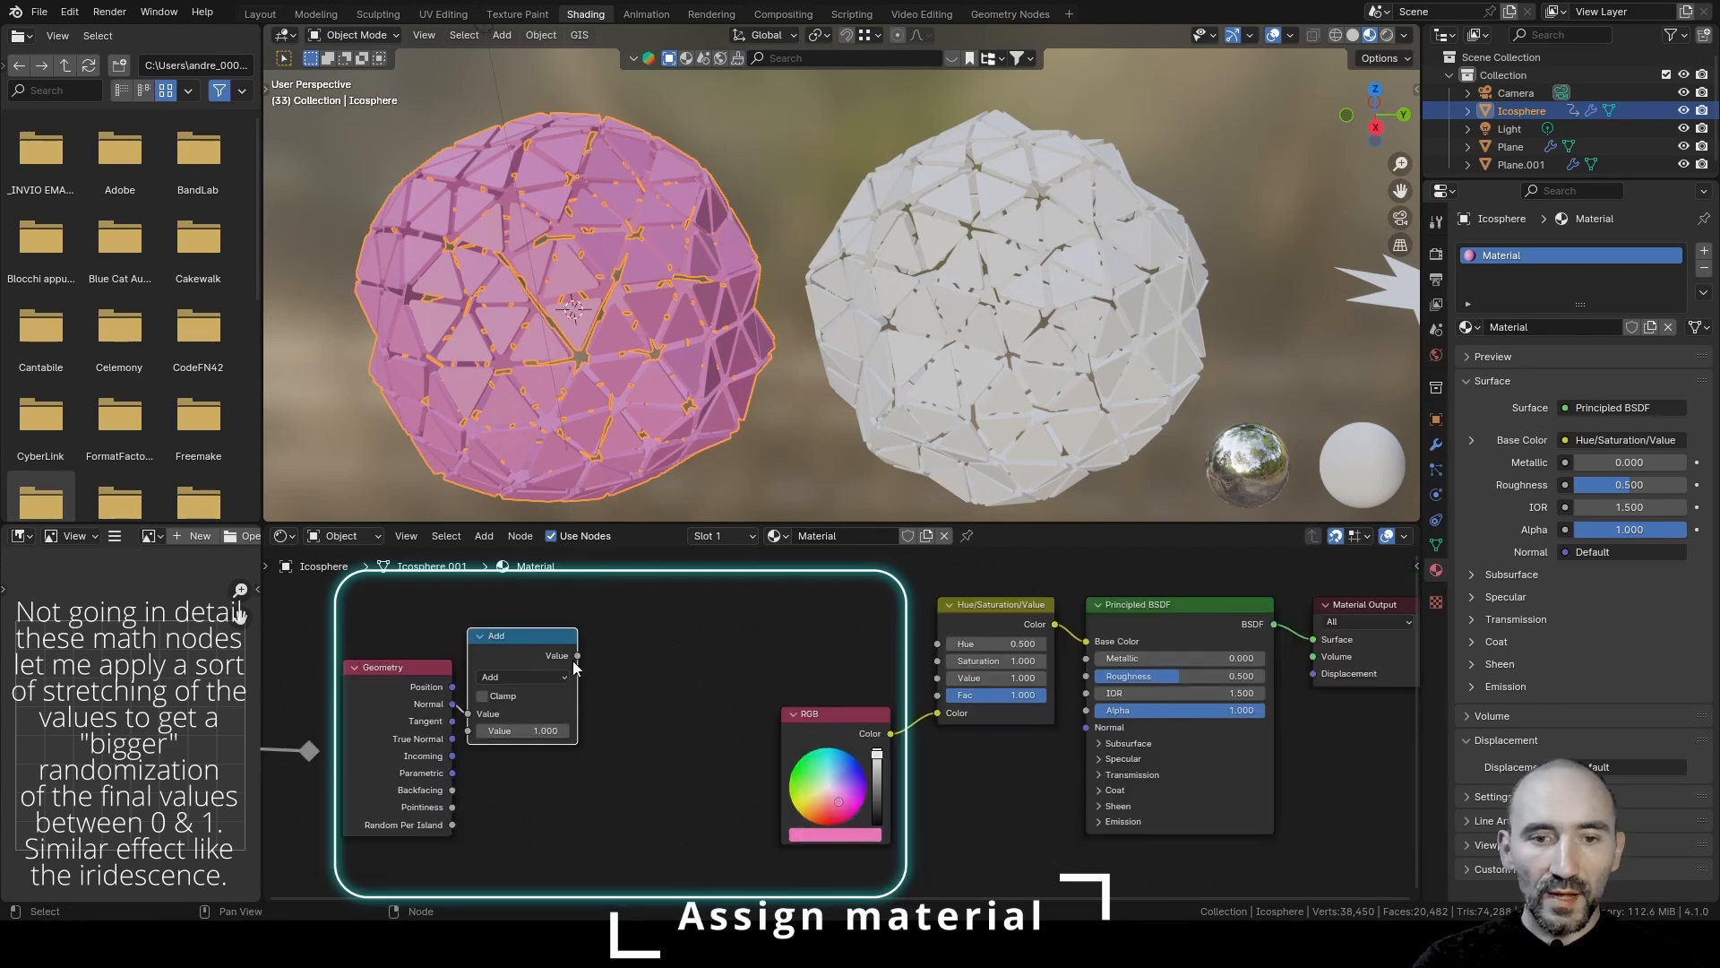
pyautogui.moveTo(578, 656); pyautogui.dragTo(639, 626)
pyautogui.write('multi')
pyautogui.press('Return')
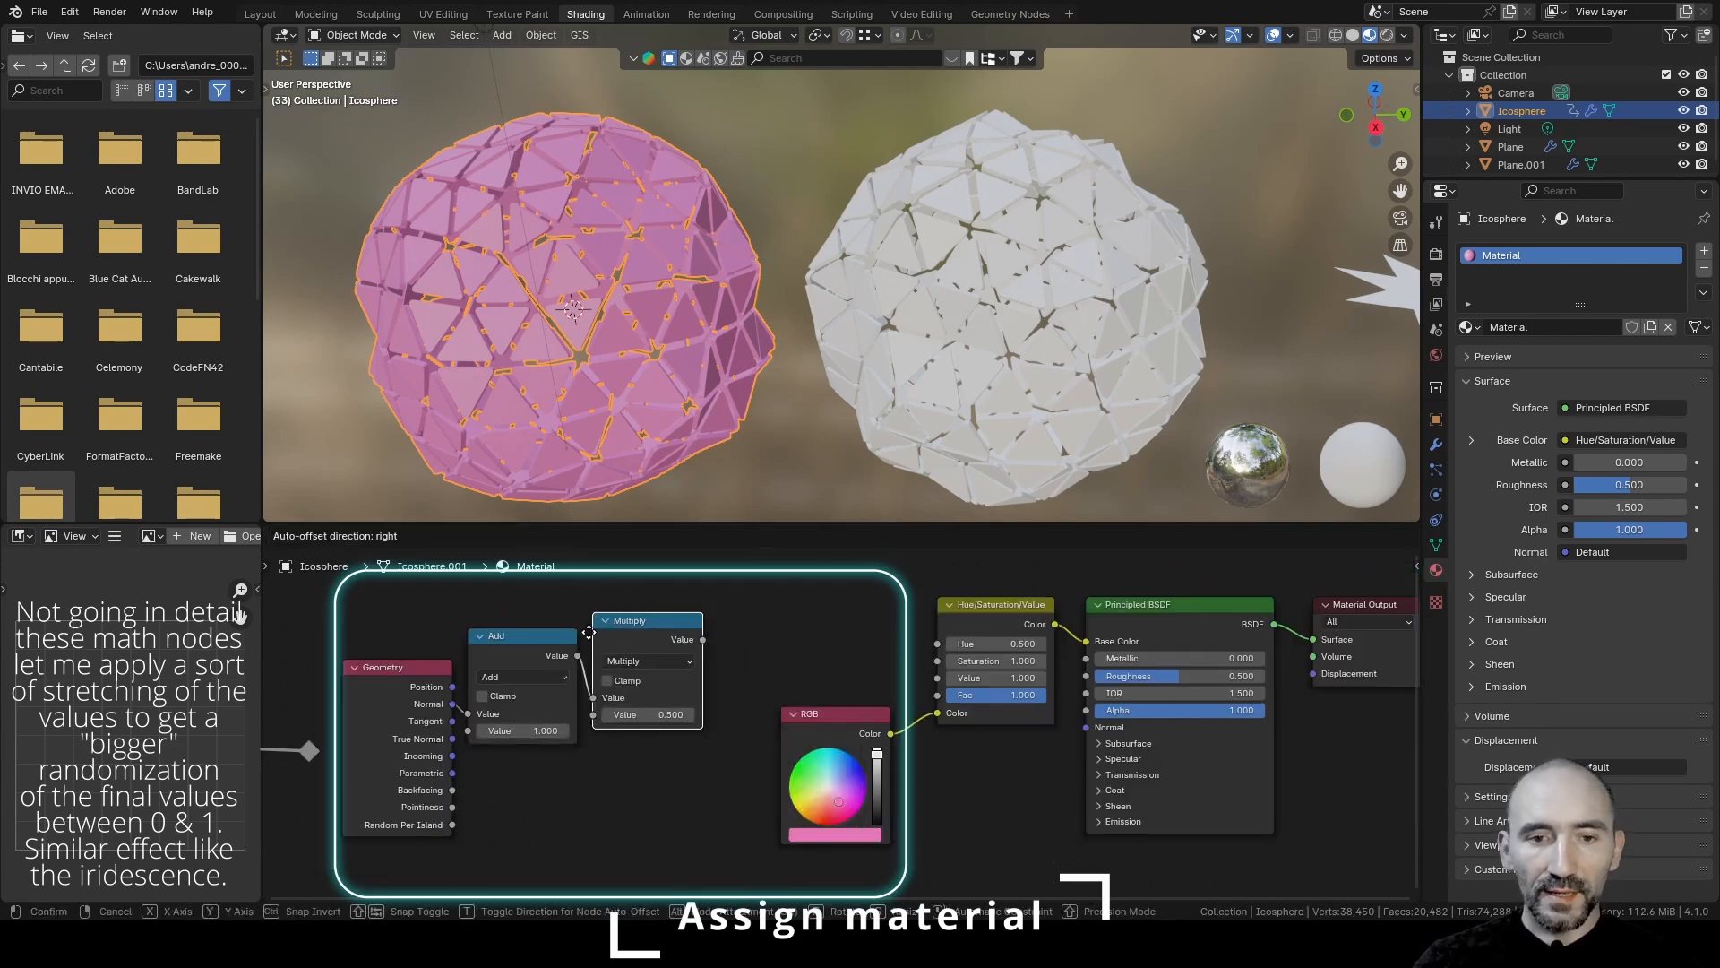
pyautogui.click(592, 641)
# Chain a Math node set to Truncated Modulo after the Multiply node, with a value of 1.000
pyautogui.moveTo(704, 655); pyautogui.dragTo(748, 596)
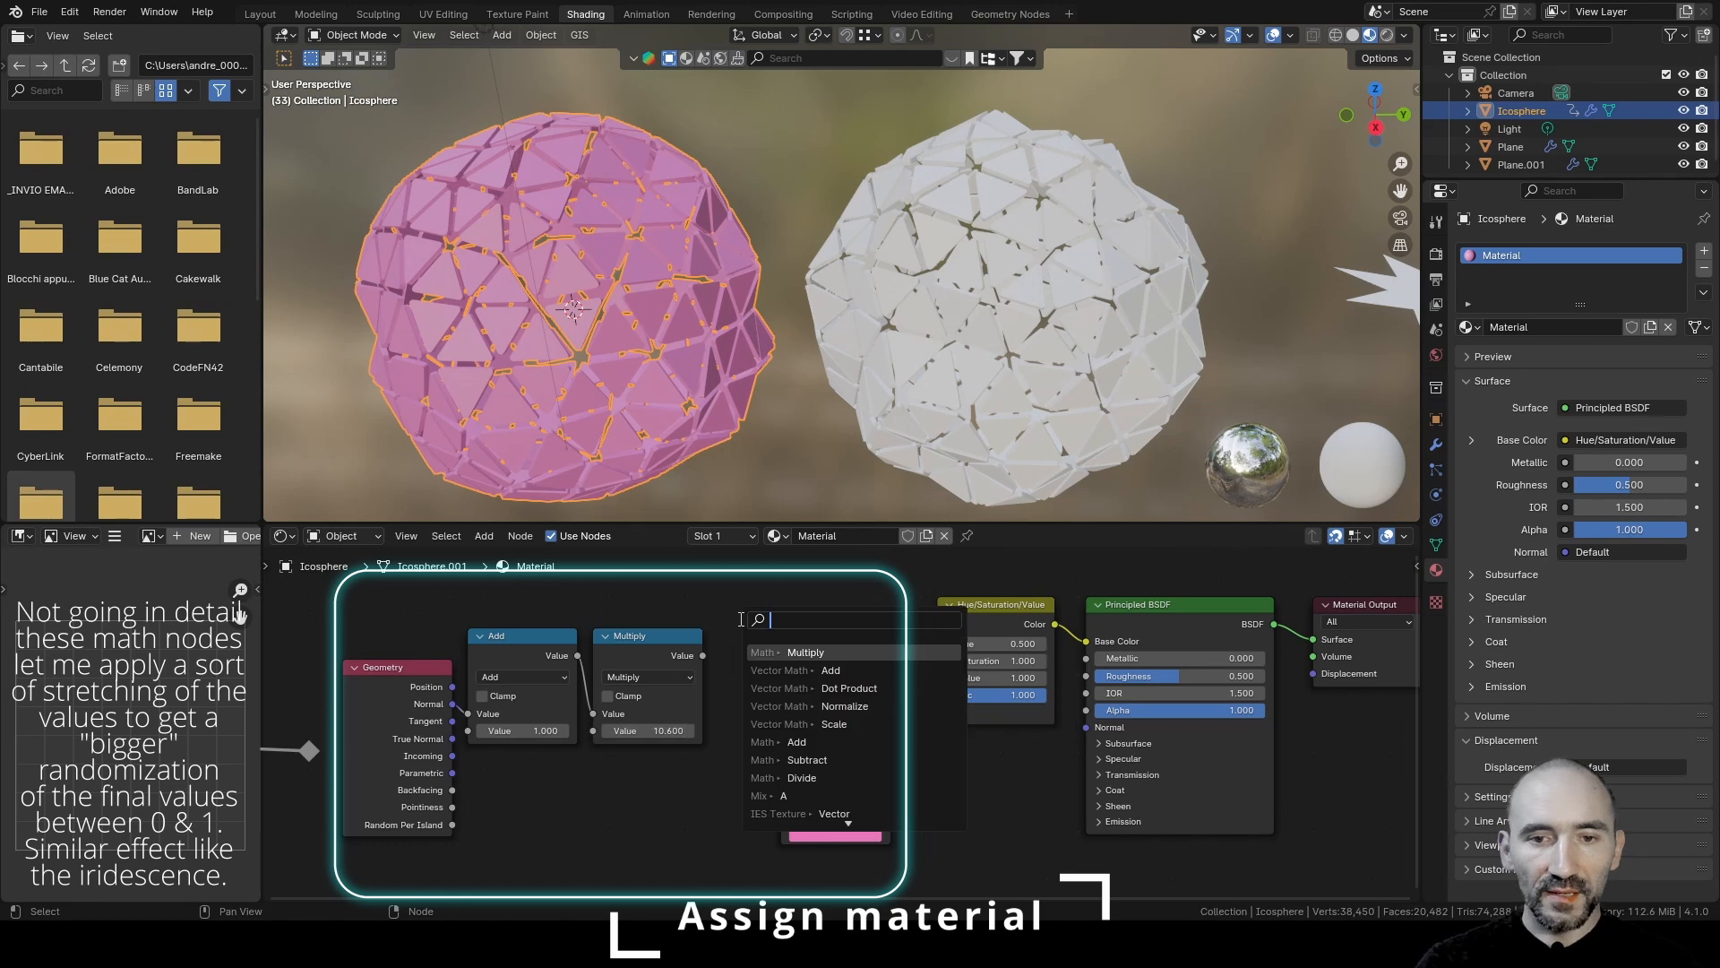
pyautogui.write('trunca')
pyautogui.press('Return')
pyautogui.click(723, 604)
pyautogui.doubleClick(762, 683)
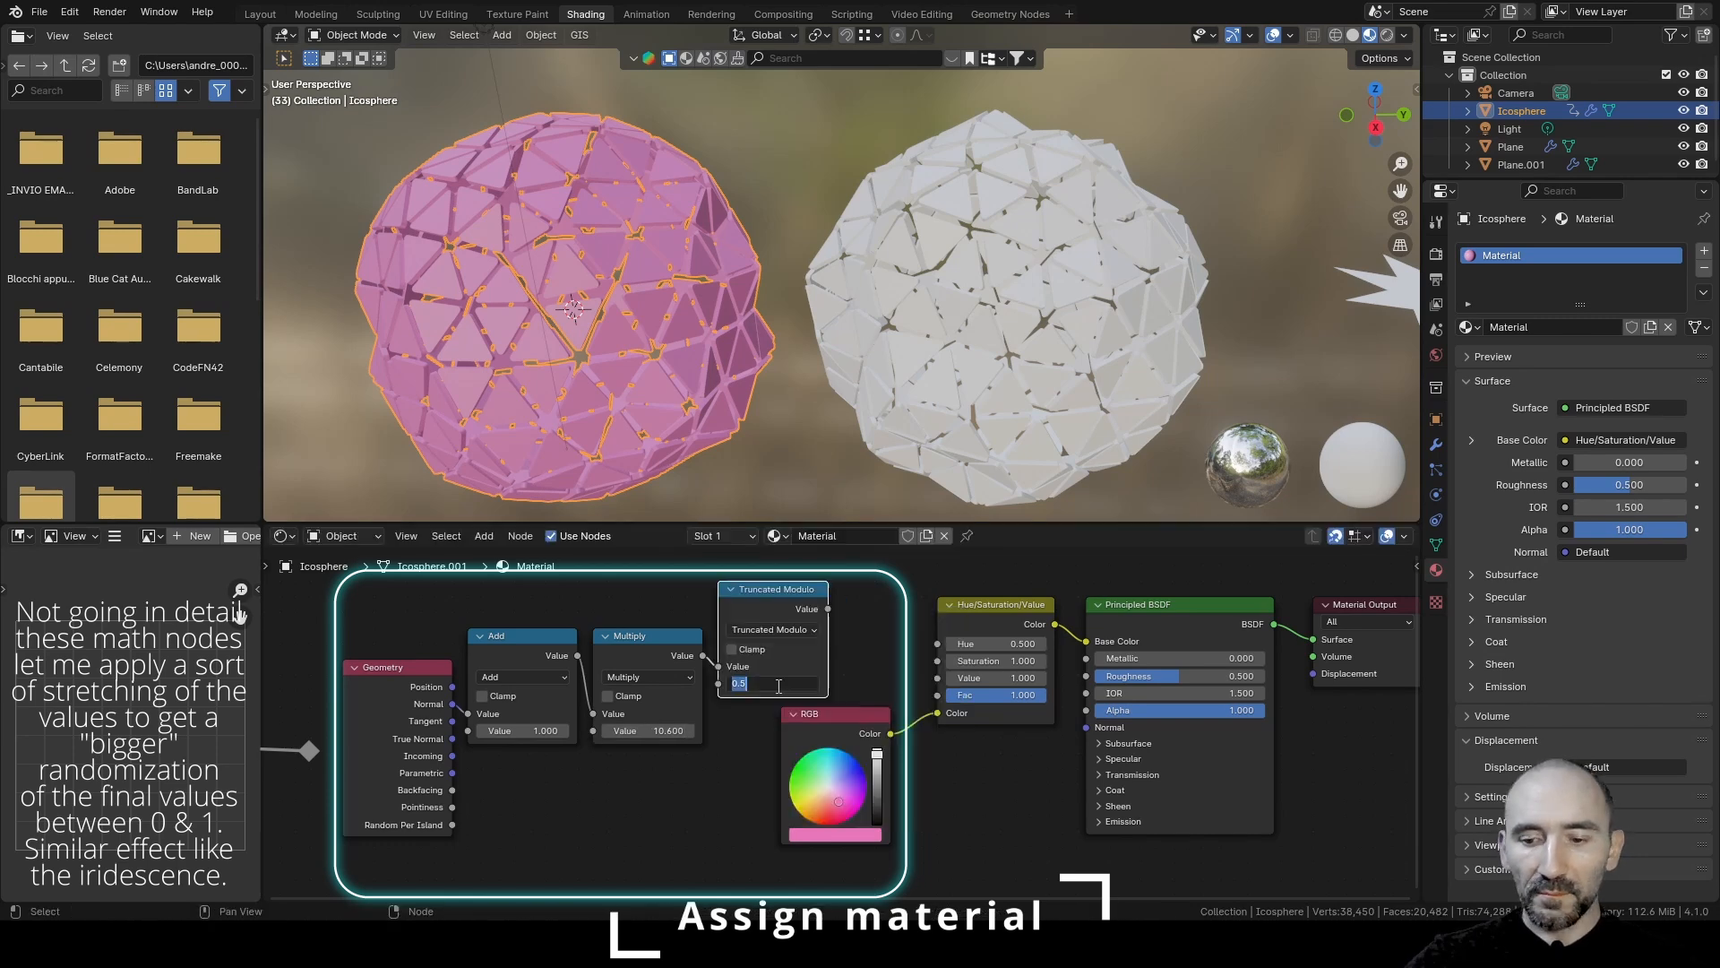
pyautogui.write('1')
pyautogui.press('Return')
# Move the Geometry, Add, Multiply and Truncated Modulo nodes together farther away from the Hue/Saturation/Value node to make room
pyautogui.moveTo(393, 622); pyautogui.dragTo(795, 678)
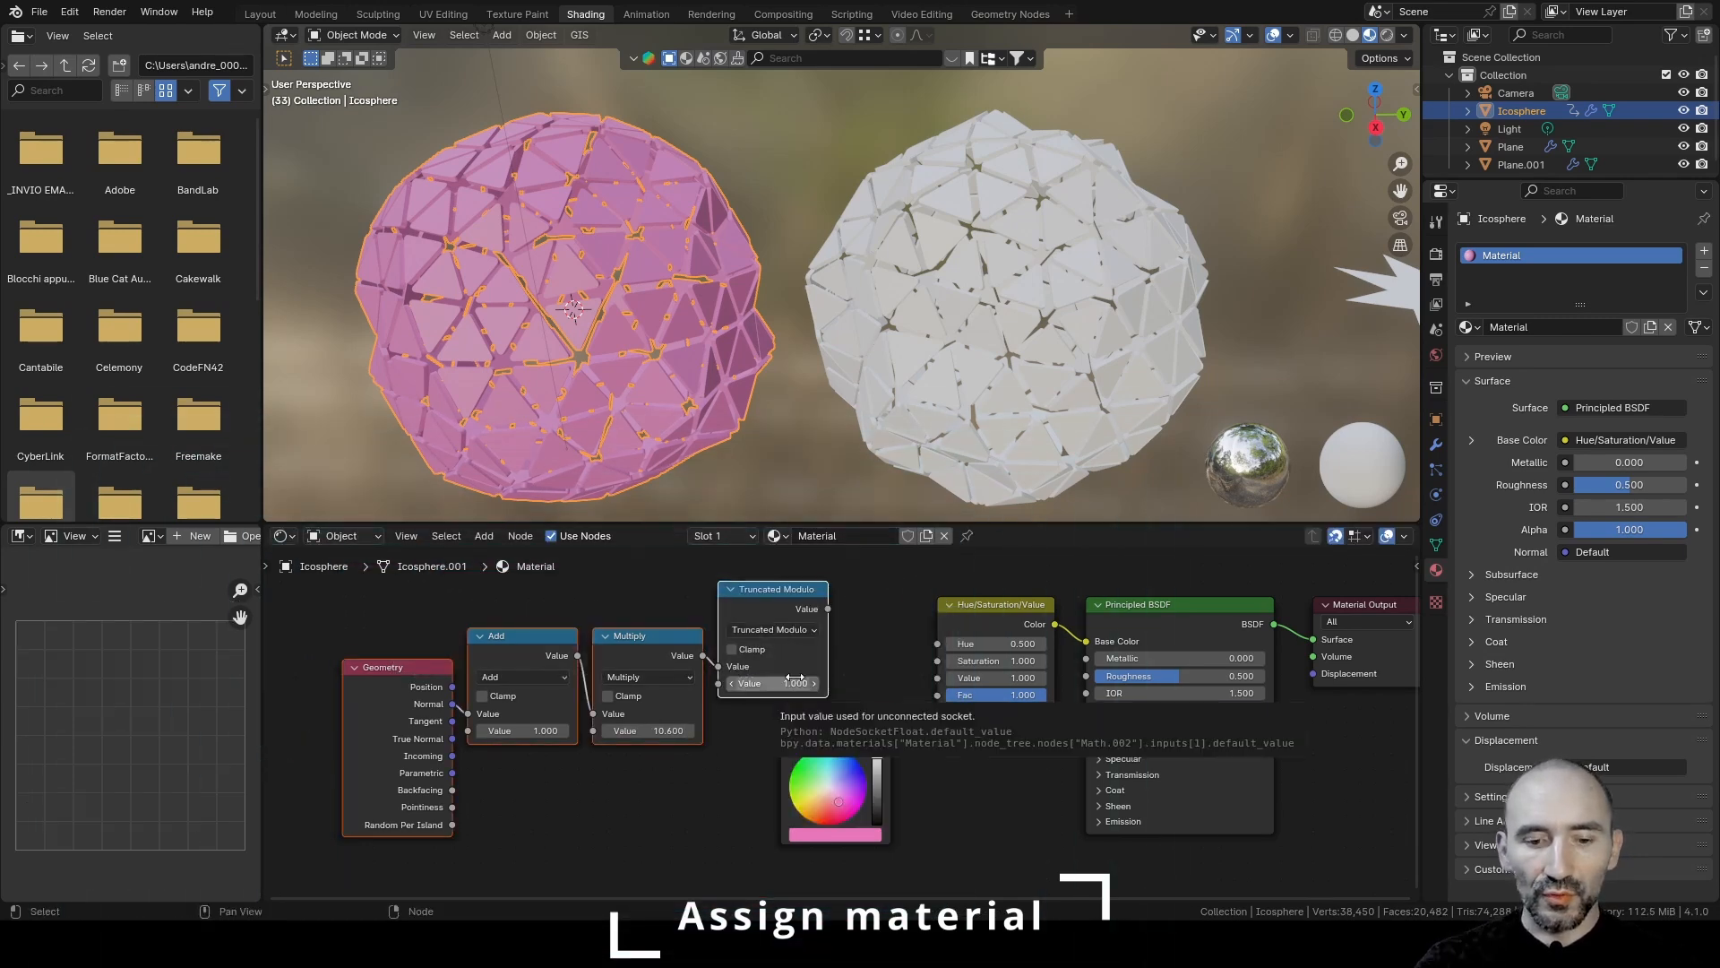
pyautogui.press('g')
pyautogui.click(546, 681)
# Insert a Map Range node between the Truncated Modulo output and the Hue/Saturation/Value node's Hue input
pyautogui.moveTo(592, 629); pyautogui.dragTo(763, 624, button='middle')
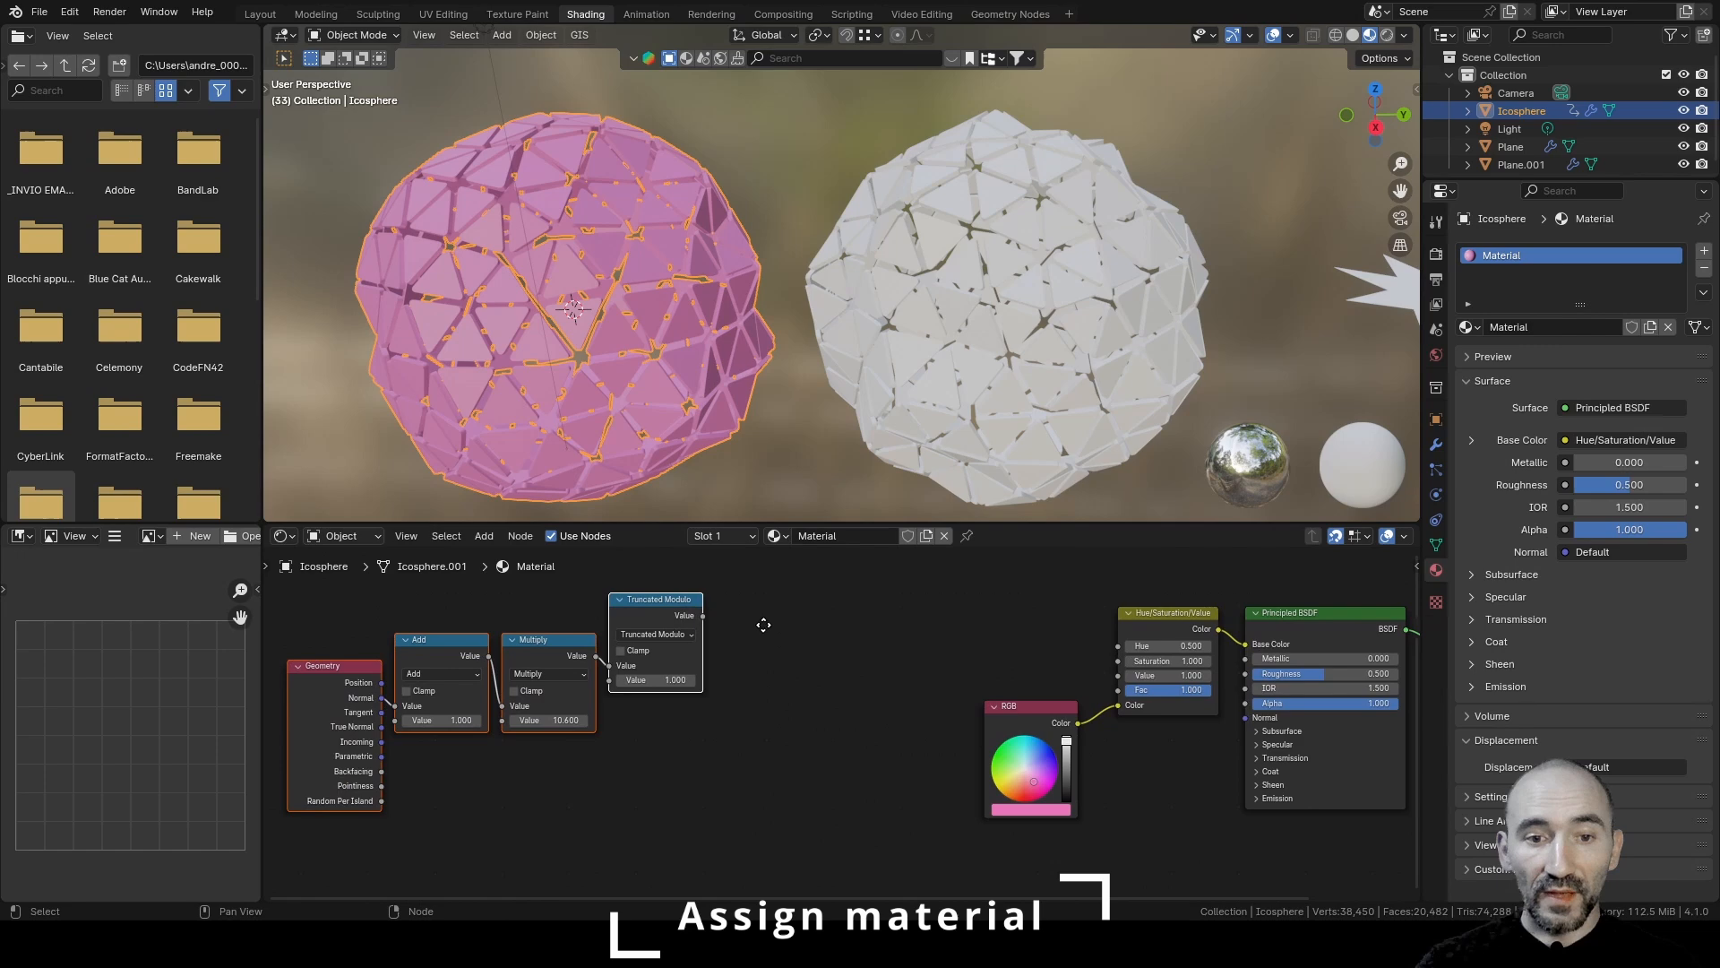
pyautogui.scroll(2, 763, 624)
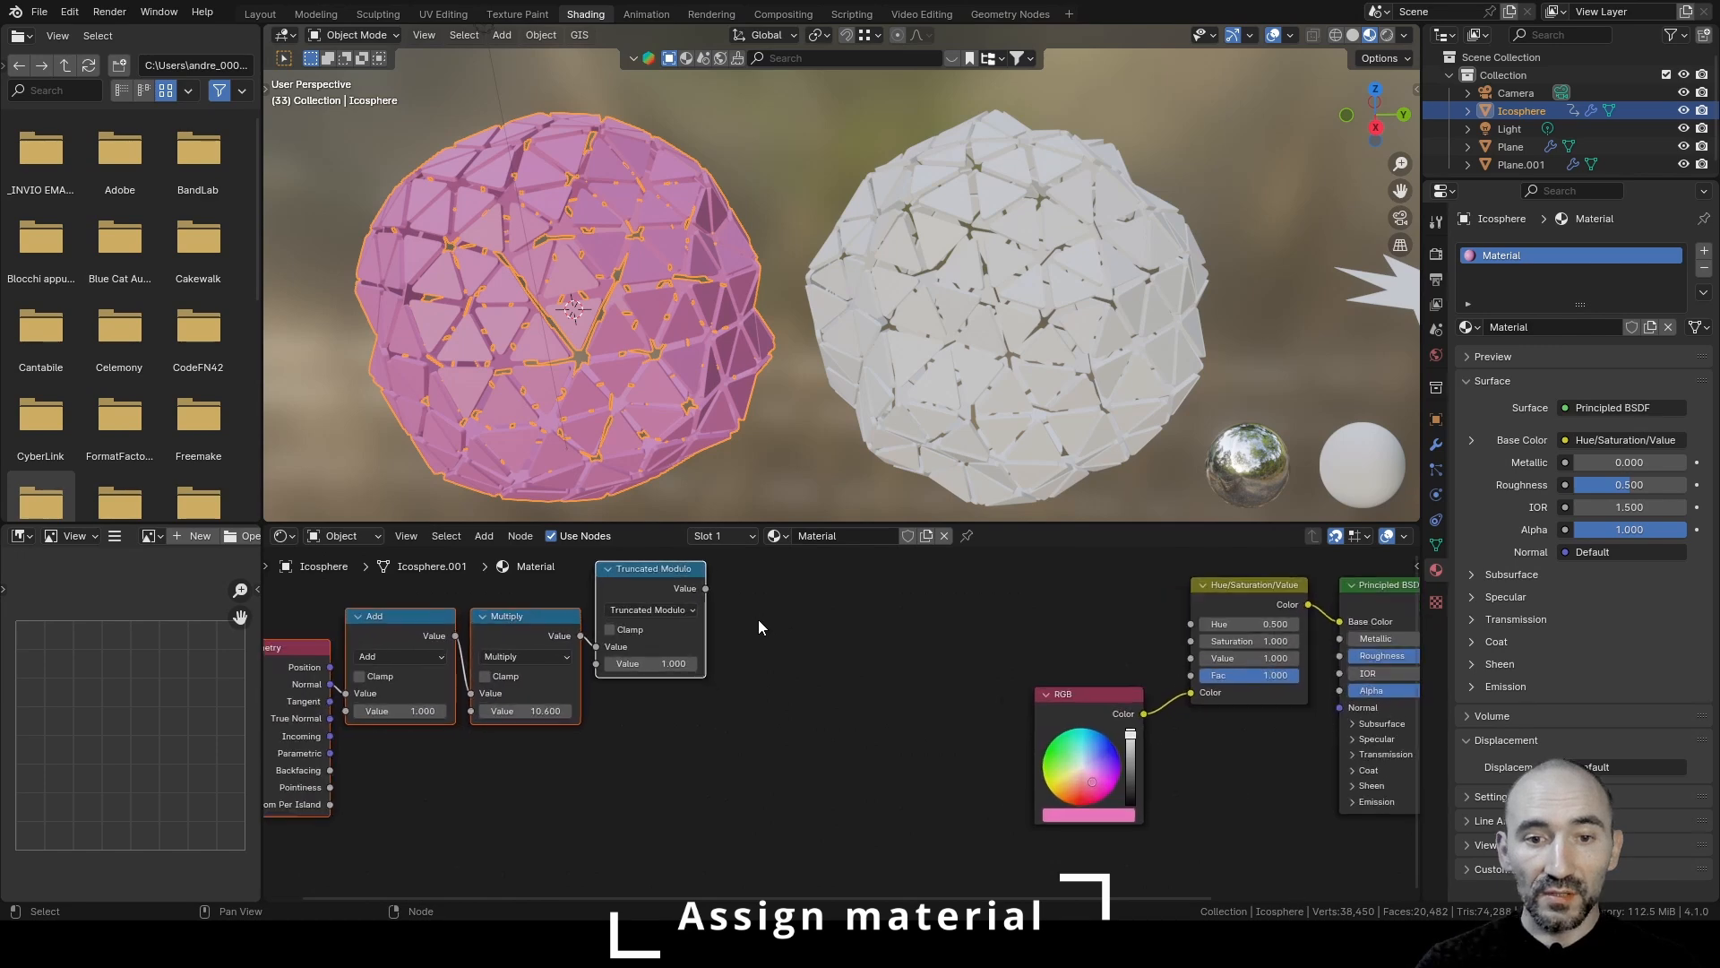
pyautogui.moveTo(706, 588); pyautogui.dragTo(1192, 624)
pyautogui.write('map range')
pyautogui.press('Return')
pyautogui.click(757, 647)
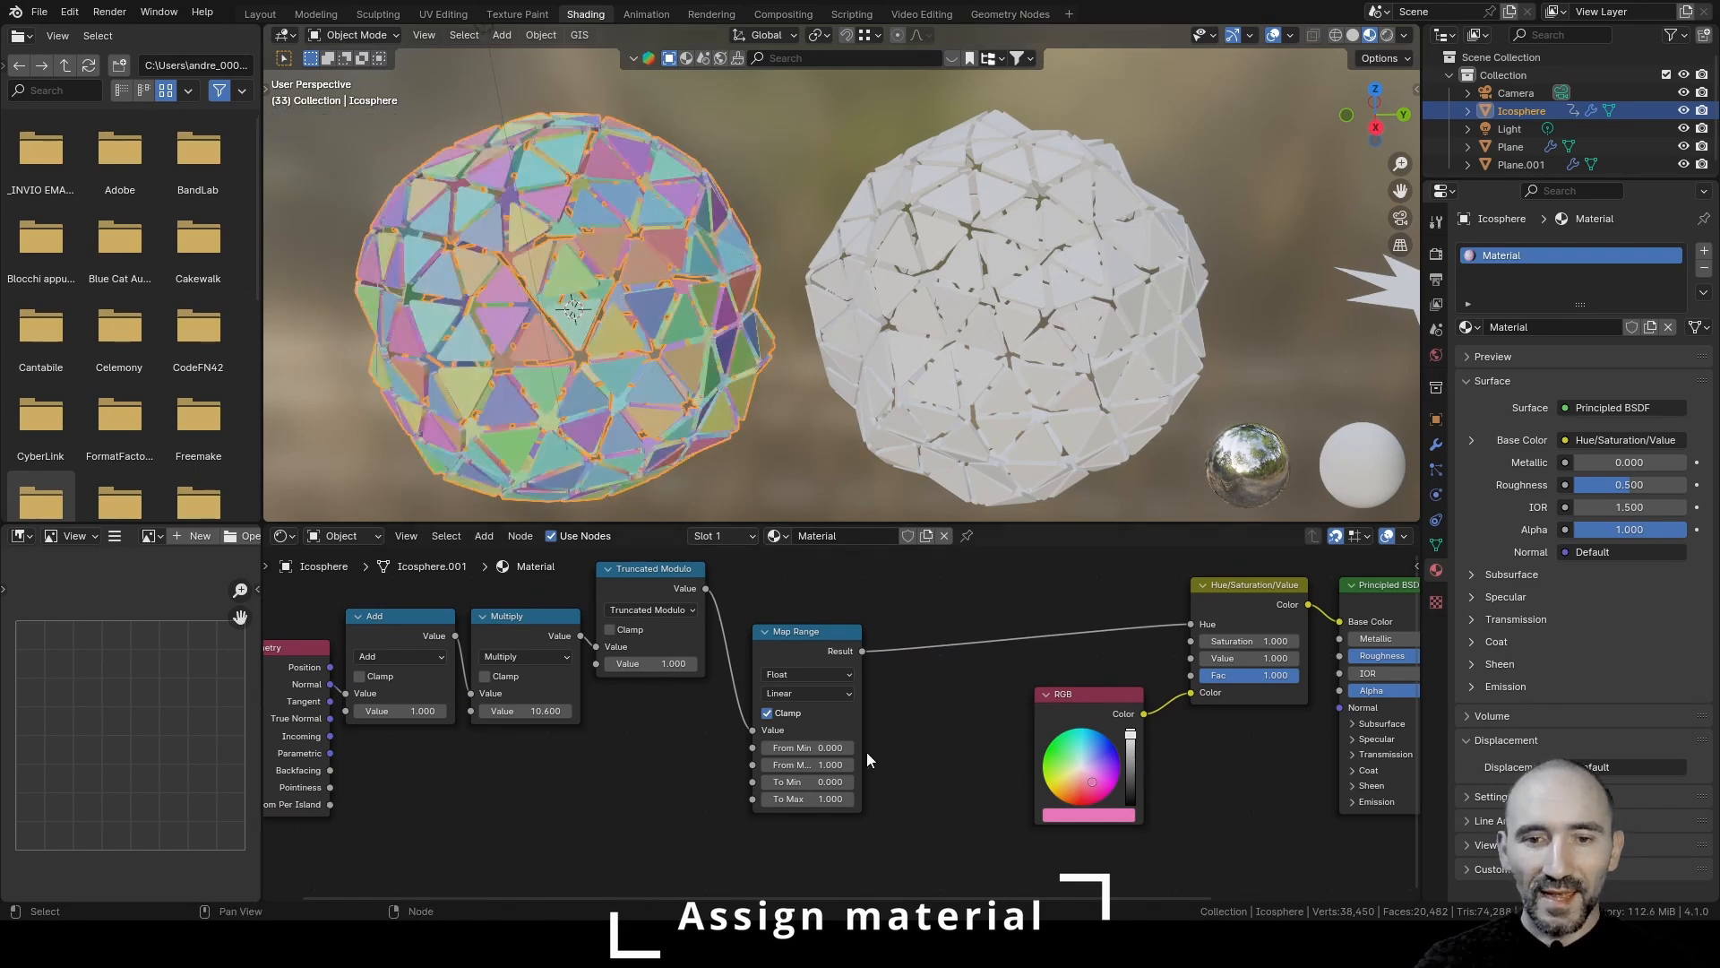
# Set the Map Range node's From Min to 0.36, From Max to 0.74, To Min to 0.22 and To Max to 0.57
pyautogui.moveTo(788, 746); pyautogui.dragTo(806, 674, button='middle')
pyautogui.scroll(9, 744, 631)
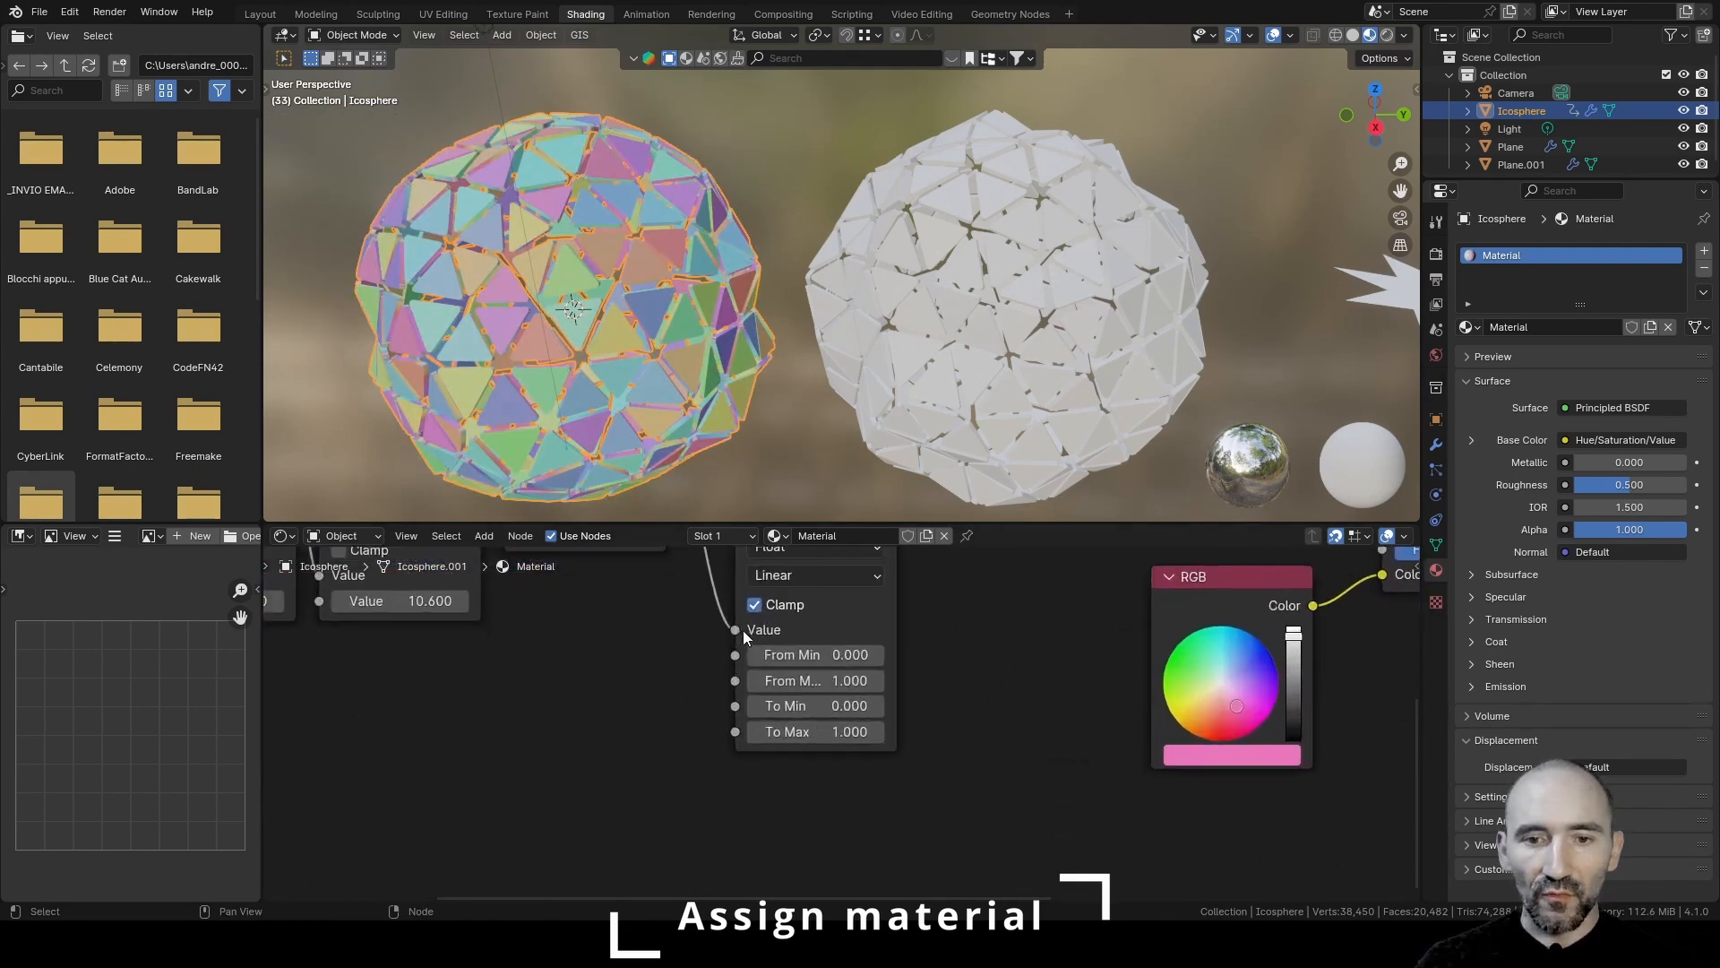
pyautogui.moveTo(1194, 700); pyautogui.dragTo(1075, 784, button='middle')
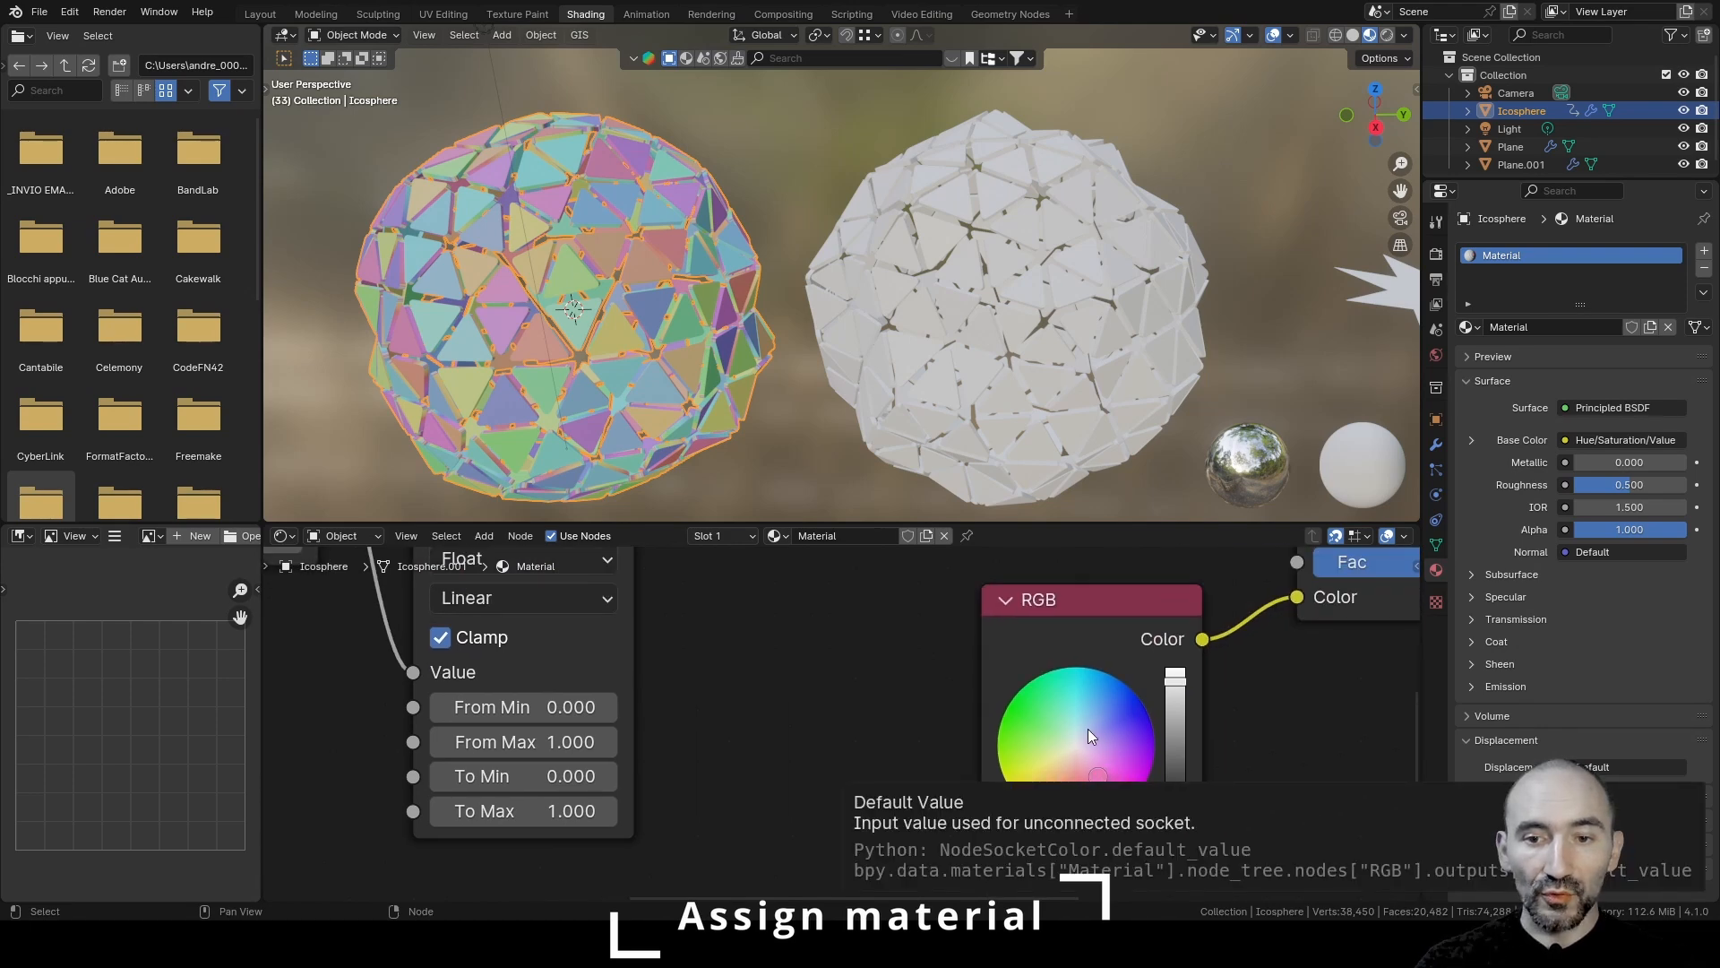
pyautogui.moveTo(1122, 765); pyautogui.dragTo(1288, 797, button='middle')
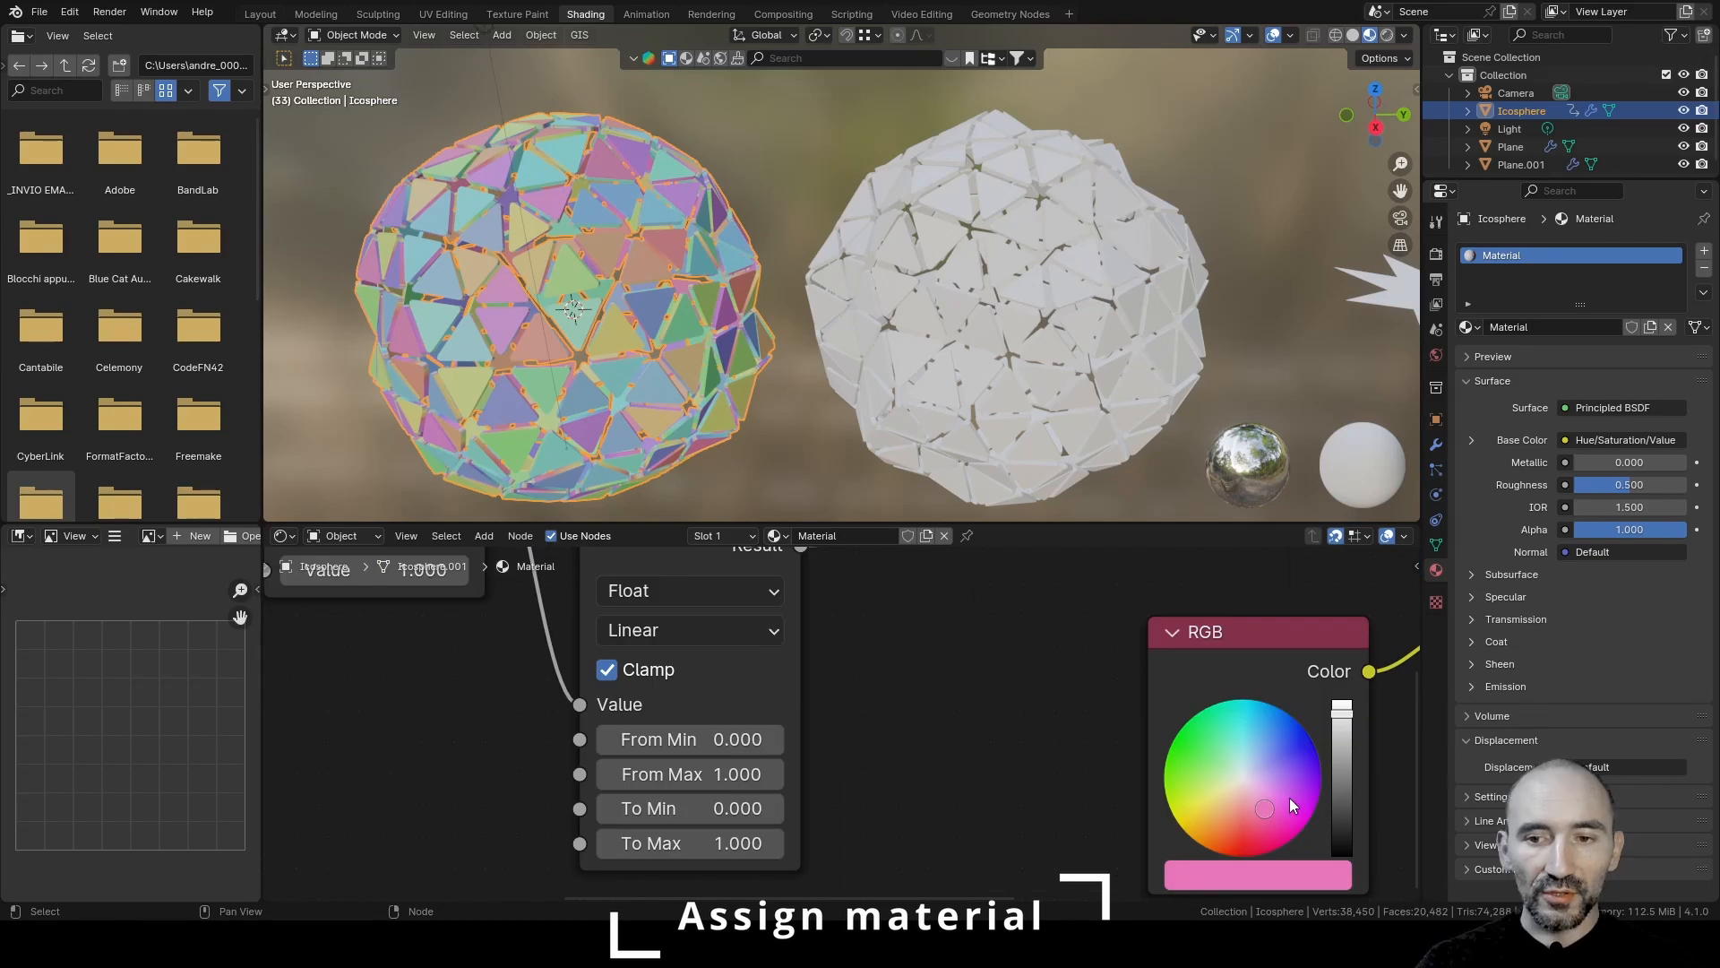
pyautogui.click(685, 739)
pyautogui.write('0.36')
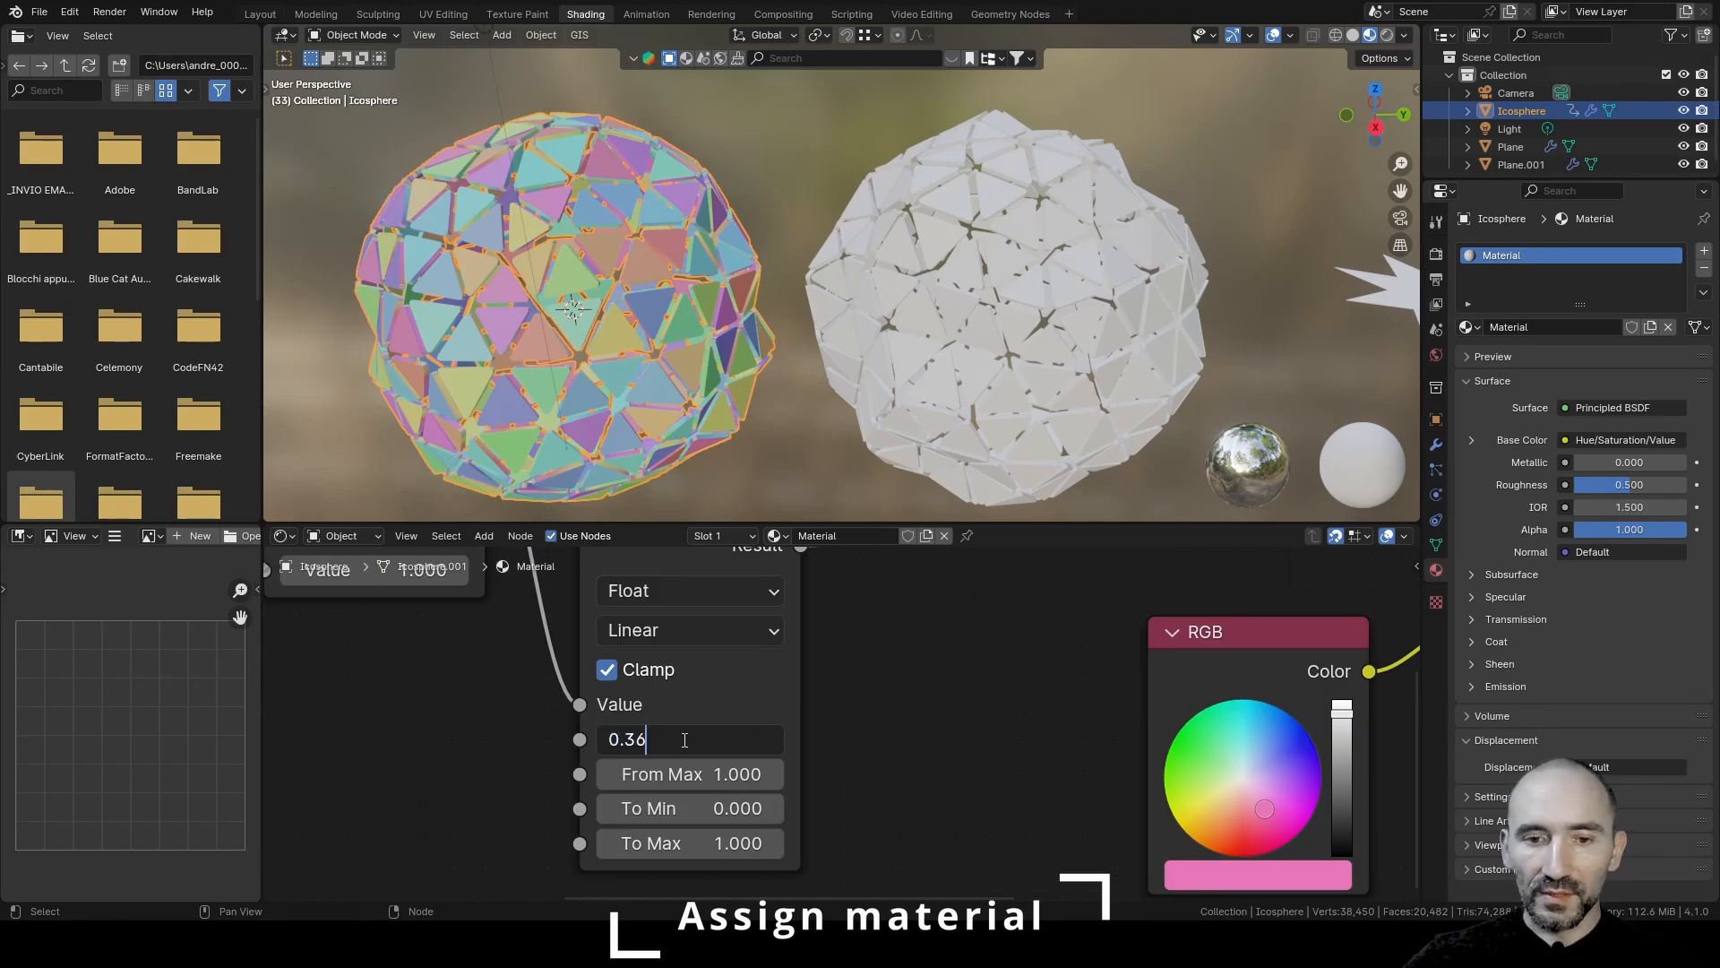
pyautogui.press('Tab')
pyautogui.write('0.74')
pyautogui.press('Tab')
pyautogui.write('0.22')
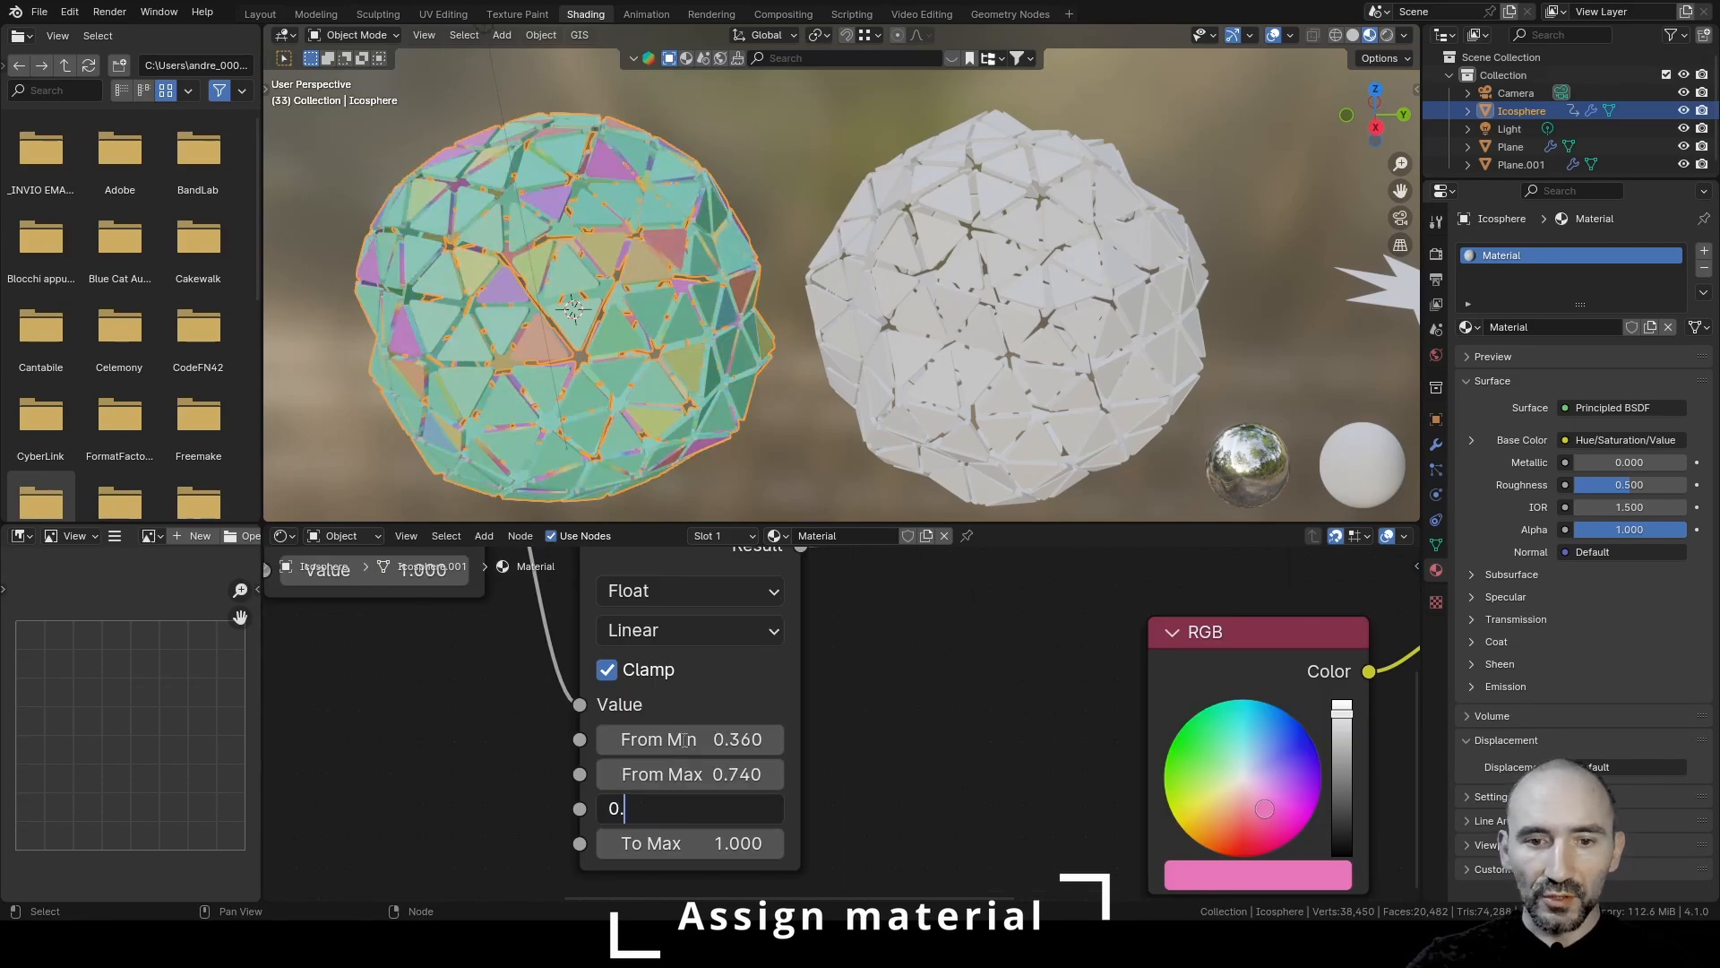
pyautogui.press('Tab')
pyautogui.write('0.57')
pyautogui.press('Return')
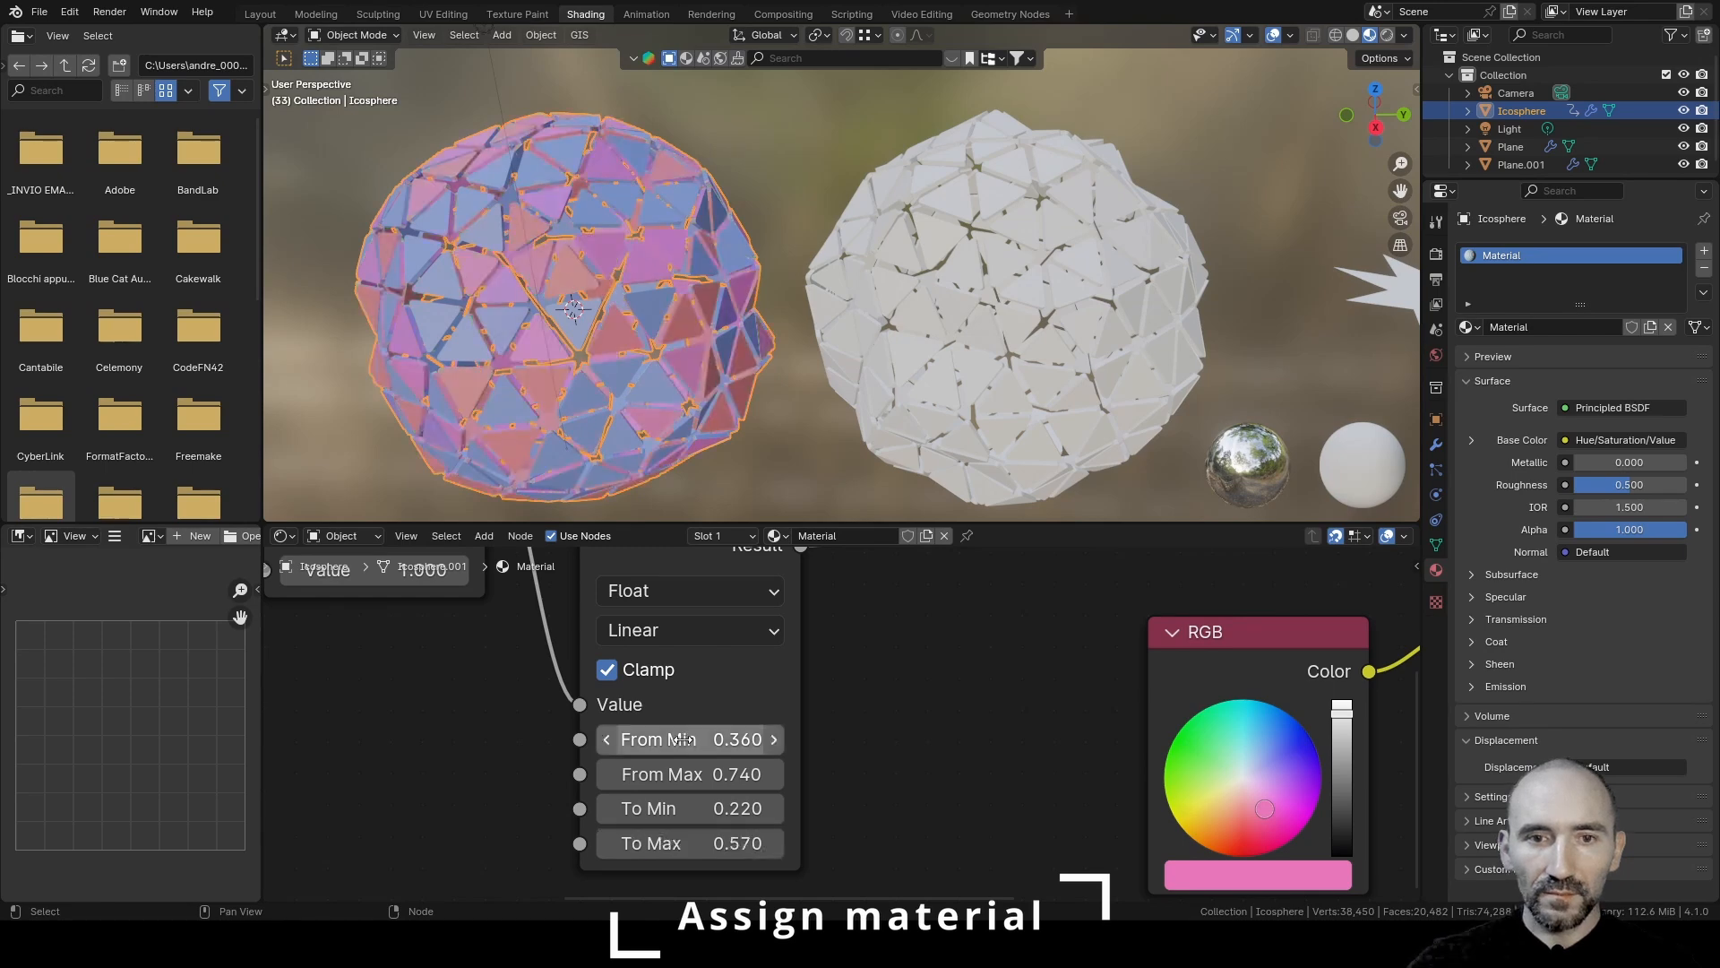
# Set the Principled BSDF's Metallic to 1 and Roughness to 0.06, and save the file
pyautogui.scroll(-7, 596, 714)
pyautogui.moveTo(966, 624); pyautogui.dragTo(358, 669, button='middle')
pyautogui.click(843, 648)
pyautogui.write('1')
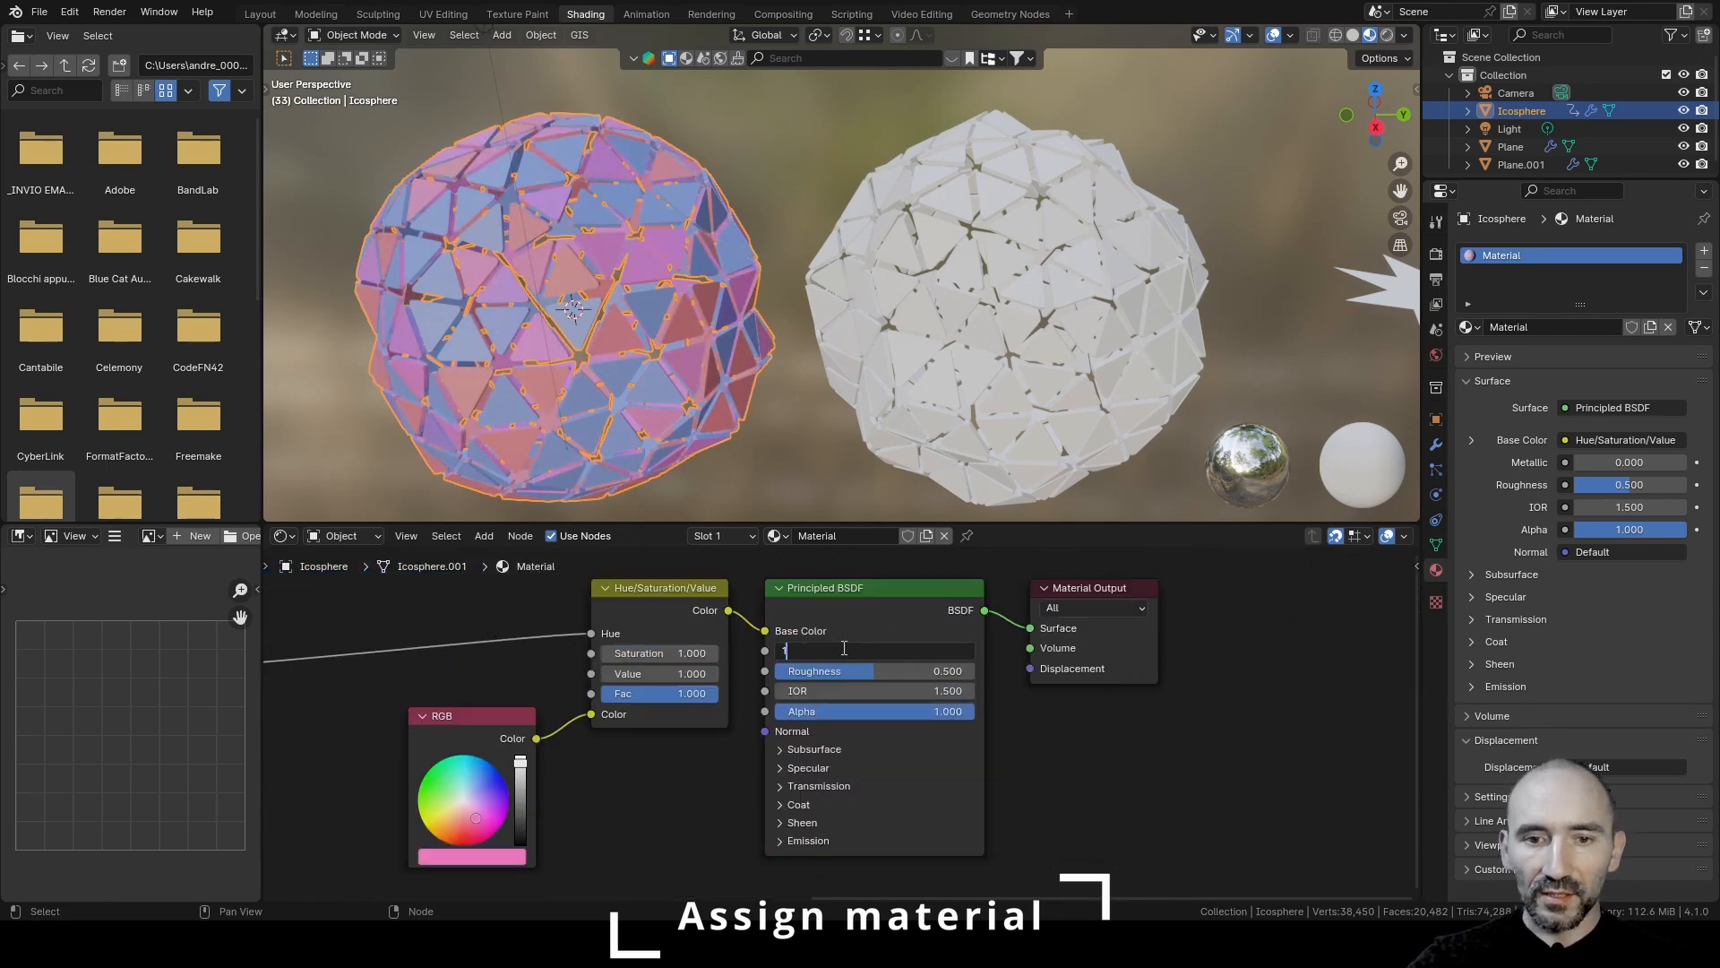
pyautogui.press('Tab')
pyautogui.write('0.06')
pyautogui.press('Return')
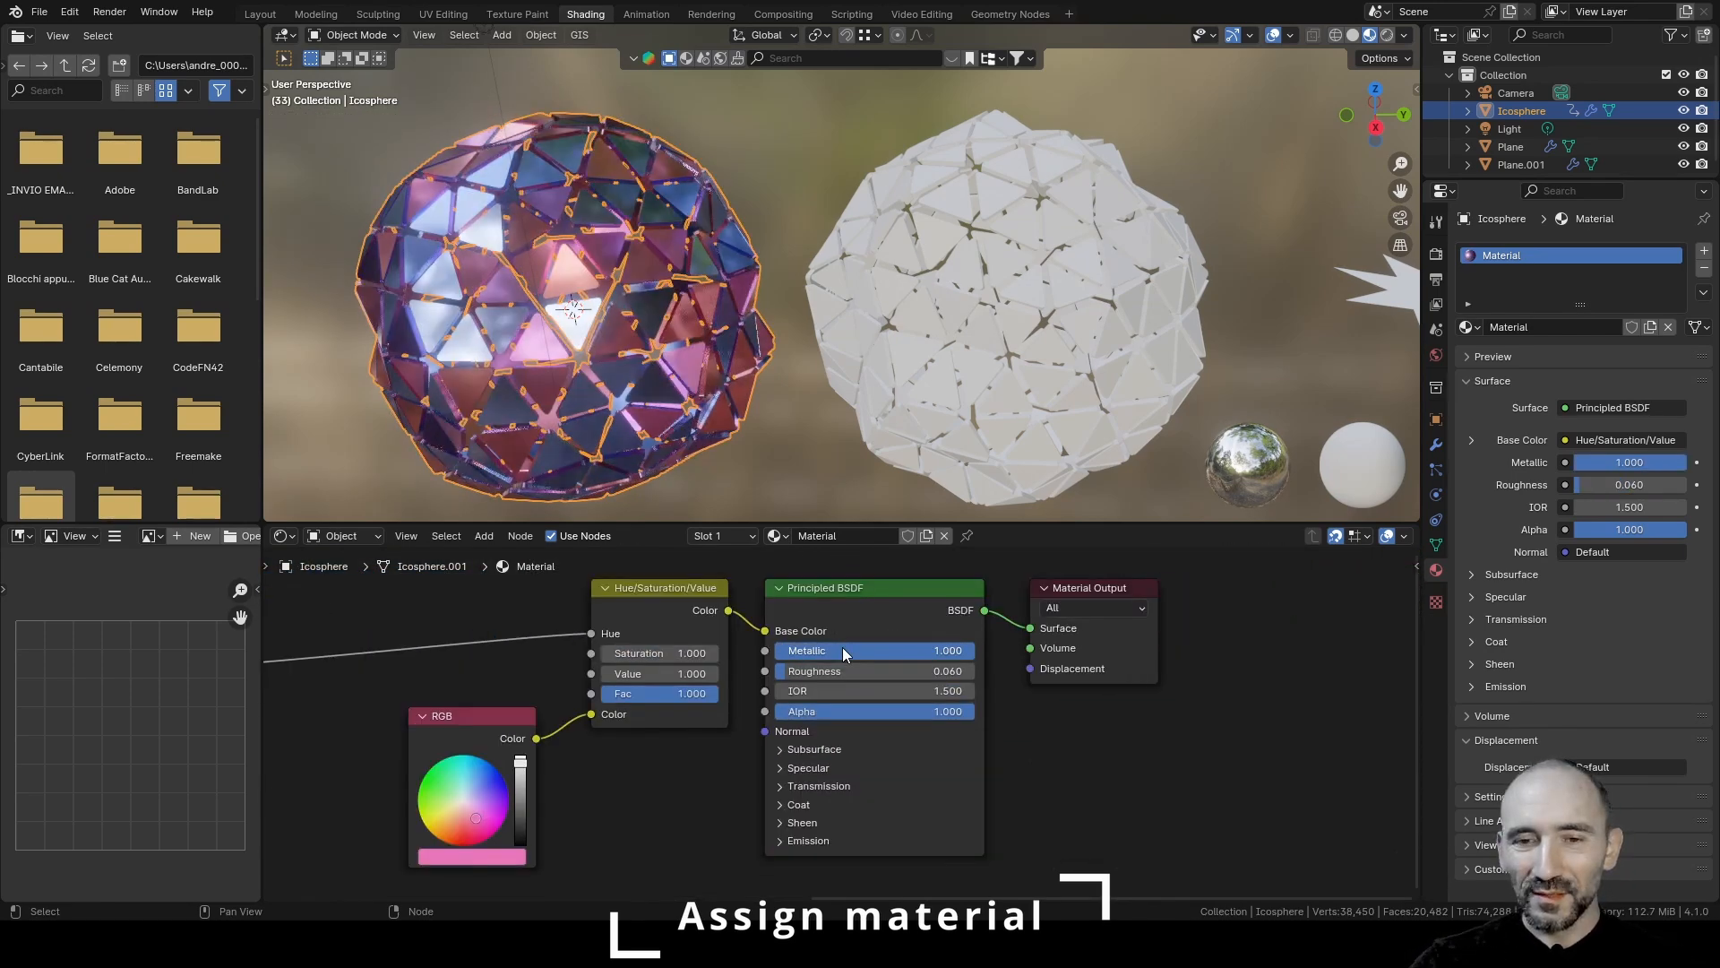
pyautogui.press('Home')
pyautogui.hotkey('ctrl', 's')
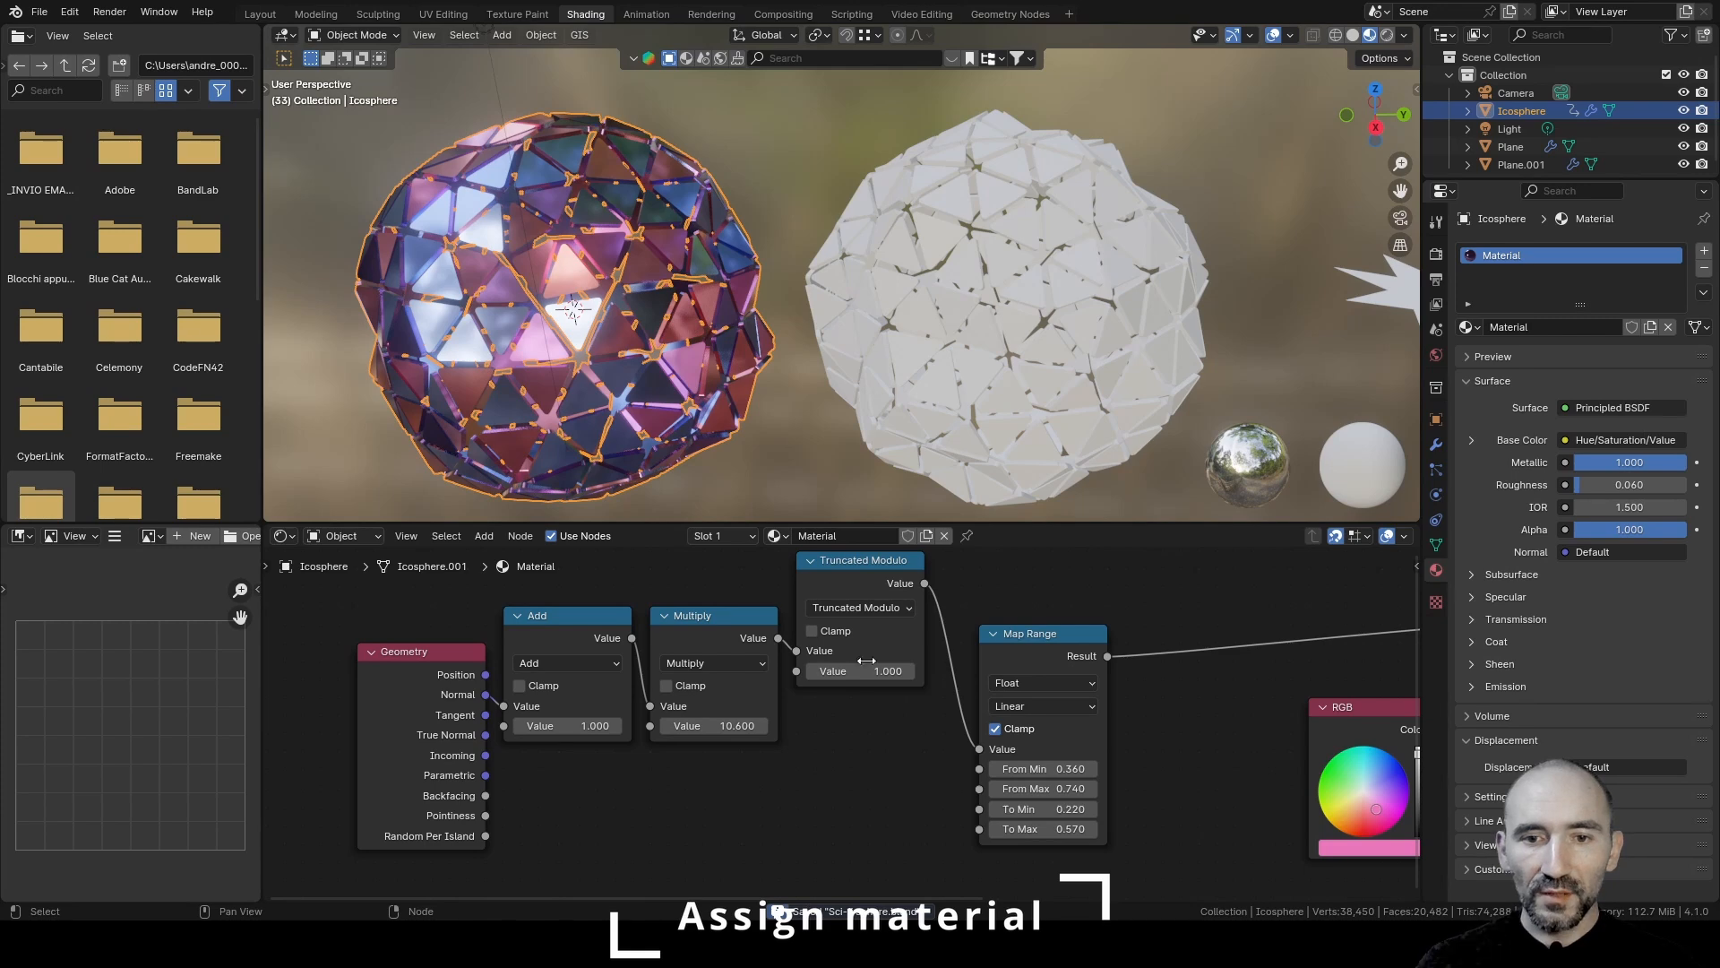
# Assign the existing Material to the Plane sphere through the Set Material node in its geometry nodes
pyautogui.click(989, 261)
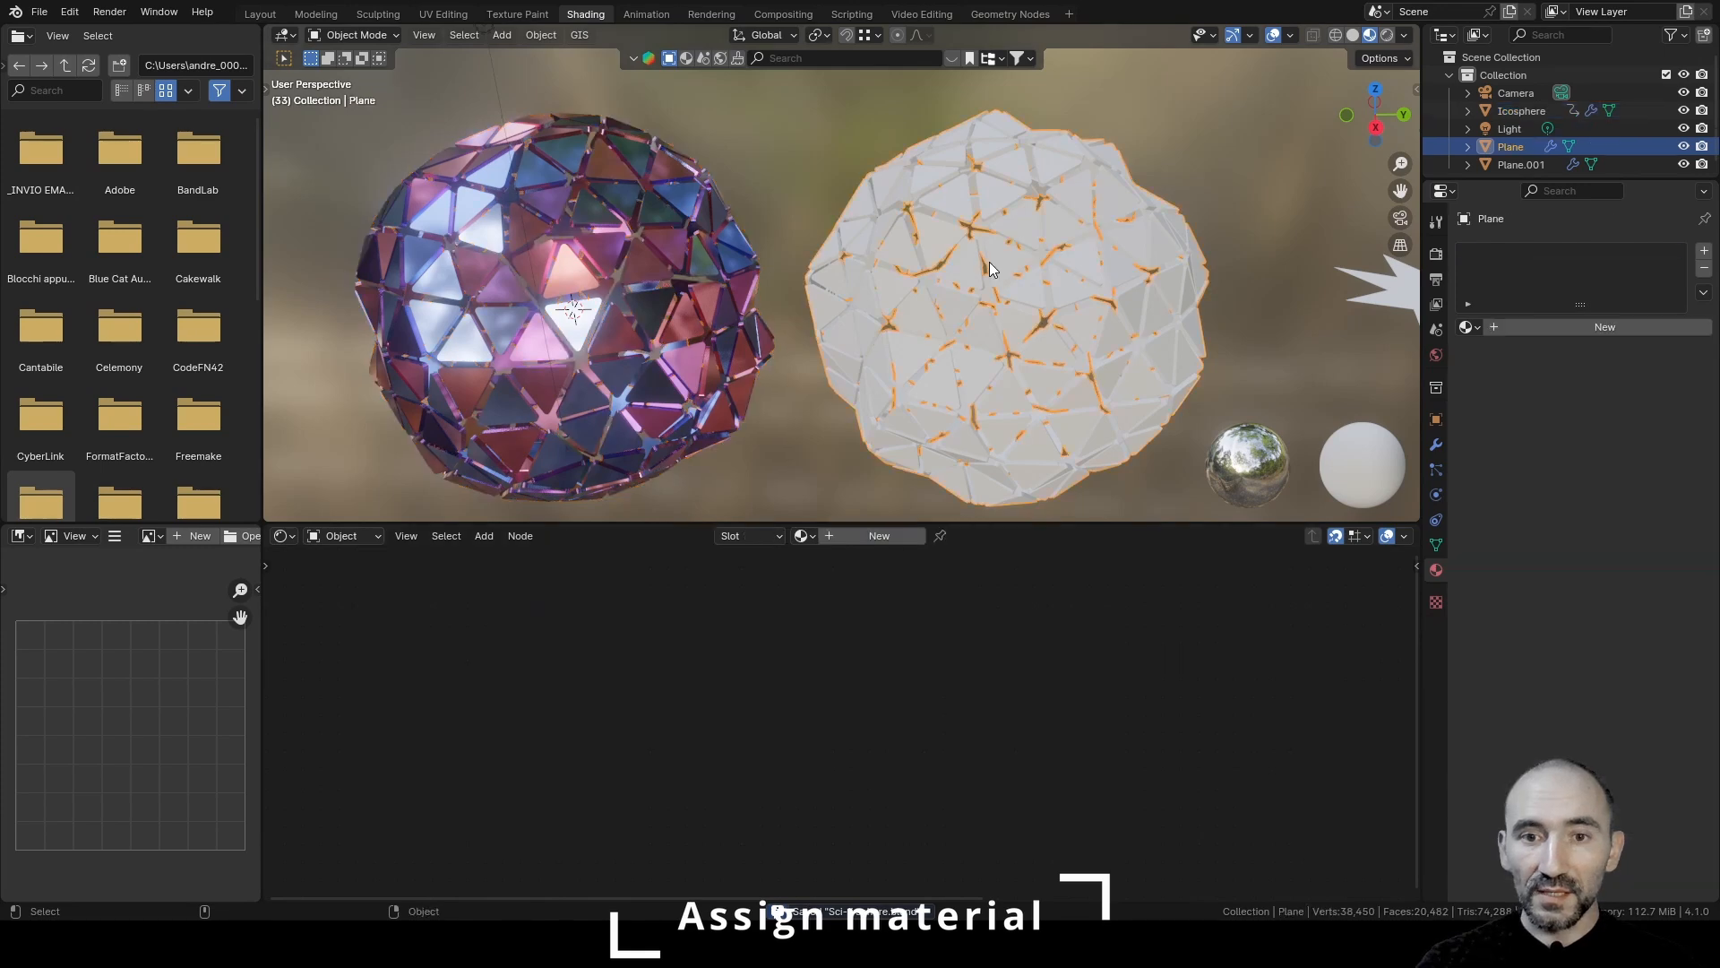
pyautogui.click(1436, 445)
pyautogui.click(1009, 14)
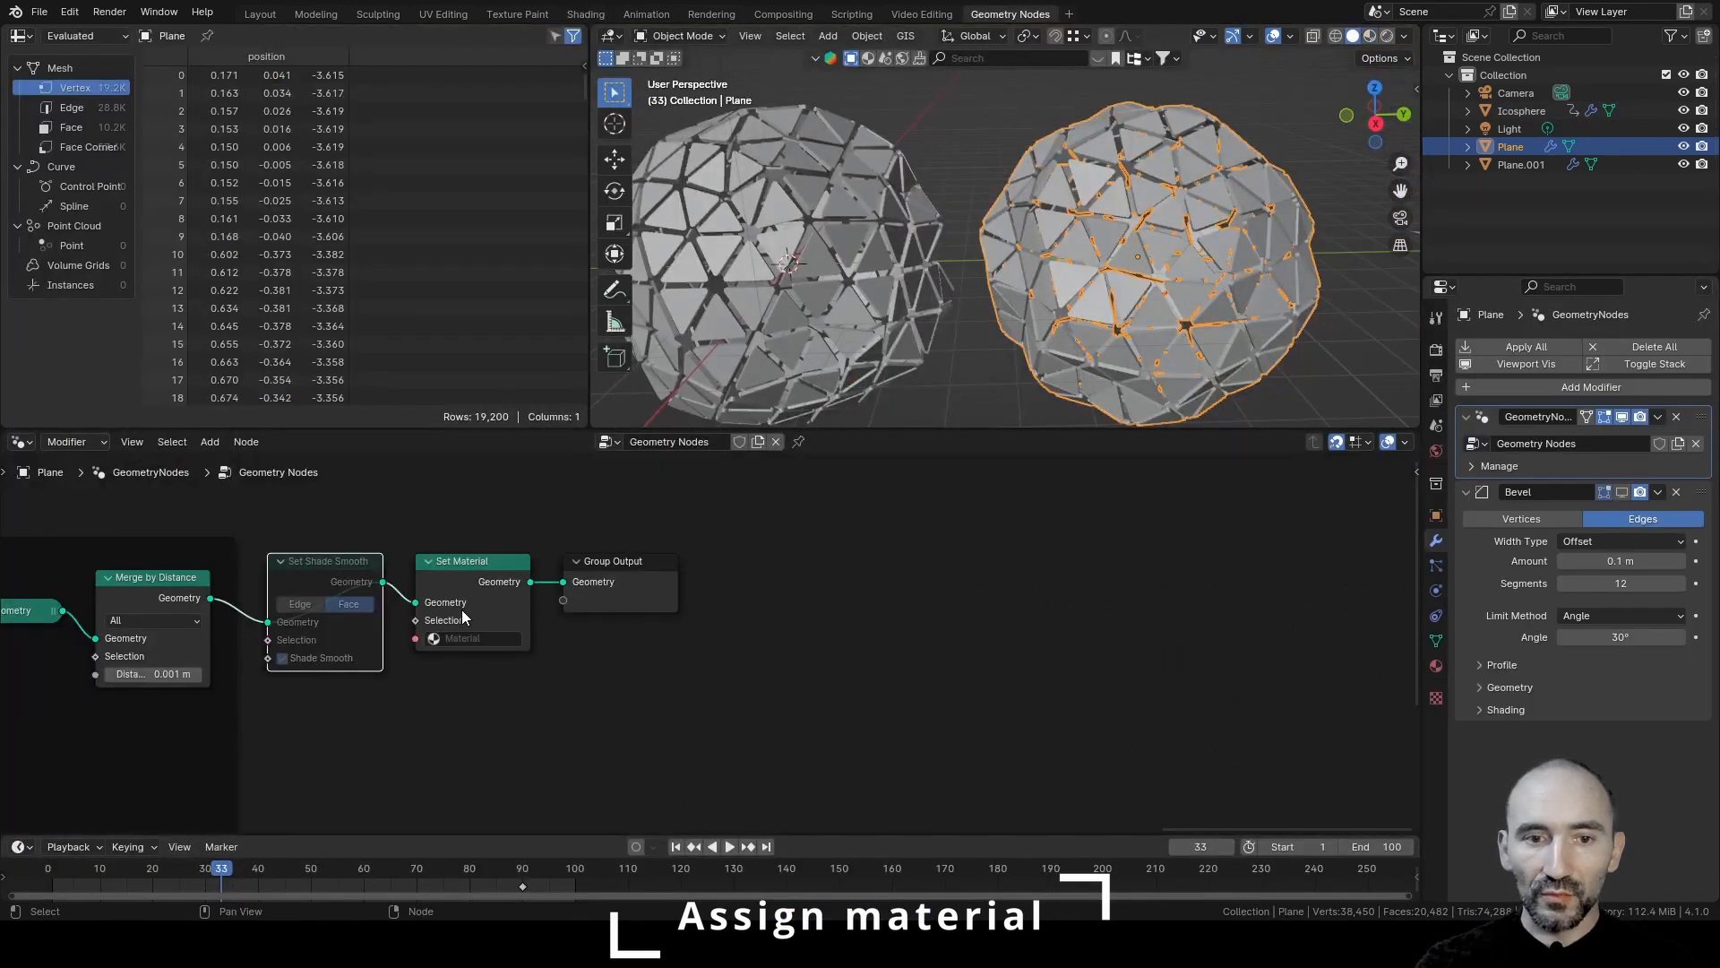
pyautogui.click(457, 639)
pyautogui.click(471, 663)
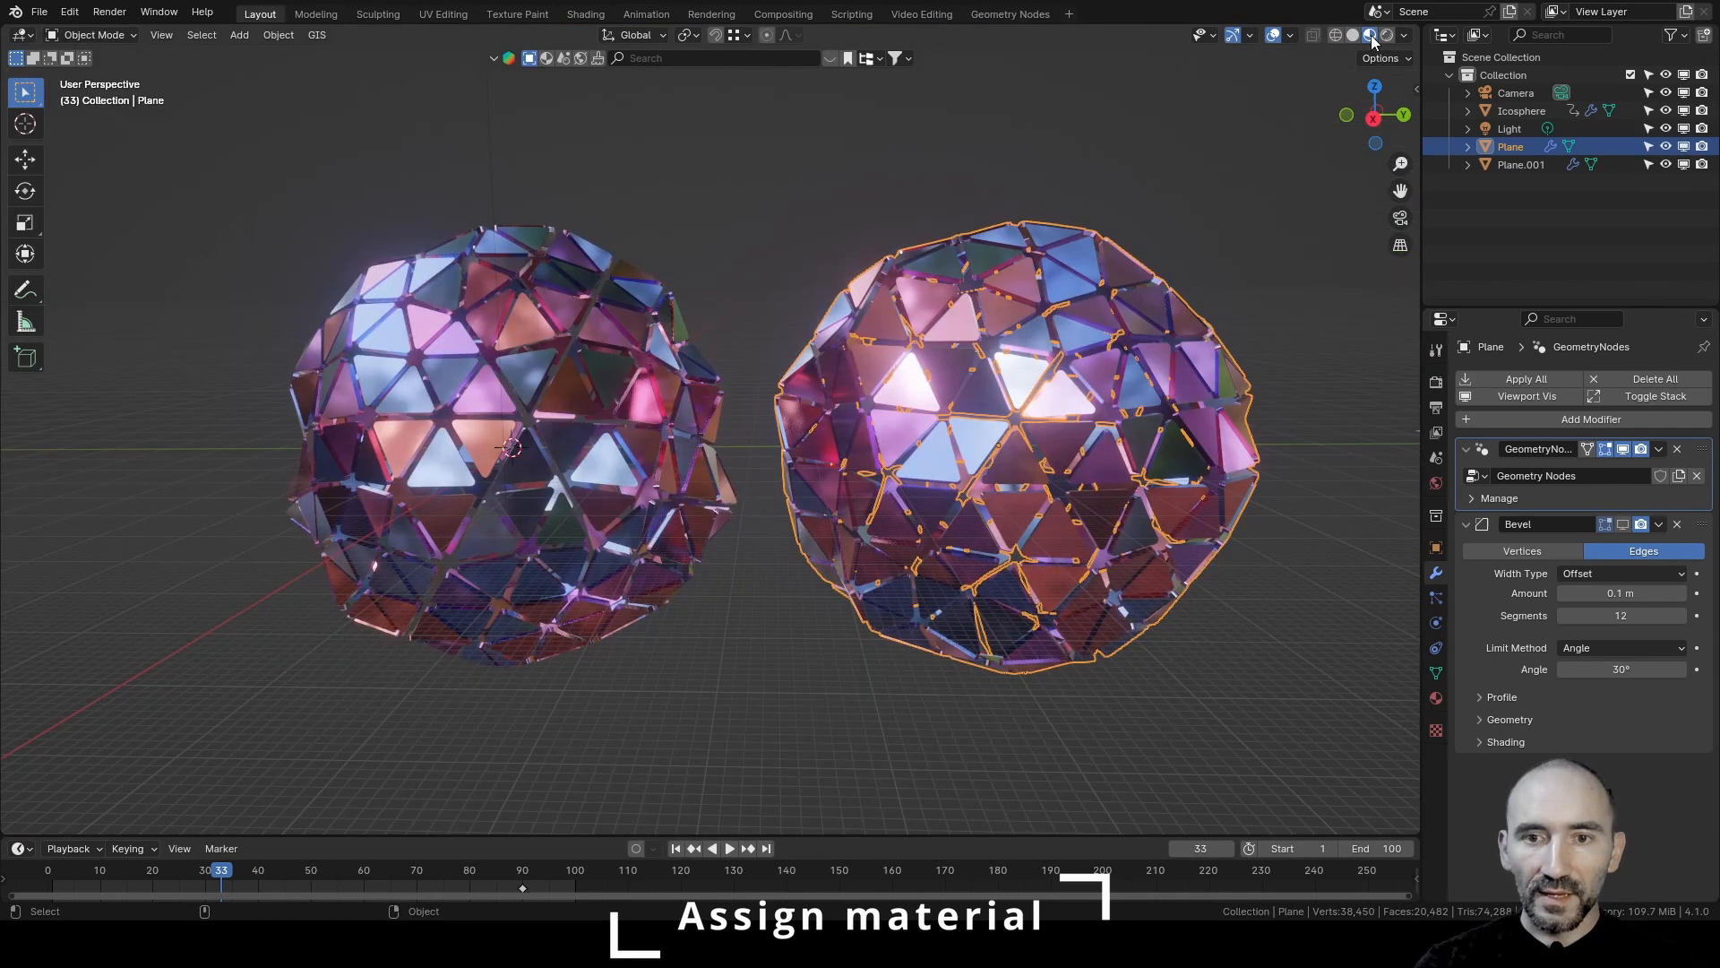
# Unmute the Set Shade Smooth node of the Plane sphere and enable its Bevel modifier in the viewport
pyautogui.click(1233, 242)
pyautogui.scroll(4, 1233, 244)
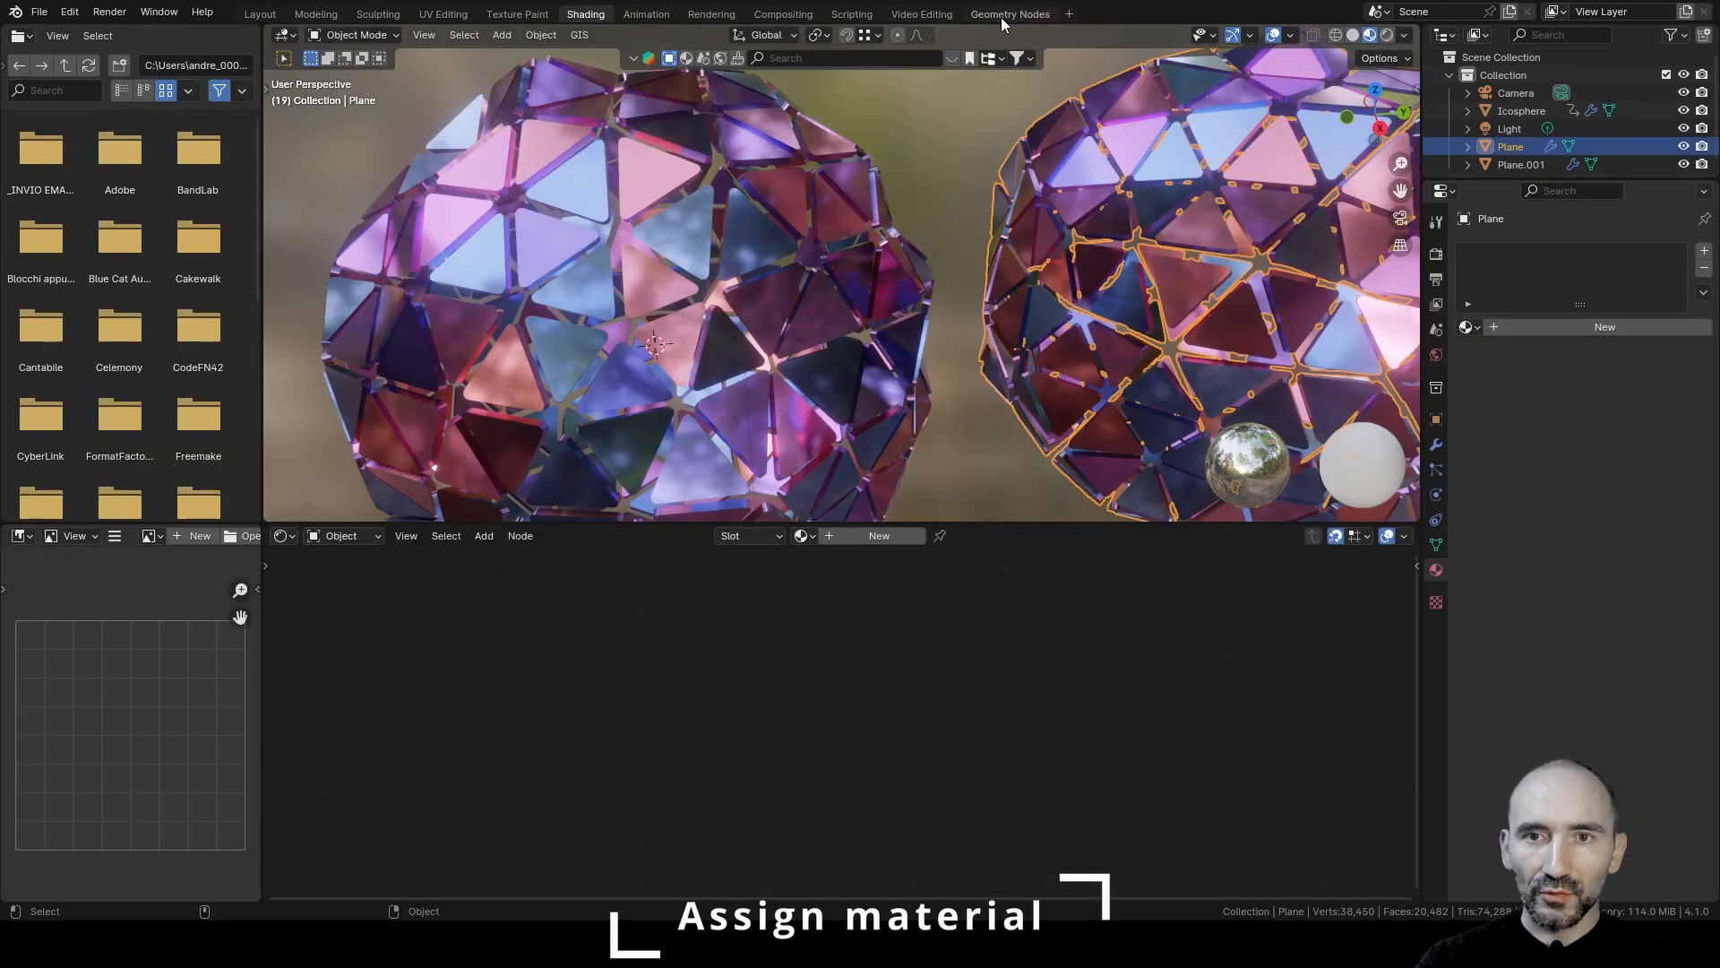
pyautogui.click(1010, 13)
pyautogui.scroll(2, 620, 604)
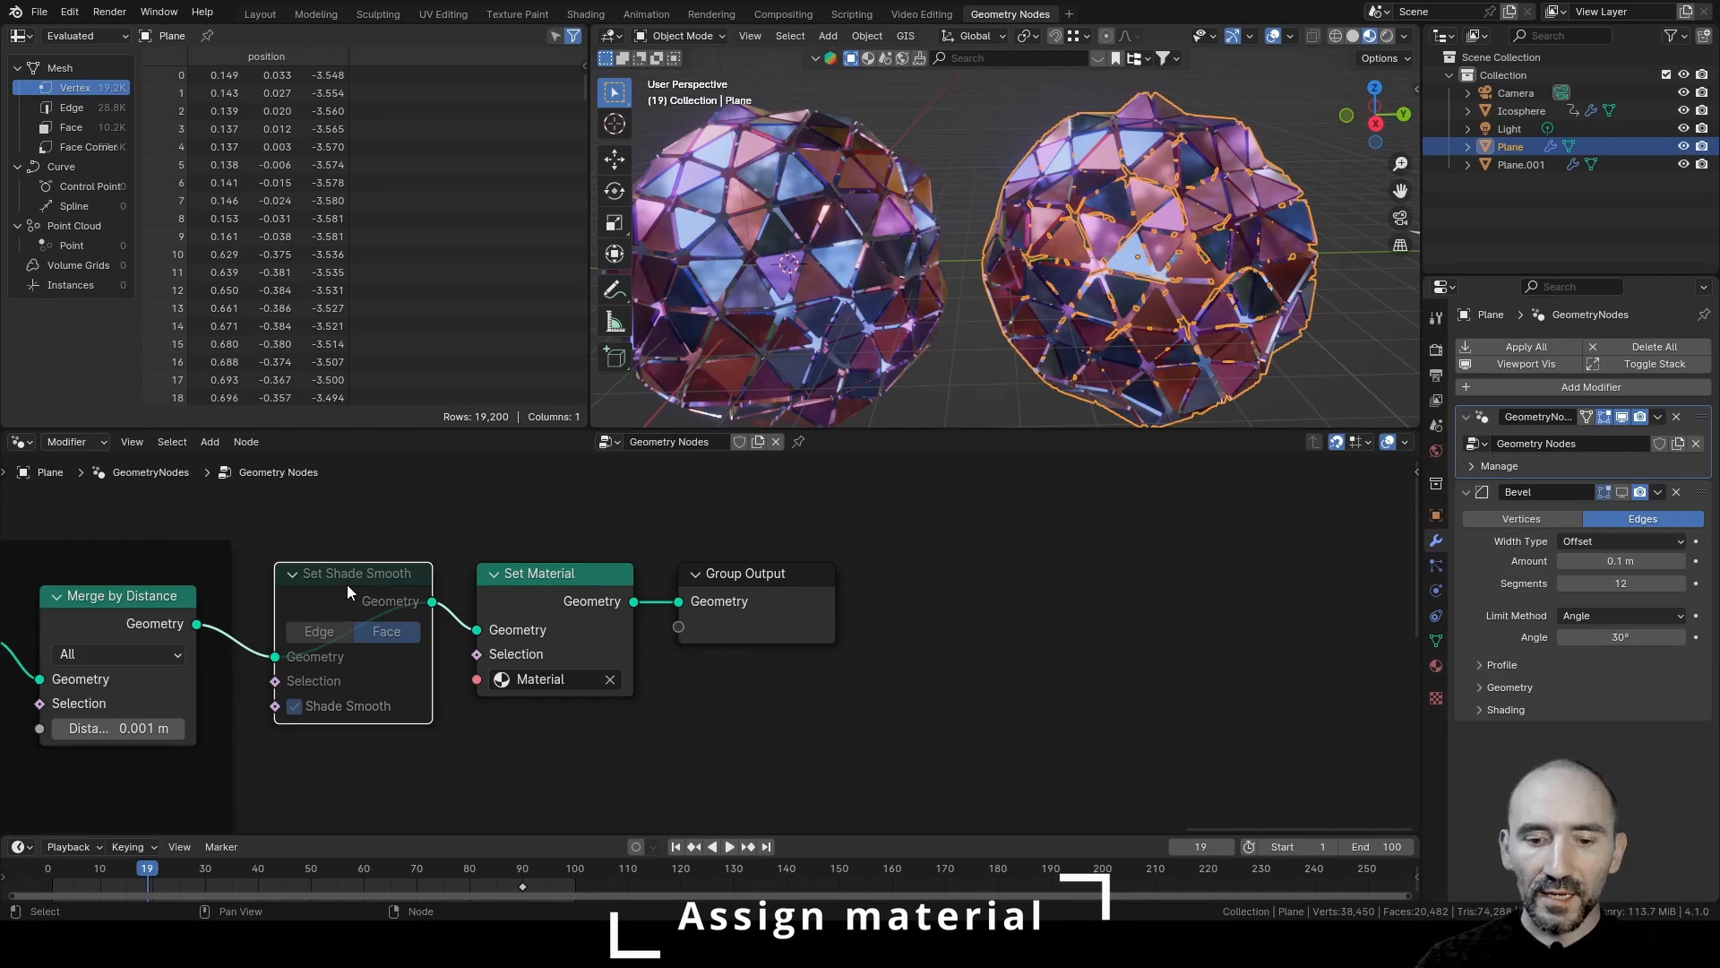
pyautogui.press('m')
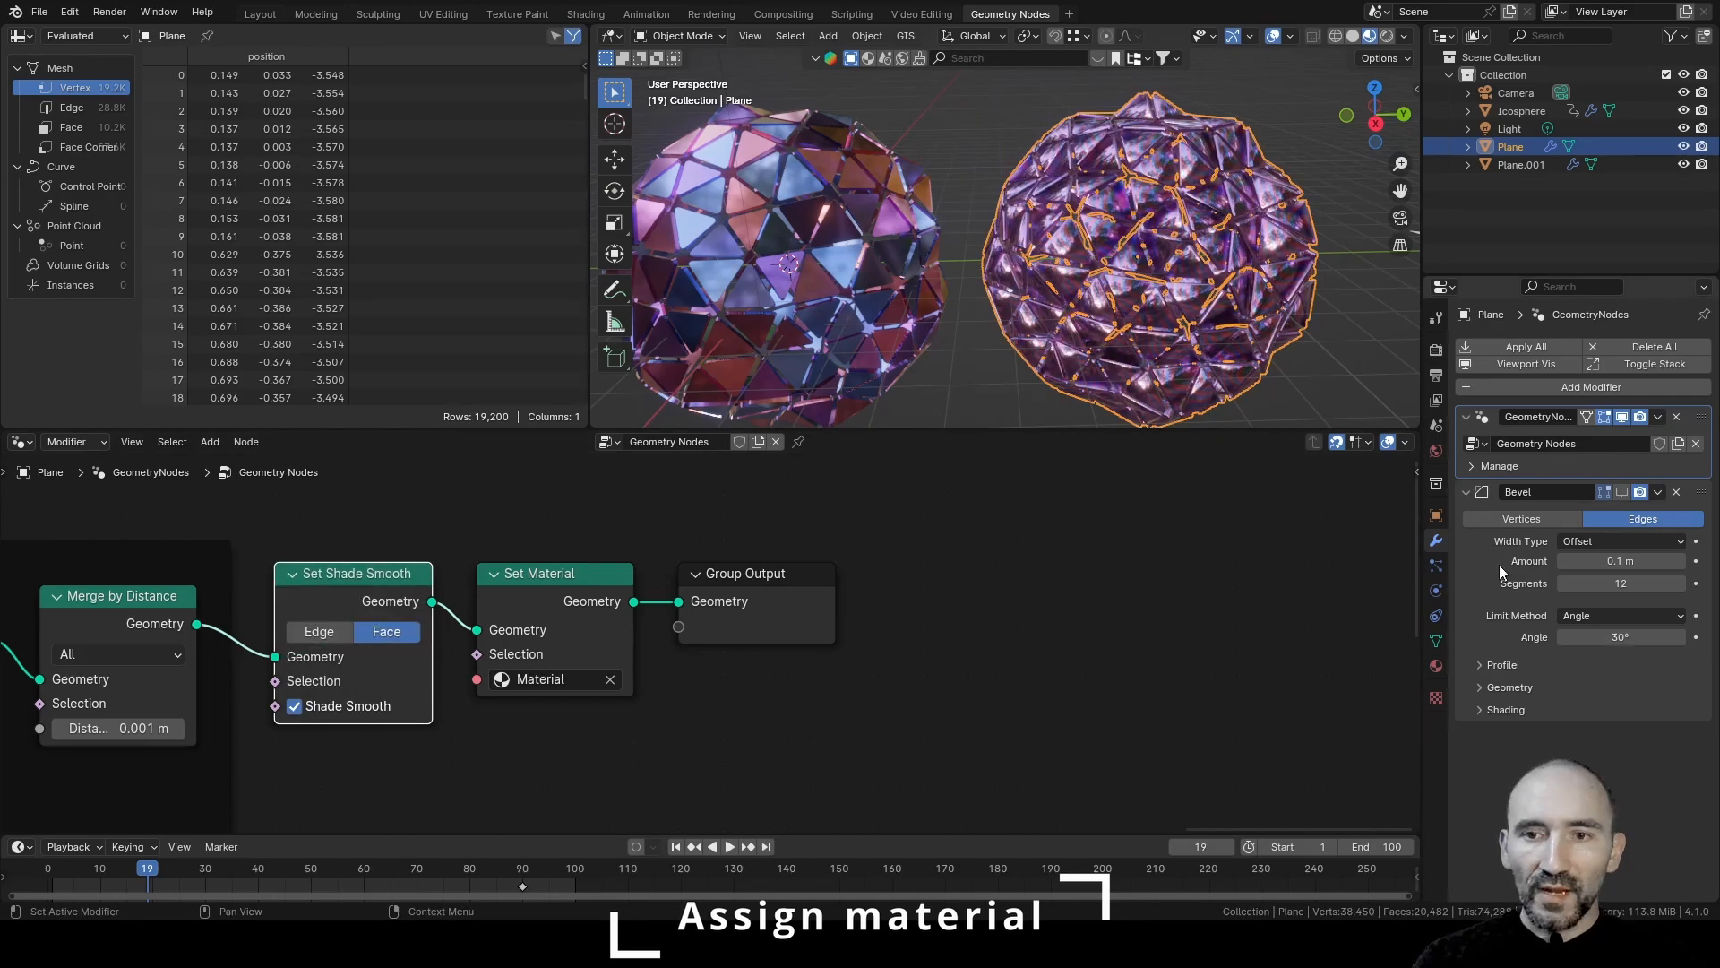
pyautogui.click(1621, 491)
pyautogui.click(860, 190)
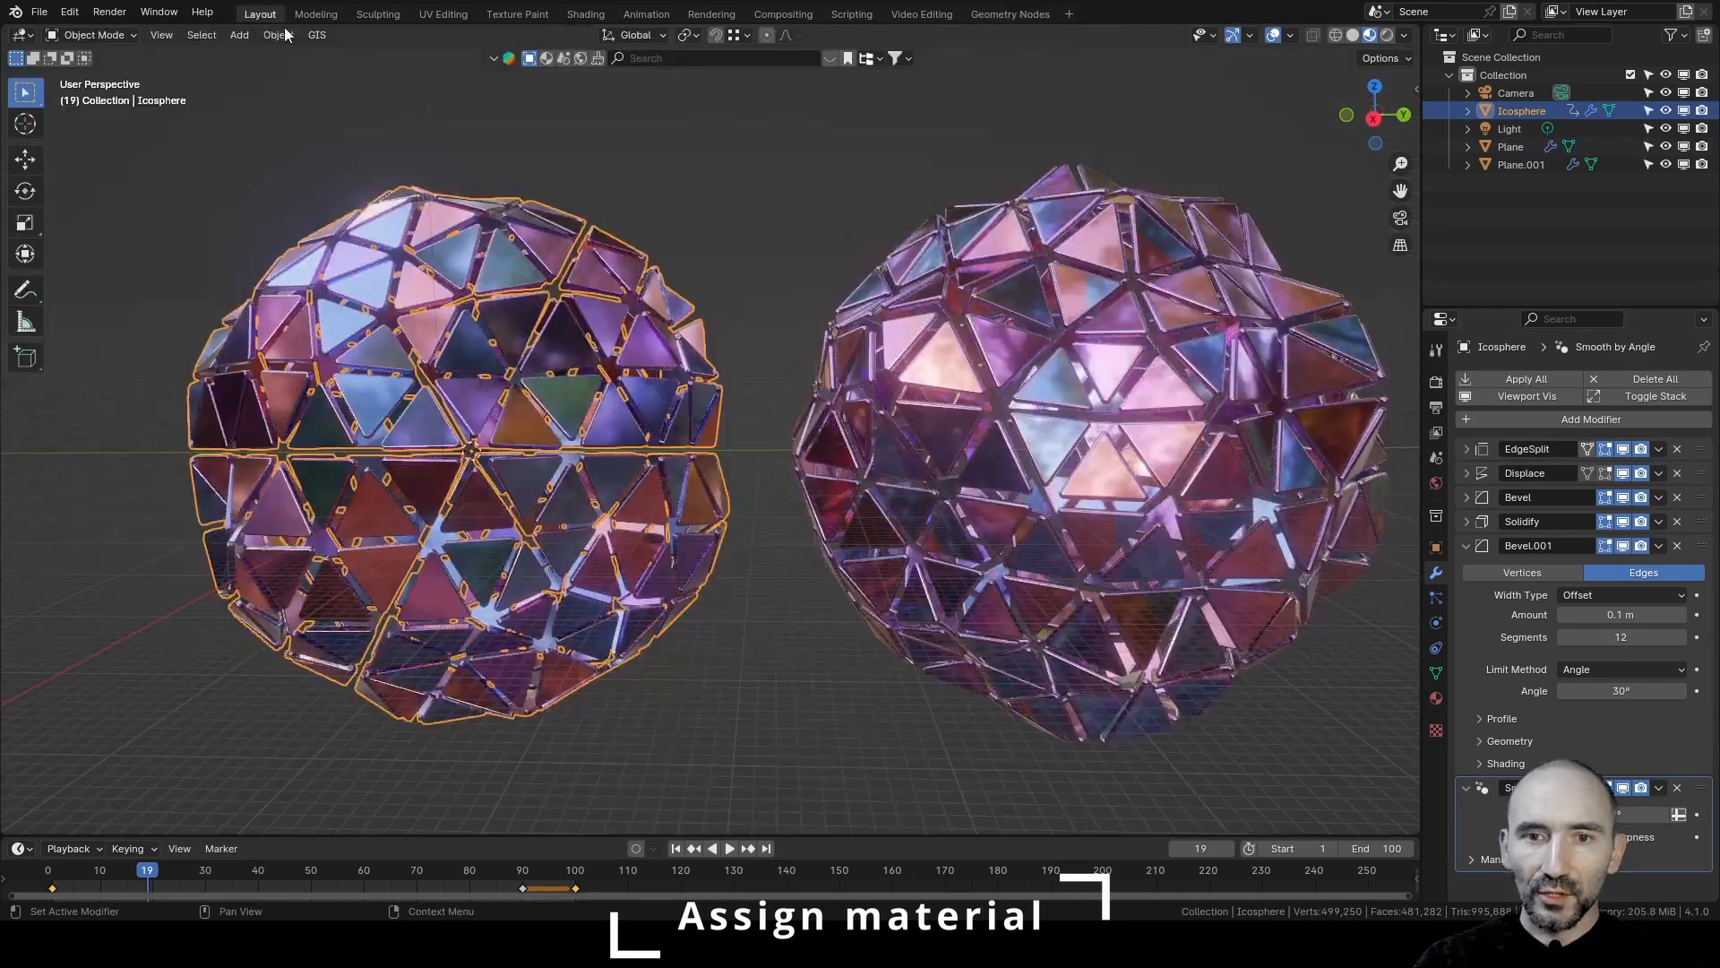
# Delete the flat star-shaped Plane.001 object beside the spheres and hide the viewport sidebar
pyautogui.click(805, 230)
pyautogui.moveTo(793, 203); pyautogui.dragTo(744, 294, button='middle')
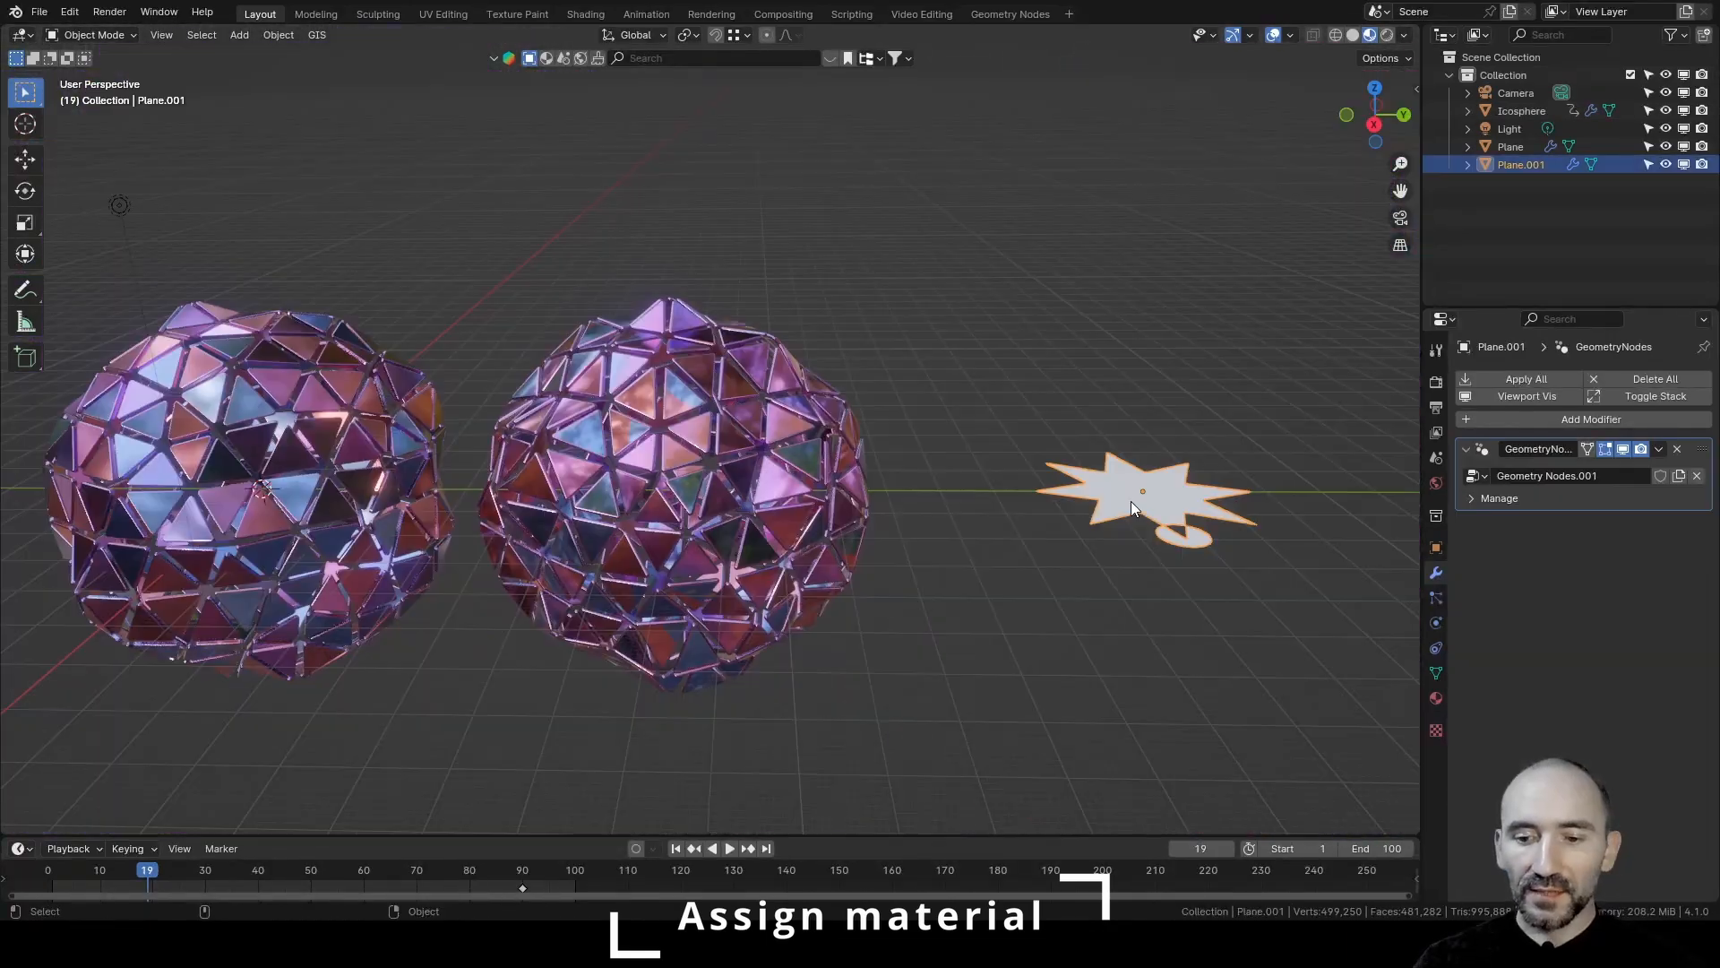
pyautogui.press('Delete')
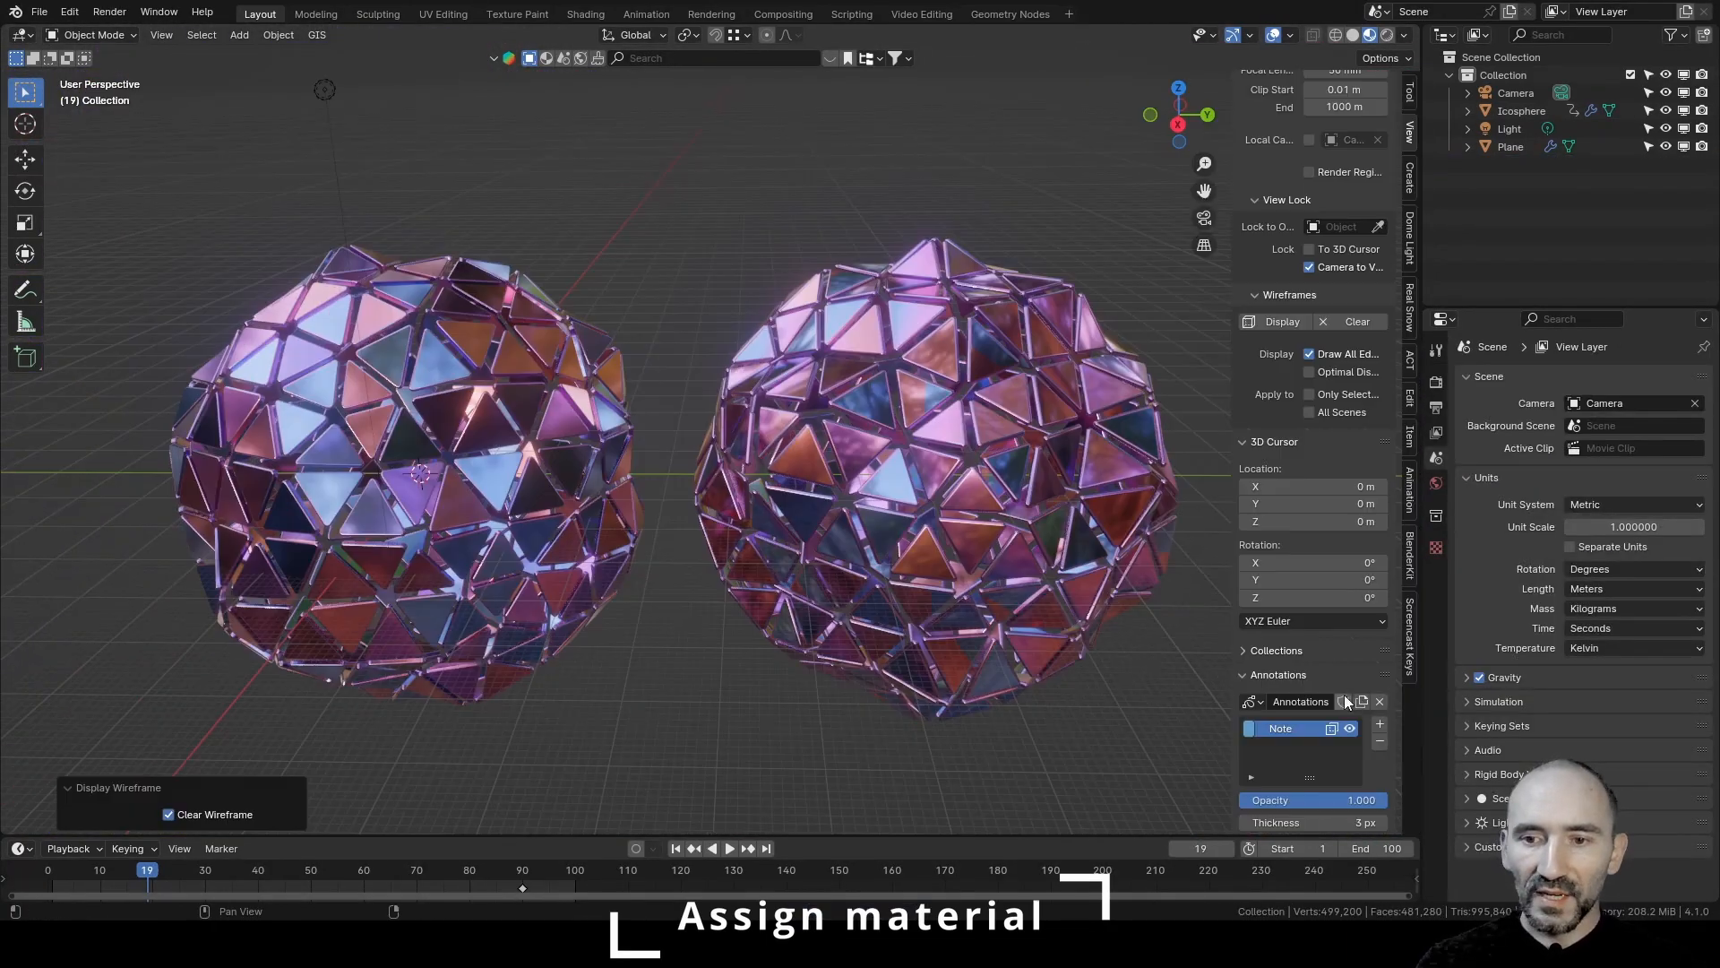
pyautogui.press('n')
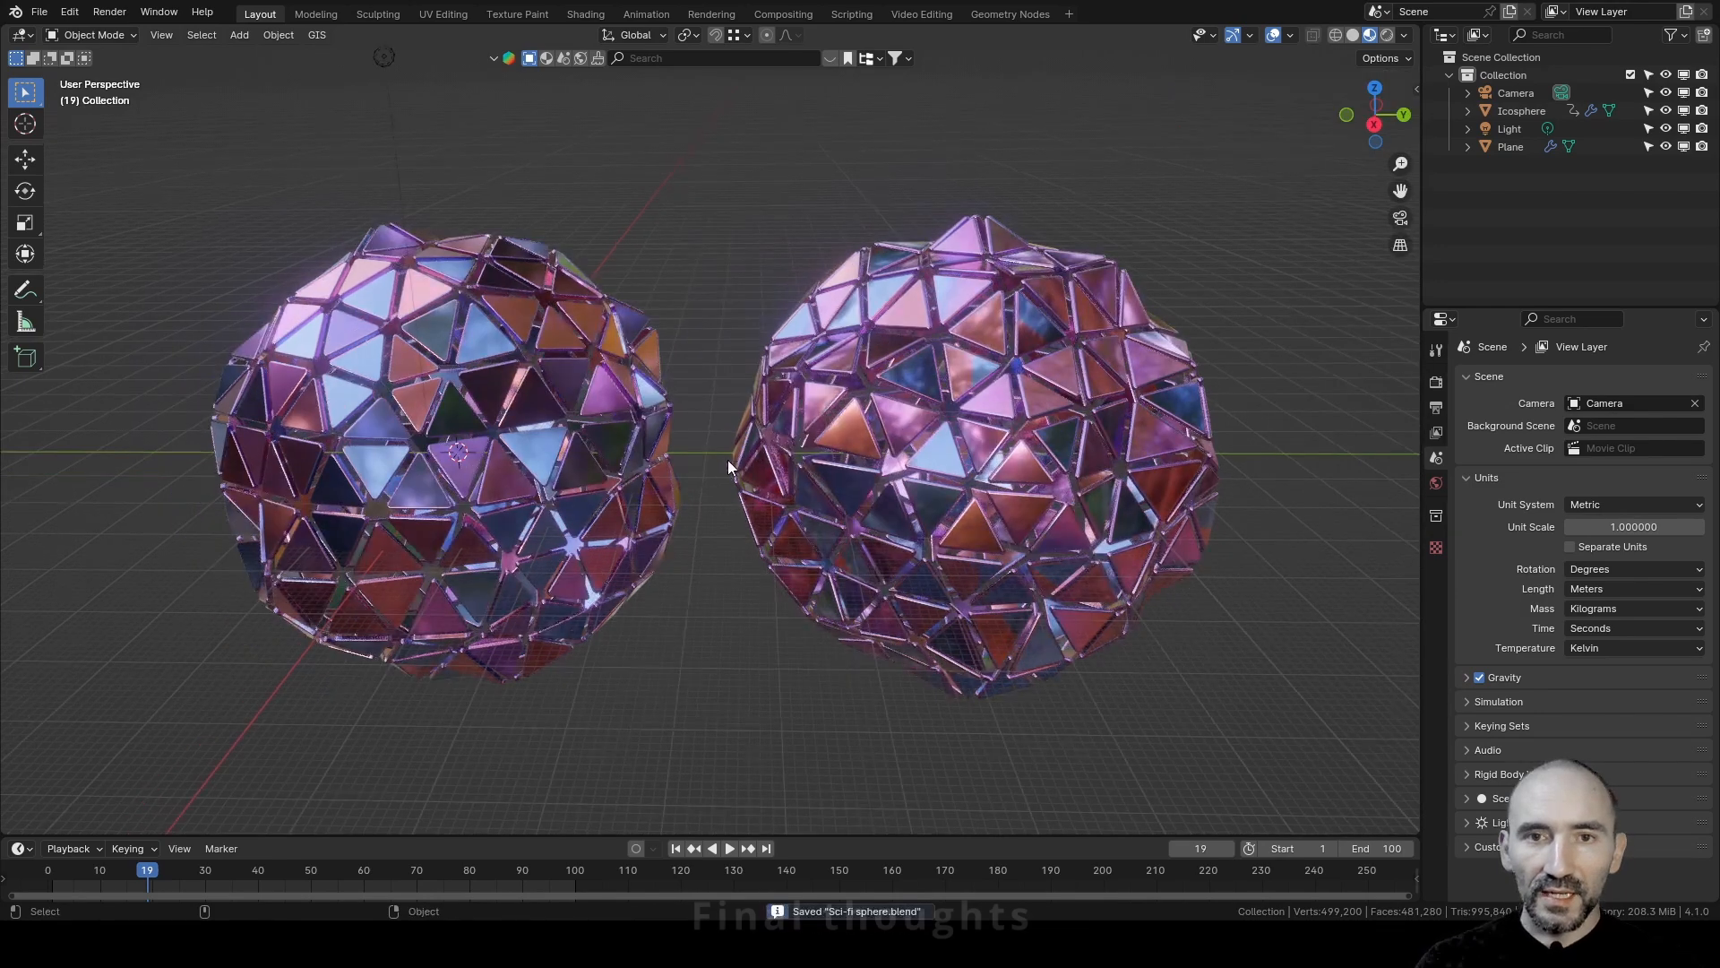
# Examine the two finished spheres and compare the modifier stacks of the Icosphere and the Plane
pyautogui.moveTo(702, 438)
pyautogui.keyDown('shift'); pyautogui.mouseDown(button='middle')
pyautogui.moveTo(760, 416)
pyautogui.moveTo(733, 426)
pyautogui.mouseUp(button='middle'); pyautogui.keyUp('shift')
pyautogui.scroll(1, 732, 426)
pyautogui.moveTo(758, 230); pyautogui.dragTo(766, 239, button='middle')
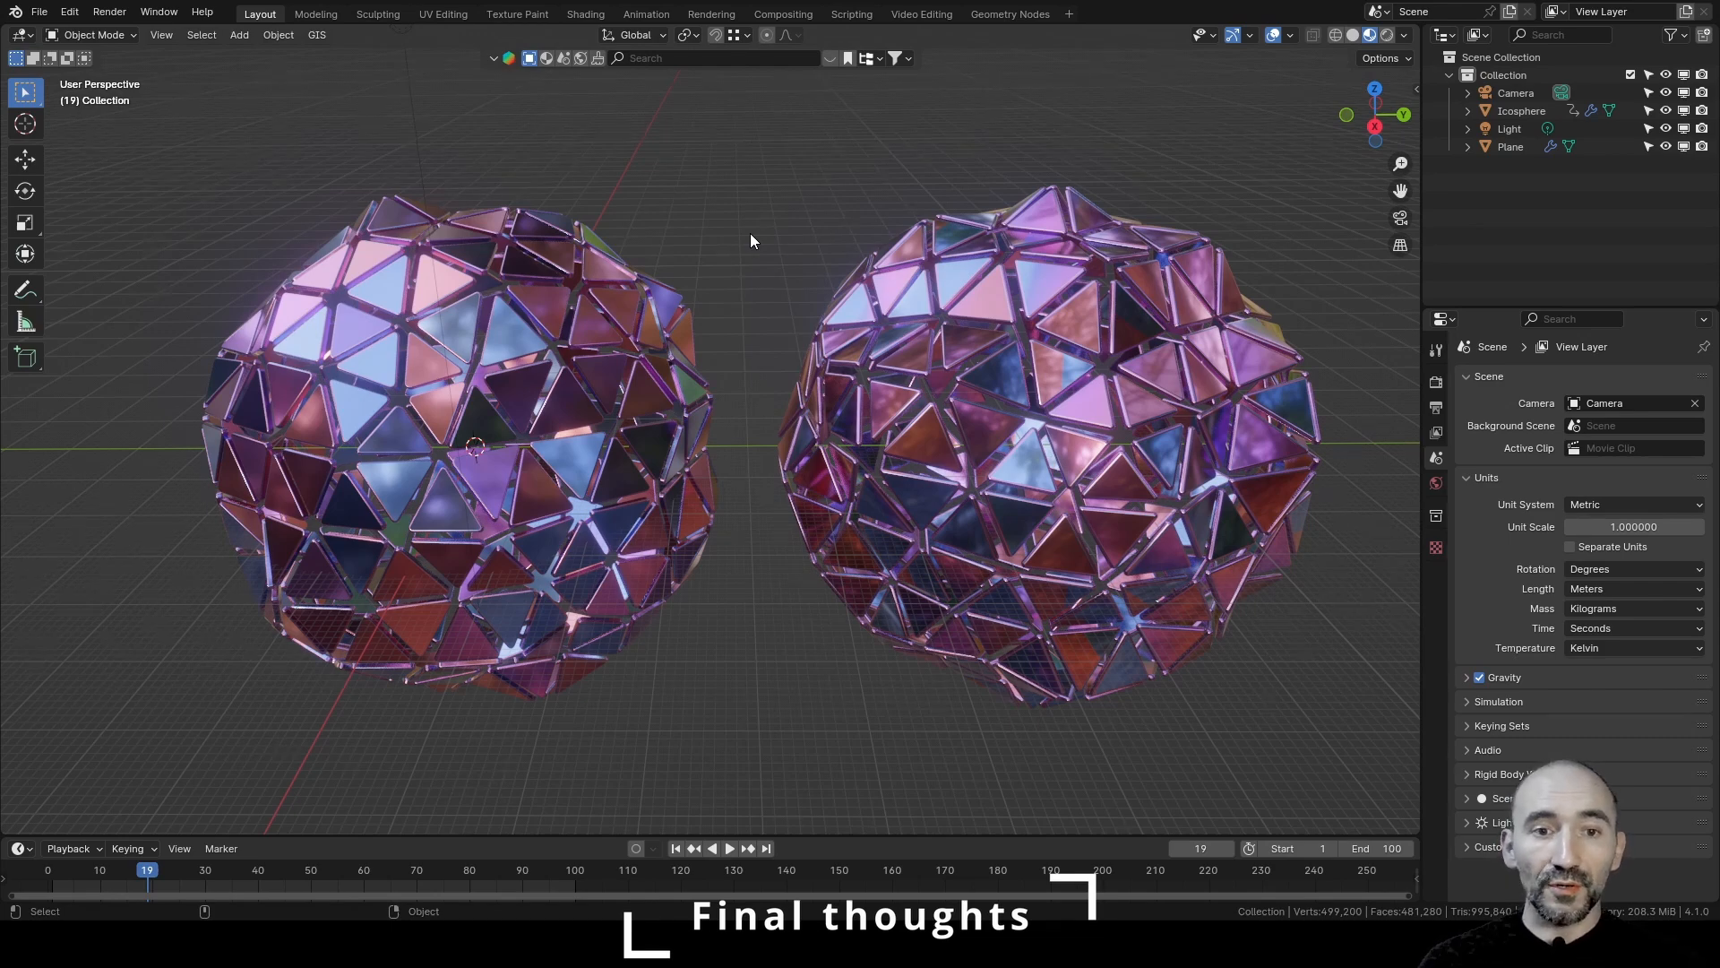
pyautogui.click(596, 405)
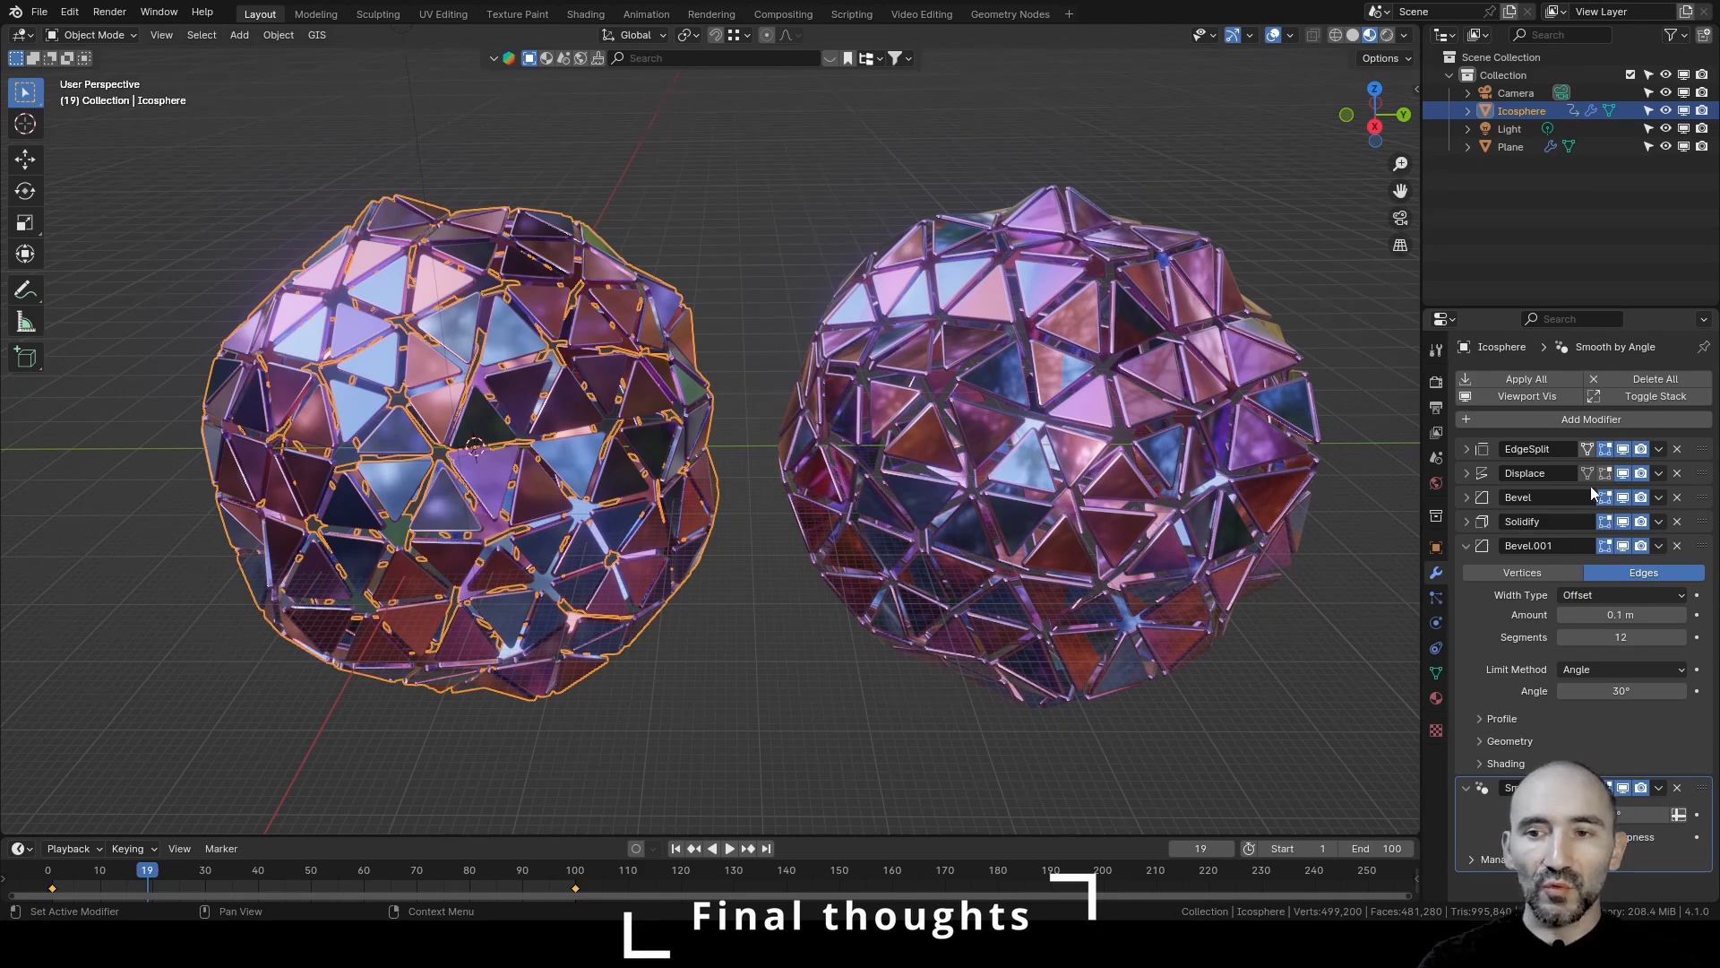
pyautogui.click(1000, 320)
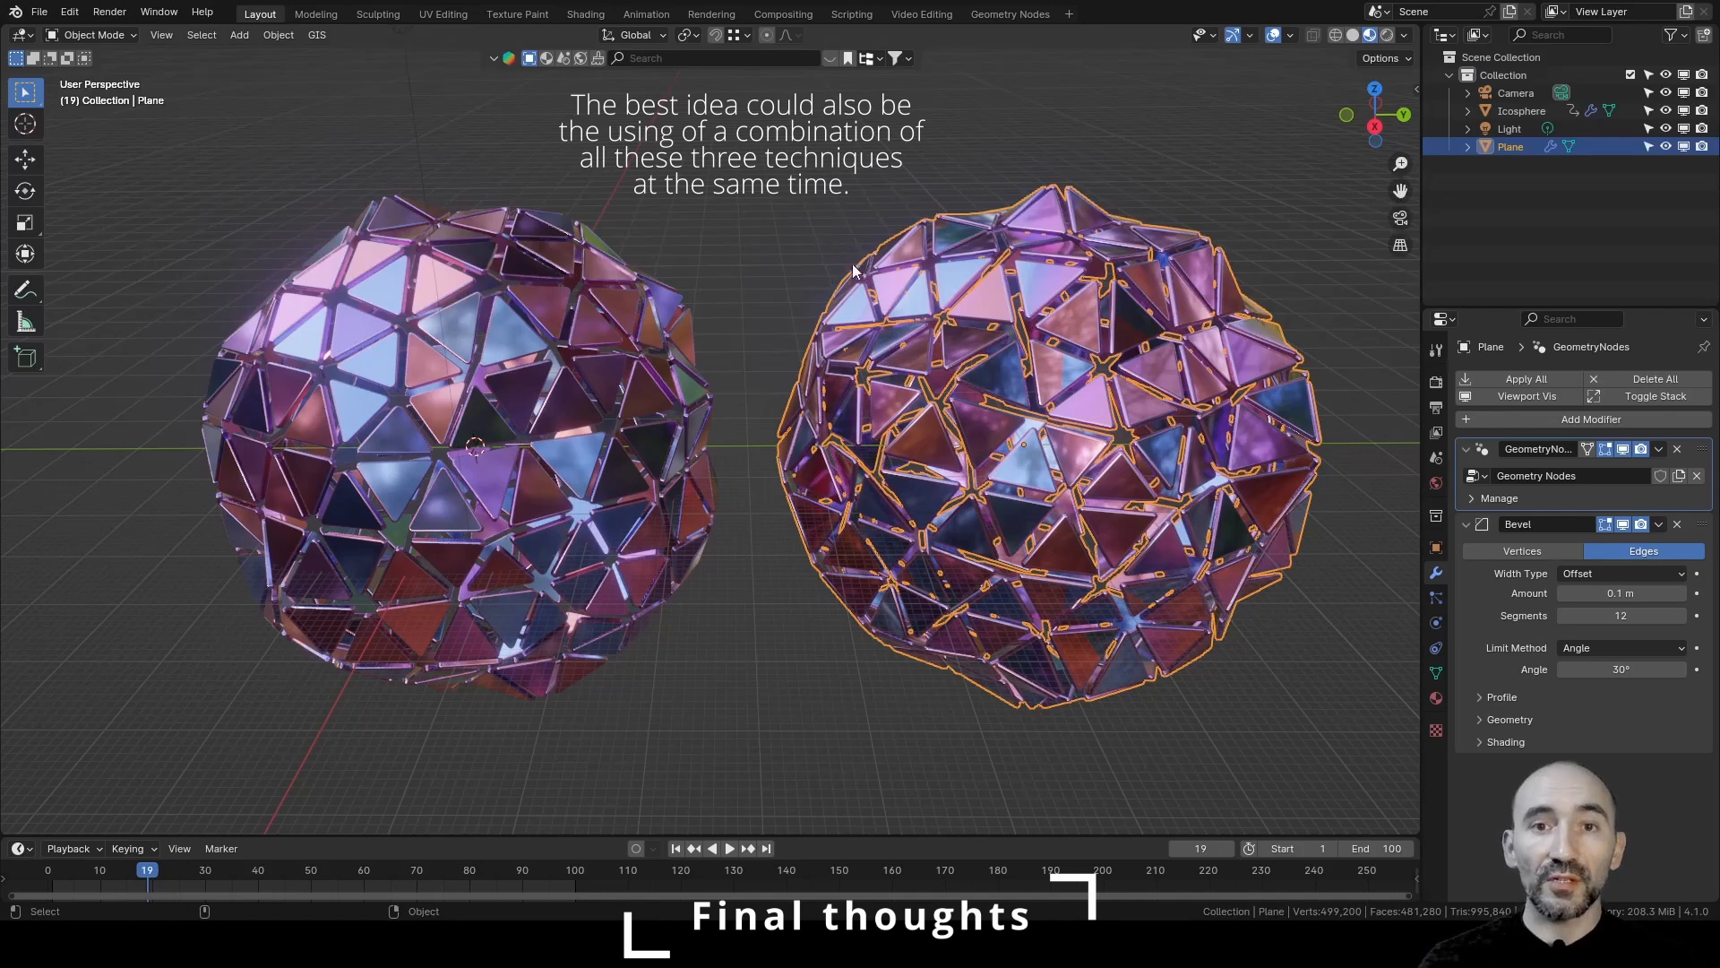
pyautogui.hotkey('ctrl', 'z')
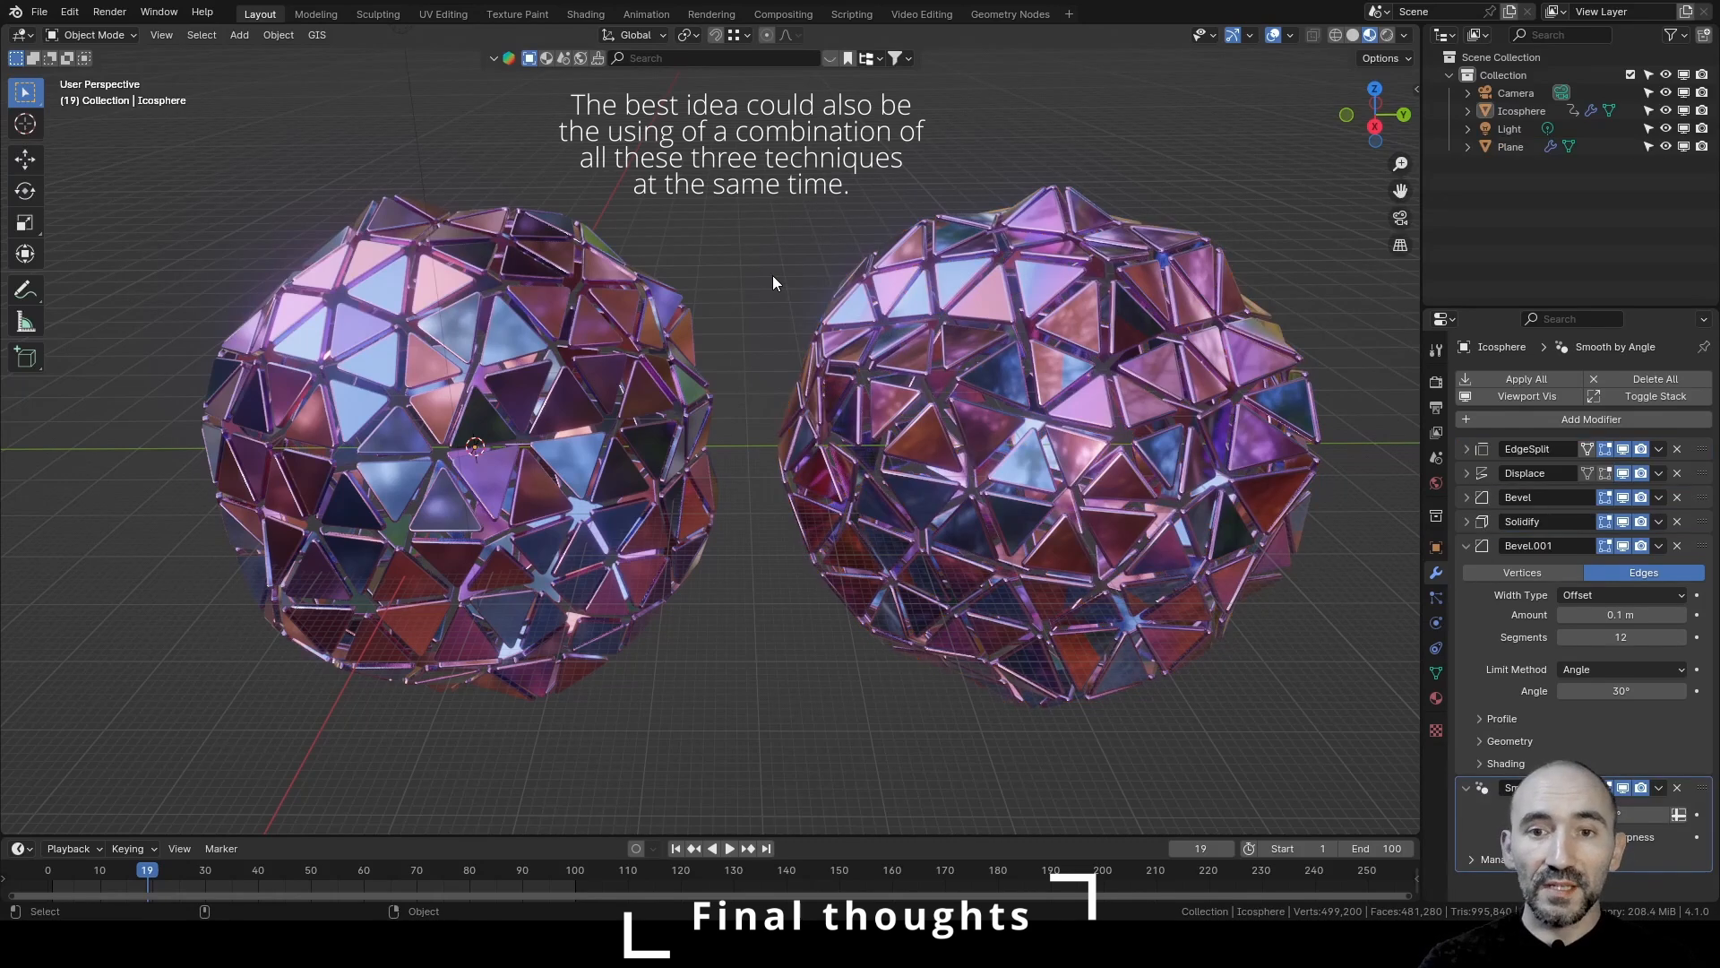
pyautogui.click(584, 346)
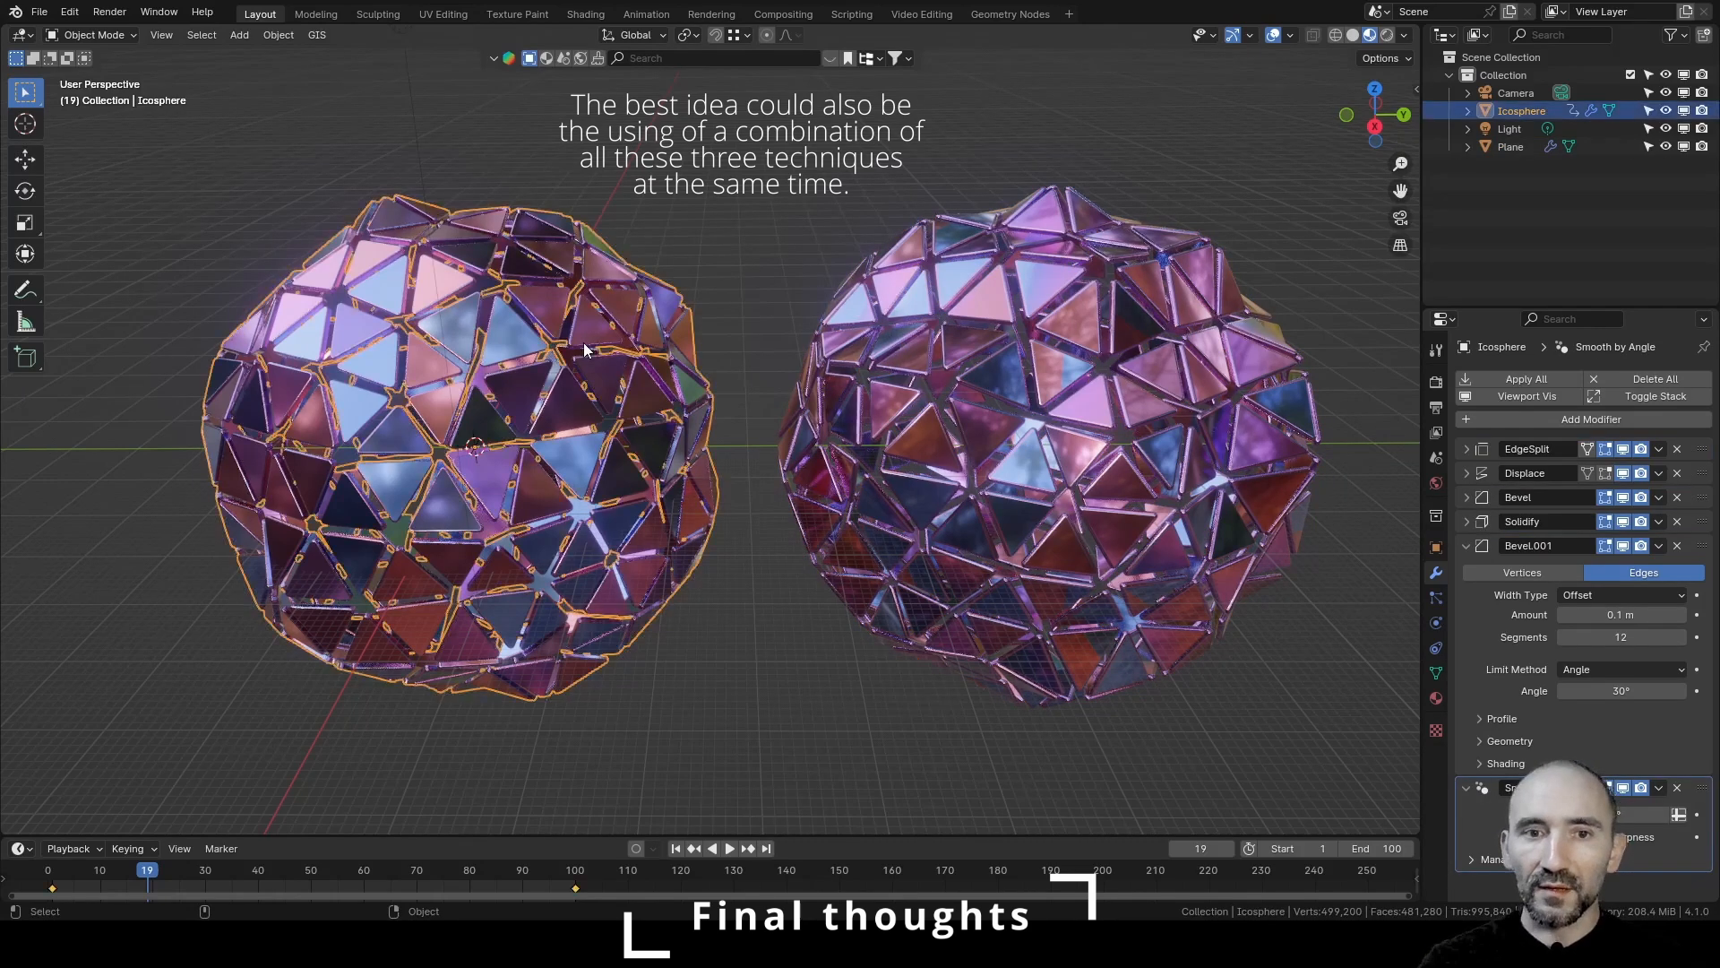
pyautogui.click(764, 288)
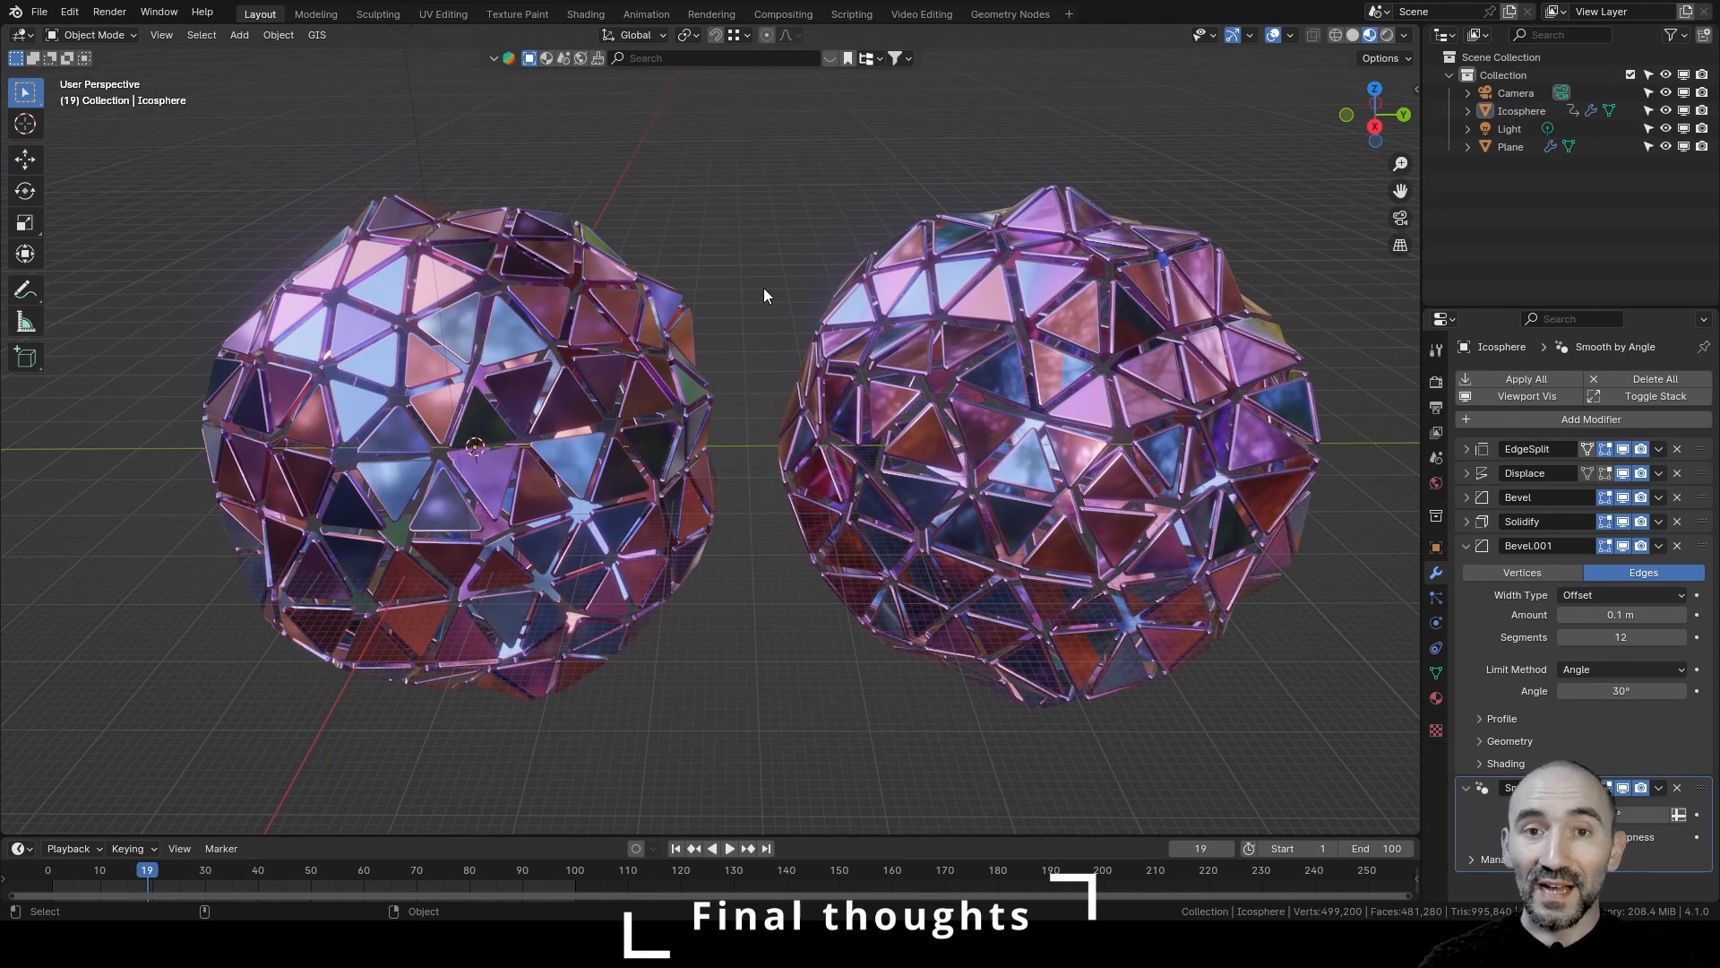
pyautogui.click(574, 309)
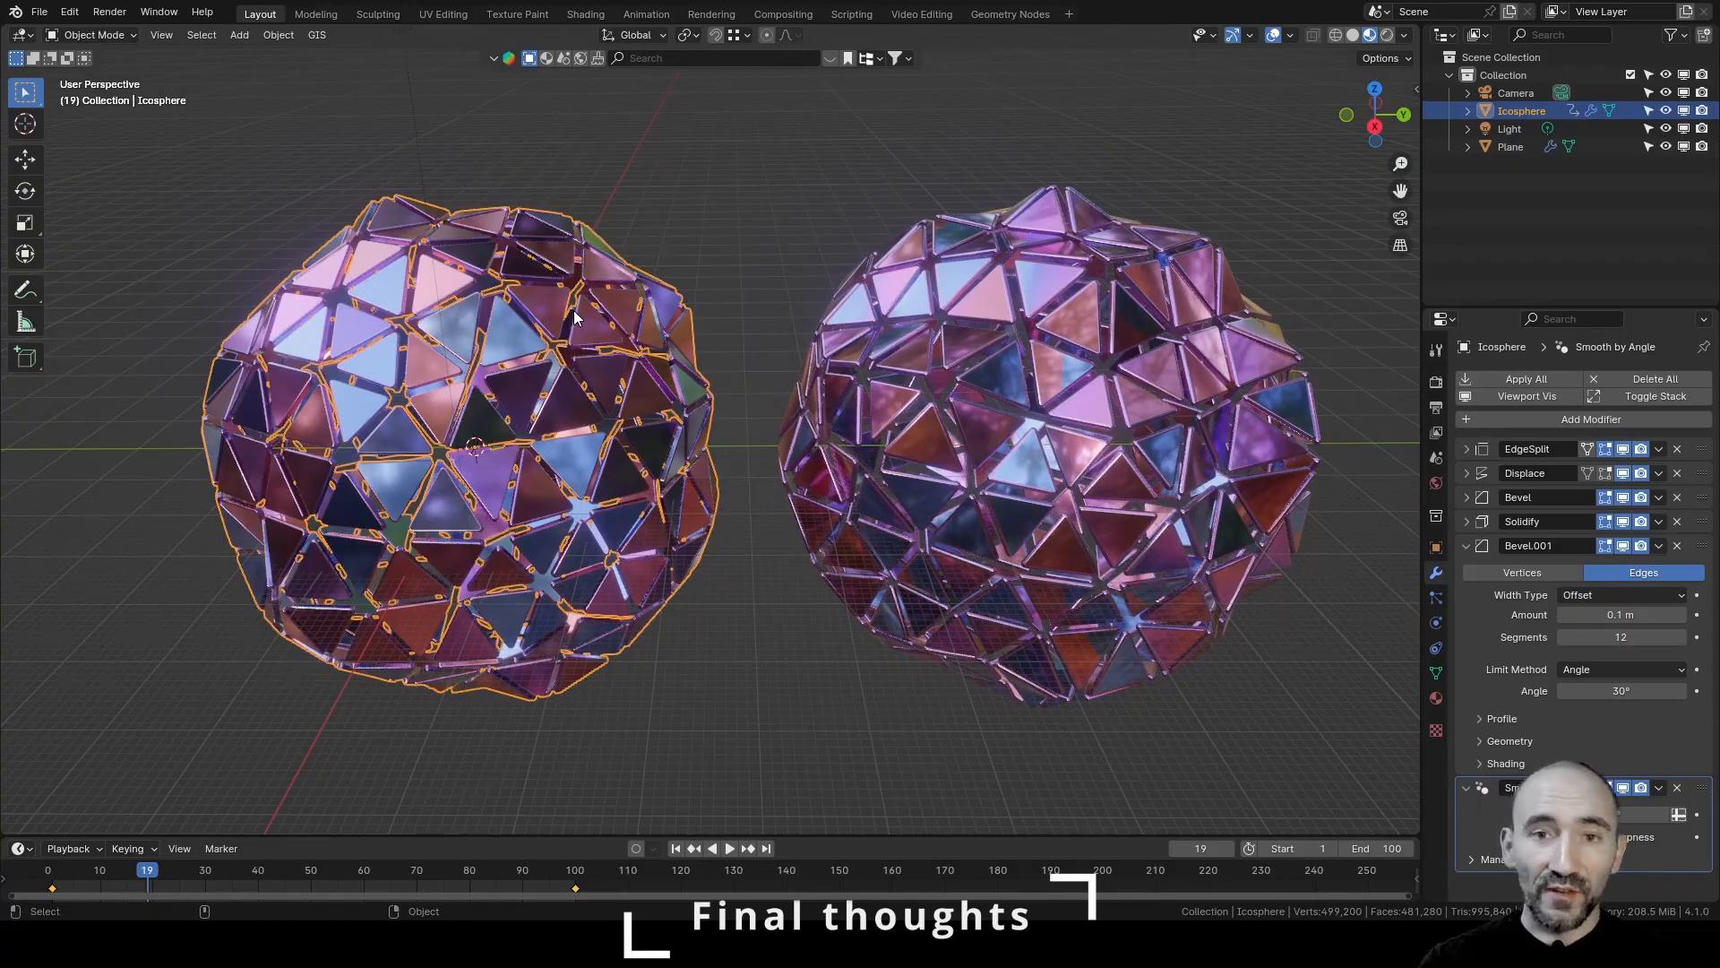